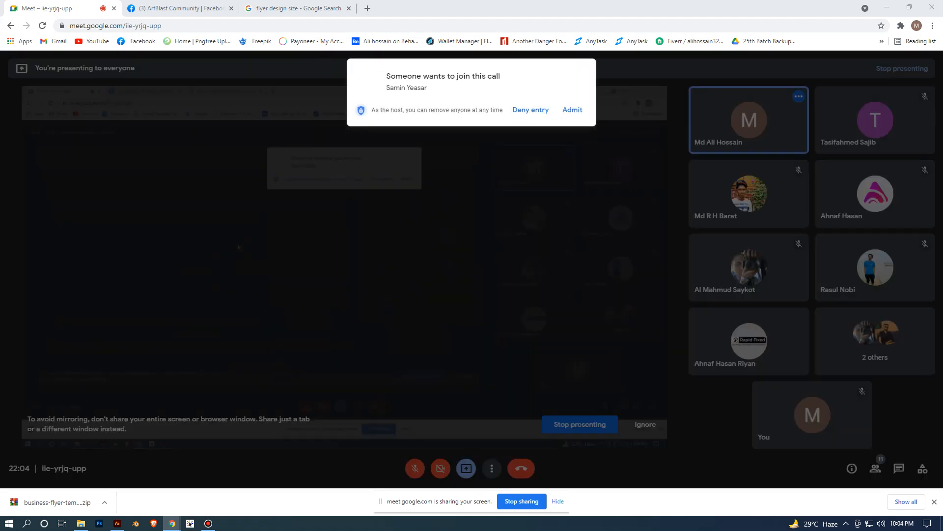
# - Admit the waiting participant to the Google Meet call and close the browser's downloads bar
pyautogui.click(577, 111)
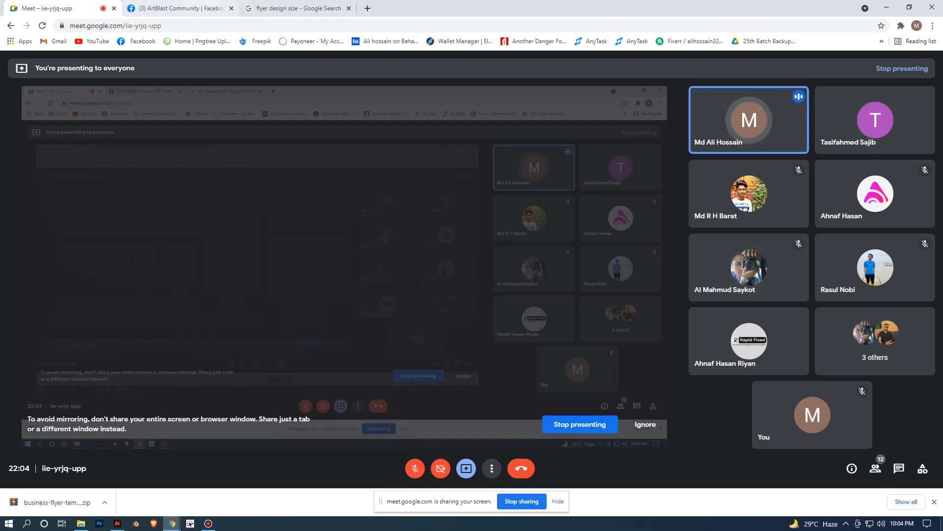
pyautogui.click(295, 9)
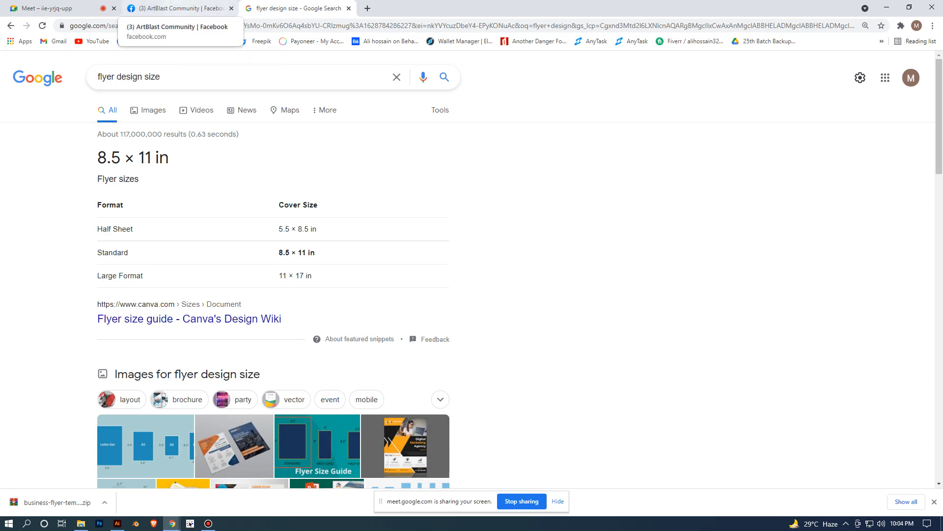
pyautogui.click(49, 8)
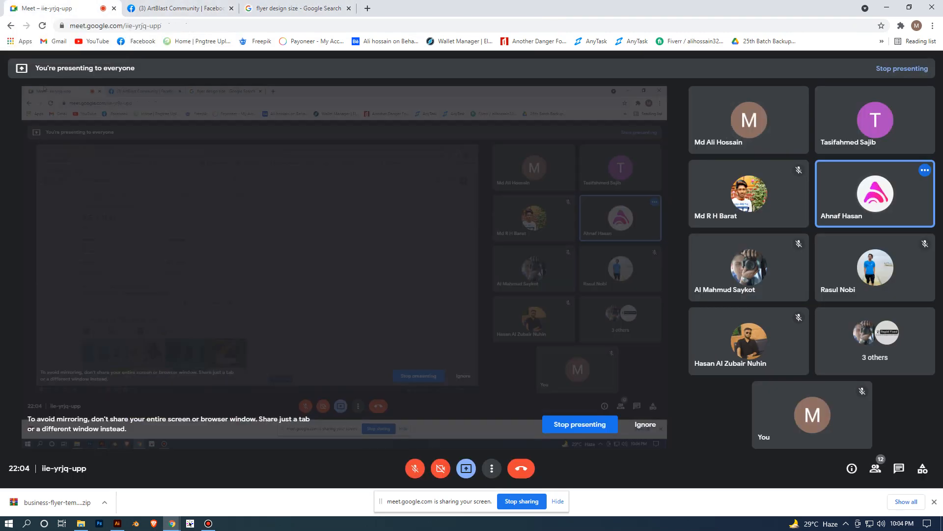
pyautogui.click(194, 7)
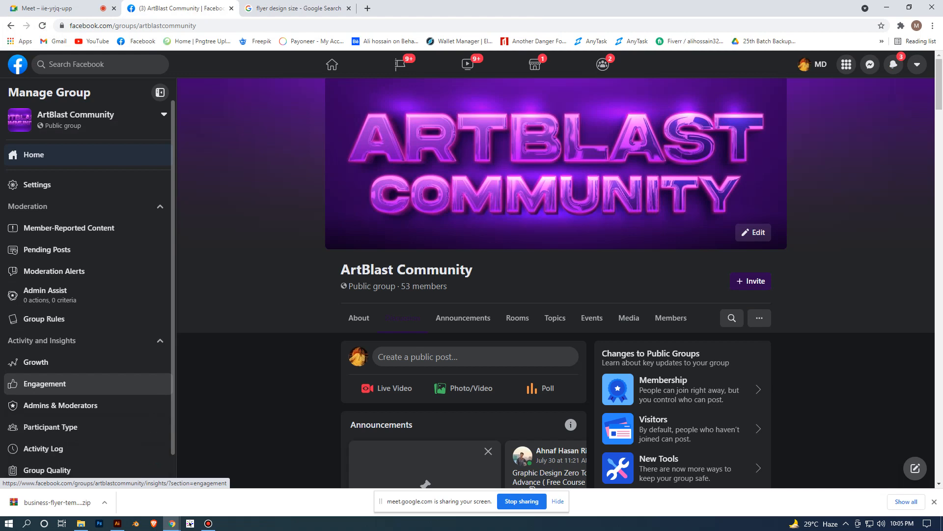
pyautogui.click(62, 6)
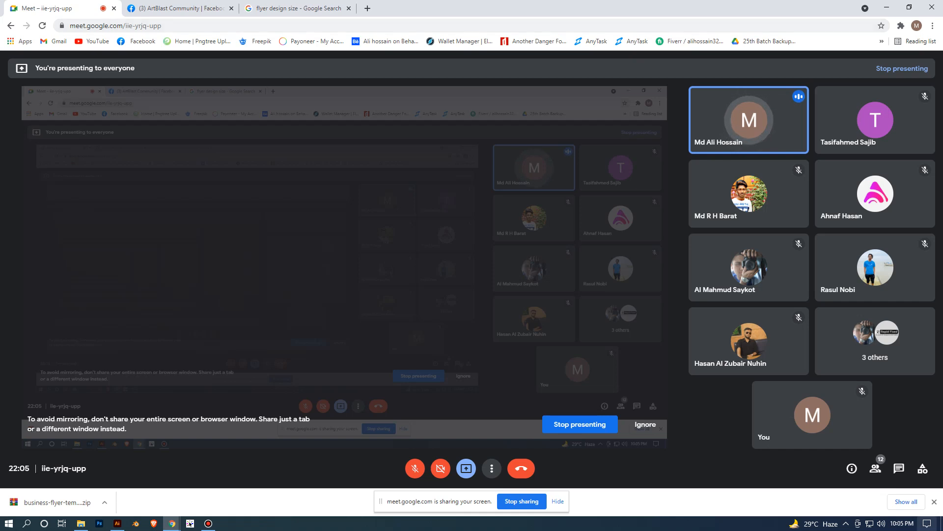
pyautogui.click(935, 502)
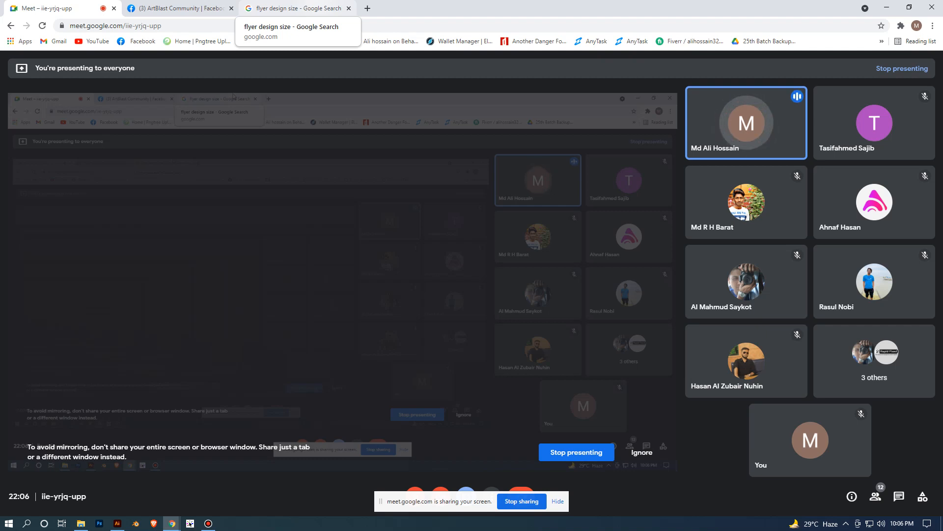
# - Look through the Google results for flyer design size and open the blue corporate business flyer image
pyautogui.click(295, 9)
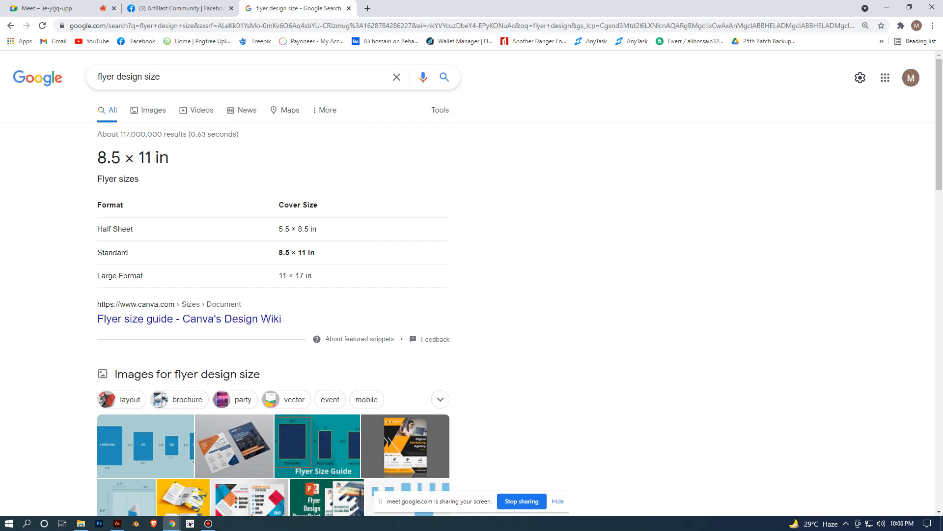
pyautogui.scroll(-6, 273, 284)
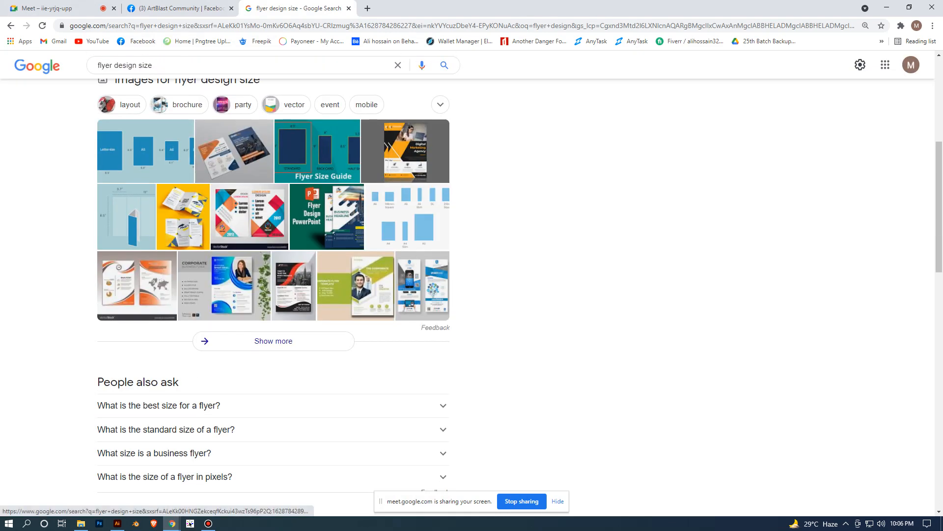
pyautogui.click(223, 285)
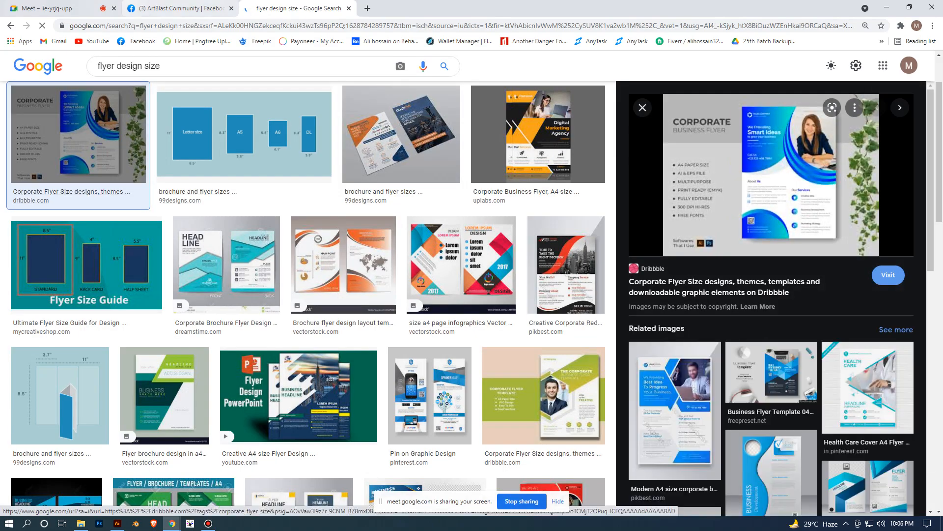
# - Return to the Google Meet call and admit the next waiting participant
pyautogui.click(64, 9)
pyautogui.click(572, 109)
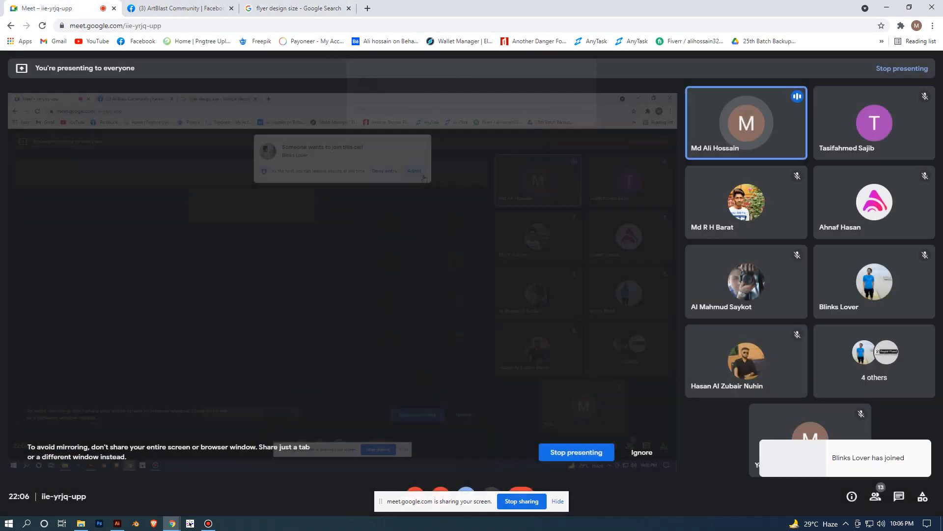
pyautogui.click(210, 7)
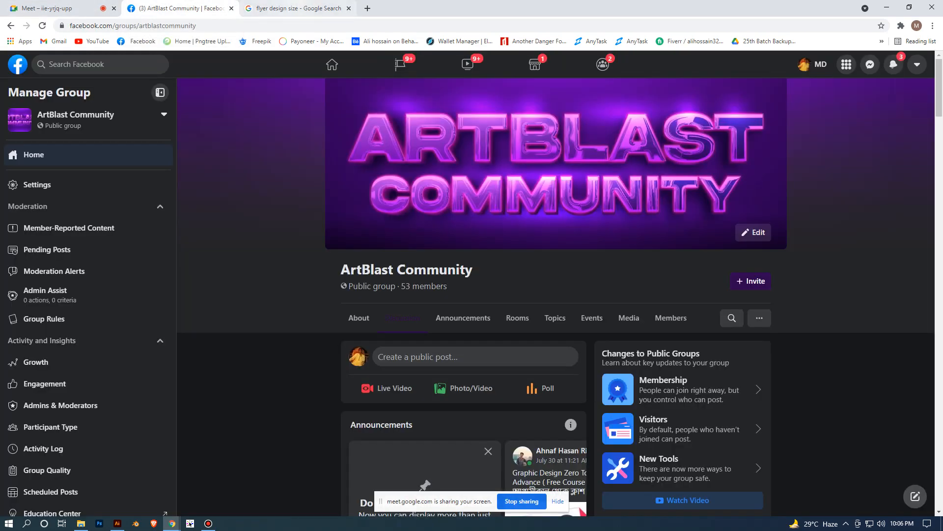
# - Examine the flyer samples in the flyer design size image results and go back to the flyer sizes table
pyautogui.click(297, 7)
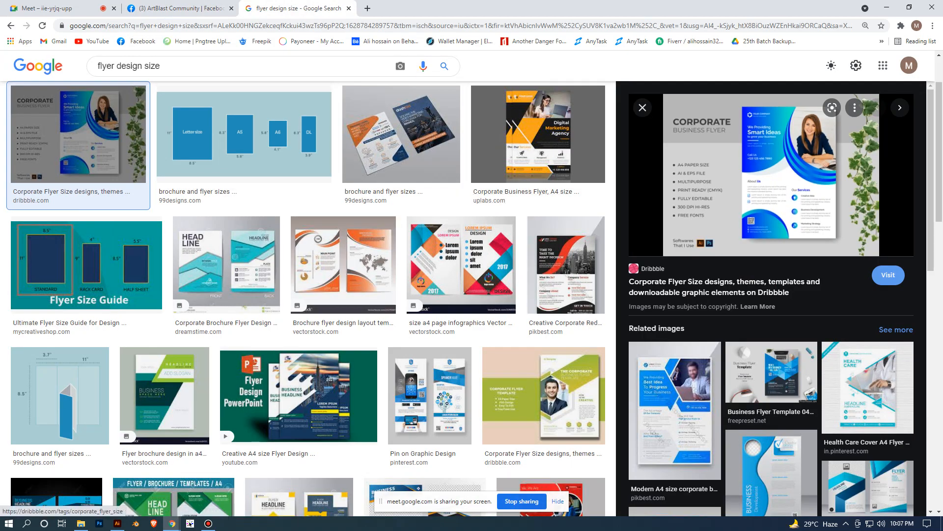
pyautogui.scroll(-4, 350, 259)
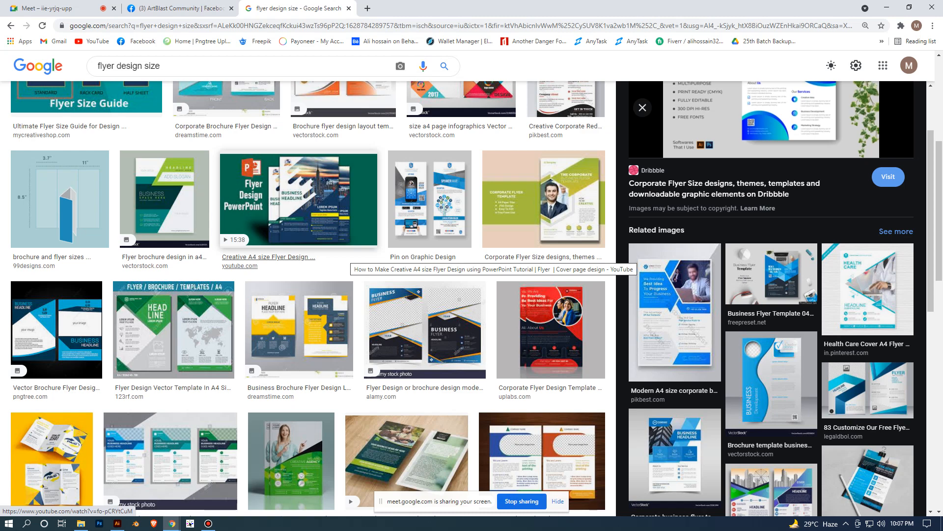
pyautogui.scroll(-1, 350, 259)
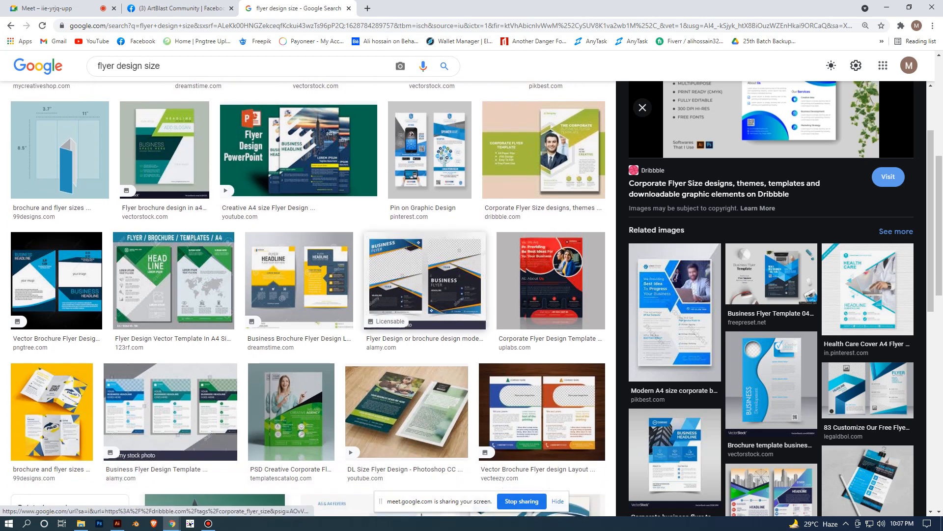
pyautogui.scroll(-4, 291, 221)
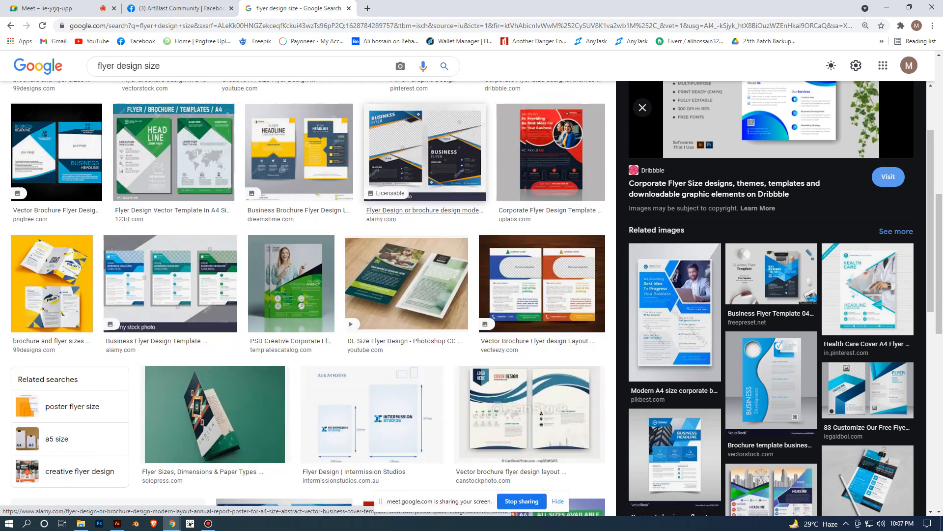
pyautogui.scroll(6, 315, 295)
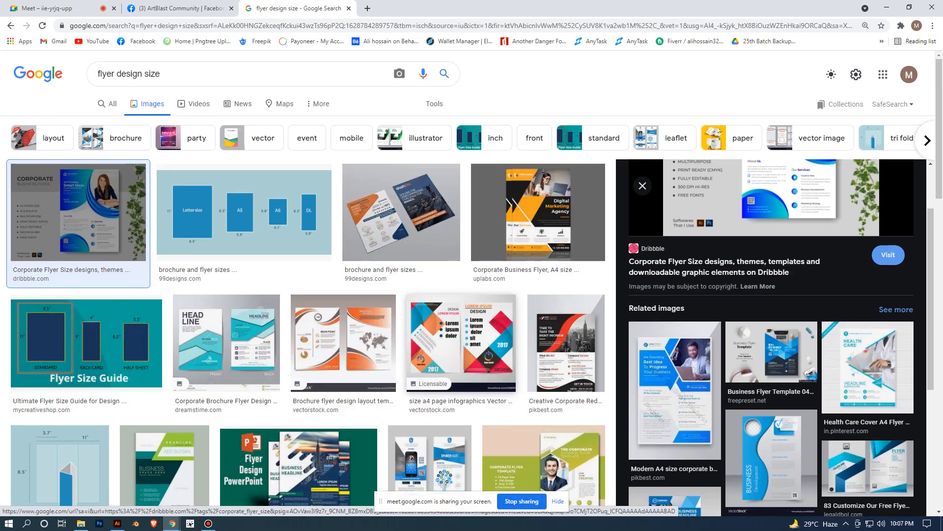
pyautogui.click(11, 25)
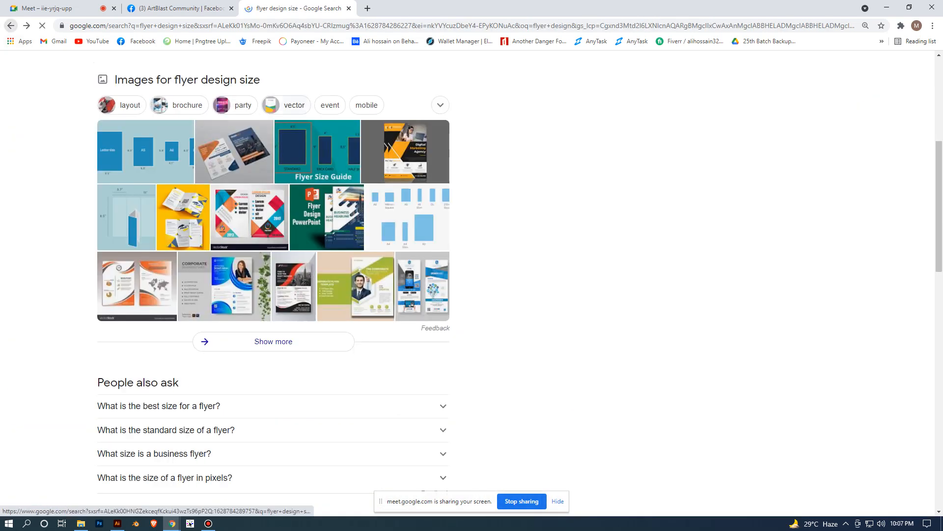
pyautogui.scroll(6, 273, 285)
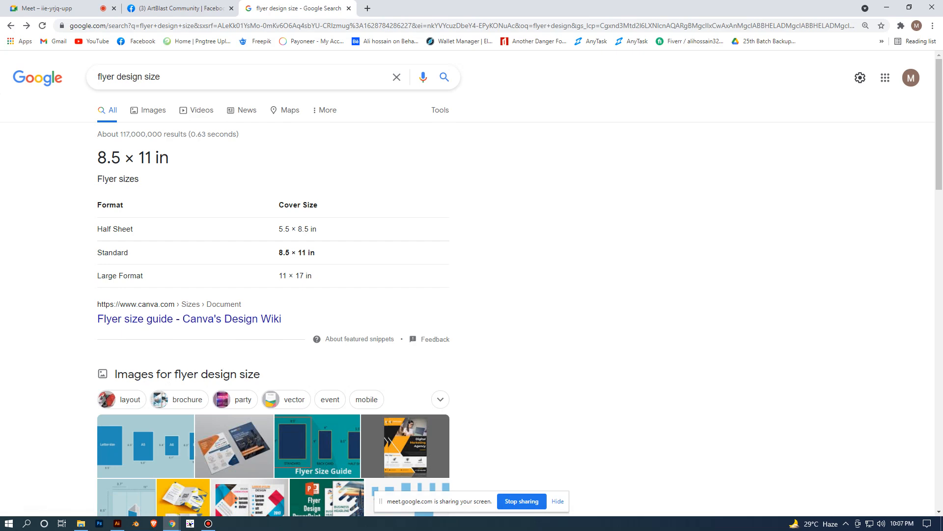
# - Switch to Illustrator and name the new document "flyer design"
pyautogui.click(117, 523)
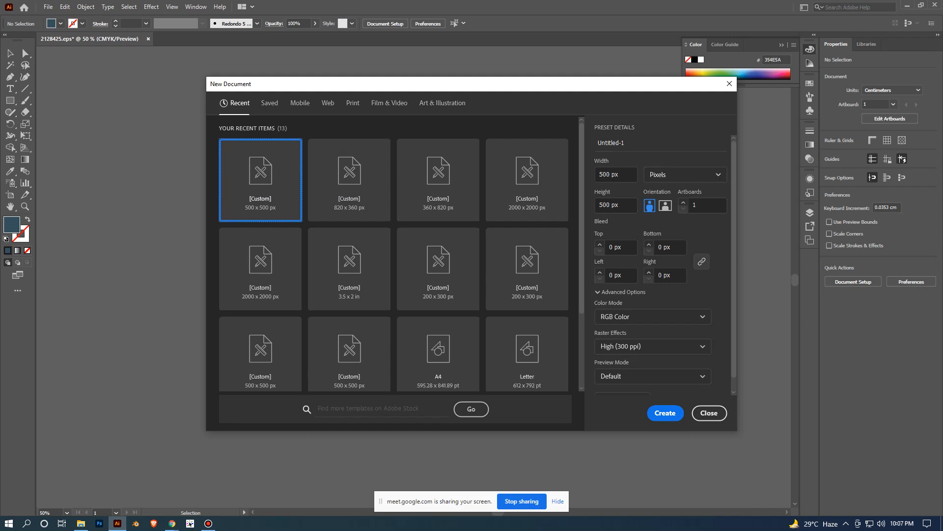
pyautogui.press('BackSpace')
pyautogui.press('BackSpace')
pyautogui.press('BackSpace')
pyautogui.press('BackSpace')
pyautogui.press('BackSpace')
pyautogui.press('BackSpace')
pyautogui.press('BackSpace')
pyautogui.press('BackSpace')
pyautogui.press('BackSpace')
pyautogui.press('BackSpace')
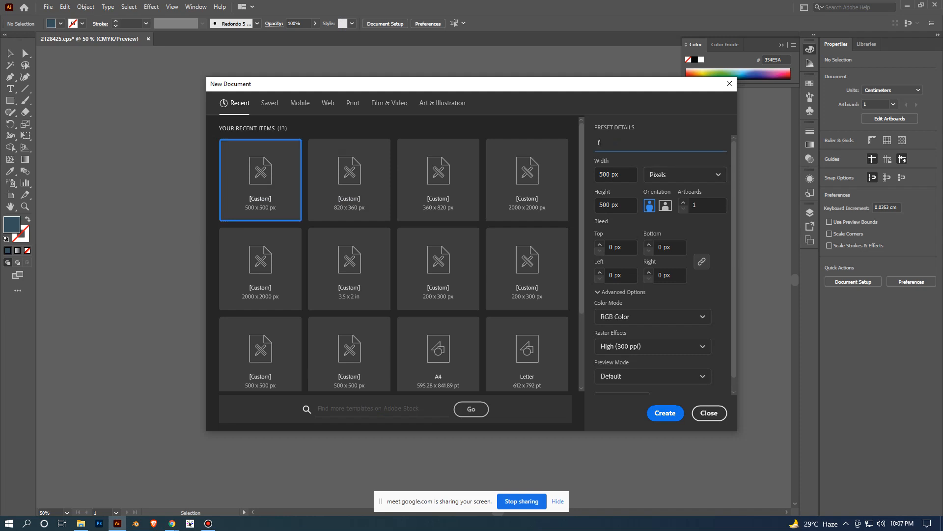
pyautogui.write('flyer design')
# - Set the new document's units to Inches and its width to 8.5 in
pyautogui.click(685, 175)
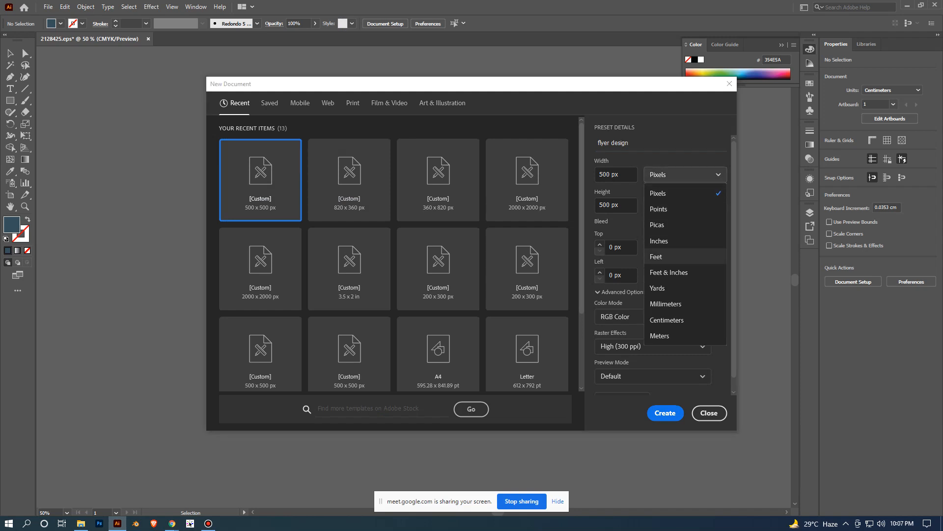
pyautogui.click(659, 241)
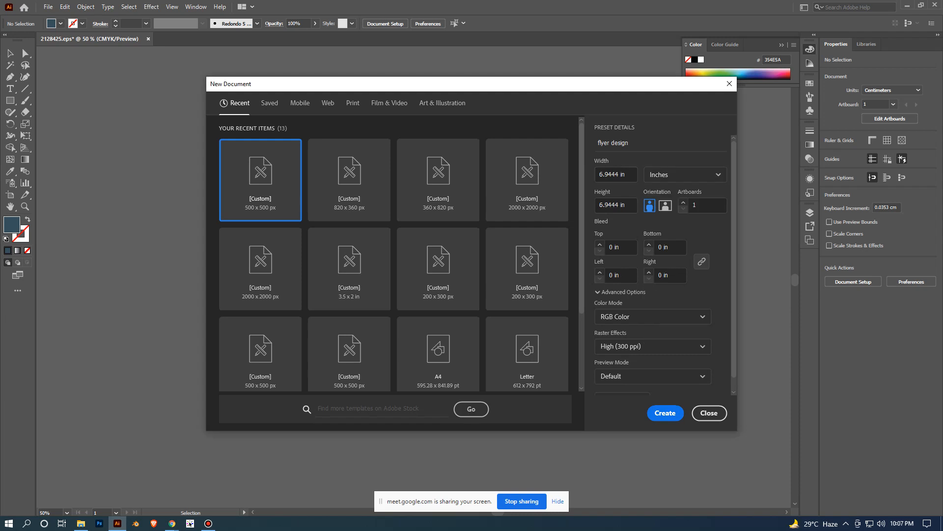
pyautogui.click(625, 174)
pyautogui.press('BackSpace')
pyautogui.press('BackSpace')
pyautogui.press('BackSpace')
pyautogui.press('BackSpace')
pyautogui.press('BackSpace')
pyautogui.press('BackSpace')
pyautogui.press('BackSpace')
pyautogui.press('BackSpace')
pyautogui.write('8.5')
# - Set the new document's height to 11 in
pyautogui.press('BackSpace')
pyautogui.press('BackSpace')
pyautogui.press('BackSpace')
pyautogui.press('BackSpace')
pyautogui.press('BackSpace')
pyautogui.press('BackSpace')
pyautogui.press('BackSpace')
pyautogui.press('BackSpace')
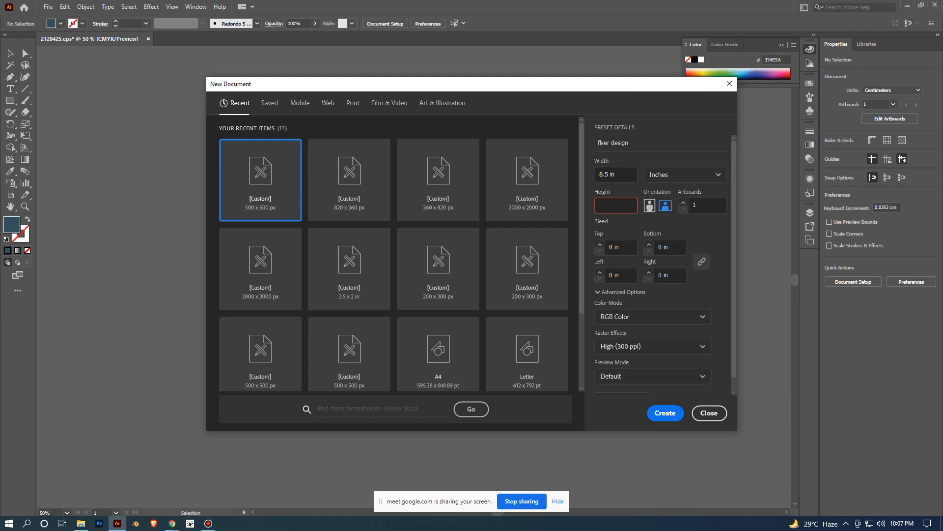
pyautogui.write('11')
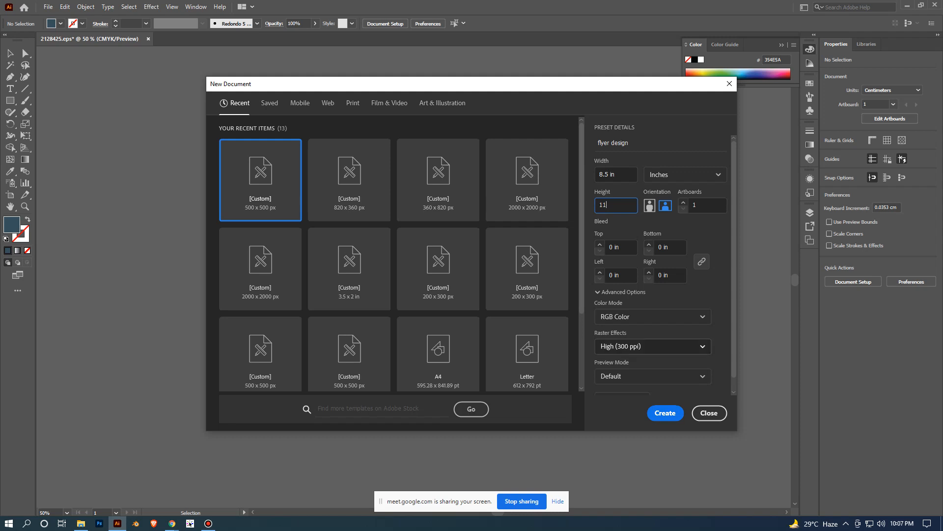
pyautogui.scroll(-1, 676, 344)
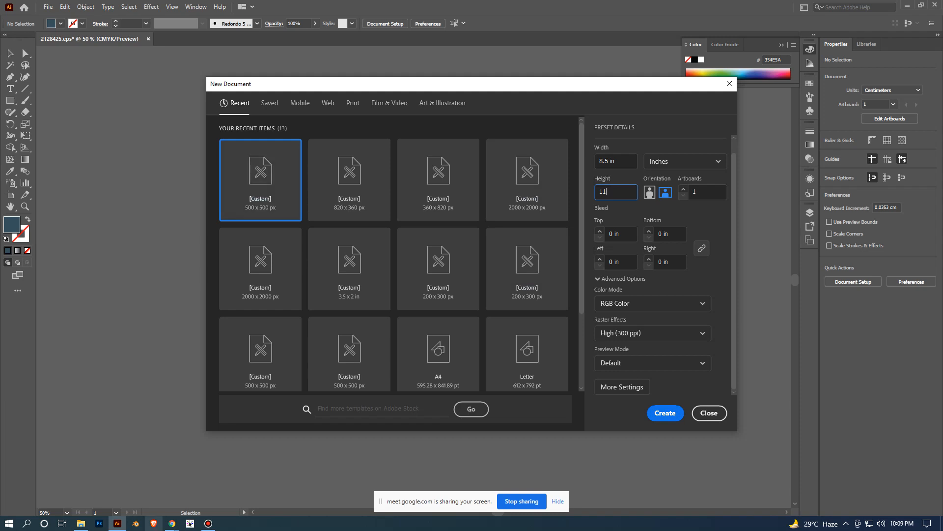
# - Check the standard flyer size in the Google results in Chrome and return to Illustrator's new document settings
pyautogui.click(172, 523)
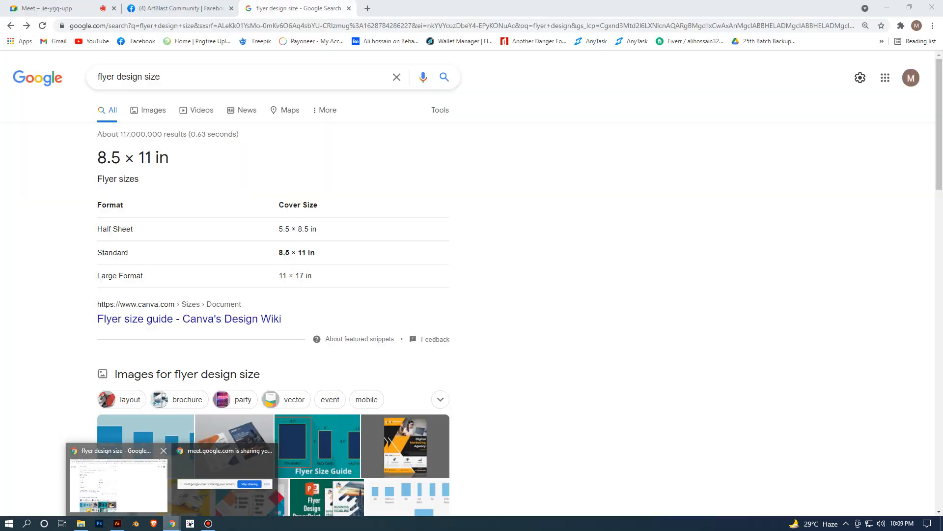
pyautogui.click(118, 484)
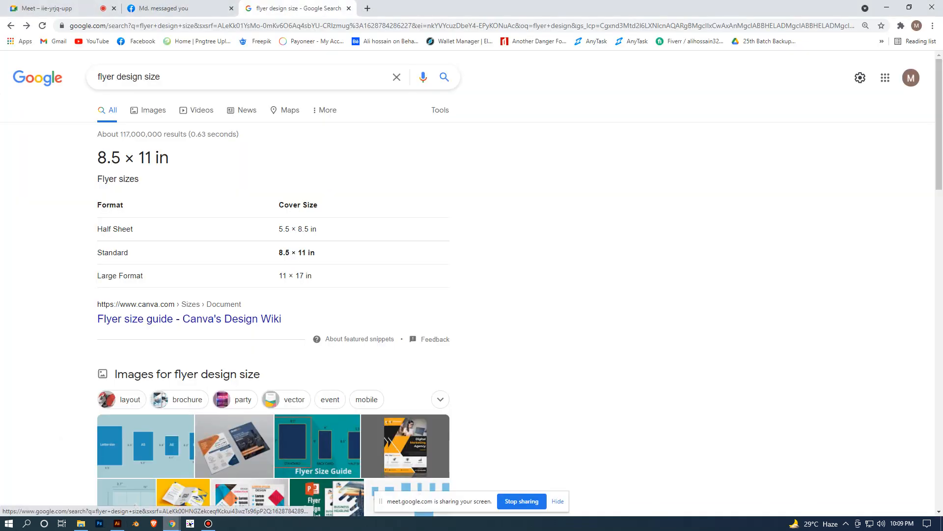
pyautogui.click(117, 523)
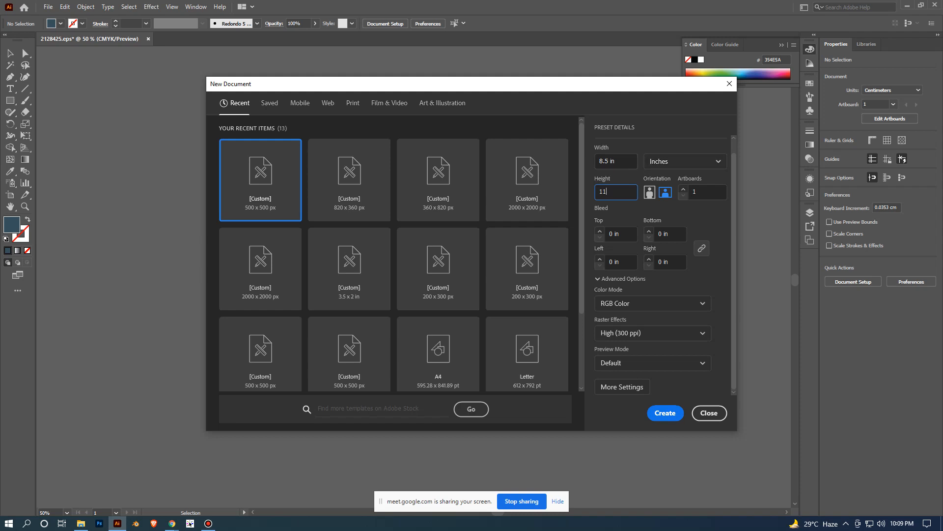
# - Show the new document's dimensions in Pixels and switch the units back to Inches
pyautogui.click(685, 162)
pyautogui.click(684, 180)
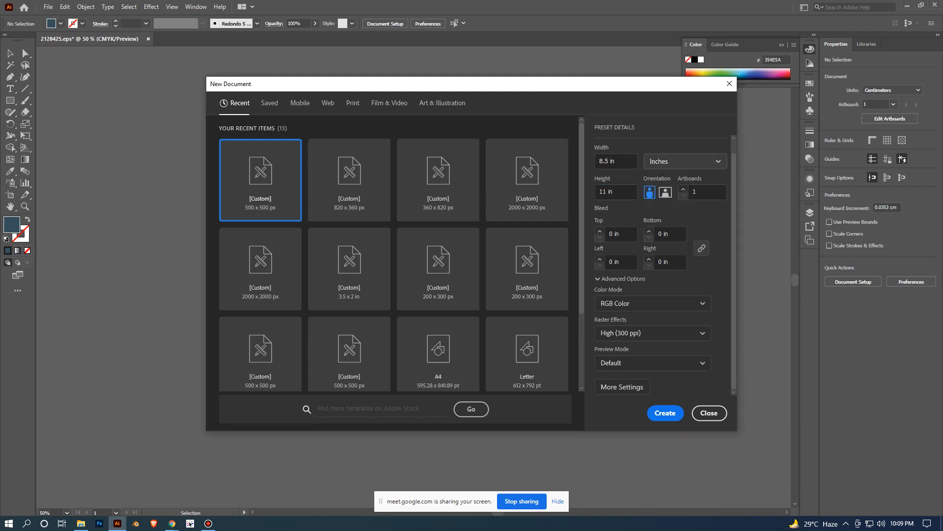
pyautogui.click(684, 161)
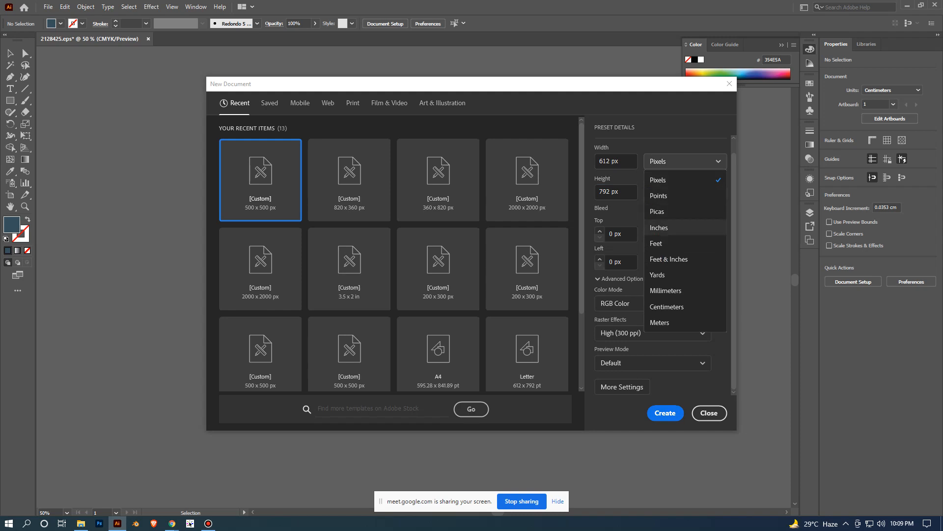
pyautogui.click(659, 228)
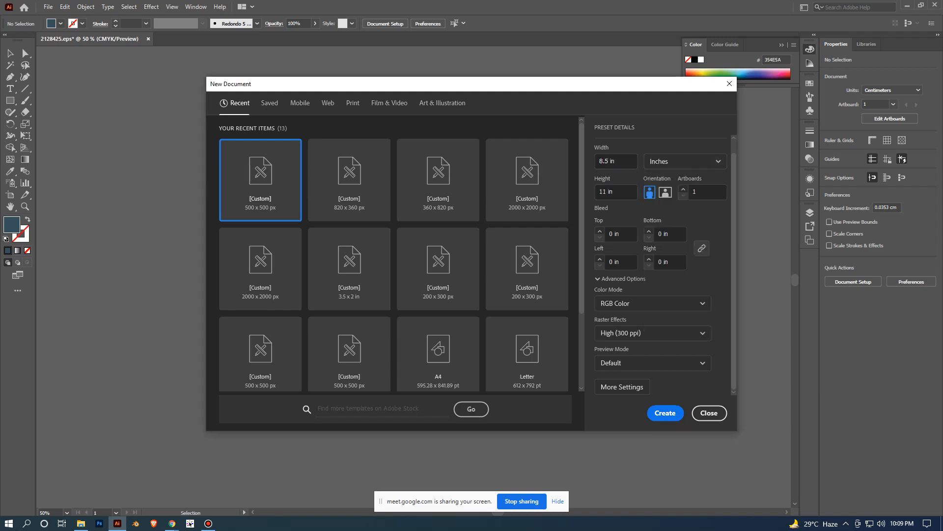
# - Create the 8.5 x 11 in flyer document with RGB color and 300 ppi raster effects
pyautogui.scroll(-2, 401, 253)
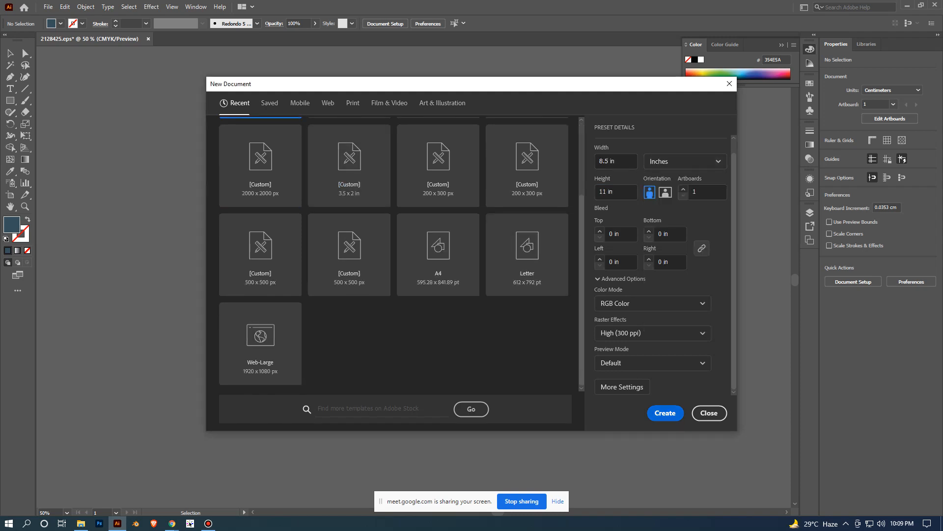
pyautogui.press('Return')
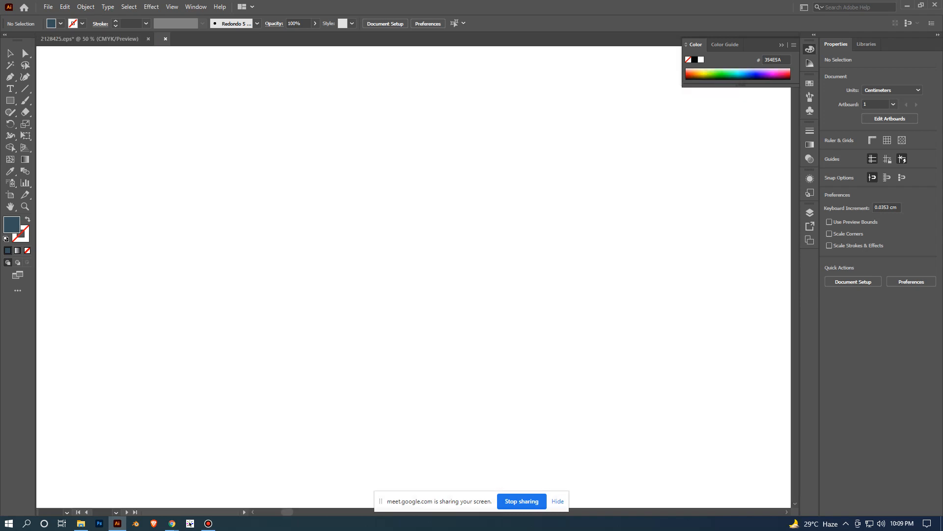
pyautogui.scroll(-1, 503, 246)
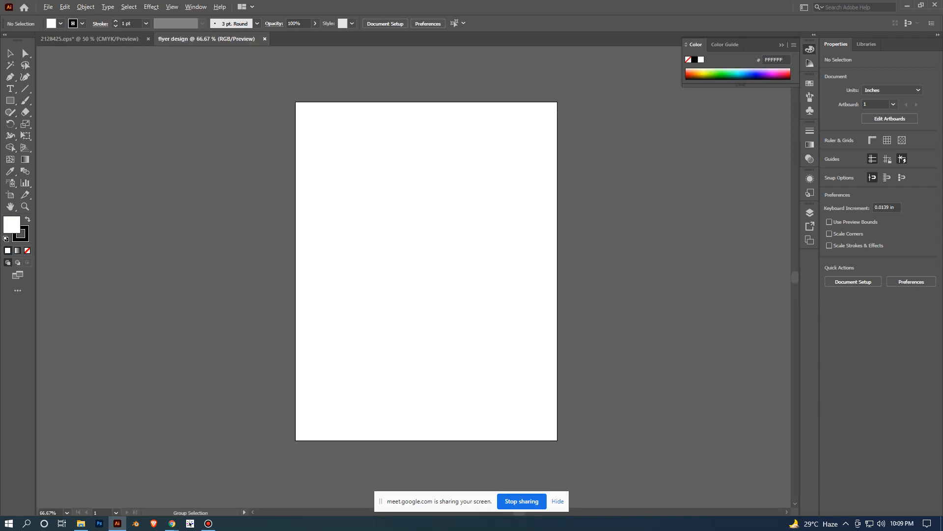
pyautogui.scroll(-3, 503, 273)
pyautogui.scroll(2, 472, 285)
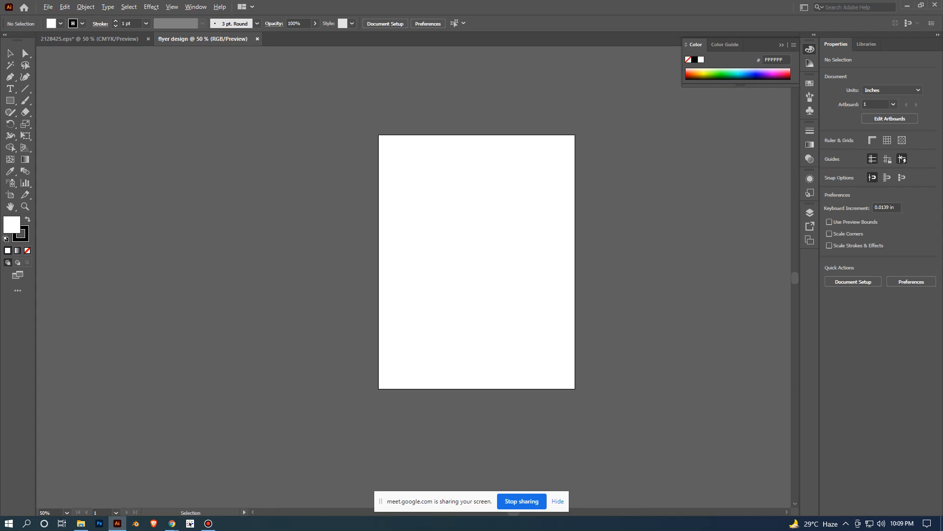
pyautogui.scroll(1, 477, 262)
pyautogui.scroll(-1, 477, 262)
pyautogui.scroll(1, 477, 261)
# - Place the template image 2128025.jpg from File Explorer into the Illustrator flyer design document and embed it
pyautogui.click(81, 523)
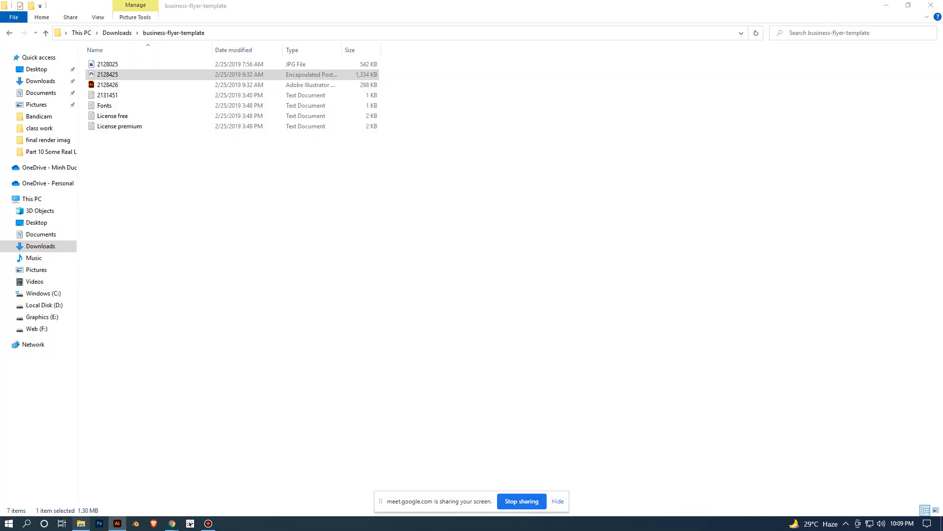
pyautogui.press('BackSpace')
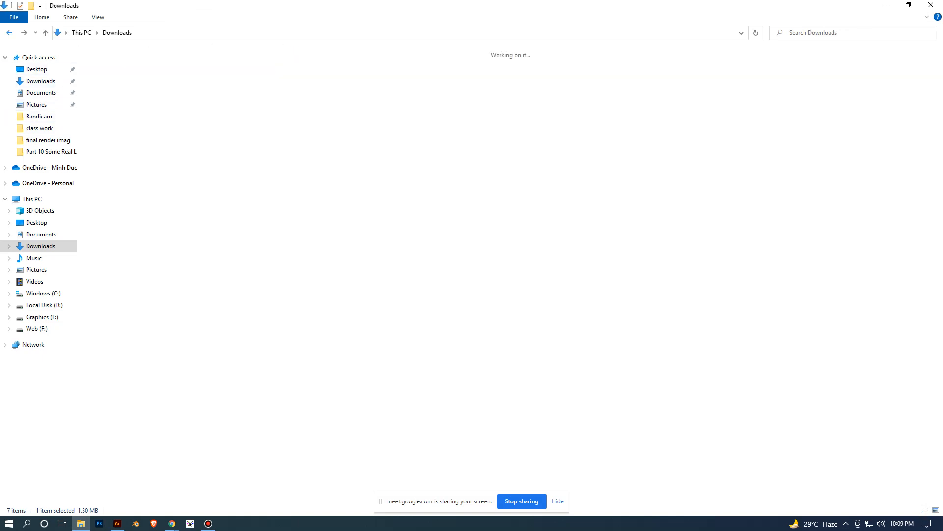
pyautogui.moveTo(169, 469); pyautogui.dragTo(282, 246)
pyautogui.click(134, 24)
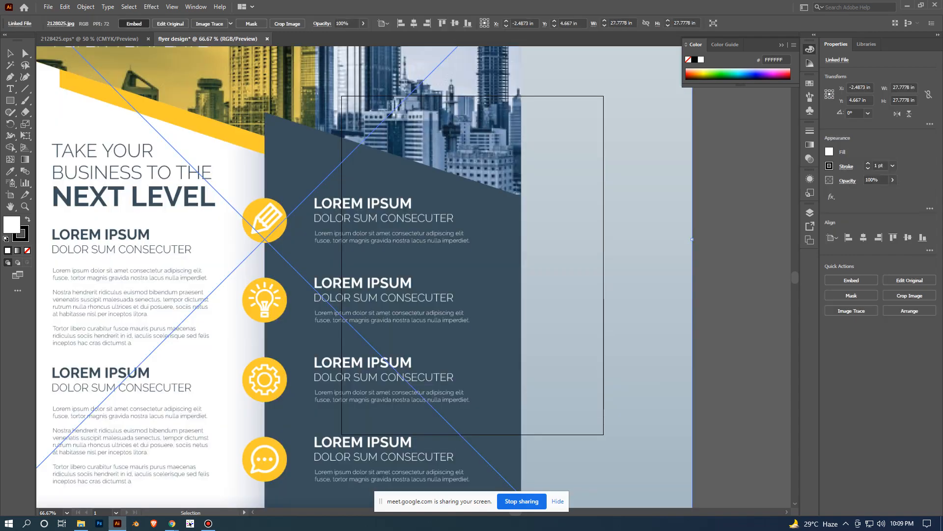
# - Move the embedded template image off the artboard and scale it proportionally to about 15.77 in square
pyautogui.scroll(-3, 343, 161)
pyautogui.moveTo(384, 184); pyautogui.dragTo(346, 212)
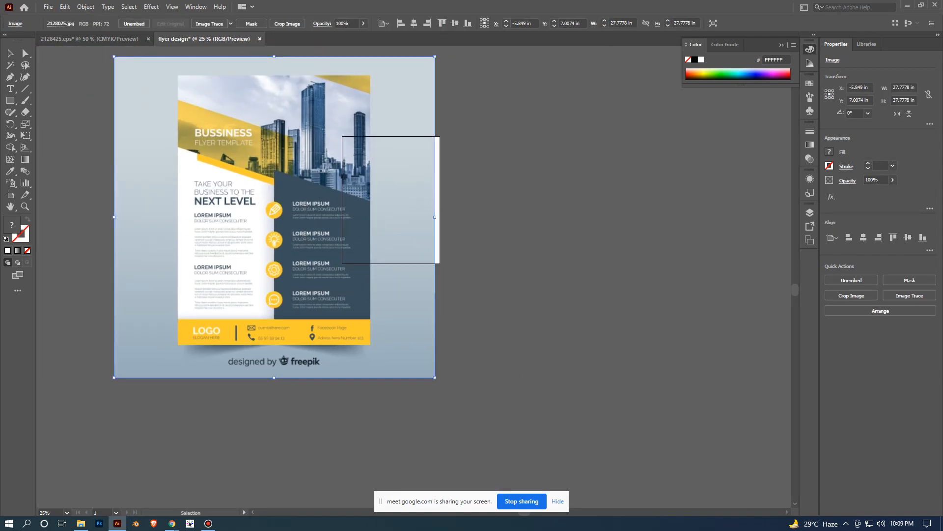
pyautogui.scroll(-4, 346, 211)
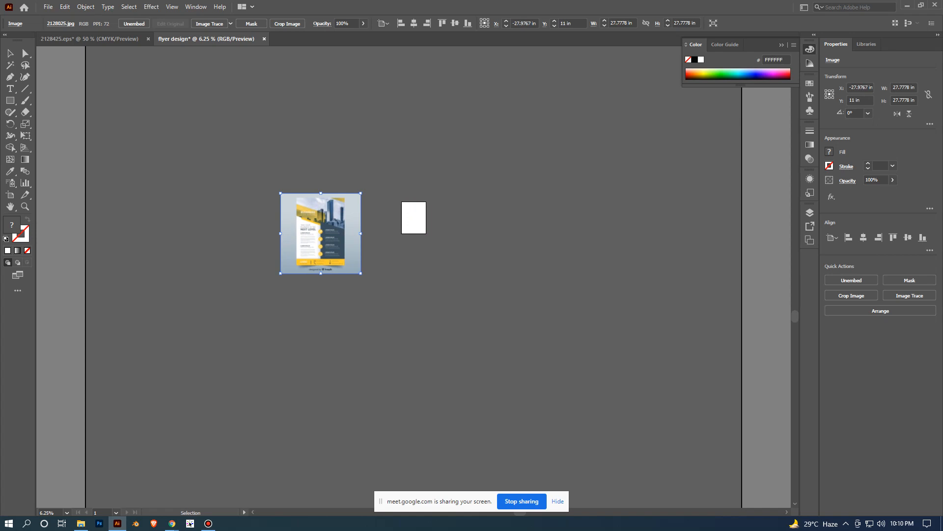
pyautogui.scroll(3, 377, 294)
pyautogui.moveTo(285, 187); pyautogui.dragTo(347, 236)
pyautogui.moveTo(396, 287); pyautogui.dragTo(350, 241)
pyautogui.click(391, 234)
pyautogui.scroll(2, 405, 272)
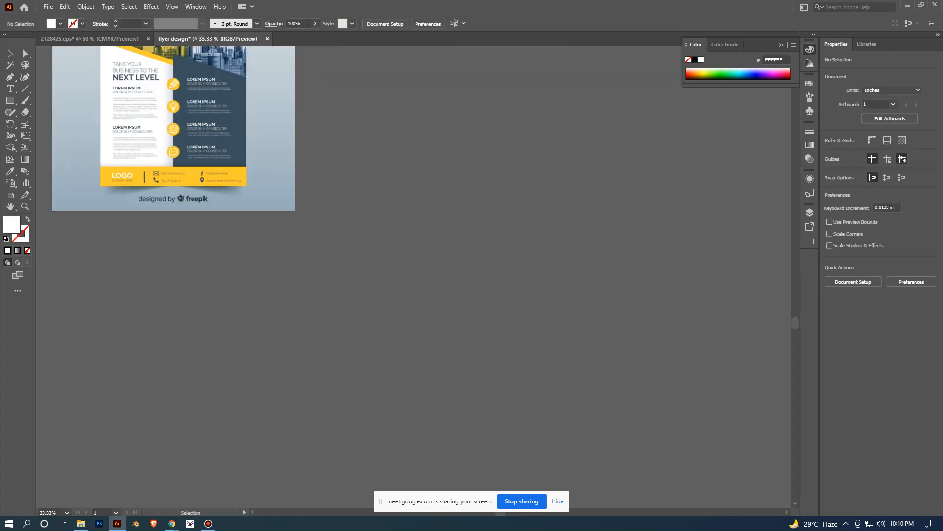
pyautogui.moveTo(405, 272); pyautogui.dragTo(463, 448)
pyautogui.moveTo(275, 243); pyautogui.dragTo(392, 154)
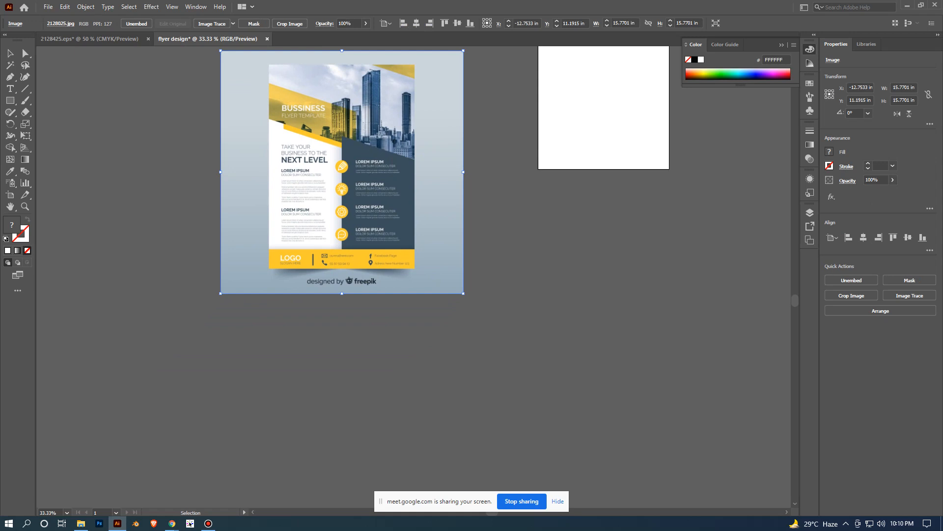
# - Position the template image just left of the artboard, with the pictured flyer's top edge level with the artboard's top
pyautogui.scroll(2, 387, 236)
pyautogui.moveTo(387, 236); pyautogui.dragTo(358, 332)
pyautogui.scroll(-1, 482, 298)
pyautogui.moveTo(377, 273); pyautogui.dragTo(435, 250)
pyautogui.scroll(-2, 571, 257)
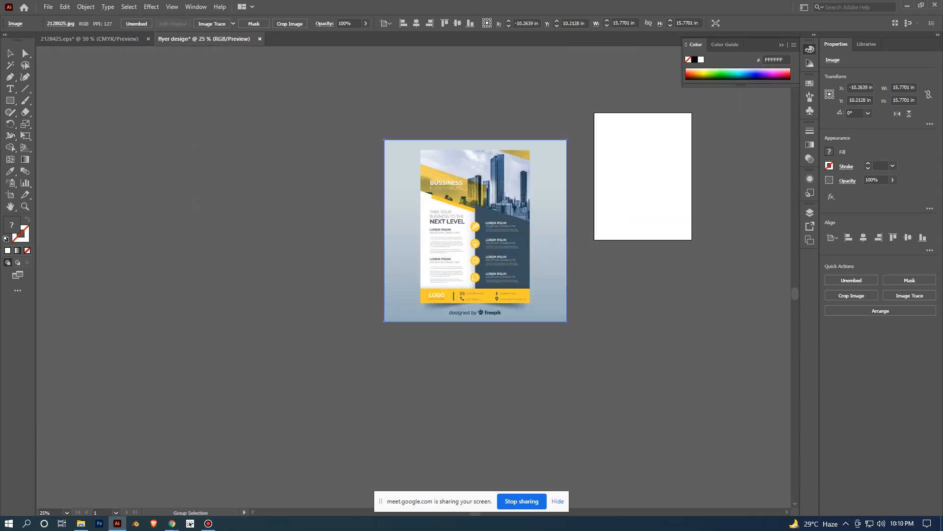
pyautogui.moveTo(572, 257); pyautogui.dragTo(500, 303)
pyautogui.scroll(1, 476, 329)
pyautogui.moveTo(452, 282); pyautogui.dragTo(477, 232)
pyautogui.click(466, 356)
# - Examine the reference flyer's header, text blocks, icons and footer beside the blank artboard
pyautogui.scroll(2, 455, 295)
pyautogui.moveTo(455, 295); pyautogui.dragTo(434, 386)
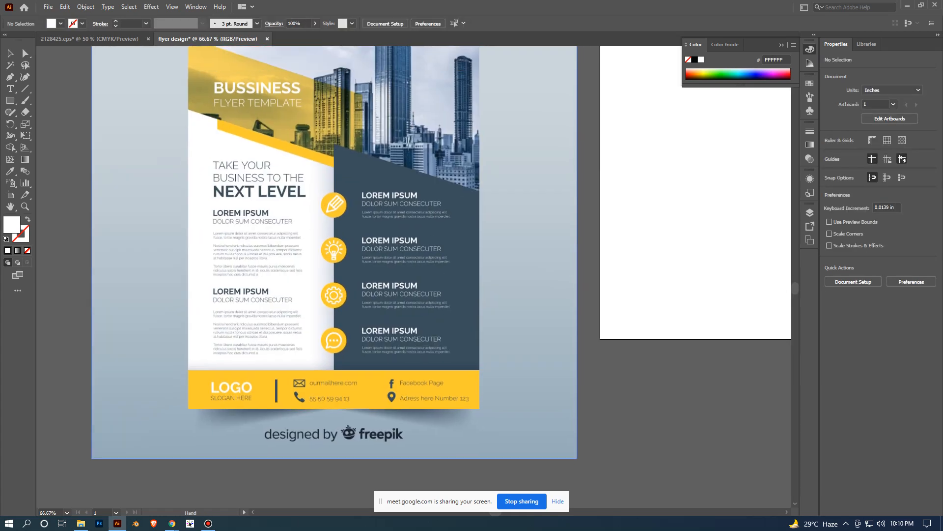
pyautogui.scroll(-2, 464, 359)
pyautogui.moveTo(464, 359); pyautogui.dragTo(433, 329)
pyautogui.scroll(1, 458, 309)
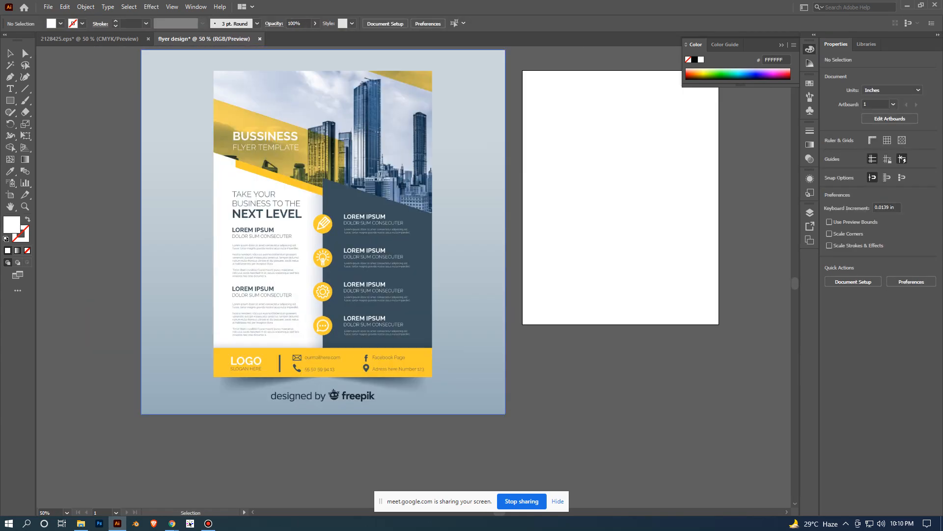
pyautogui.moveTo(505, 302); pyautogui.dragTo(481, 358)
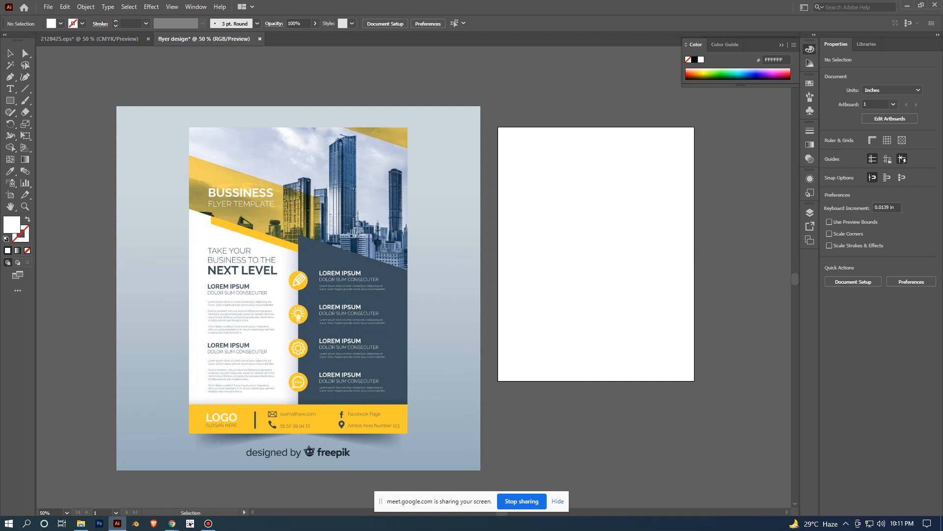
pyautogui.scroll(1, 406, 311)
pyautogui.scroll(1, 308, 265)
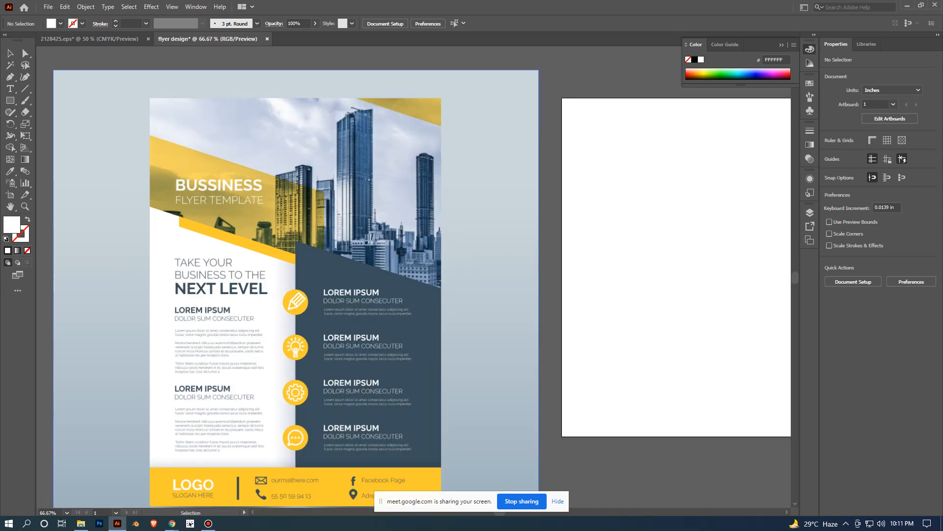
pyautogui.moveTo(308, 265); pyautogui.dragTo(318, 229)
pyautogui.scroll(-1, 430, 228)
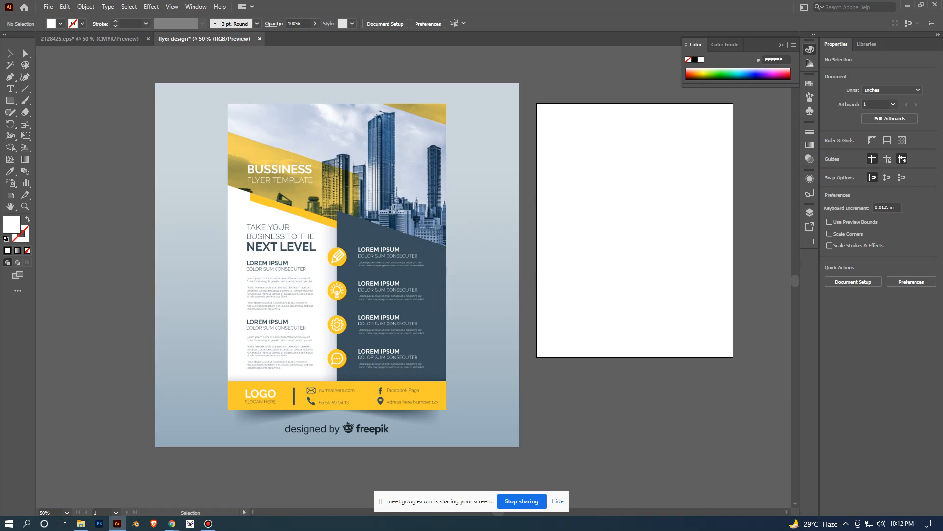
# - Switch to the 2128425.eps document and examine its yellow circle icons and blue contact icons
pyautogui.hotkey('ctrl', 'Tab')
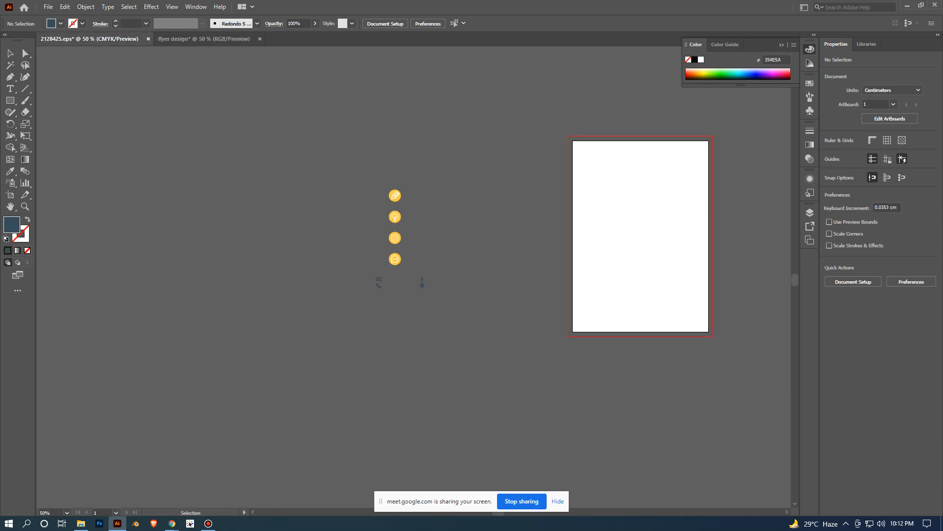
pyautogui.scroll(2, 422, 317)
pyautogui.moveTo(422, 317); pyautogui.dragTo(408, 398)
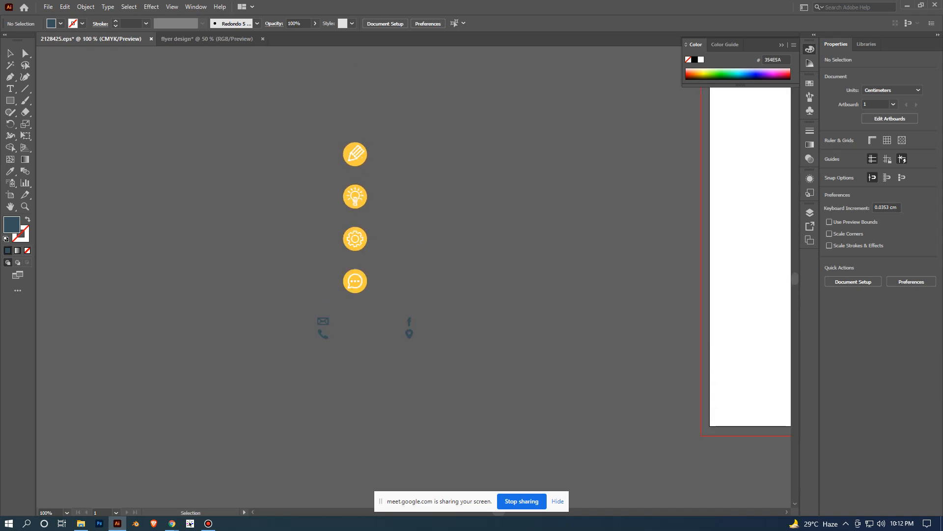
pyautogui.hotkey('ctrl', 'a')
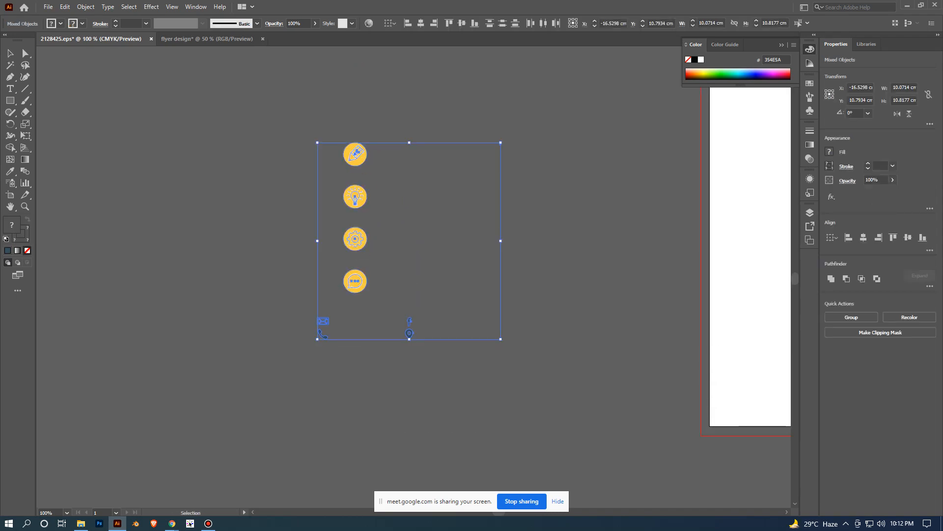
pyautogui.hotkey('ctrl', 'shift', 'a')
pyautogui.moveTo(286, 304); pyautogui.dragTo(450, 367)
pyautogui.click(483, 380)
pyautogui.scroll(-1, 484, 380)
pyautogui.scroll(1, 451, 351)
pyautogui.scroll(1, 455, 331)
pyautogui.moveTo(456, 331); pyautogui.dragTo(518, 382)
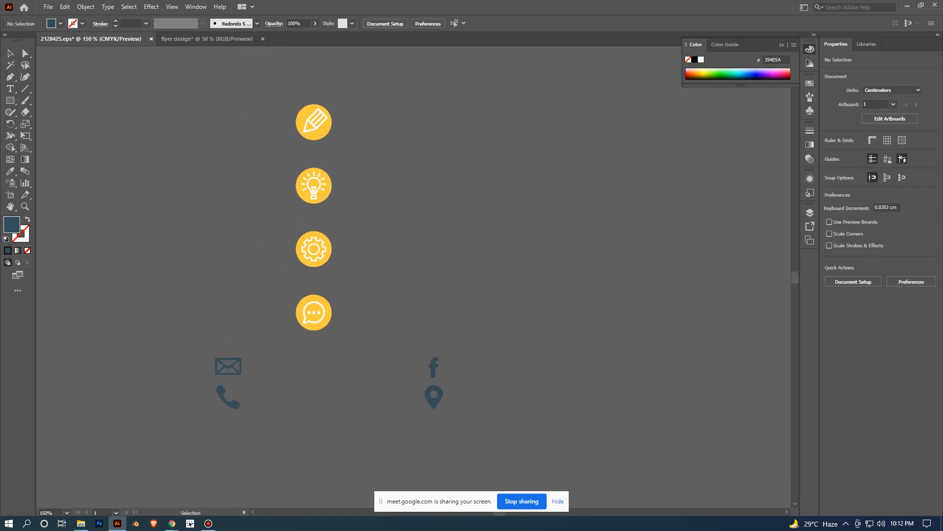
# - Move the column of four yellow circle icons to the right of the contact icons, nearer the artboard
pyautogui.click(321, 254)
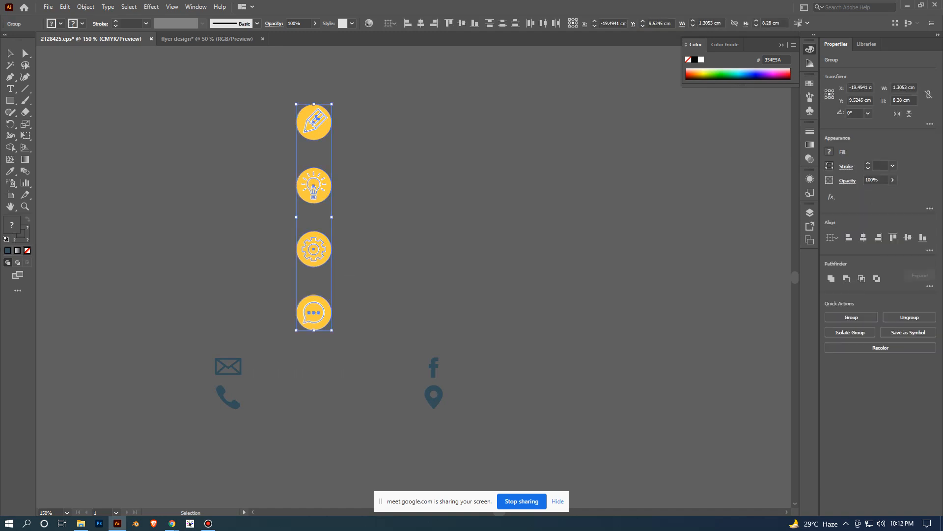
pyautogui.moveTo(321, 254); pyautogui.dragTo(547, 387)
pyautogui.moveTo(546, 387); pyautogui.dragTo(503, 304)
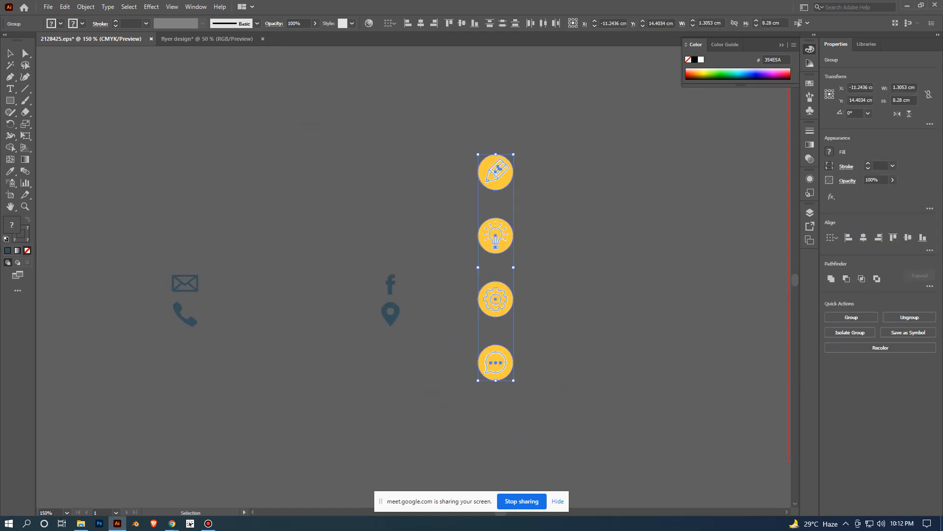
# - Move the envelope and phone icons right next to the Facebook and location icons
pyautogui.click(182, 300)
pyautogui.moveTo(181, 301); pyautogui.dragTo(350, 304)
pyautogui.click(673, 306)
pyautogui.scroll(-2, 677, 305)
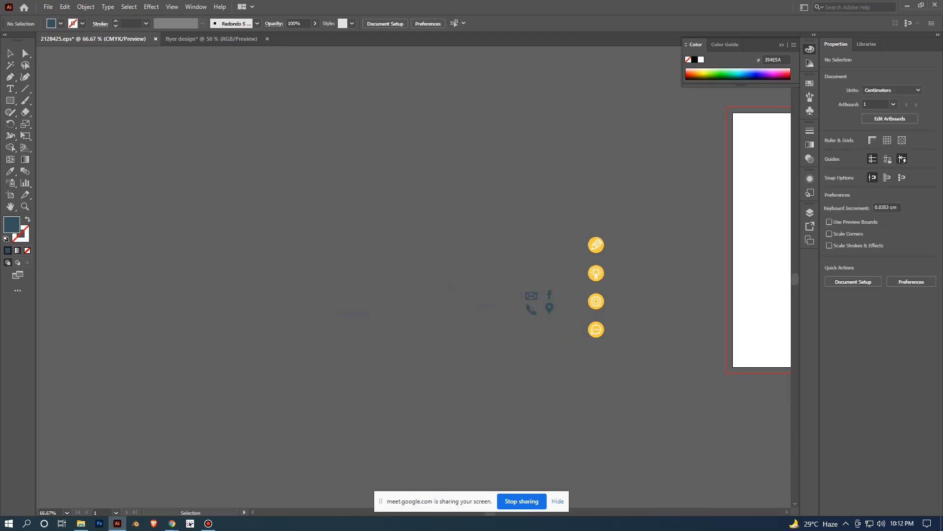
pyautogui.moveTo(676, 306); pyautogui.dragTo(414, 295)
pyautogui.scroll(-2, 493, 294)
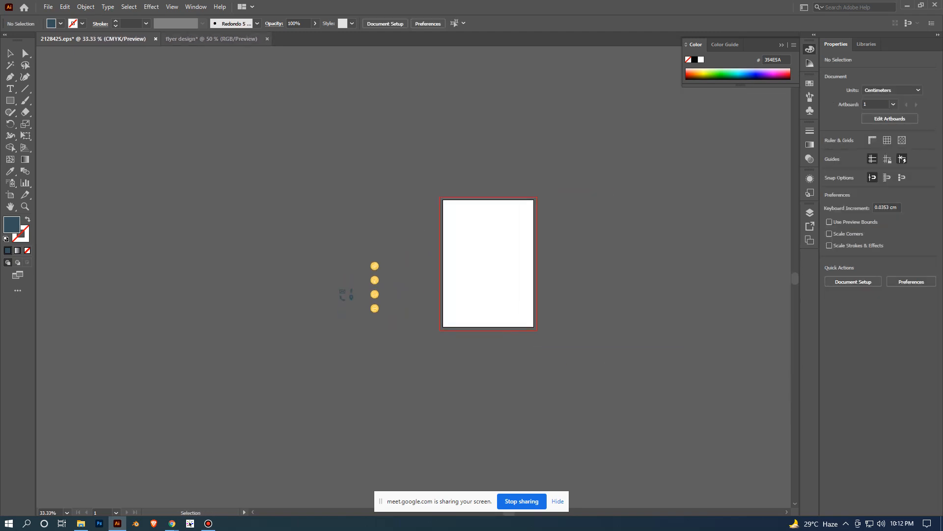
# - Return to the flyer design document and draw a white 8.5 x 11 in rectangle covering the whole artboard
pyautogui.click(212, 38)
pyautogui.scroll(-1, 538, 250)
pyautogui.moveTo(538, 249); pyautogui.dragTo(433, 229)
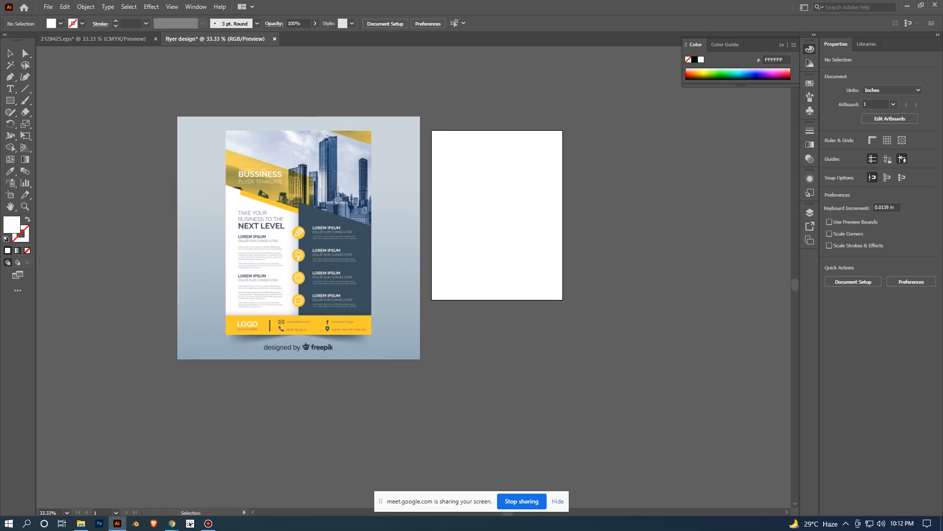
pyautogui.scroll(1, 486, 253)
pyautogui.moveTo(265, 166); pyautogui.dragTo(292, 224)
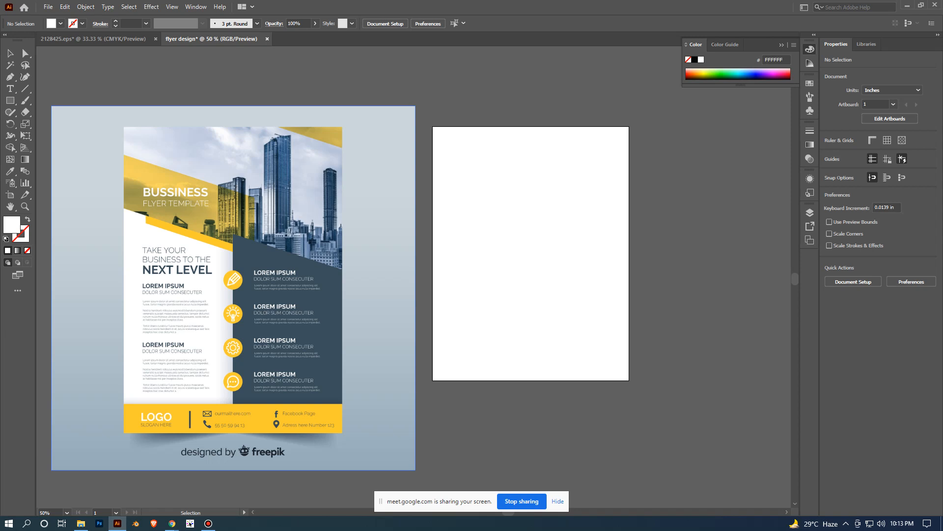
pyautogui.press('m')
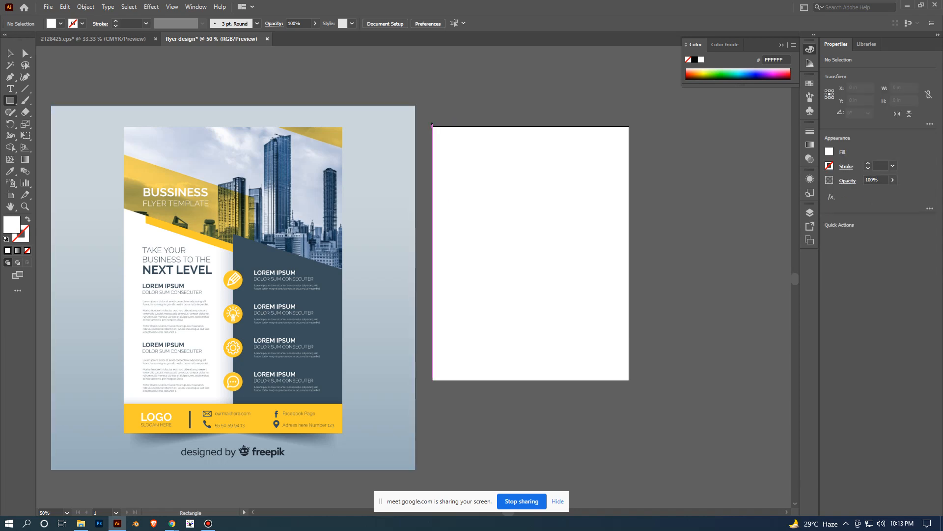
pyautogui.hotkey('ctrl', '+')
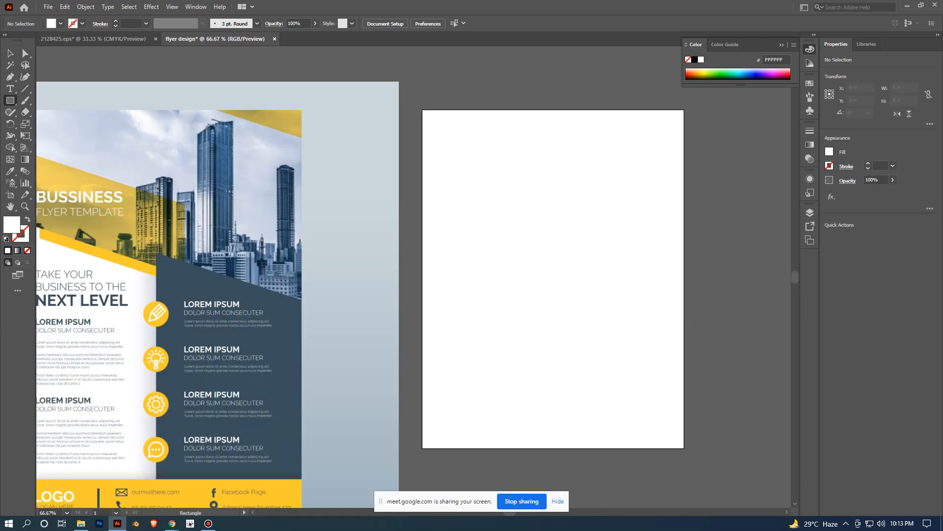
pyautogui.moveTo(422, 110); pyautogui.dragTo(684, 447)
pyautogui.press('v')
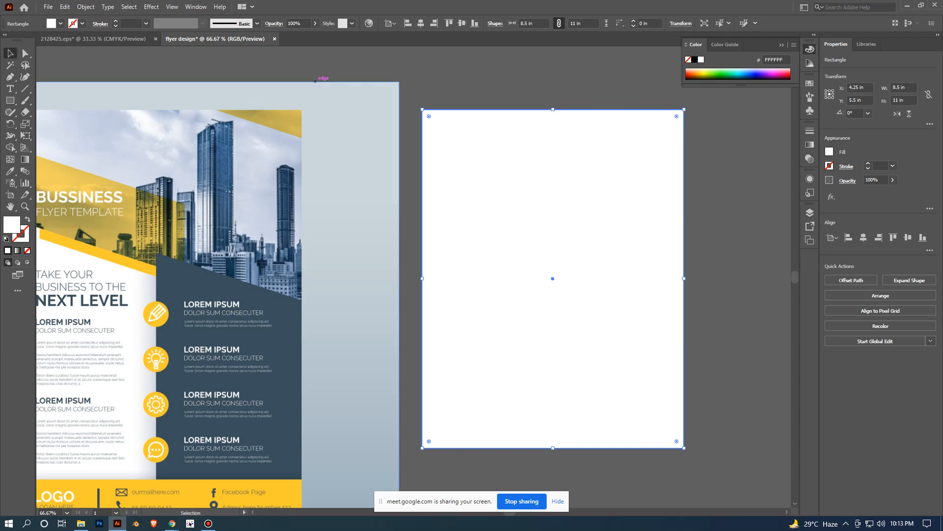
pyautogui.hotkey('ctrl', '-')
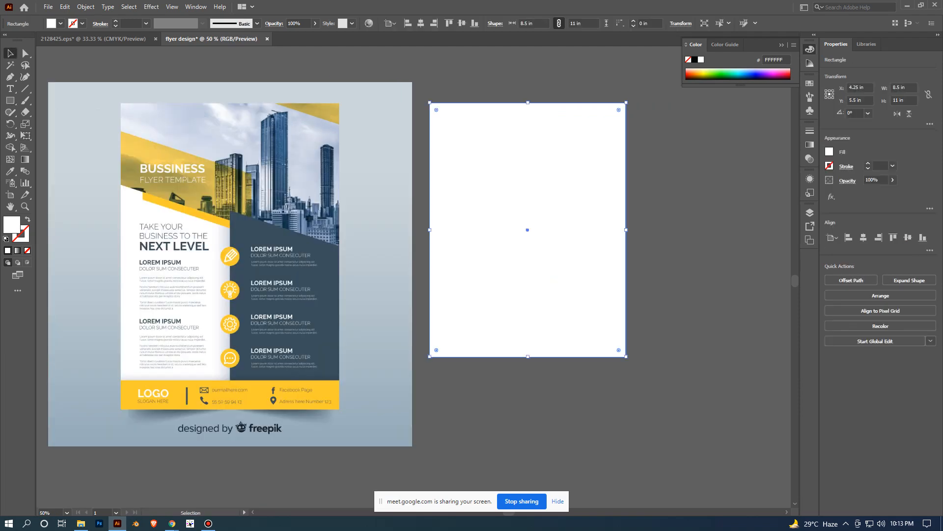
# - Lock the white background rectangle on the artboard
pyautogui.click(680, 295)
pyautogui.click(553, 256)
pyautogui.hotkey('ctrl', '2')
pyautogui.hotkey('ctrl', 'alt', '2')
pyautogui.hotkey('ctrl', '2')
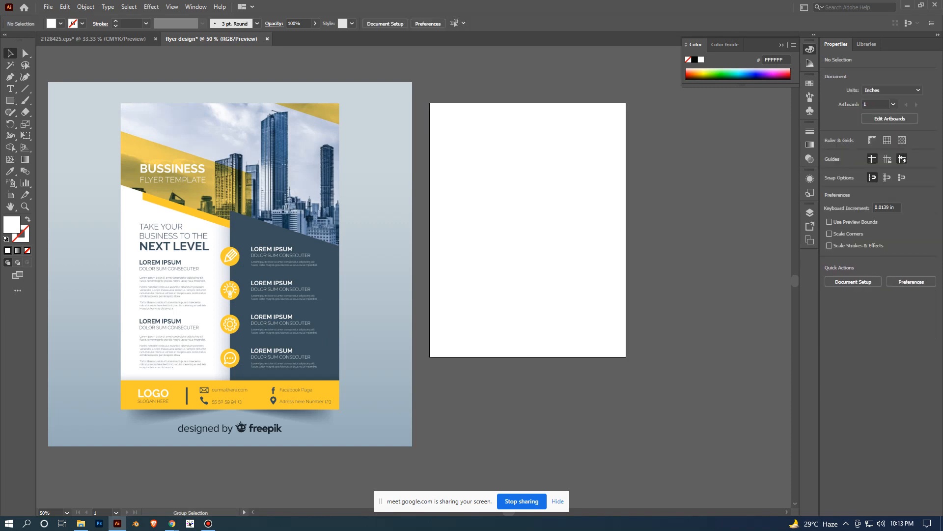
# - Show the rulers in the flyer design document
pyautogui.moveTo(528, 230); pyautogui.dragTo(456, 238)
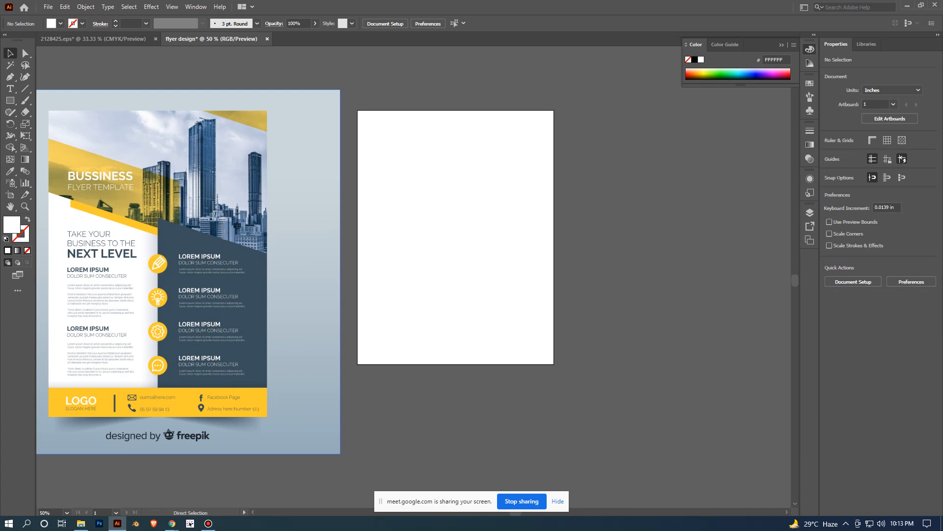
pyautogui.hotkey('ctrl', 'r')
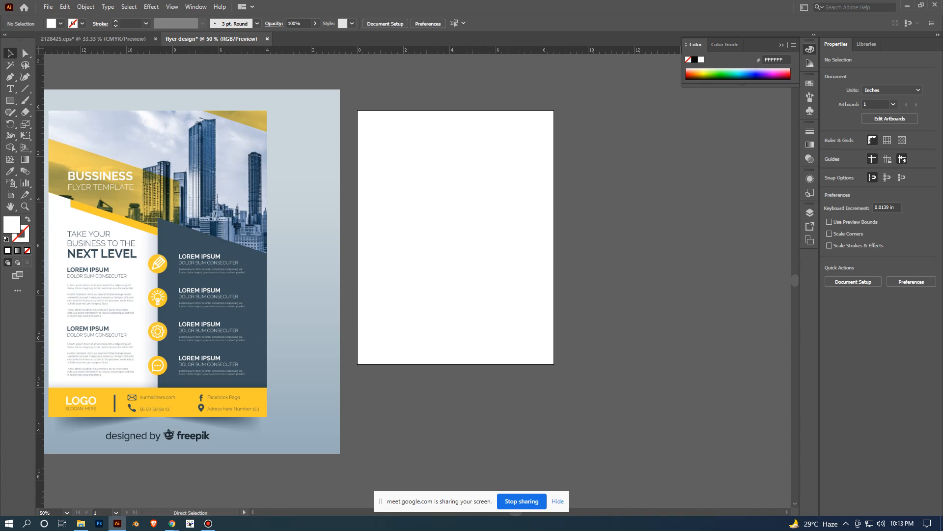
pyautogui.hotkey('ctrl', 'r')
pyautogui.press('ctrl')
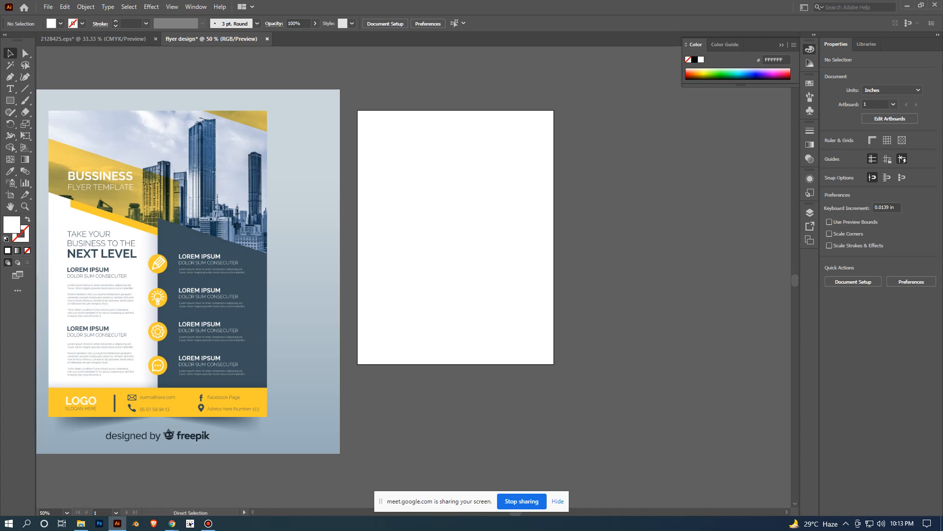
pyautogui.hotkey('ctrl', 'r')
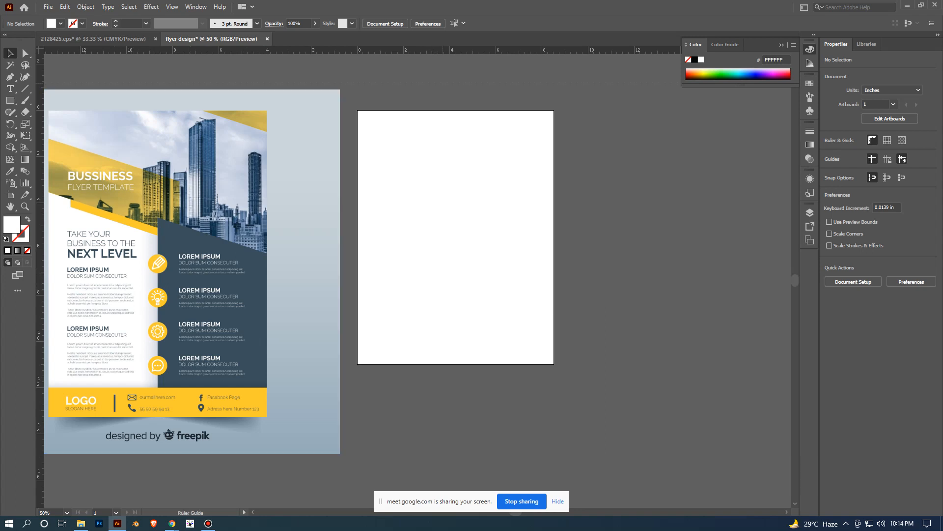
# - Add horizontal guides at about 0.42 in and 10.71 in, and a vertical guide just inside the artboard's left edge
pyautogui.moveTo(445, 83); pyautogui.dragTo(444, 120)
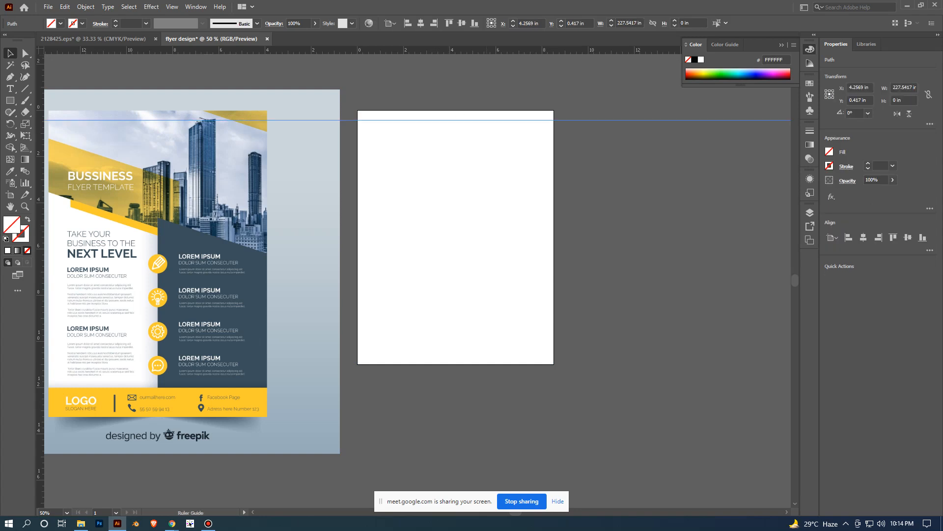
pyautogui.moveTo(444, 50); pyautogui.dragTo(444, 329)
pyautogui.moveTo(505, 357); pyautogui.dragTo(505, 357)
pyautogui.moveTo(40, 277); pyautogui.dragTo(169, 278)
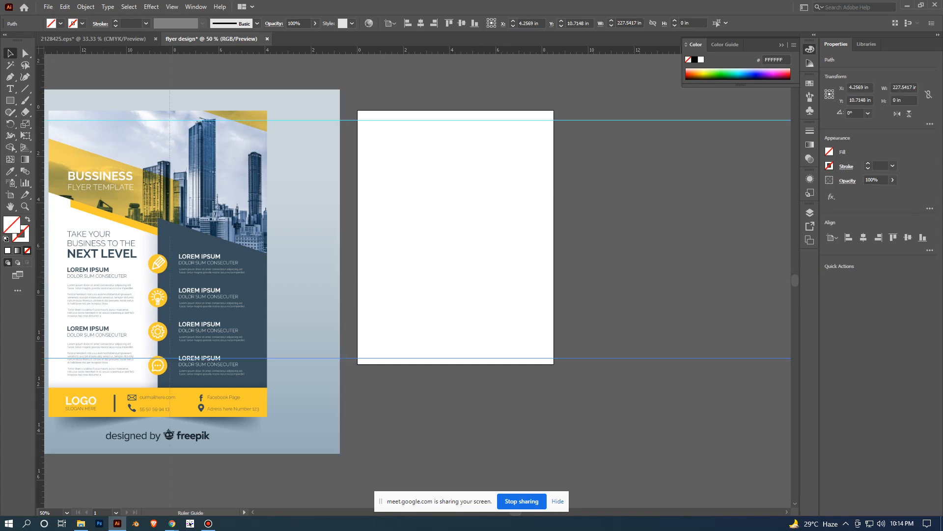
pyautogui.moveTo(361, 277); pyautogui.dragTo(367, 277)
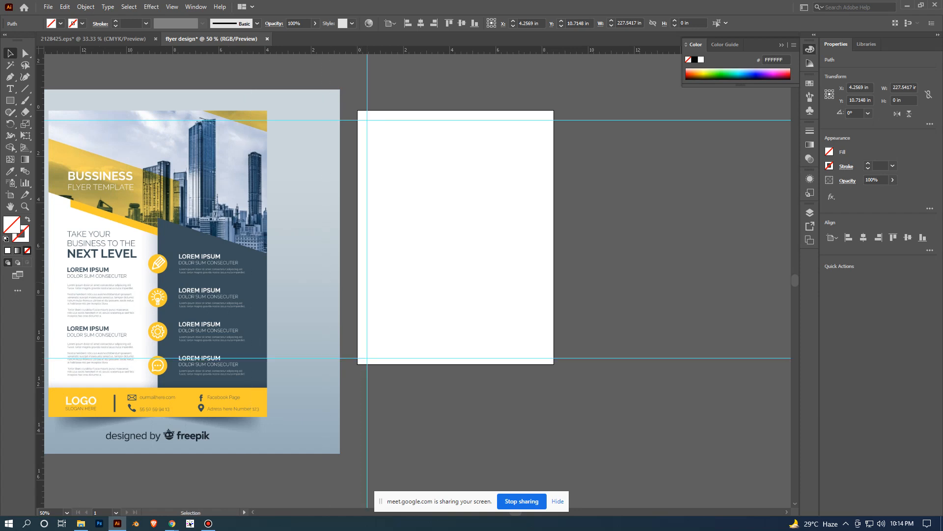
# - Add a vertical guide just inside the artboard's right edge to complete the margin guides
pyautogui.moveTo(40, 270); pyautogui.dragTo(543, 267)
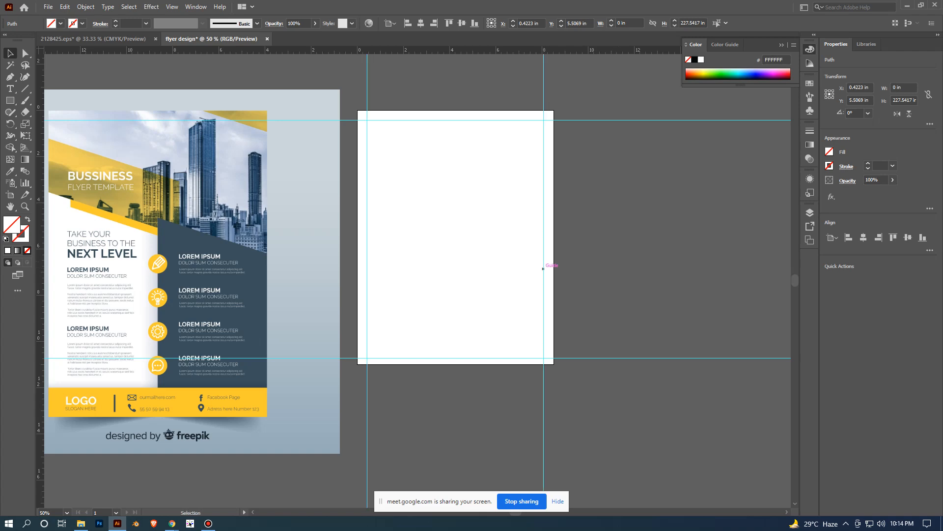
pyautogui.hotkey('ctrl', '+')
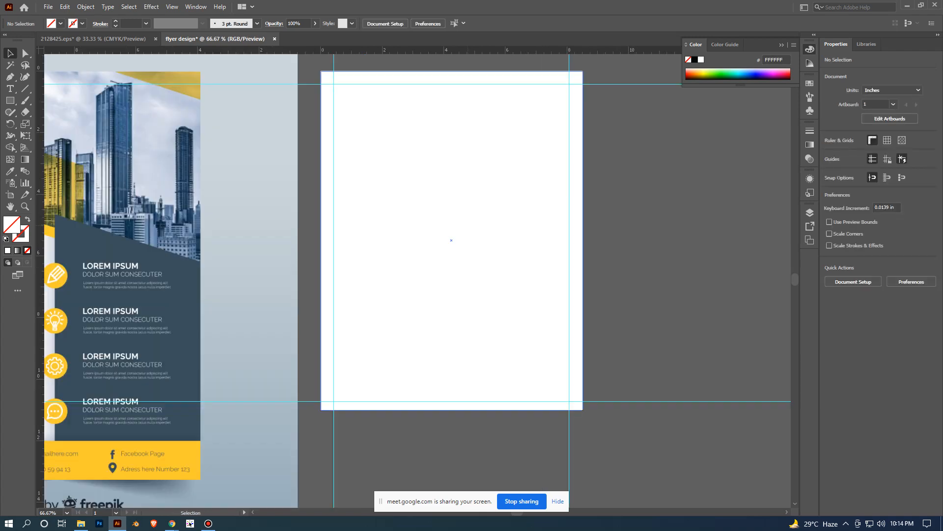
pyautogui.hotkey('ctrl', '-')
pyautogui.hscroll(-1, 552, 363)
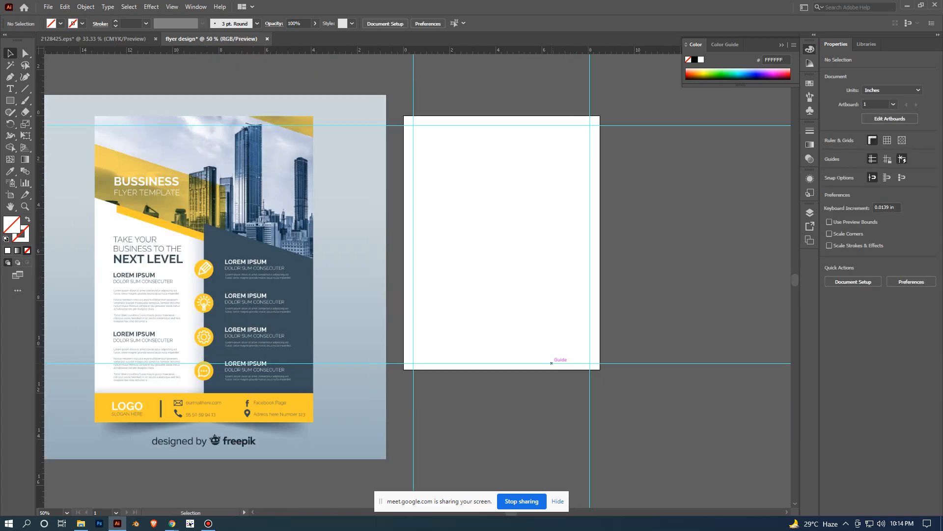
pyautogui.hotkey('ctrl', '+')
pyautogui.hotkey('ctrl', '-')
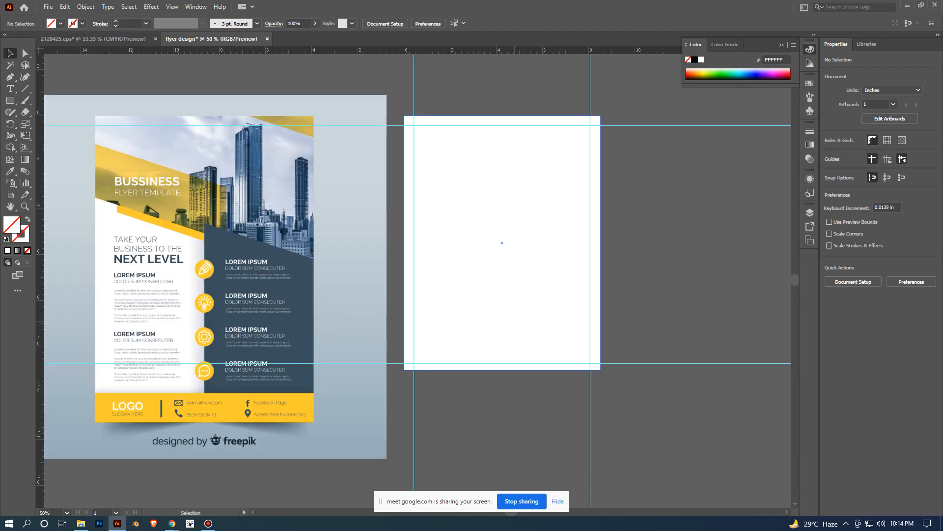
pyautogui.moveTo(502, 243); pyautogui.dragTo(473, 224)
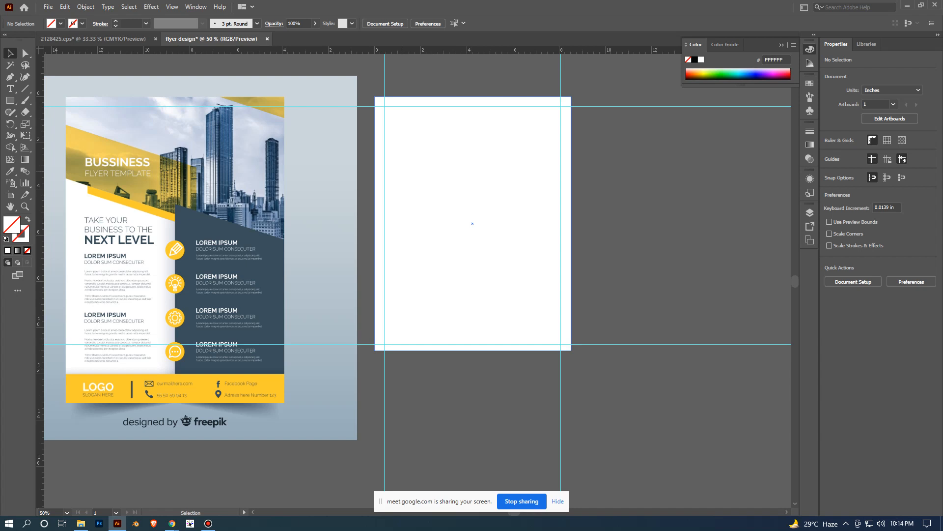
# - Move the reference image slightly up and farther from the artboard, to about X -9.32 in and Y 6.22 in
pyautogui.scroll(-1, 268, 223)
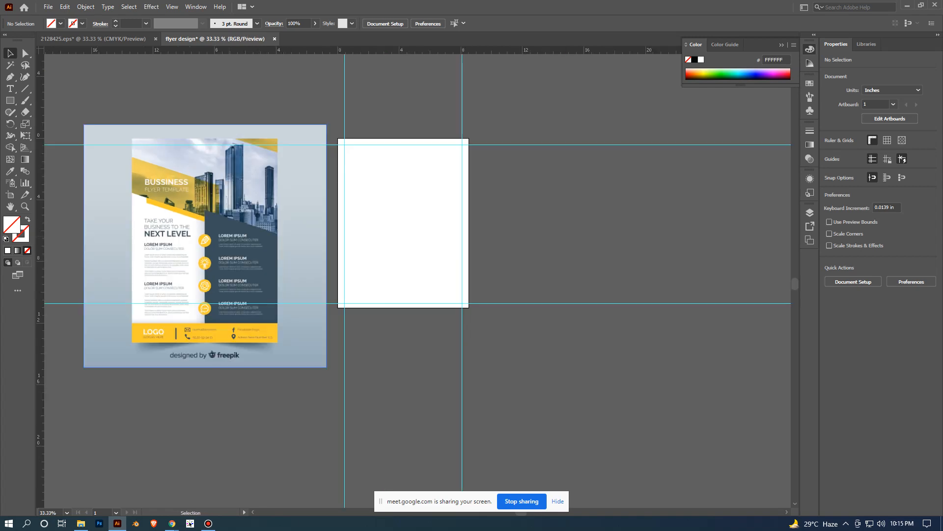
pyautogui.scroll(2, 232, 236)
pyautogui.moveTo(231, 236); pyautogui.dragTo(273, 205)
pyautogui.scroll(-1, 329, 221)
pyautogui.scroll(-2, 334, 226)
pyautogui.scroll(1, 274, 205)
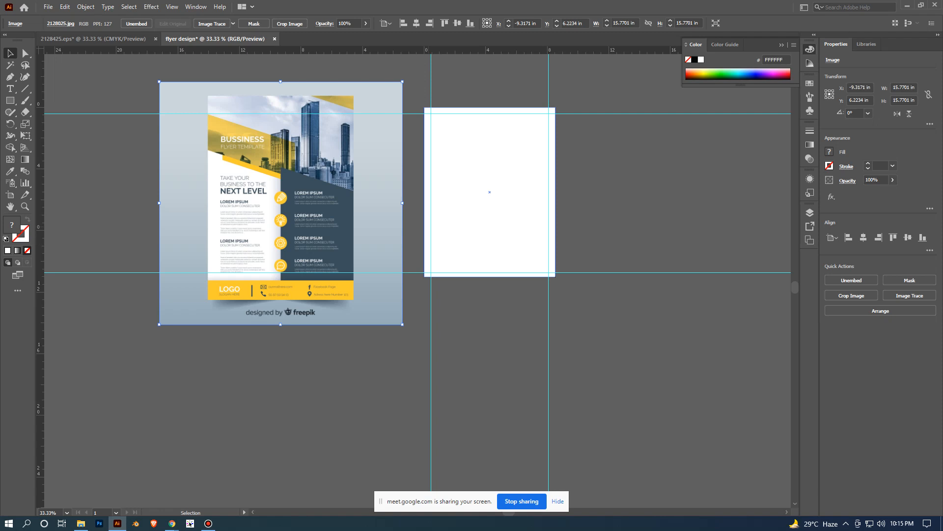
# - Draw a footer rectangle about 8.5 x 1.56 in across the full width of the artboard's bottom edge
pyautogui.hotkey('ctrl', 'alt')
pyautogui.scroll(1, 429, 228)
pyautogui.hscroll(1, 671, 261)
pyautogui.scroll(-1, 670, 261)
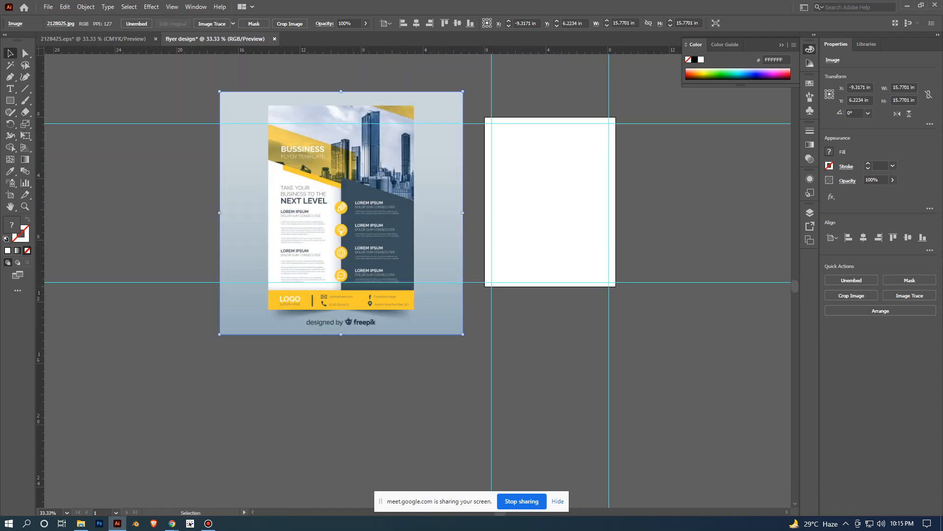
pyautogui.scroll(1, 356, 307)
pyautogui.hscroll(2, 414, 277)
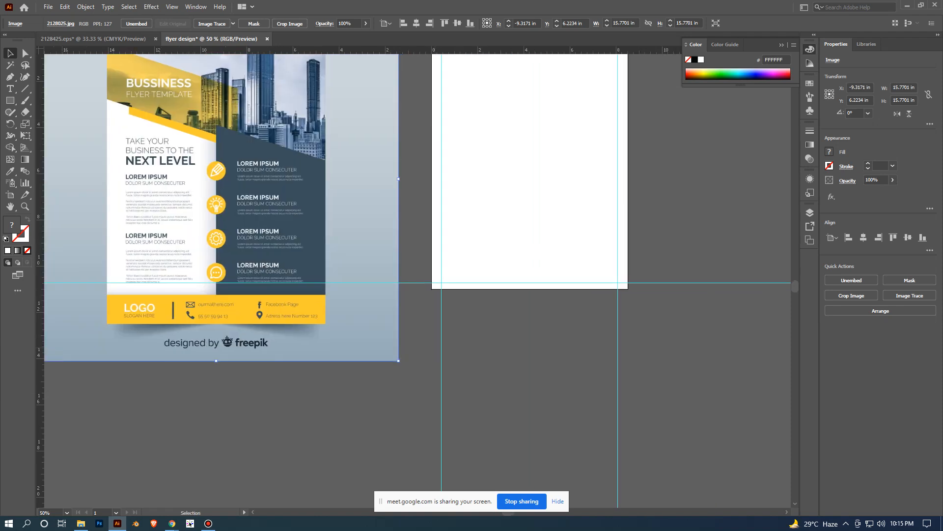
pyautogui.scroll(-1, 414, 277)
pyautogui.hscroll(2, 414, 278)
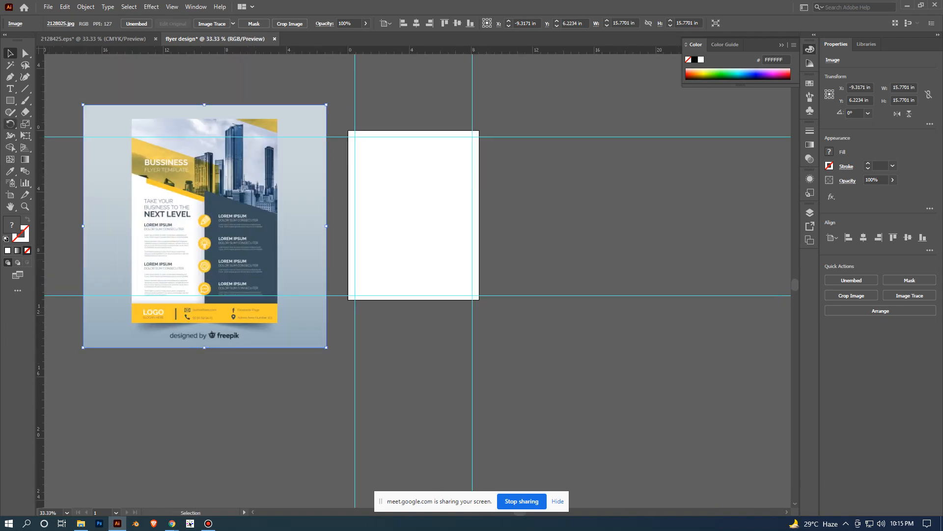
pyautogui.press('m')
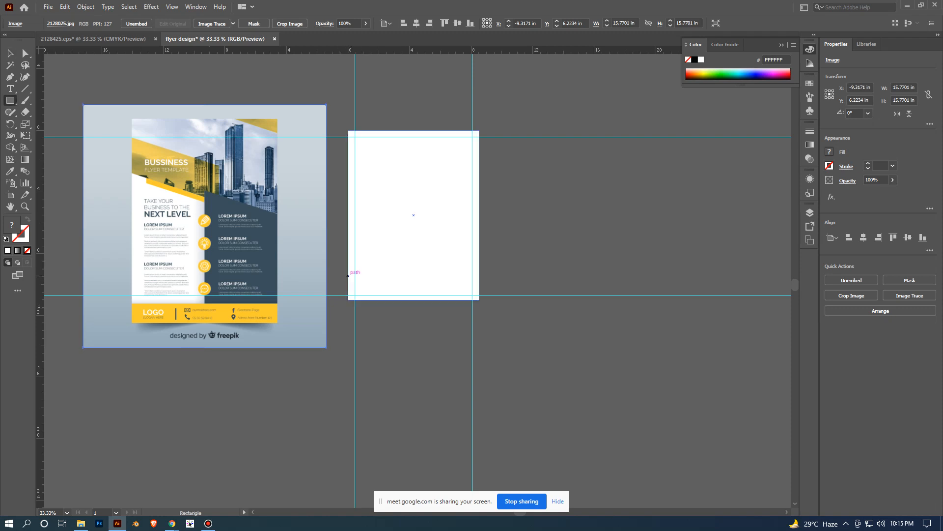
pyautogui.moveTo(348, 276); pyautogui.dragTo(478, 298)
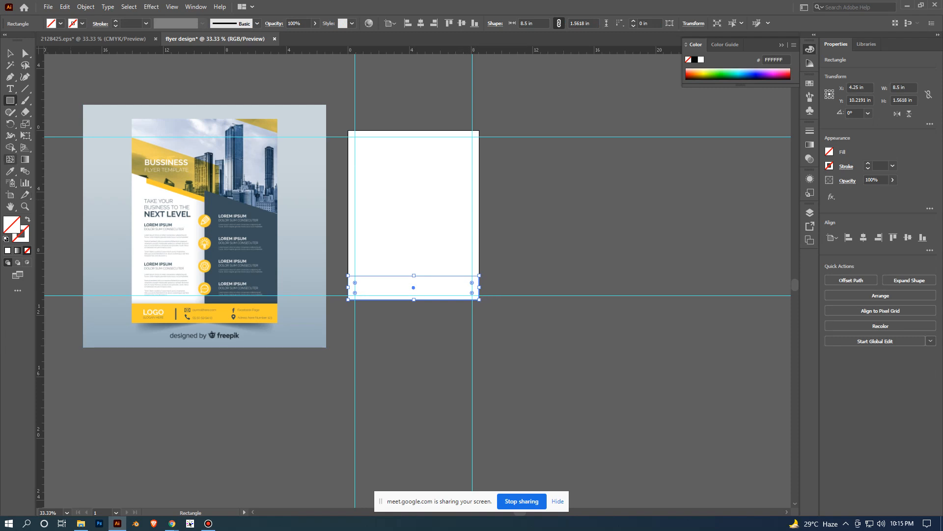
# - Fill the footer rectangle with the yellow sampled from the reference flyer's footer band, and deselect it
pyautogui.press('i')
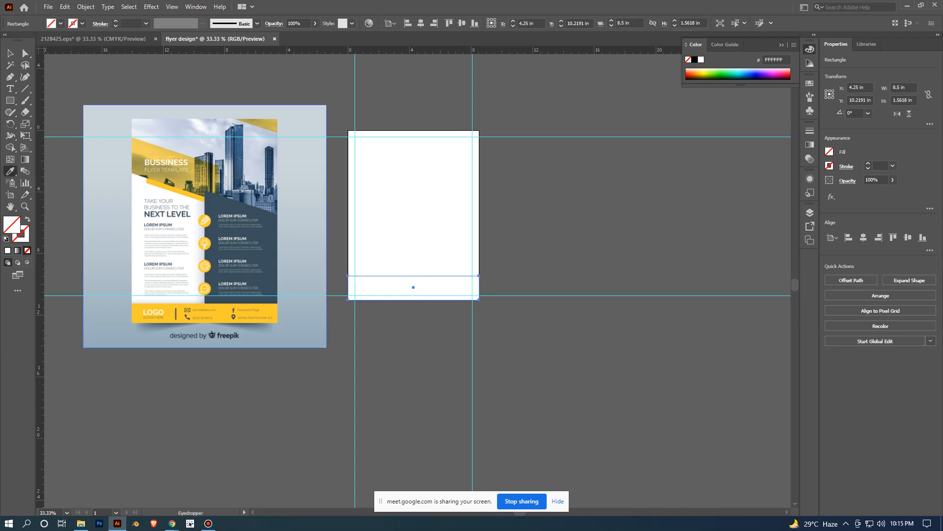
pyautogui.click(225, 313)
pyautogui.press('v')
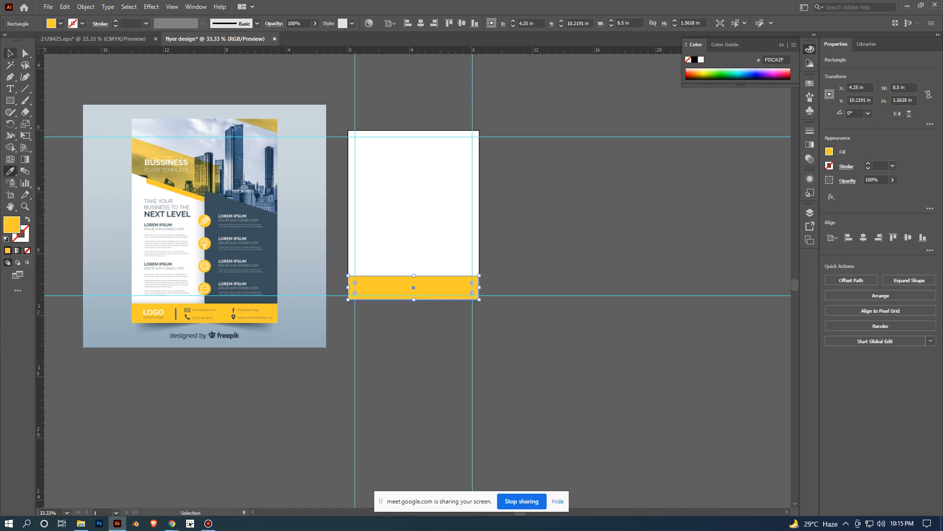
pyautogui.click(420, 350)
# - Activate the Rectangle tool
pyautogui.scroll(1, 420, 350)
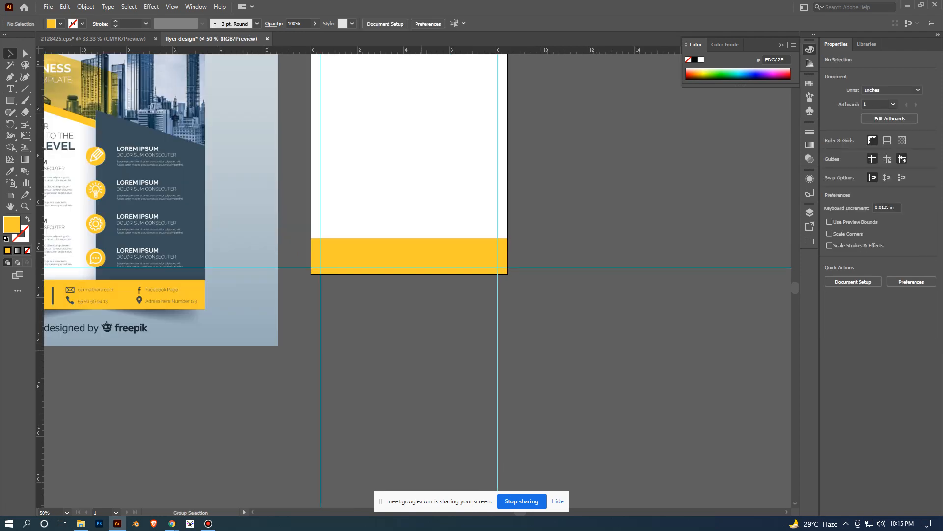
pyautogui.moveTo(421, 351); pyautogui.dragTo(517, 348)
pyautogui.scroll(-1, 517, 349)
pyautogui.scroll(1, 378, 360)
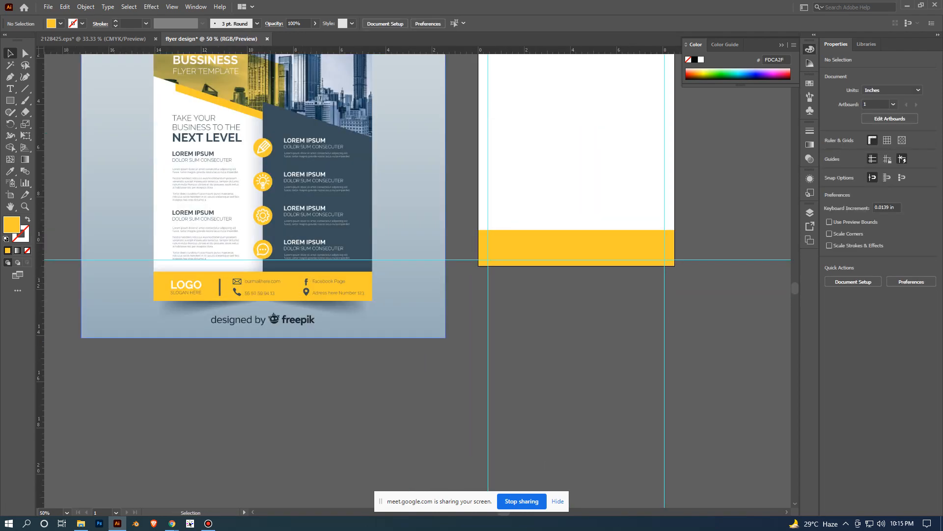
pyautogui.scroll(-1, 571, 315)
pyautogui.moveTo(571, 315); pyautogui.dragTo(523, 358)
pyautogui.scroll(1, 412, 346)
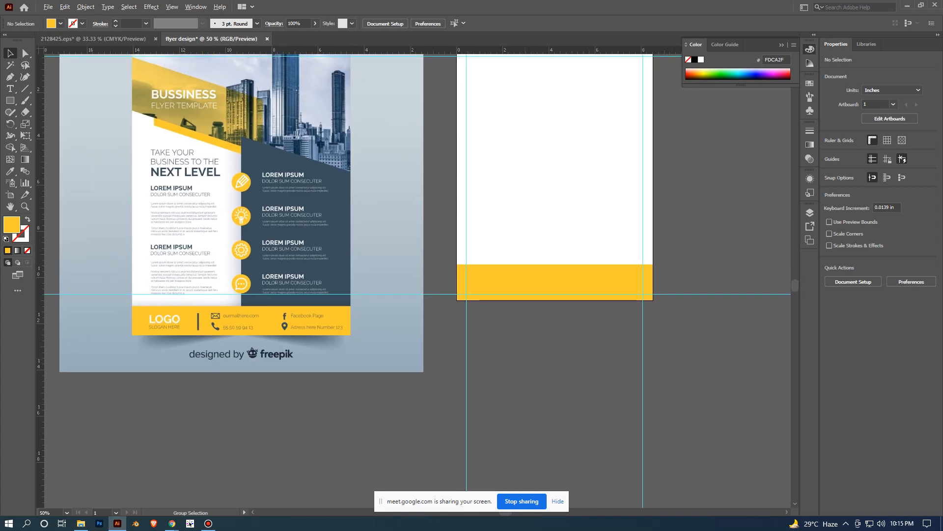
pyautogui.scroll(-1, 523, 358)
pyautogui.scroll(1, 526, 326)
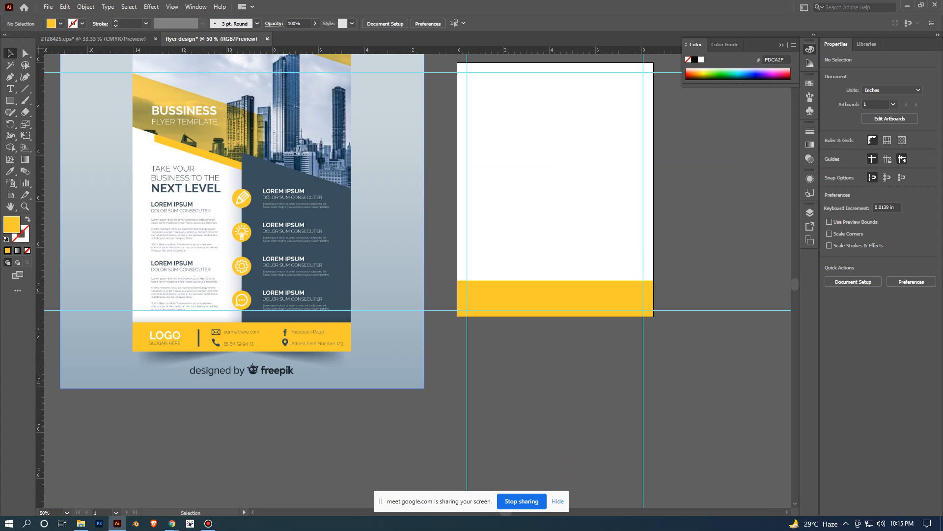
pyautogui.scroll(-1, 336, 298)
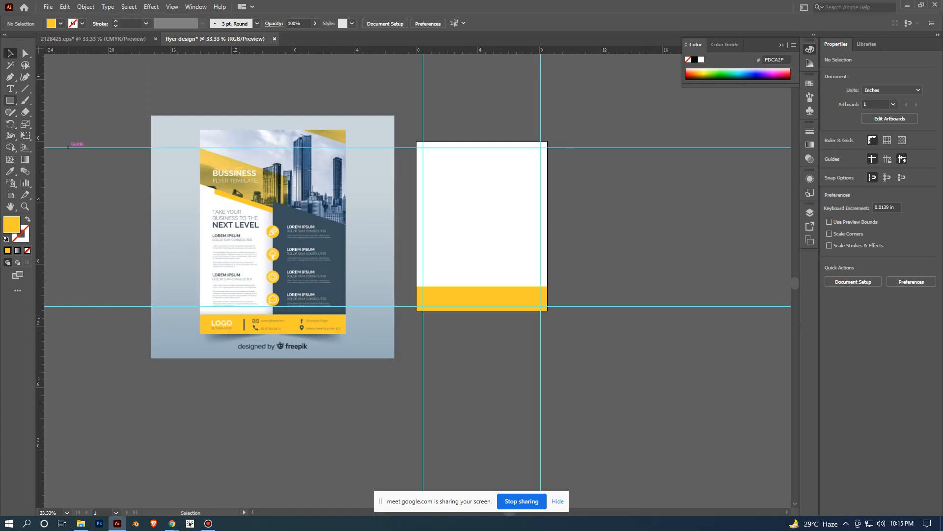
pyautogui.click(10, 100)
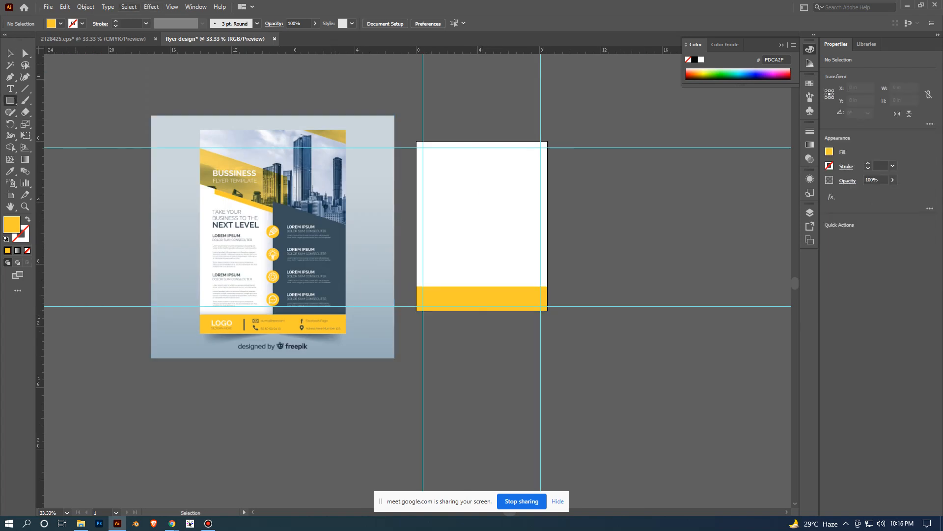
pyautogui.click(172, 6)
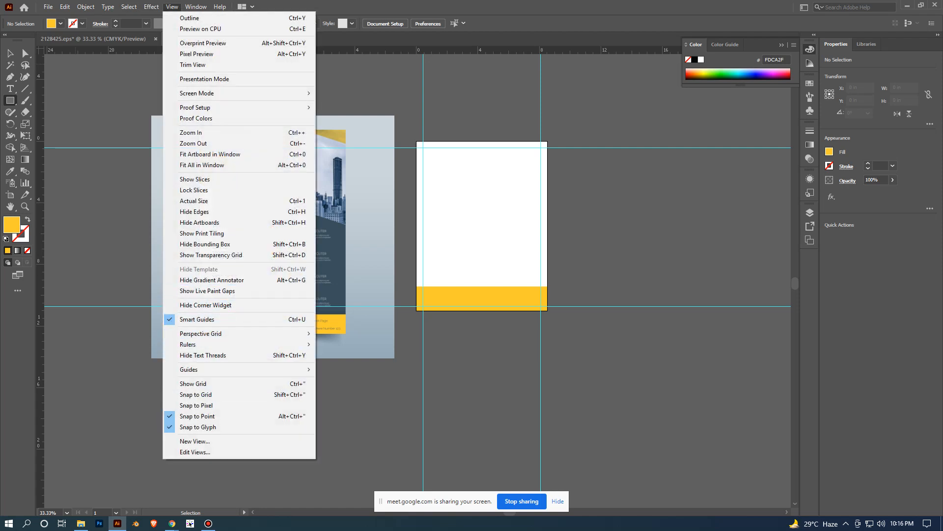
pyautogui.click(374, 315)
pyautogui.click(496, 278)
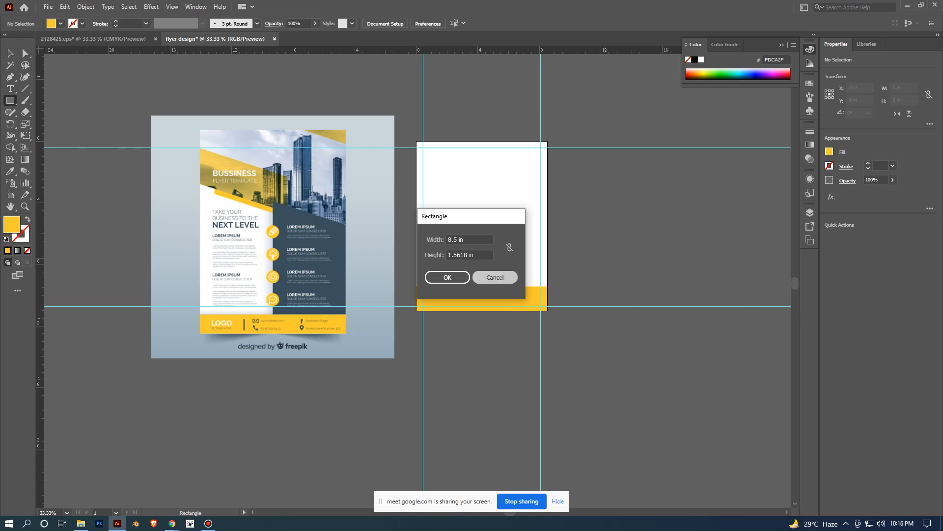
pyautogui.scroll(1, 591, 259)
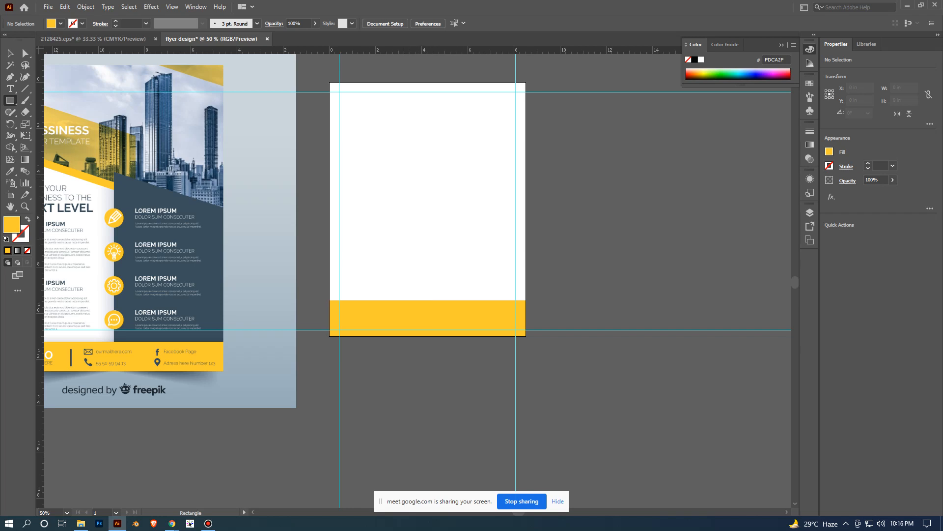
pyautogui.scroll(-4, 406, 226)
pyautogui.scroll(3, 404, 270)
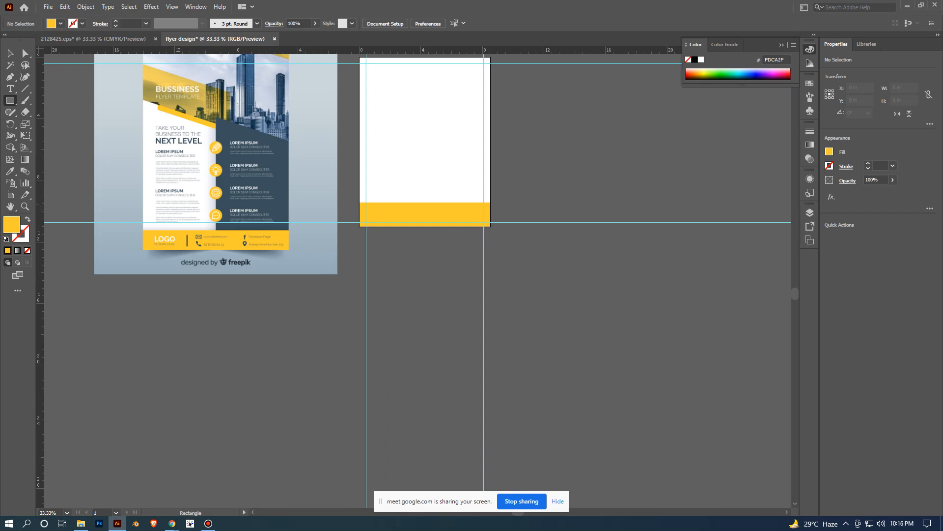
pyautogui.moveTo(442, 141); pyautogui.dragTo(411, 224)
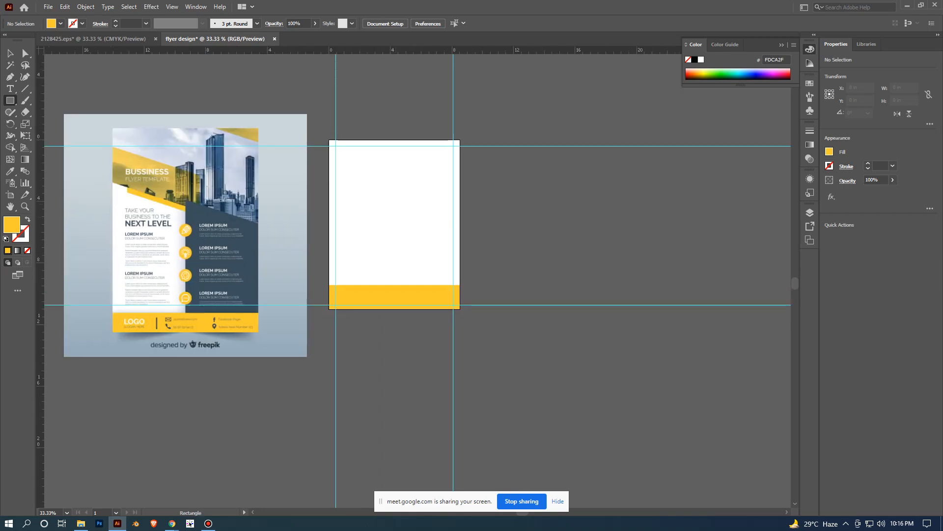
pyautogui.moveTo(386, 200); pyautogui.dragTo(402, 219)
pyautogui.hotkey('ctrl', 'z')
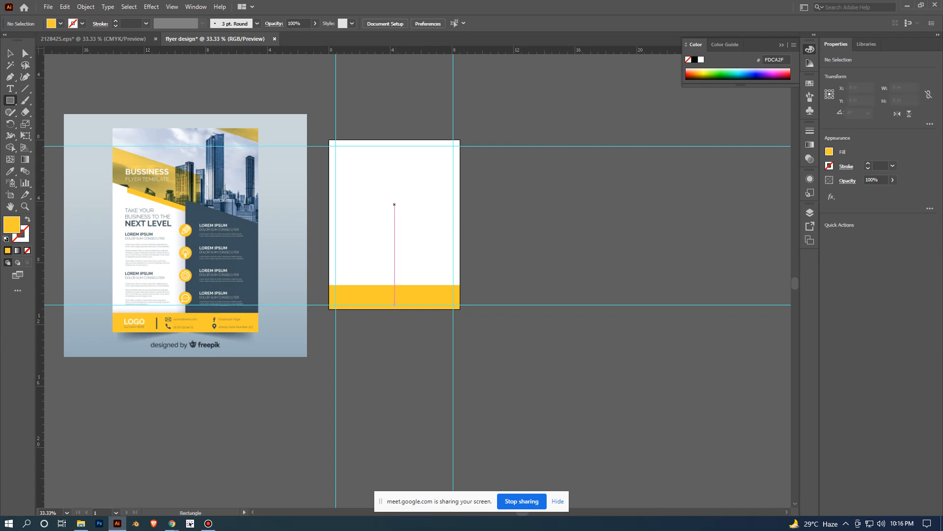
# - Draw a rectangle about 4.24 x 6.80 in from the artboard's center to its lower-right corner, and deselect it
pyautogui.moveTo(394, 204)
pyautogui.mouseDown()
pyautogui.moveTo(459, 226)
pyautogui.moveTo(460, 308)
pyautogui.mouseUp()
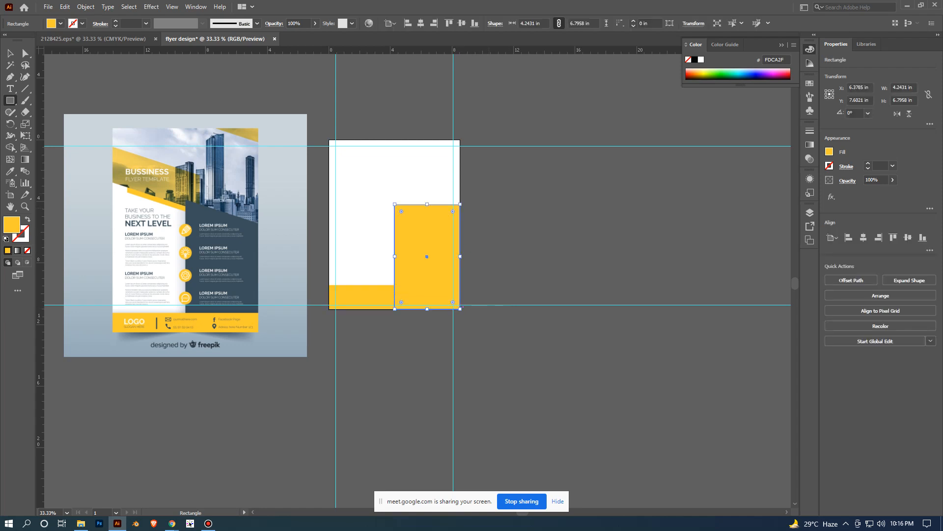
pyautogui.press('v')
pyautogui.click(481, 265)
pyautogui.scroll(2, 481, 264)
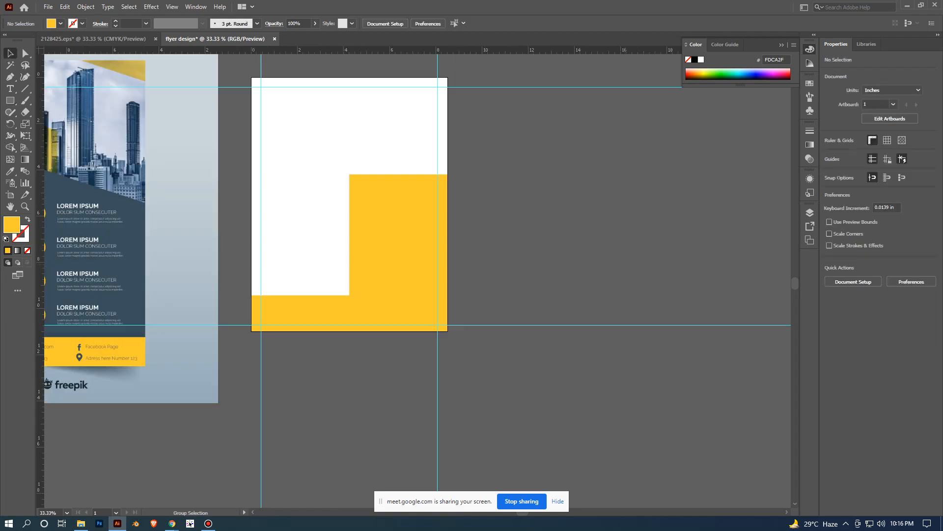
pyautogui.hscroll(-3, 481, 264)
pyautogui.scroll(-5, 569, 269)
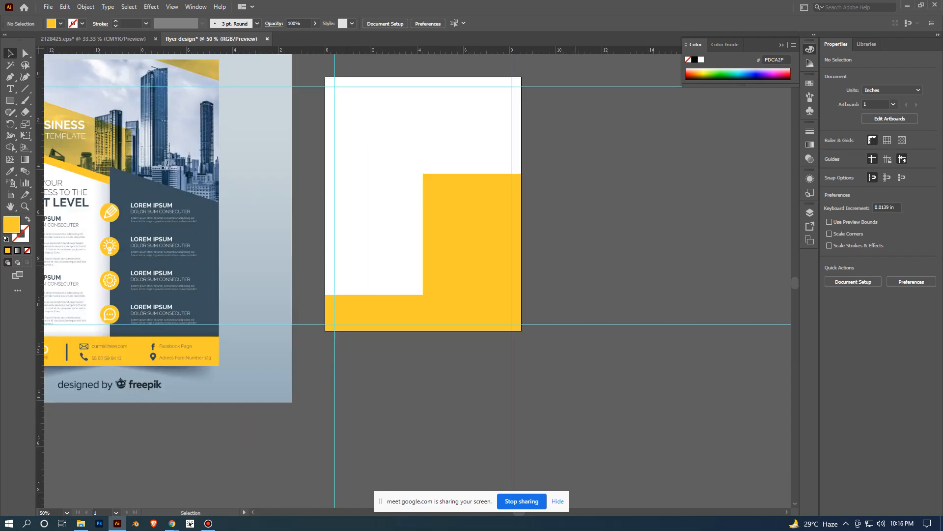
pyautogui.scroll(5, 570, 268)
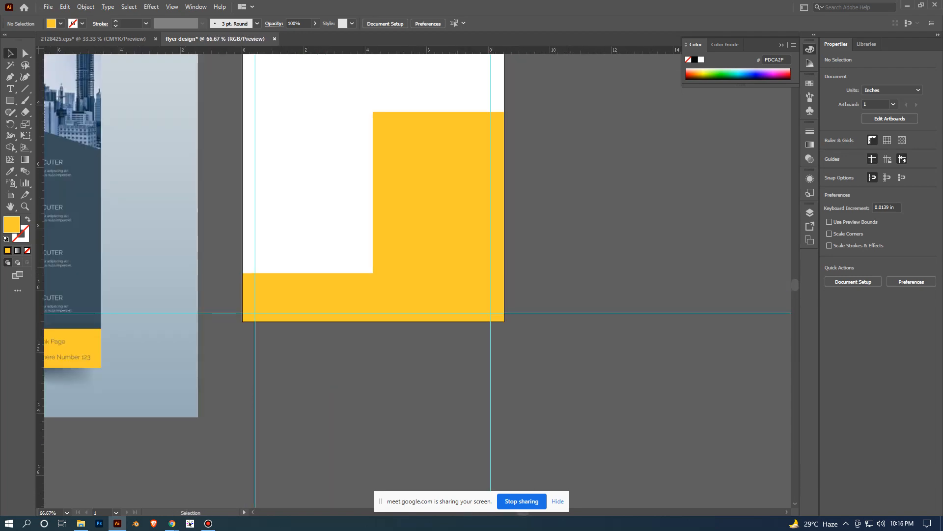
pyautogui.scroll(-2, 609, 208)
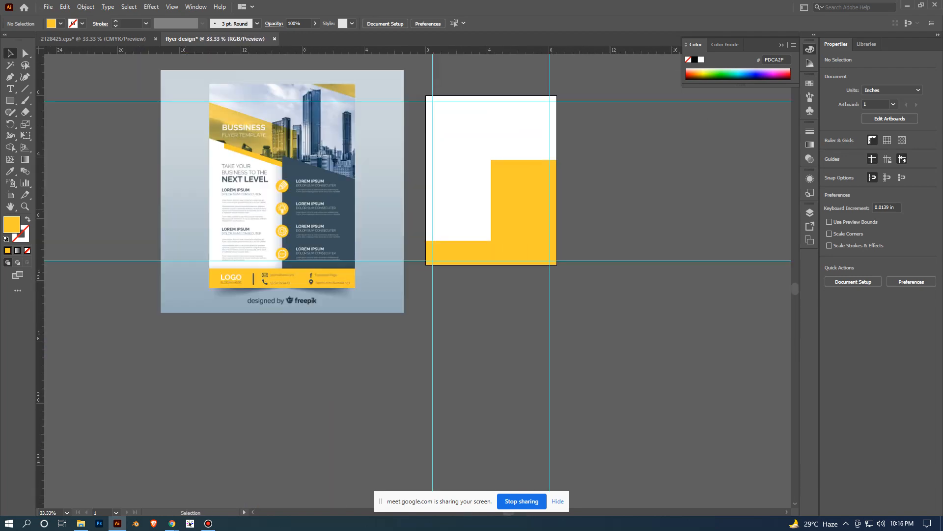
pyautogui.scroll(2, 510, 218)
pyautogui.scroll(-2, 531, 182)
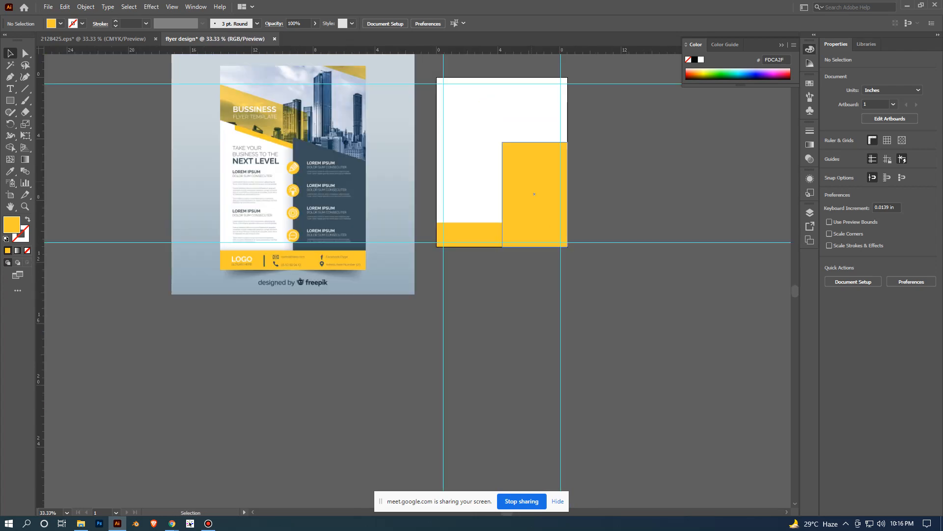
pyautogui.scroll(1, 532, 182)
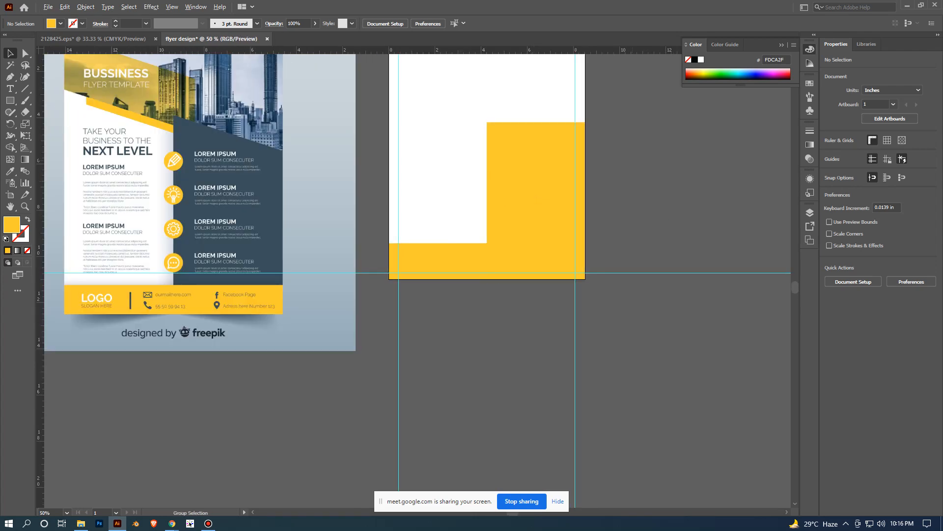
pyautogui.scroll(-1, 487, 152)
# - Fill the right-hand rectangle with the dark slate blue sampled from the reference flyer's right panel, and deselect it
pyautogui.click(536, 200)
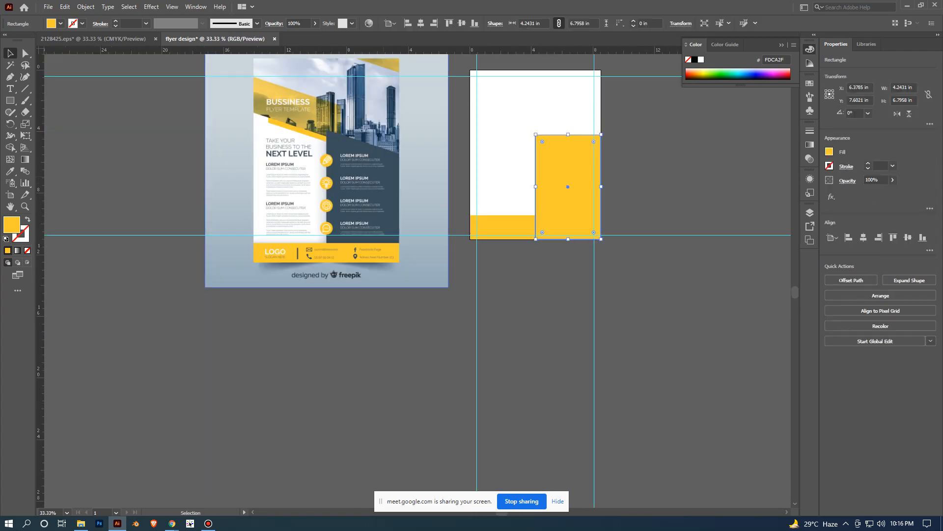
pyautogui.click(10, 171)
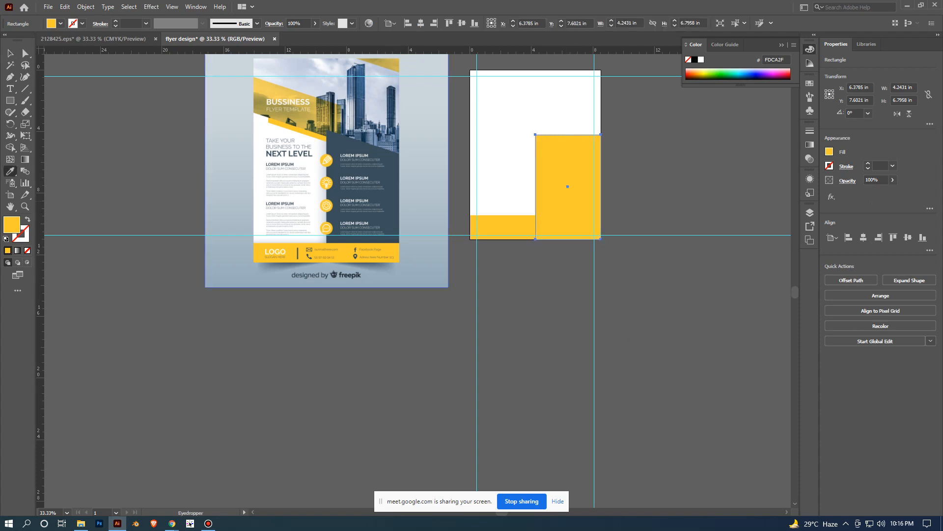
pyautogui.click(390, 196)
pyautogui.press('v')
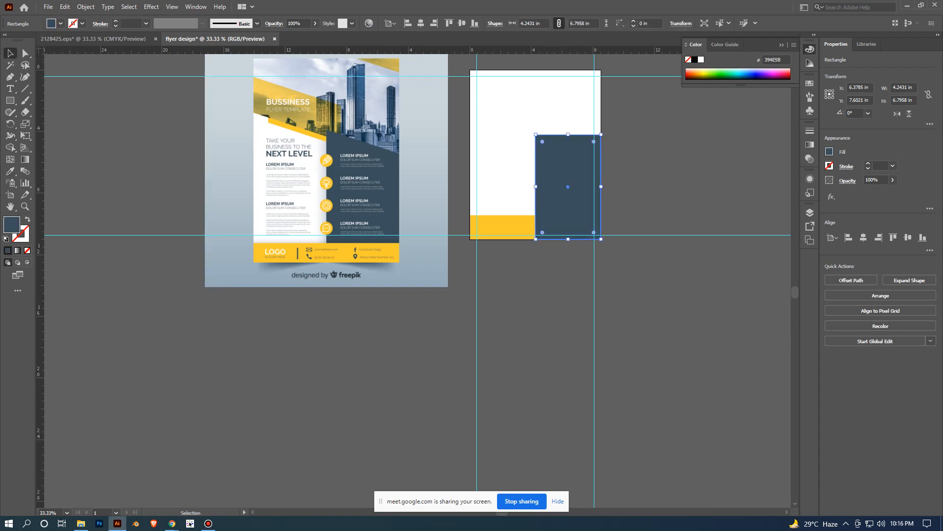
pyautogui.click(695, 191)
# - Draw a diagonal line about 5.68 x 3.53 in from the dark panel's upper-left corner down past its right edge
pyautogui.scroll(1, 695, 190)
pyautogui.moveTo(695, 191); pyautogui.dragTo(747, 280)
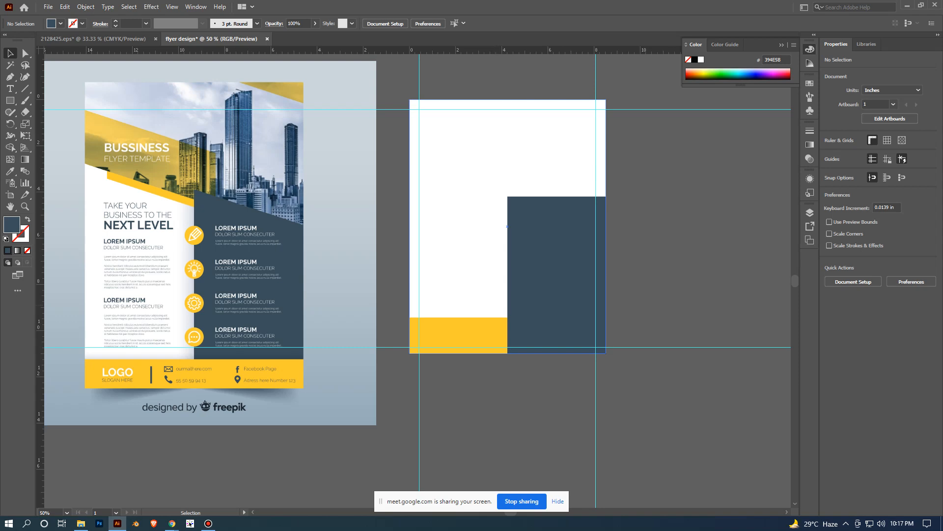
pyautogui.hscroll(-1, 418, 281)
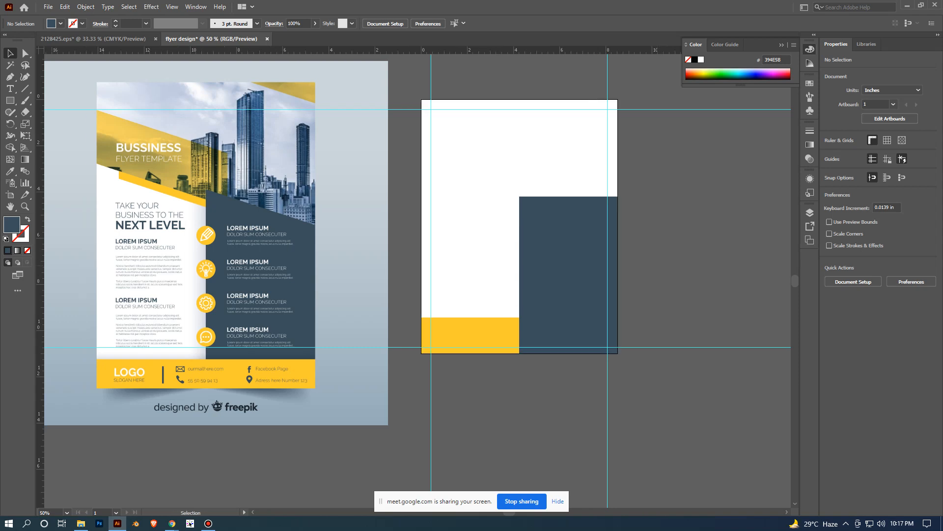
pyautogui.moveTo(417, 280); pyautogui.dragTo(371, 253)
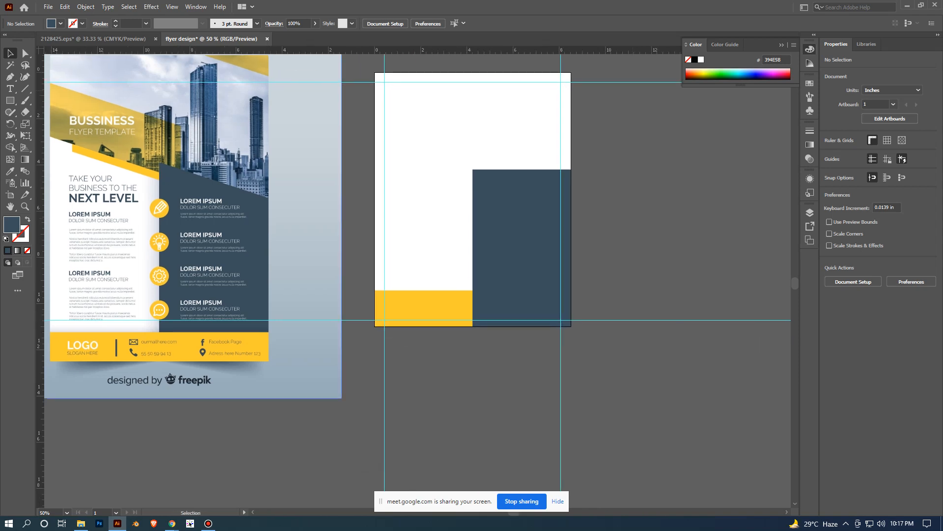
pyautogui.click(25, 88)
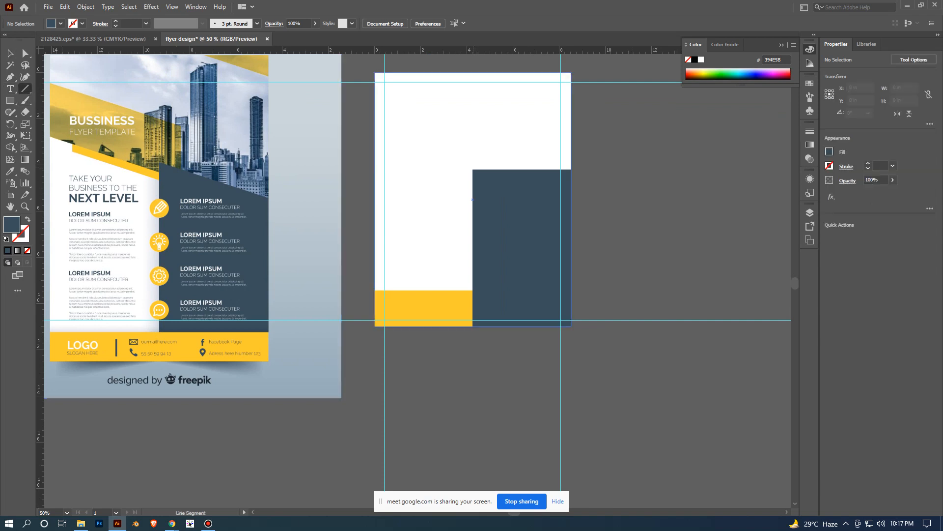
pyautogui.moveTo(470, 170); pyautogui.dragTo(604, 251)
pyautogui.press('v')
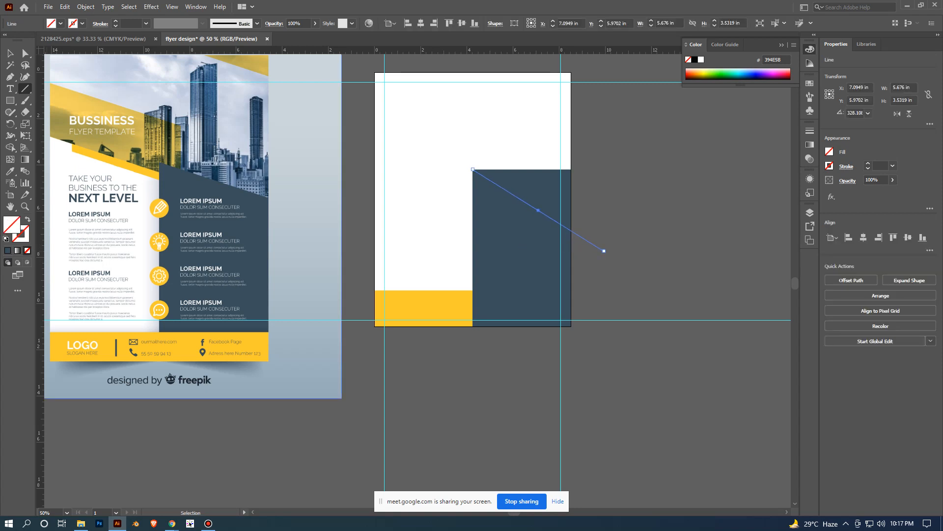
pyautogui.click(652, 199)
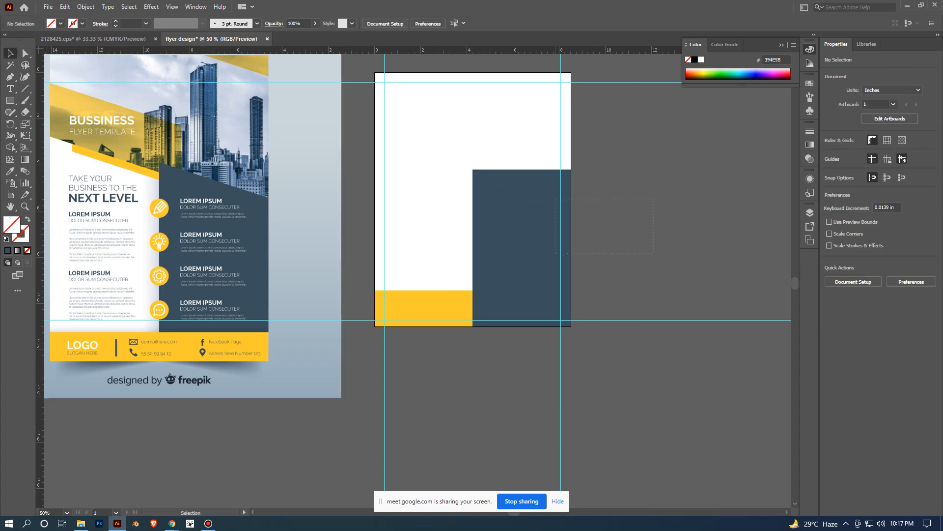
# - Try to cut away the dark panel's corner above the diagonal line with the Shape Builder
pyautogui.moveTo(555, 253); pyautogui.dragTo(551, 254)
pyautogui.click(609, 230)
pyautogui.click(533, 226)
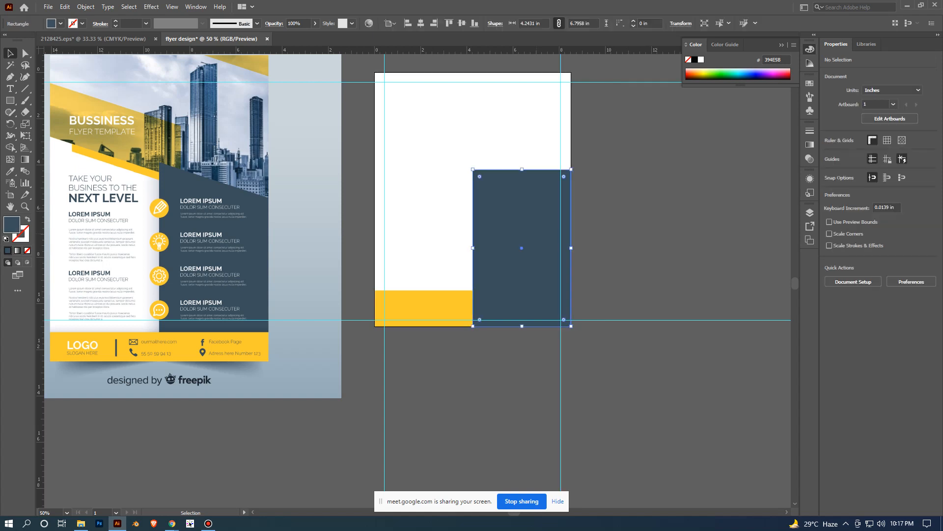
pyautogui.moveTo(587, 298); pyautogui.dragTo(585, 298)
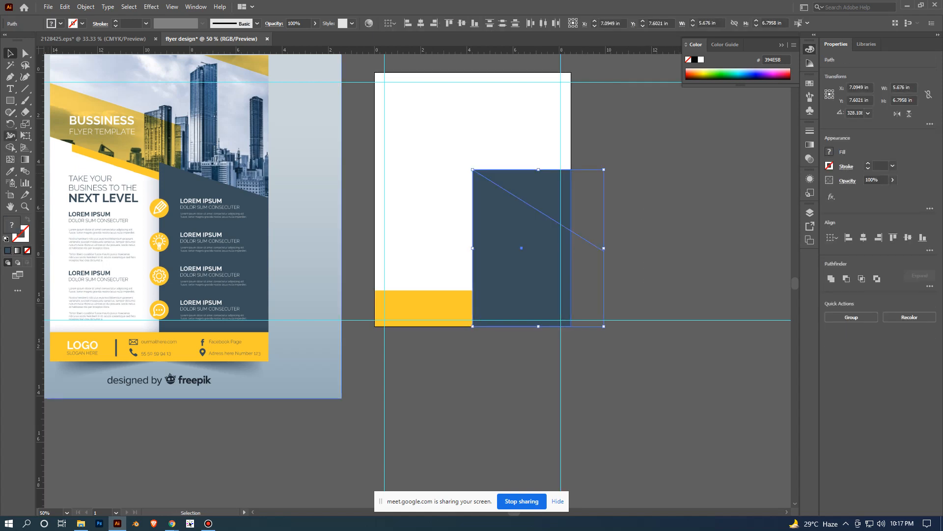
pyautogui.click(10, 147)
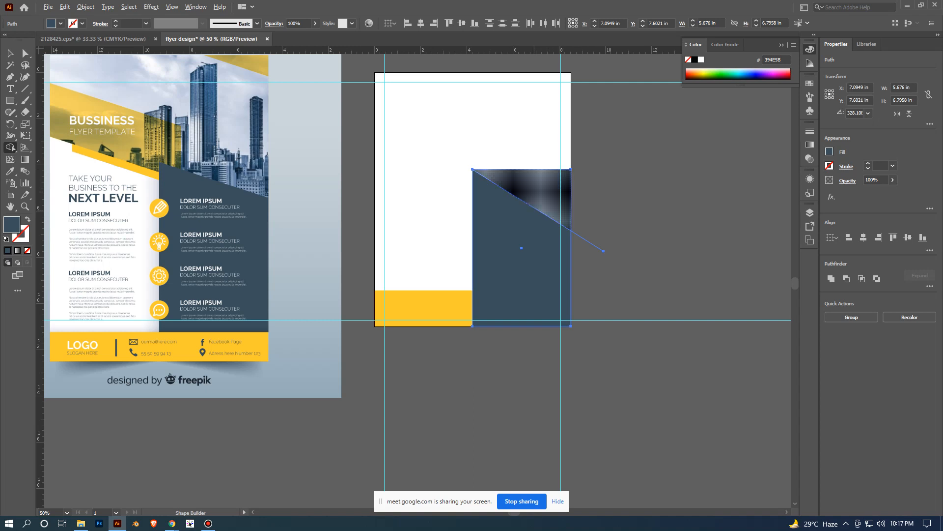
pyautogui.keyDown('alt'); pyautogui.click(538, 190); pyautogui.keyUp('alt')
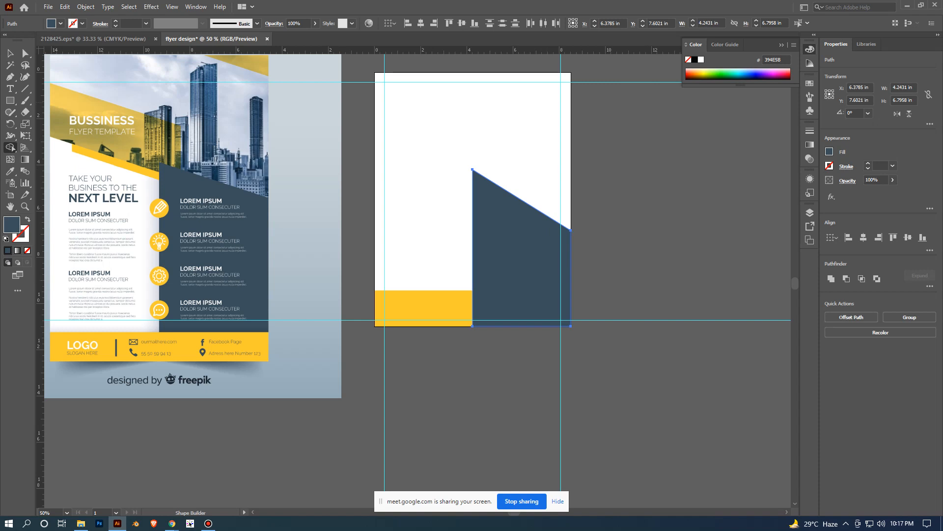
pyautogui.click(10, 54)
pyautogui.click(634, 206)
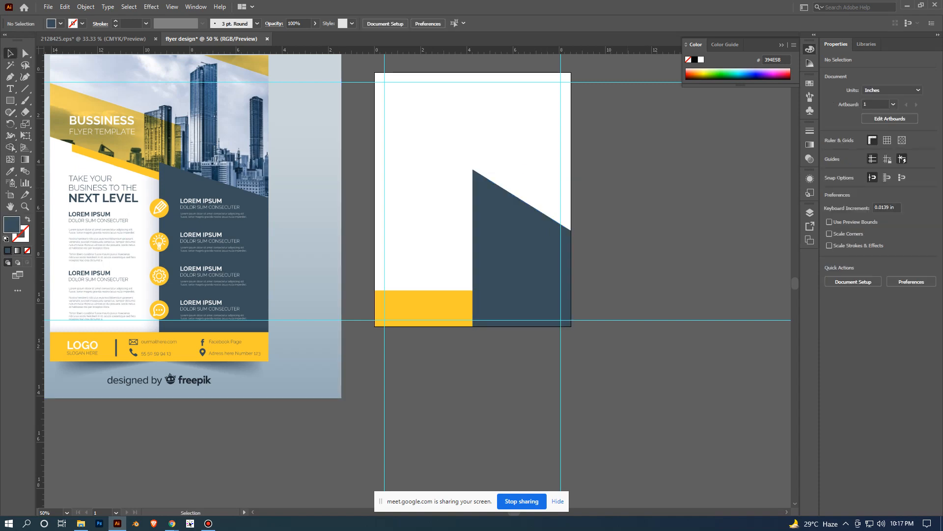
# - Undo the Shape Builder cut and the diagonal line
pyautogui.hotkey('ctrl', 'z')
pyautogui.hotkey('ctrl', 'z')
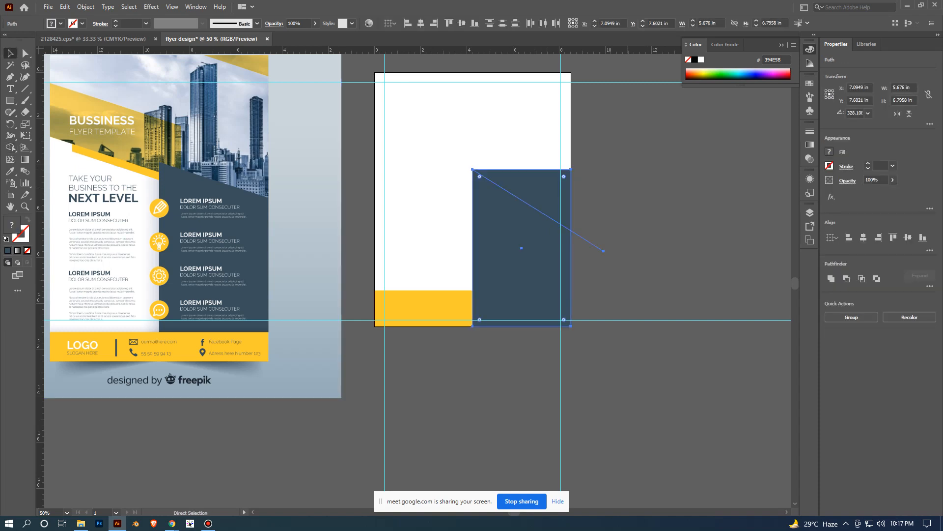
pyautogui.hotkey('ctrl', 'z')
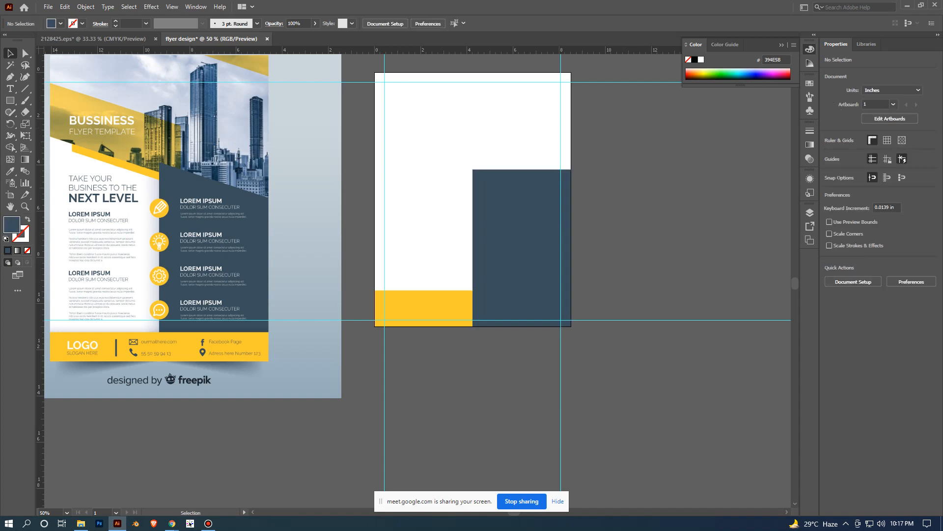
# - Slant the dark panel's top edge by lowering only its upper-right anchor point to a Y of about 5.85 in, and deselect it
pyautogui.press('a')
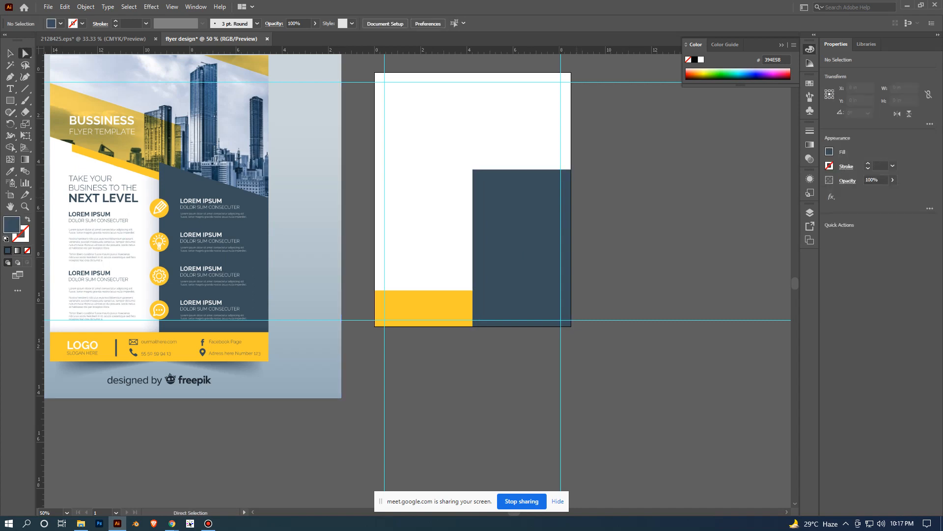
pyautogui.click(520, 231)
pyautogui.scroll(1, 531, 134)
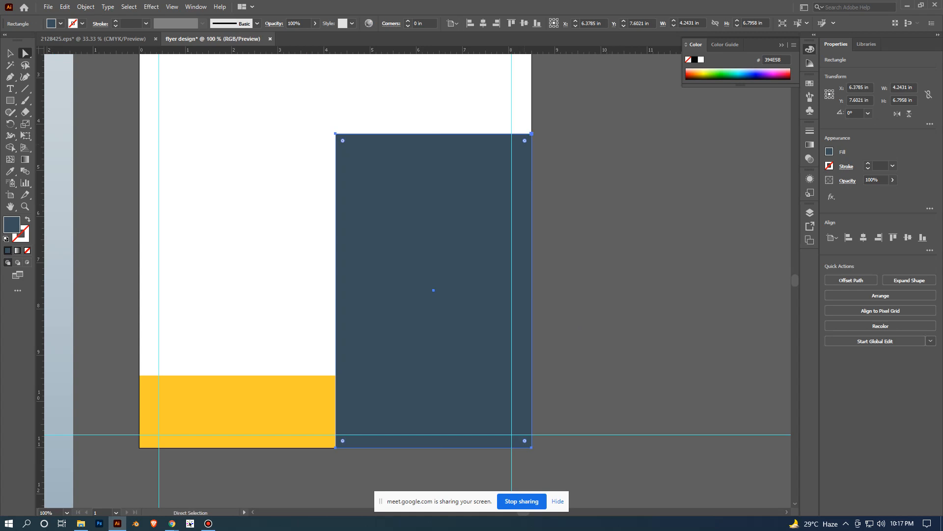
pyautogui.click(532, 133)
pyautogui.moveTo(531, 133); pyautogui.dragTo(531, 209)
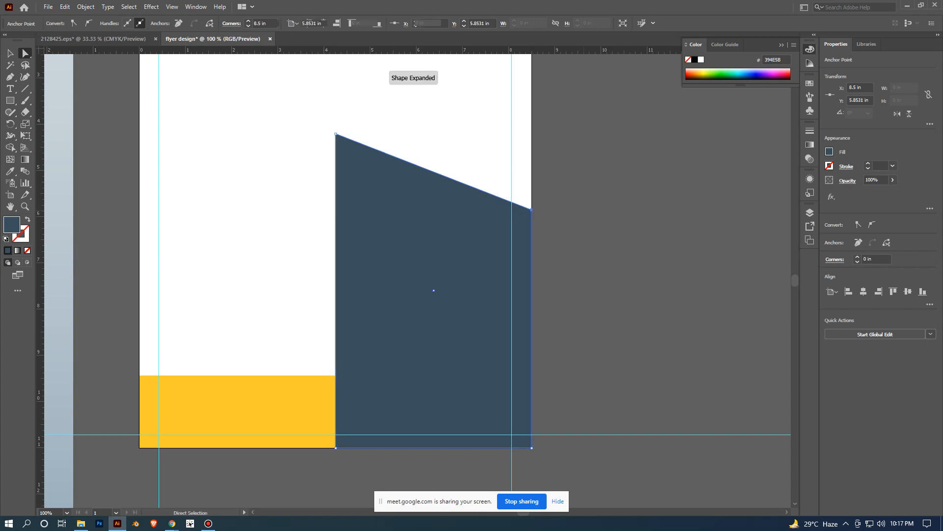
pyautogui.click(584, 210)
# - Bring the yellow footer rectangle to the front so that it overlaps the dark panel's base, and deselect it
pyautogui.scroll(-3, 585, 211)
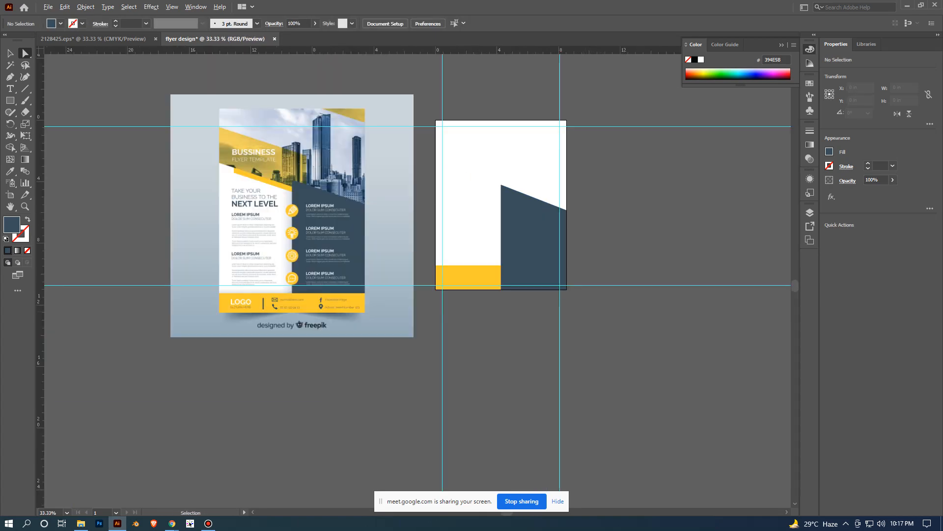
pyautogui.scroll(2, 624, 311)
pyautogui.scroll(-2, 618, 293)
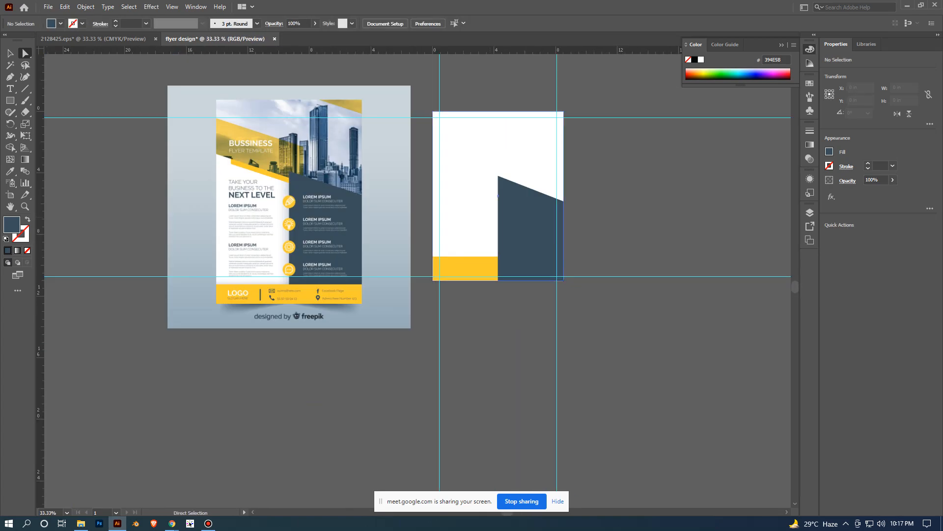
pyautogui.press('v')
pyautogui.scroll(2, 602, 292)
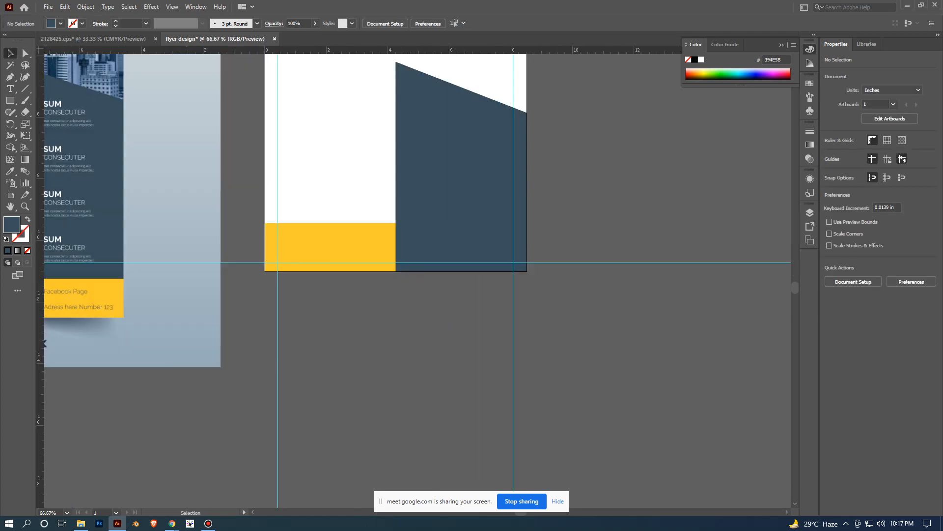
pyautogui.scroll(-2, 430, 185)
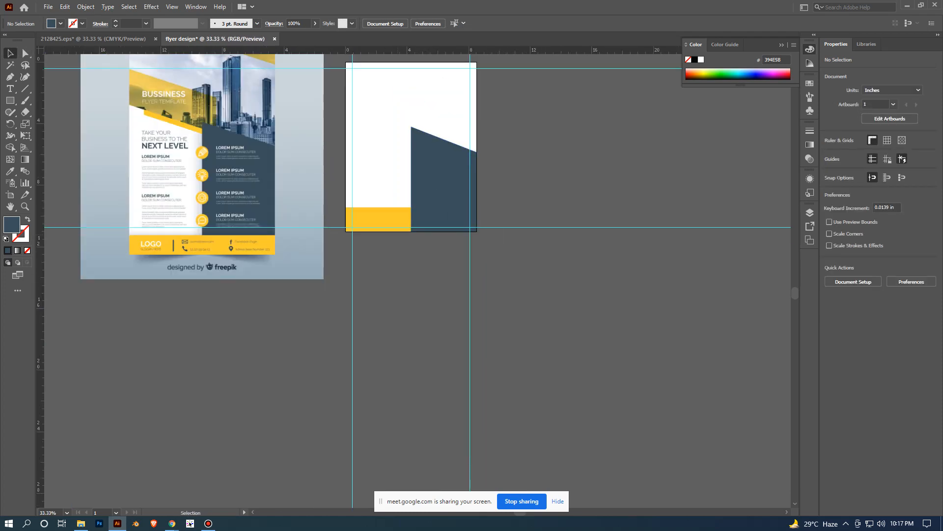
pyautogui.click(442, 219)
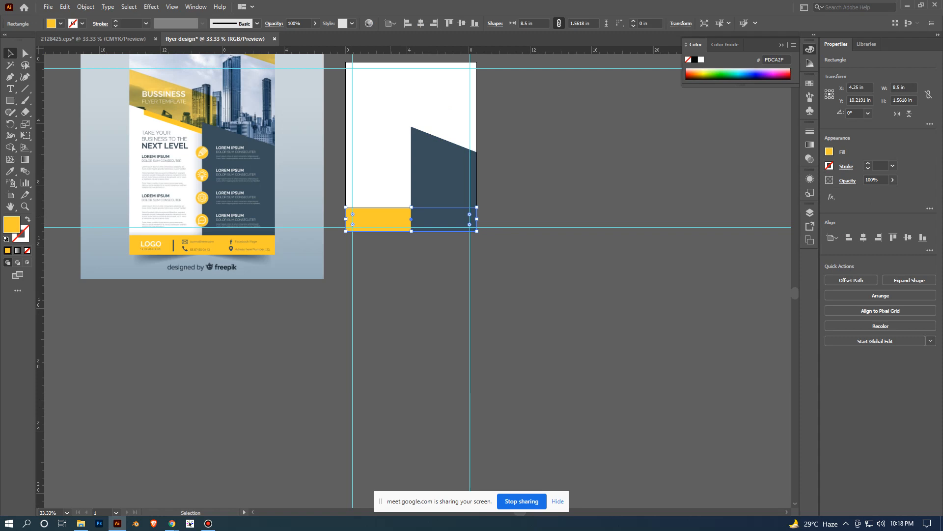
pyautogui.rightClick(391, 217)
pyautogui.moveTo(432, 396)
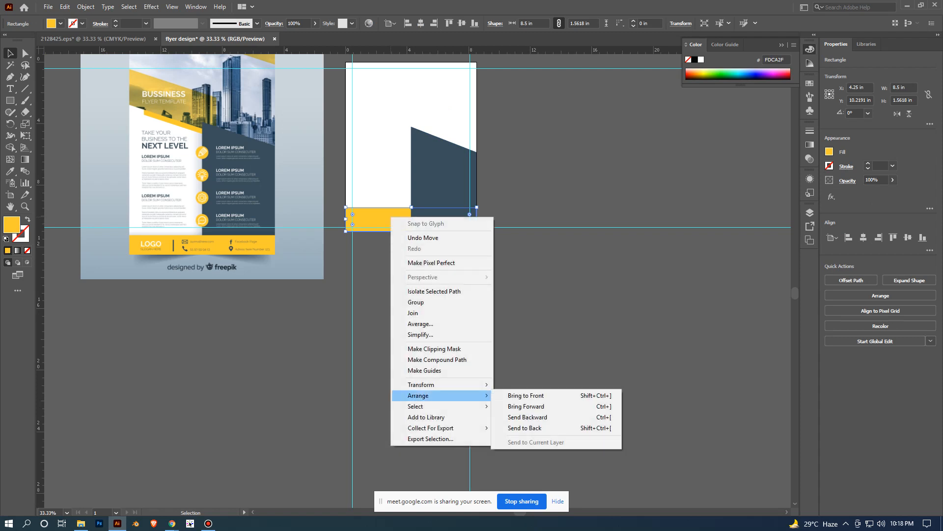
pyautogui.click(531, 396)
pyautogui.click(544, 337)
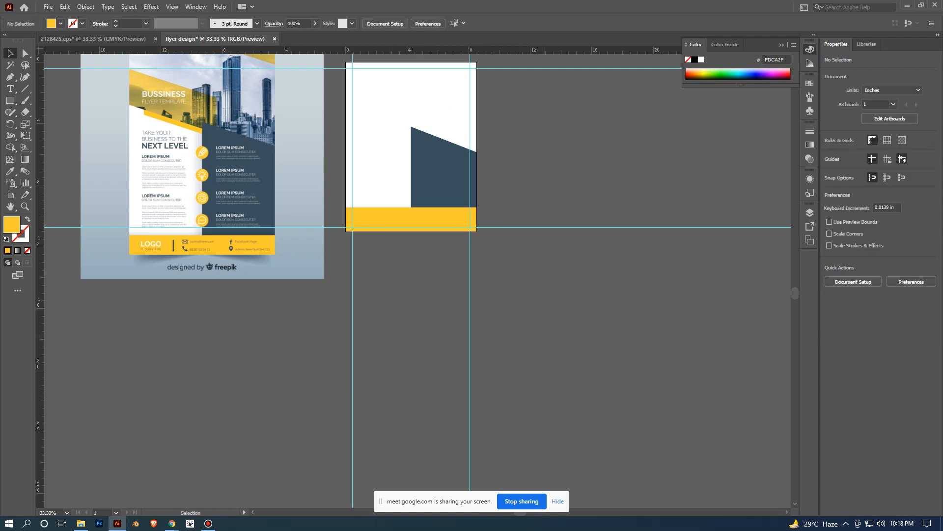
# - Stretch the dark slanted panel upward from its base to a height of about 7.56 in, keeping its width
pyautogui.scroll(-1, 544, 337)
pyautogui.moveTo(545, 337); pyautogui.dragTo(520, 403)
pyautogui.scroll(1, 530, 363)
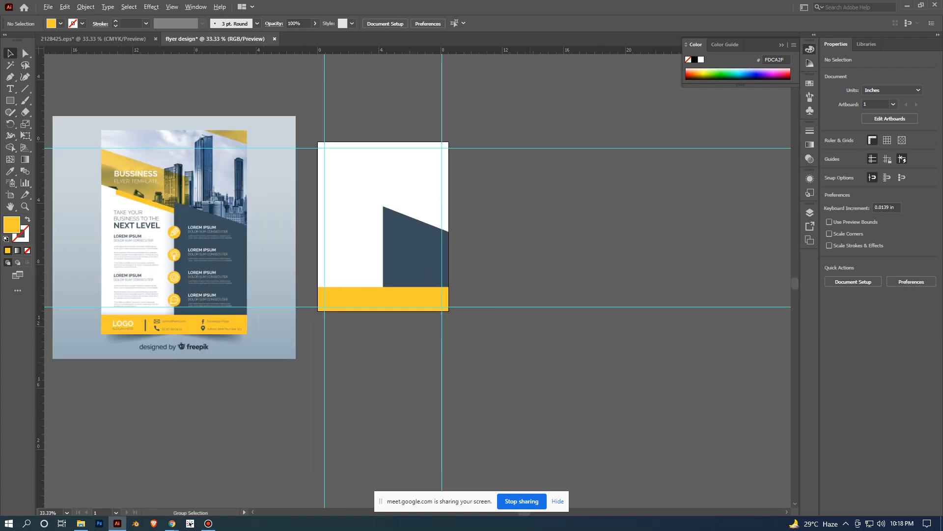
pyautogui.click(415, 255)
pyautogui.press('a')
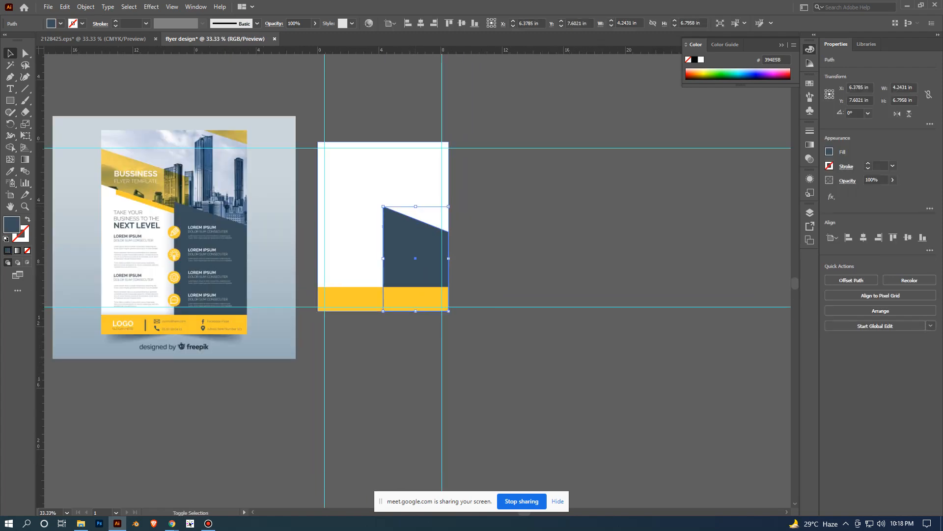
pyautogui.press('v')
pyautogui.moveTo(416, 206); pyautogui.dragTo(417, 194)
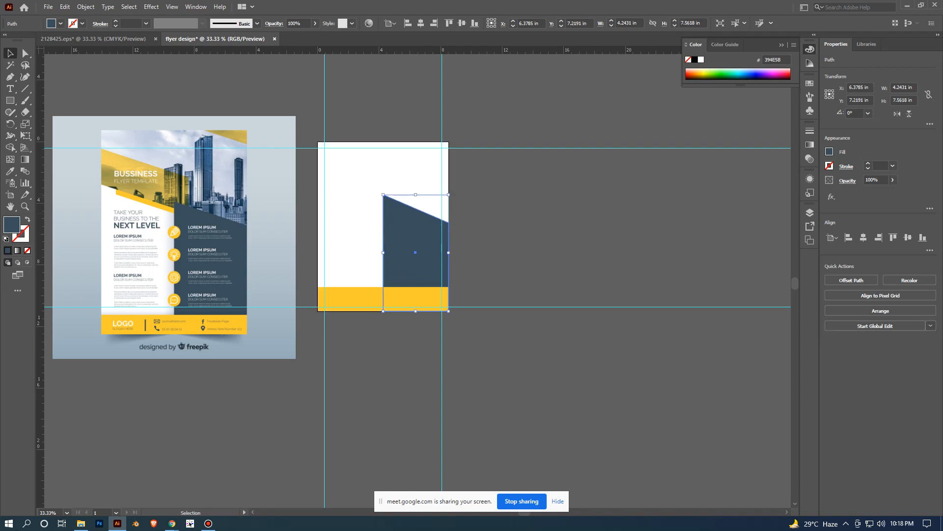
# - Draw a white rectangle about 5.19 by 8.31 in from the page's left edge down to its base, overlapping the dark panel
pyautogui.click(496, 212)
pyautogui.hscroll(1, 434, 301)
pyautogui.moveTo(371, 391); pyautogui.dragTo(504, 327)
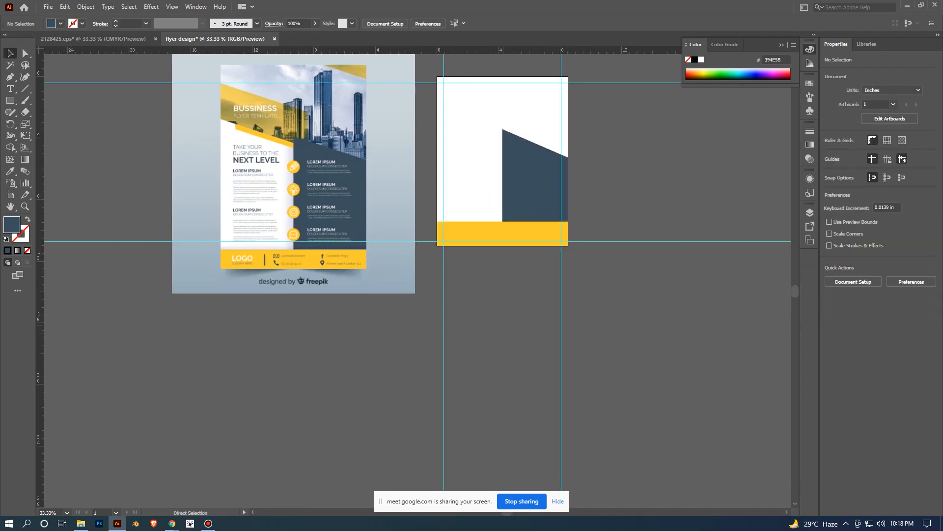
pyautogui.scroll(1, 503, 327)
pyautogui.moveTo(503, 79); pyautogui.dragTo(551, 248)
pyautogui.click(552, 249)
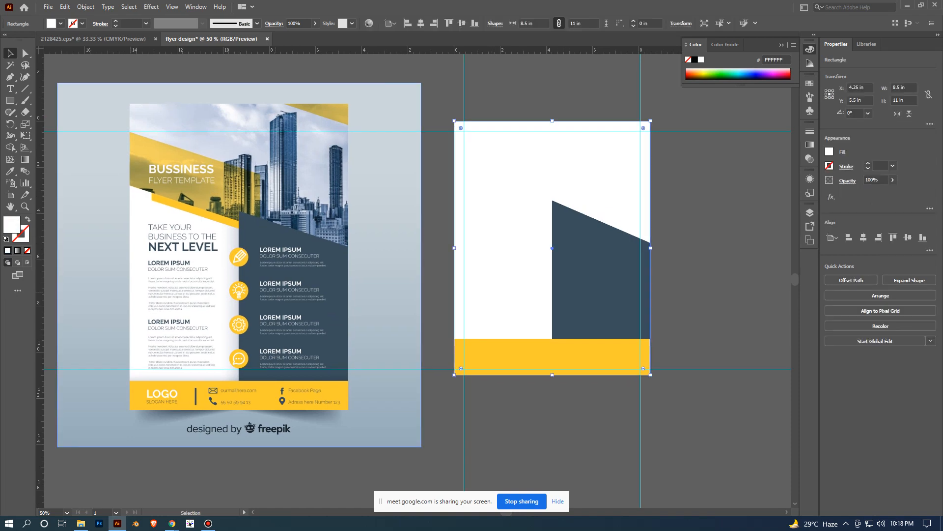
pyautogui.press('m')
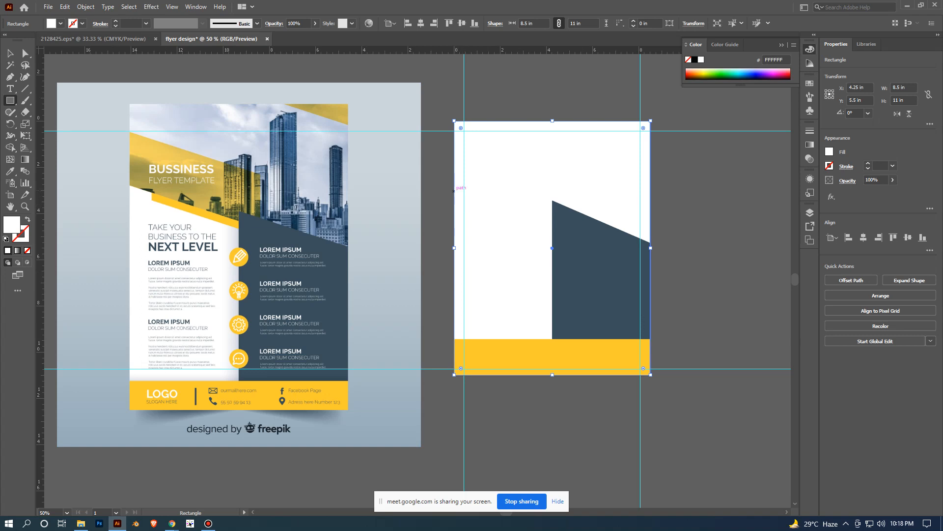
pyautogui.moveTo(455, 184); pyautogui.dragTo(575, 375)
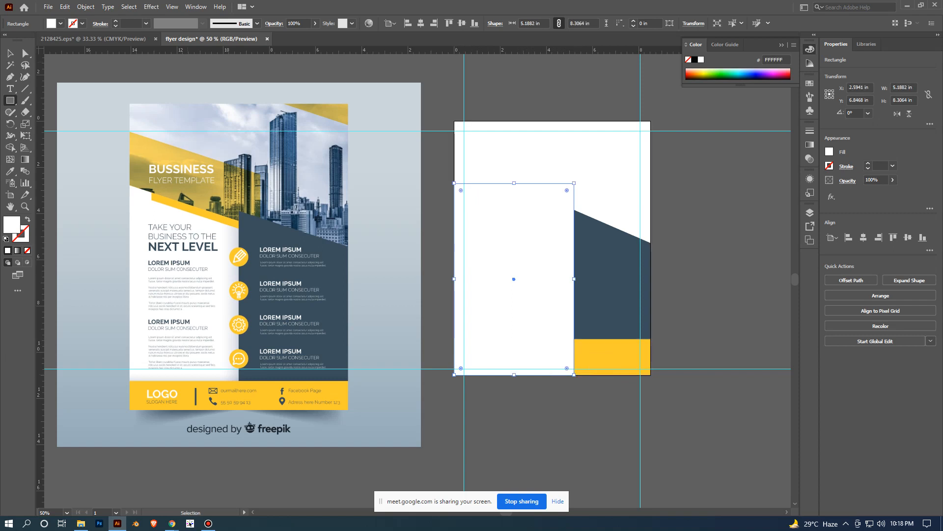
# - Lock the full-page white background rectangle so that it cannot be selected
pyautogui.press('v')
pyautogui.click(545, 160)
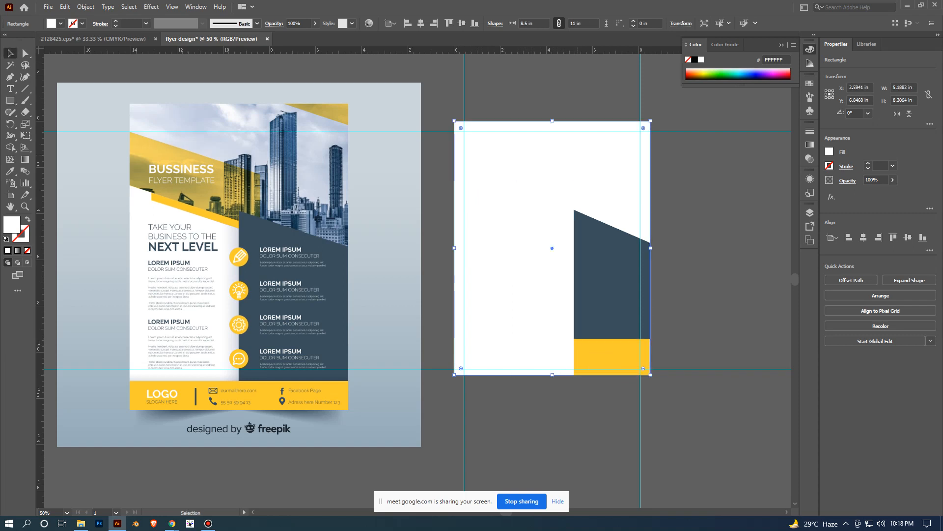
pyautogui.hotkey('ctrl', '2')
# - Try to select only the upper-right anchor point of the new white rectangle, and clear the selection
pyautogui.click(514, 278)
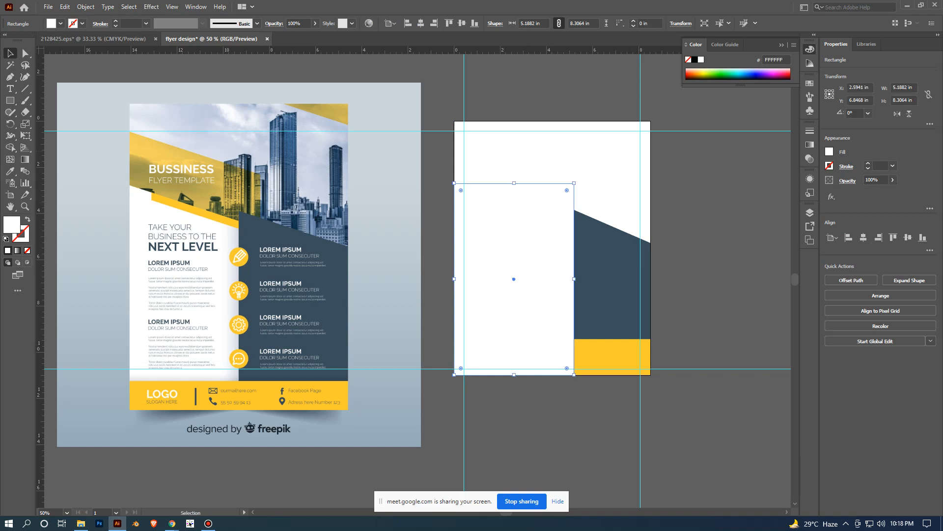
pyautogui.press('a')
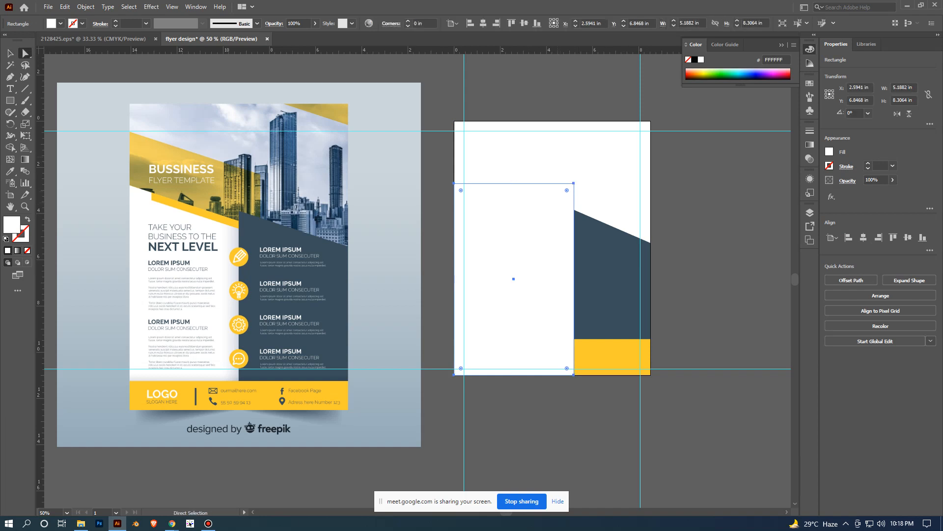
pyautogui.moveTo(557, 156); pyautogui.dragTo(597, 207)
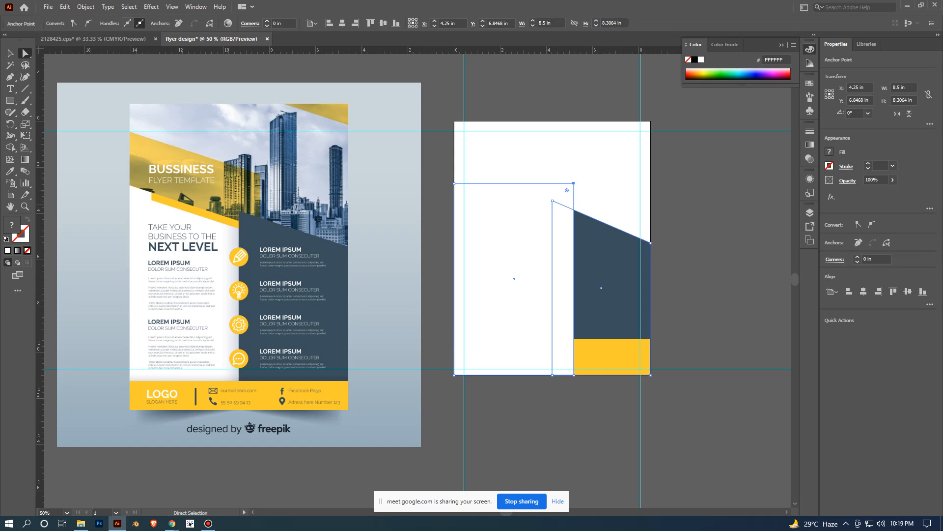
pyautogui.scroll(-2, 616, 190)
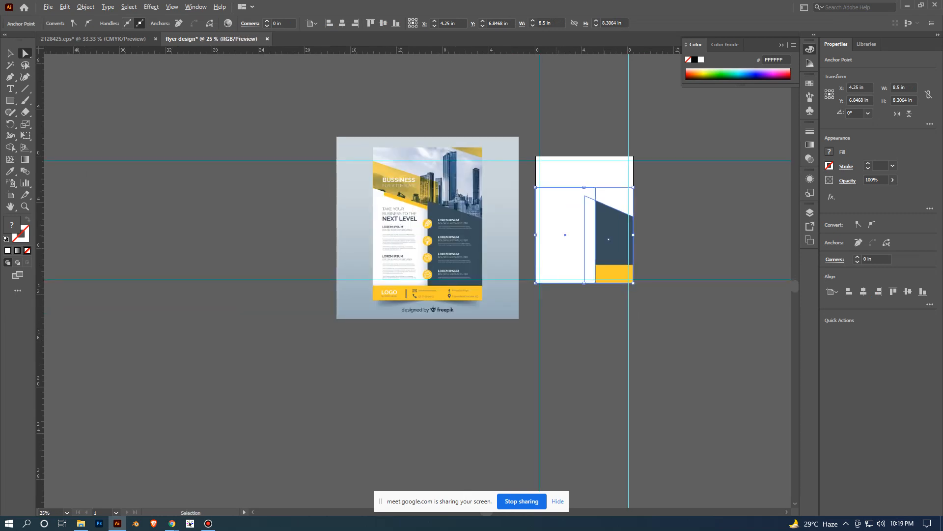
pyautogui.scroll(1, 561, 236)
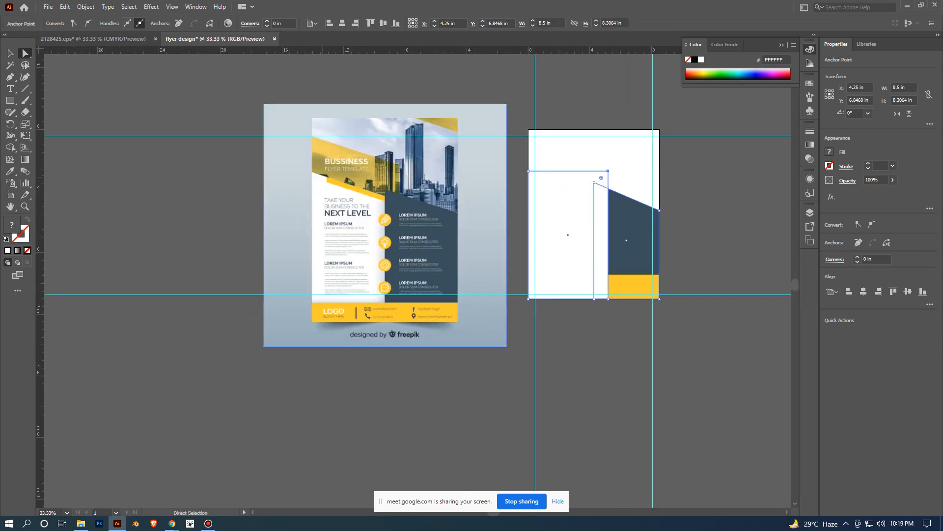
pyautogui.click(705, 241)
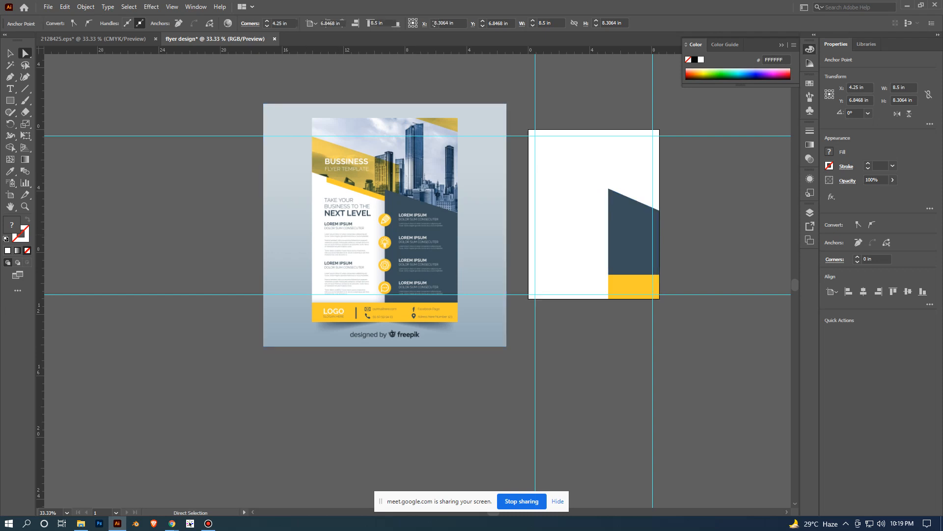
# - Delete the white rectangle covering the left part of the page
pyautogui.scroll(1, 705, 241)
pyautogui.click(526, 211)
pyautogui.press('Delete')
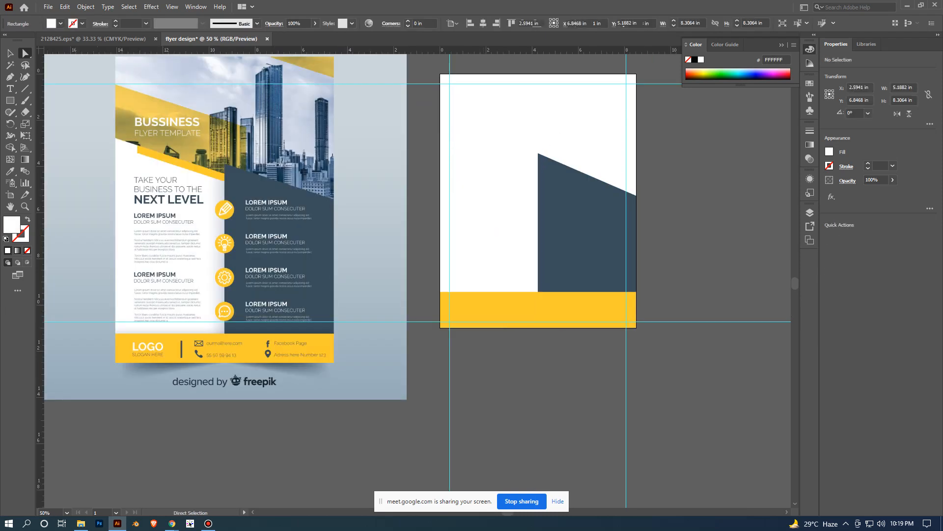
# - Draw a rectangle about 5 by 8.6 in against the page's lower-left corner and fill it with the dark navy sampled from the reference's freepik caption
pyautogui.press('m')
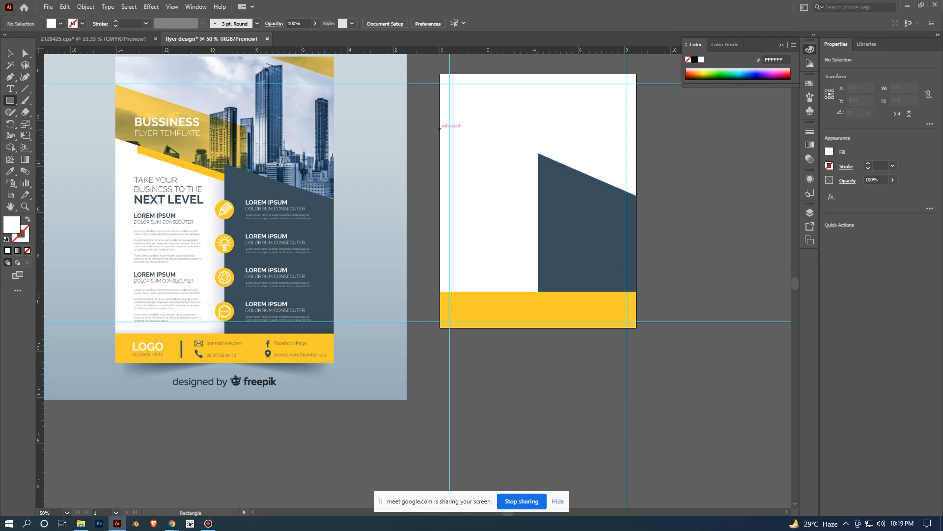
pyautogui.moveTo(440, 128); pyautogui.dragTo(555, 327)
pyautogui.press('i')
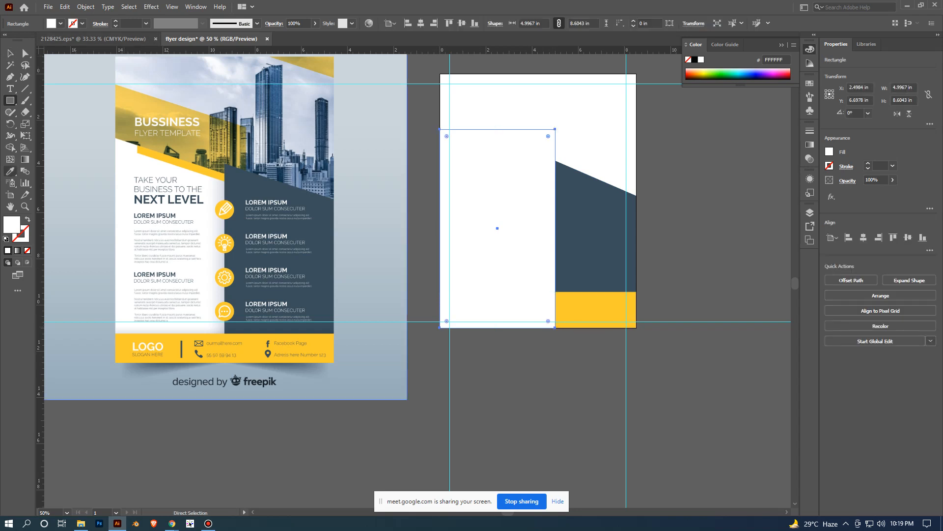
pyautogui.click(237, 381)
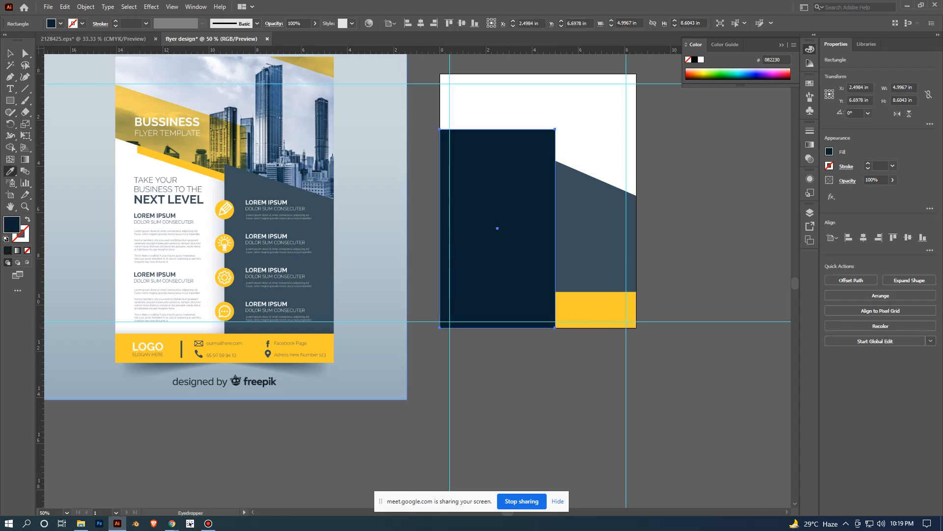
pyautogui.press('v')
pyautogui.hotkey('ctrl', 'shift', 'a')
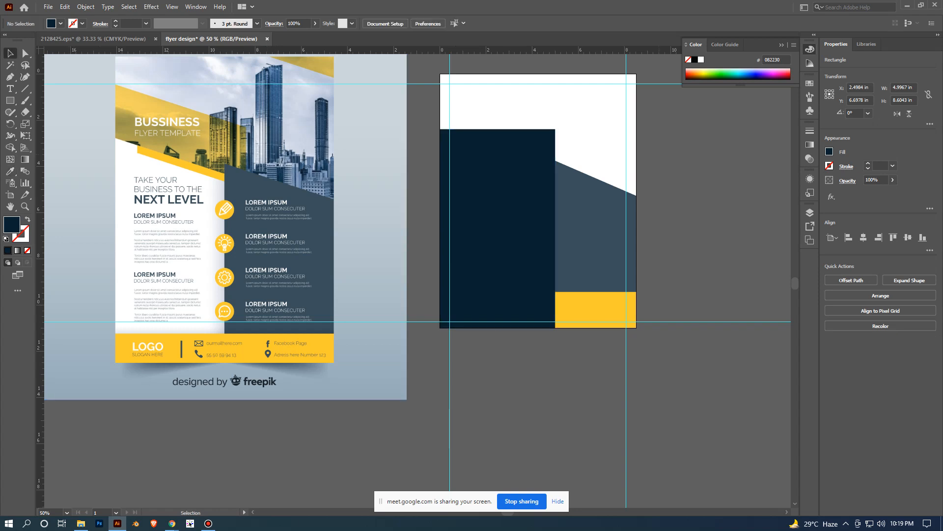
pyautogui.scroll(-1, 544, 244)
pyautogui.scroll(1, 513, 270)
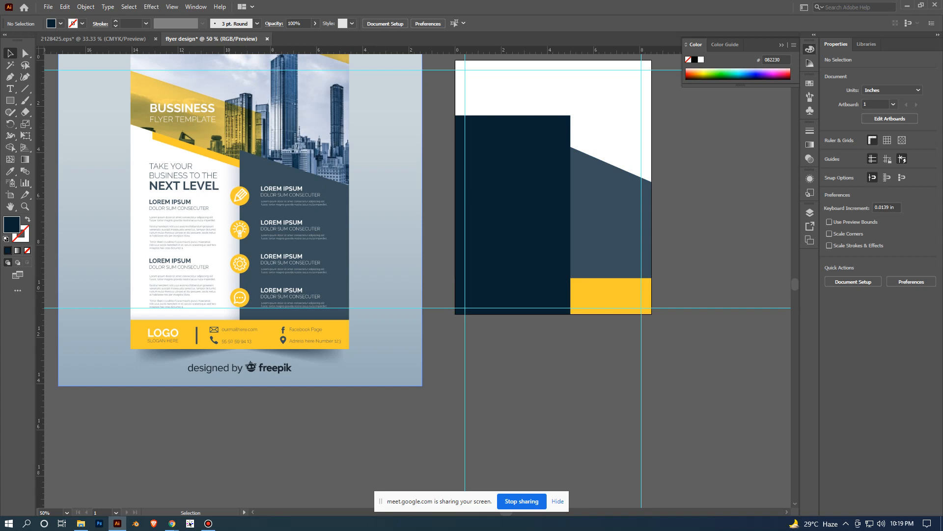
# - Slant the navy rectangle's top edge by lowering only its upper-right anchor point to a Y of about 4.48 in, and deselect it
pyautogui.click(512, 213)
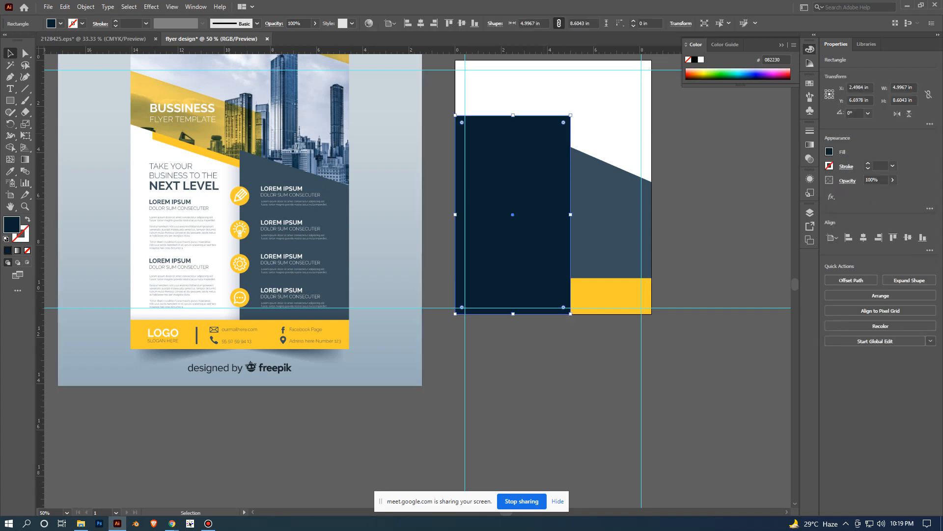
pyautogui.press('a')
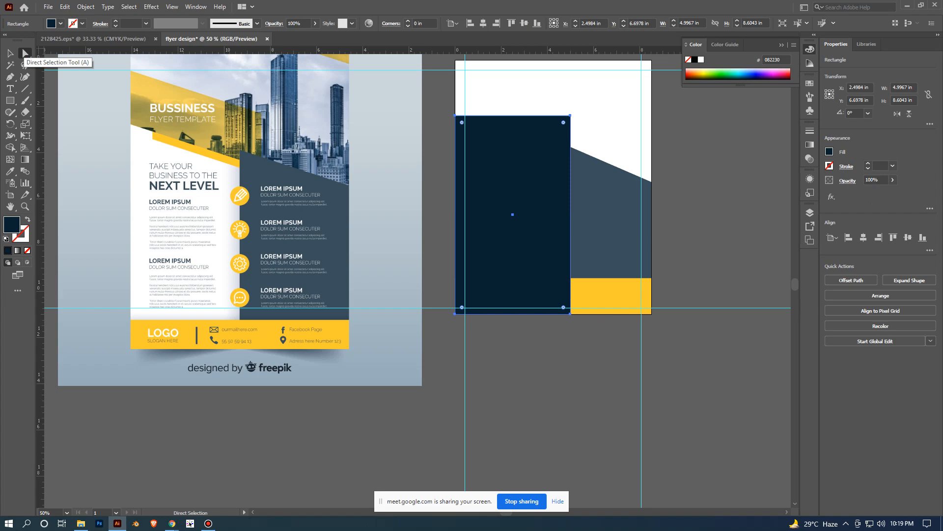
pyautogui.hotkey('ctrl', '=')
pyautogui.hotkey('ctrl', '=')
pyautogui.press('space')
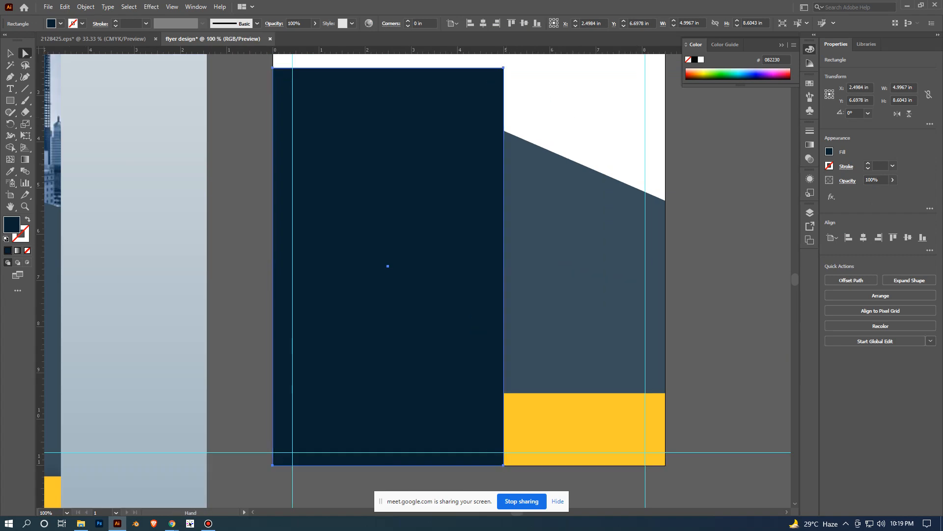
pyautogui.moveTo(466, 256); pyautogui.dragTo(502, 324)
pyautogui.hotkey('ctrl', '-')
pyautogui.click(535, 138)
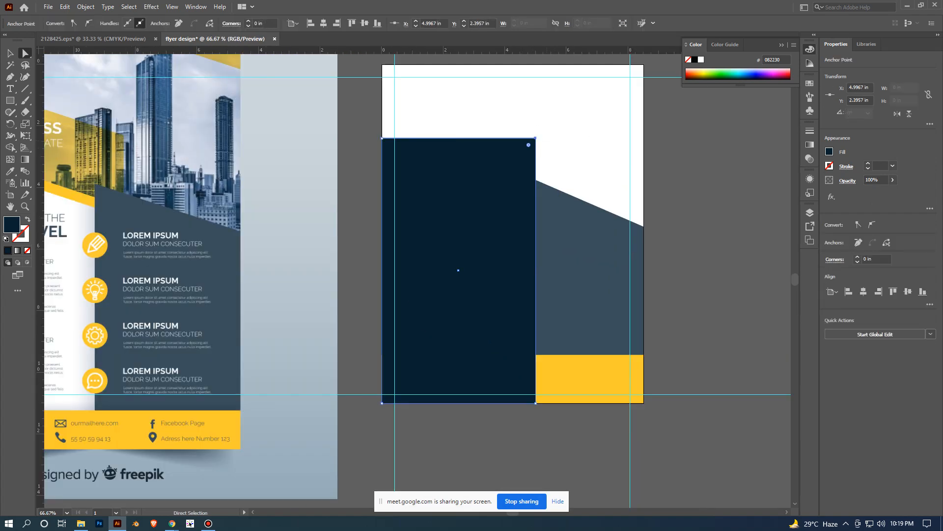
pyautogui.moveTo(536, 138); pyautogui.dragTo(535, 202)
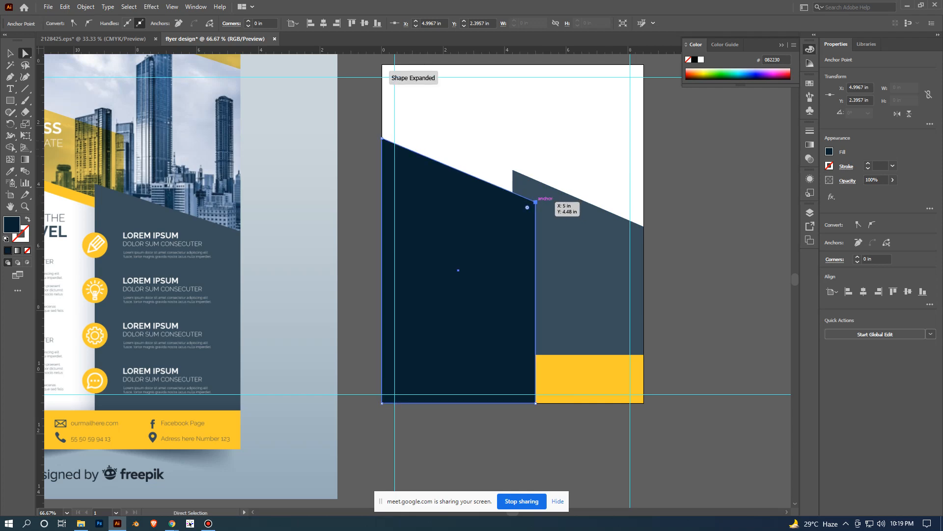
pyautogui.click(752, 193)
# - Bring the yellow footer rectangle to the front so that it covers the base of the navy shape, and deselect it
pyautogui.scroll(-3, 754, 192)
pyautogui.scroll(2, 672, 311)
pyautogui.moveTo(622, 282); pyautogui.dragTo(511, 339)
pyautogui.scroll(-2, 553, 315)
pyautogui.scroll(2, 511, 340)
pyautogui.click(561, 250)
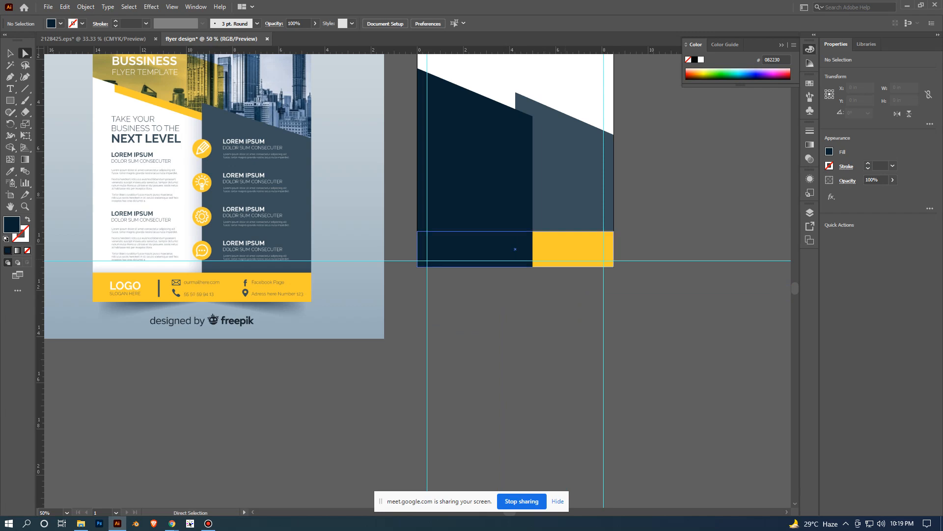
pyautogui.press('v')
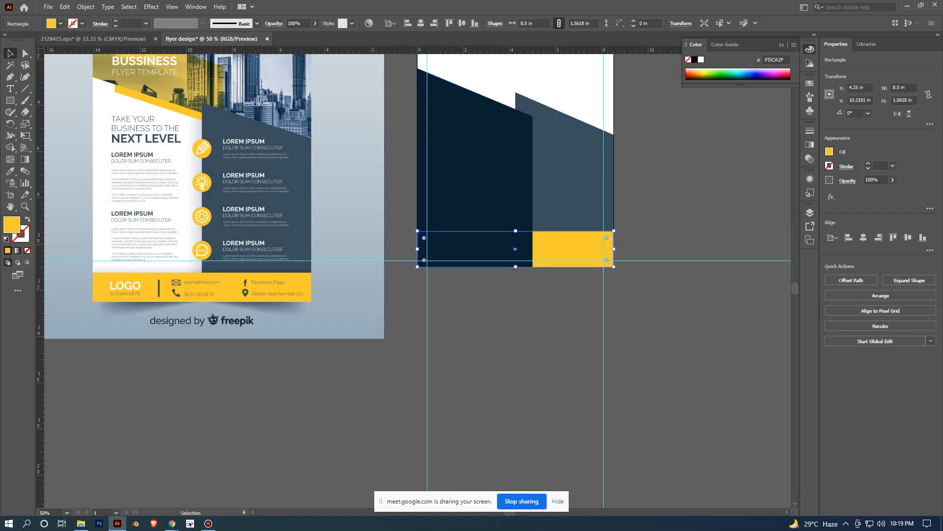
pyautogui.rightClick(558, 244)
pyautogui.moveTo(614, 423)
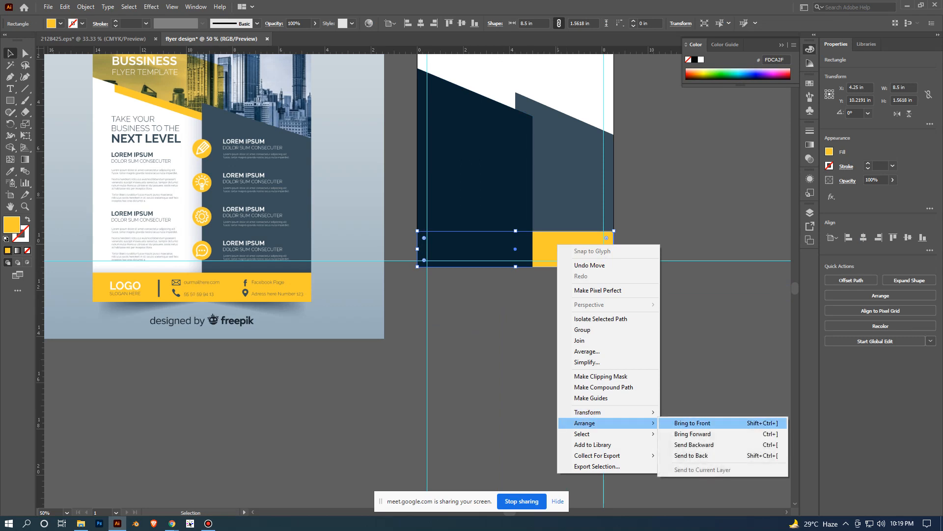
pyautogui.click(693, 423)
pyautogui.click(694, 347)
pyautogui.scroll(-1, 694, 347)
pyautogui.moveTo(694, 346); pyautogui.dragTo(632, 377)
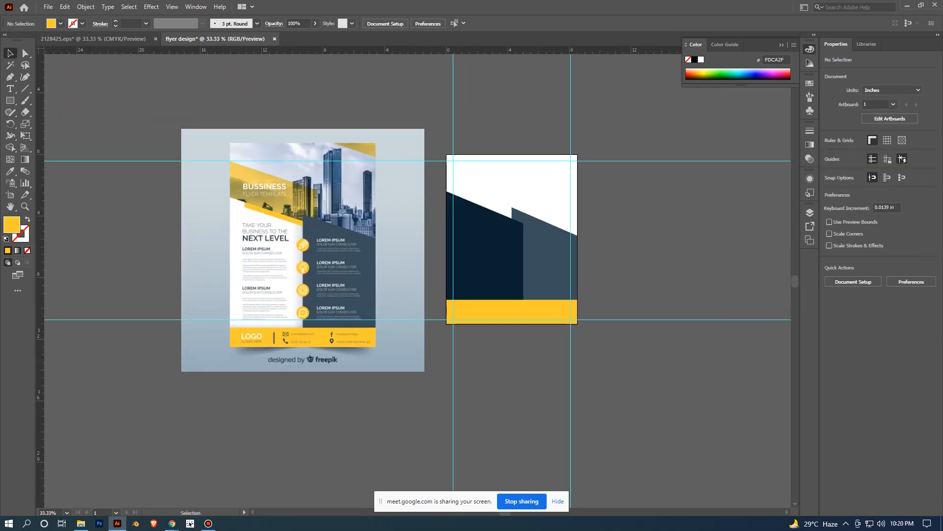
# - Fill the slanted navy shape with white sampled from the reference flyer, and deselect it
pyautogui.scroll(1, 555, 355)
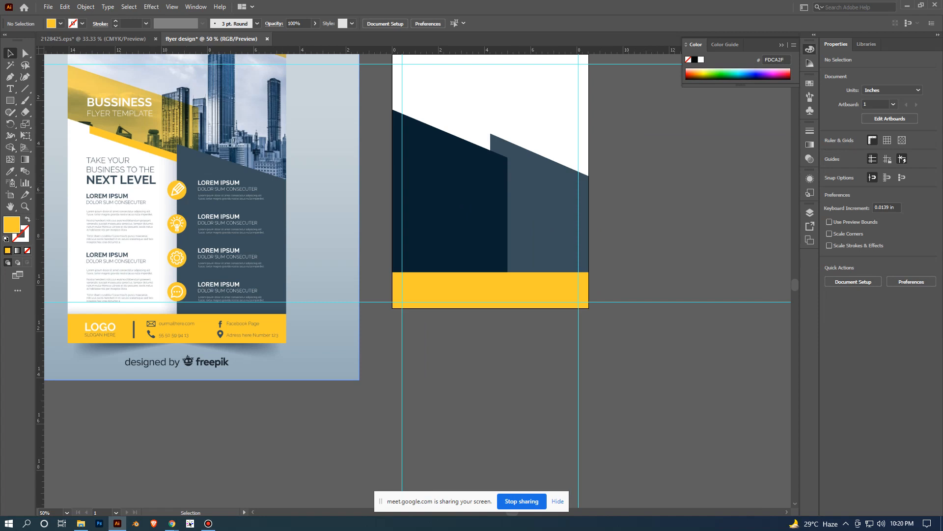
pyautogui.click(449, 208)
pyautogui.click(10, 171)
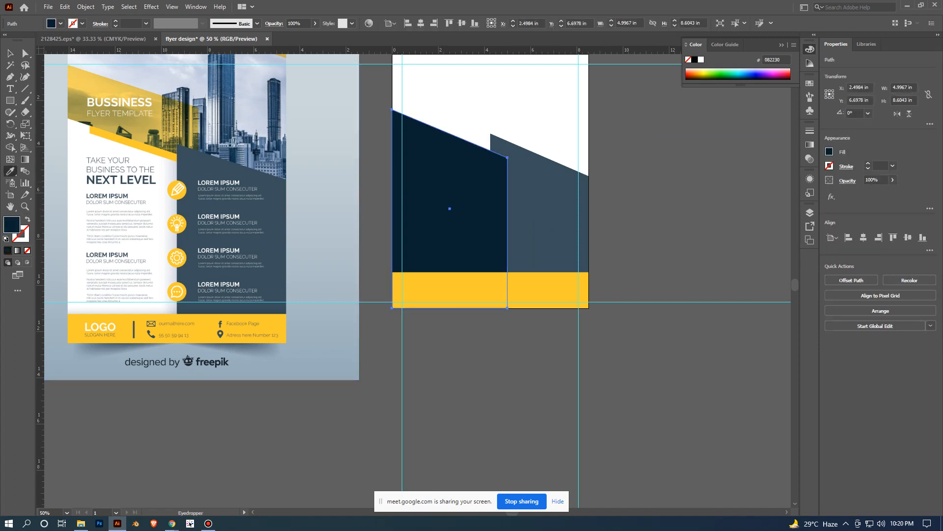
pyautogui.click(120, 148)
pyautogui.click(11, 53)
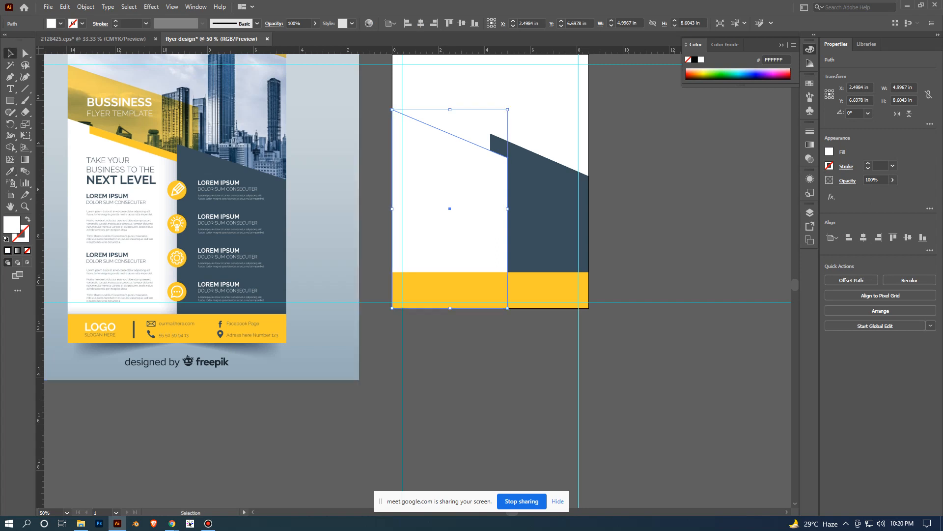
pyautogui.click(639, 221)
# - Bring the dark slanted right-hand panel to the front, above the white slanted shape
pyautogui.click(548, 221)
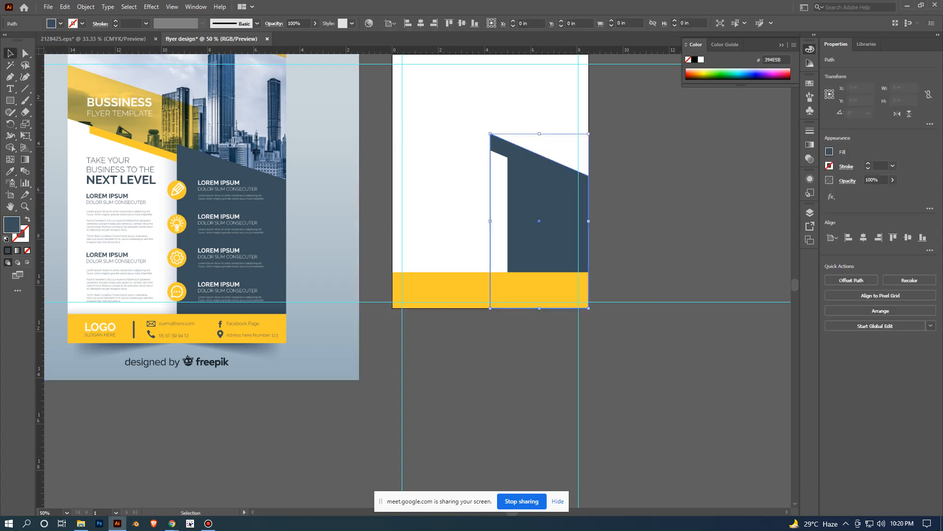
pyautogui.rightClick(527, 195)
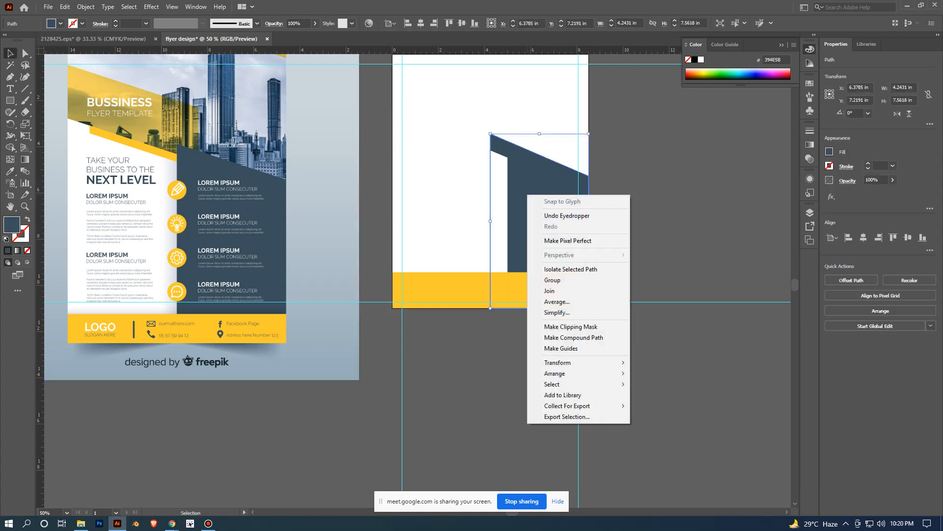
pyautogui.click(609, 164)
pyautogui.rightClick(540, 173)
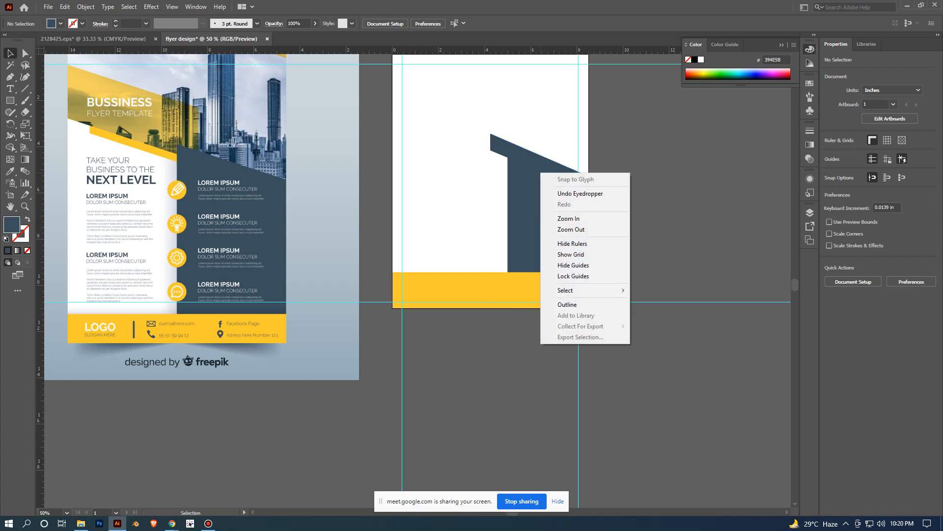
pyautogui.rightClick(520, 188)
pyautogui.click(633, 315)
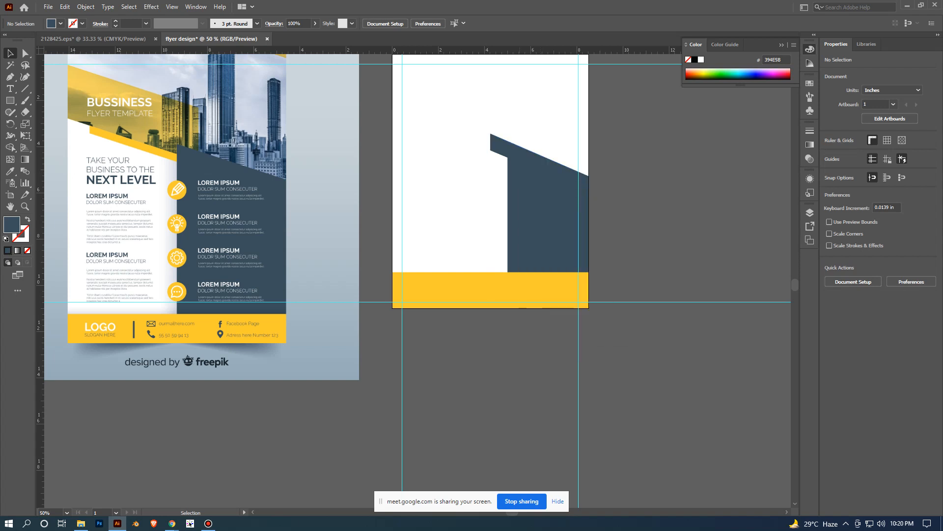
pyautogui.click(545, 222)
pyautogui.rightClick(550, 189)
pyautogui.moveTo(589, 369)
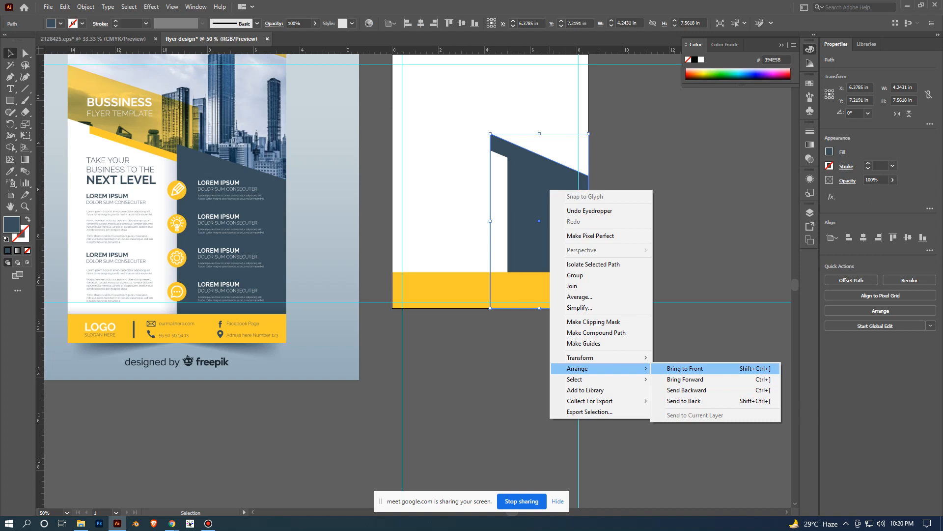
pyautogui.click(688, 368)
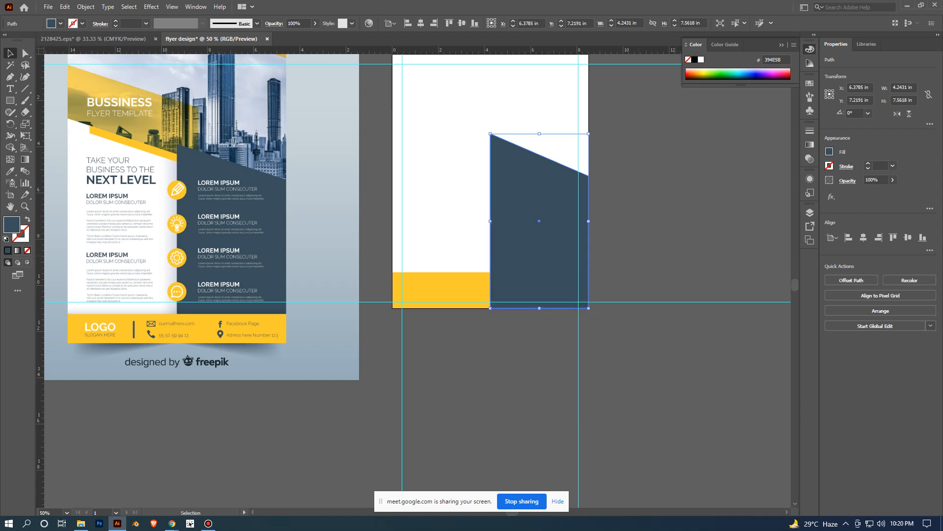
# - Undo bringing the dark right-hand panel to the front, send it backward one level, bring it forward again, and deselect it
pyautogui.hotkey('ctrl', 'z')
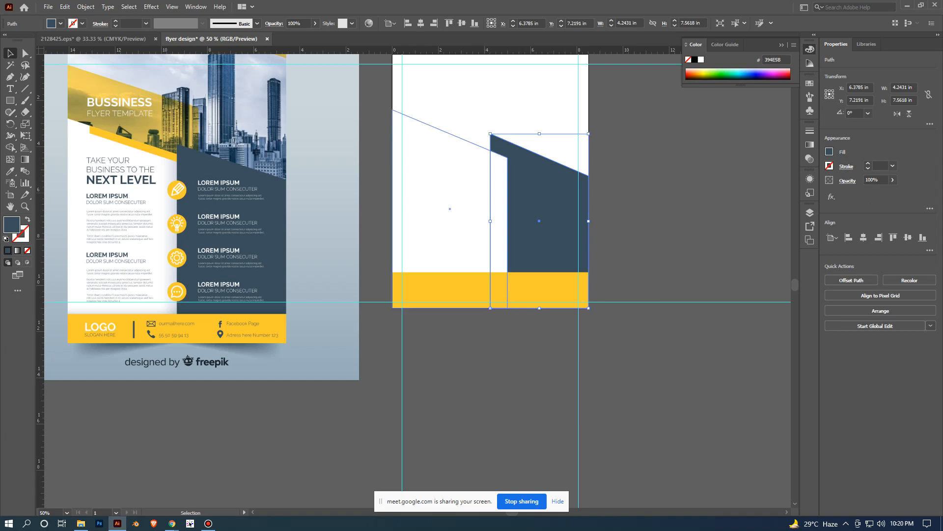
pyautogui.rightClick(549, 184)
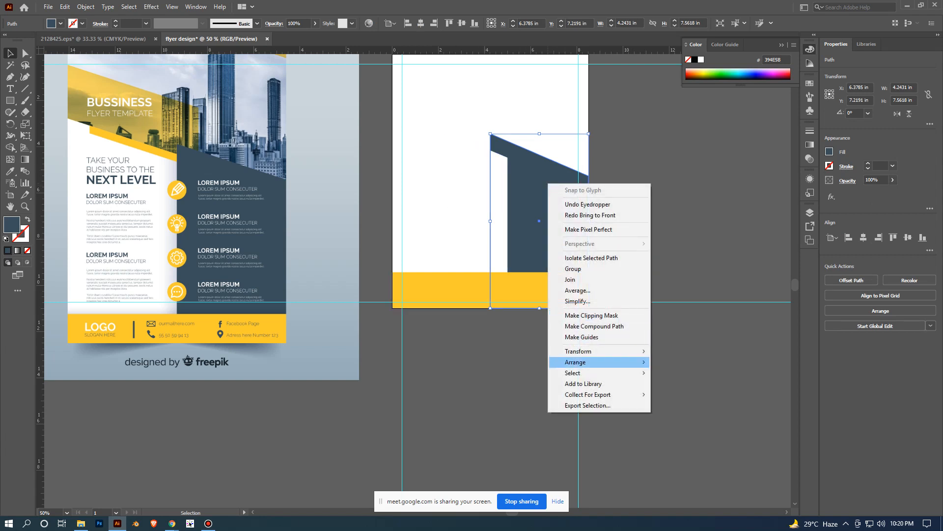
pyautogui.click(685, 383)
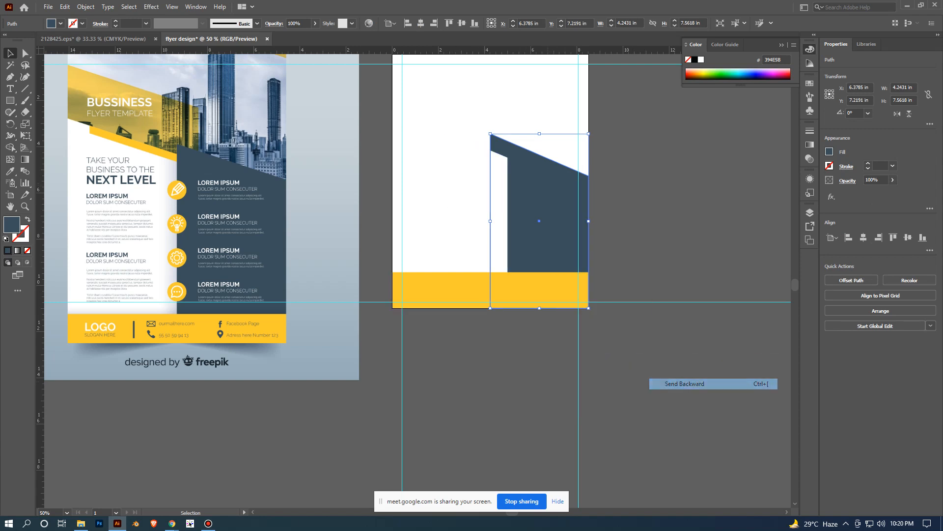
pyautogui.rightClick(560, 203)
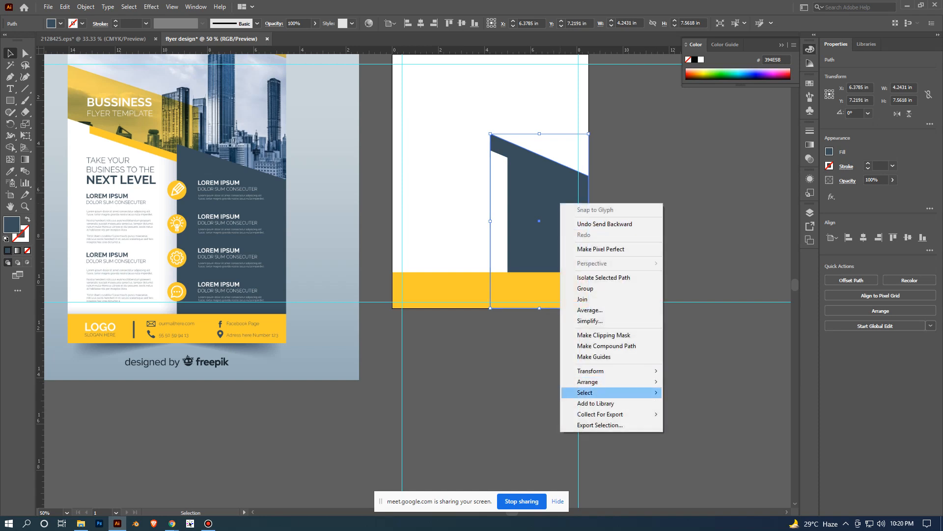
pyautogui.click(688, 392)
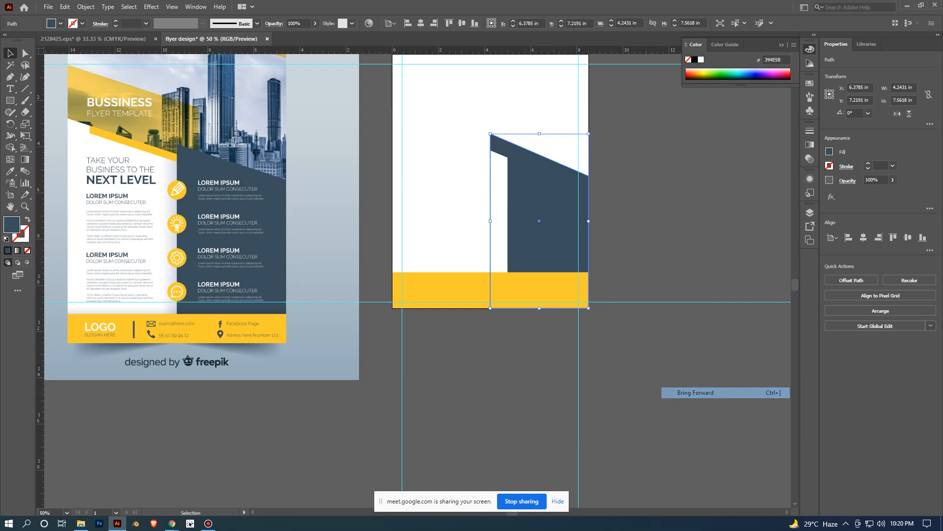
pyautogui.click(670, 344)
# - Send the white slanted left-hand panel to the back, behind the dark panel, and deselect it
pyautogui.click(457, 185)
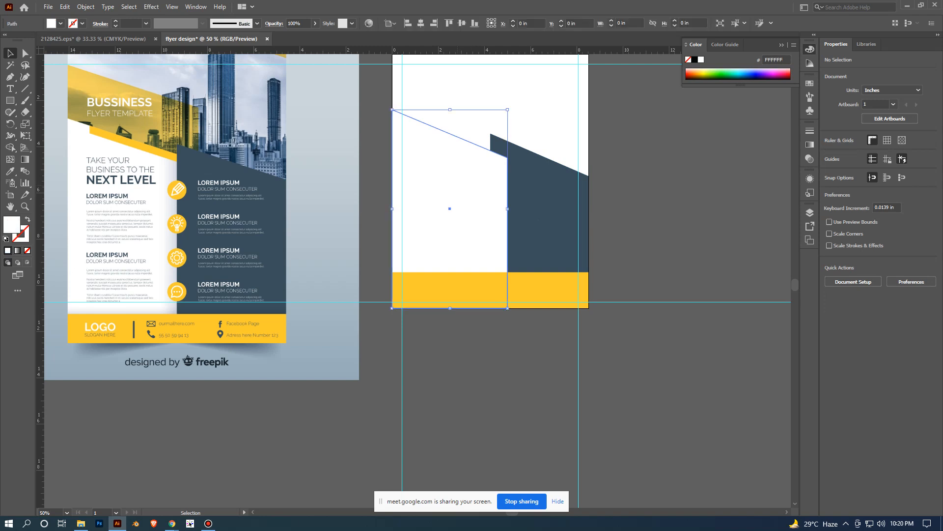
pyautogui.rightClick(458, 186)
pyautogui.moveTo(492, 364)
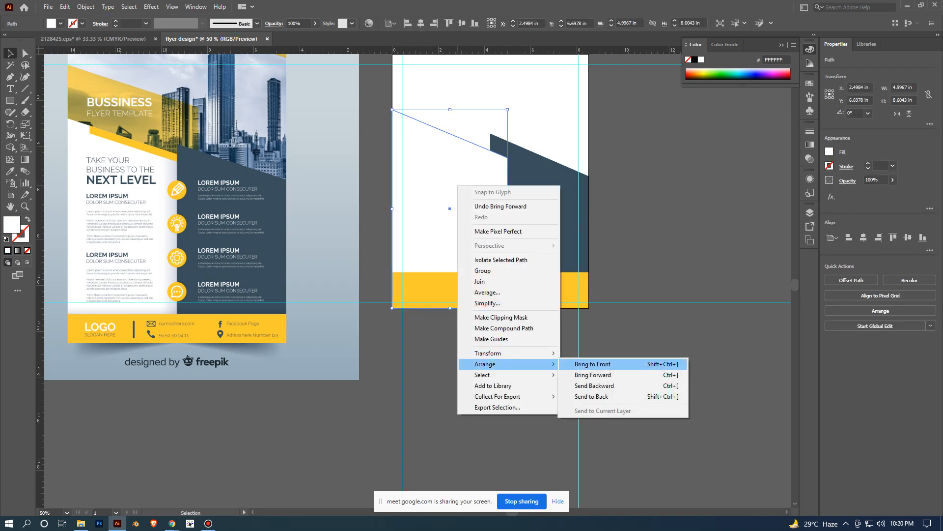
pyautogui.click(592, 396)
pyautogui.click(591, 396)
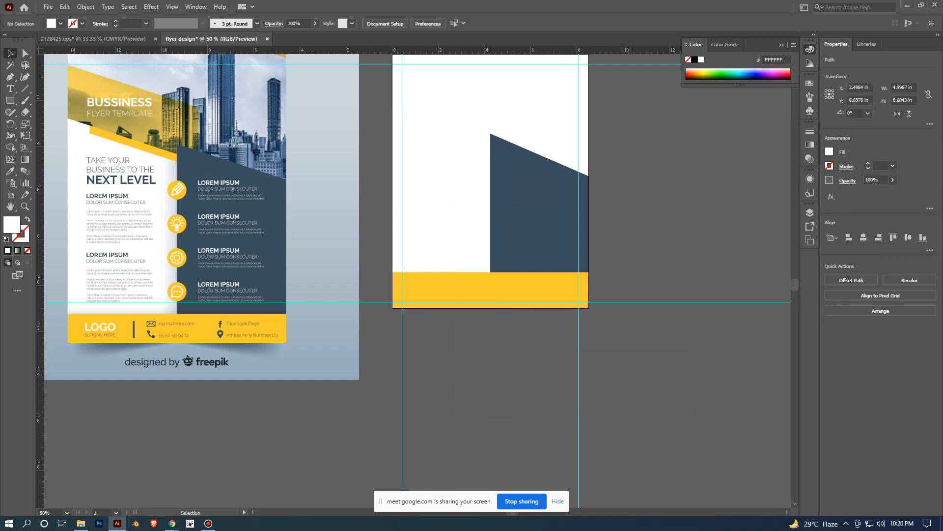
pyautogui.scroll(-1, 644, 239)
pyautogui.click(511, 211)
pyautogui.click(653, 236)
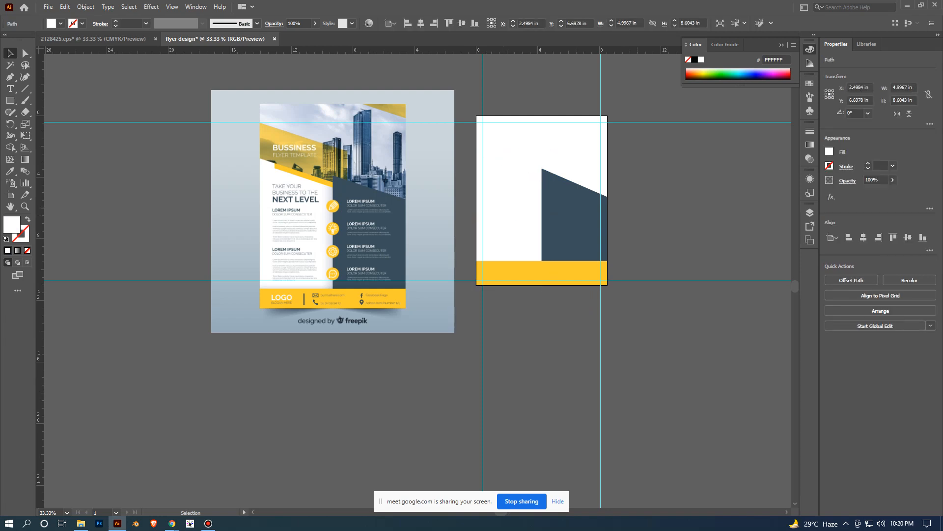
# - Try yellow and tan fills sampled from the reference flyer on the white slanted panel, restore its white fill, and deselect it
pyautogui.scroll(1, 668, 253)
pyautogui.click(442, 217)
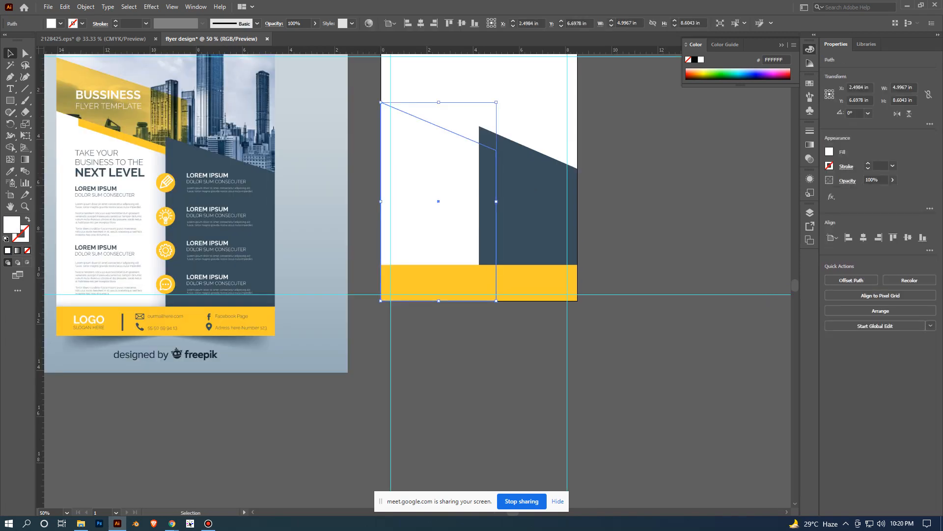
pyautogui.click(638, 245)
pyautogui.moveTo(639, 236); pyautogui.dragTo(650, 282)
pyautogui.click(450, 247)
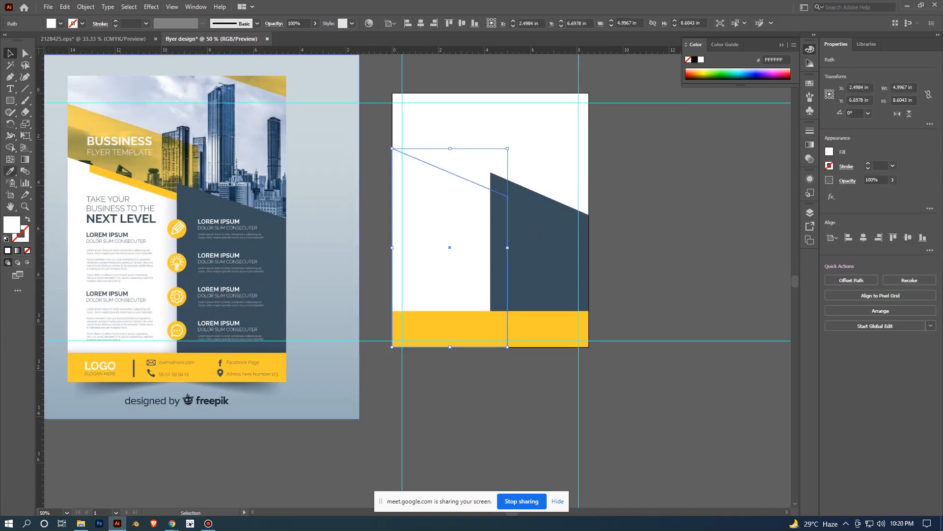
pyautogui.click(10, 171)
pyautogui.click(126, 368)
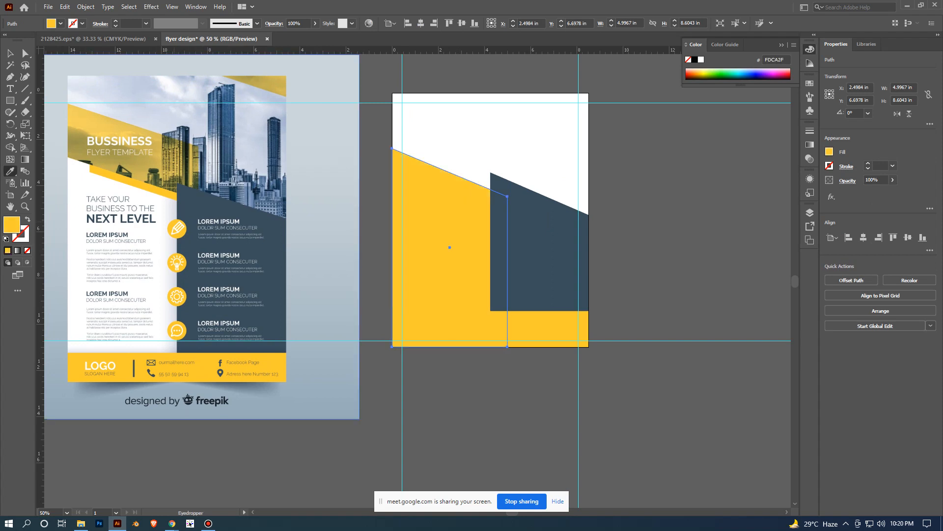
pyautogui.click(101, 126)
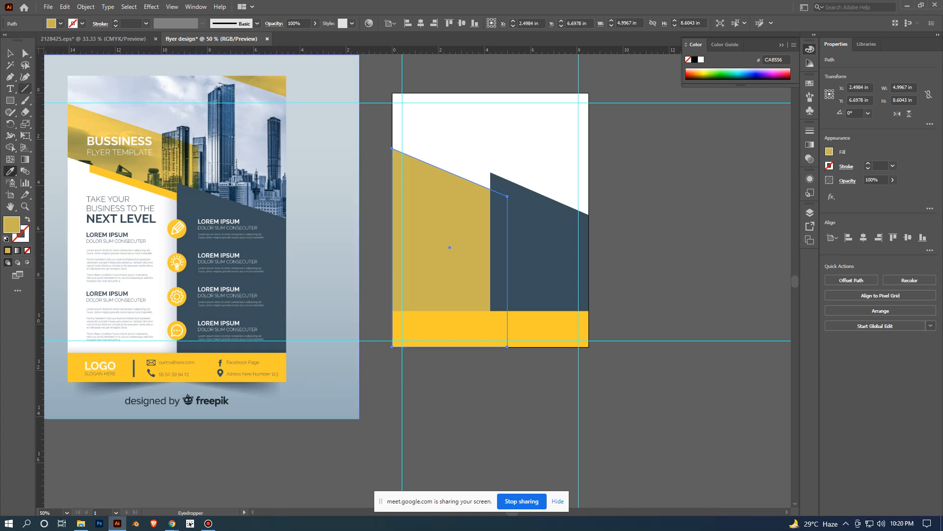
pyautogui.click(114, 184)
pyautogui.press('v')
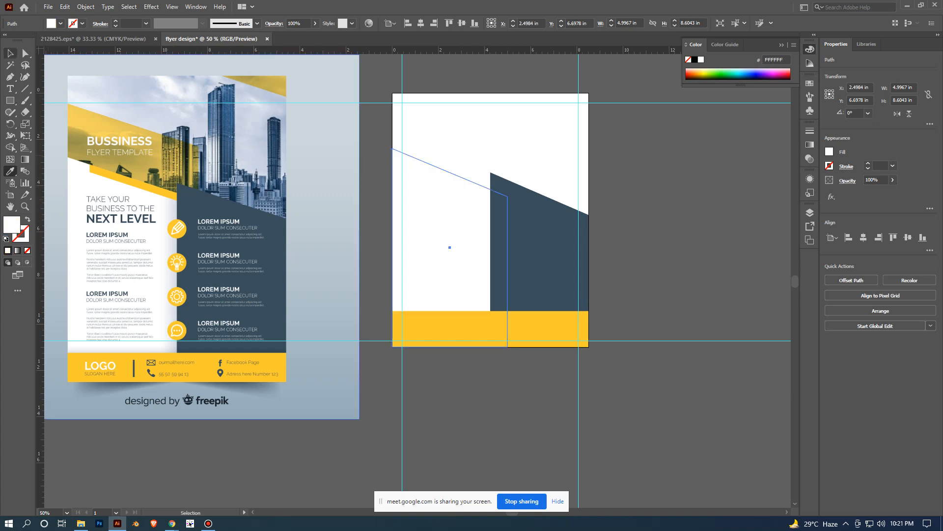
pyautogui.click(643, 236)
# - Draw a rectangle 8.5 in wide and about 5.67 in high across the top of the artboard, and deselect it
pyautogui.moveTo(644, 236); pyautogui.dragTo(654, 296)
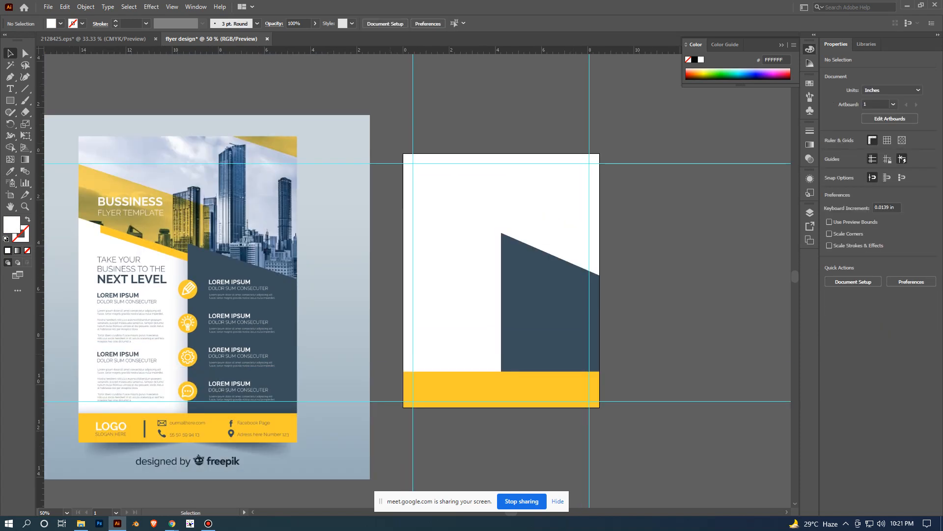
pyautogui.press('m')
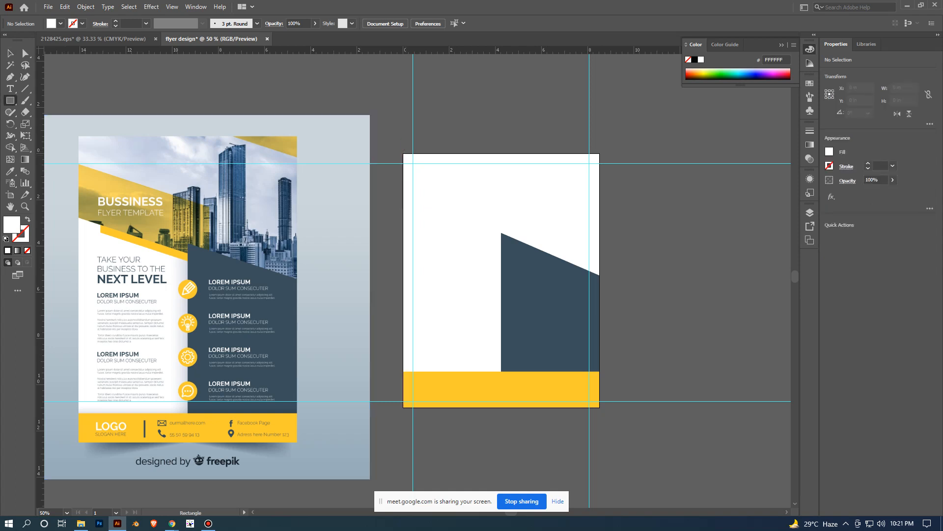
pyautogui.moveTo(403, 154); pyautogui.dragTo(600, 284)
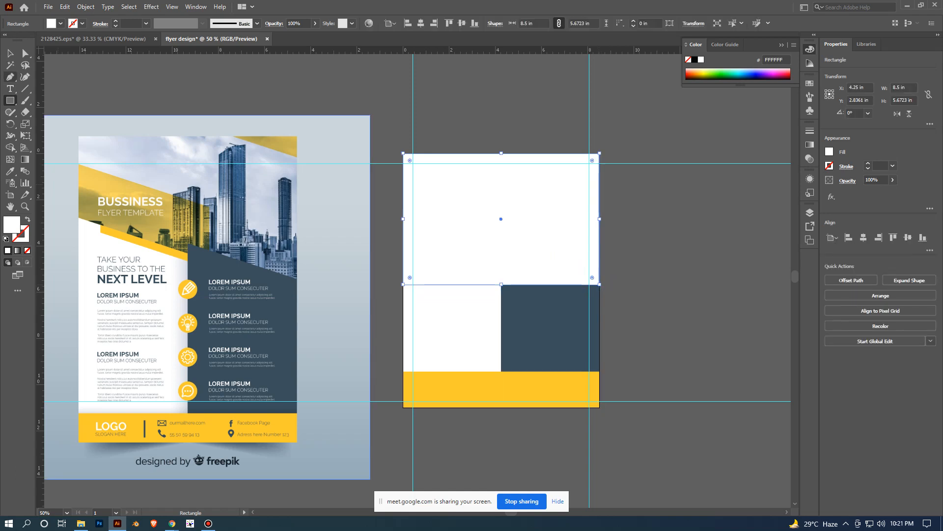
pyautogui.press('v')
pyautogui.click(387, 196)
# - Fill the rectangle at the top of the artboard with blue 006FE9, and deselect it
pyautogui.click(457, 211)
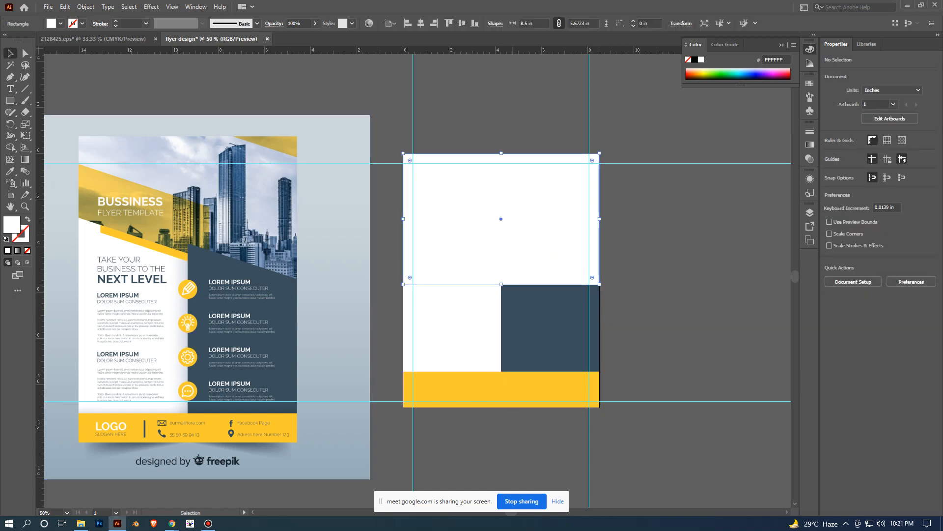
pyautogui.click(748, 75)
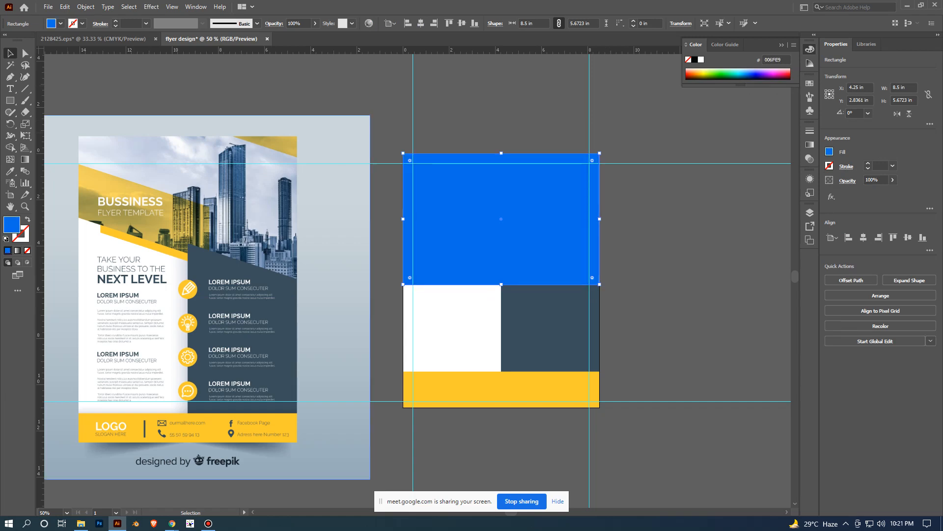
pyautogui.click(698, 232)
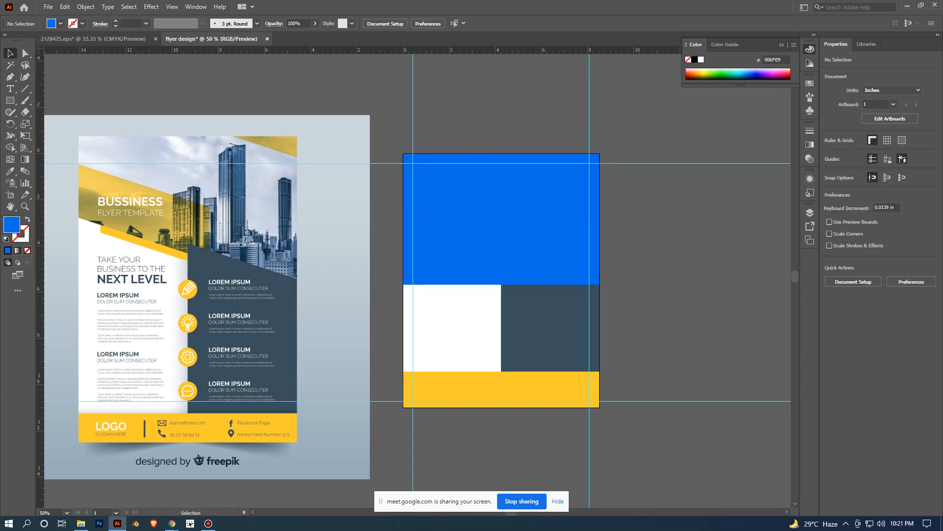
# - Select the reference flyer image to inspect its header photo, and switch to the flyer design size search page in Chrome
pyautogui.scroll(-2, 698, 232)
pyautogui.hscroll(2, 698, 232)
pyautogui.scroll(2, 394, 250)
pyautogui.click(448, 205)
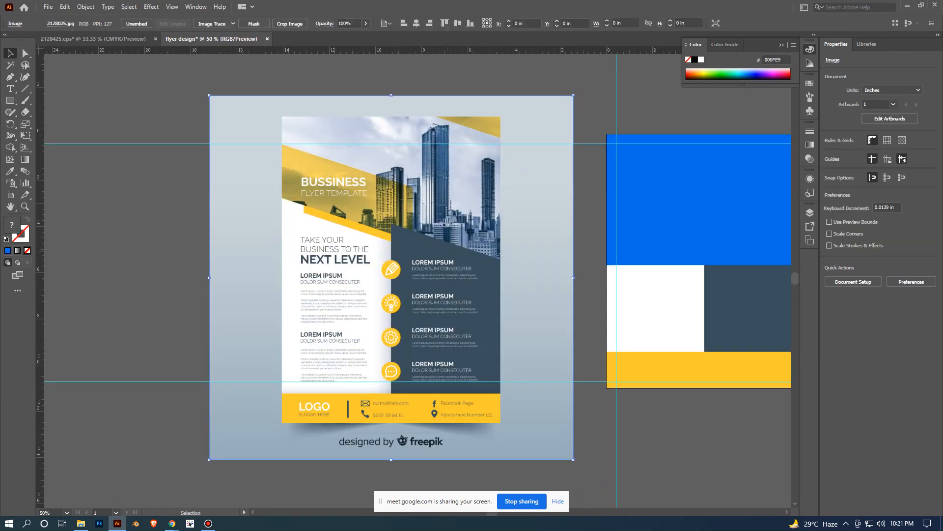
pyautogui.scroll(-1, 448, 205)
pyautogui.click(172, 523)
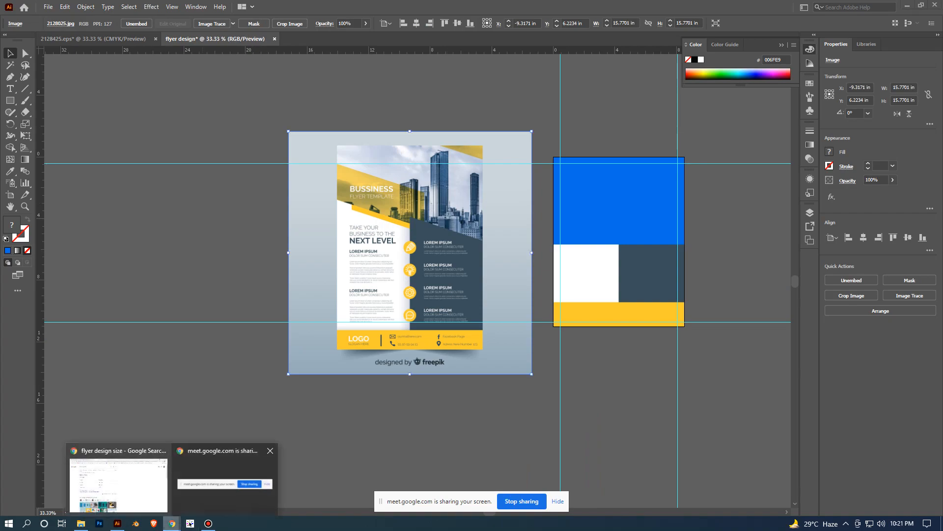
pyautogui.click(119, 485)
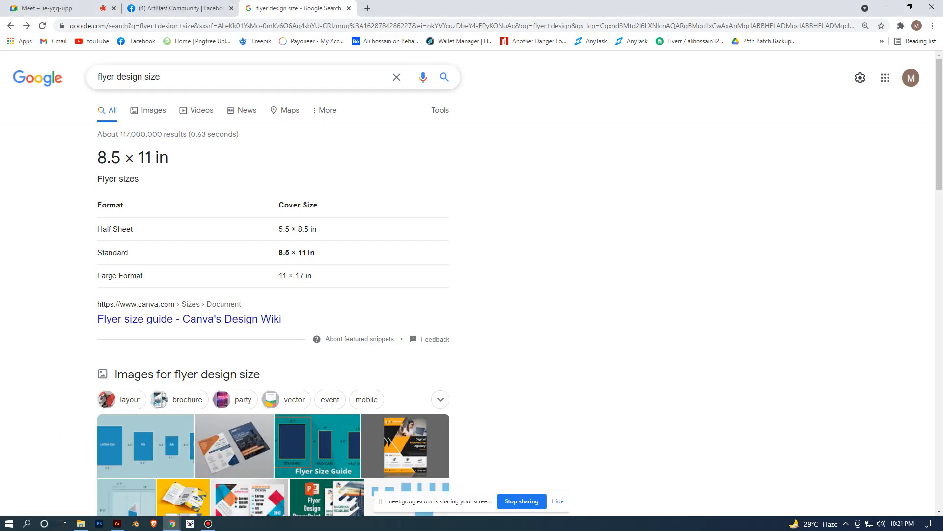
# - Search Google for "corporate image" and show the image results
pyautogui.click(161, 78)
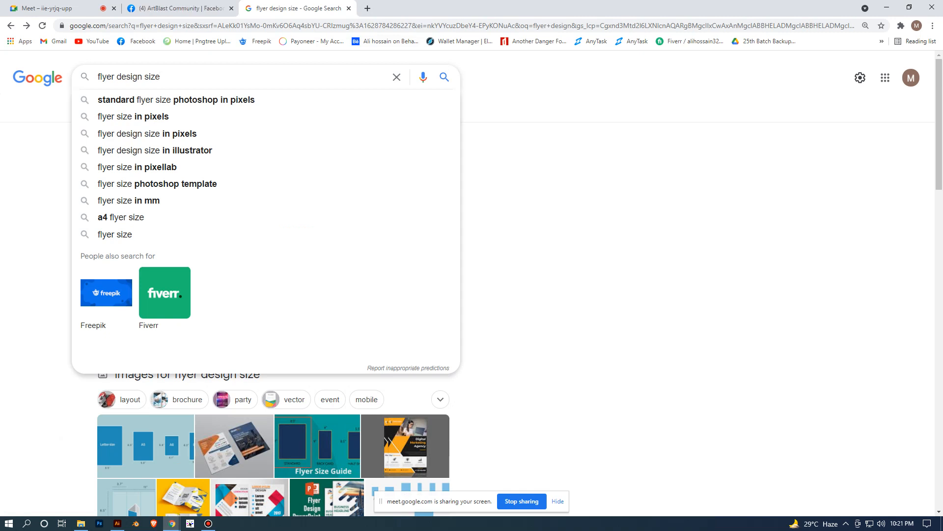
pyautogui.hotkey('ctrl', 'a')
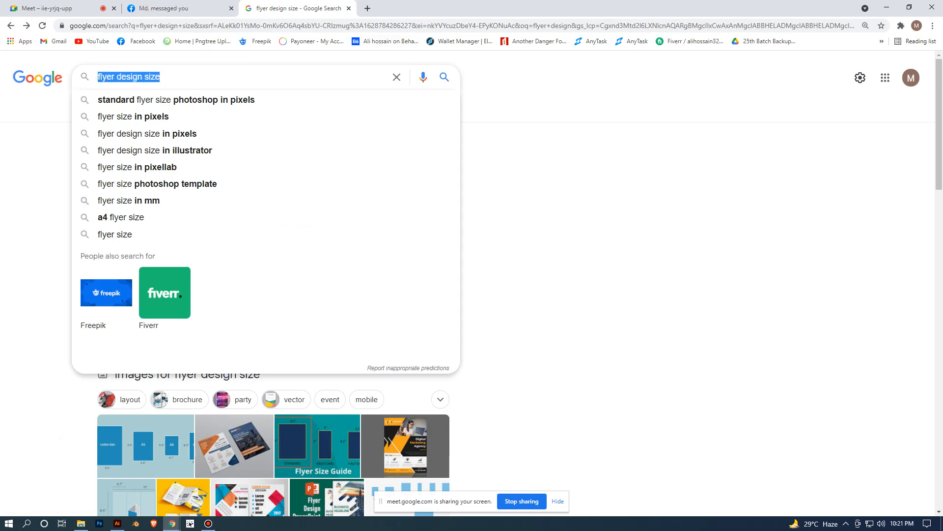
pyautogui.write('cor')
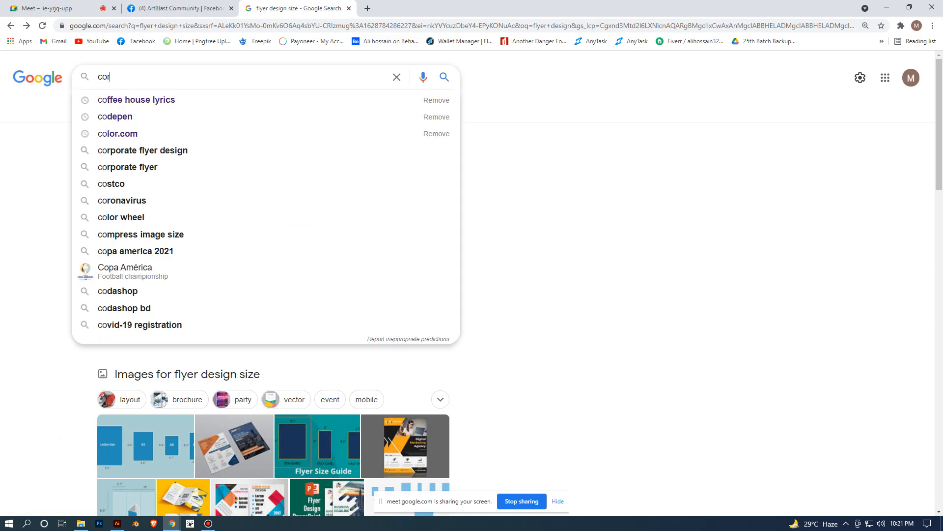
pyautogui.write('po')
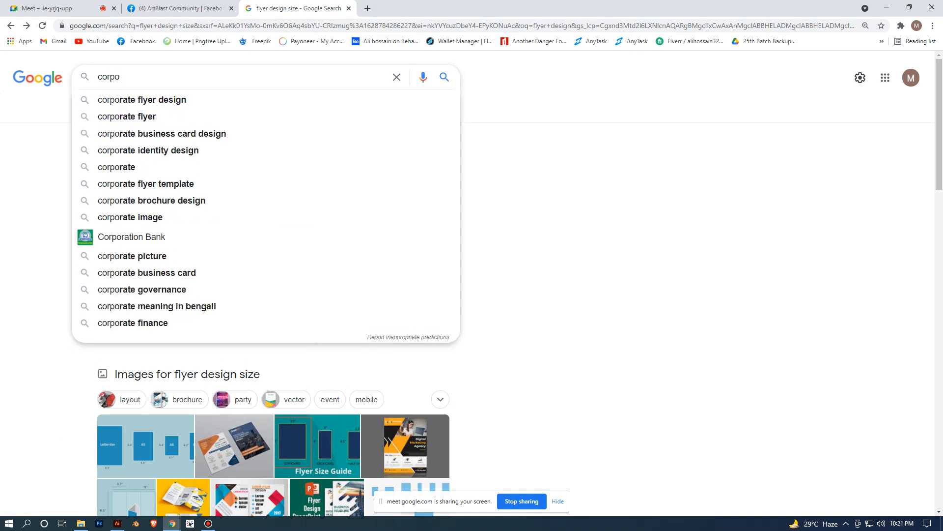
pyautogui.write('rate v')
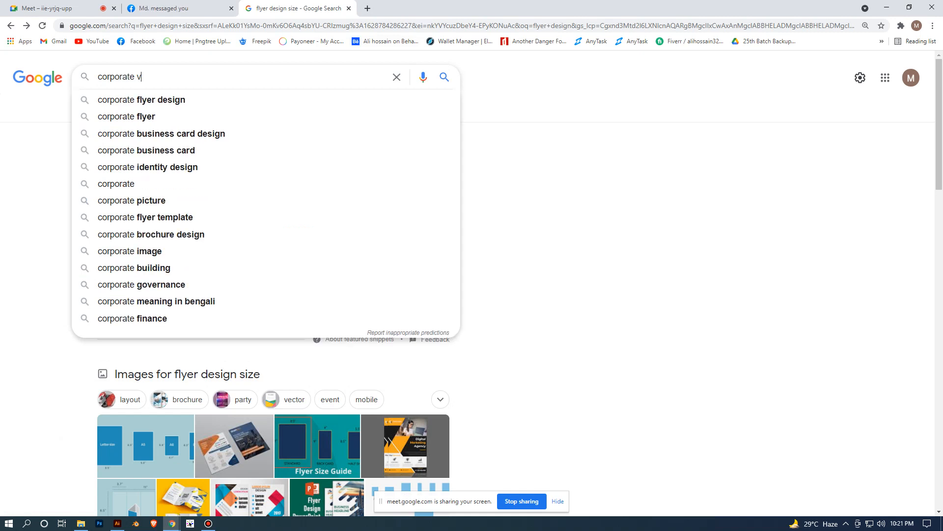
pyautogui.write('imag')
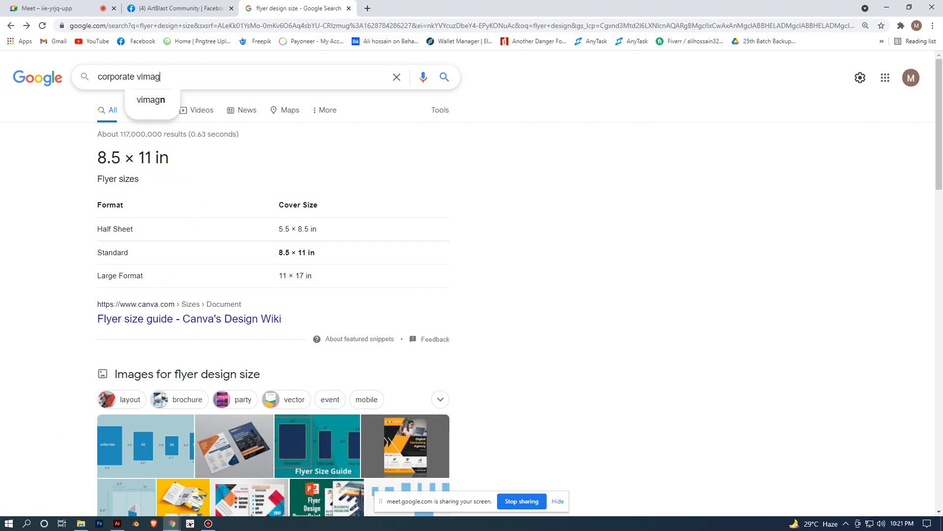
pyautogui.press('Return')
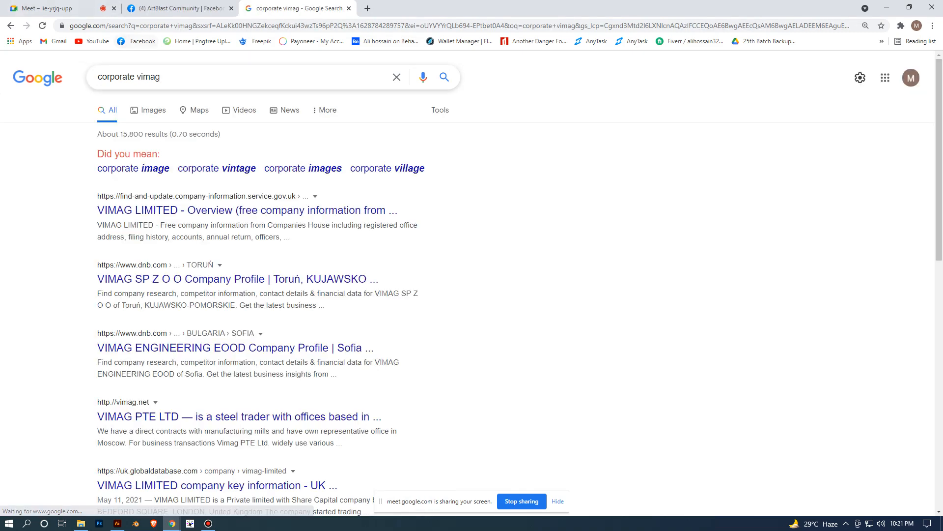
pyautogui.press('BackSpace')
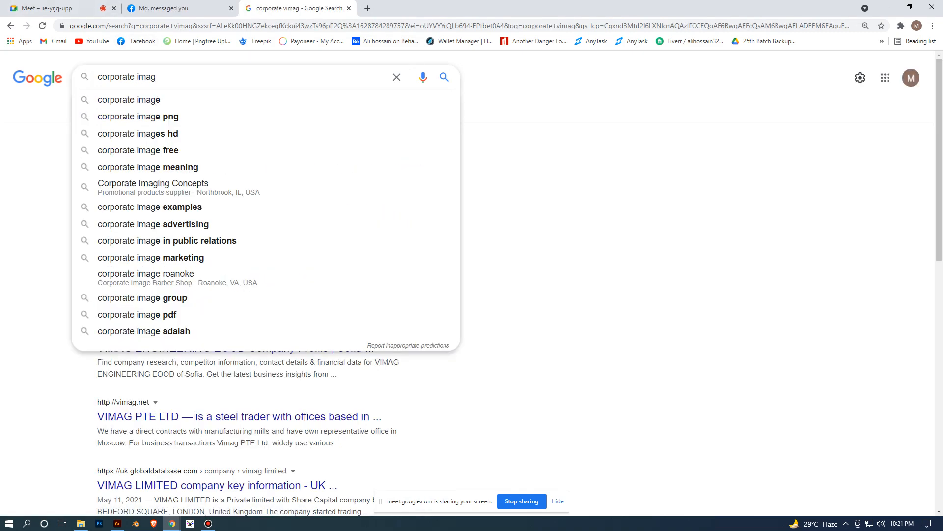
pyautogui.click(147, 99)
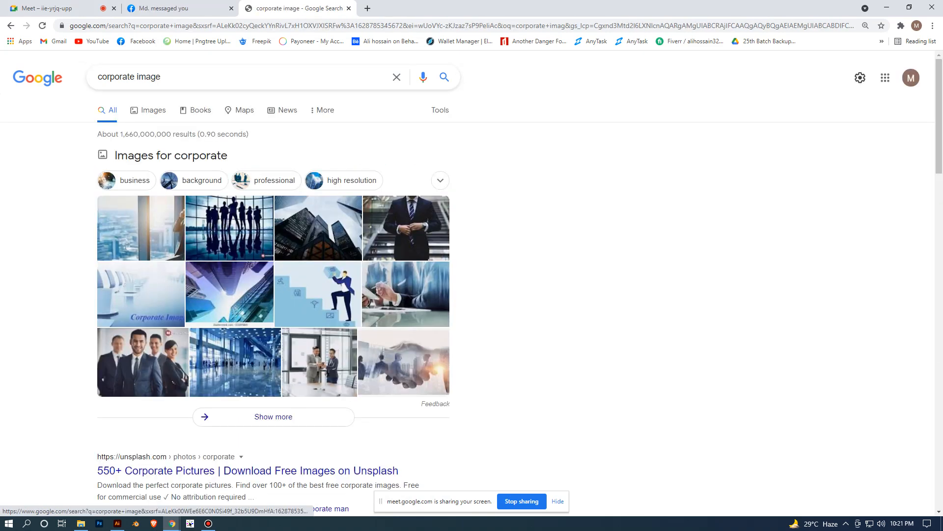
pyautogui.scroll(-1, 273, 271)
pyautogui.click(148, 61)
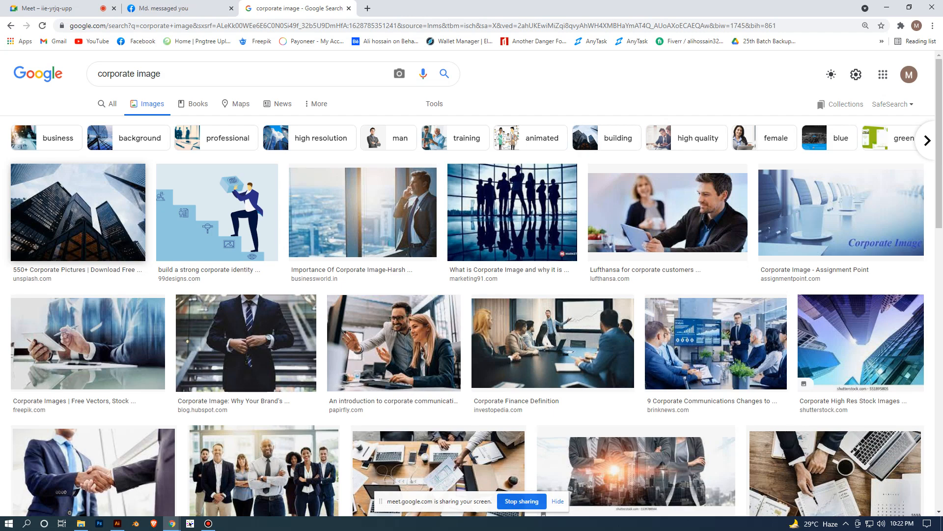
# - Switch to the ArtBlast Community Facebook page and close the open chat
pyautogui.click(200, 9)
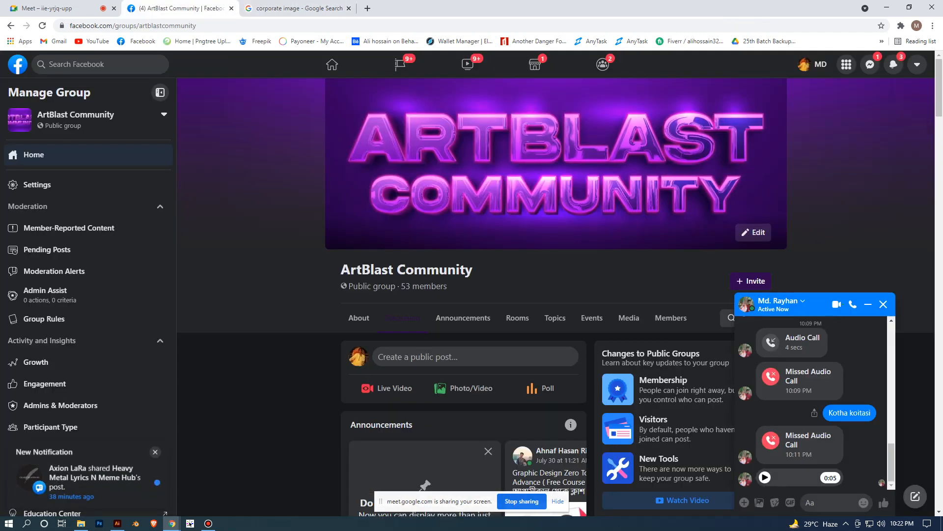
pyautogui.click(883, 304)
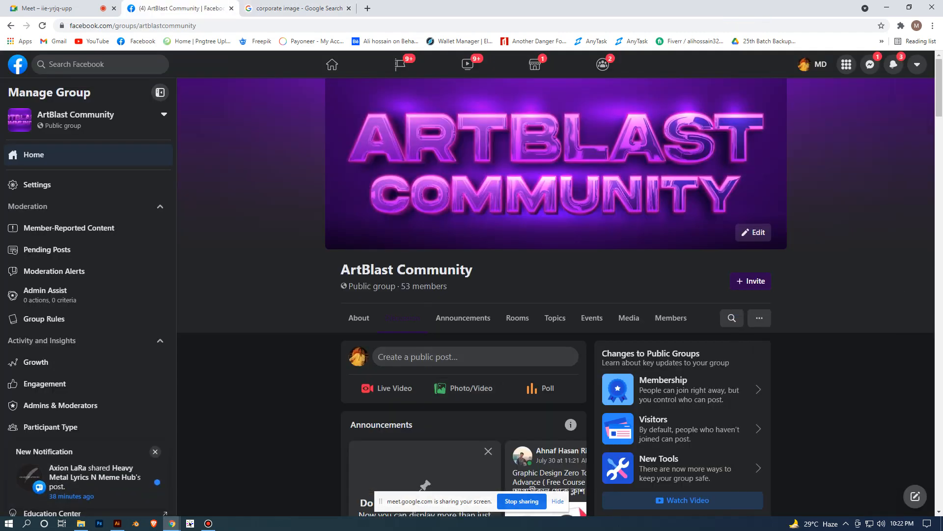
# - Return to the Google image results for "corporate image" and look through the first rows
pyautogui.click(49, 9)
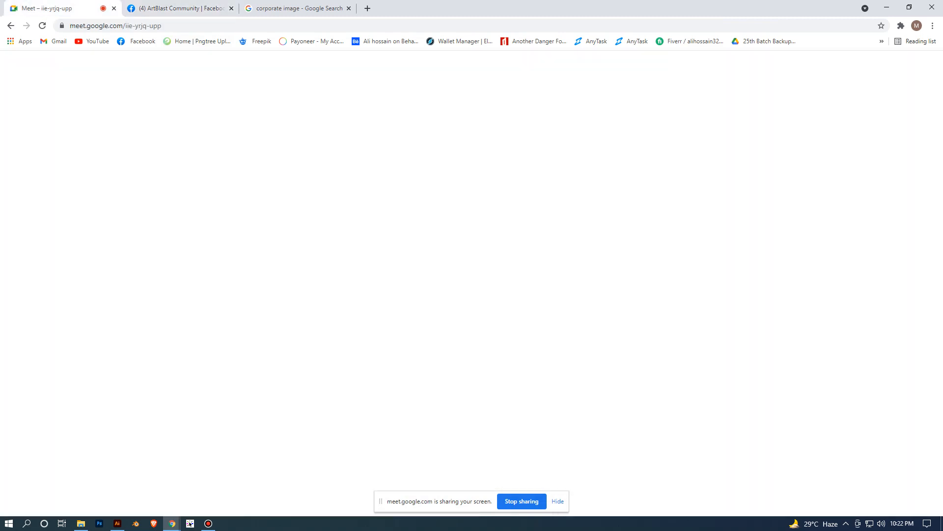
pyautogui.click(182, 8)
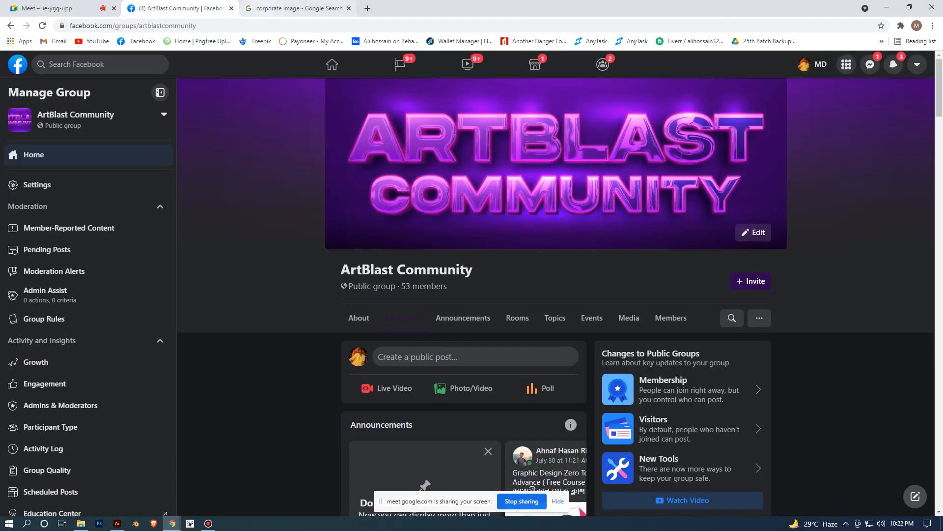
pyautogui.click(297, 8)
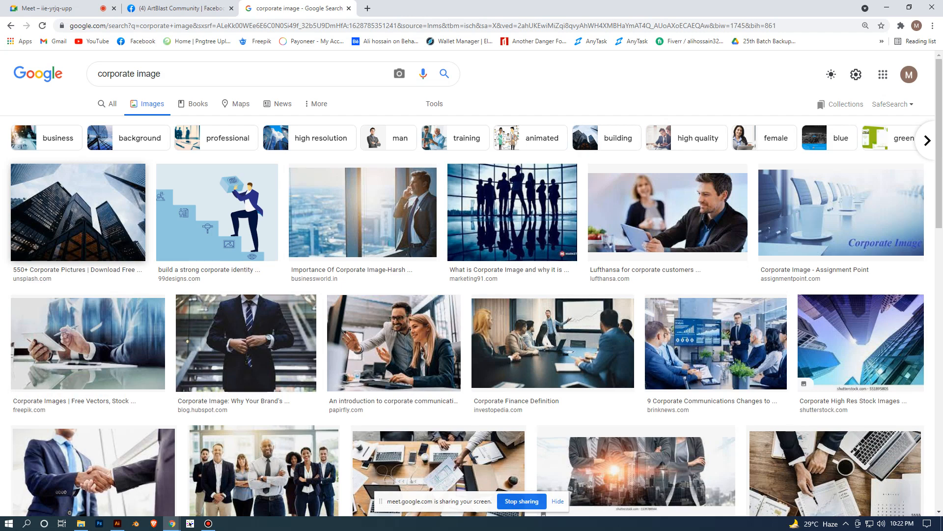
pyautogui.scroll(-4, 471, 295)
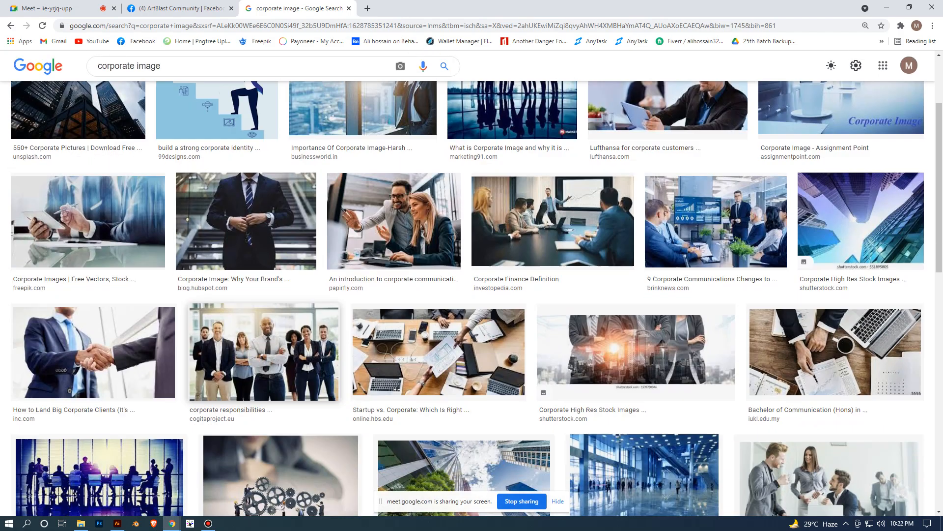
# - Switch to Illustrator to examine the reference flyer's header photo up close, and return to the image results in Chrome
pyautogui.hotkey('alt', 'Tab')
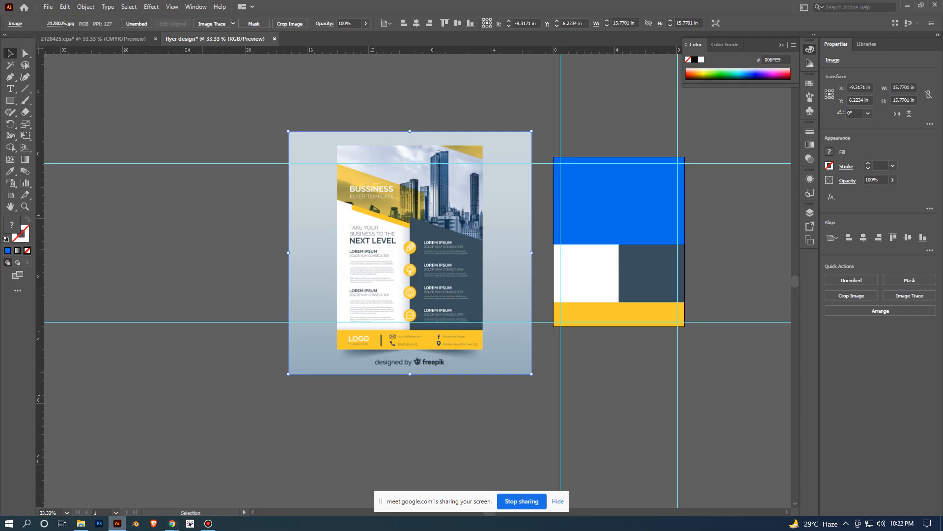
pyautogui.scroll(1, 458, 196)
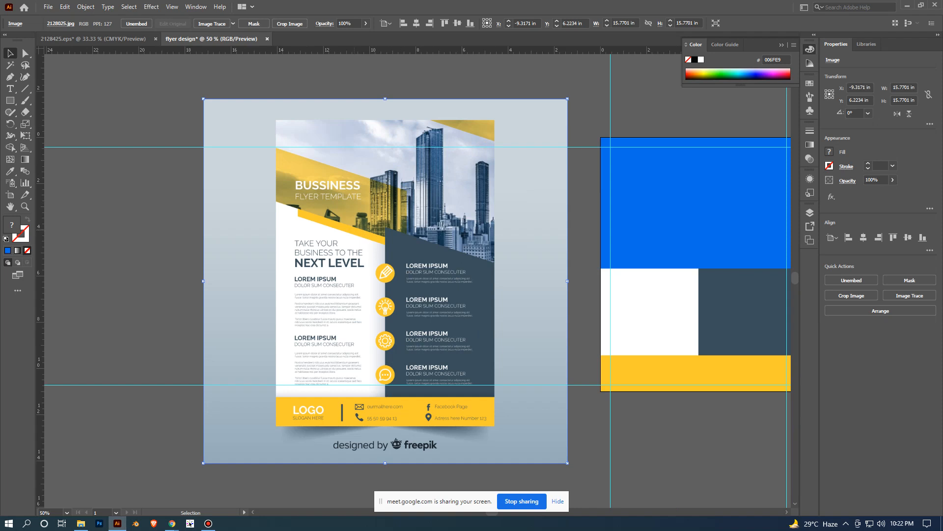
pyautogui.moveTo(171, 523)
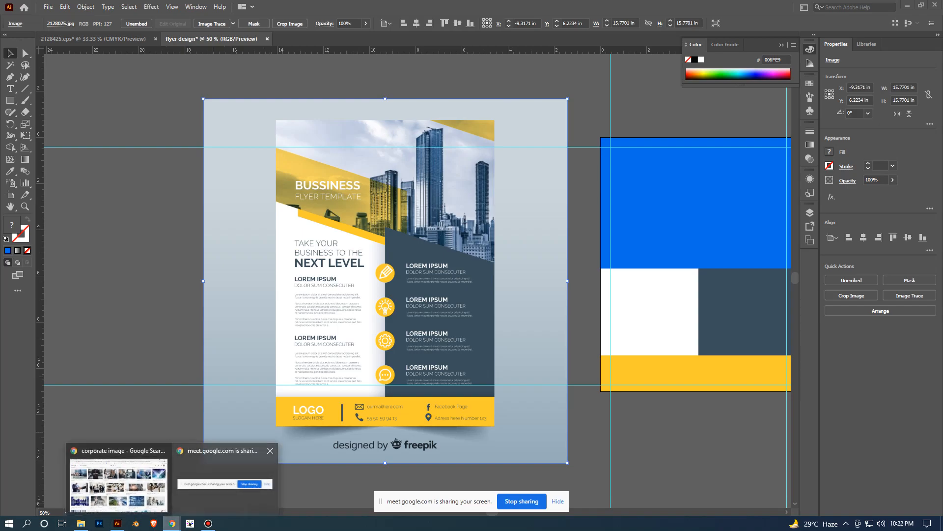
pyautogui.click(118, 484)
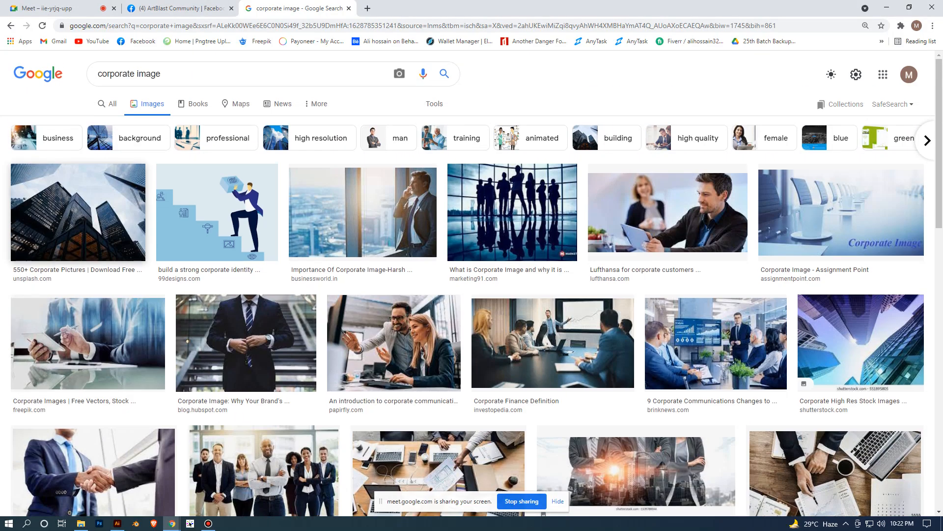
# - Look through the corporate image results for a skyscraper photo and preview the Shoosmiths Corporate Finance one
pyautogui.scroll(-10, 471, 295)
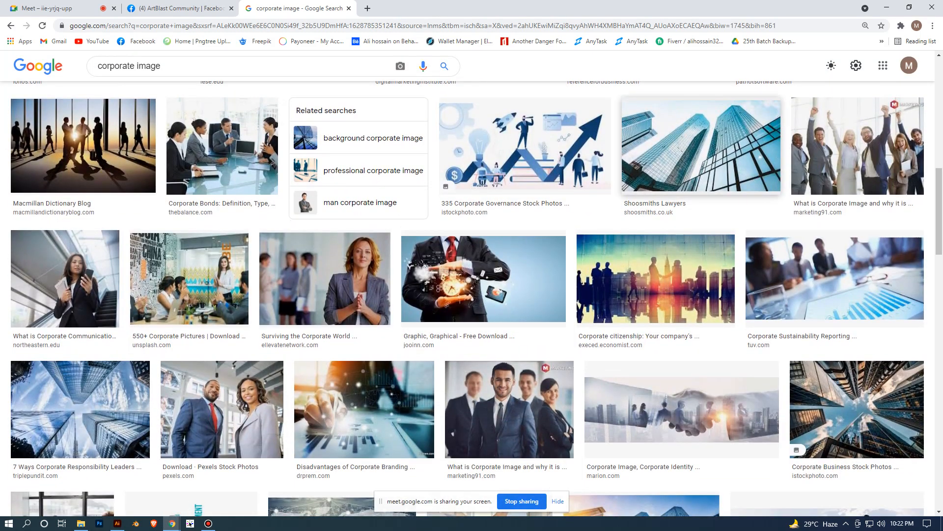
pyautogui.scroll(-6, 638, 206)
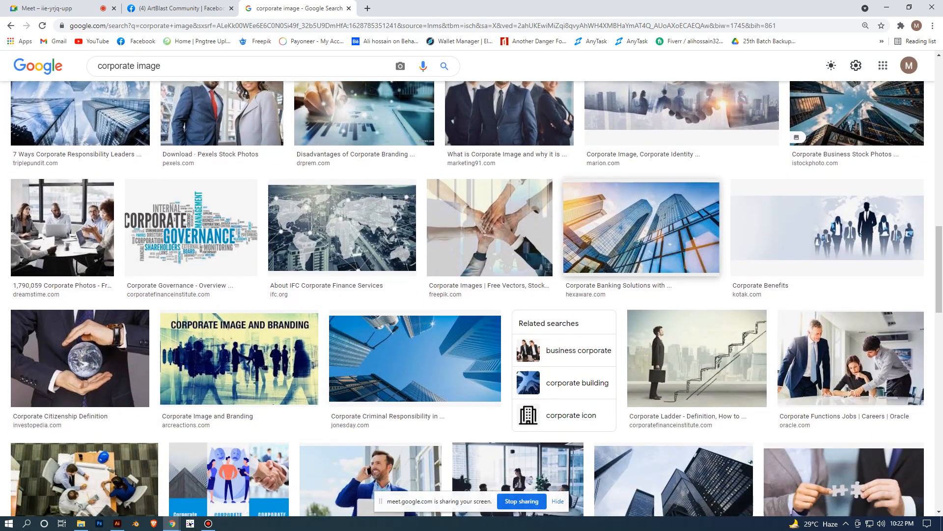
pyautogui.scroll(-9, 641, 228)
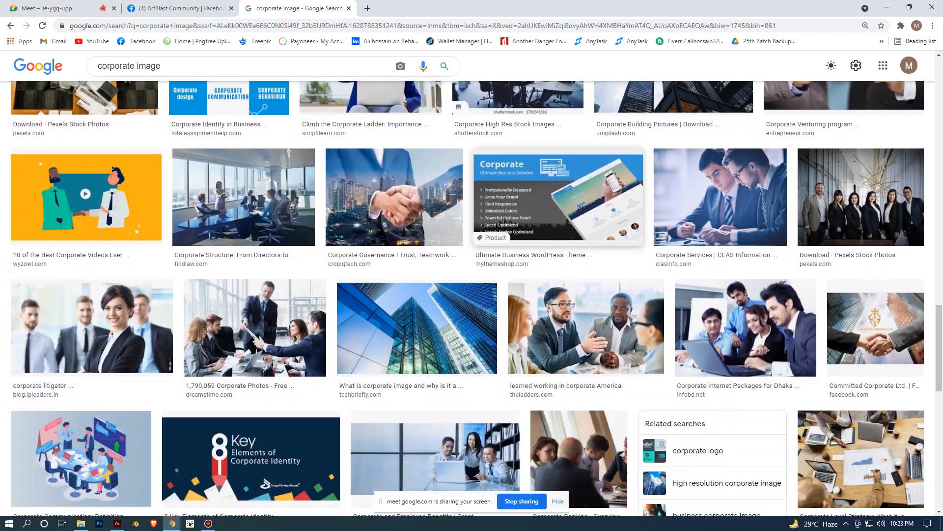
pyautogui.scroll(-12, 472, 298)
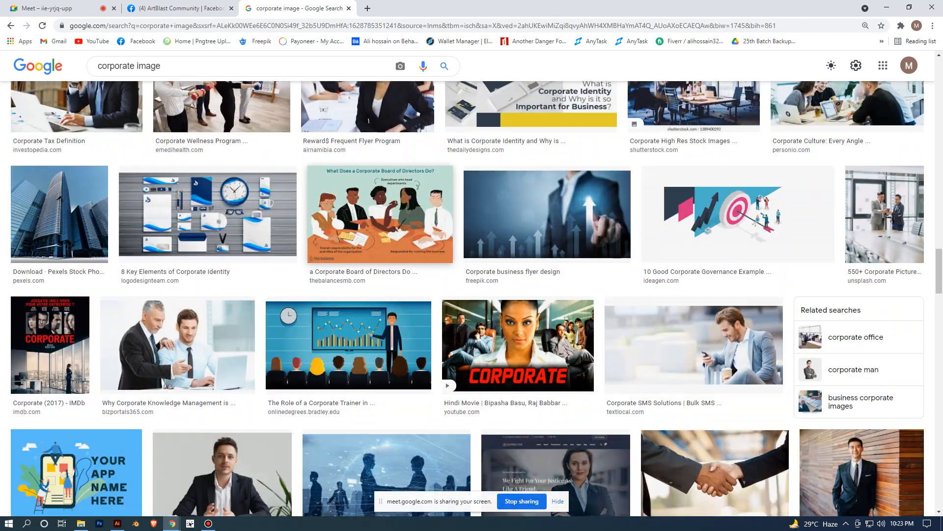
pyautogui.scroll(-10, 472, 298)
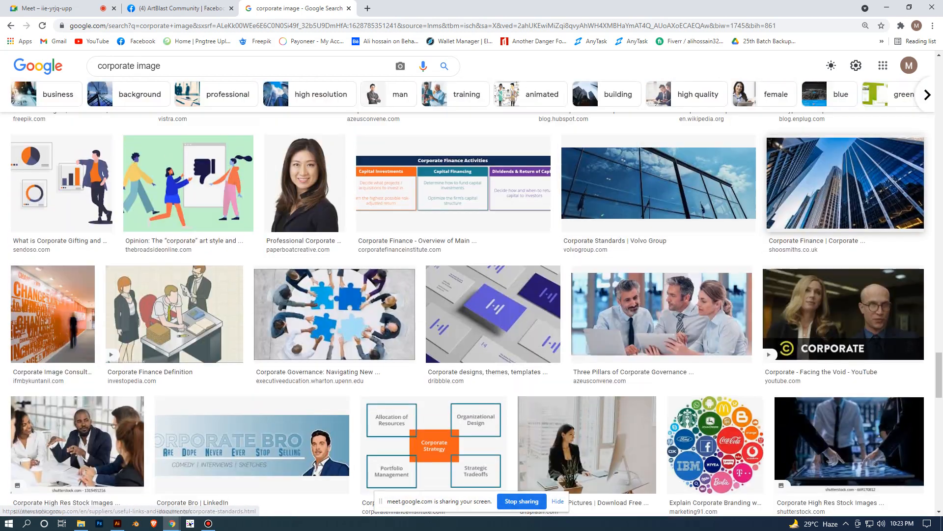
pyautogui.click(845, 182)
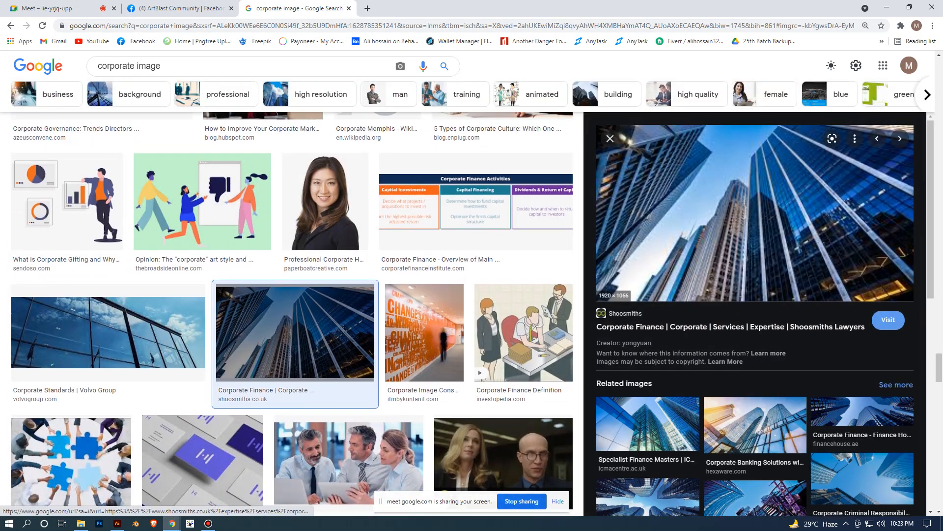
# - Show the full set of images related to the Corporate Finance skyscraper photo and look through them
pyautogui.scroll(-4, 292, 294)
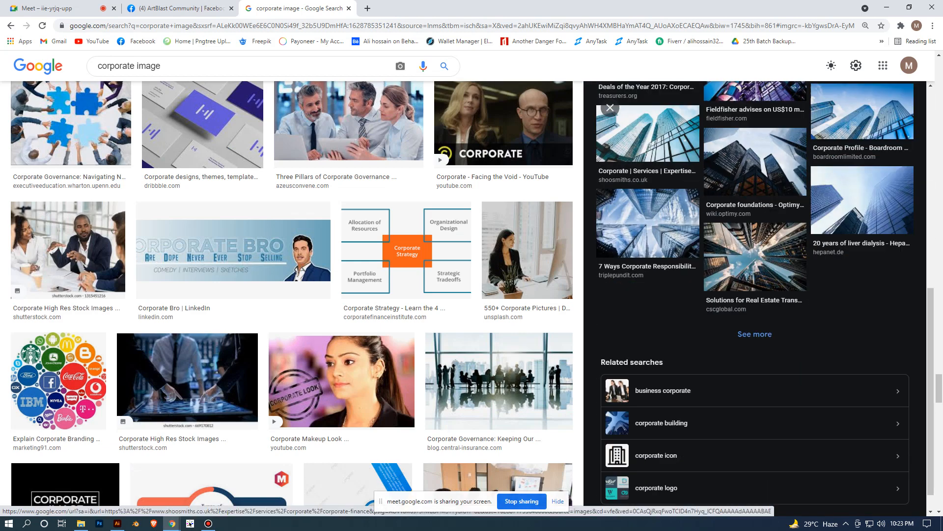
pyautogui.click(755, 309)
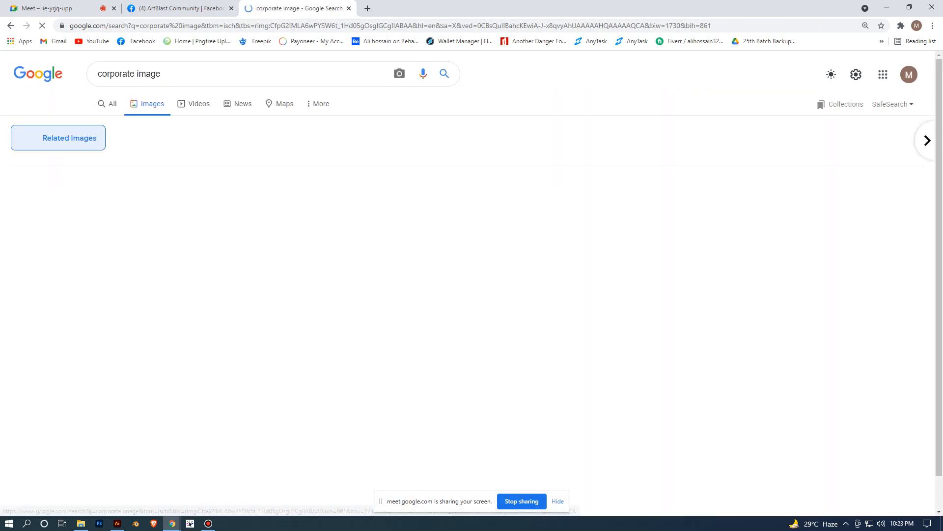
pyautogui.scroll(-5, 513, 118)
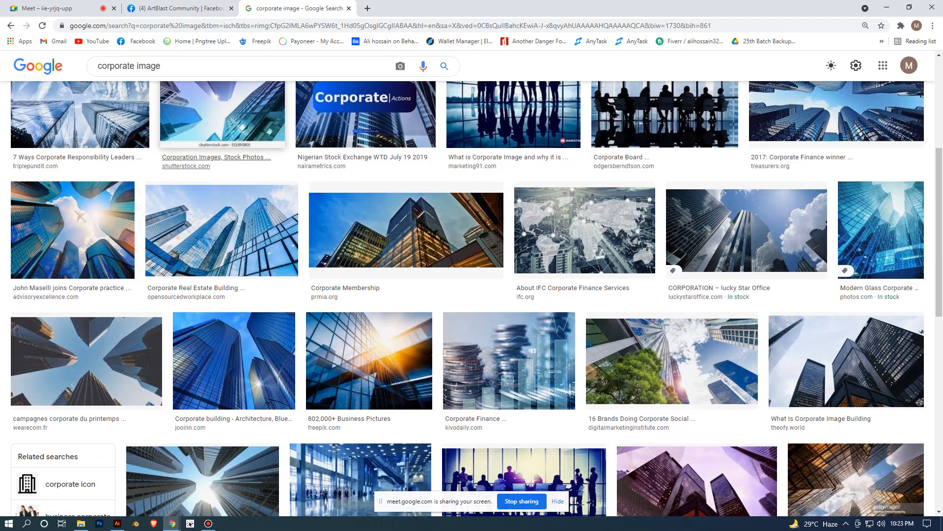
pyautogui.scroll(-7, 407, 230)
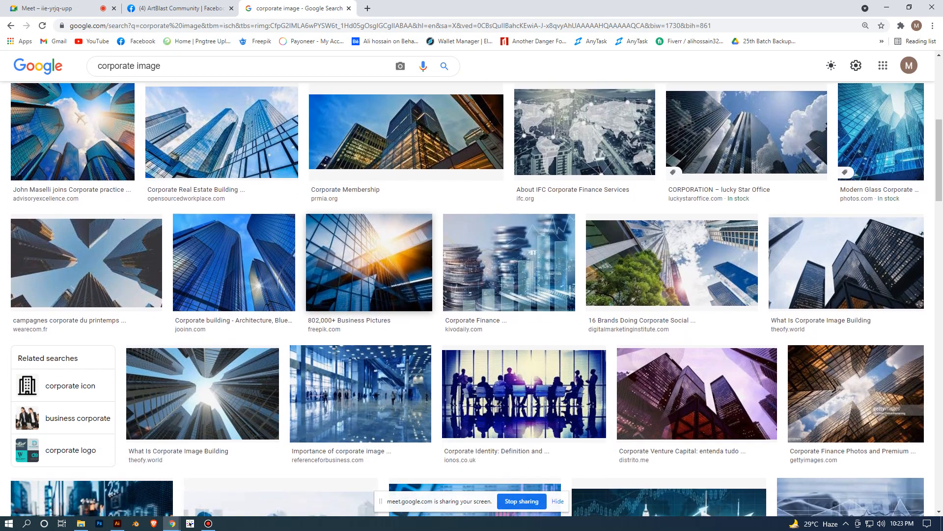
pyautogui.scroll(-10, 472, 295)
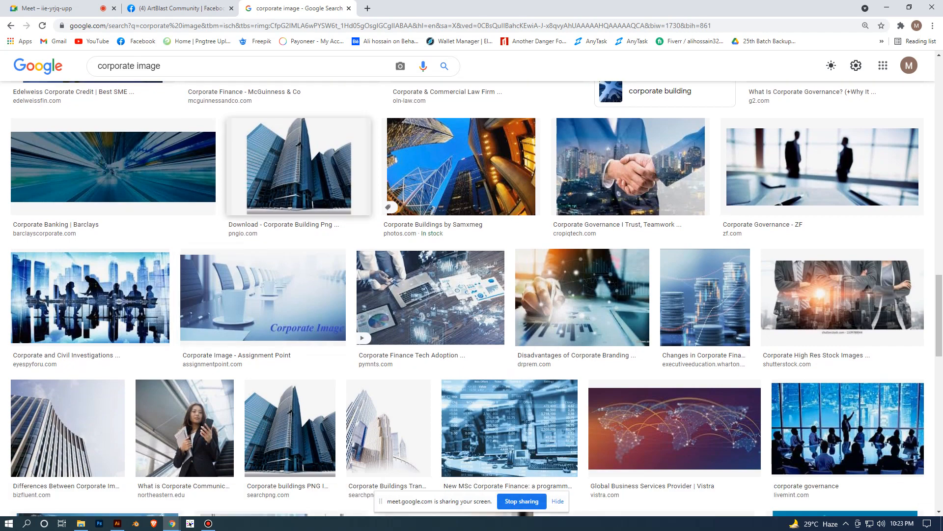
# - Preview the pngio corporate building image, and compare the related DLPNG and Searchpng skyscraper pictures
pyautogui.click(299, 199)
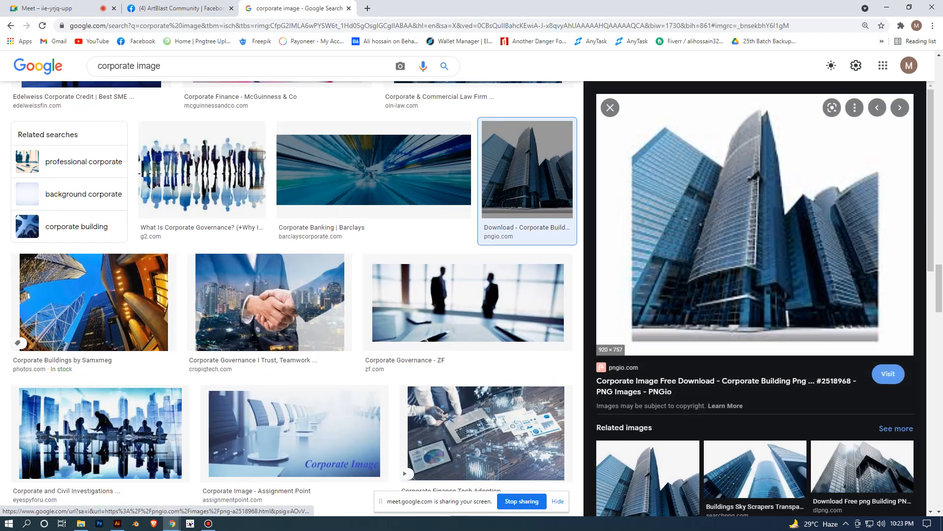
pyautogui.scroll(-3, 688, 295)
pyautogui.click(647, 341)
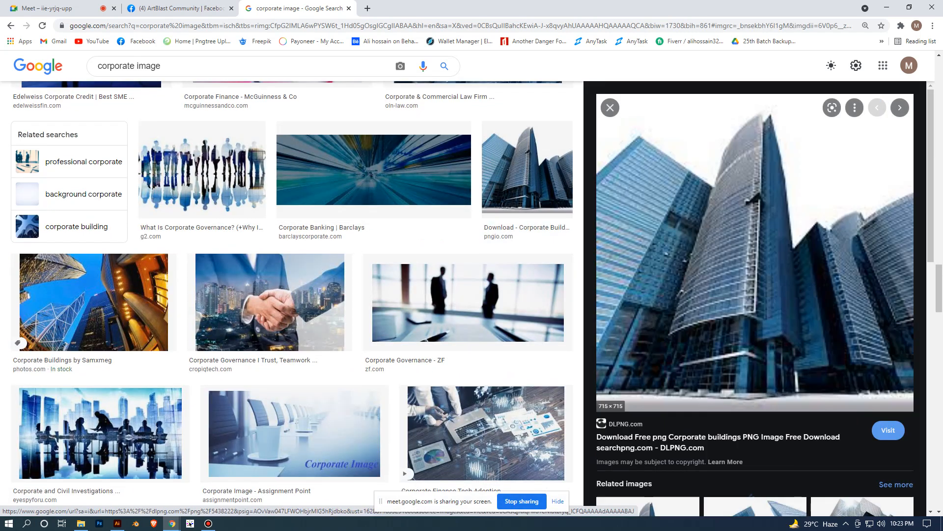
pyautogui.scroll(-5, 747, 295)
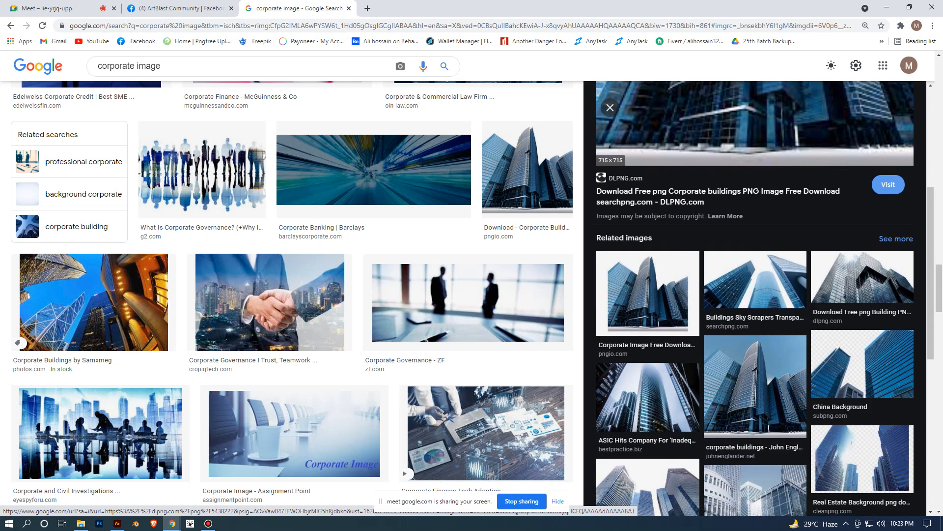
pyautogui.click(753, 279)
pyautogui.scroll(2, 753, 236)
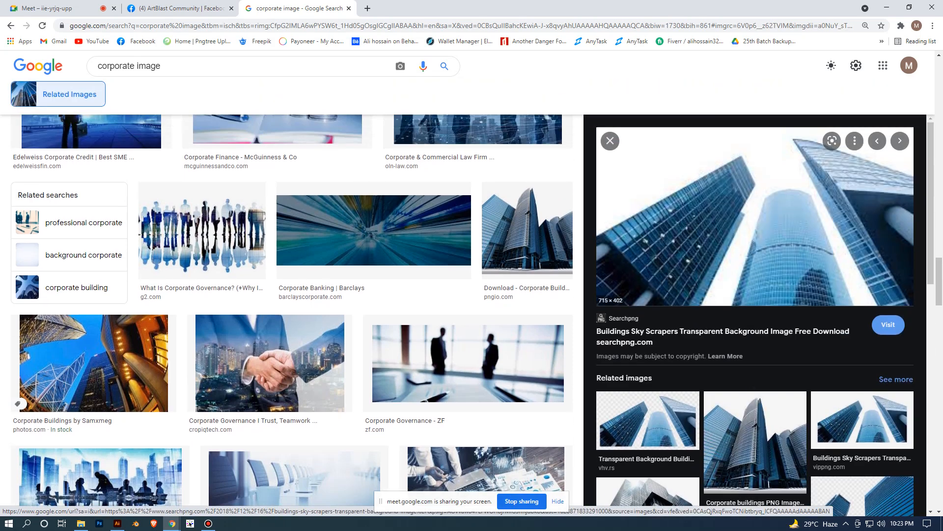
pyautogui.scroll(-4, 753, 245)
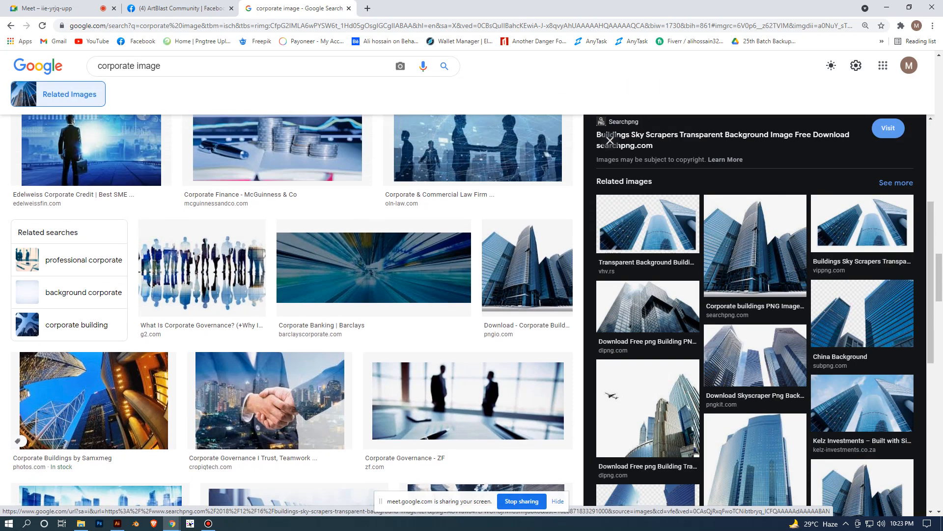
pyautogui.click(754, 246)
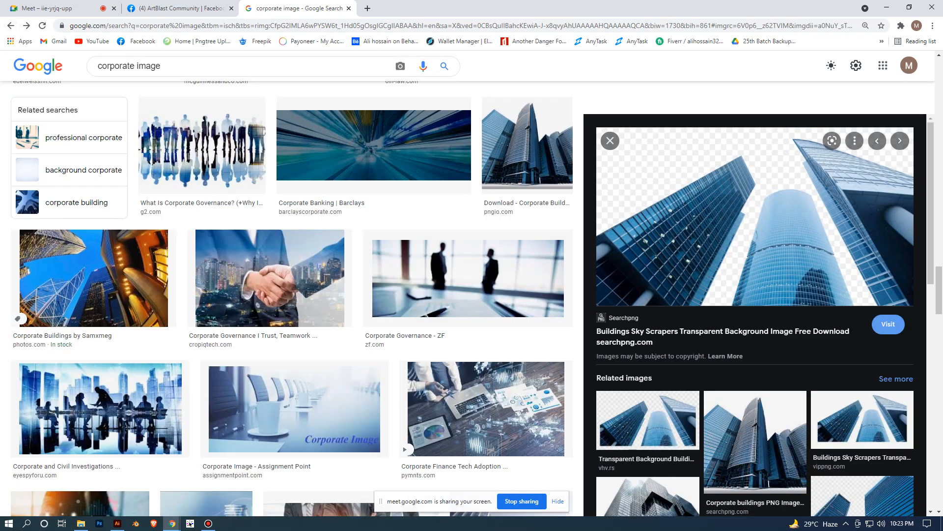
# - Go back to the original "corporate image" results, close the photo preview and return to the first results
pyautogui.click(11, 26)
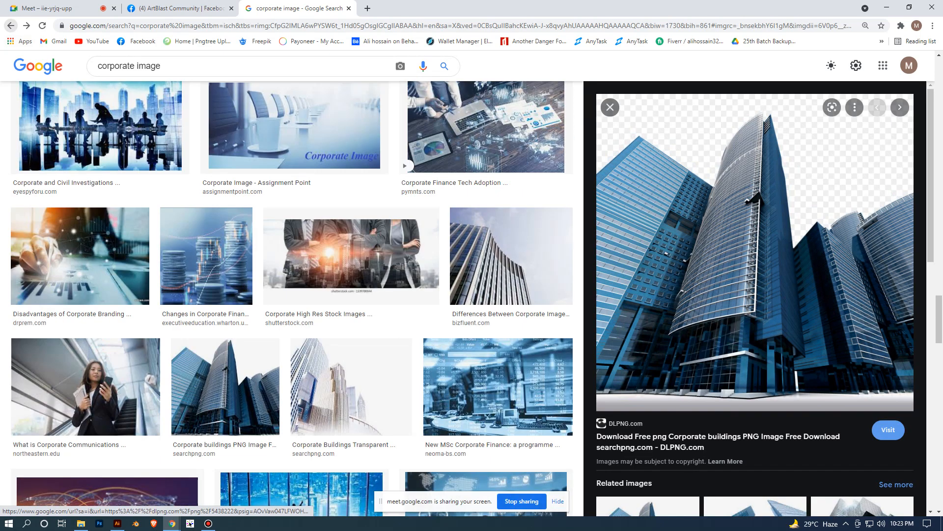
pyautogui.click(11, 26)
pyautogui.click(11, 25)
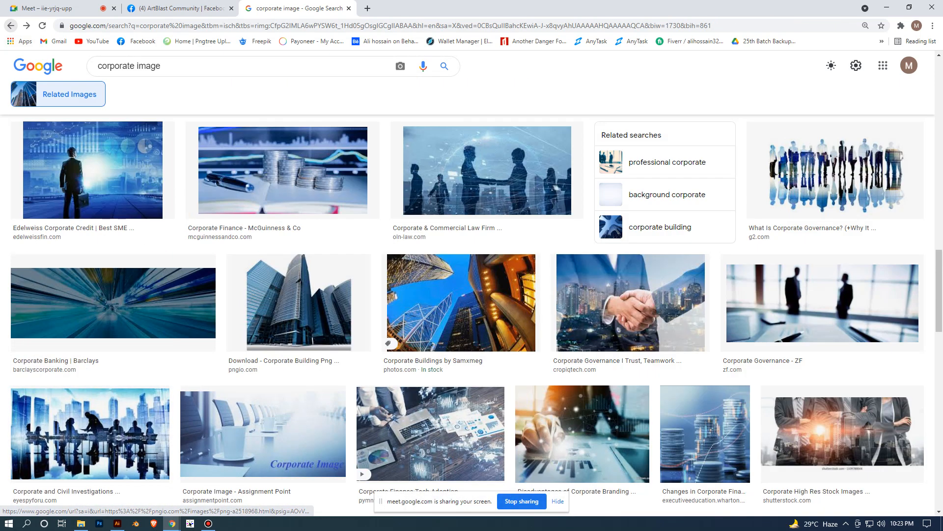
pyautogui.scroll(13, 467, 314)
pyautogui.scroll(5, 467, 315)
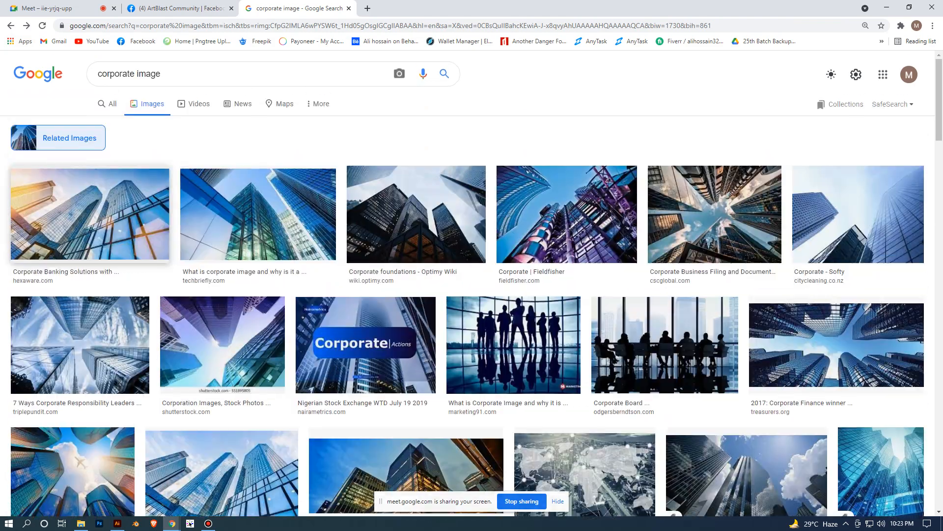
pyautogui.click(11, 26)
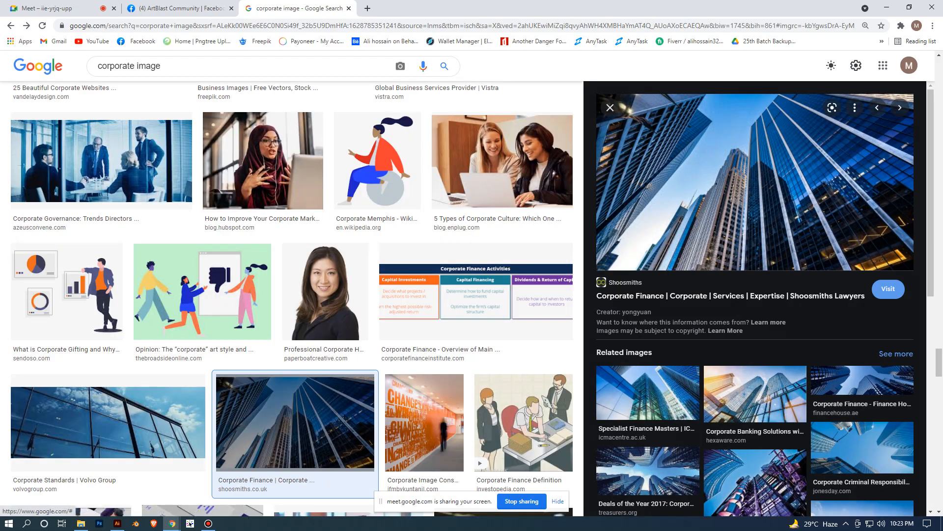
pyautogui.click(610, 107)
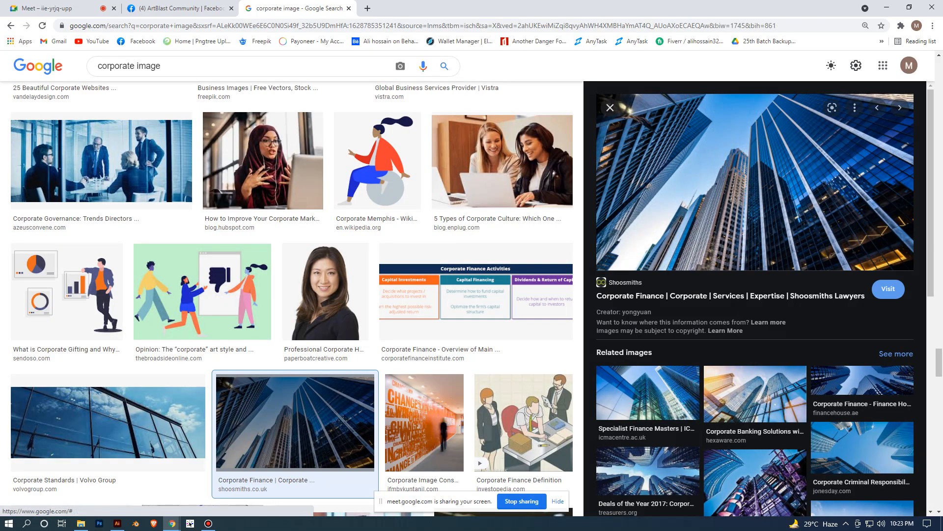
pyautogui.scroll(6, 315, 194)
pyautogui.scroll(20, 466, 314)
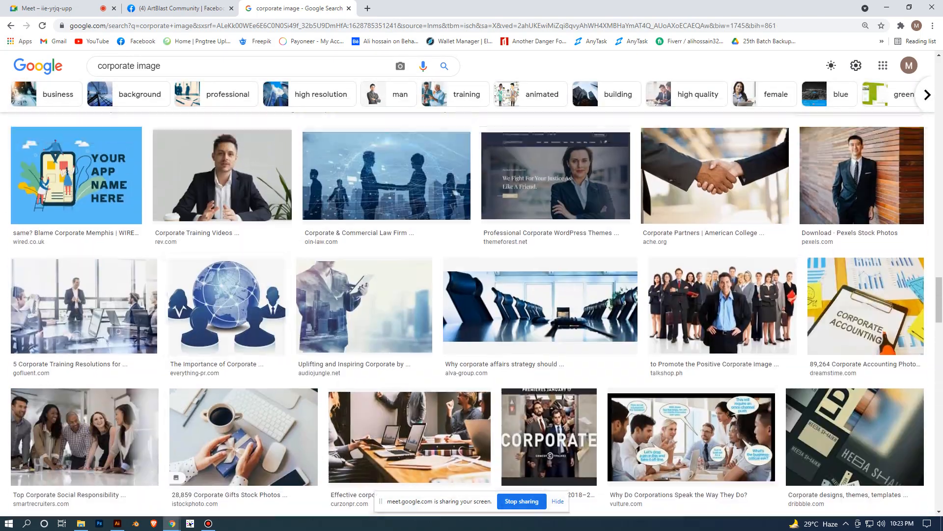
pyautogui.scroll(7, 467, 314)
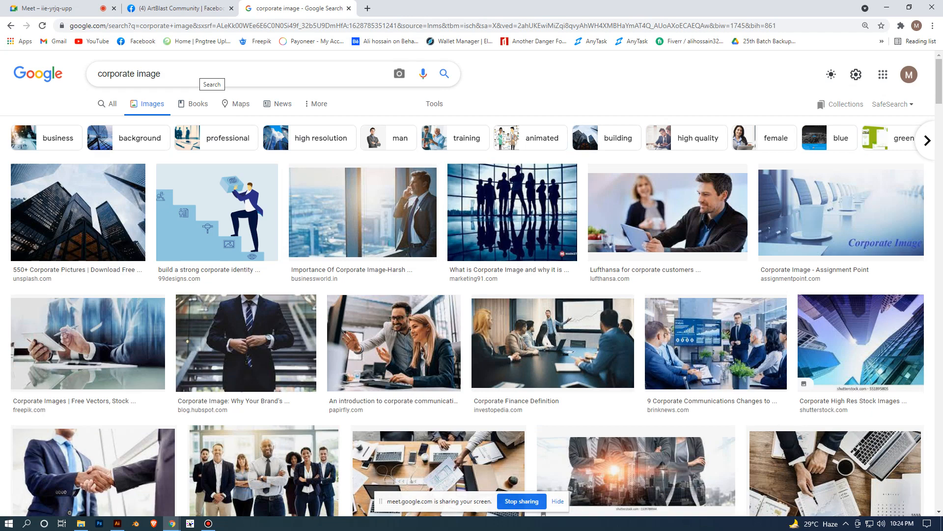
# - Preview the Shoosmiths Lawyers glass tower photo and look through its related images
pyautogui.scroll(-4, 364, 211)
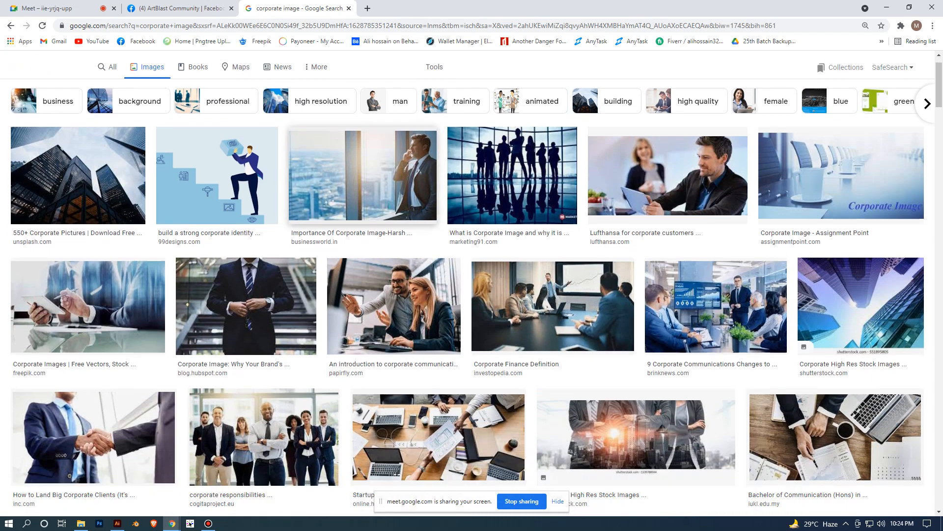
pyautogui.scroll(-5, 364, 211)
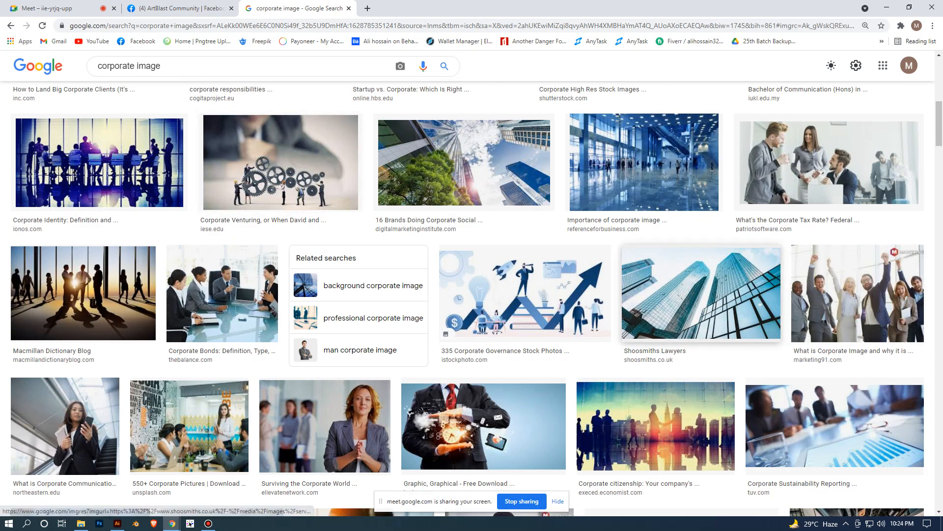
pyautogui.click(701, 294)
pyautogui.scroll(-3, 703, 295)
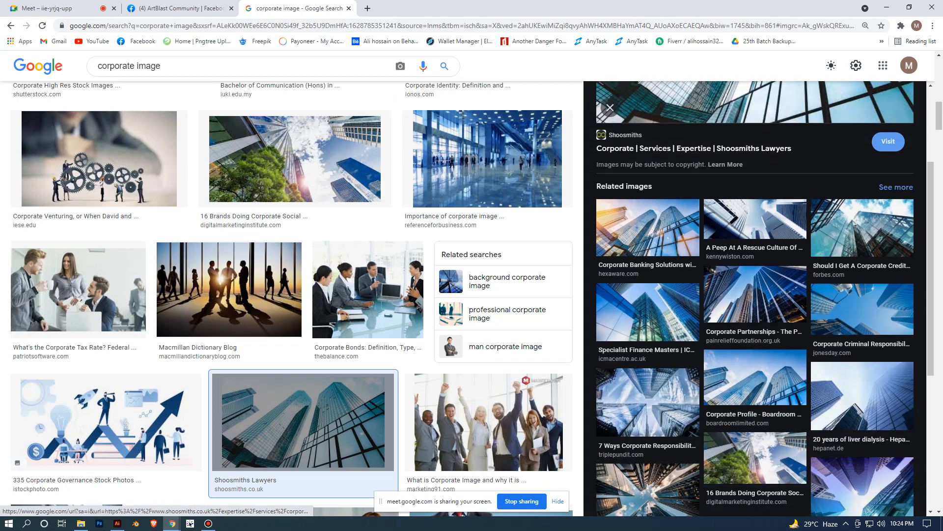
# - Save the previewed Shoosmiths glass tower photo to the Downloads folder as the JPEG image "Corporate"
pyautogui.scroll(-2, 746, 416)
pyautogui.scroll(5, 752, 373)
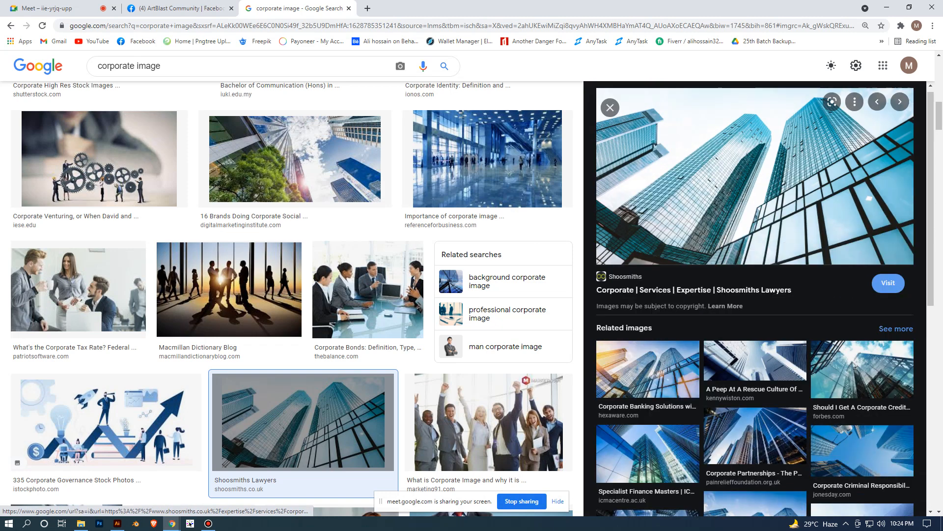
pyautogui.rightClick(727, 193)
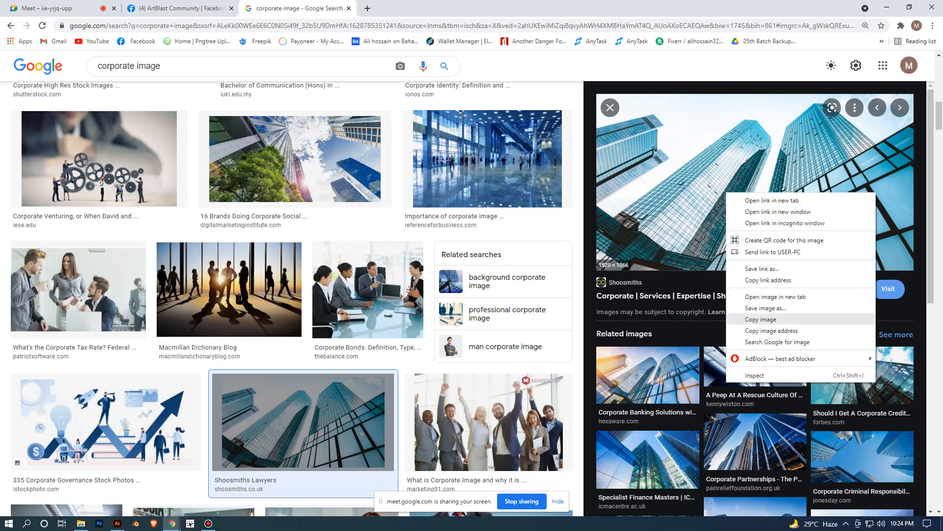
pyautogui.click(766, 308)
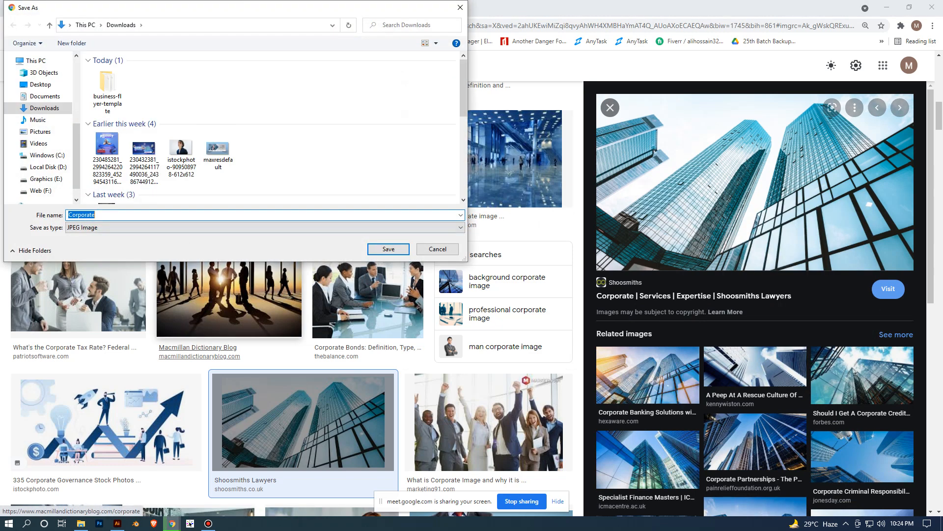
pyautogui.press('Return')
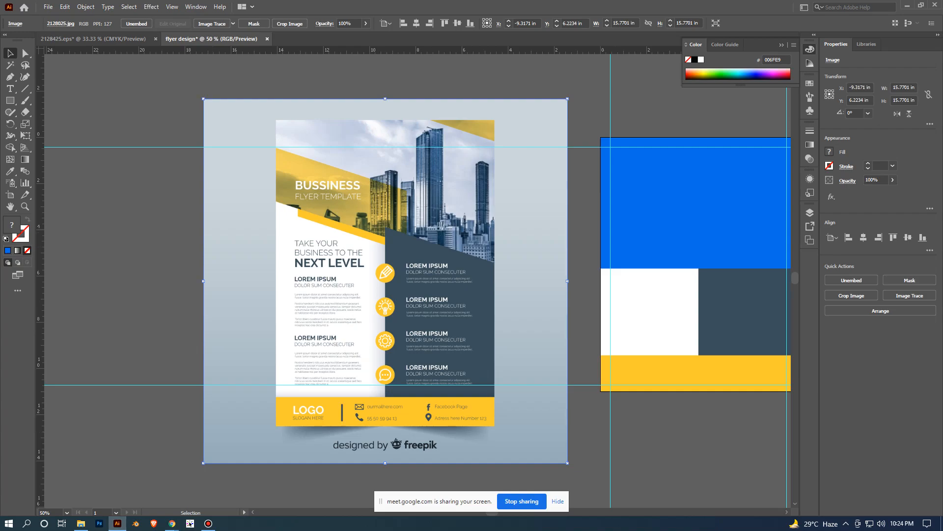
# - Place the Corporate image from the Downloads folder into the Illustrator flyer document and embed it
pyautogui.click(81, 523)
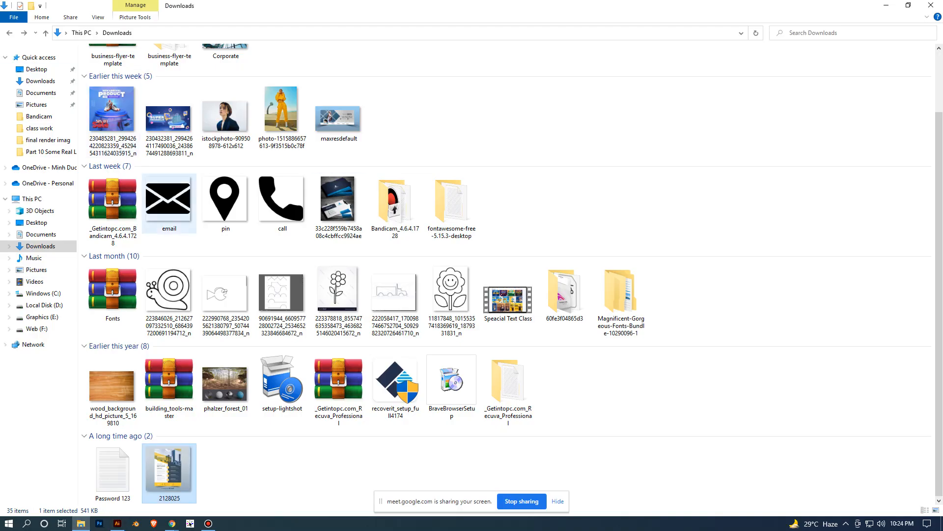
pyautogui.scroll(1, 224, 206)
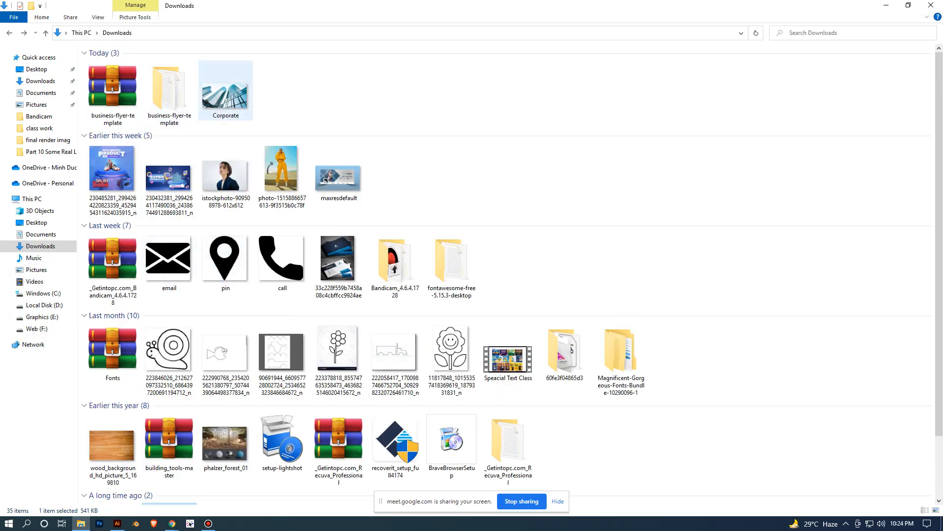
pyautogui.moveTo(226, 96); pyautogui.dragTo(378, 148)
pyautogui.scroll(-4, 590, 251)
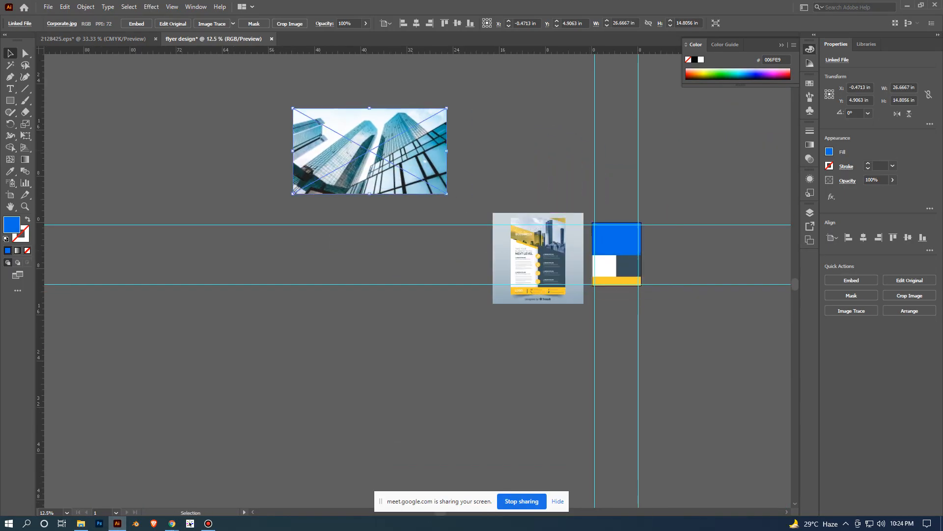
pyautogui.click(137, 23)
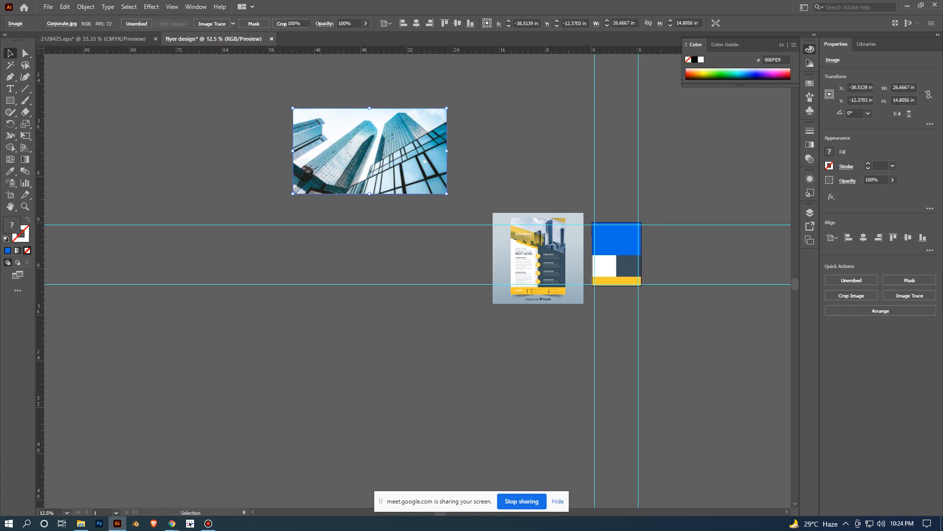
pyautogui.hotkey('ctrl', 'shift', 'a')
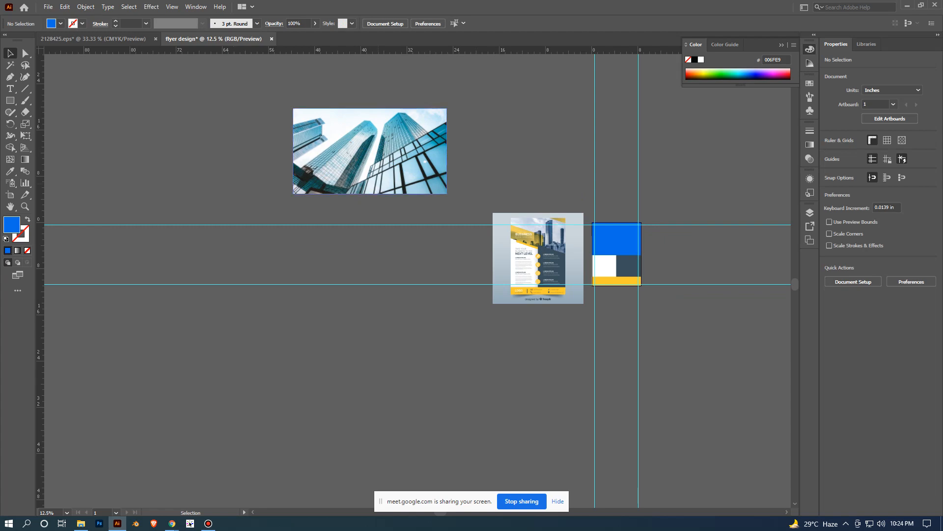
# - Move the skyscraper photo above the flyer artboard and scale it proportionally to about 12.5 x 6.94 in
pyautogui.scroll(2, 371, 224)
pyautogui.moveTo(615, 203); pyautogui.dragTo(442, 240)
pyautogui.scroll(-1, 396, 224)
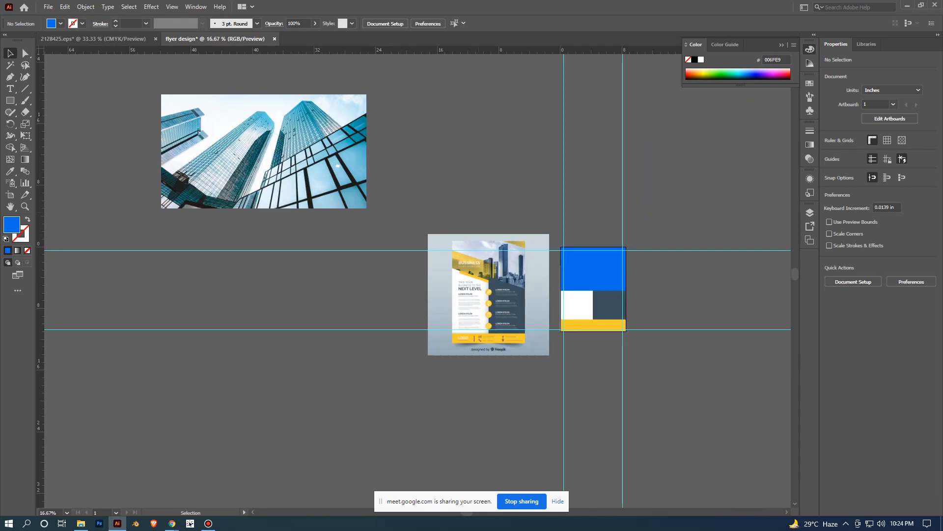
pyautogui.scroll(3, 605, 254)
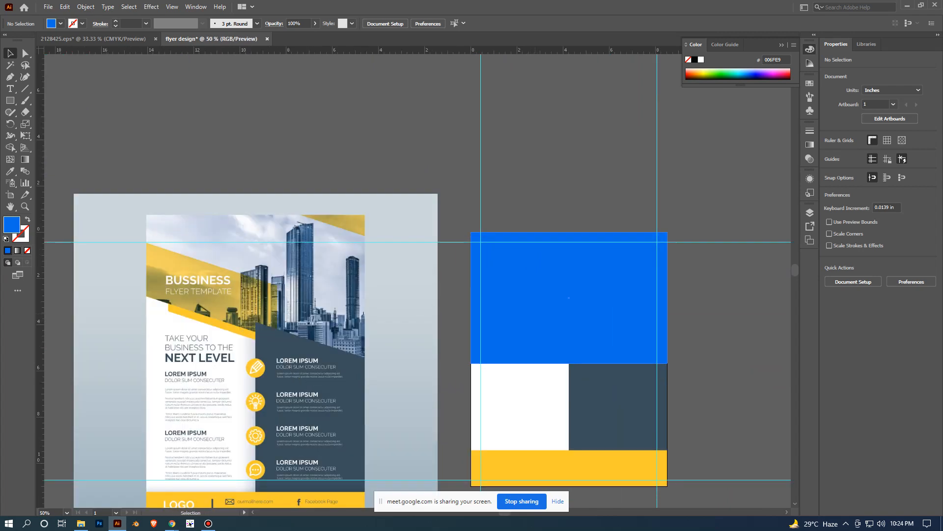
pyautogui.click(525, 290)
pyautogui.hotkey('ctrl', 'shift', 'a')
pyautogui.scroll(1, 526, 290)
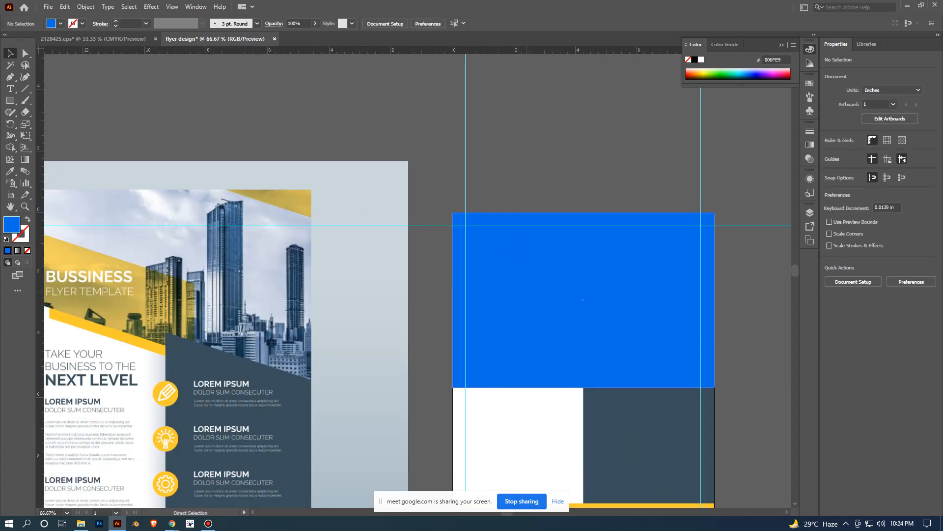
pyautogui.scroll(-4, 464, 337)
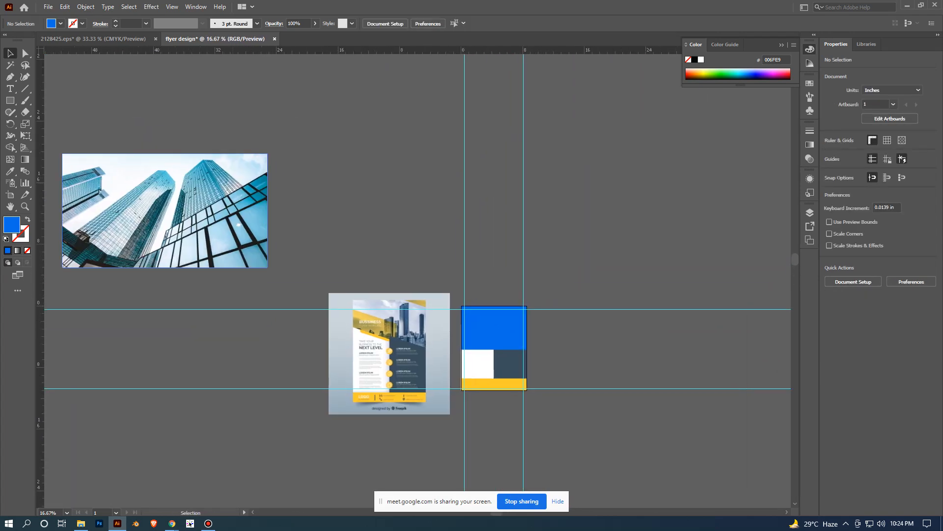
pyautogui.moveTo(244, 173); pyautogui.dragTo(643, 182)
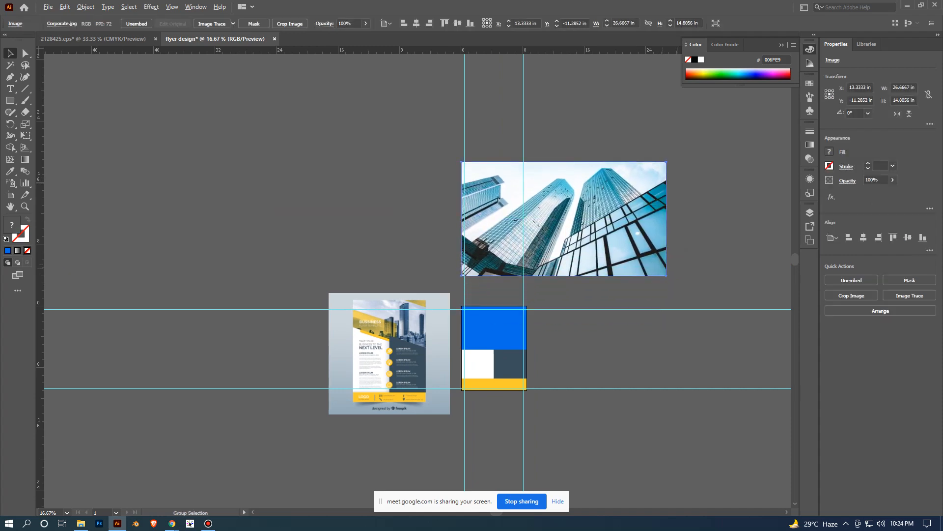
pyautogui.scroll(2, 663, 268)
pyautogui.moveTo(663, 268); pyautogui.dragTo(583, 324)
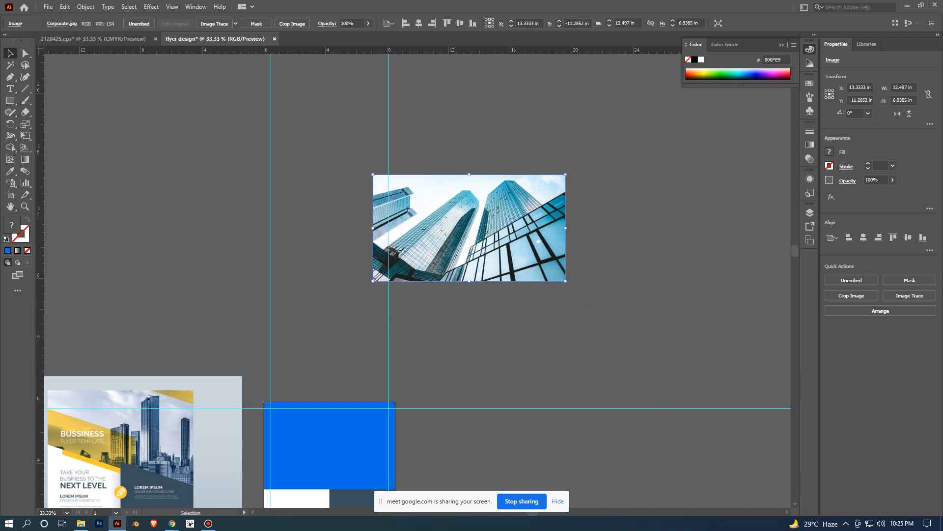
# - Move the skyscraper photo down onto the flyer artboard so that it covers the blue header rectangle
pyautogui.click(512, 359)
pyautogui.scroll(1, 512, 359)
pyautogui.moveTo(513, 359); pyautogui.dragTo(649, 334)
pyautogui.moveTo(644, 138); pyautogui.dragTo(507, 344)
pyautogui.scroll(-1, 660, 341)
pyautogui.moveTo(660, 341); pyautogui.dragTo(794, 160)
pyautogui.scroll(1, 725, 178)
pyautogui.moveTo(703, 175); pyautogui.dragTo(633, 280)
pyautogui.click(705, 328)
pyautogui.scroll(1, 705, 328)
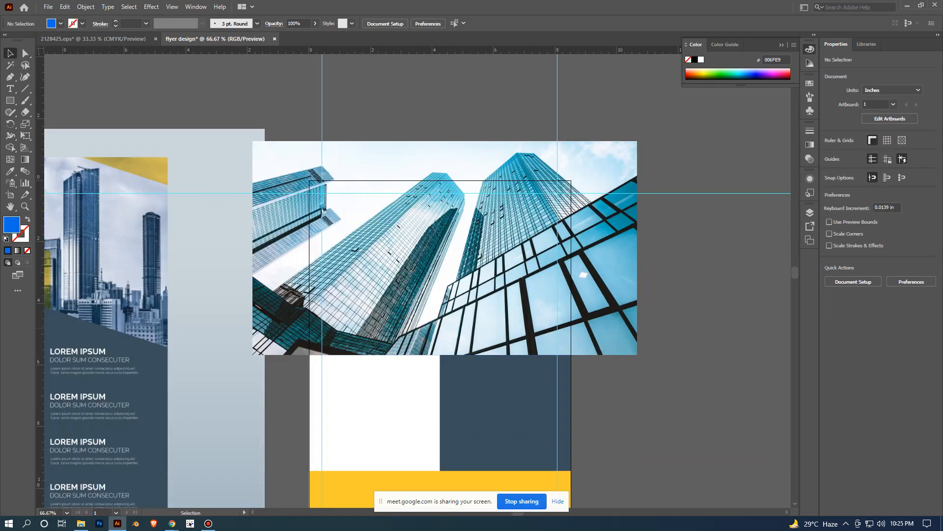
# - Move the reference flyer image farther left, away from the artboard, to about X -21 in
pyautogui.moveTo(363, 328); pyautogui.dragTo(666, 277)
pyautogui.scroll(-2, 665, 277)
pyautogui.moveTo(484, 272); pyautogui.dragTo(304, 262)
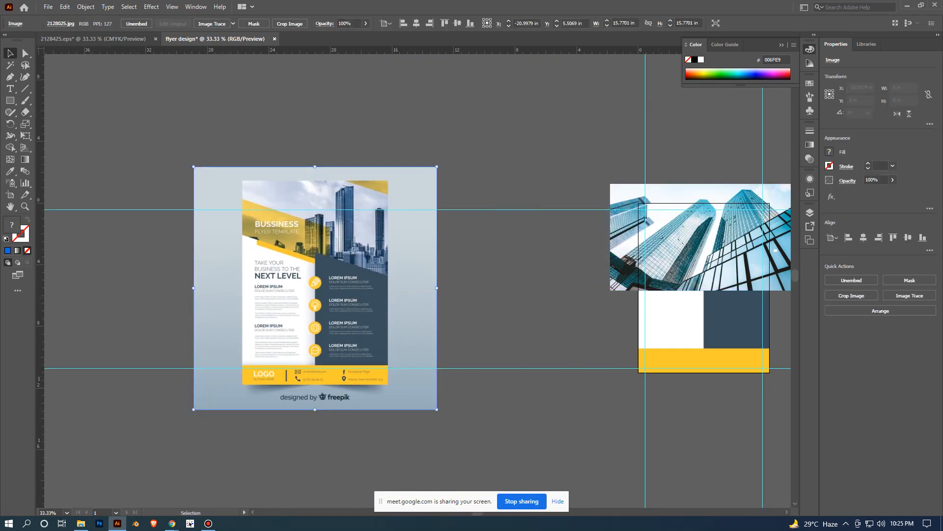
pyautogui.click(606, 336)
pyautogui.scroll(1, 605, 336)
pyautogui.moveTo(605, 336); pyautogui.dragTo(298, 356)
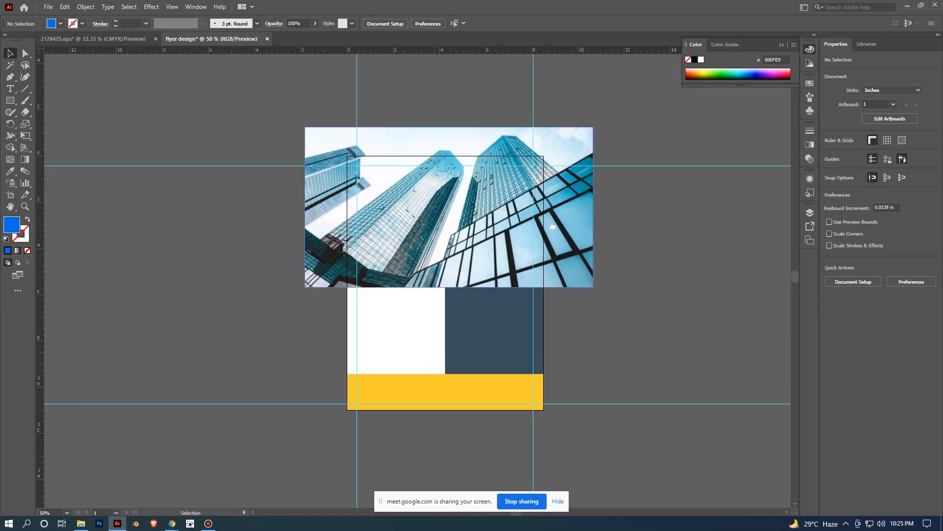
# - Scale the skyscraper photo to about 9.03 x 5.01 in and position it over the blue header at about X 4.14, Y 2.64 in
pyautogui.moveTo(449, 236); pyautogui.dragTo(457, 217)
pyautogui.click(654, 295)
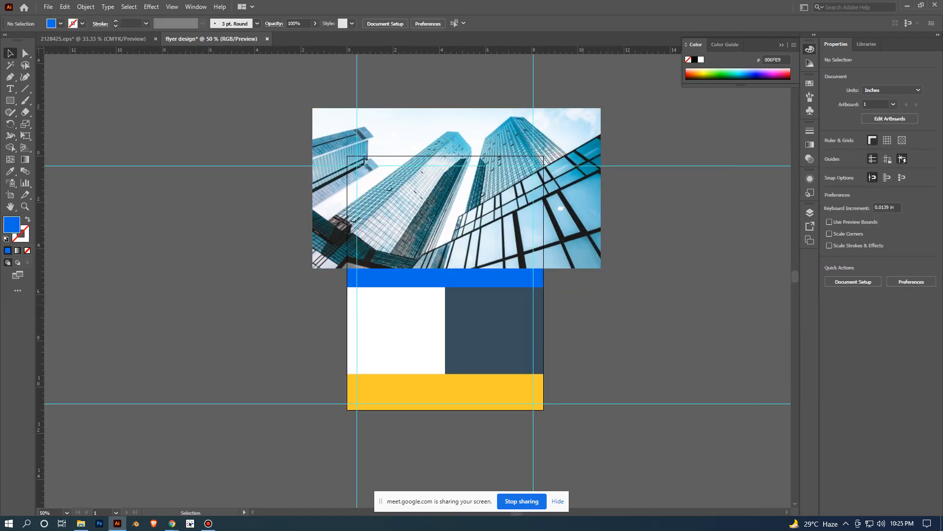
pyautogui.scroll(2, 607, 306)
pyautogui.moveTo(608, 305); pyautogui.dragTo(581, 446)
pyautogui.scroll(-1, 596, 368)
pyautogui.click(561, 383)
pyautogui.moveTo(597, 404); pyautogui.dragTo(537, 372)
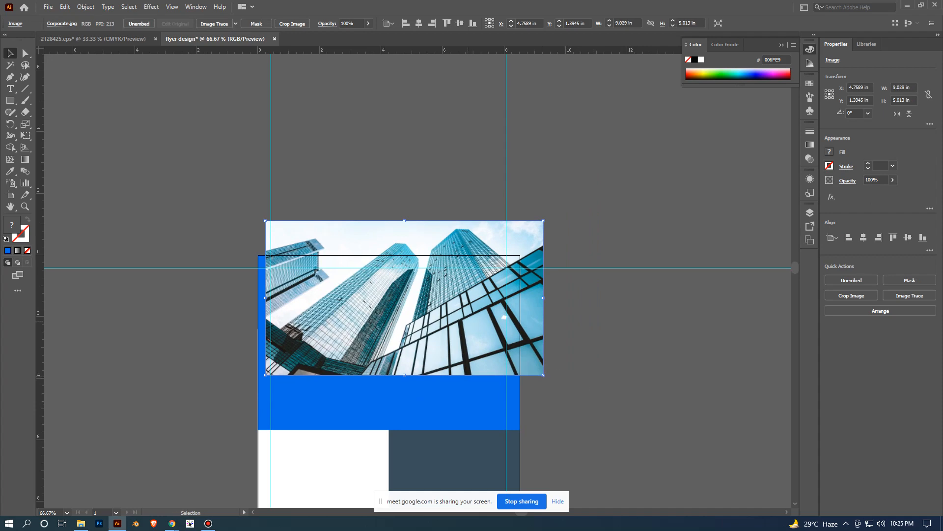
pyautogui.moveTo(469, 321); pyautogui.dragTo(449, 359)
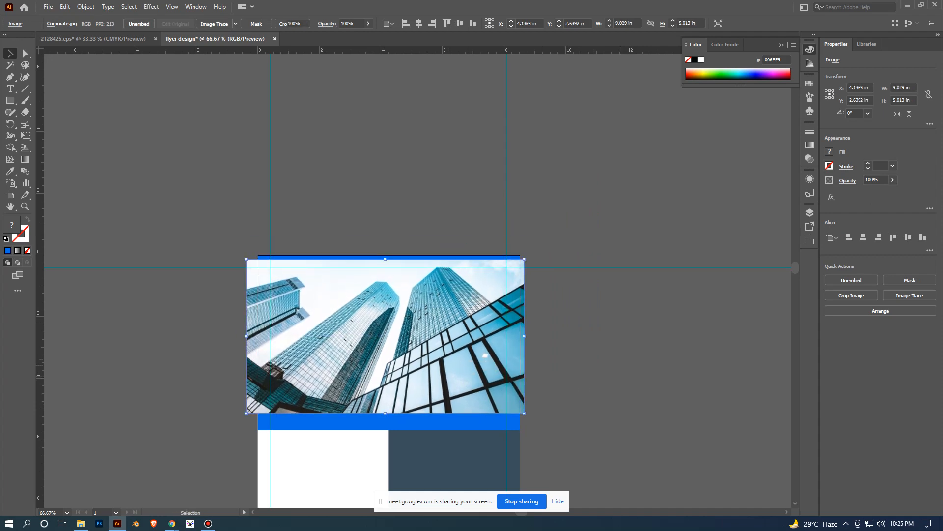
pyautogui.click(620, 366)
# - Select the blue header rectangle behind the skyscraper photo
pyautogui.scroll(1, 620, 366)
pyautogui.scroll(-2, 621, 366)
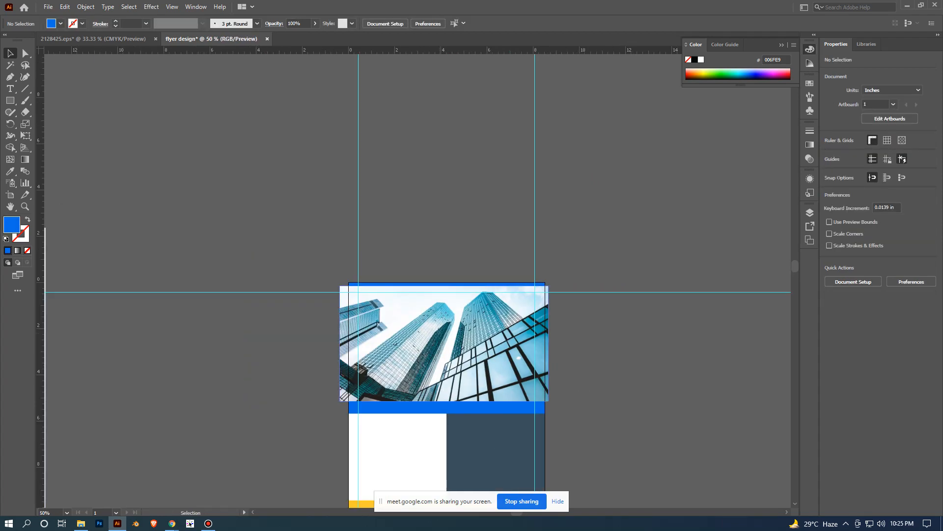
pyautogui.scroll(1, 621, 366)
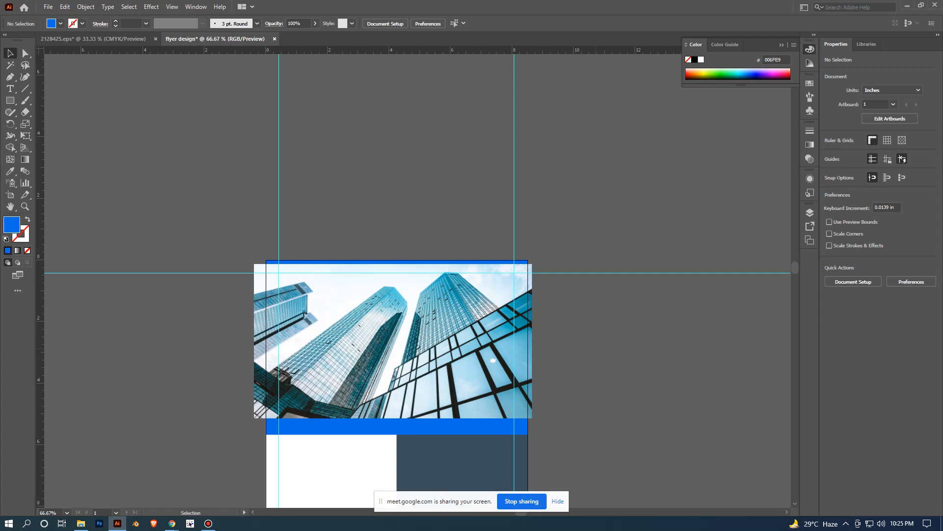
pyautogui.scroll(-3, 418, 280)
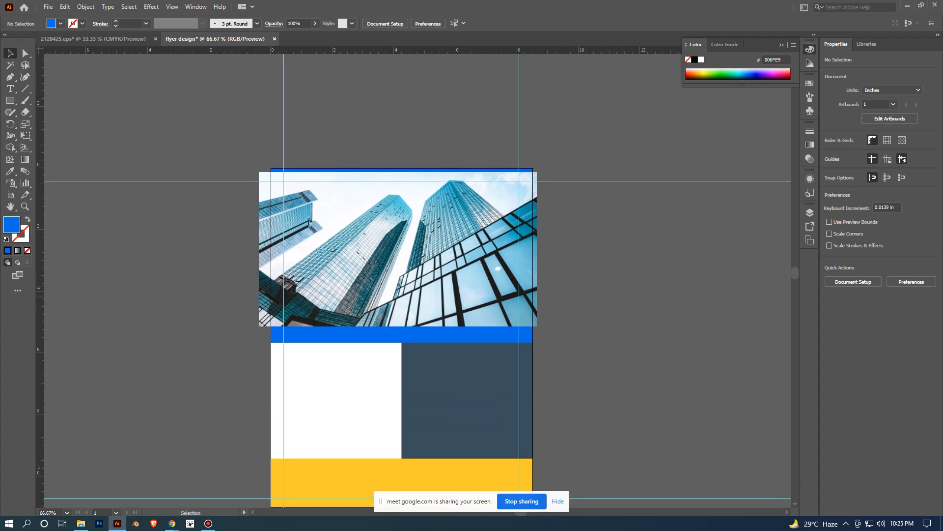
pyautogui.scroll(1, 414, 294)
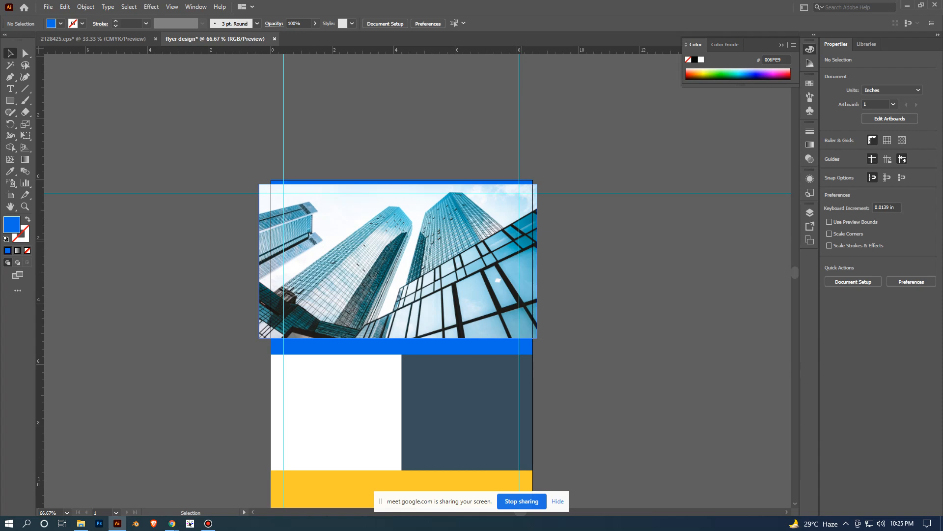
pyautogui.scroll(1, 476, 260)
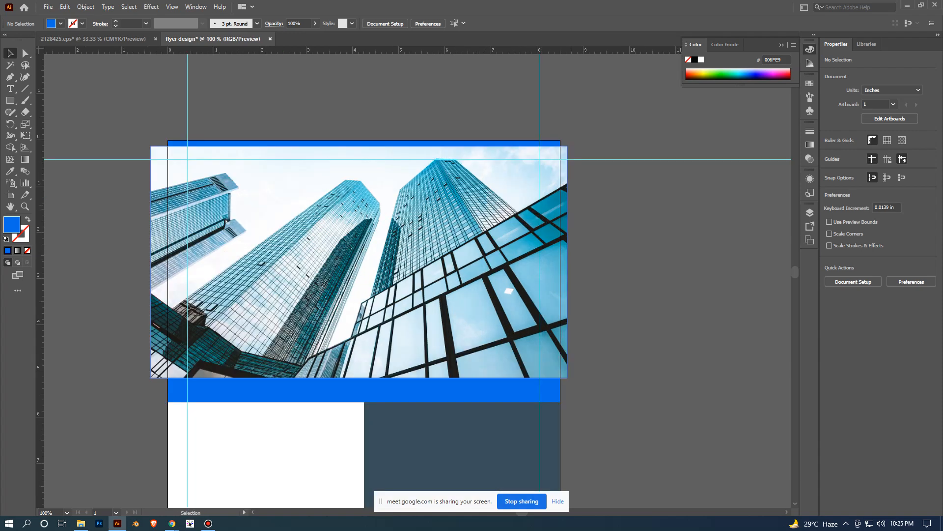
pyautogui.scroll(-1, 596, 216)
pyautogui.scroll(1, 417, 339)
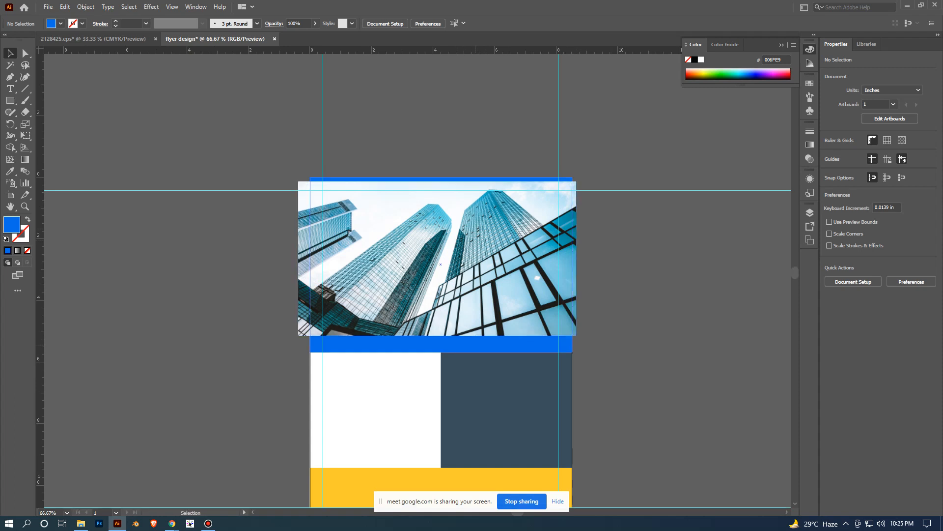
pyautogui.click(462, 345)
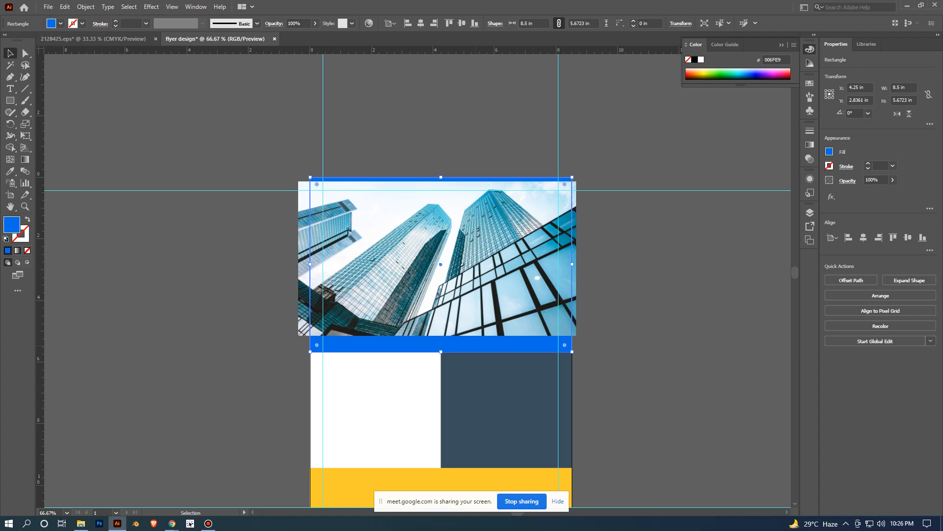
# - Bring the blue header rectangle to the front, above the skyscraper photo
pyautogui.rightClick(475, 117)
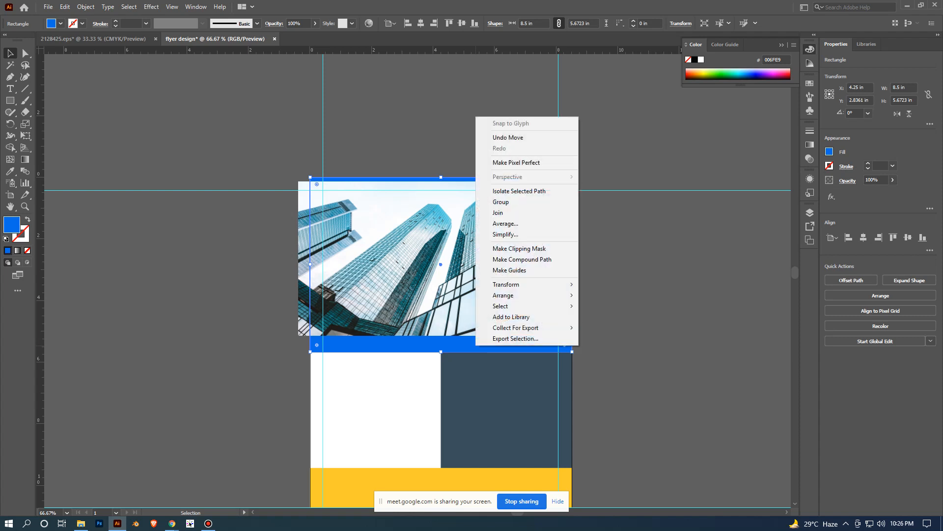
pyautogui.moveTo(503, 295)
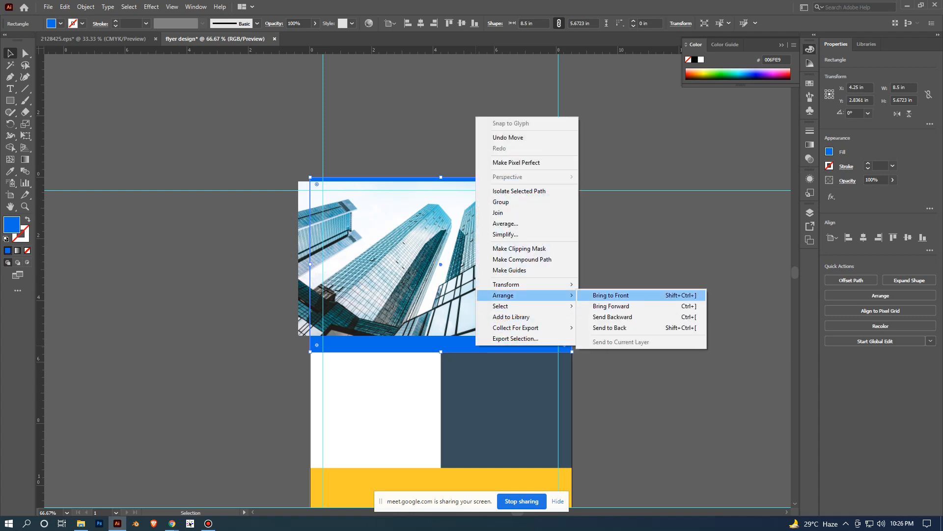
pyautogui.click(621, 295)
pyautogui.click(656, 283)
pyautogui.scroll(1, 656, 282)
pyautogui.click(484, 291)
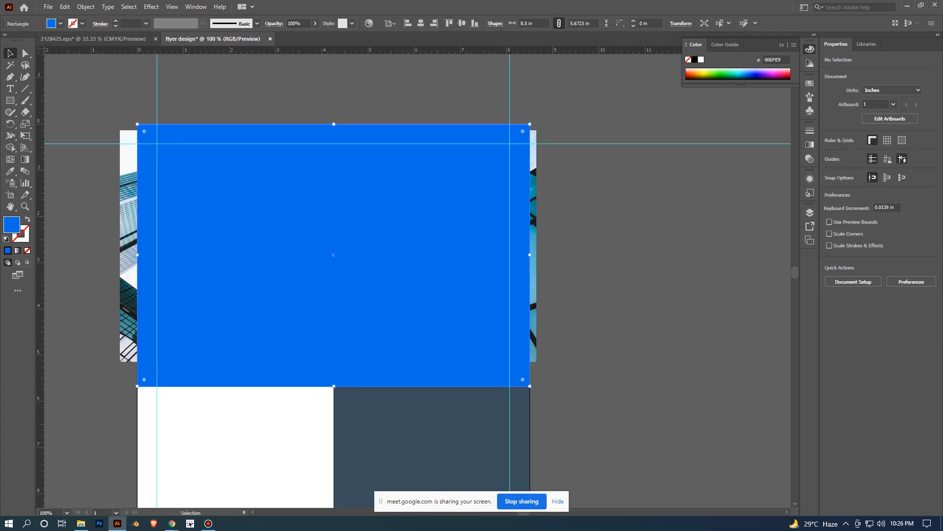
pyautogui.moveTo(643, 300); pyautogui.dragTo(723, 283)
pyautogui.scroll(-1, 723, 283)
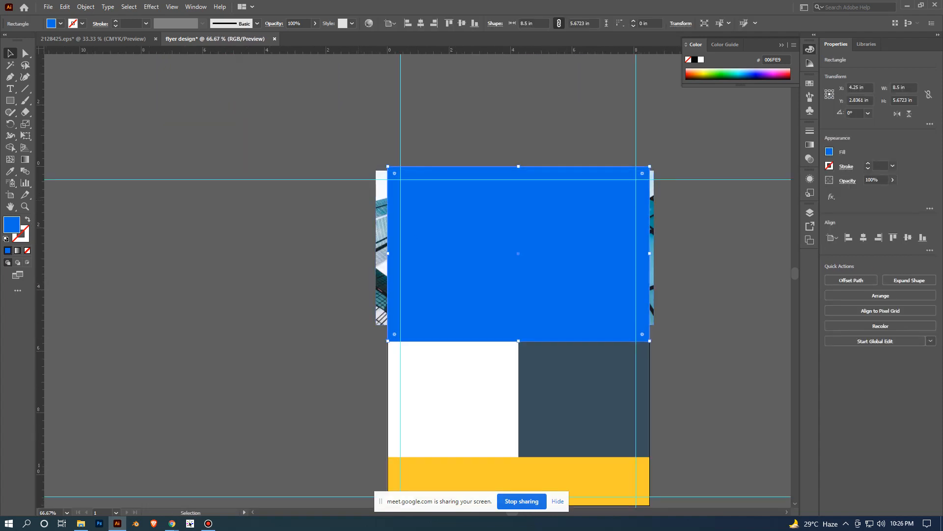
# - Enlarge the skyscraper photo to about 10.53 x 5.85 in and shift it down to about Y 2.84 in behind the blue header rectangle
pyautogui.click(381, 317)
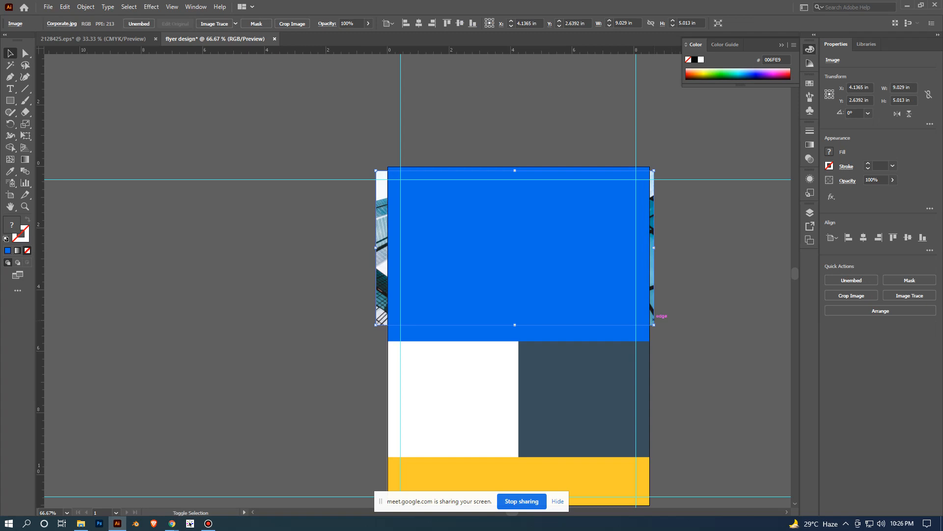
pyautogui.moveTo(653, 318); pyautogui.dragTo(667, 331)
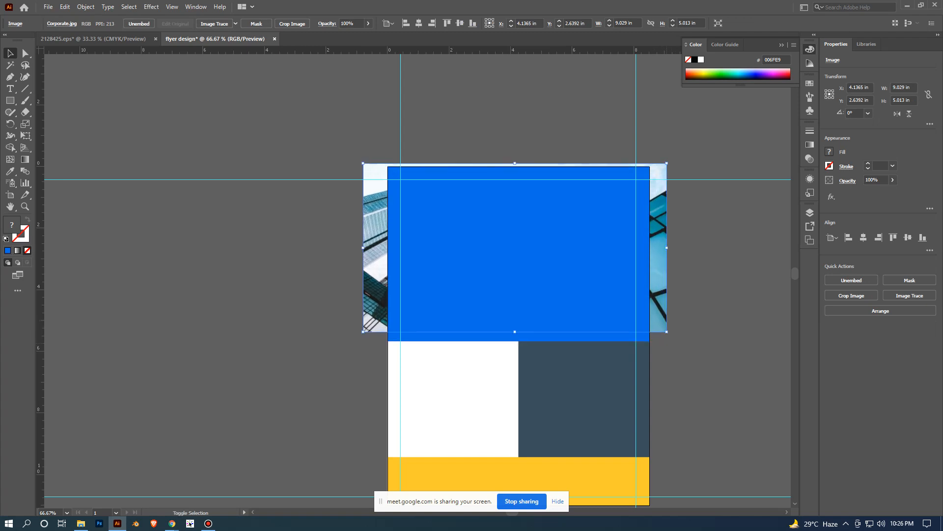
pyautogui.moveTo(515, 331); pyautogui.dragTo(514, 340)
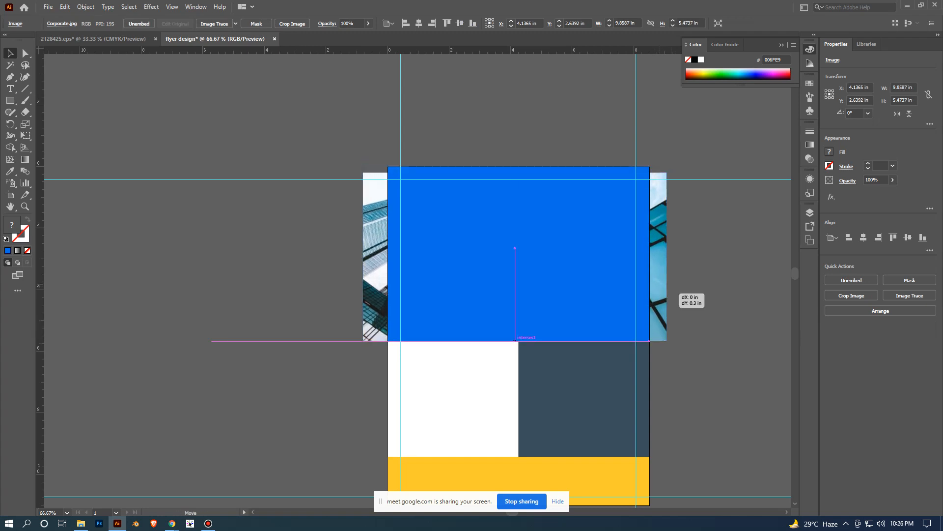
pyautogui.moveTo(660, 285); pyautogui.dragTo(660, 276)
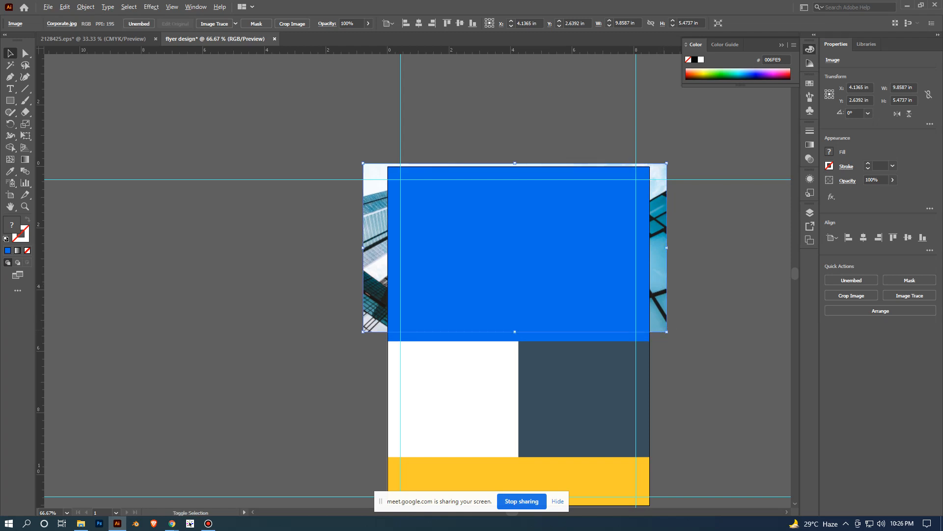
pyautogui.moveTo(667, 332); pyautogui.dragTo(677, 338)
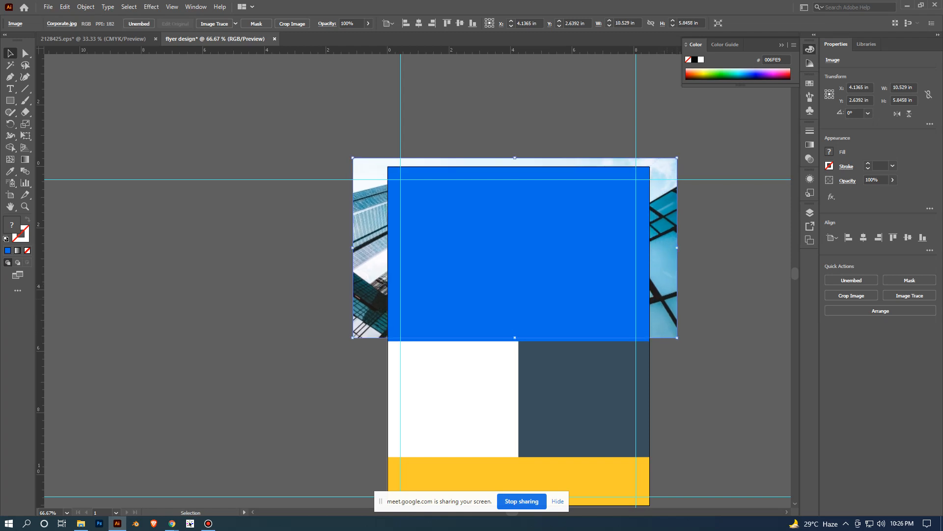
pyautogui.moveTo(674, 294); pyautogui.dragTo(675, 298)
# - Select the blue rectangle together with the skyscraper photo and make a clipping mask from them
pyautogui.click(311, 89)
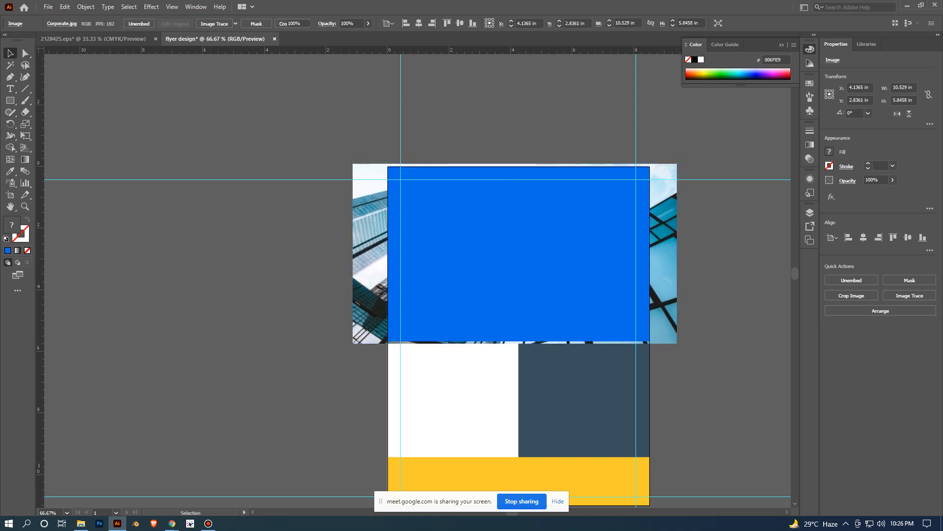
pyautogui.moveTo(418, 223); pyautogui.dragTo(417, 224)
pyautogui.rightClick(499, 118)
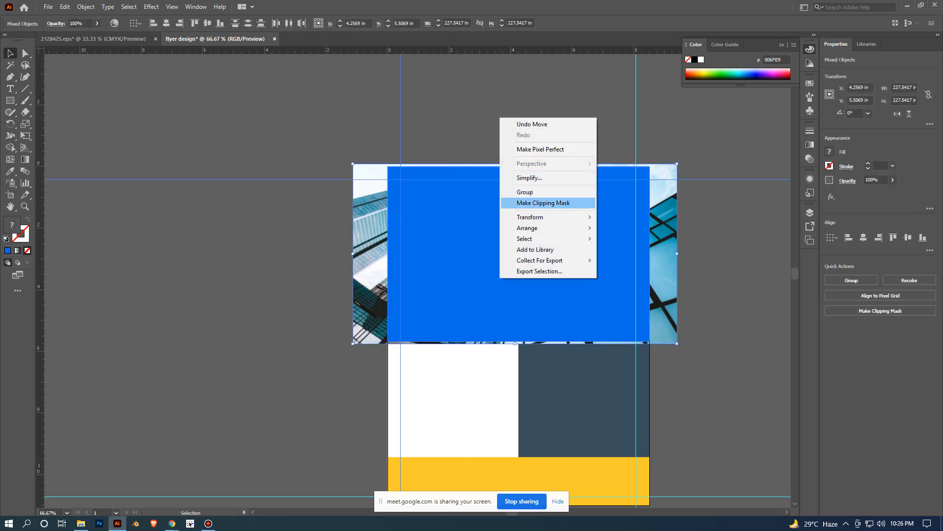
pyautogui.click(542, 202)
pyautogui.scroll(2, 651, 295)
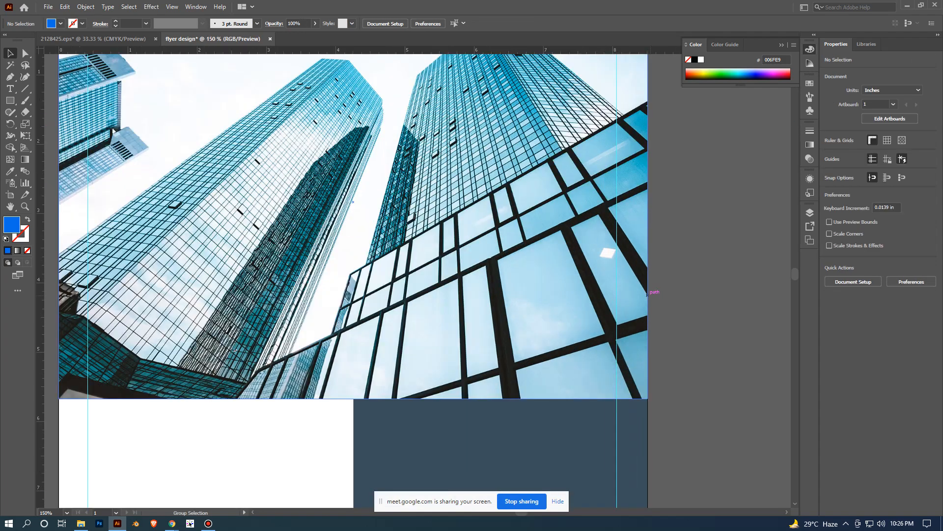
pyautogui.scroll(-3, 675, 298)
pyautogui.click(633, 301)
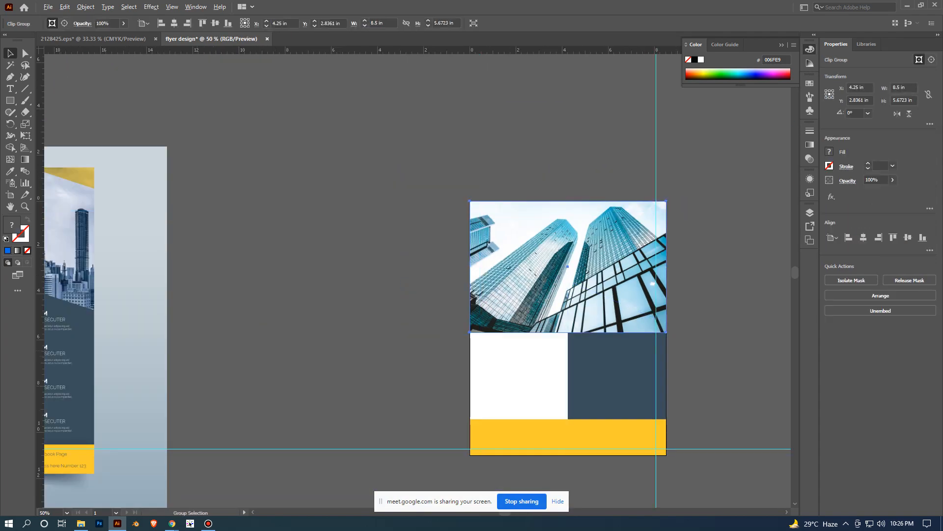
pyautogui.keyDown('alt'); pyautogui.click(634, 300); pyautogui.keyUp('alt')
pyautogui.click(749, 337)
pyautogui.scroll(1, 749, 337)
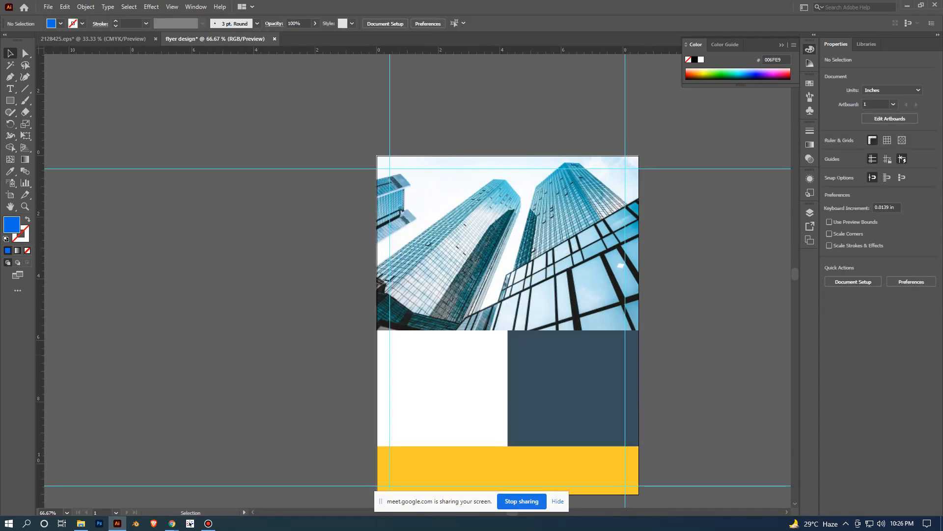
# - Try to bring the white and navy slanted panels to the front together, and undo that change
pyautogui.click(563, 373)
pyautogui.click(469, 374)
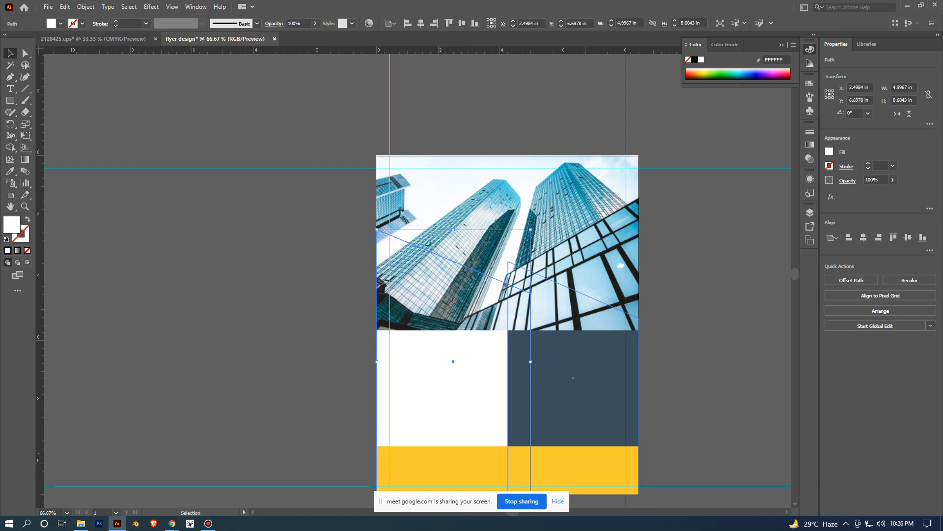
pyautogui.keyDown('shift'); pyautogui.click(570, 384); pyautogui.keyUp('shift')
pyautogui.rightClick(431, 180)
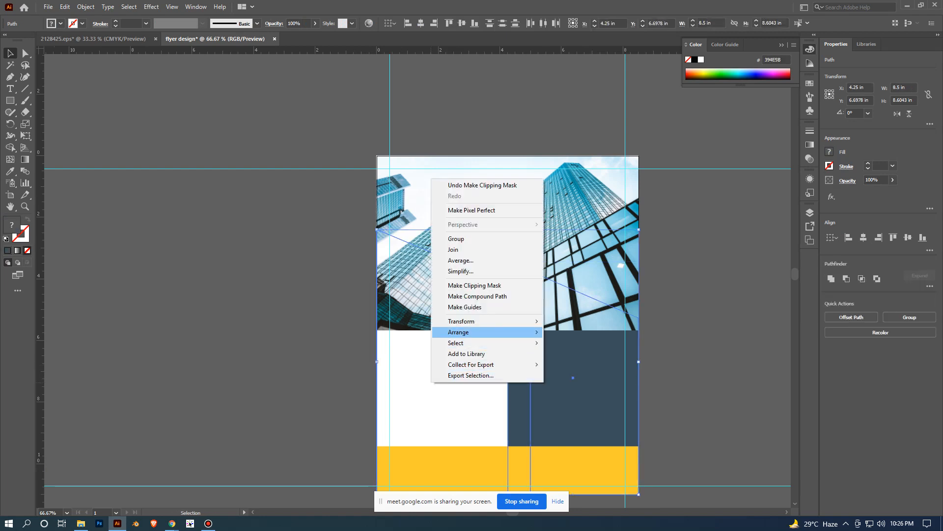
pyautogui.moveTo(482, 333)
pyautogui.click(576, 332)
pyautogui.click(723, 325)
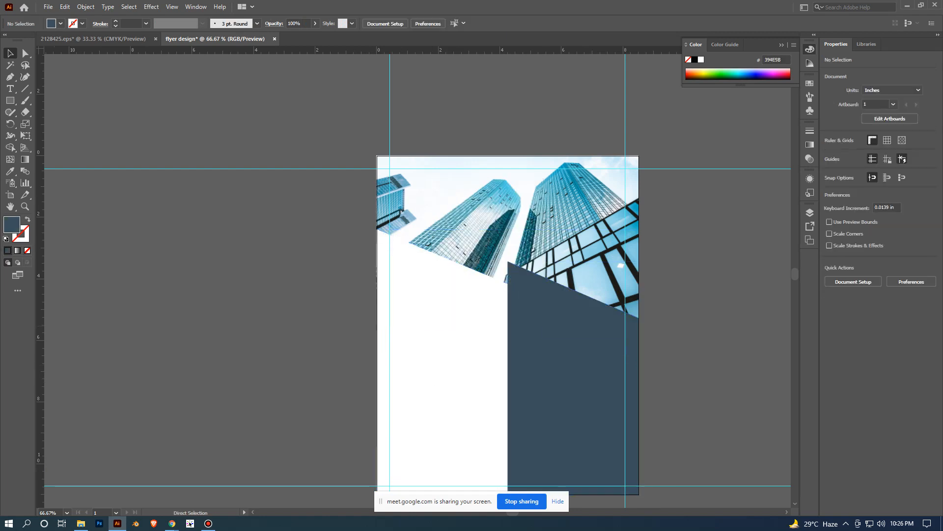
pyautogui.scroll(-1, 722, 325)
pyautogui.moveTo(723, 325); pyautogui.dragTo(645, 226)
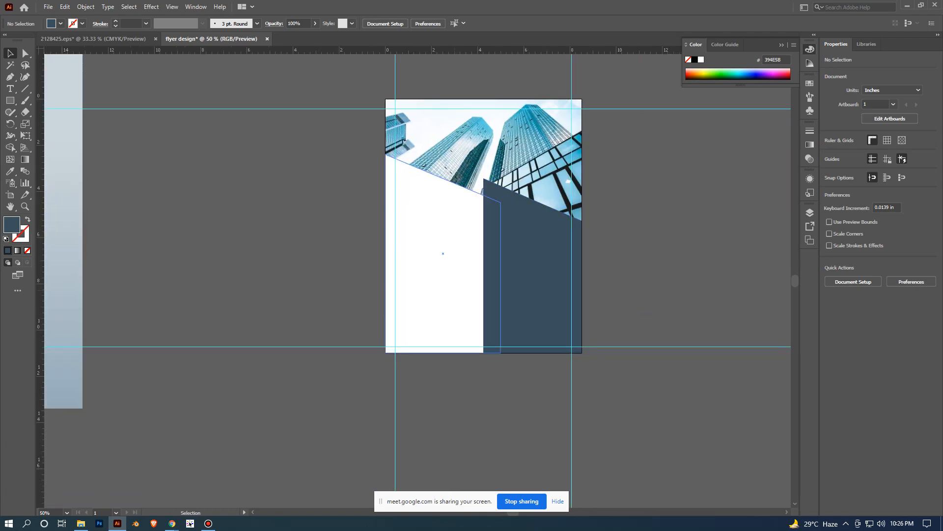
pyautogui.hotkey('ctrl', 'z')
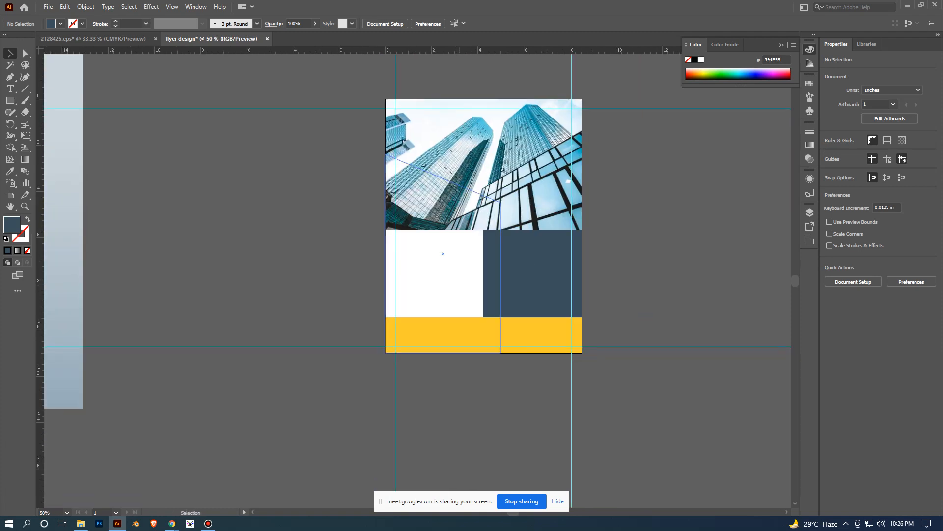
# - Bring the white slanted panel forward two levels in the stacking order
pyautogui.click(441, 290)
pyautogui.rightClick(452, 281)
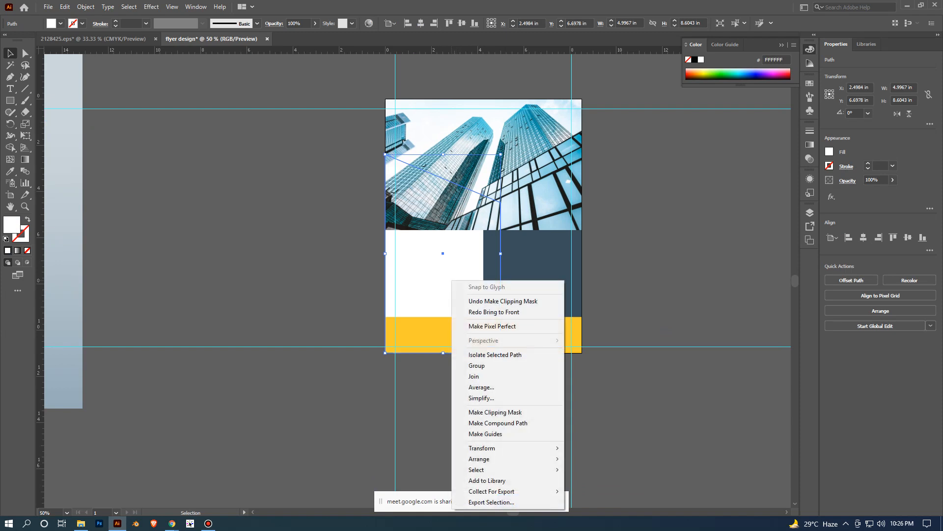
pyautogui.moveTo(486, 458)
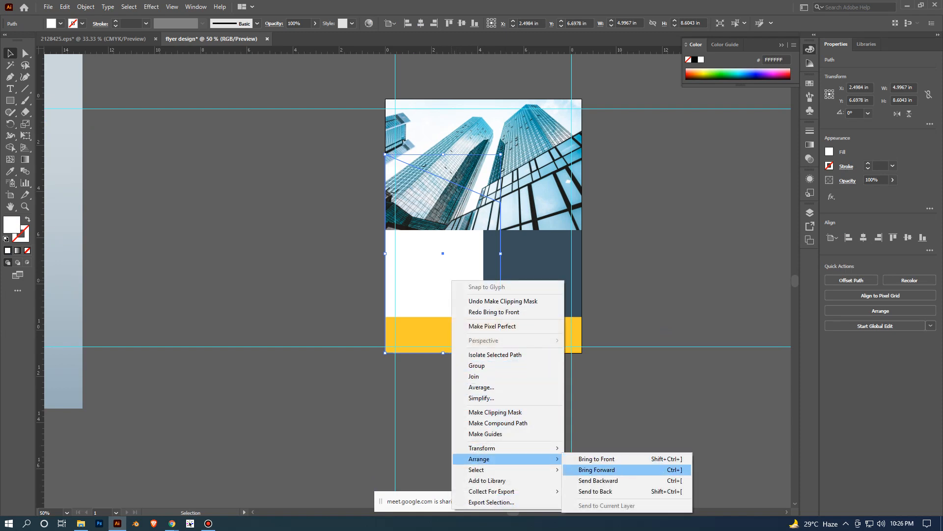
pyautogui.click(597, 470)
pyautogui.rightClick(465, 281)
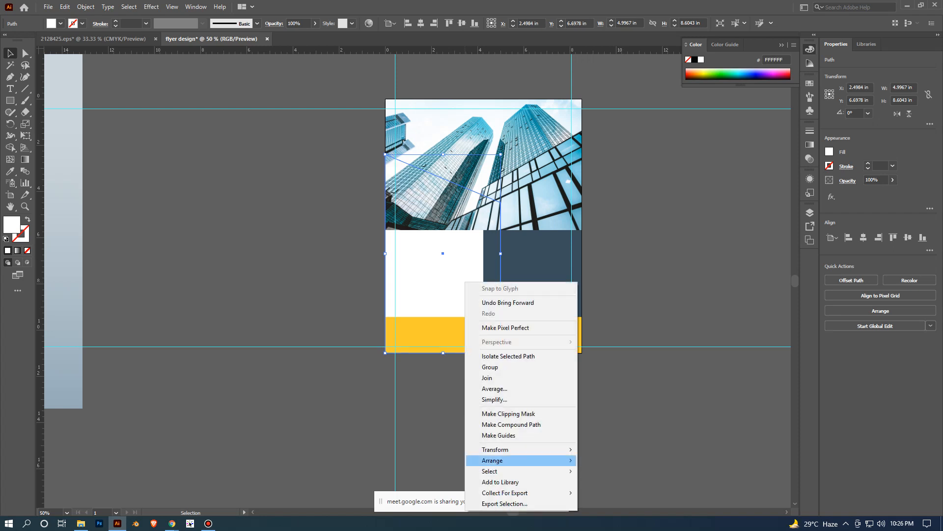
pyautogui.moveTo(491, 460)
pyautogui.click(597, 472)
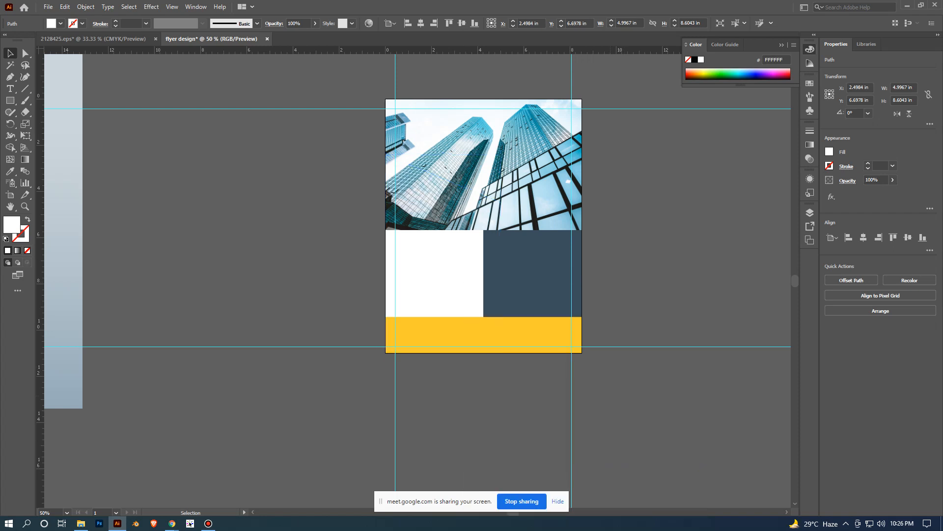
# - Send the clipped skyscraper photo to the back, behind the white, navy and yellow shapes
pyautogui.rightClick(469, 197)
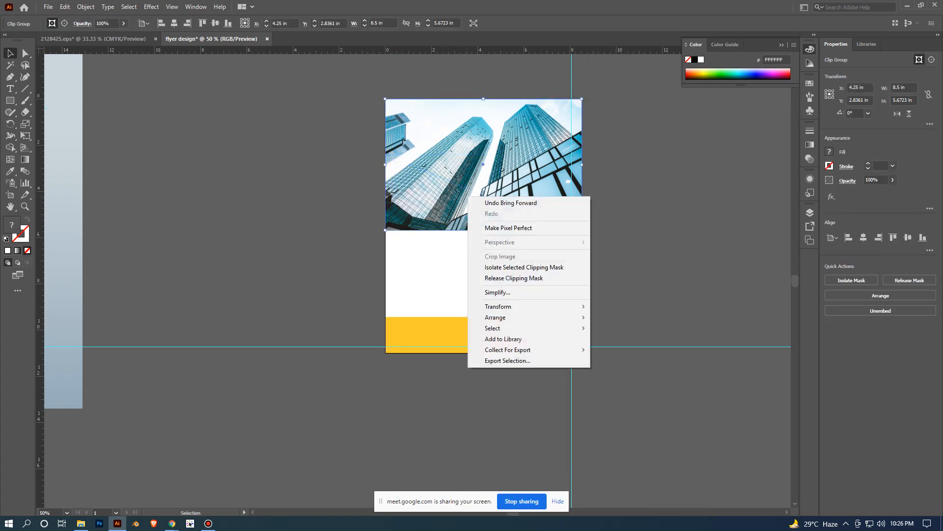
pyautogui.moveTo(497, 317)
pyautogui.click(604, 350)
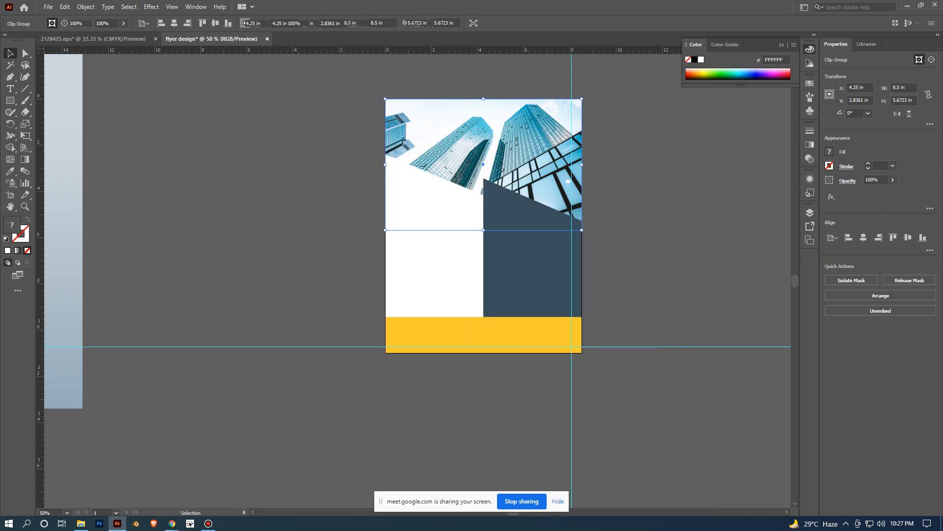
pyautogui.click(649, 241)
# - Move the reference flyer image closer to the artboard, to about X -9.12 in
pyautogui.scroll(-1, 649, 241)
pyautogui.moveTo(641, 248); pyautogui.dragTo(549, 300)
pyautogui.scroll(2, 534, 311)
pyautogui.moveTo(433, 307); pyautogui.dragTo(586, 297)
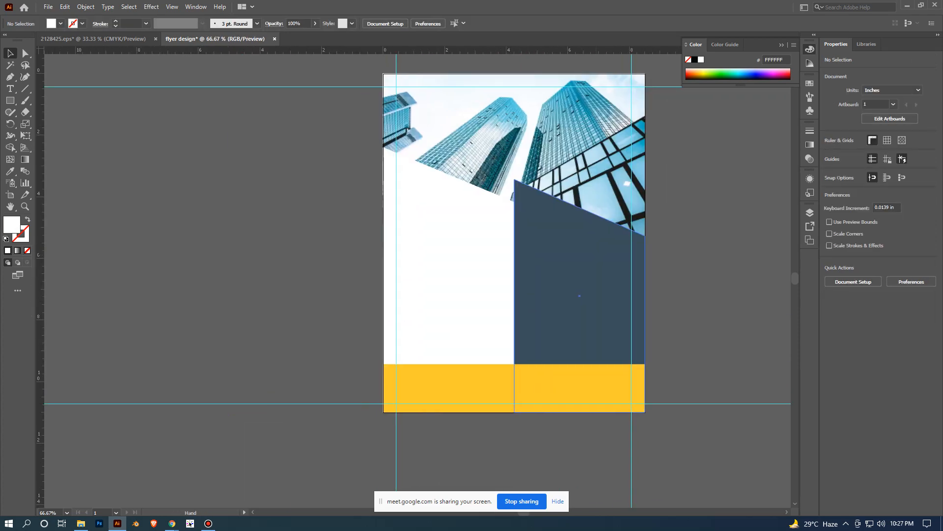
pyautogui.scroll(-1, 534, 153)
pyautogui.scroll(-2, 647, 321)
pyautogui.scroll(2, 632, 272)
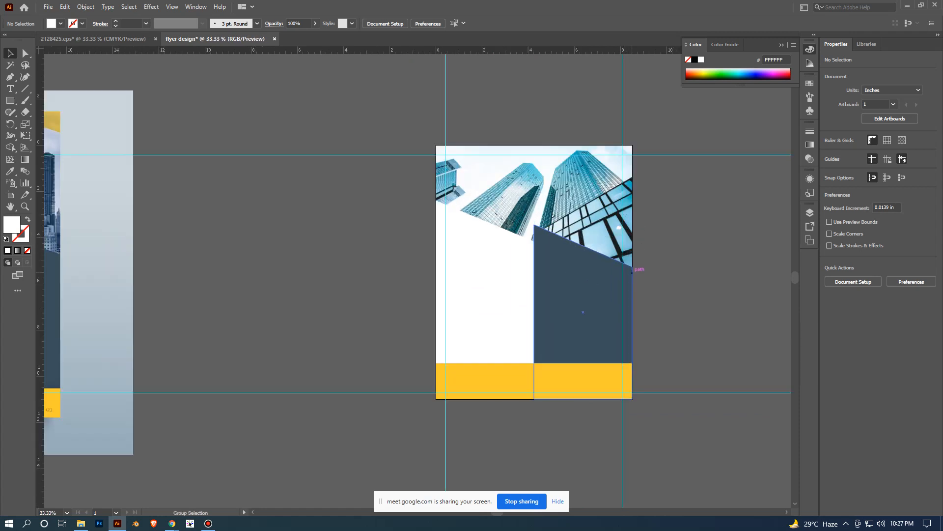
pyautogui.scroll(-2, 578, 214)
pyautogui.moveTo(264, 242); pyautogui.dragTo(378, 244)
pyautogui.scroll(1, 653, 283)
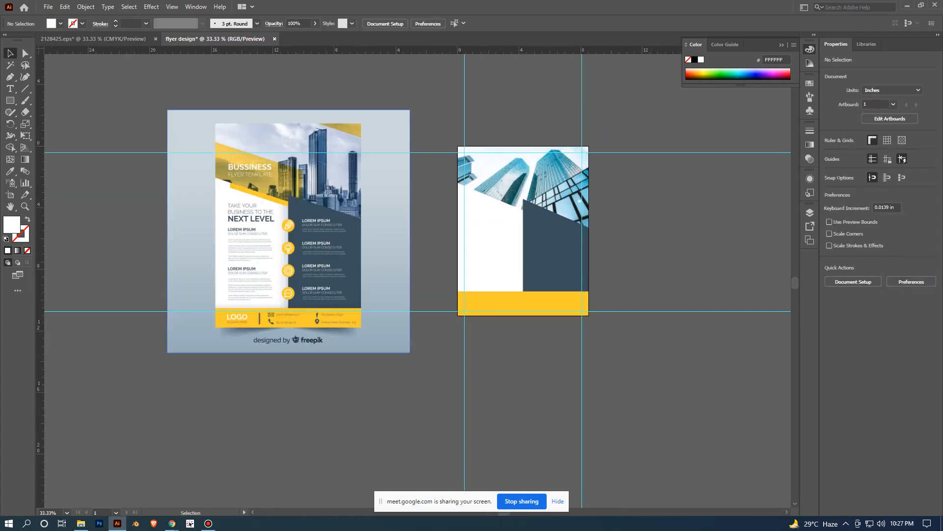
pyautogui.moveTo(326, 231); pyautogui.dragTo(354, 231)
# - Examine the reference flyer's header, slanted yellow bands, text and icons, comparing them with the shapes on the artboard
pyautogui.scroll(2, 672, 247)
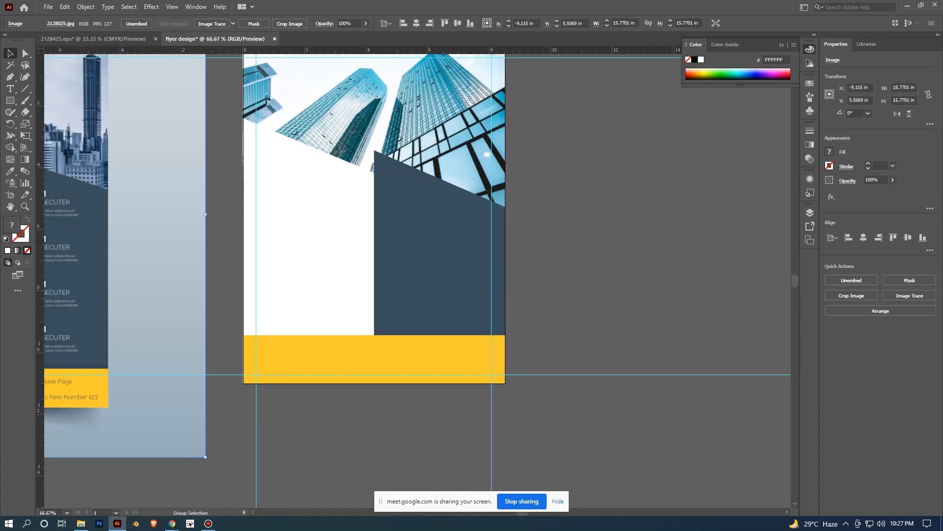
pyautogui.moveTo(583, 233); pyautogui.dragTo(684, 274)
pyautogui.scroll(-1, 684, 274)
pyautogui.moveTo(150, 252); pyautogui.dragTo(249, 377)
pyautogui.scroll(2, 259, 293)
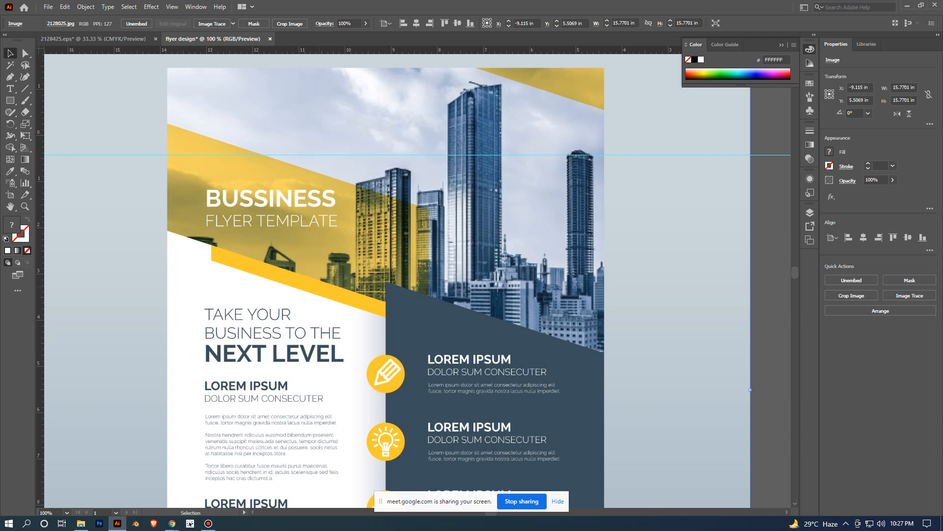
pyautogui.moveTo(249, 377); pyautogui.dragTo(246, 340)
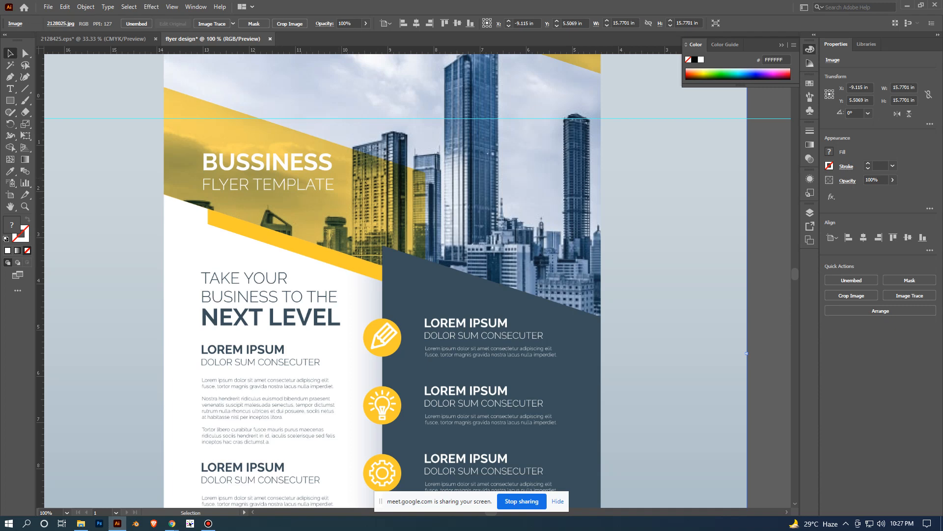
pyautogui.scroll(-2, 385, 196)
pyautogui.moveTo(573, 300); pyautogui.dragTo(427, 261)
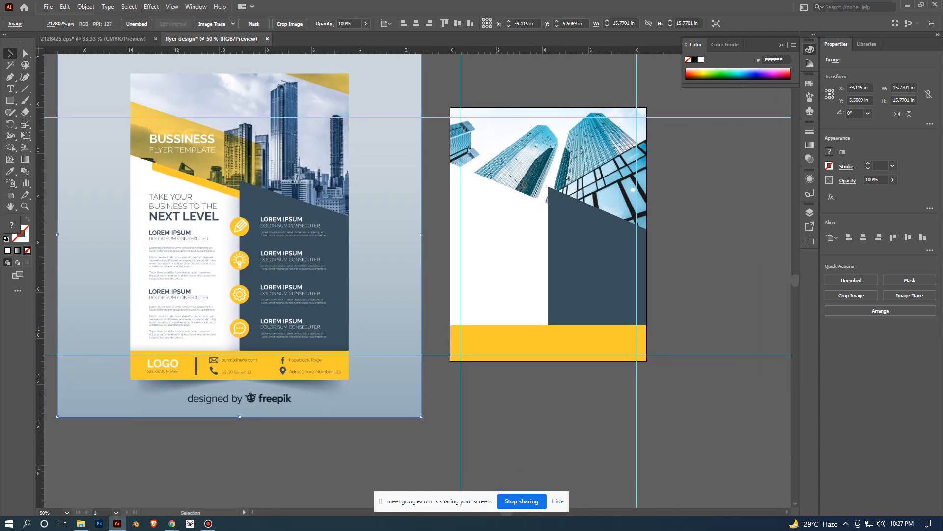
pyautogui.scroll(1, 690, 300)
pyautogui.moveTo(565, 255); pyautogui.dragTo(633, 278)
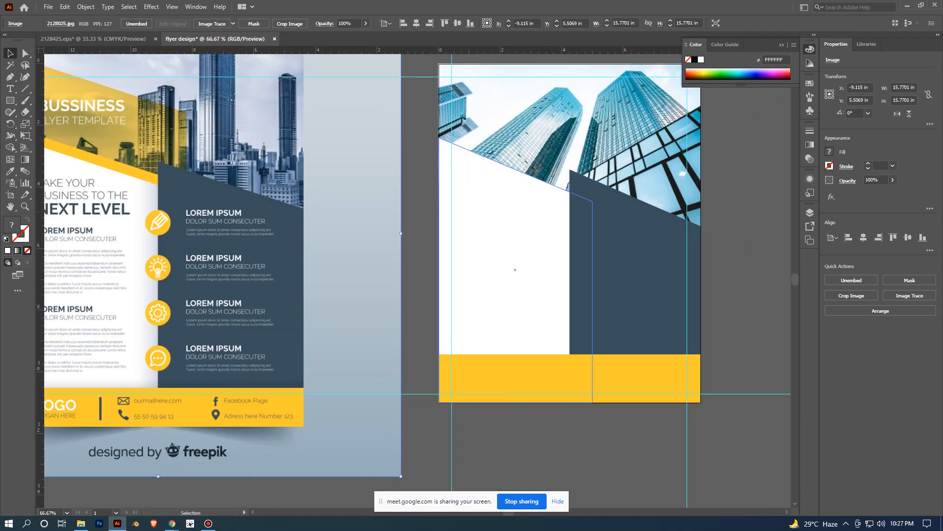
pyautogui.click(516, 273)
pyautogui.click(748, 196)
pyautogui.scroll(-1, 747, 195)
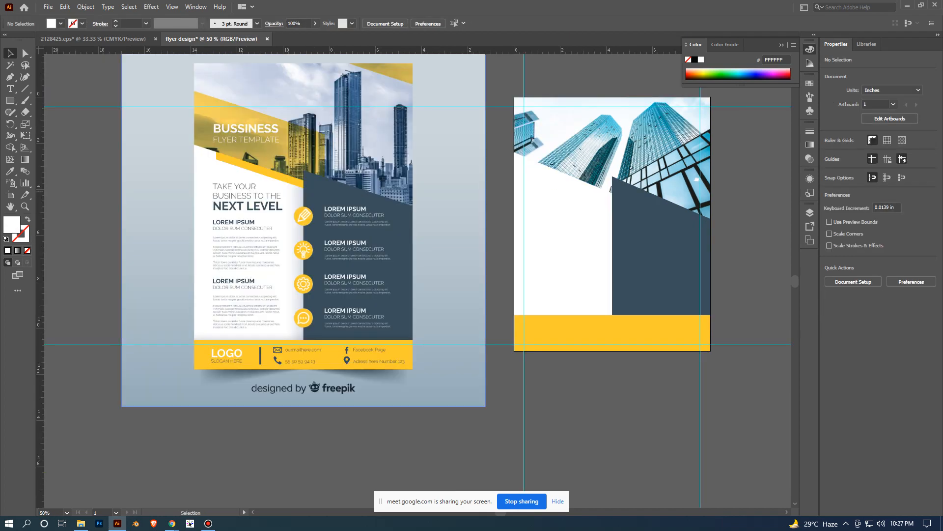
pyautogui.scroll(2, 226, 192)
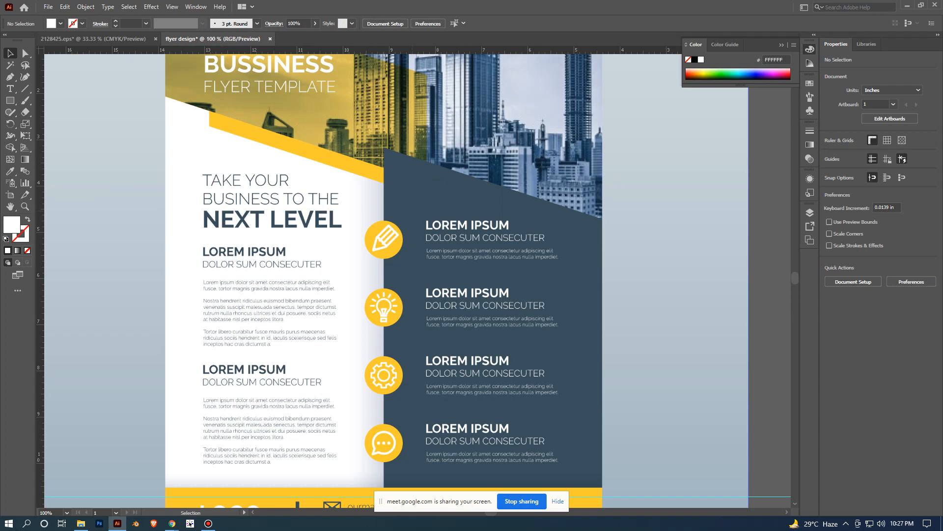
# - Draw a white rectangle about 3.98 in wide across the white and navy panels, then reduce its height to about 0.8 in
pyautogui.scroll(-1, 443, 208)
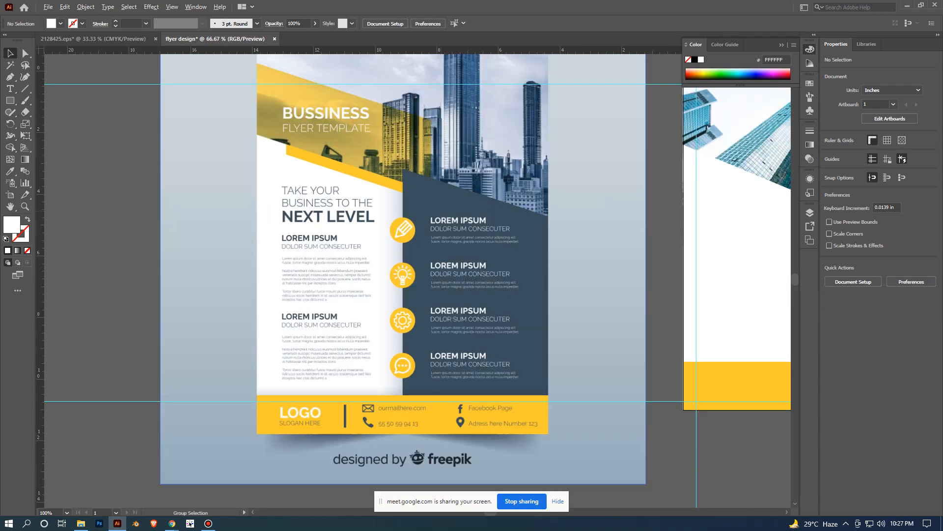
pyautogui.moveTo(649, 243); pyautogui.dragTo(326, 239)
pyautogui.click(11, 101)
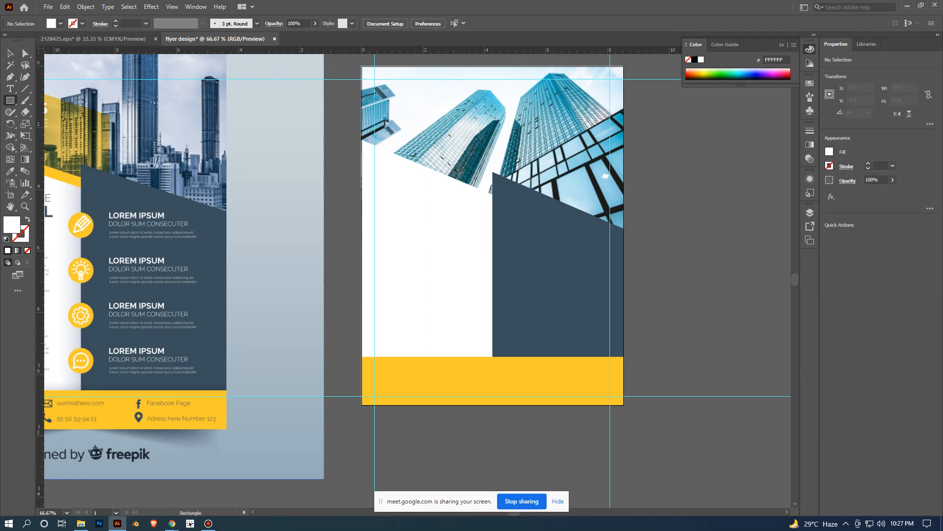
pyautogui.hscroll(-1, 438, 272)
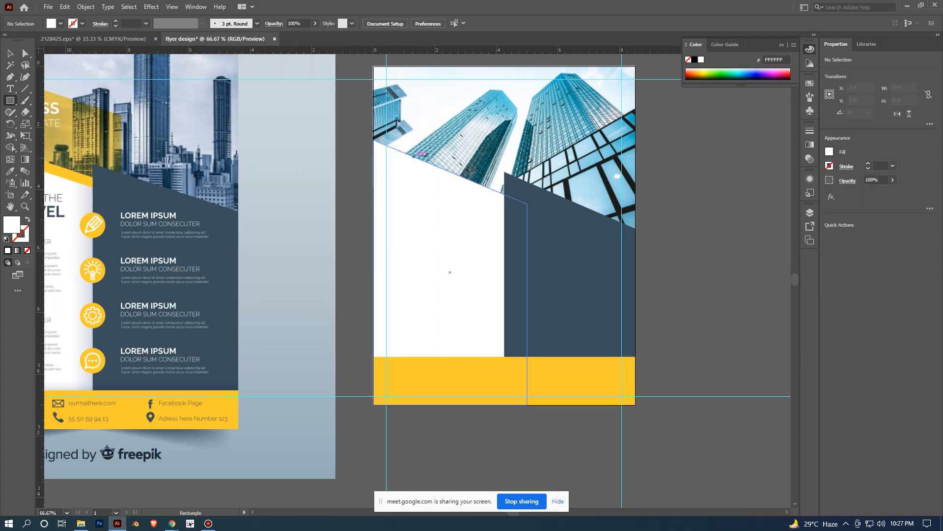
pyautogui.moveTo(414, 157); pyautogui.dragTo(537, 212)
pyautogui.press('v')
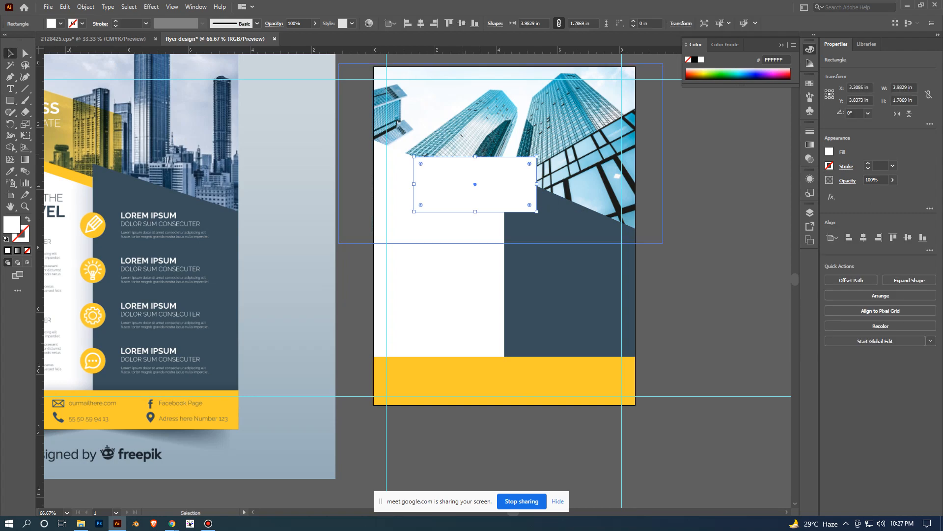
pyautogui.moveTo(475, 157); pyautogui.dragTo(474, 187)
# - Fill the new rectangle with the footer band's yellow and thin it to a bar about 0.34 in high
pyautogui.press('i')
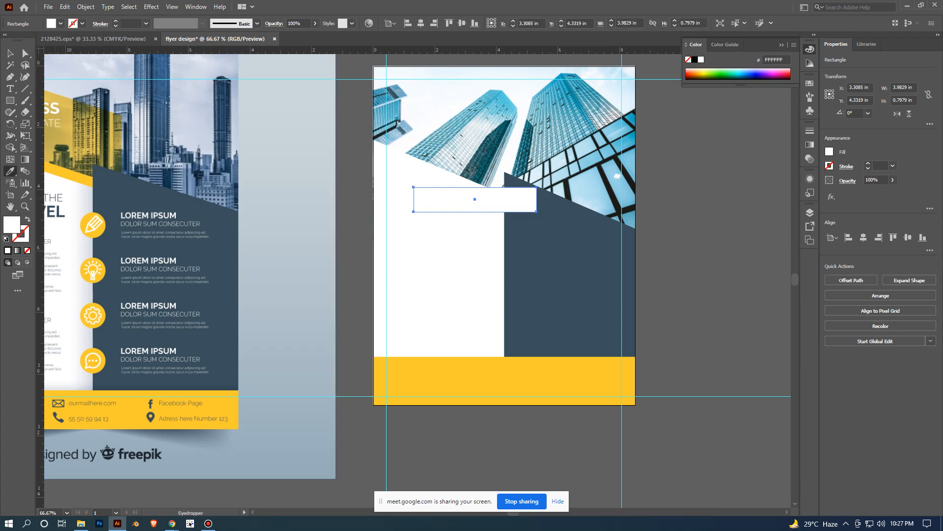
pyautogui.click(501, 381)
pyautogui.press('v')
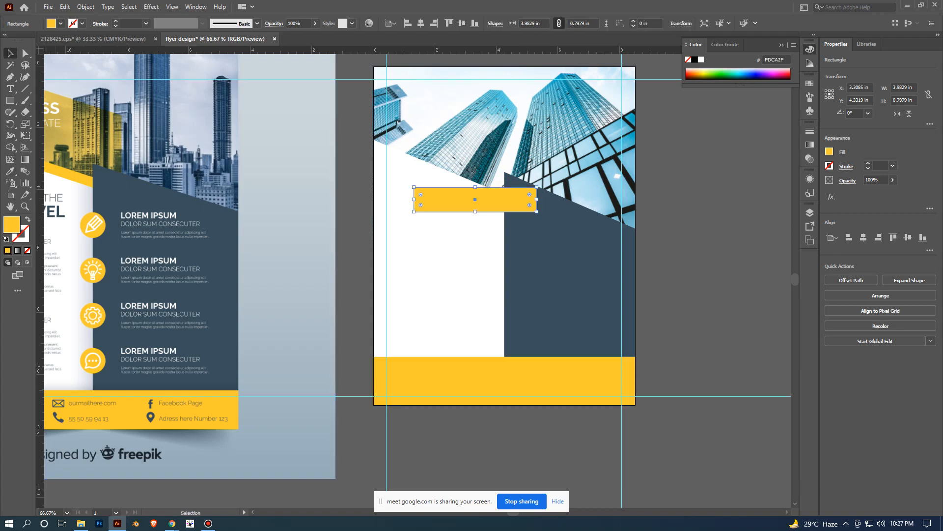
pyautogui.scroll(2, 445, 280)
pyautogui.moveTo(445, 281); pyautogui.dragTo(489, 410)
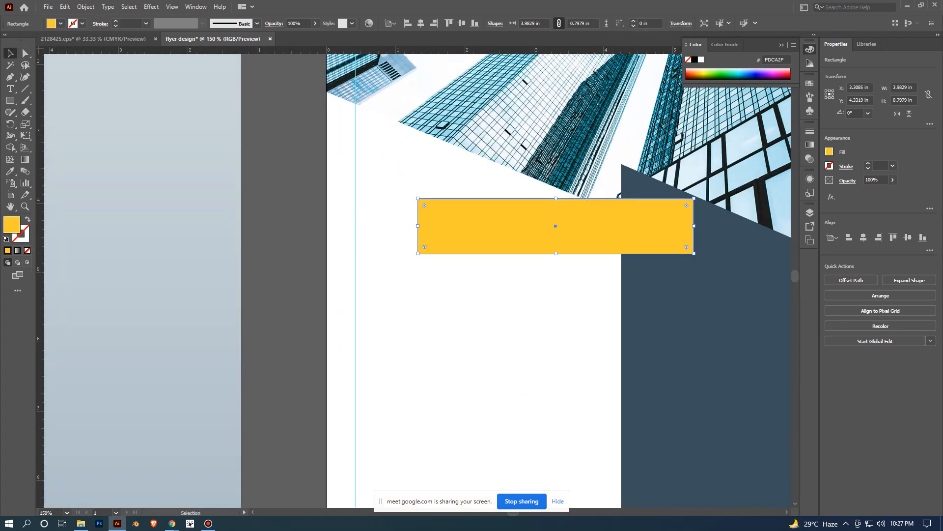
pyautogui.moveTo(556, 253); pyautogui.dragTo(555, 223)
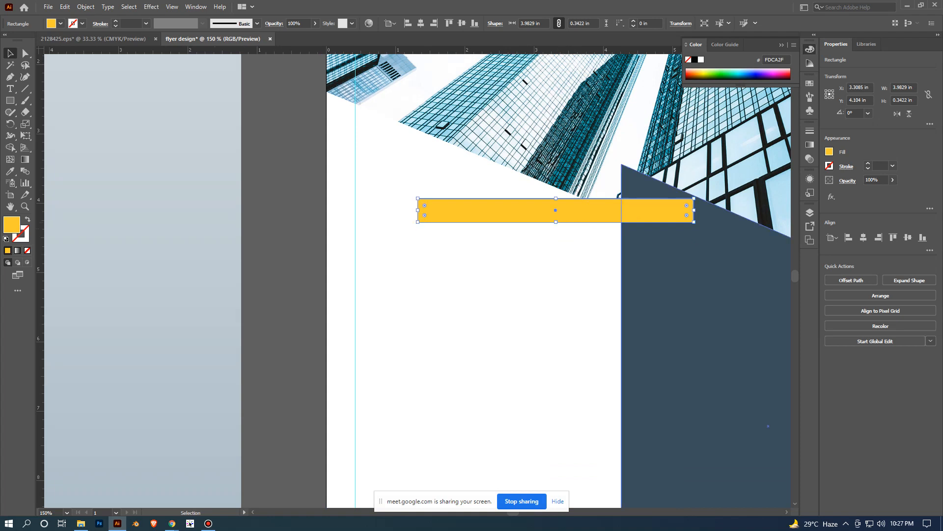
# - Rotate the yellow bar to about 338° and move it up against the white panel's slanted upper edge
pyautogui.moveTo(696, 225); pyautogui.dragTo(686, 276)
pyautogui.click(579, 300)
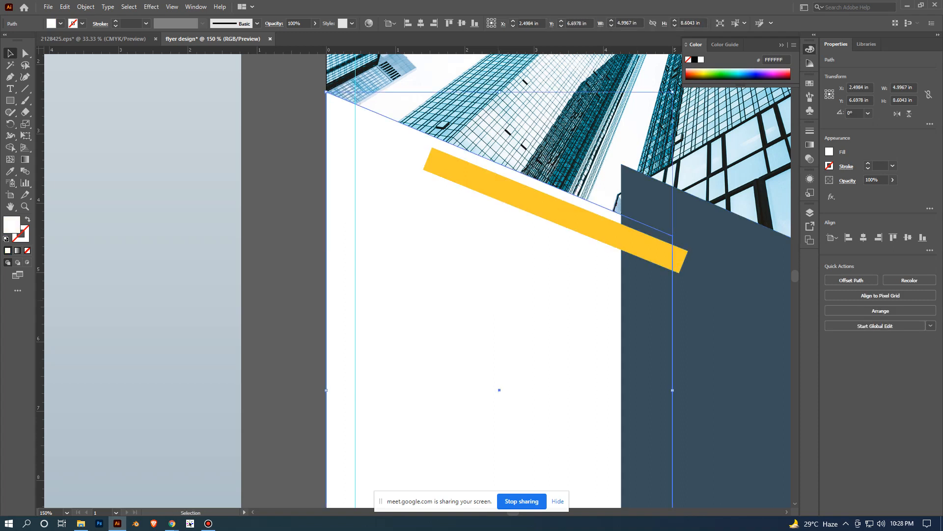
pyautogui.moveTo(596, 219); pyautogui.dragTo(575, 194)
pyautogui.click(720, 271)
pyautogui.scroll(-2, 720, 271)
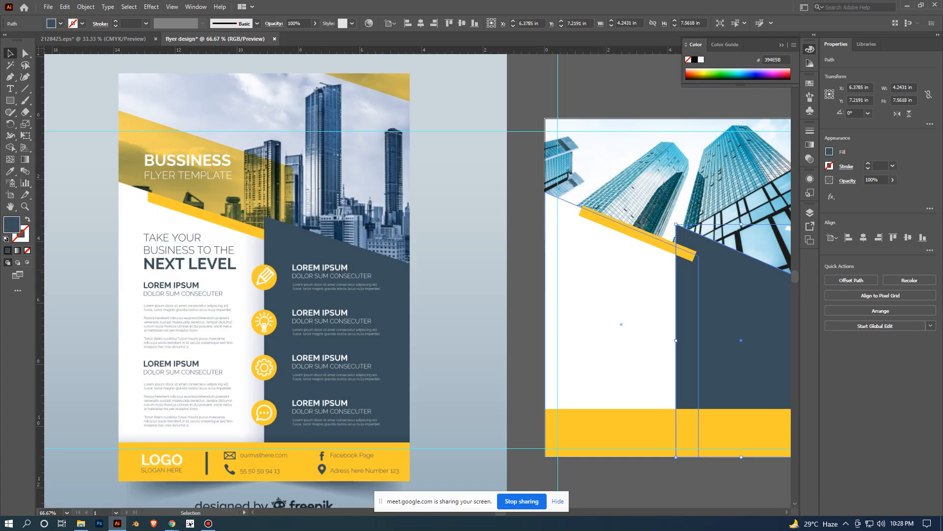
# - Send the slanted yellow bar backward two levels so its right end lies behind the navy panel
pyautogui.scroll(1, 604, 269)
pyautogui.click(698, 234)
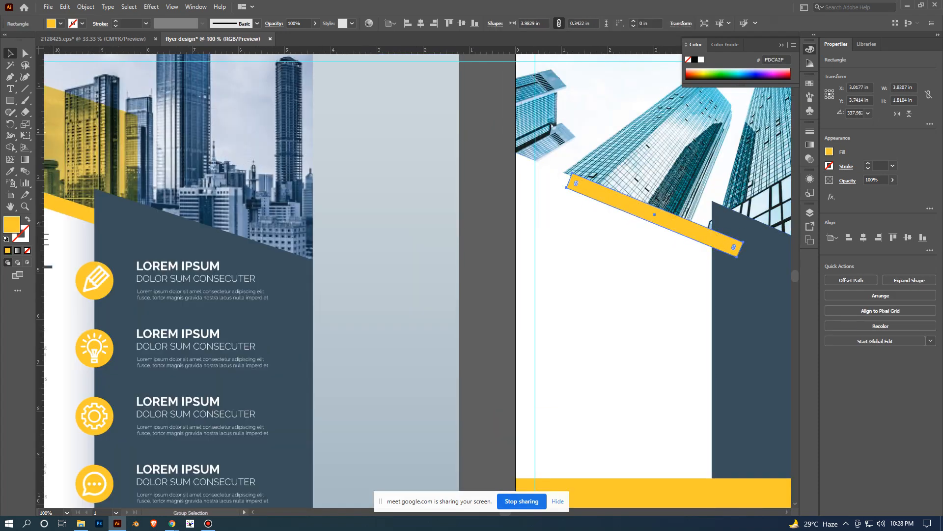
pyautogui.scroll(1, 698, 234)
pyautogui.scroll(-2, 545, 268)
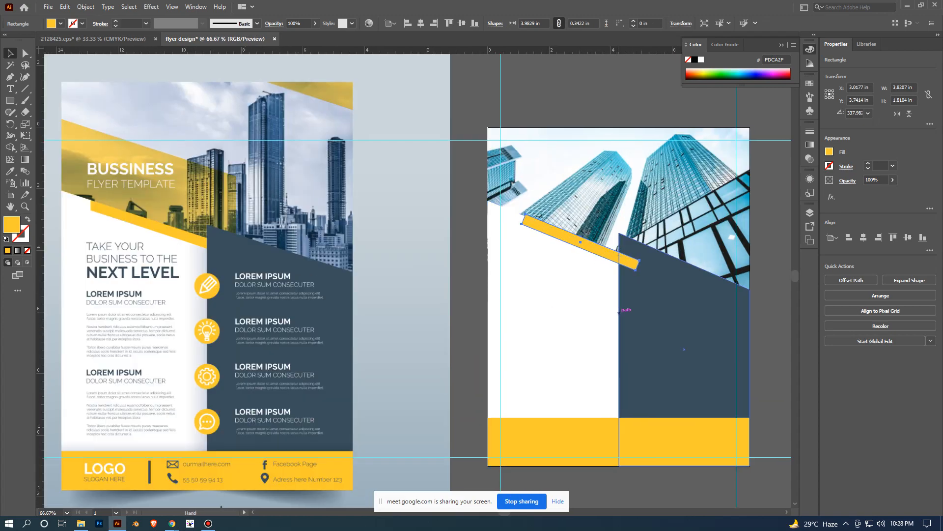
pyautogui.scroll(2, 694, 290)
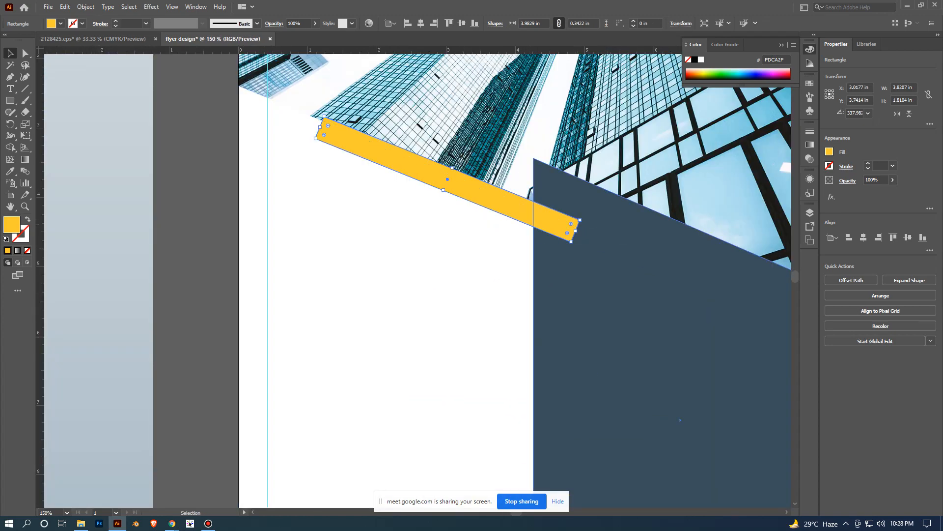
pyautogui.scroll(-2, 616, 259)
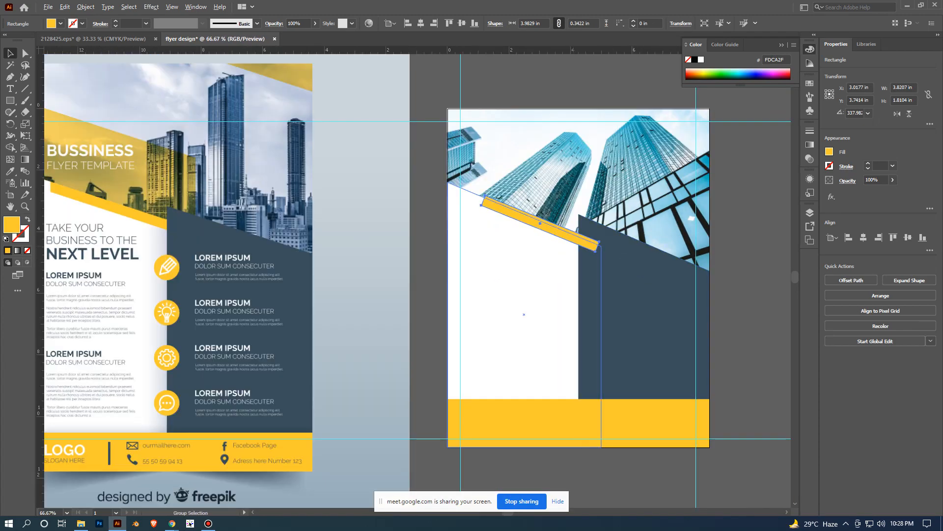
pyautogui.scroll(1, 573, 241)
pyautogui.rightClick(566, 232)
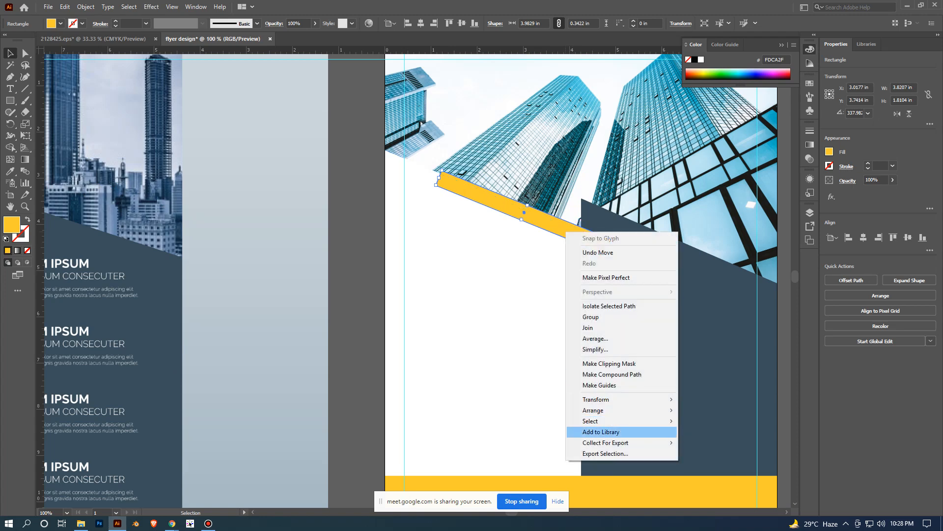
pyautogui.moveTo(615, 410)
pyautogui.click(712, 431)
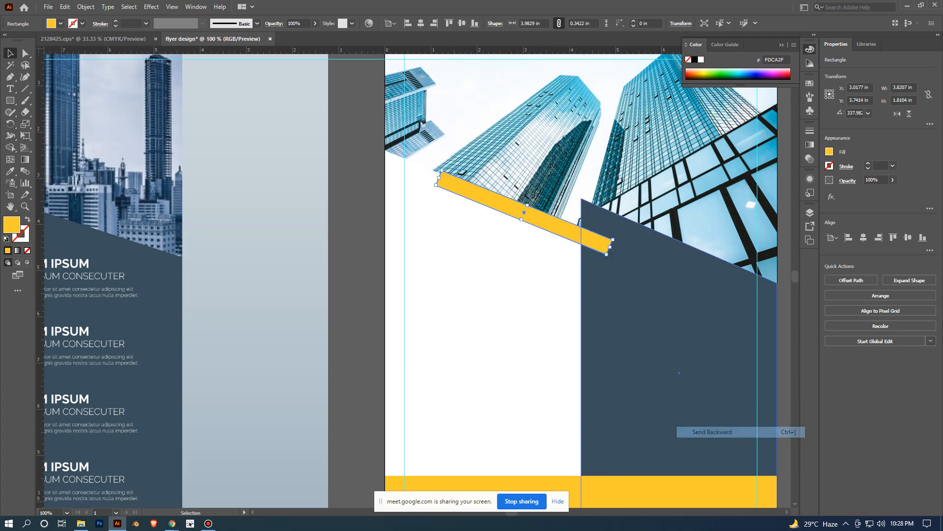
pyautogui.rightClick(547, 223)
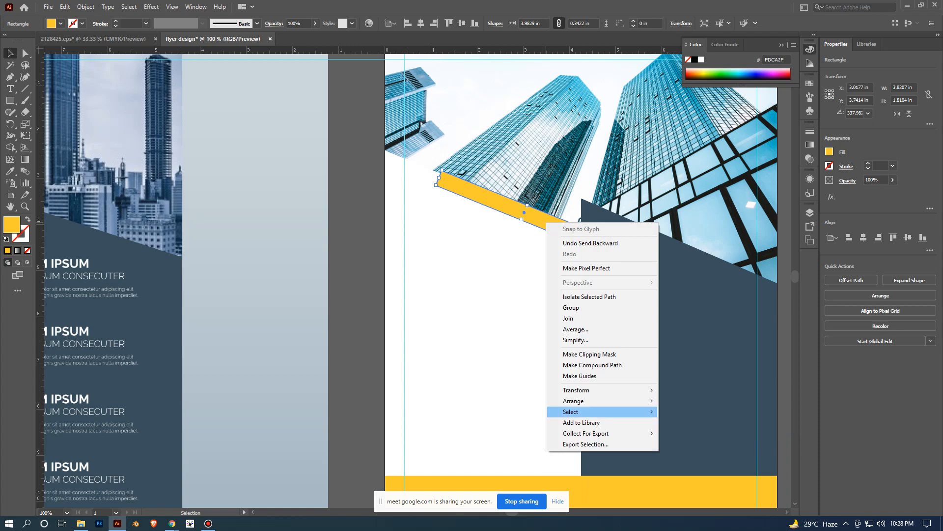
pyautogui.moveTo(589, 401)
pyautogui.click(693, 422)
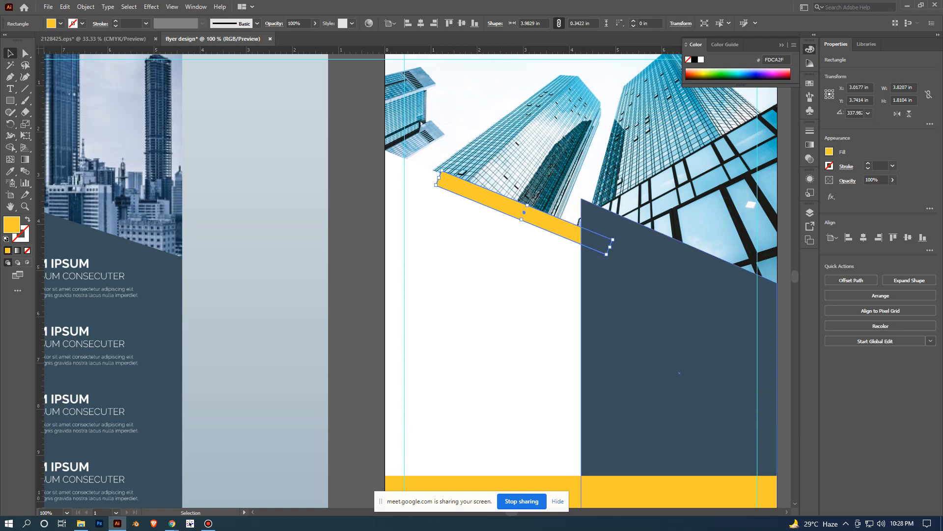
pyautogui.hotkey('ctrl', 'shift', 'a')
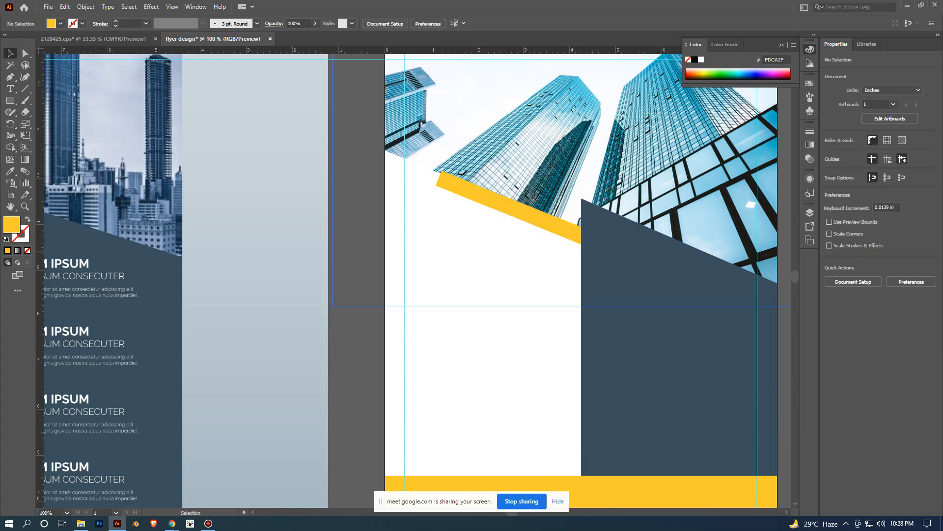
# - Shift the slanted yellow bar slightly down and left to about X 3.00 in, Y 3.80 in, inside the white panel's edge
pyautogui.scroll(1, 538, 216)
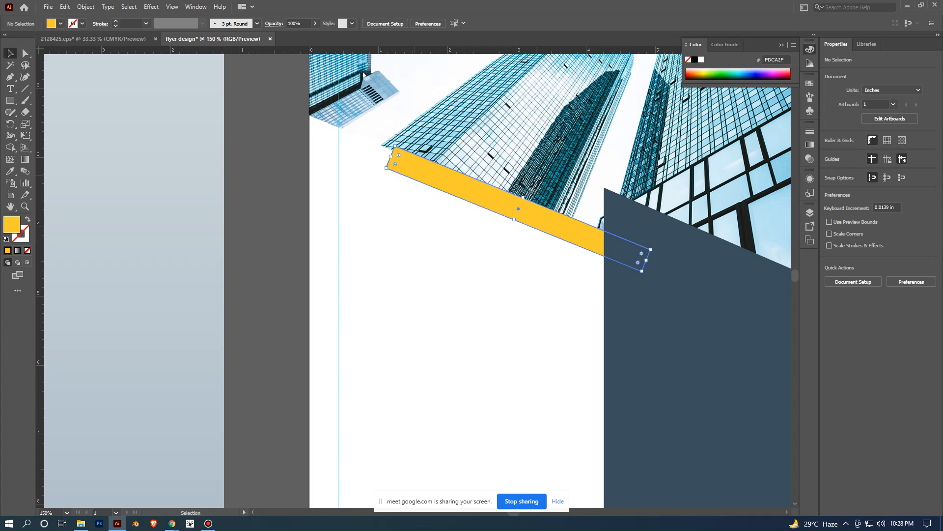
pyautogui.scroll(-2, 441, 209)
pyautogui.moveTo(246, 245); pyautogui.dragTo(349, 234)
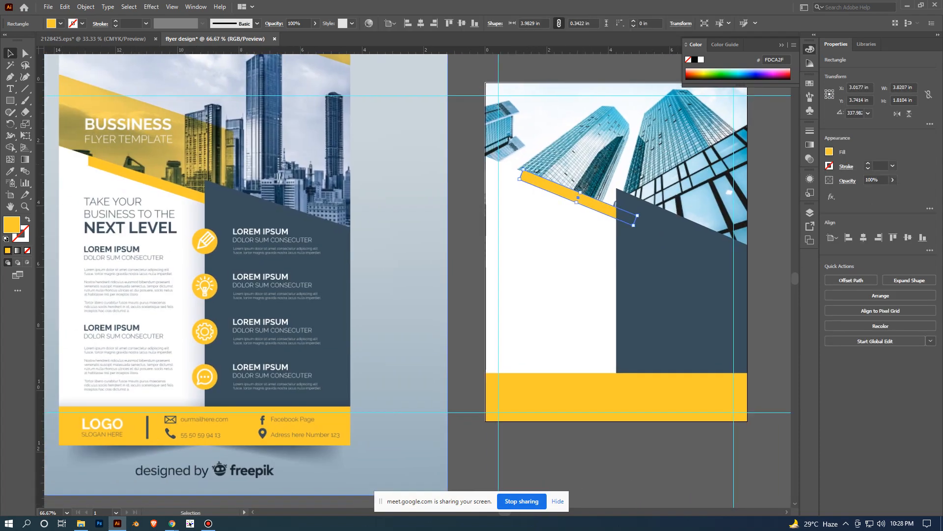
pyautogui.scroll(2, 543, 243)
pyautogui.moveTo(588, 344); pyautogui.dragTo(498, 472)
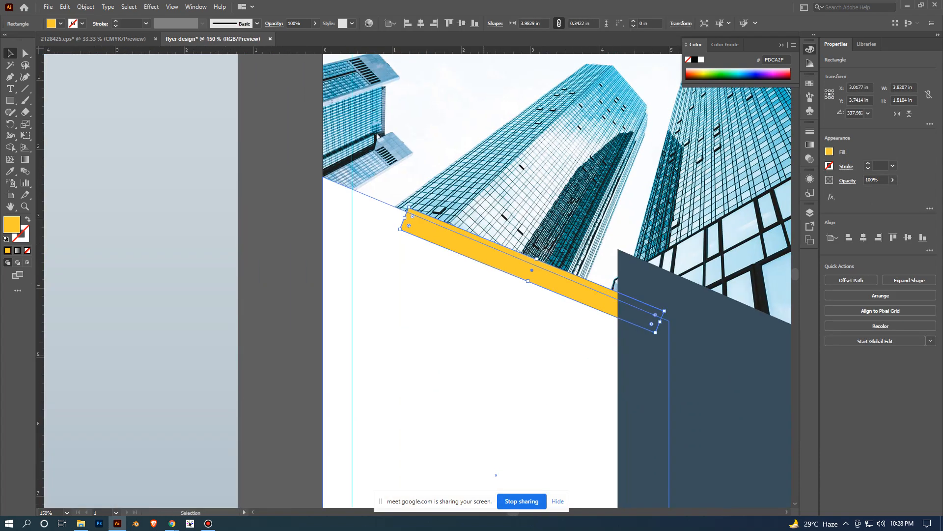
pyautogui.moveTo(519, 258); pyautogui.dragTo(519, 260)
pyautogui.click(441, 300)
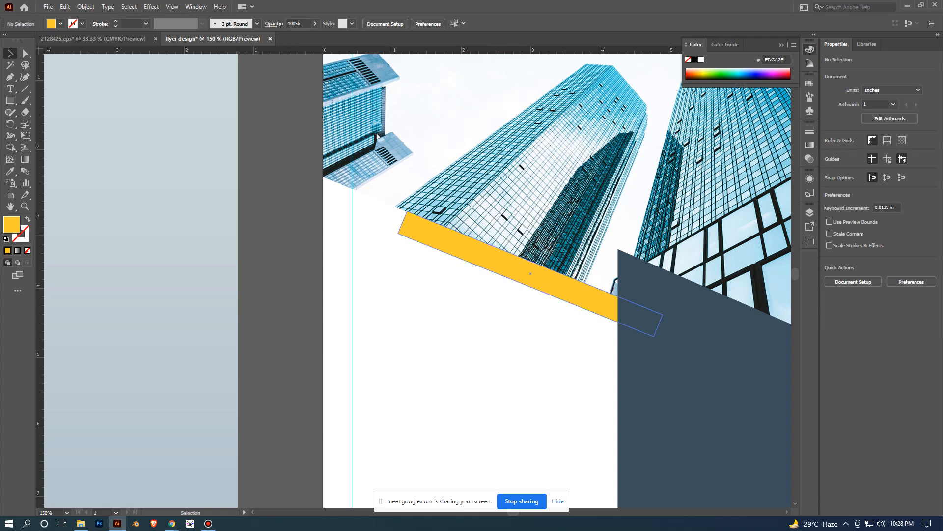
pyautogui.click(429, 235)
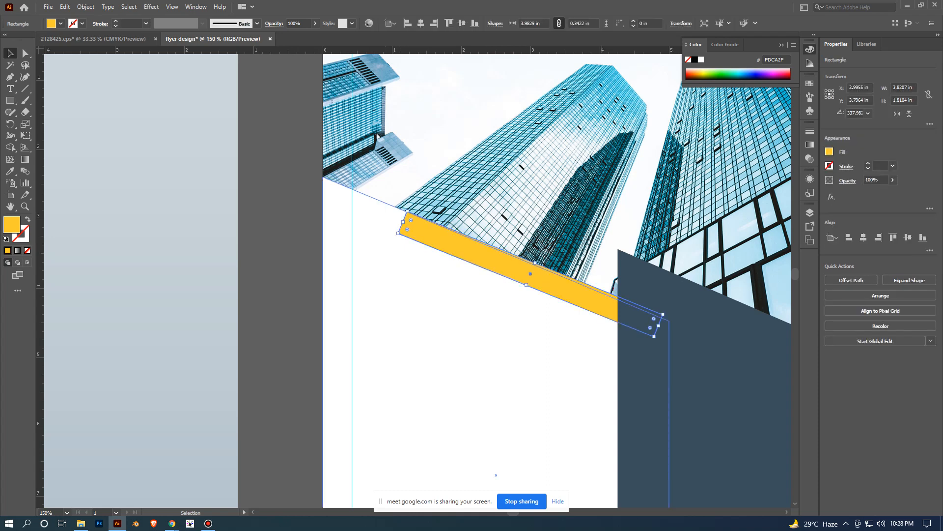
# - Move only the yellow bar's lower-left corner point inward and slightly down, angling its left end like the reference flyer
pyautogui.scroll(-3, 293, 273)
pyautogui.moveTo(235, 274); pyautogui.dragTo(415, 240)
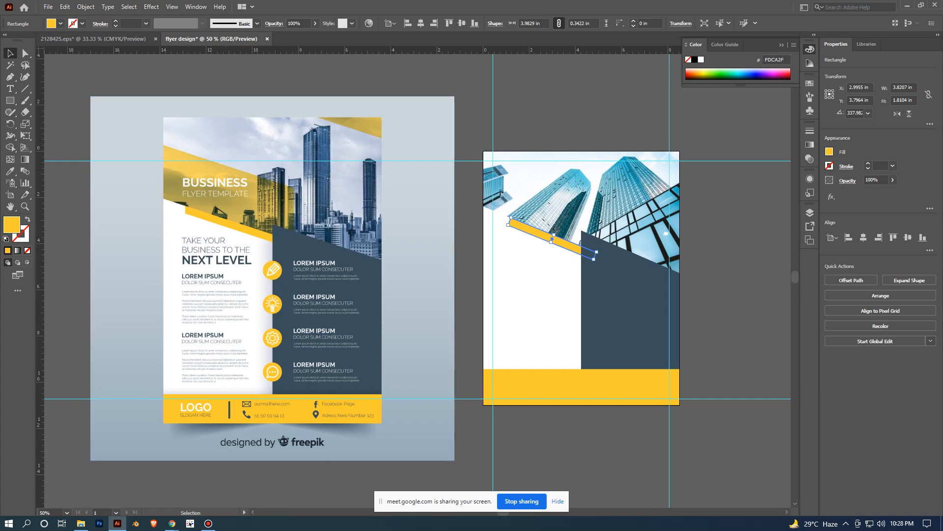
pyautogui.press('a')
pyautogui.scroll(2, 528, 262)
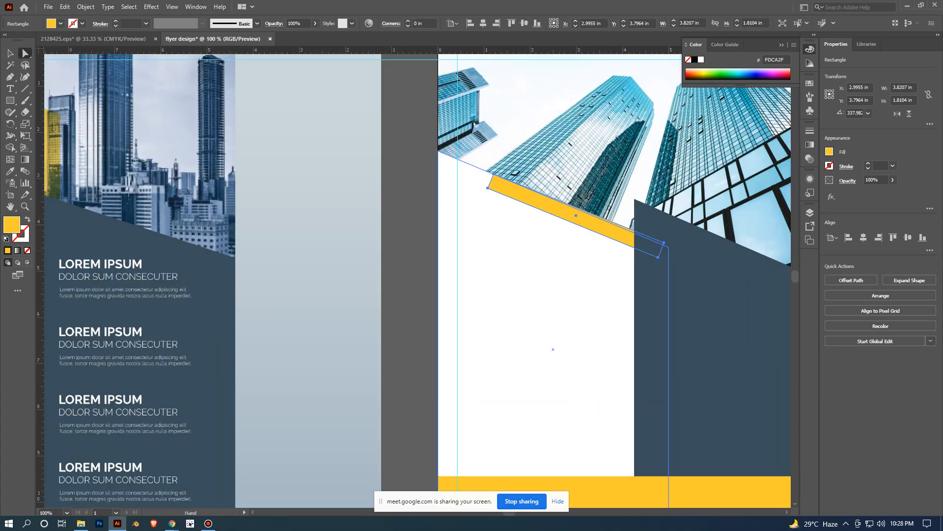
pyautogui.moveTo(528, 261); pyautogui.dragTo(436, 305)
pyautogui.hotkey('ctrl', '=')
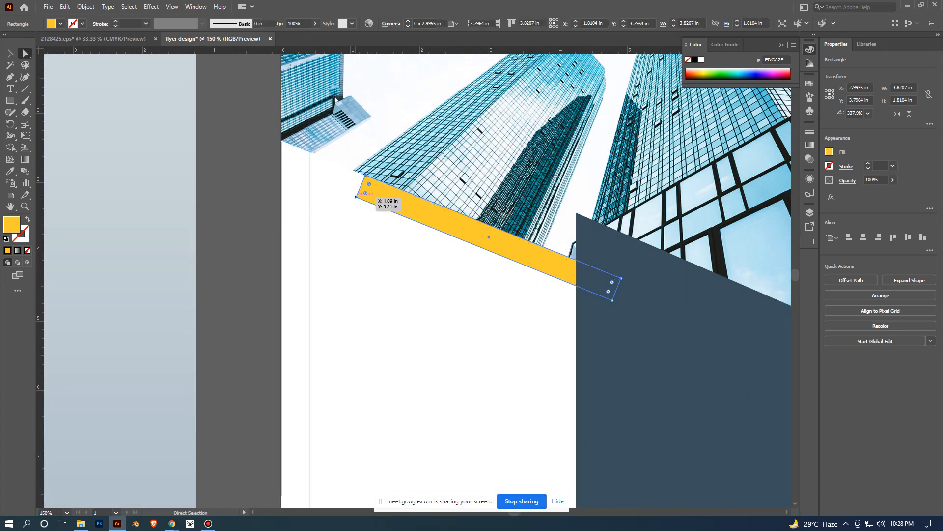
pyautogui.moveTo(356, 197); pyautogui.dragTo(371, 203)
pyautogui.click(246, 261)
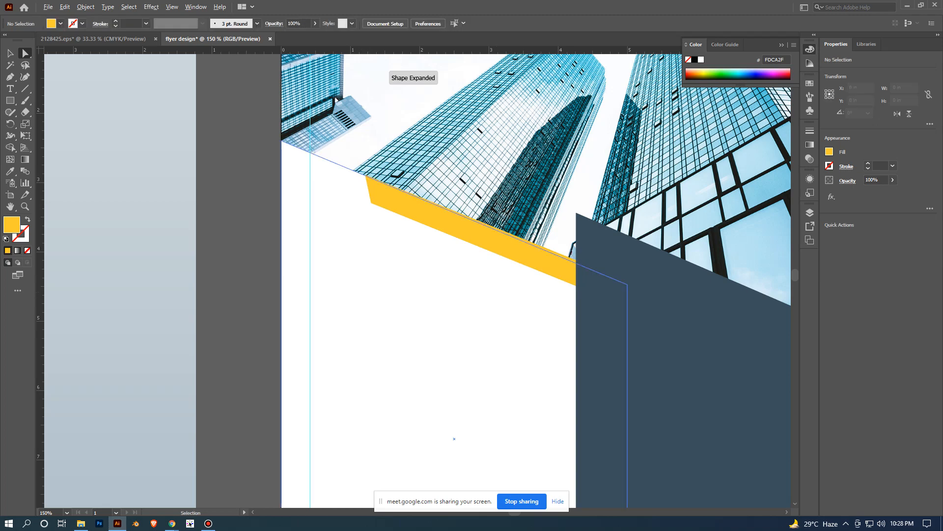
# - Draw a yellow rectangle about 5.89 x 3.23 in over the header photo, starting at the artboard's left edge
pyautogui.scroll(1, 493, 289)
pyautogui.scroll(-3, 383, 290)
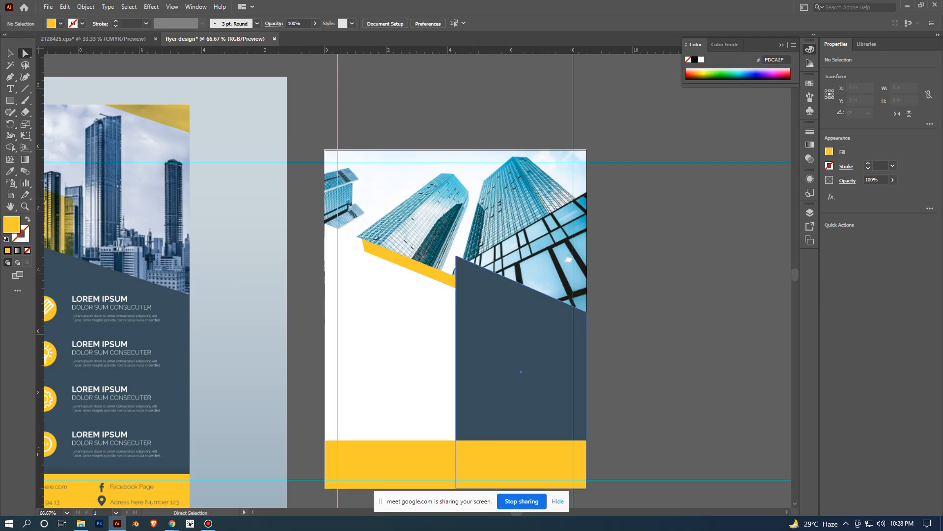
pyautogui.scroll(-2, 698, 213)
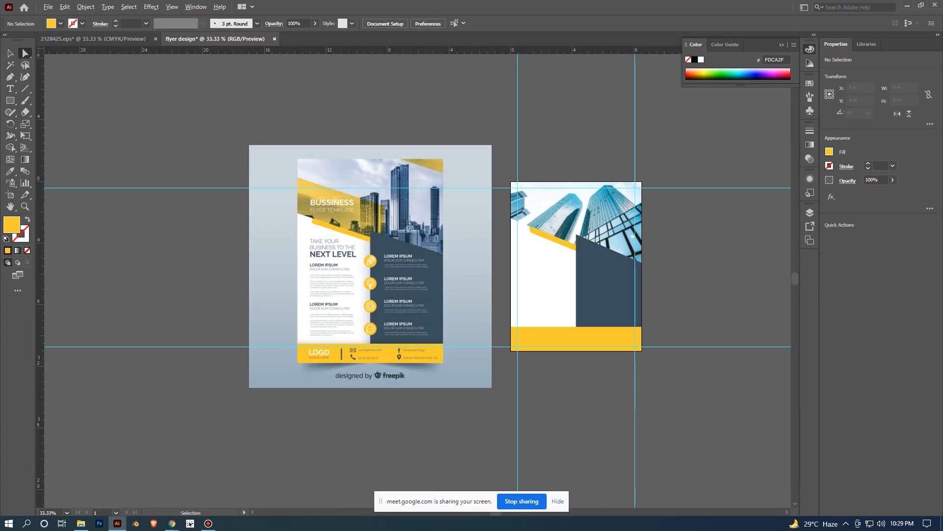
pyautogui.scroll(1, 700, 308)
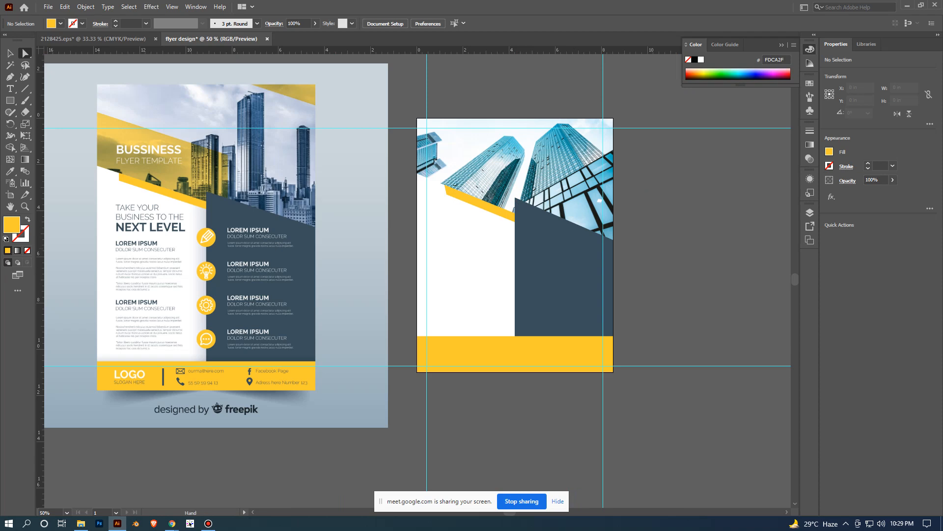
pyautogui.moveTo(683, 251); pyautogui.dragTo(659, 317)
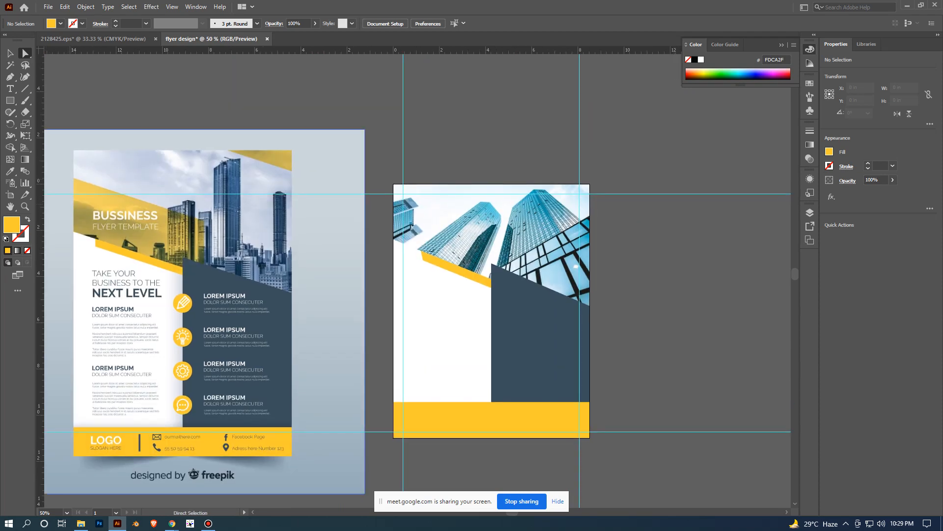
pyautogui.press('m')
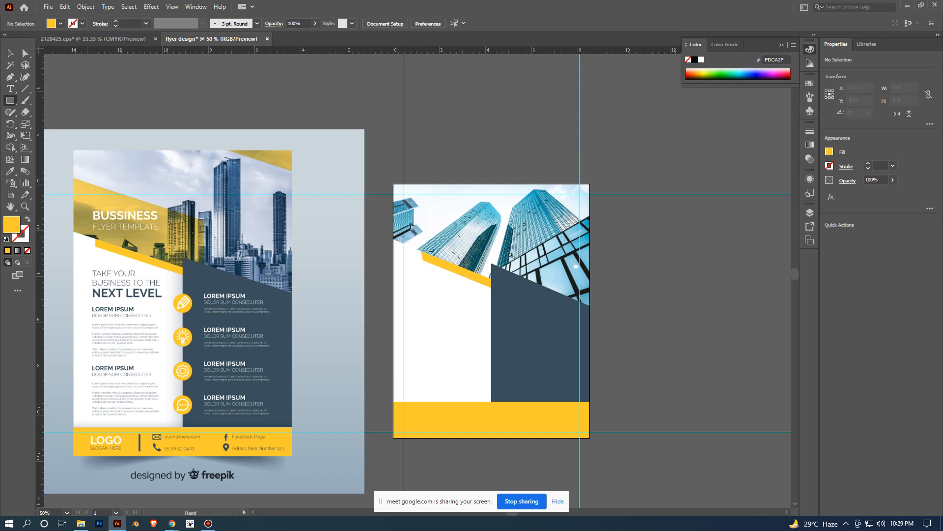
pyautogui.moveTo(393, 212); pyautogui.dragTo(330, 170)
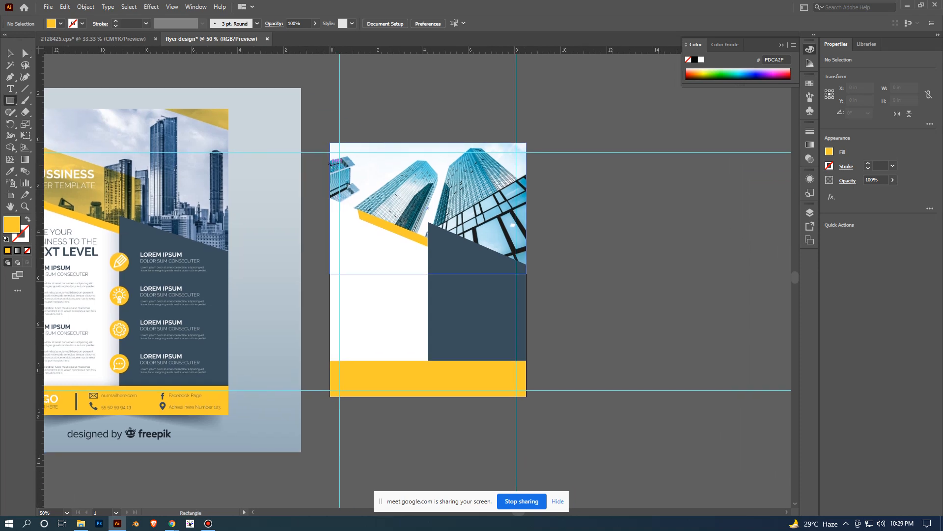
pyautogui.moveTo(330, 160); pyautogui.dragTo(466, 235)
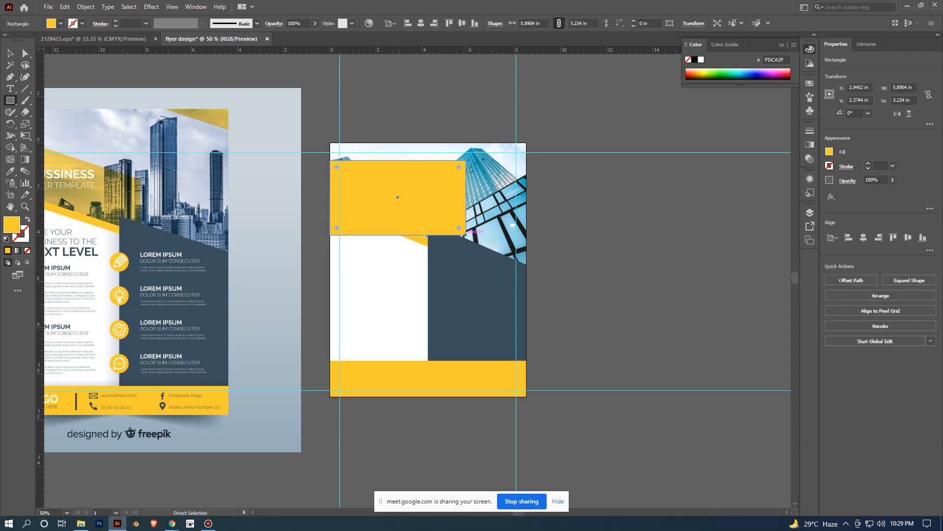
# - Reshape the yellow header rectangle into a slanted band, raising its lower-left corner and lowering both right corners to about Y 5.51 in and Y 2.84 in
pyautogui.press('v')
pyautogui.click(736, 270)
pyautogui.scroll(-2, 735, 269)
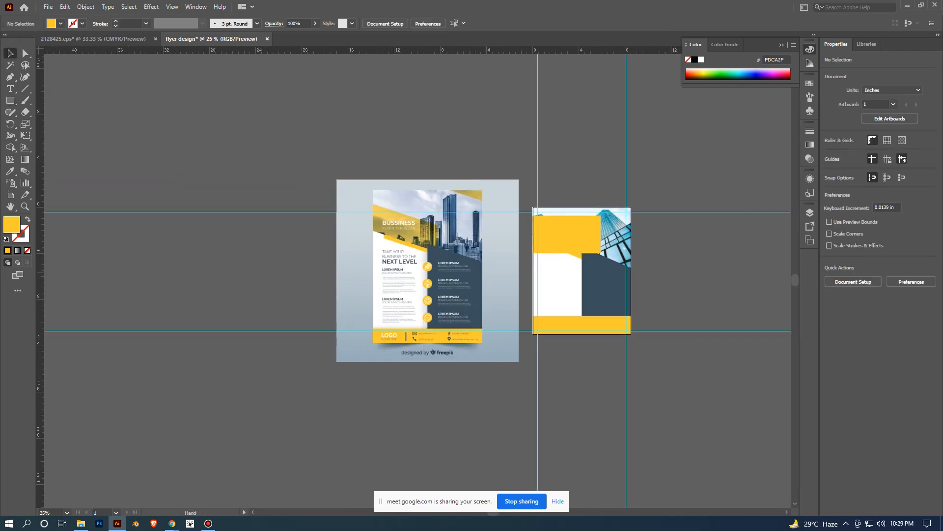
pyautogui.scroll(2, 657, 267)
pyautogui.click(475, 200)
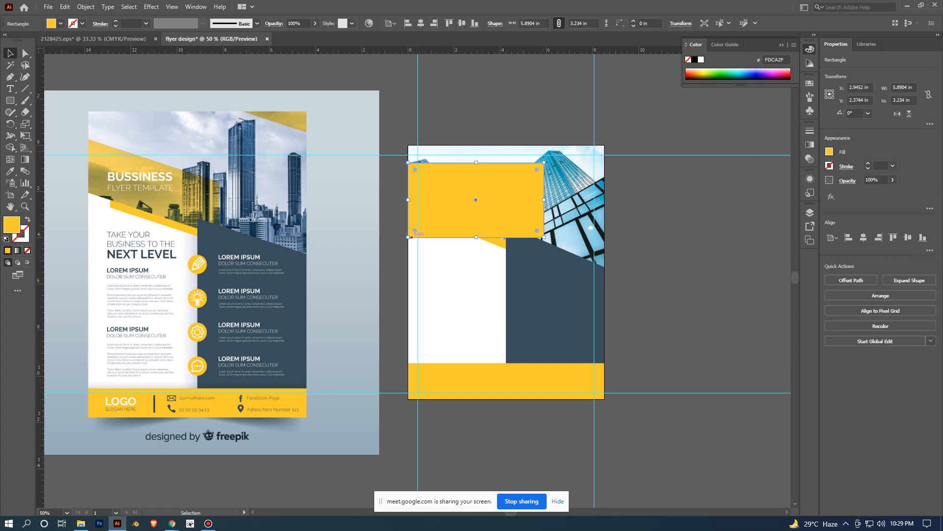
pyautogui.press('a')
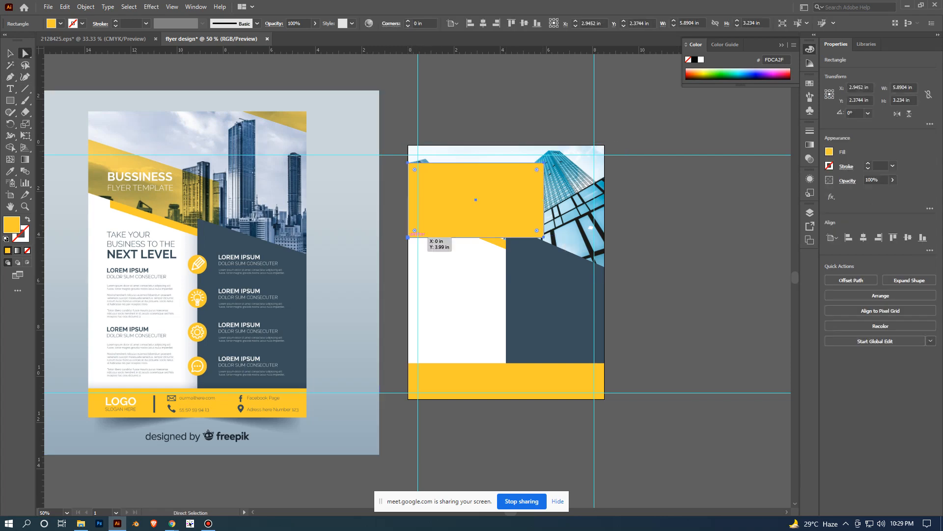
pyautogui.click(408, 237)
pyautogui.moveTo(407, 237); pyautogui.dragTo(408, 218)
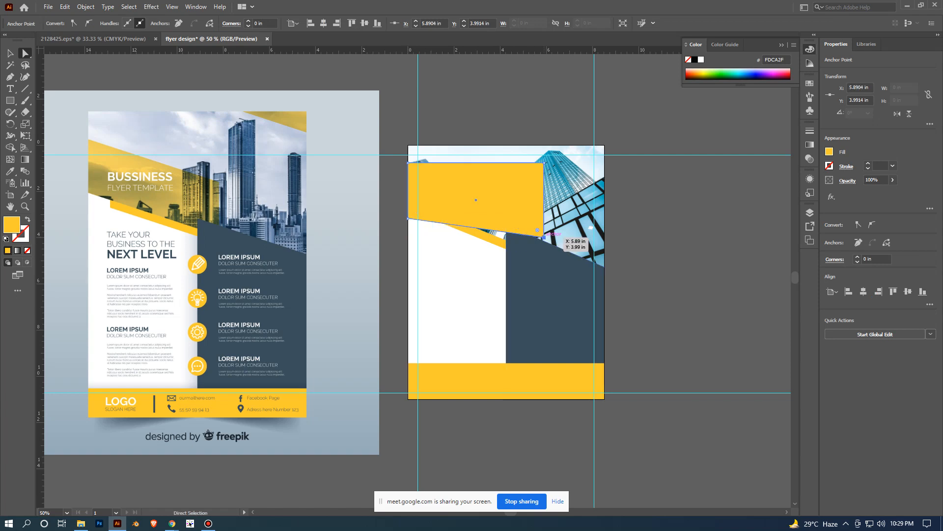
pyautogui.moveTo(543, 237); pyautogui.dragTo(537, 271)
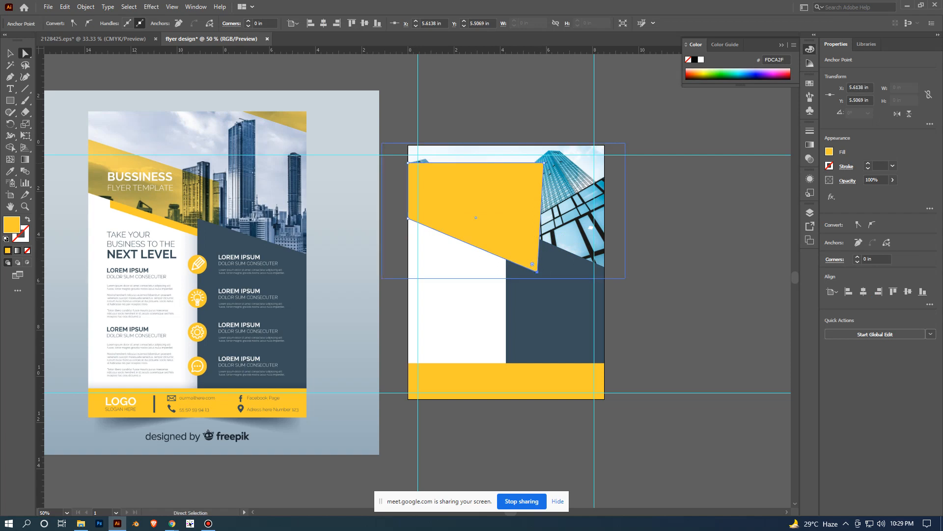
pyautogui.moveTo(537, 169); pyautogui.dragTo(536, 210)
pyautogui.click(666, 260)
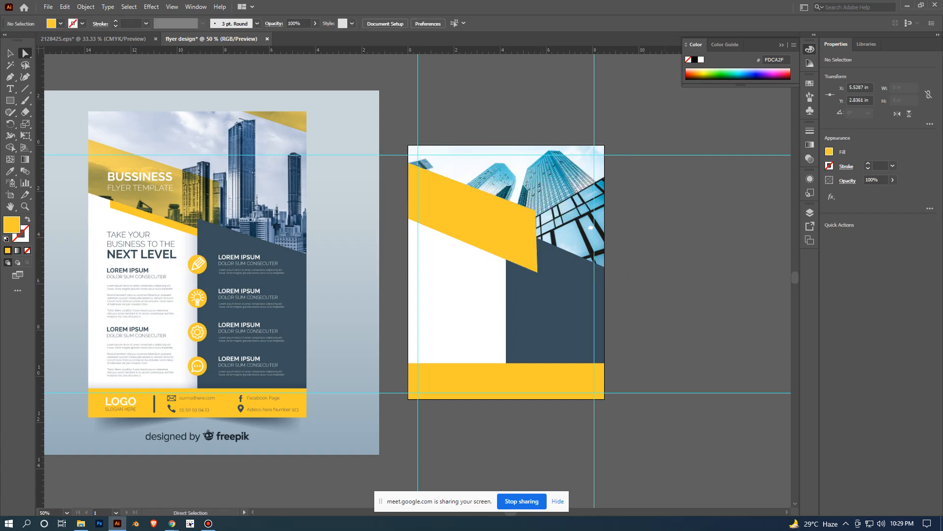
# - Send the large slanted yellow band backward two levels, placing its right end behind the navy panel
pyautogui.scroll(1, 665, 260)
pyautogui.moveTo(666, 260); pyautogui.dragTo(737, 287)
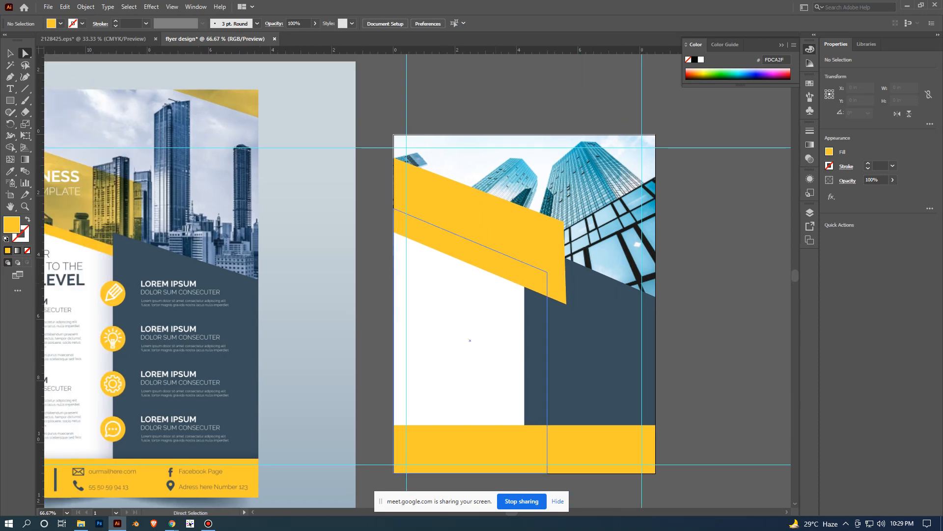
pyautogui.scroll(-1, 496, 286)
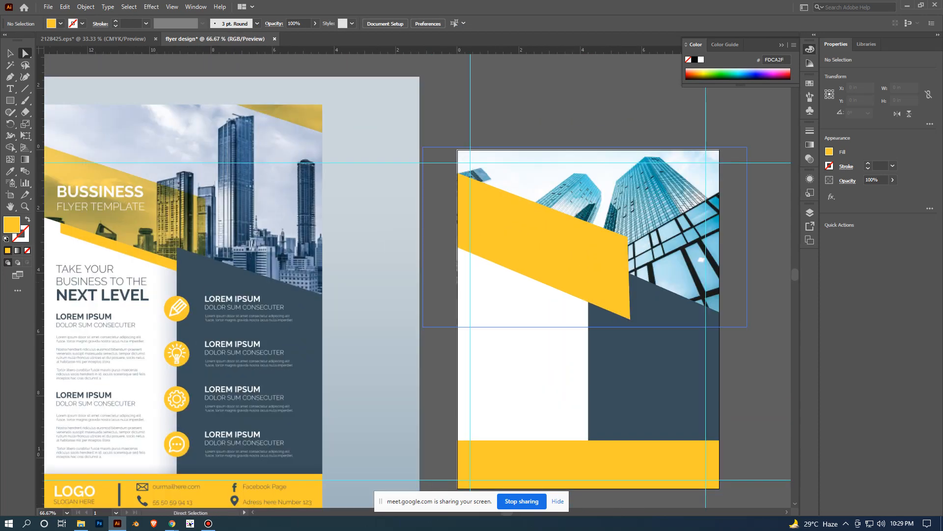
pyautogui.scroll(1, 444, 393)
pyautogui.rightClick(536, 210)
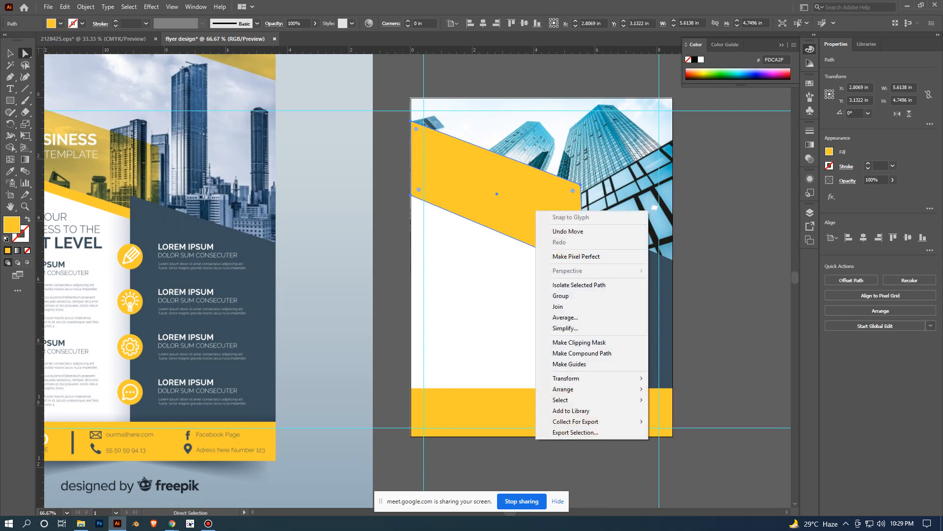
pyautogui.moveTo(590, 388)
pyautogui.click(683, 410)
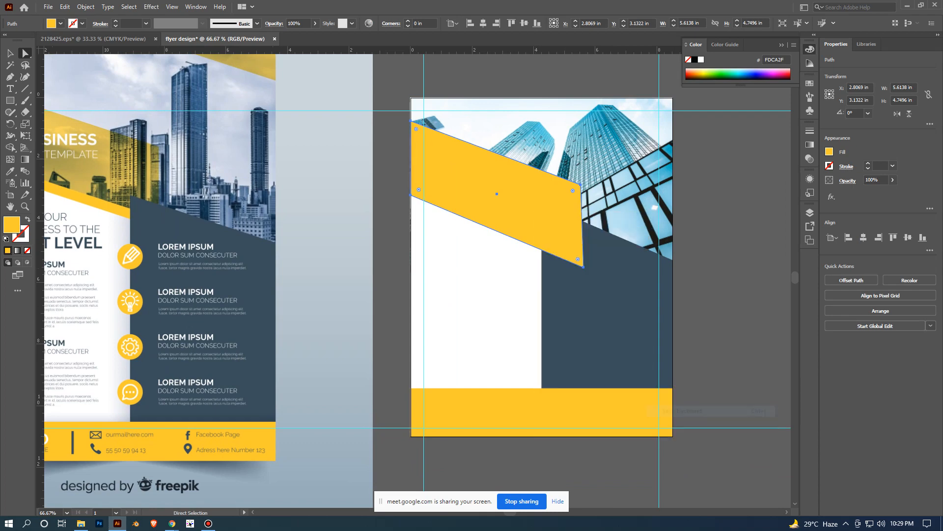
pyautogui.rightClick(543, 197)
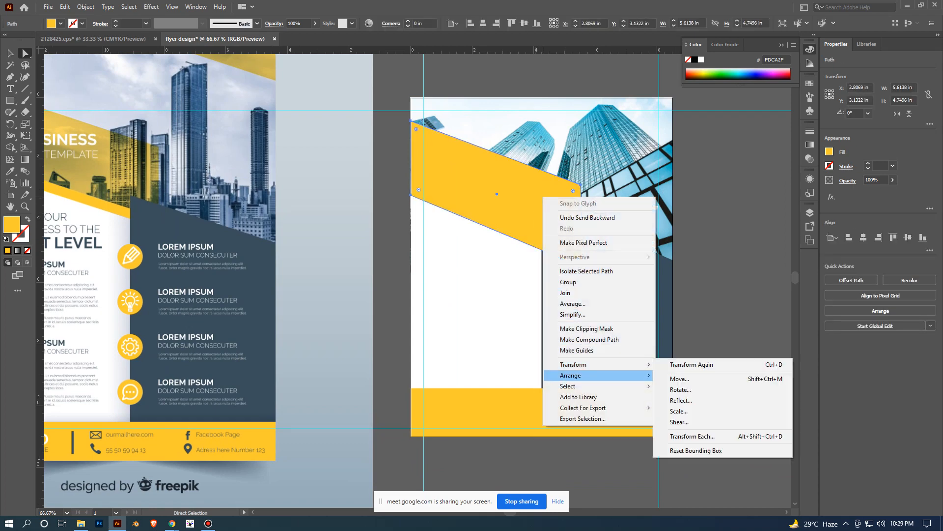
pyautogui.moveTo(570, 375)
pyautogui.click(690, 397)
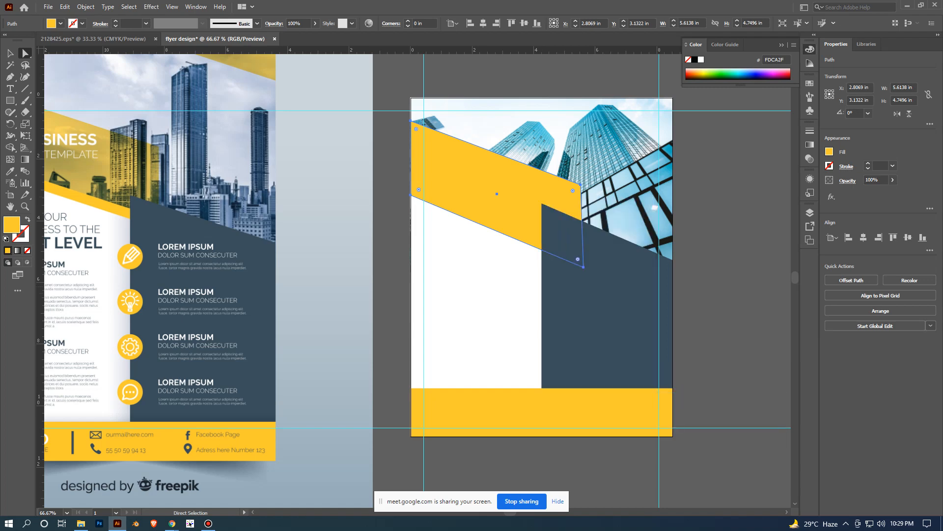
pyautogui.click(745, 285)
# - Move the large yellow band straight up over the header photo to about Y 2.40 in, exposing the narrow yellow bar beneath it
pyautogui.scroll(-1, 745, 285)
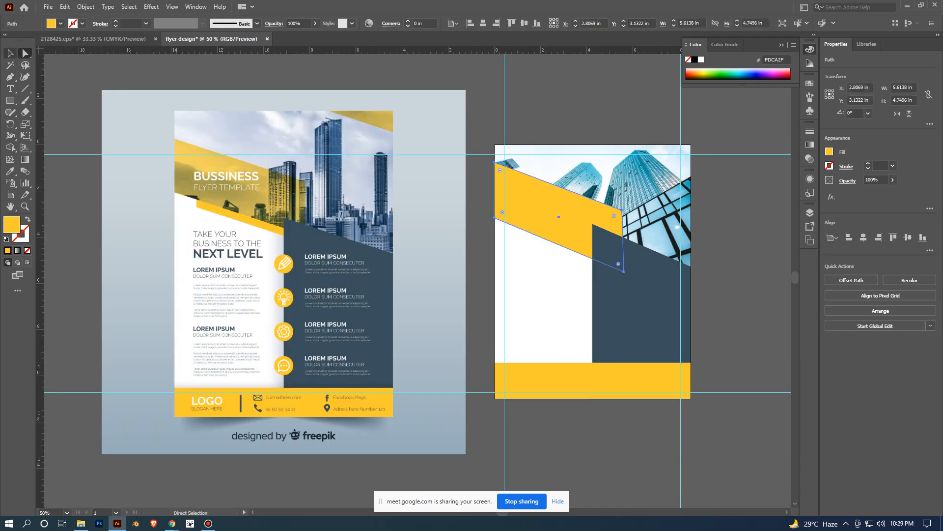
pyautogui.press('v')
pyautogui.moveTo(558, 199); pyautogui.dragTo(558, 180)
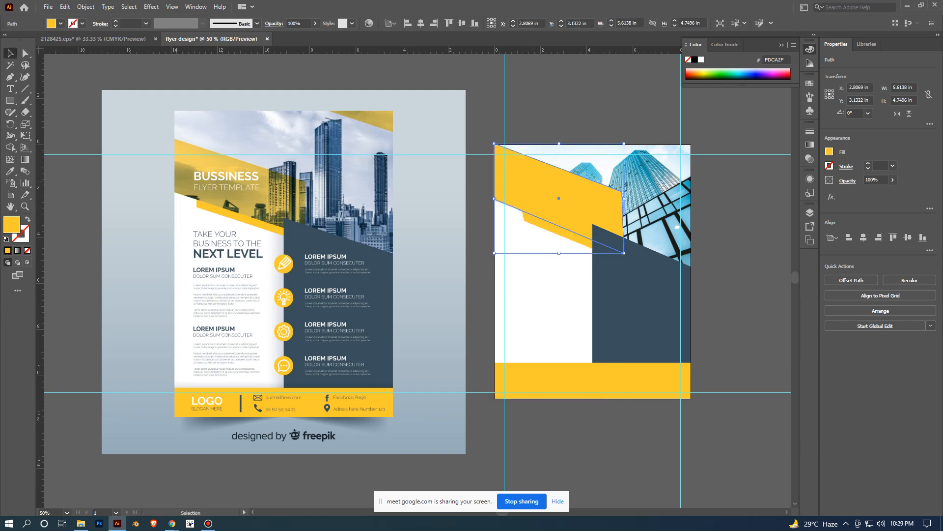
pyautogui.click(480, 185)
pyautogui.scroll(1, 480, 185)
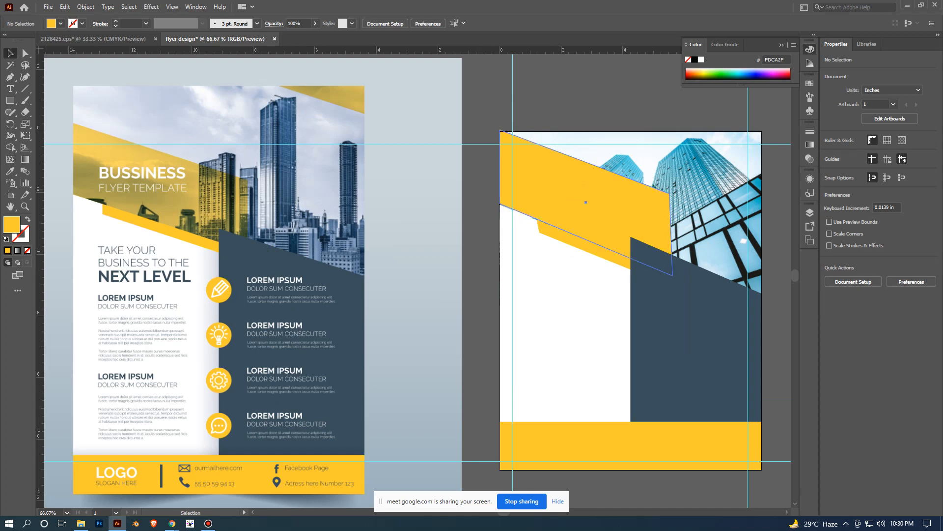
pyautogui.click(579, 198)
pyautogui.moveTo(580, 197); pyautogui.dragTo(580, 199)
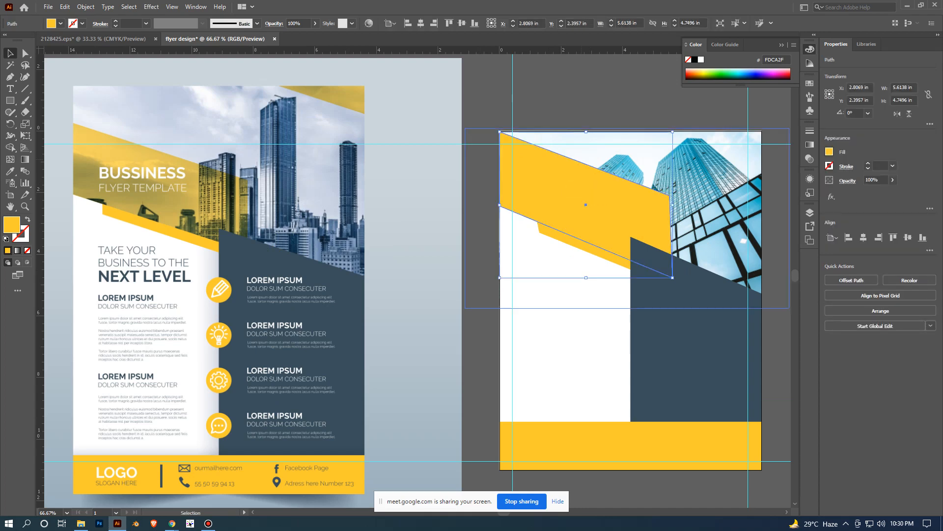
# - Try flattening the large yellow band to about 3.81 in high, and undo the resizing
pyautogui.moveTo(581, 129); pyautogui.dragTo(576, 160)
pyautogui.moveTo(559, 197); pyautogui.dragTo(560, 187)
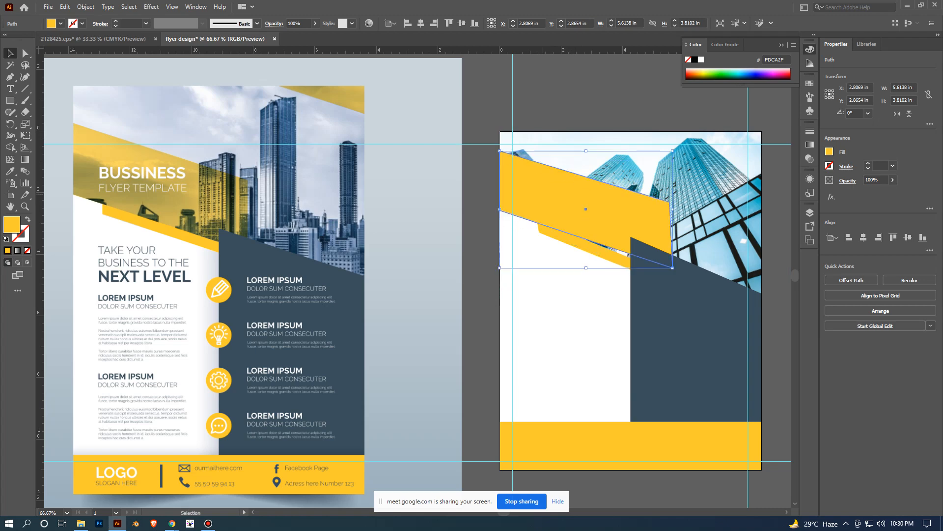
pyautogui.moveTo(676, 271); pyautogui.dragTo(695, 269)
pyautogui.press('a')
pyautogui.hotkey('ctrl', 'z')
pyautogui.hotkey('ctrl', 'z')
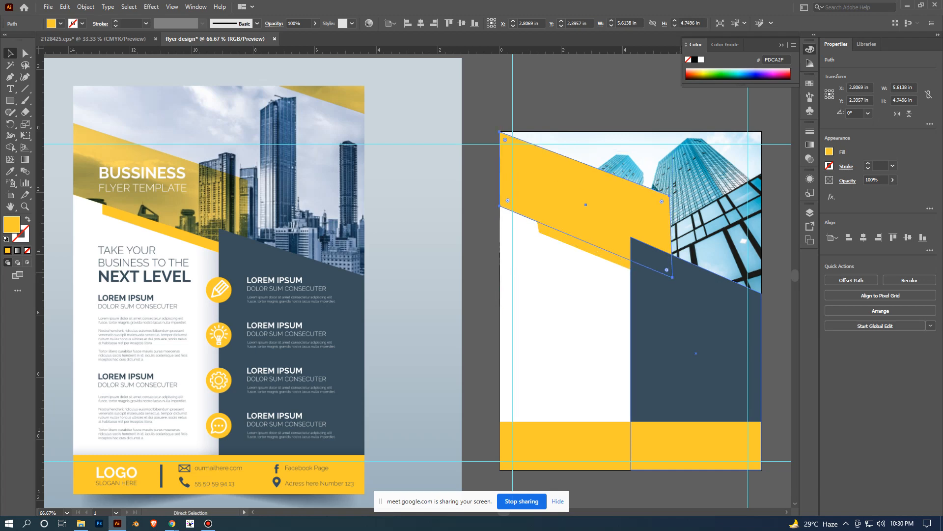
# - Scale the large yellow band down to about 5.20 x 4.40 in and place it flush with the artboard's left edge
pyautogui.press('v')
pyautogui.moveTo(672, 277)
pyautogui.mouseDown()
pyautogui.moveTo(662, 274)
pyautogui.moveTo(668, 278)
pyautogui.mouseUp()
pyautogui.moveTo(584, 205); pyautogui.dragTo(578, 205)
pyautogui.click(493, 221)
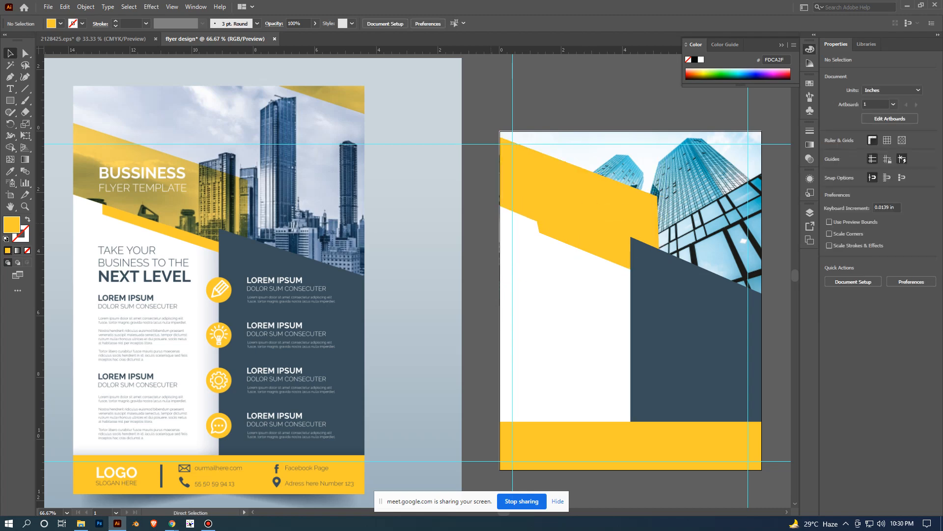
pyautogui.scroll(2, 493, 222)
pyautogui.moveTo(493, 222); pyautogui.dragTo(366, 372)
pyautogui.scroll(-1, 559, 296)
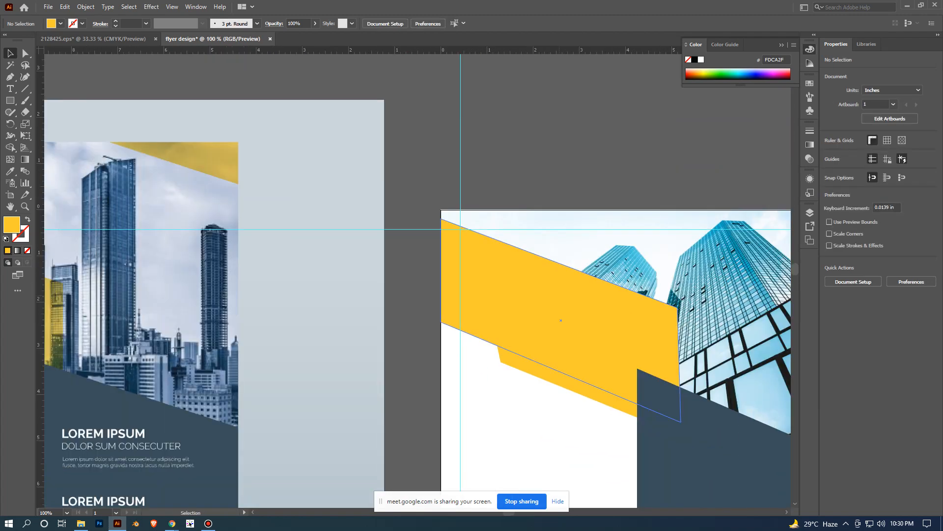
pyautogui.click(543, 371)
pyautogui.rightClick(542, 372)
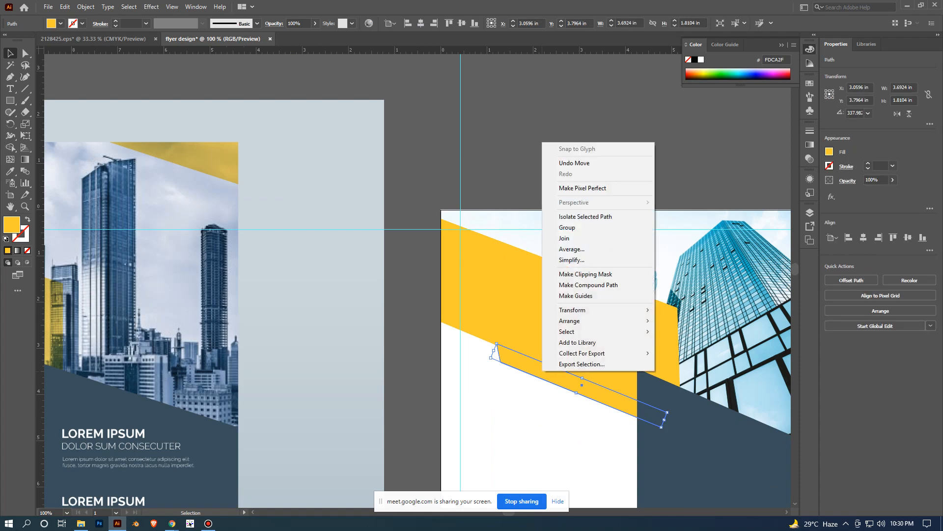
pyautogui.click(527, 182)
pyautogui.scroll(-1, 589, 187)
pyautogui.moveTo(588, 187); pyautogui.dragTo(526, 129)
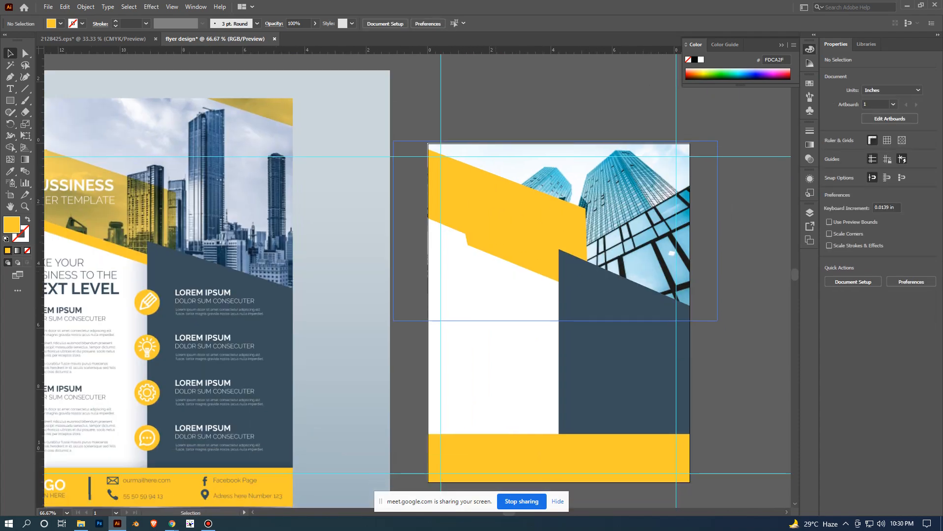
# - Set the large yellow band's opacity to 61% so the header photo shows through it
pyautogui.click(516, 220)
pyautogui.hscroll(1, 516, 221)
pyautogui.scroll(-1, 517, 221)
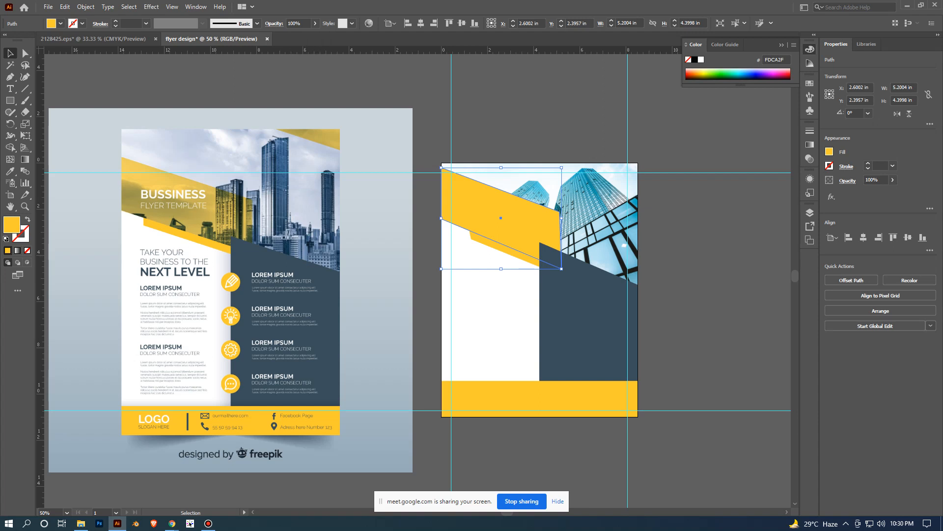
pyautogui.click(893, 180)
pyautogui.moveTo(891, 191); pyautogui.dragTo(871, 192)
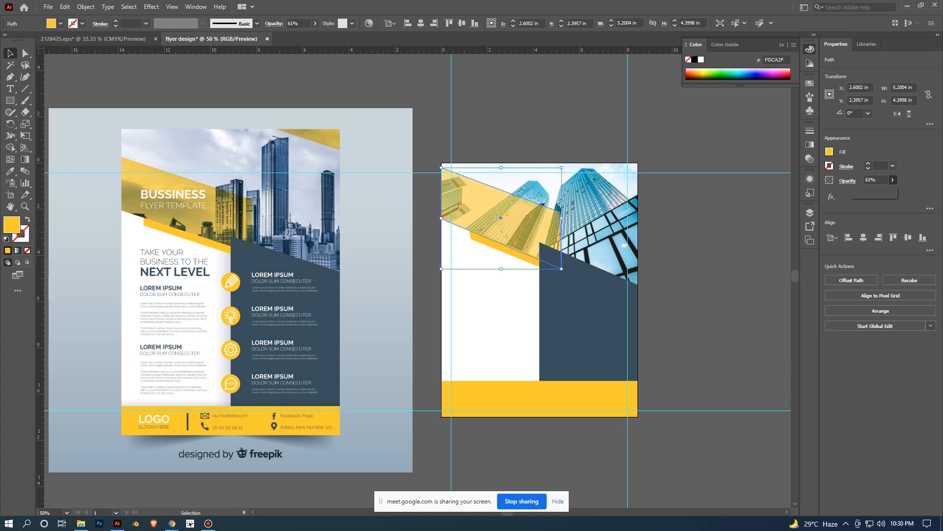
pyautogui.scroll(1, 667, 278)
pyautogui.click(689, 295)
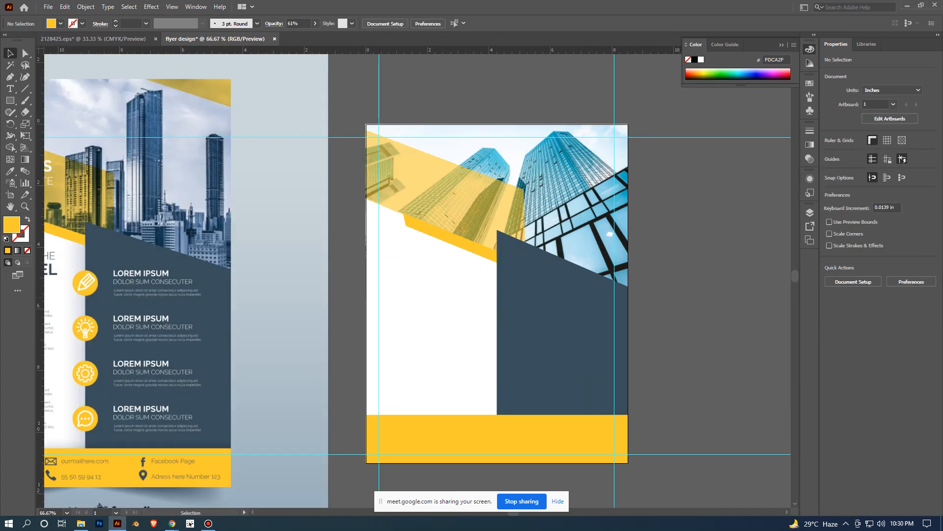
# - Compare the flyer's transparent header band, yellow bar and navy panel with the reference design
pyautogui.scroll(-1, 688, 296)
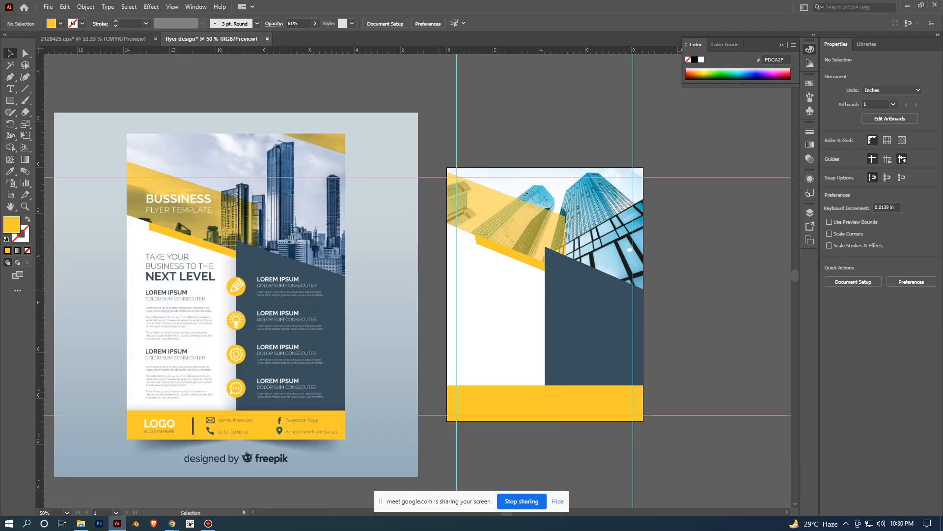
pyautogui.scroll(1, 515, 249)
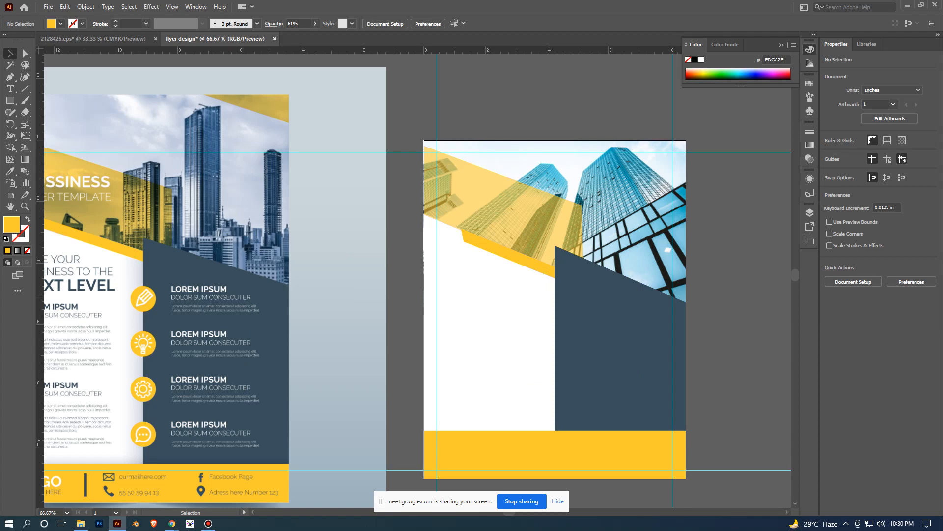
pyautogui.scroll(-1, 758, 295)
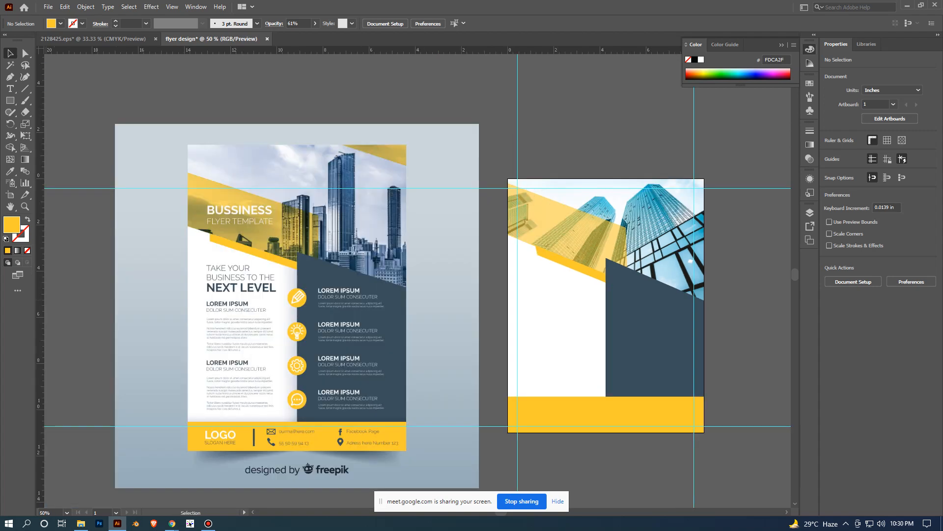
pyautogui.hscroll(-2, 759, 295)
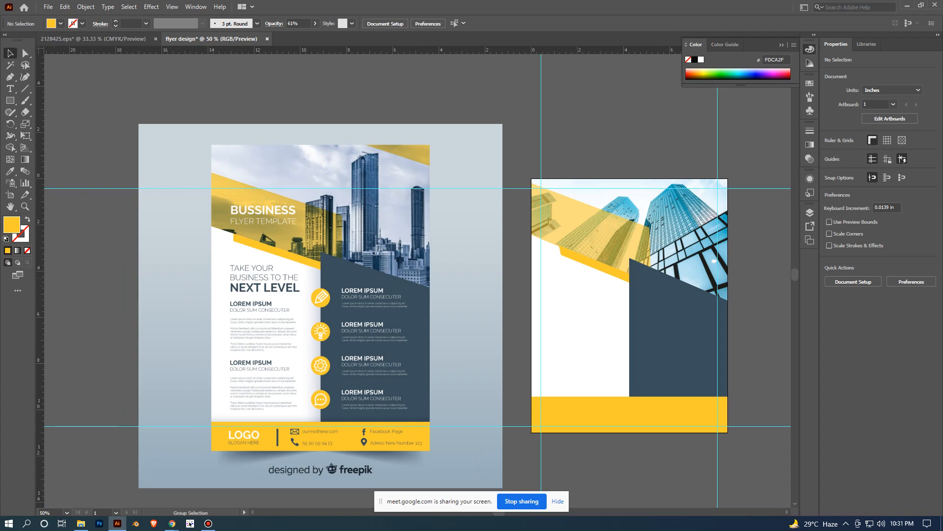
pyautogui.scroll(1, 728, 279)
pyautogui.moveTo(727, 279); pyautogui.dragTo(604, 307)
pyautogui.scroll(-1, 683, 248)
pyautogui.scroll(1, 520, 299)
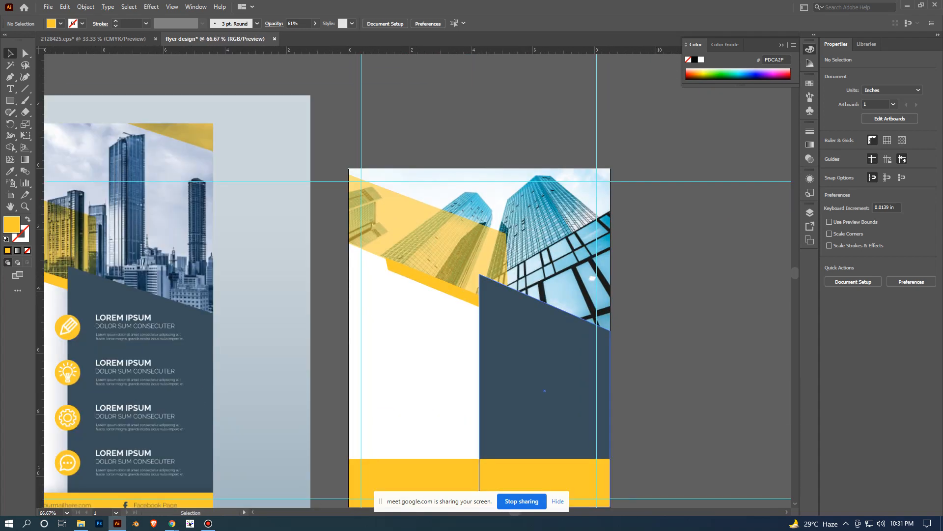
pyautogui.scroll(-2, 710, 278)
# - Draw a yellow square about 4.47 in wide on the empty canvas beyond the flyer and duplicate it alongside with a small gap
pyautogui.moveTo(710, 278); pyautogui.dragTo(596, 207)
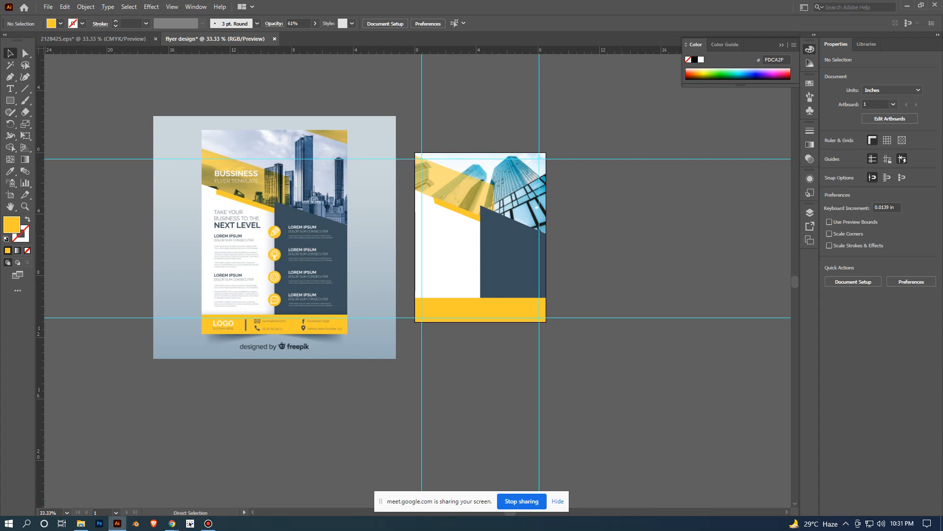
pyautogui.scroll(-2, 621, 236)
pyautogui.moveTo(621, 236); pyautogui.dragTo(420, 210)
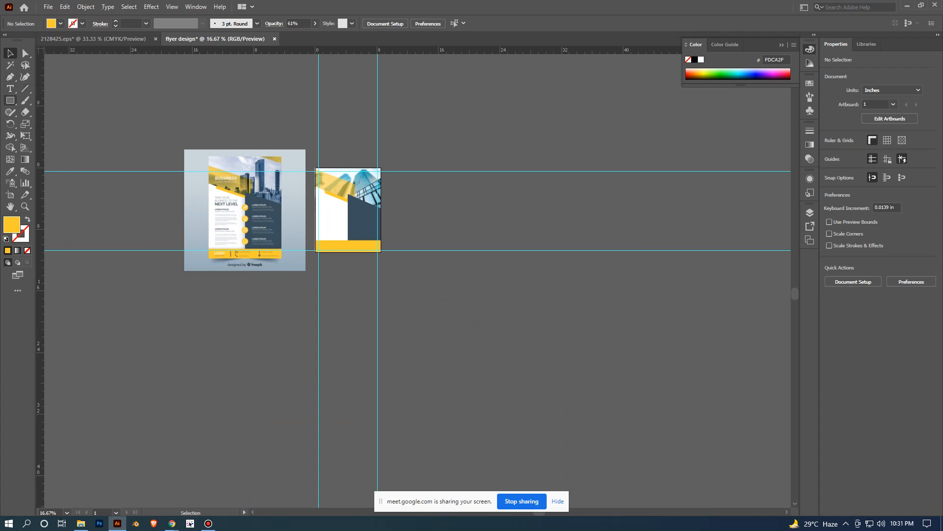
pyautogui.click(10, 101)
pyautogui.moveTo(463, 114); pyautogui.dragTo(517, 131)
pyautogui.press('v')
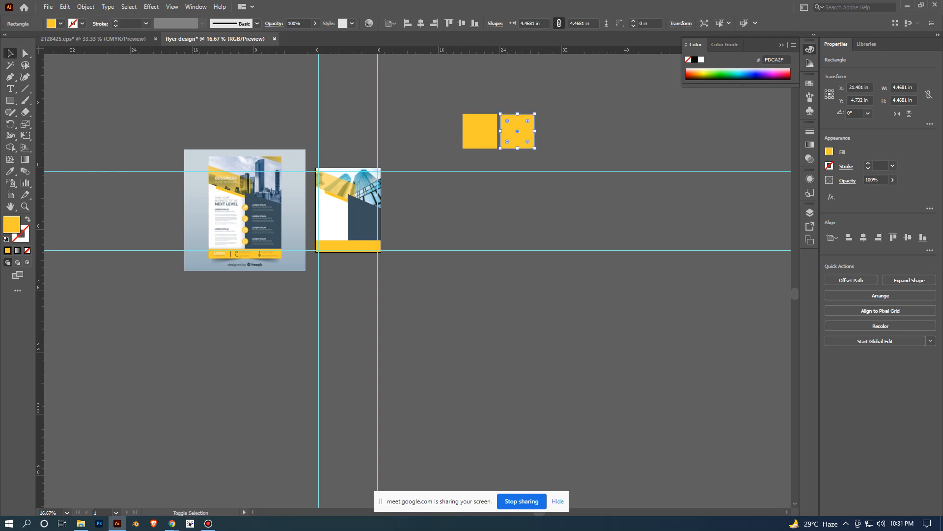
# - Duplicate the pair of yellow squares directly below with the same small gap, forming a two-by-two grid
pyautogui.click(464, 82)
pyautogui.click(479, 131)
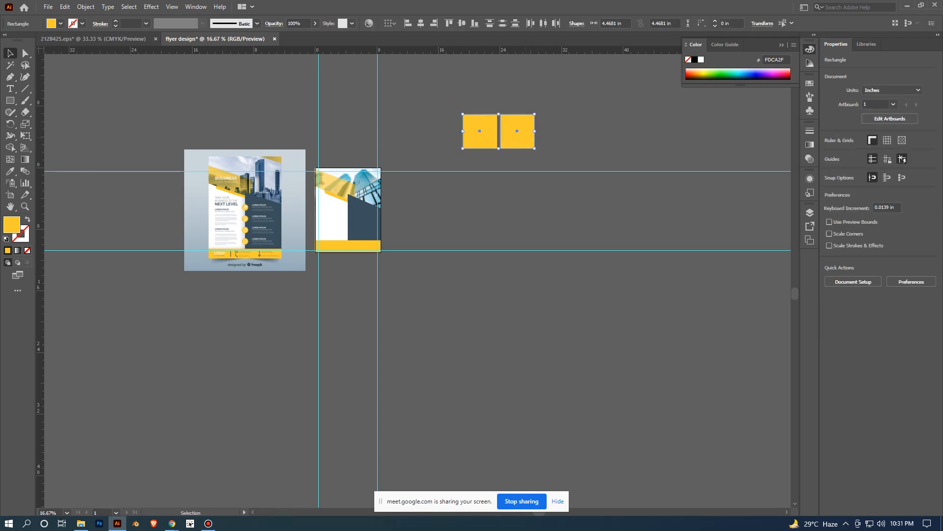
pyautogui.keyDown('shift'); pyautogui.click(517, 132); pyautogui.keyUp('shift')
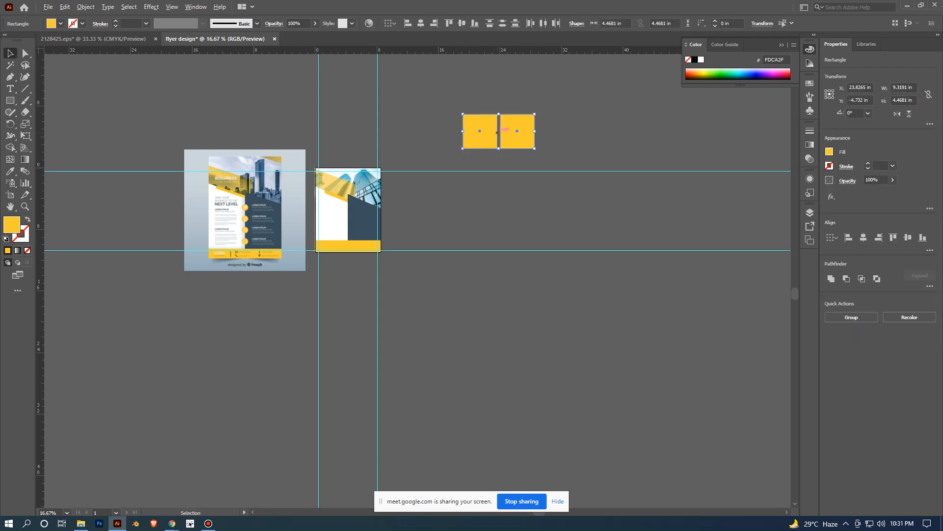
pyautogui.moveTo(498, 130); pyautogui.dragTo(497, 169)
pyautogui.click(565, 207)
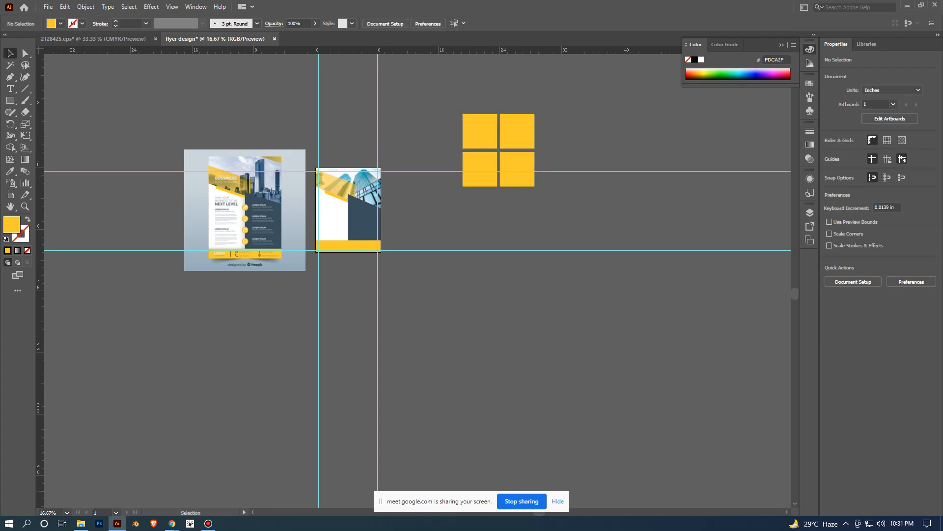
# - Place the Corporate.jpg building photo on the empty canvas beside the yellow squares and embed it
pyautogui.click(80, 523)
pyautogui.moveTo(226, 84); pyautogui.dragTo(681, 163)
pyautogui.click(137, 24)
# - Combine the four yellow squares into a single compound path
pyautogui.moveTo(385, 126); pyautogui.dragTo(488, 284)
pyautogui.rightClick(449, 169)
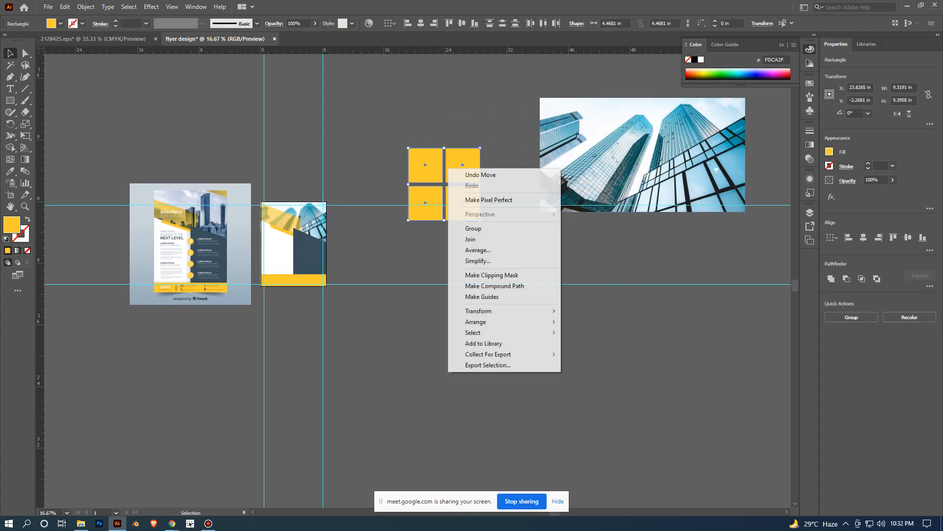
pyautogui.click(495, 285)
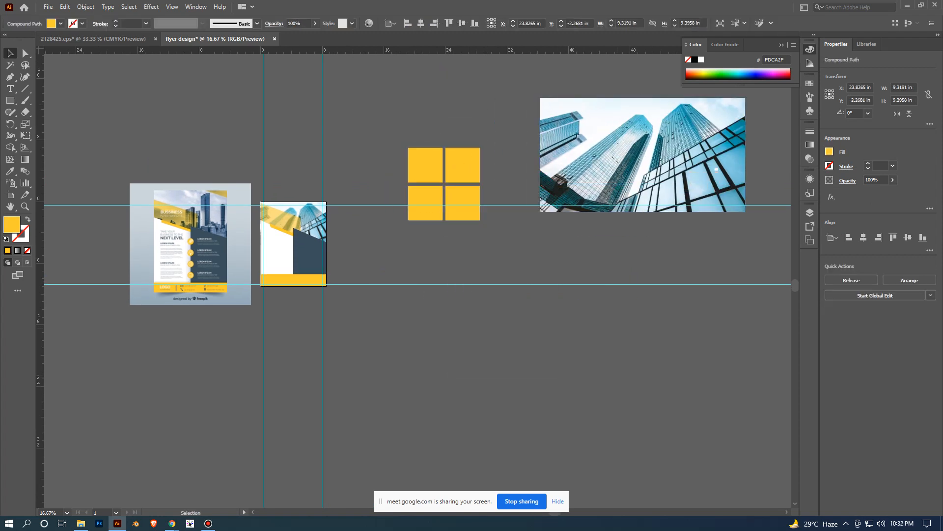
pyautogui.click(590, 245)
# - Move the building photo over the four yellow squares and send it to the back
pyautogui.moveTo(642, 212); pyautogui.dragTo(462, 233)
pyautogui.rightClick(503, 165)
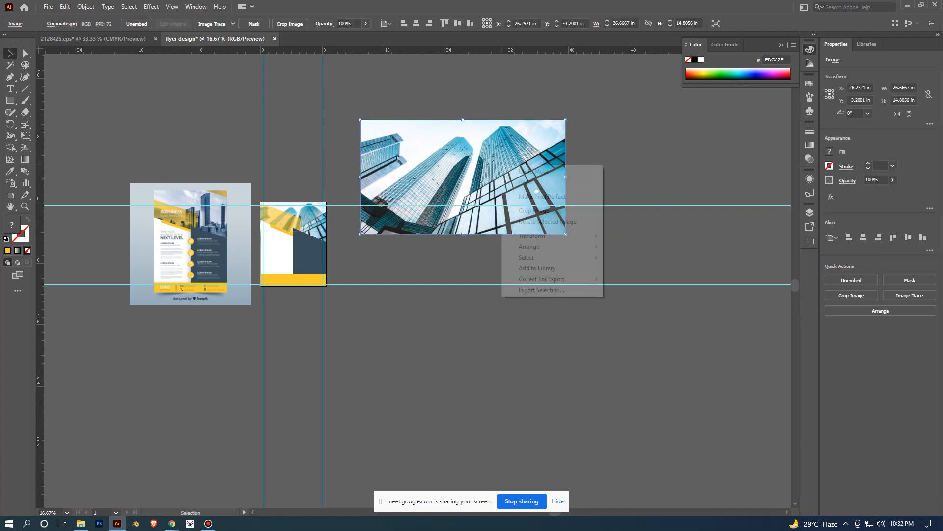
pyautogui.moveTo(565, 257)
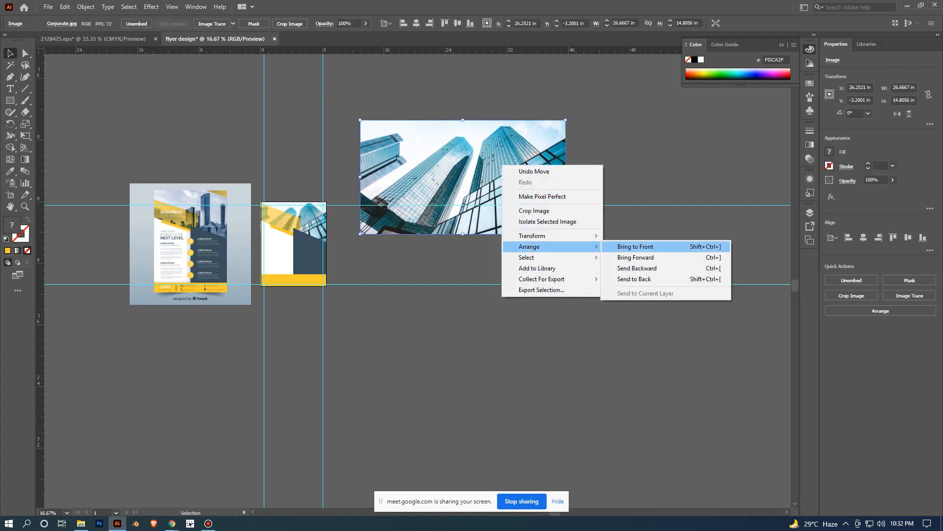
pyautogui.click(638, 279)
# - Clip the building photo to the four-square compound path with a clipping mask
pyautogui.click(445, 167)
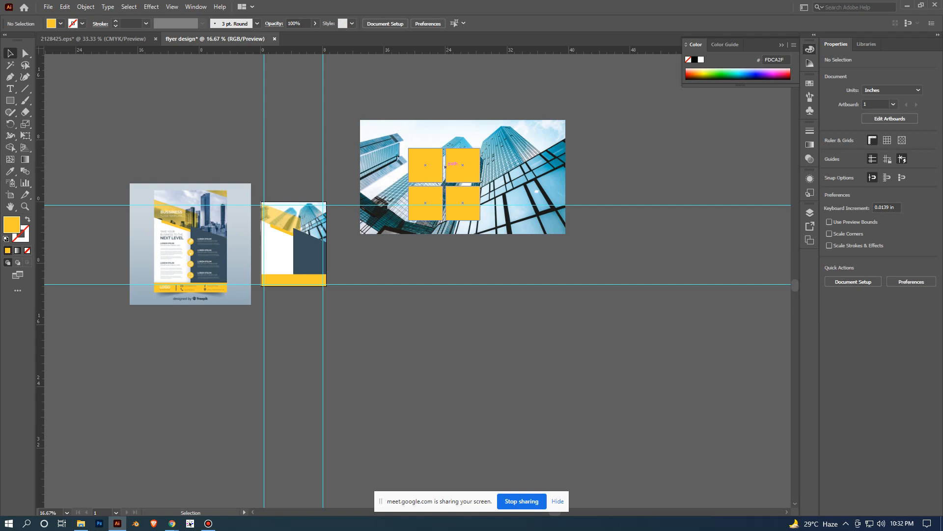
pyautogui.press('a')
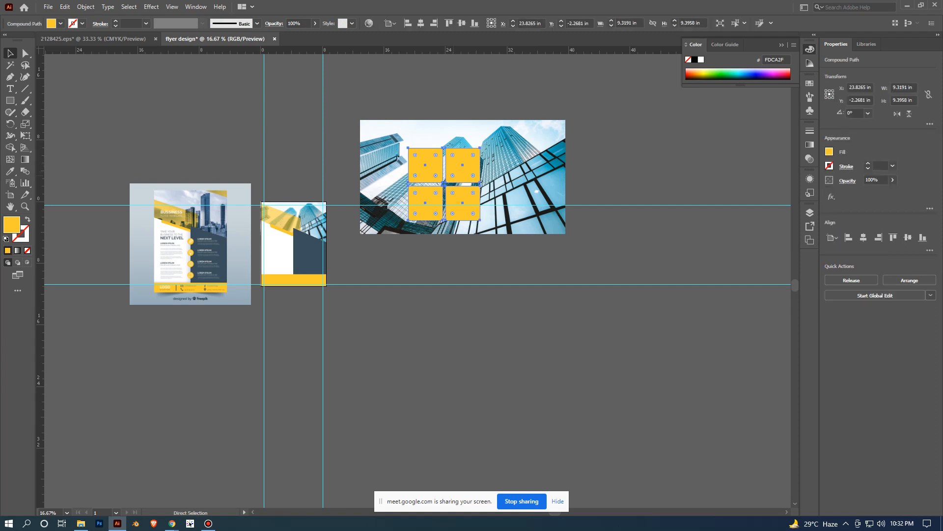
pyautogui.press('v')
pyautogui.keyDown('shift'); pyautogui.click(501, 158); pyautogui.keyUp('shift')
pyautogui.rightClick(464, 165)
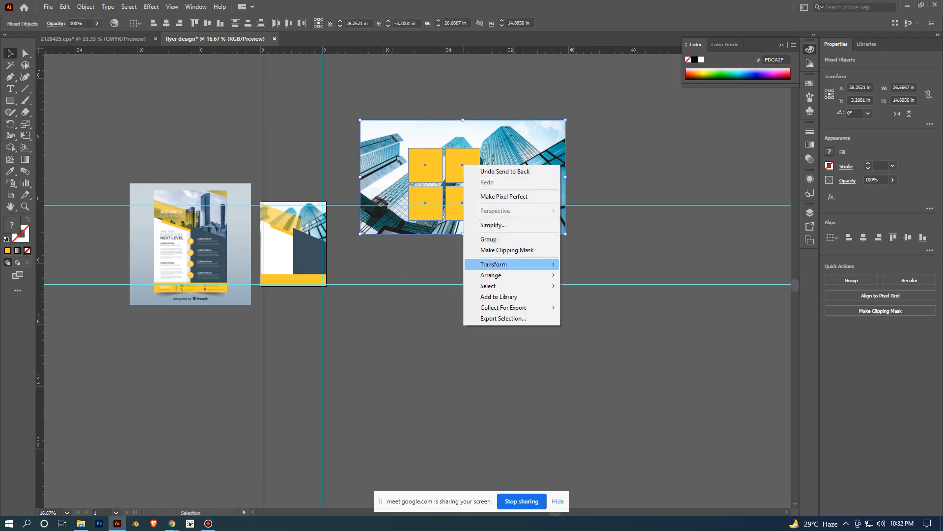
pyautogui.click(507, 250)
pyautogui.hotkey('ctrl', 'shift', 'a')
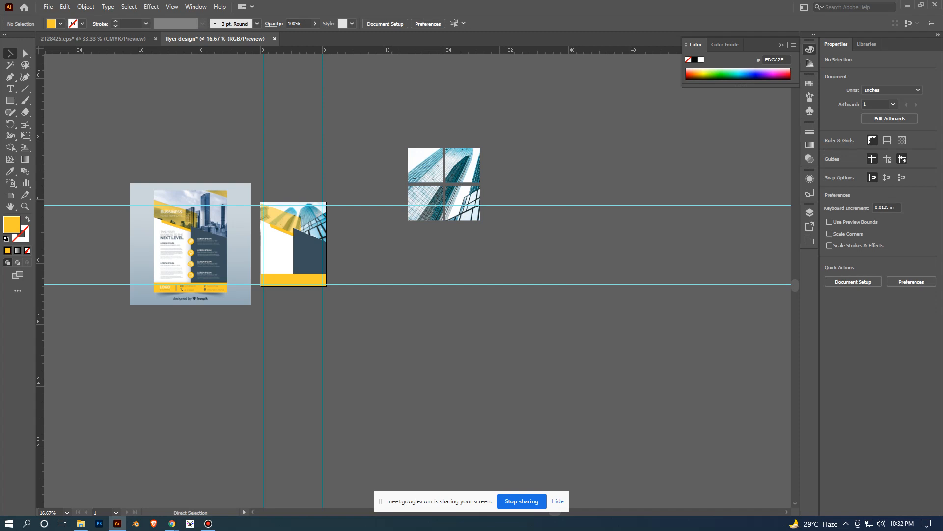
# - Place a copy of the yellow four-square shape exactly in front of the clipped photo and set its opacity to 46%
pyautogui.hotkey('ctrl', 'z')
pyautogui.hotkey('ctrl', 'z')
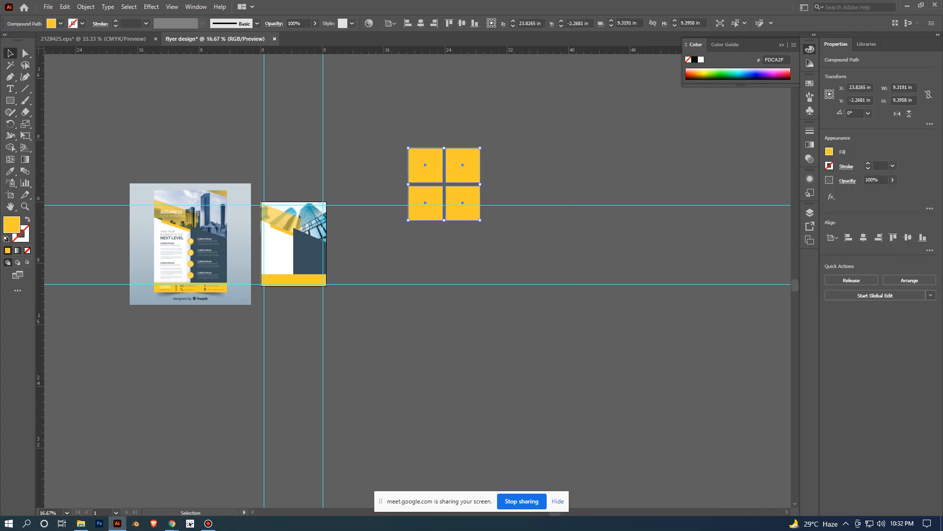
pyautogui.scroll(2, 484, 211)
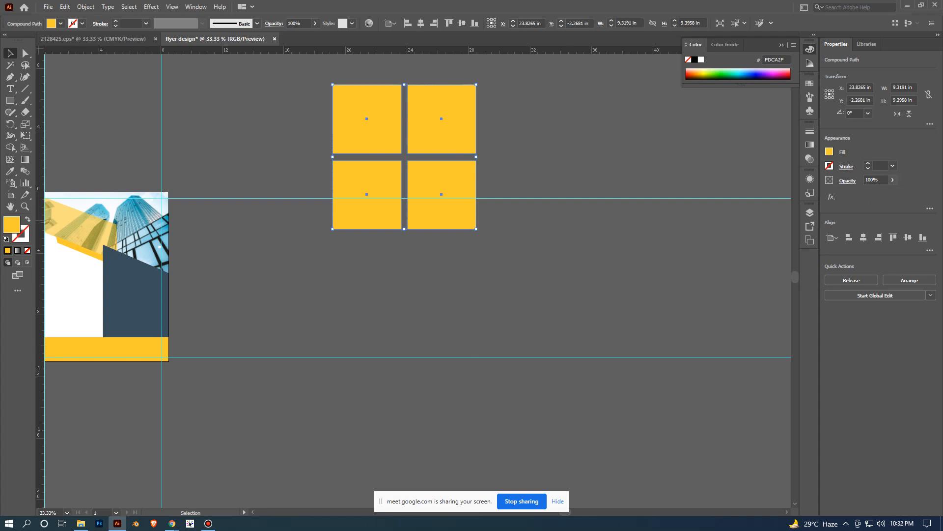
pyautogui.click(893, 179)
pyautogui.moveTo(891, 192); pyautogui.dragTo(872, 192)
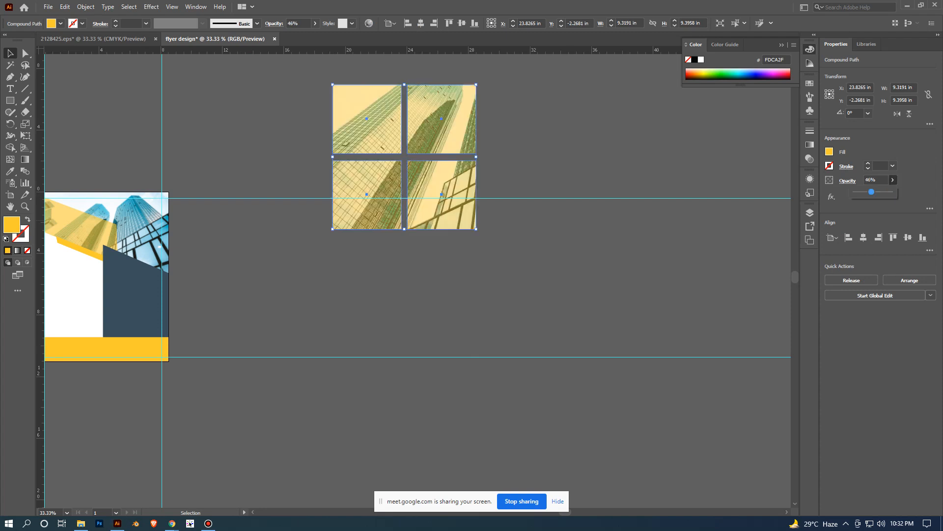
pyautogui.click(577, 263)
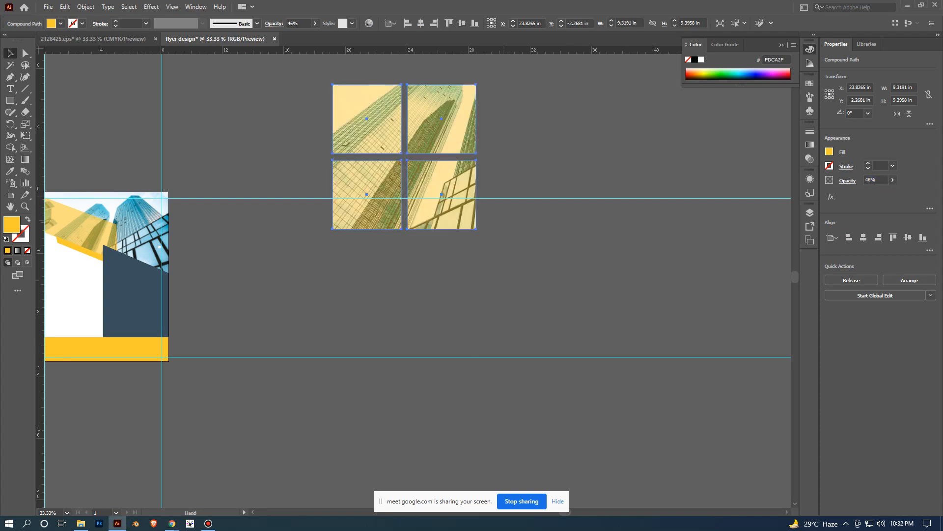
# - Delete the clipped photo grid together with its transparent yellow overlay
pyautogui.moveTo(577, 263); pyautogui.dragTo(676, 239)
pyautogui.click(676, 239)
pyautogui.scroll(-2, 677, 239)
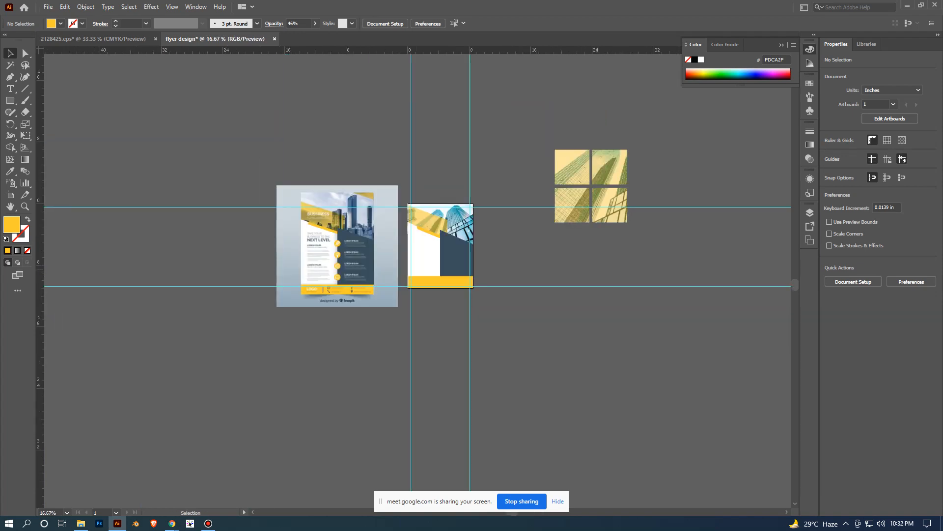
pyautogui.scroll(2, 599, 269)
pyautogui.moveTo(662, 199); pyautogui.dragTo(587, 267)
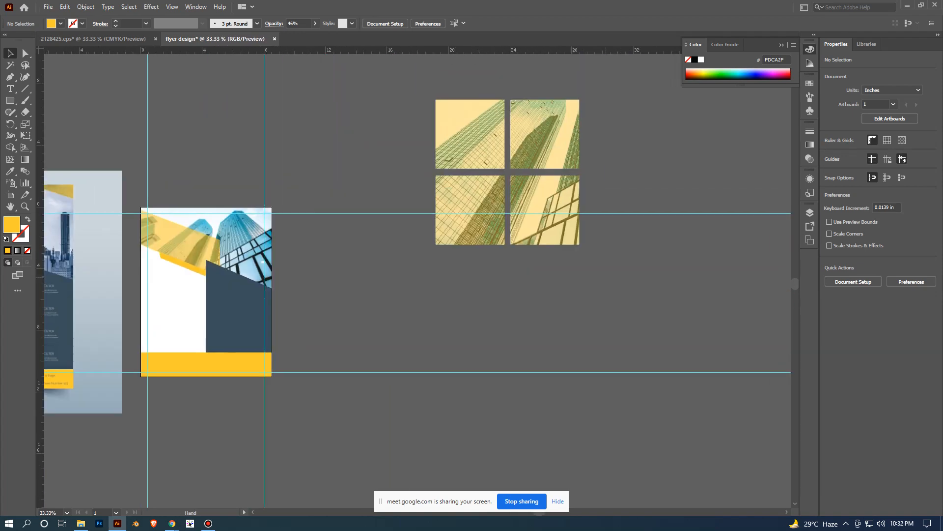
pyautogui.scroll(-1, 587, 267)
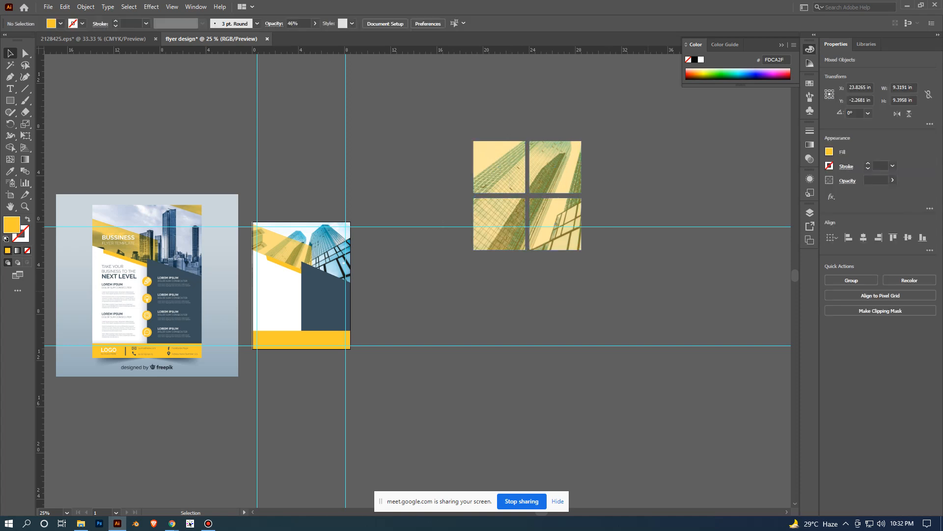
pyautogui.scroll(1, 618, 274)
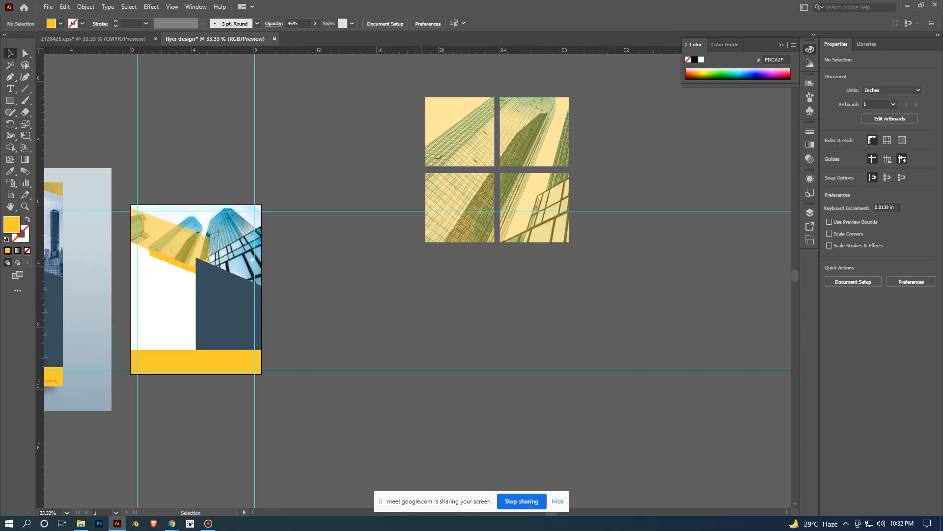
pyautogui.moveTo(409, 85); pyautogui.dragTo(585, 265)
pyautogui.scroll(-4, 586, 275)
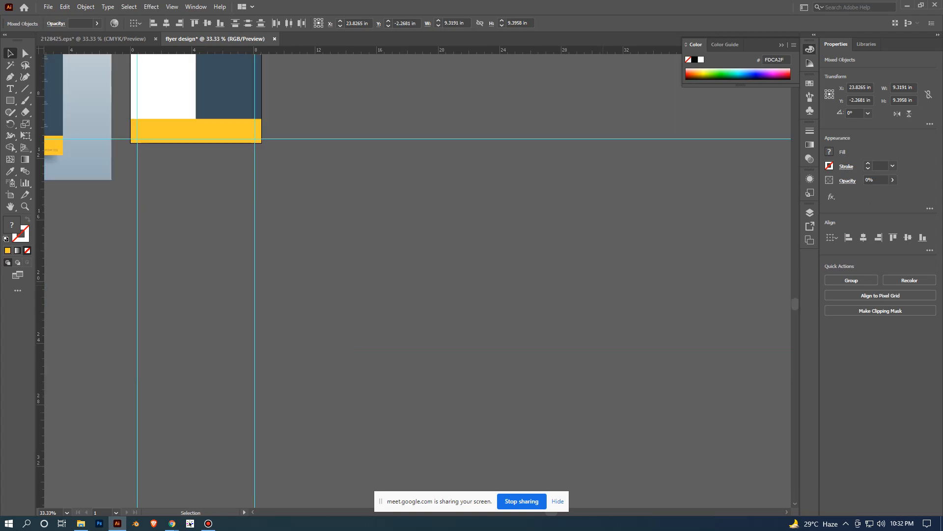
pyautogui.scroll(-2, 548, 235)
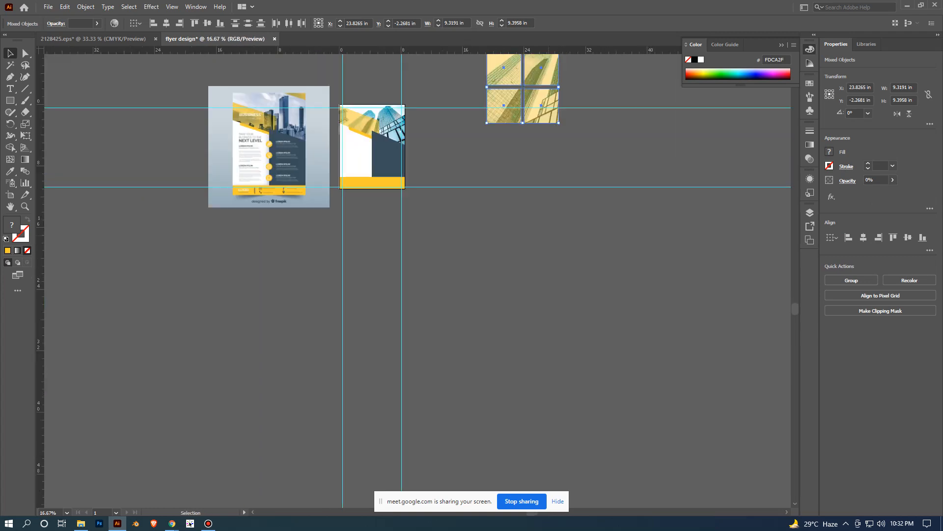
pyautogui.press('Delete')
# - Duplicate the transparent yellow header band and place the copy across the flyer's upper-right corner
pyautogui.scroll(2, 438, 191)
pyautogui.moveTo(349, 105); pyautogui.dragTo(482, 310)
pyautogui.scroll(1, 482, 310)
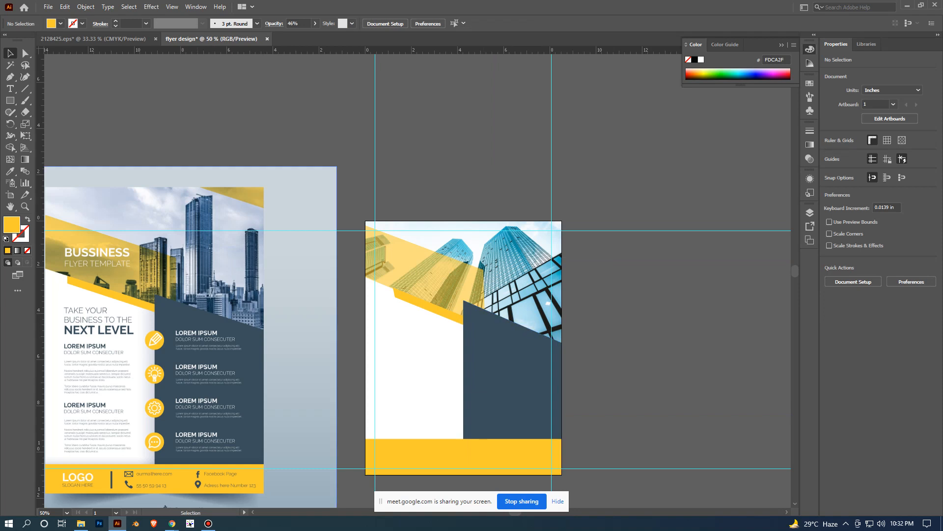
pyautogui.click(426, 276)
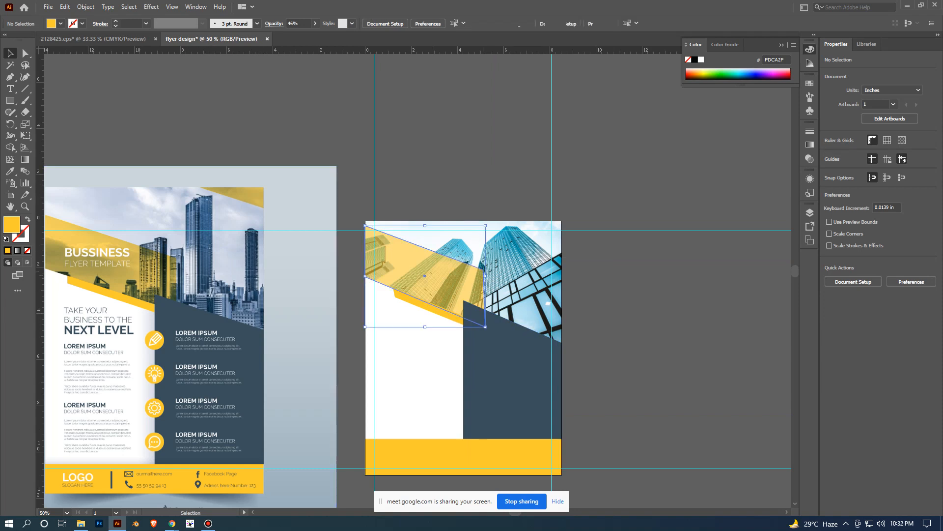
pyautogui.moveTo(424, 275); pyautogui.dragTo(551, 210)
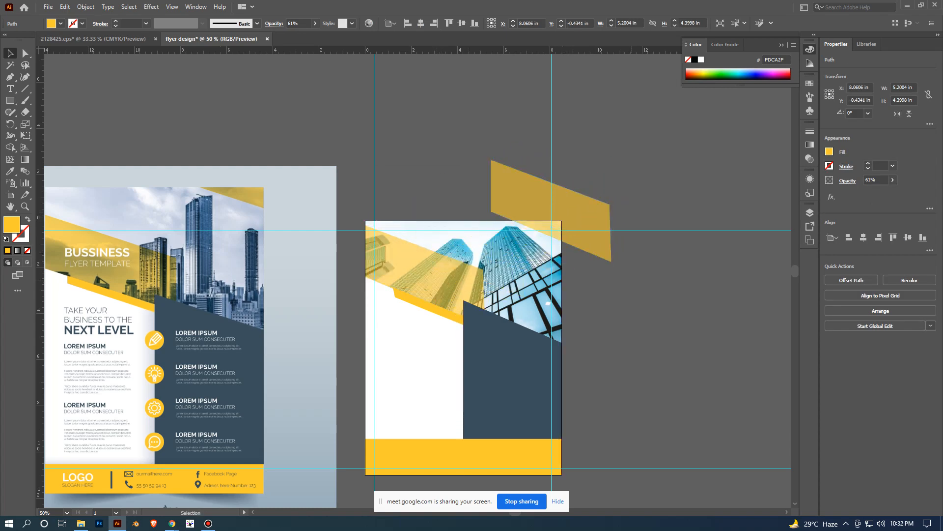
pyautogui.click(648, 294)
pyautogui.scroll(2, 649, 294)
pyautogui.scroll(-1, 649, 292)
pyautogui.scroll(-1, 648, 292)
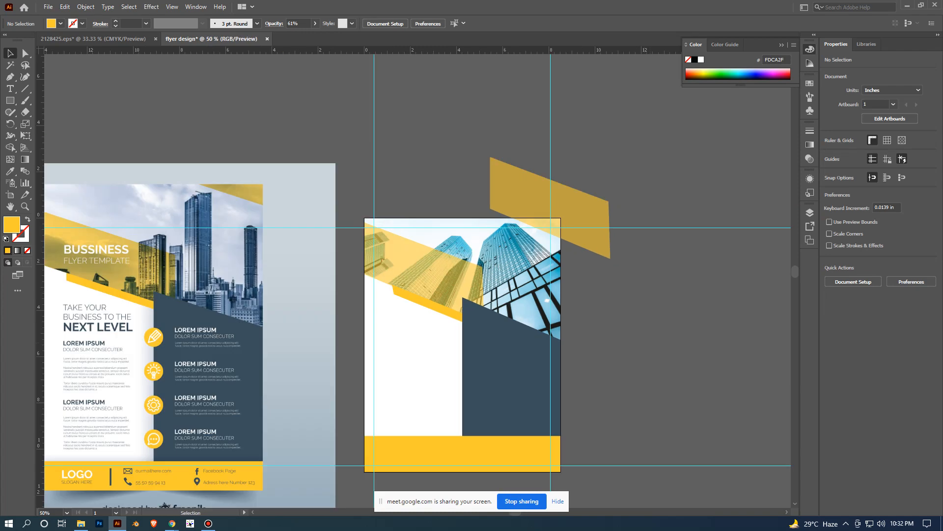
# - Draw a horizontal line about 20.74 in long along the artboard's top edge and a vertical one about 10.13 in along its right edge
pyautogui.click(25, 88)
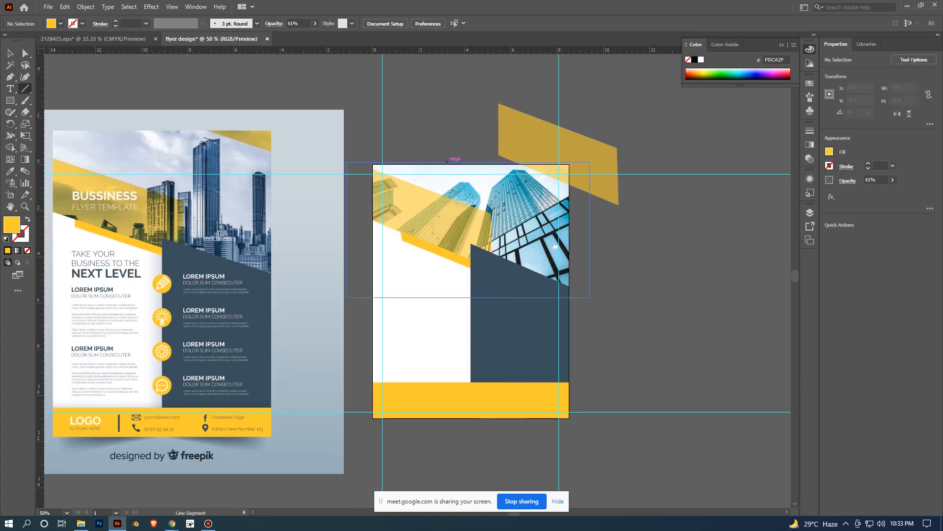
pyautogui.moveTo(374, 164); pyautogui.dragTo(788, 163)
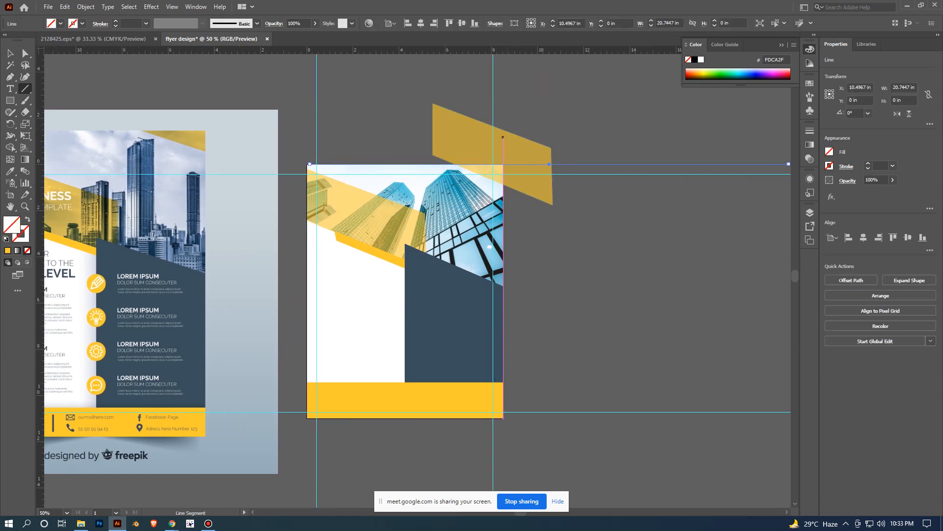
pyautogui.moveTo(503, 128); pyautogui.dragTo(503, 361)
pyautogui.press('v')
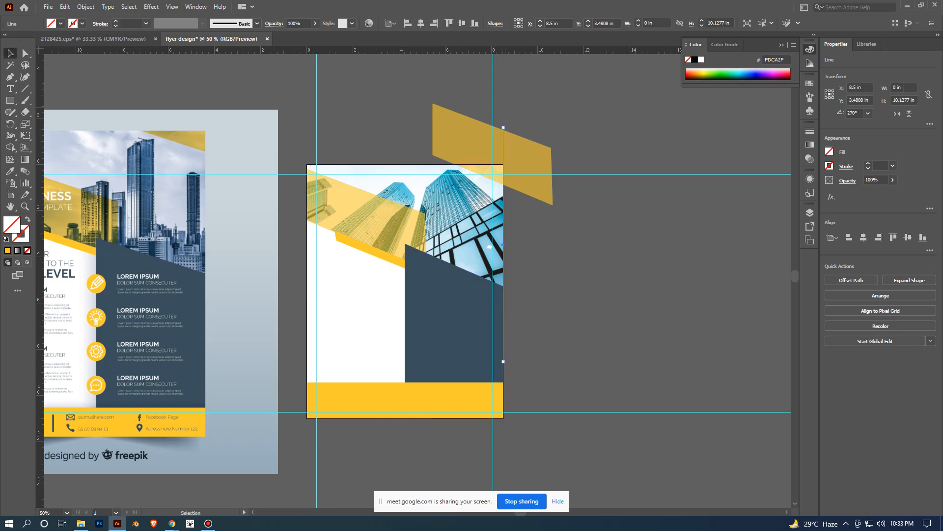
# - Select the duplicated band with the edge lines and remove its parts beyond the artboard using the Shape Builder tool
pyautogui.click(489, 246)
pyautogui.moveTo(549, 142); pyautogui.dragTo(487, 201)
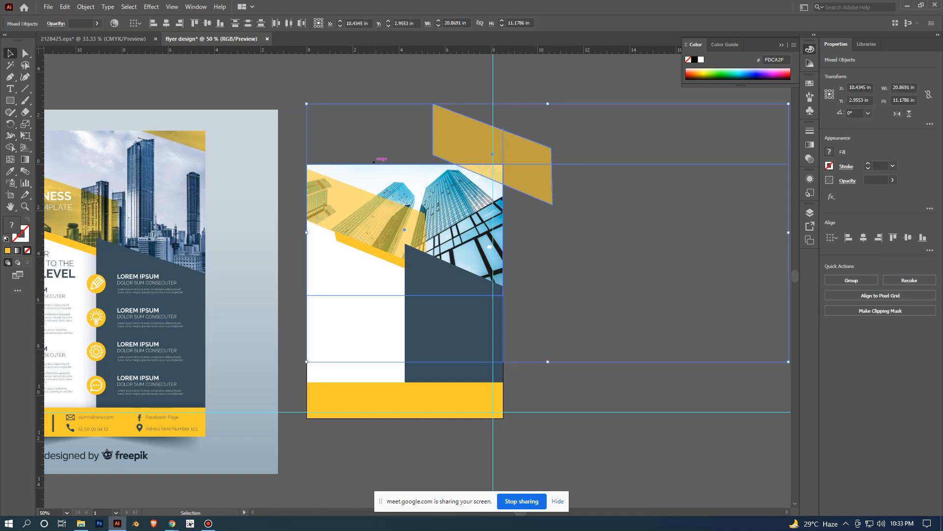
pyautogui.keyDown('shift'); pyautogui.click(381, 164); pyautogui.keyUp('shift')
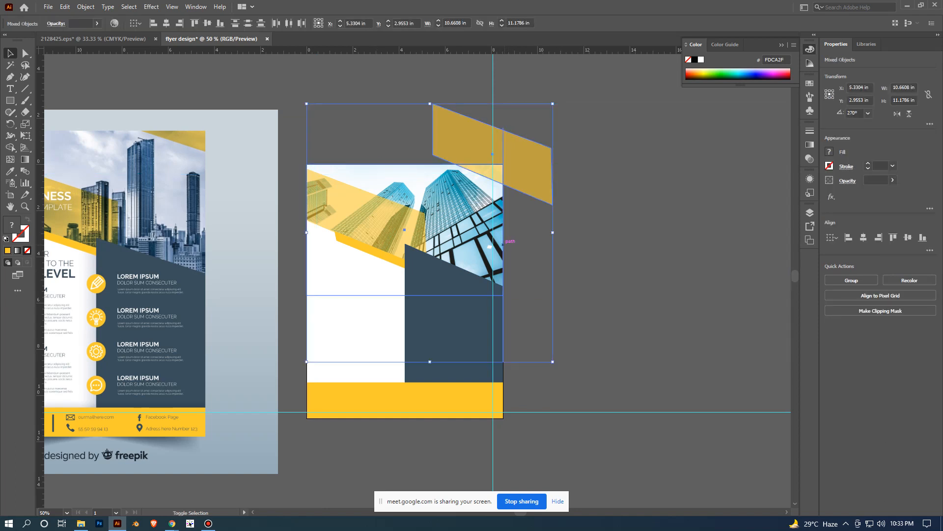
pyautogui.hotkey('ctrl', '7')
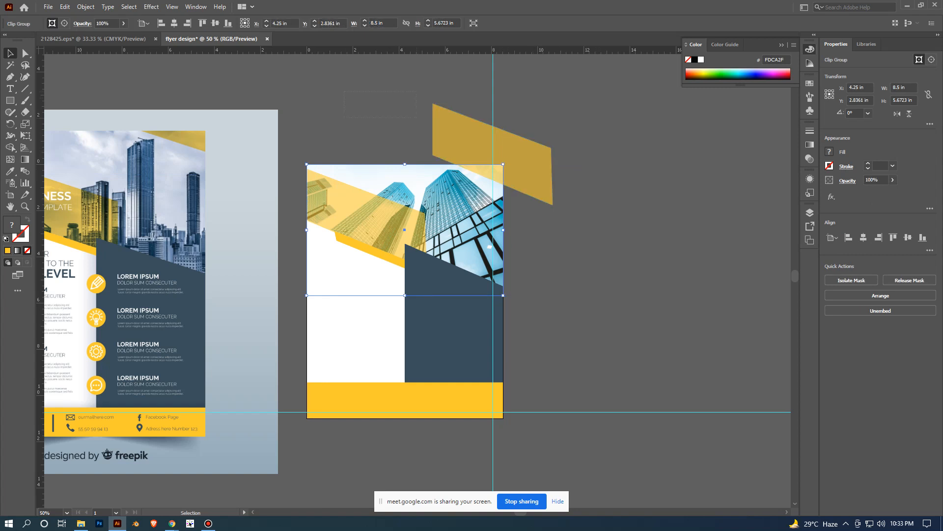
pyautogui.hotkey('ctrl', 'z')
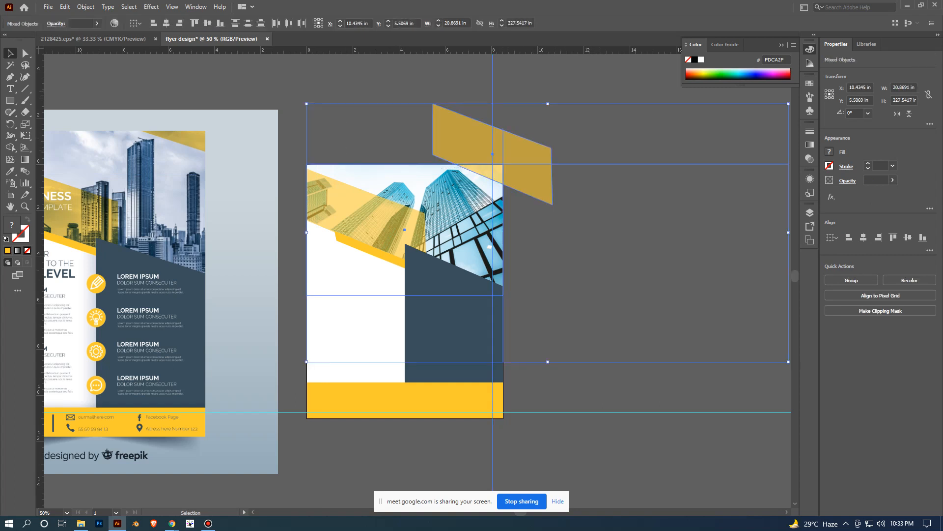
pyautogui.moveTo(526, 322); pyautogui.dragTo(503, 330)
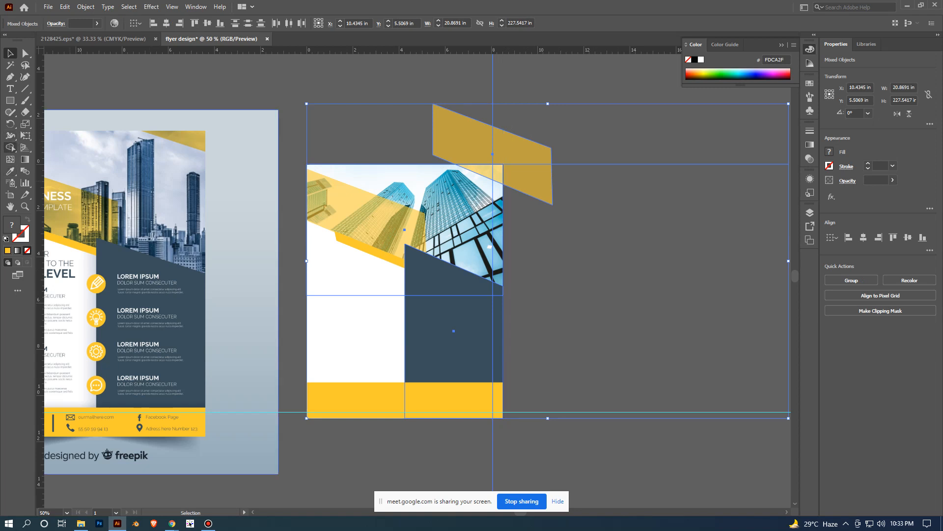
pyautogui.click(10, 147)
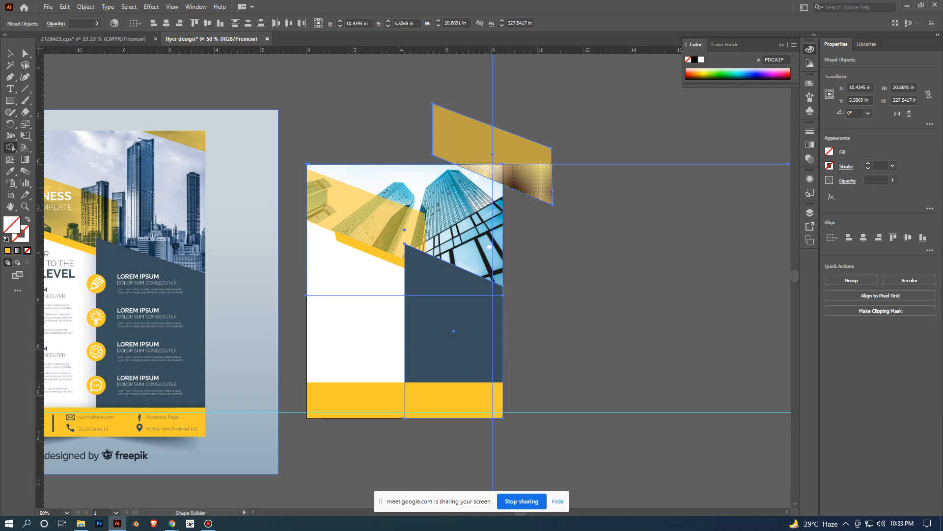
pyautogui.keyDown('alt'); pyautogui.click(527, 183); pyautogui.keyUp('alt')
pyautogui.keyDown('alt'); pyautogui.click(522, 150); pyautogui.keyUp('alt')
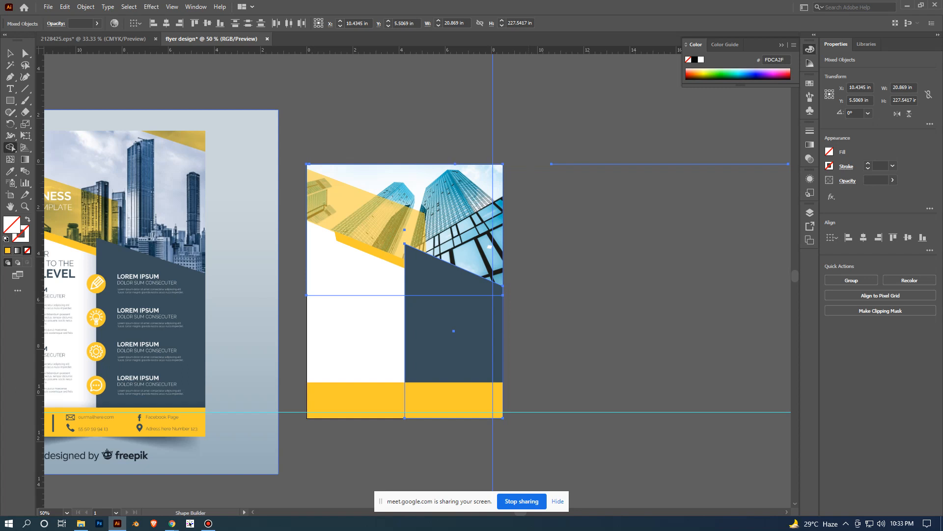
# - Undo the Shape Builder removal of the duplicated band's parts beyond the artboard
pyautogui.press('v')
pyautogui.hotkey('ctrl', 'z')
pyautogui.click(10, 147)
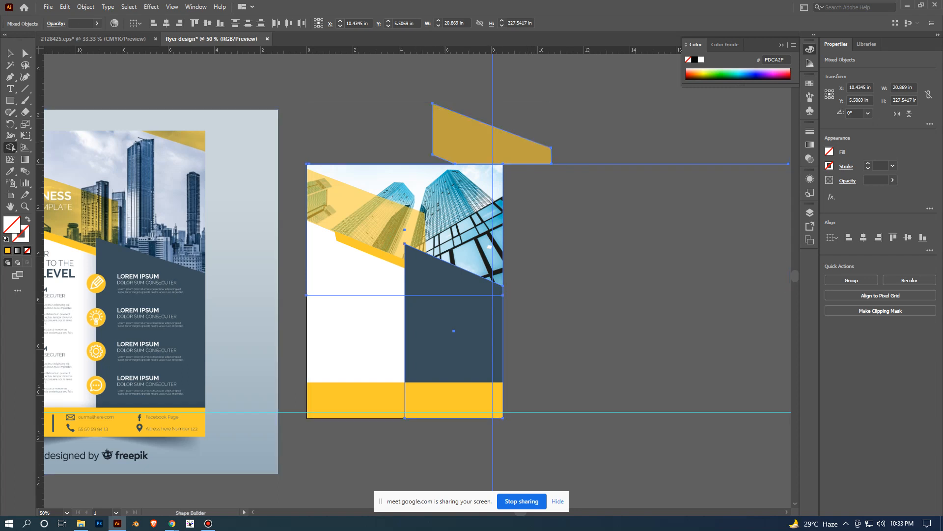
pyautogui.hotkey('ctrl', 'z')
pyautogui.hotkey('ctrl', 'z')
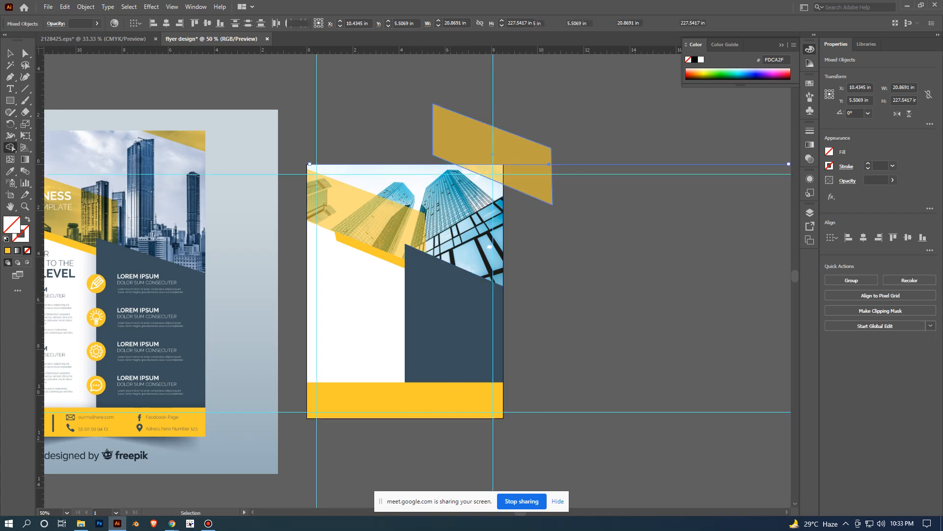
pyautogui.press('v')
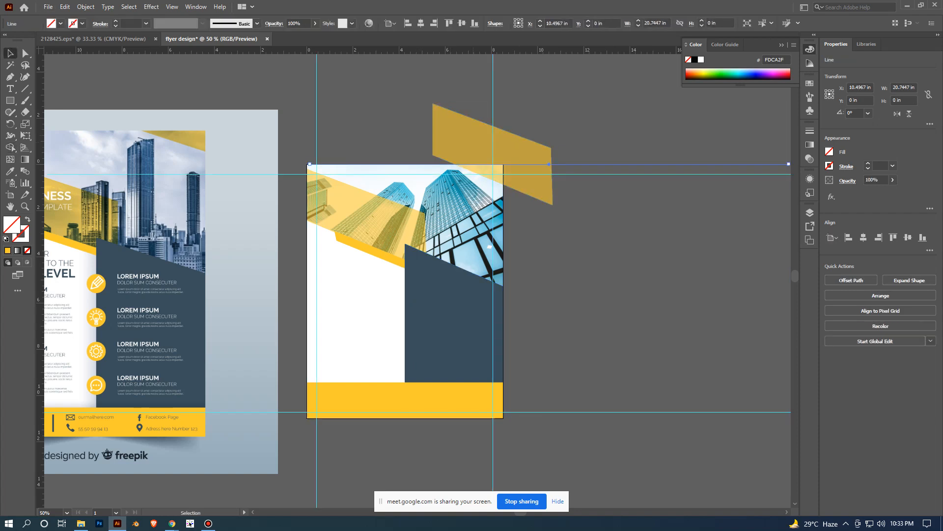
# - Undo the two artboard edge lines and the duplicate of the transparent yellow header band
pyautogui.hotkey('ctrl', 'shift', 'a')
pyautogui.hotkey('ctrl', '+')
pyautogui.moveTo(617, 135); pyautogui.dragTo(618, 167)
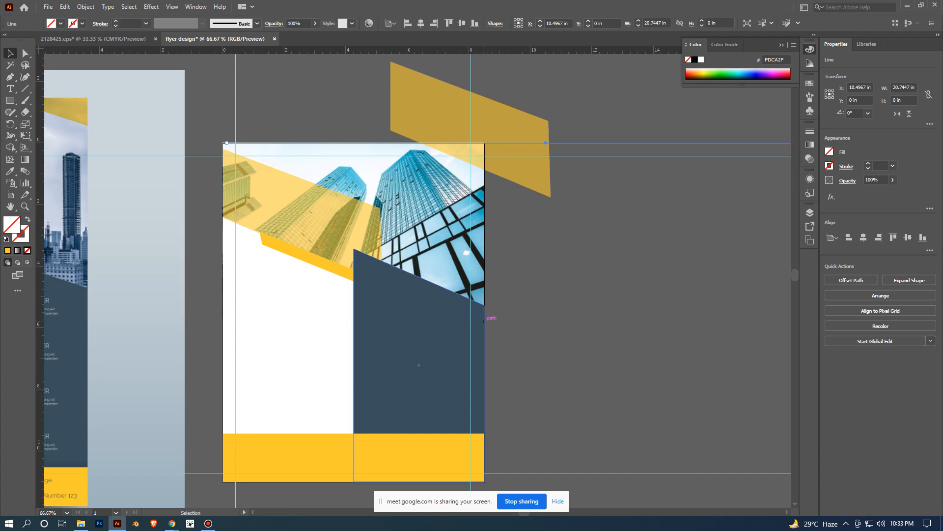
pyautogui.click(484, 320)
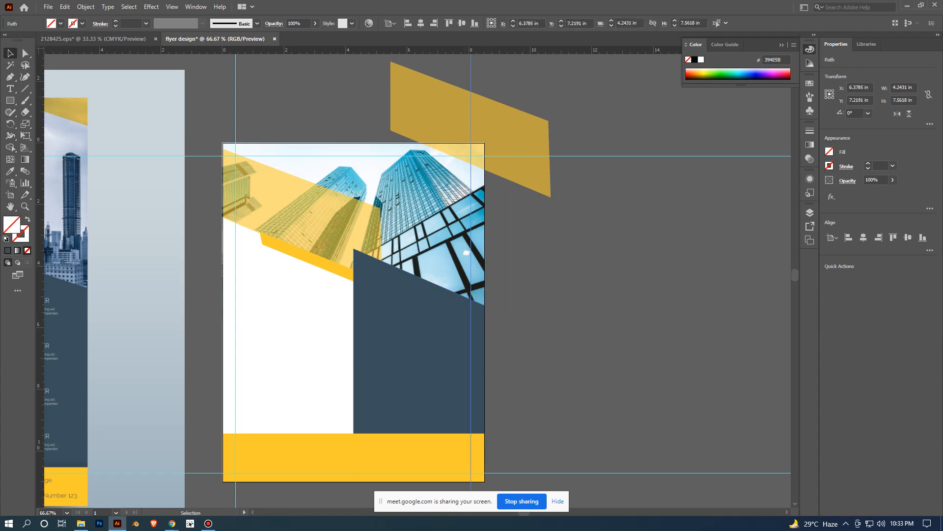
pyautogui.moveTo(470, 112); pyautogui.dragTo(407, 176)
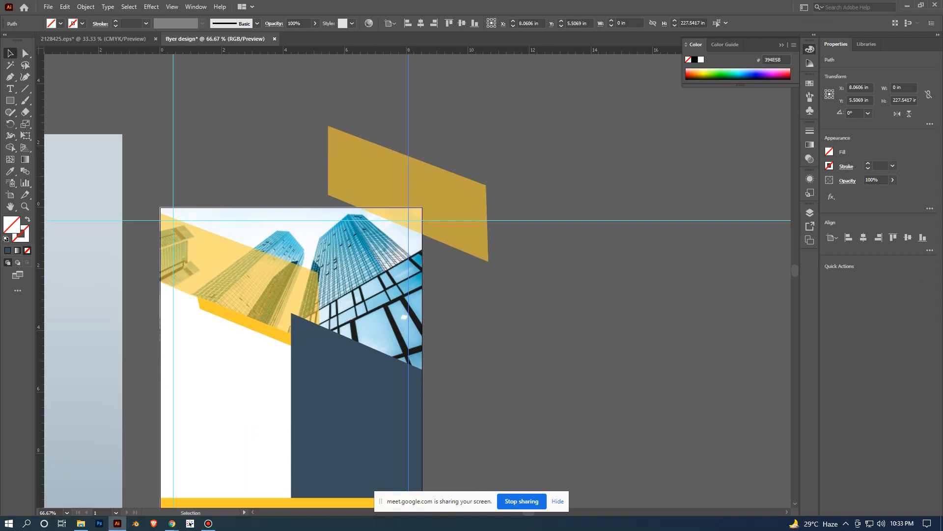
pyautogui.hotkey('ctrl', 'z')
pyautogui.hotkey('ctrl', 'z')
pyautogui.press('v')
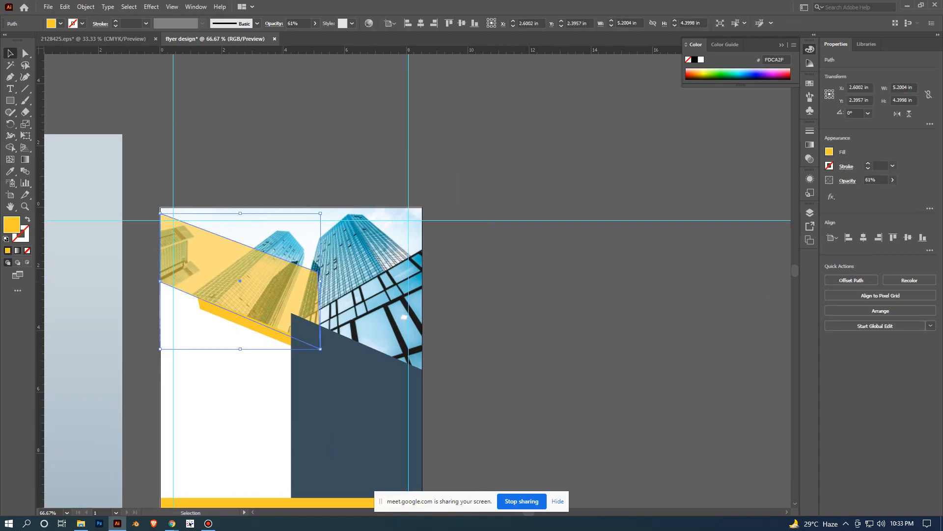
# - Duplicate the yellow header band over the flyer's upper-right corner, with a 12.73 in horizontal and an 8.46 in vertical line along the artboard edges
pyautogui.moveTo(300, 277); pyautogui.dragTo(474, 199)
pyautogui.click(528, 165)
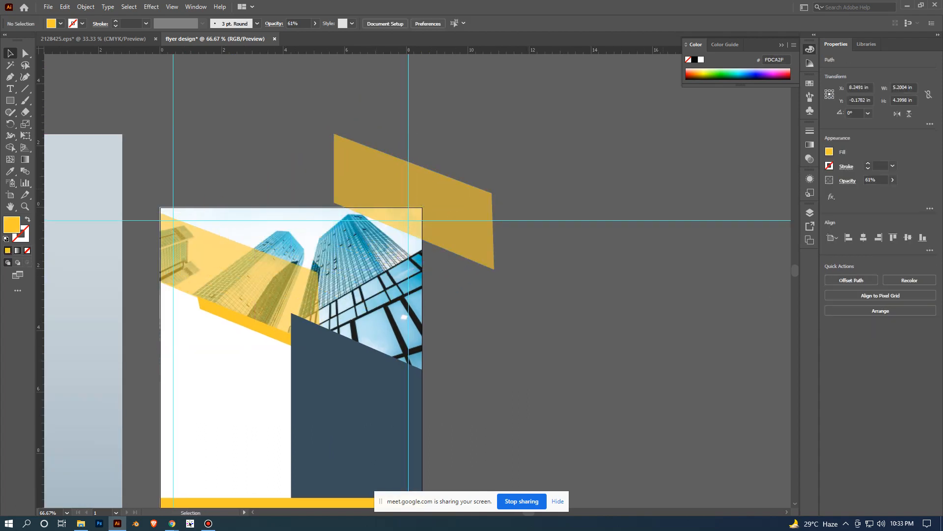
pyautogui.click(25, 89)
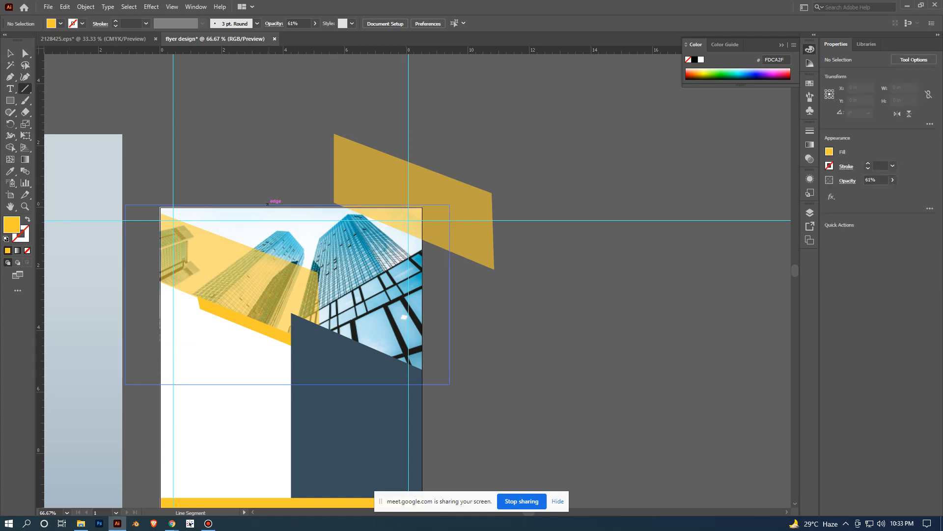
pyautogui.moveTo(271, 207); pyautogui.dragTo(663, 206)
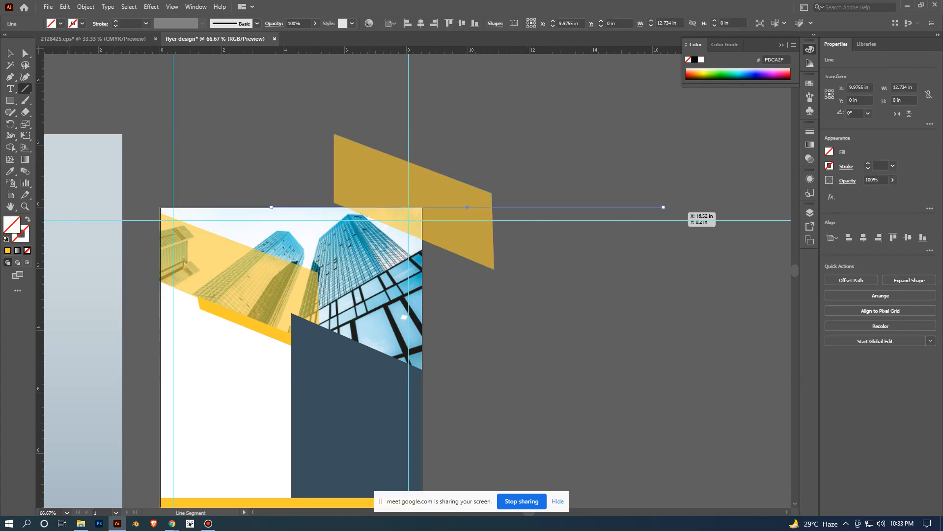
pyautogui.moveTo(422, 142); pyautogui.dragTo(422, 402)
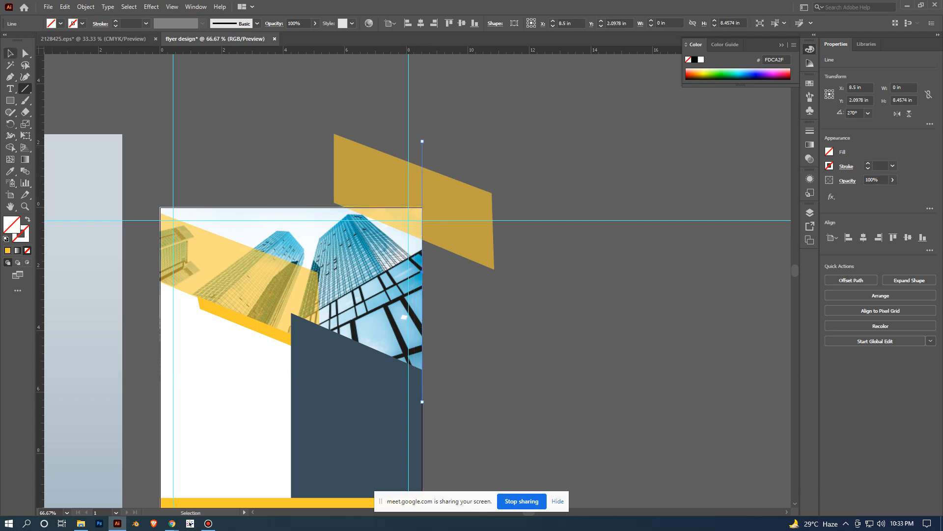
# - Select the duplicated band with the edge lines and cut away its parts outside the artboard using the Shape Builder tool
pyautogui.press('v')
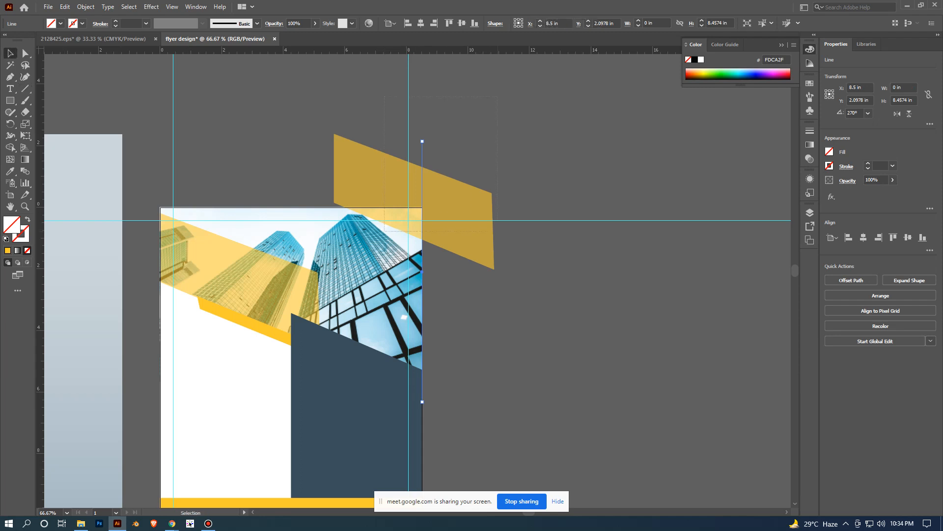
pyautogui.hotkey('ctrl', 'a')
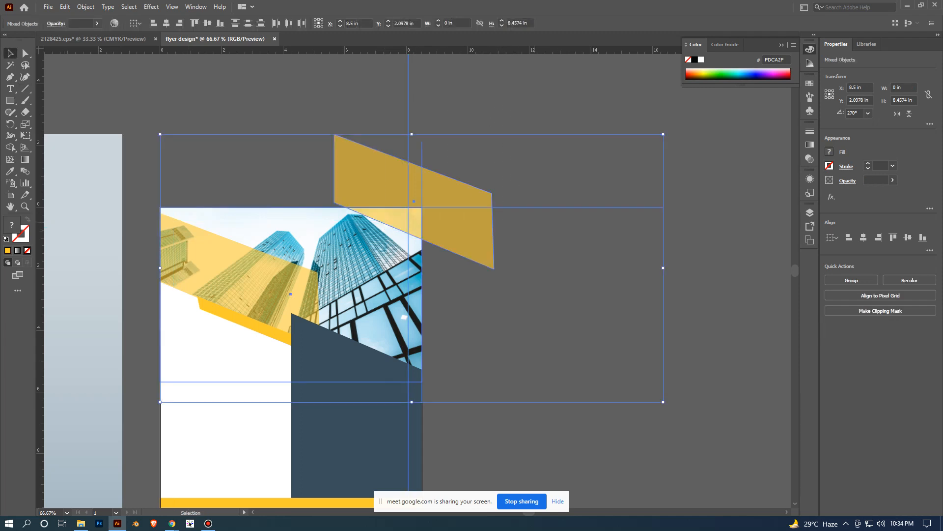
pyautogui.click(11, 148)
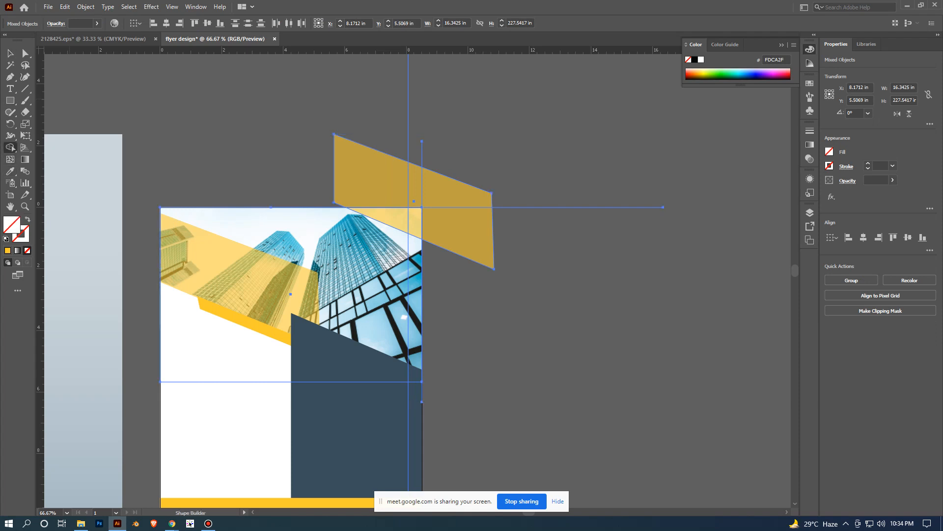
pyautogui.keyDown('alt'); pyautogui.click(457, 232); pyautogui.keyUp('alt')
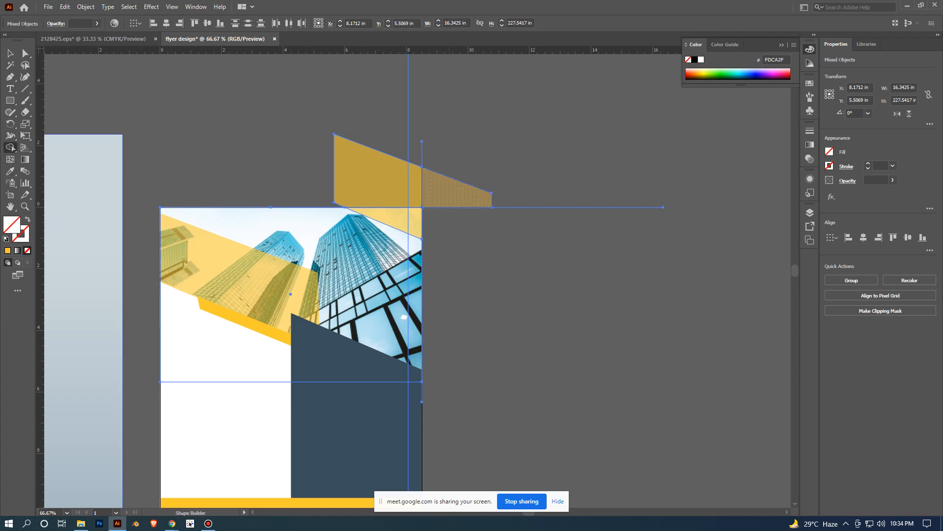
pyautogui.keyDown('alt'); pyautogui.click(453, 194); pyautogui.keyUp('alt')
pyautogui.keyDown('alt'); pyautogui.click(386, 182); pyautogui.keyUp('alt')
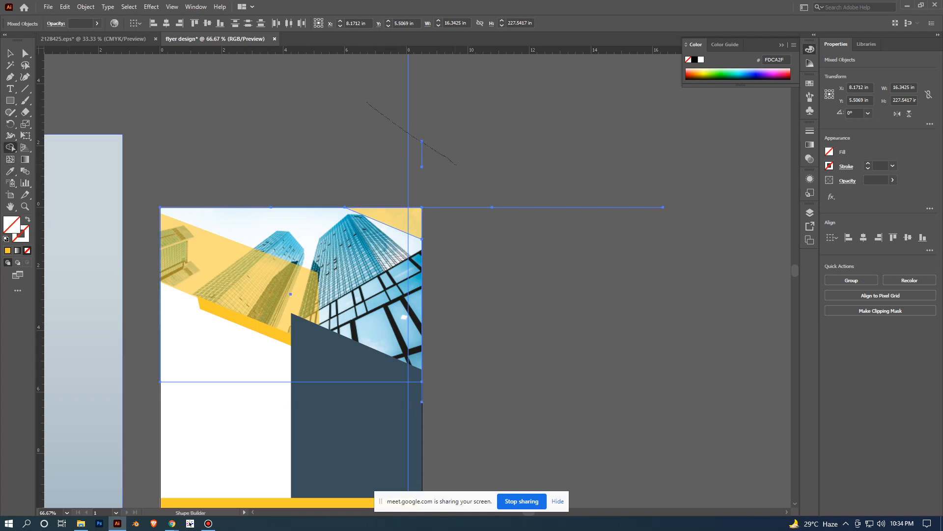
# - Remove the leftover edge-line segments beyond the artboard with the Shape Builder tool and deselect everything
pyautogui.moveTo(456, 165); pyautogui.dragTo(462, 170)
pyautogui.moveTo(516, 182); pyautogui.dragTo(545, 231)
pyautogui.moveTo(377, 98); pyautogui.dragTo(623, 200)
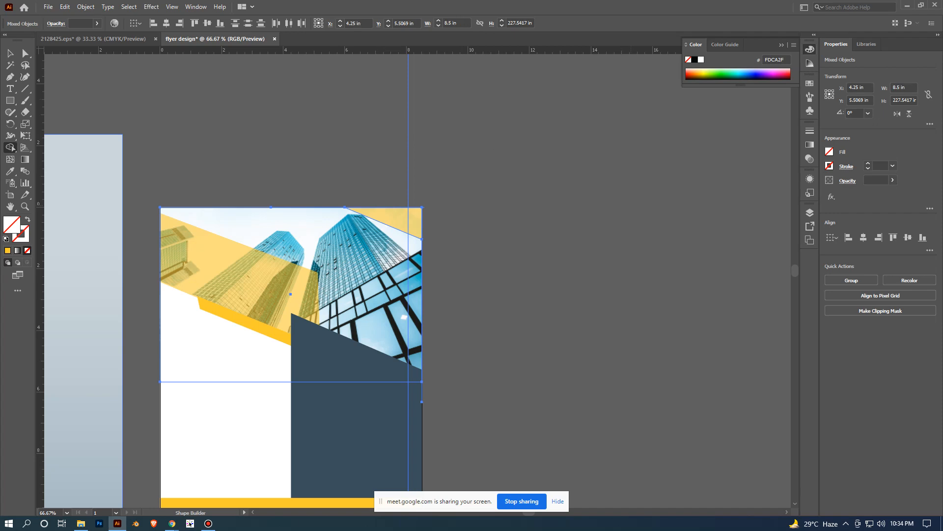
pyautogui.scroll(-2, 605, 197)
pyautogui.scroll(1, 499, 137)
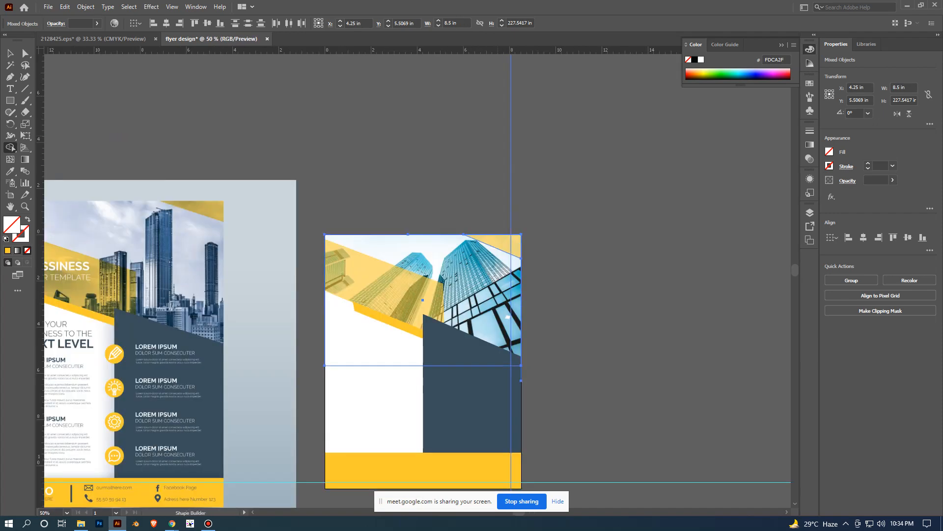
pyautogui.hotkey('ctrl', 'z')
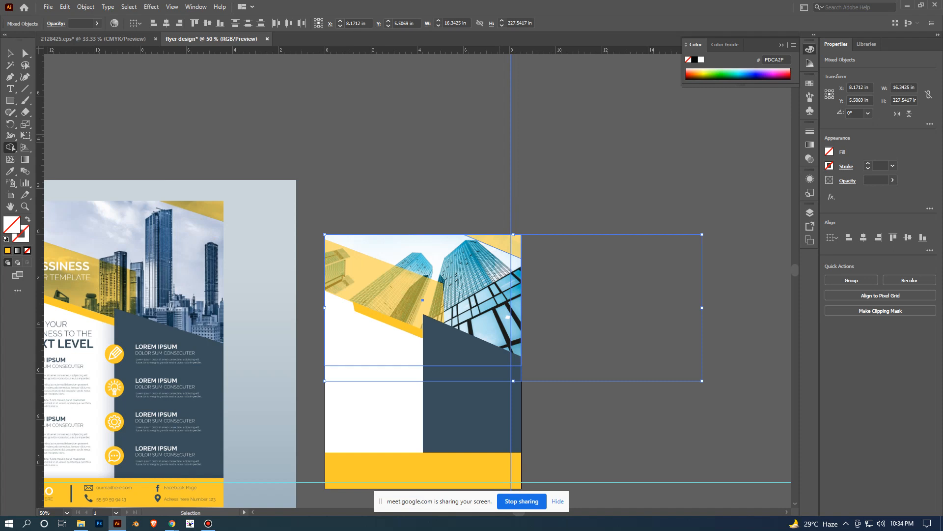
pyautogui.moveTo(589, 170); pyautogui.dragTo(621, 271)
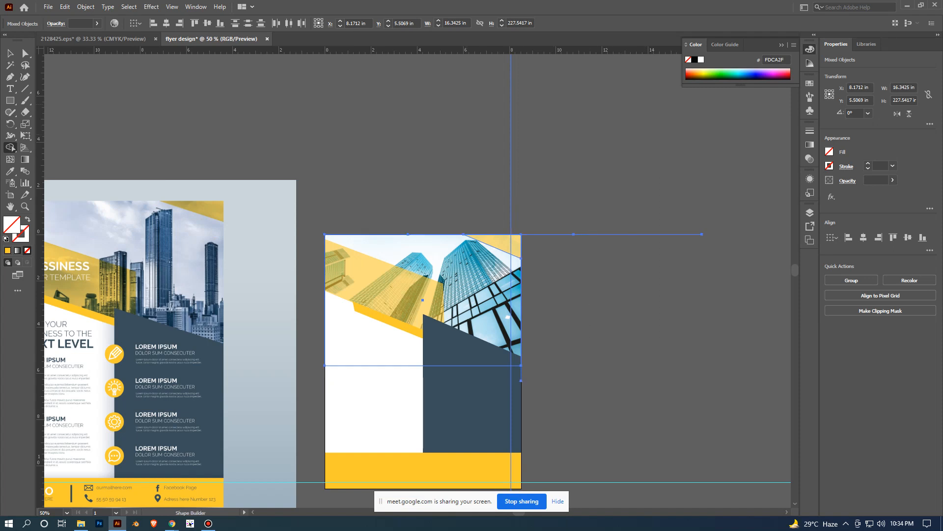
pyautogui.click(10, 53)
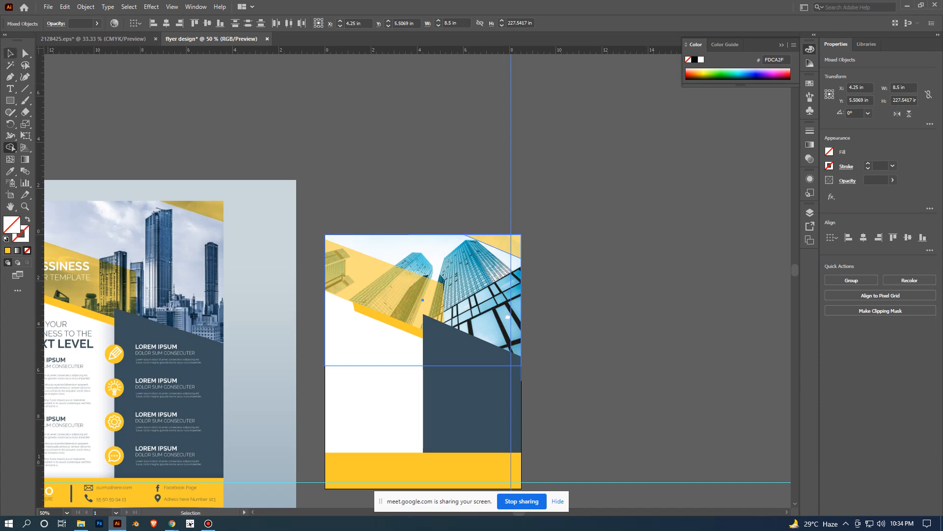
pyautogui.click(602, 216)
# - Compare the flyer's corner band, header band and panels with the reference template
pyautogui.scroll(3, 649, 221)
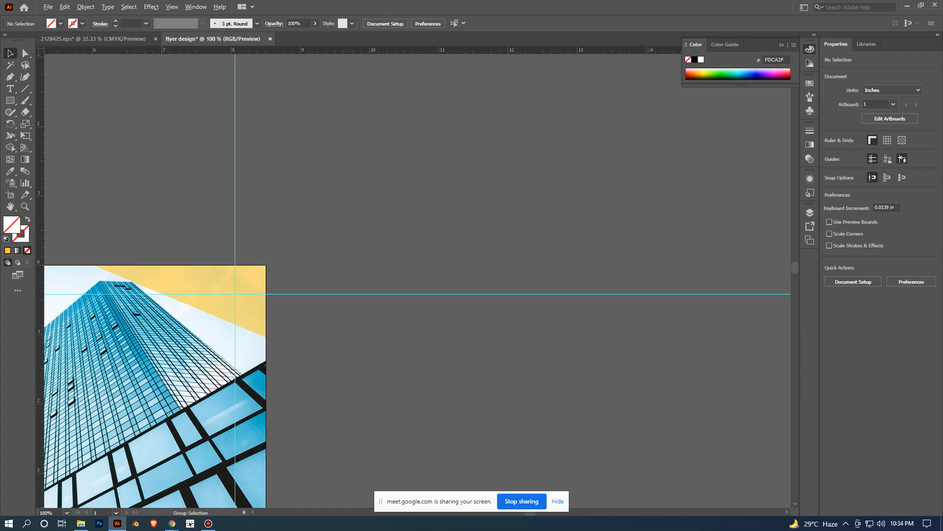
pyautogui.moveTo(530, 350); pyautogui.dragTo(673, 182)
pyautogui.scroll(-2, 673, 181)
pyautogui.moveTo(643, 268); pyautogui.dragTo(680, 176)
pyautogui.scroll(-1, 702, 241)
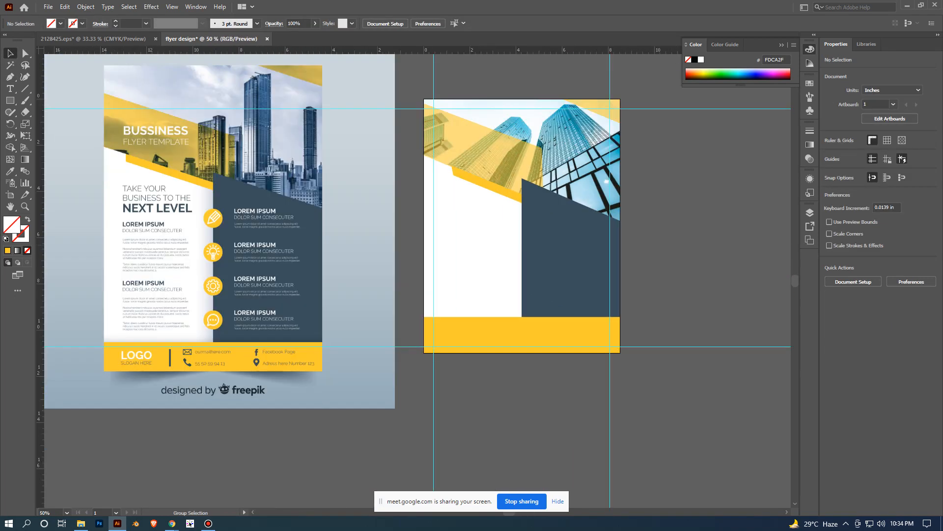
pyautogui.moveTo(702, 240); pyautogui.dragTo(639, 312)
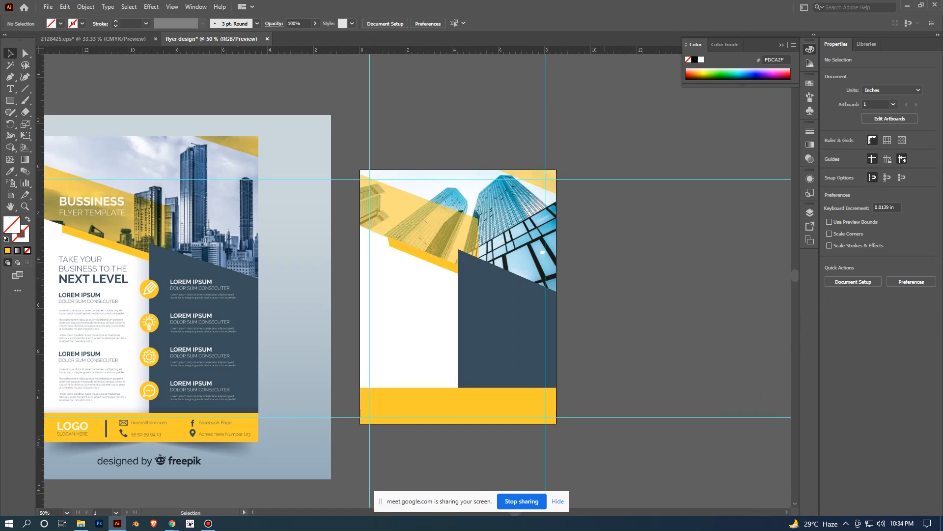
pyautogui.moveTo(579, 300); pyautogui.dragTo(670, 272)
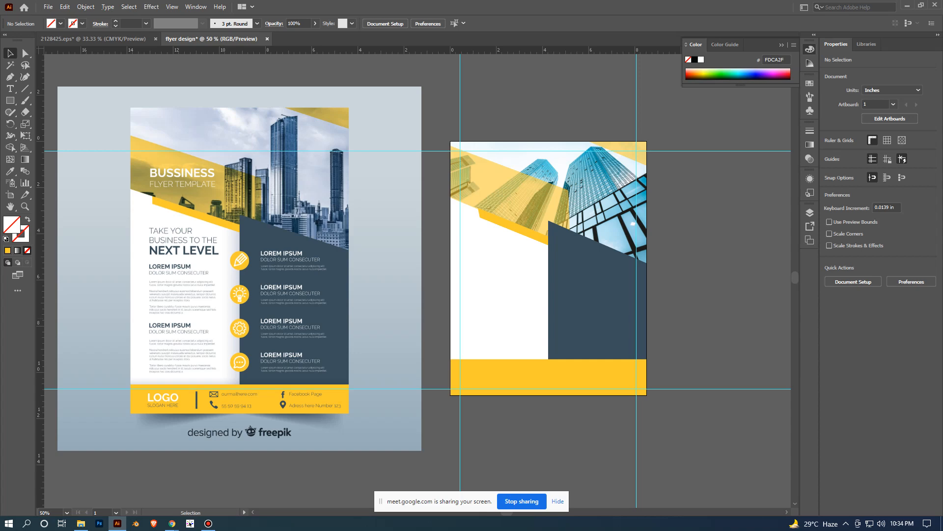
pyautogui.scroll(1, 693, 336)
pyautogui.moveTo(694, 336); pyautogui.dragTo(656, 304)
pyautogui.scroll(-1, 746, 275)
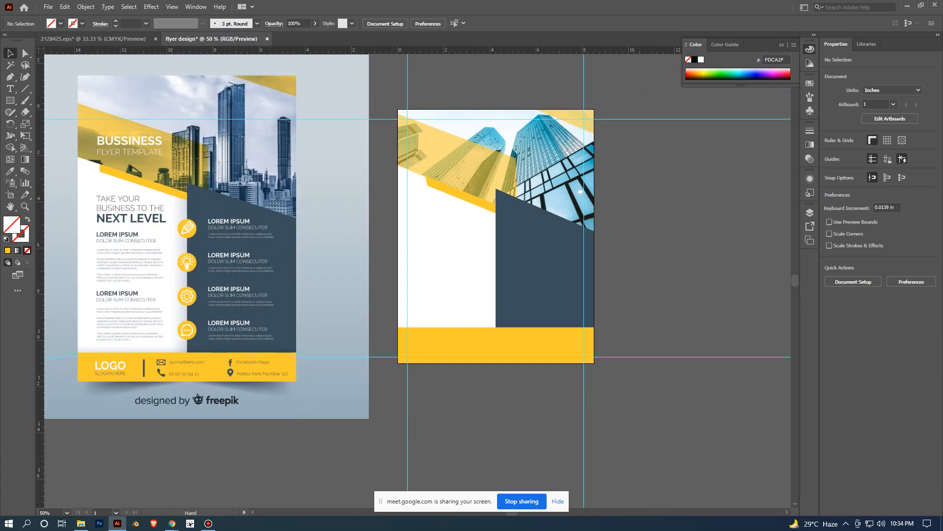
pyautogui.scroll(1, 496, 248)
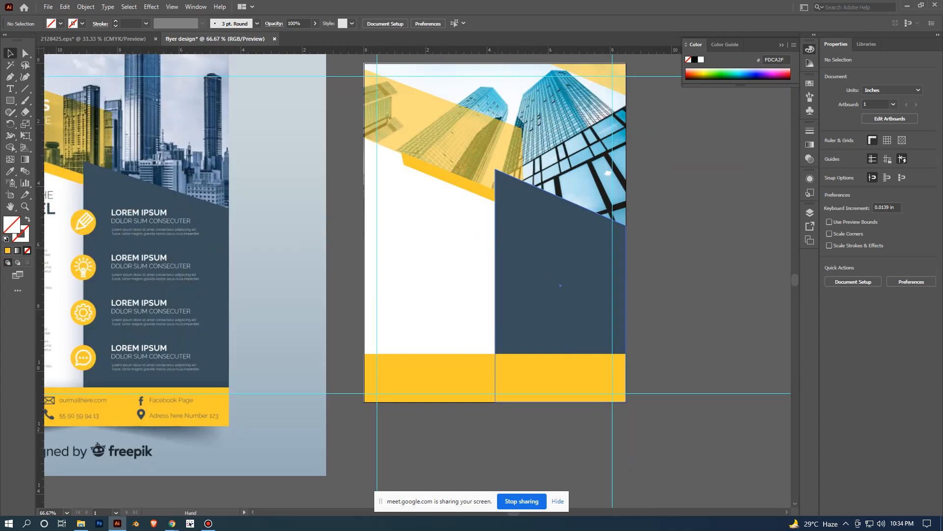
# - Inspect how the header band and the white panel meet the artboard's left edge
pyautogui.moveTo(458, 186); pyautogui.dragTo(499, 243)
pyautogui.click(498, 243)
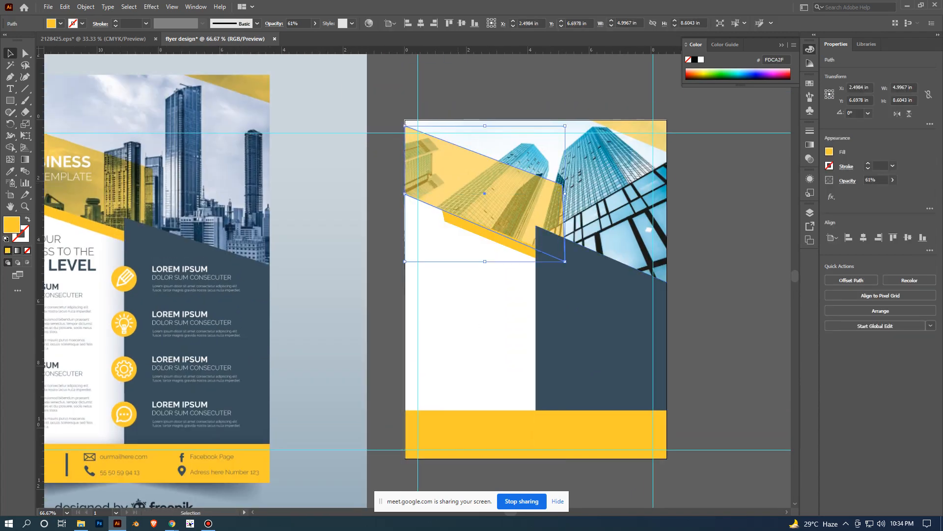
pyautogui.click(387, 282)
pyautogui.scroll(1, 427, 279)
pyautogui.click(427, 279)
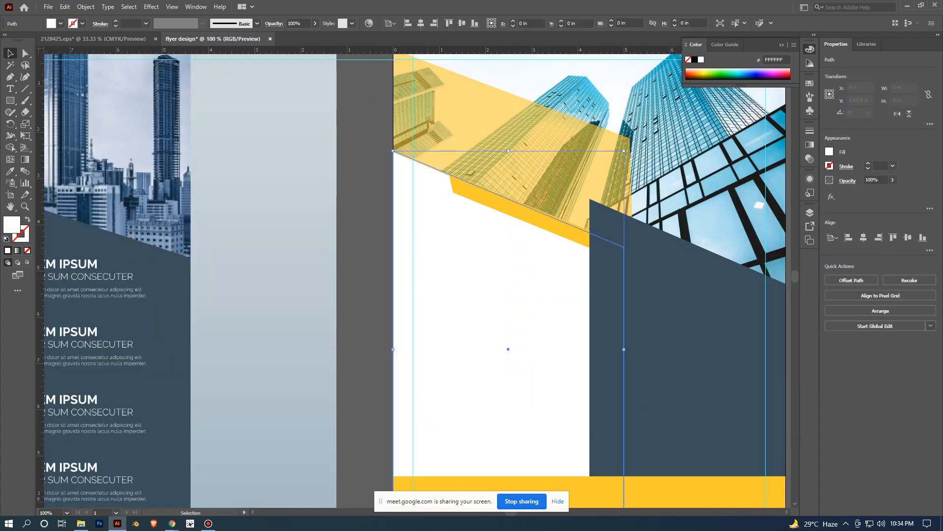
pyautogui.moveTo(393, 349); pyautogui.dragTo(393, 349)
pyautogui.click(362, 275)
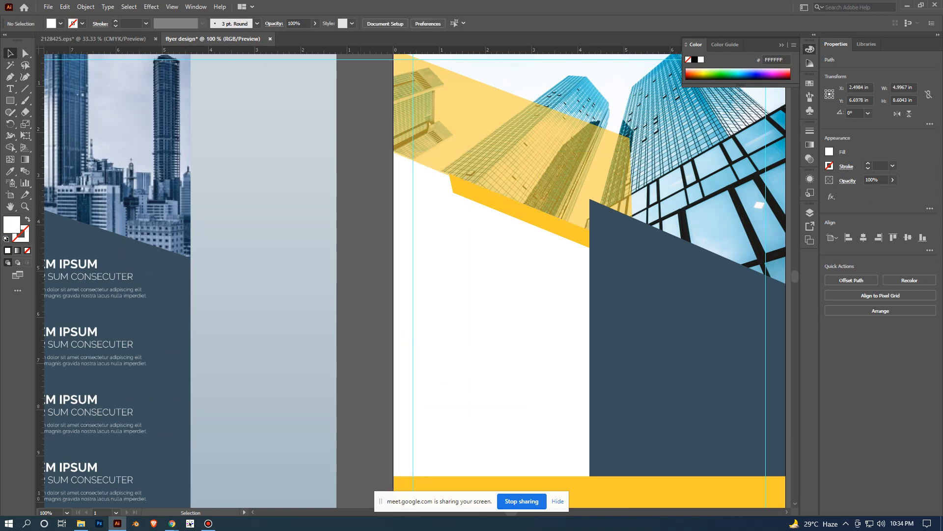
pyautogui.scroll(-1, 362, 274)
pyautogui.scroll(-2, 363, 276)
pyautogui.moveTo(338, 439); pyautogui.dragTo(424, 338)
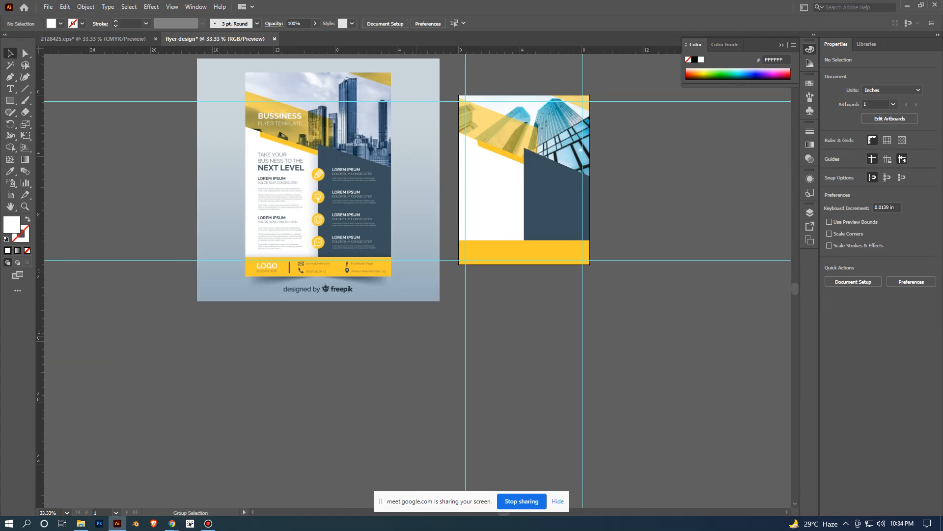
pyautogui.scroll(2, 424, 338)
pyautogui.moveTo(464, 299); pyautogui.dragTo(362, 447)
pyautogui.scroll(-2, 419, 412)
pyautogui.scroll(1, 550, 380)
pyautogui.click(368, 206)
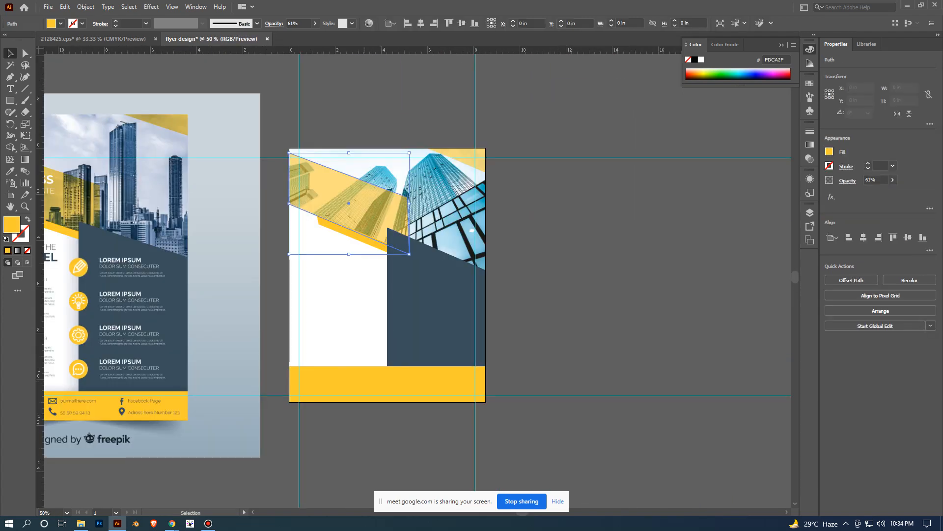
pyautogui.click(565, 246)
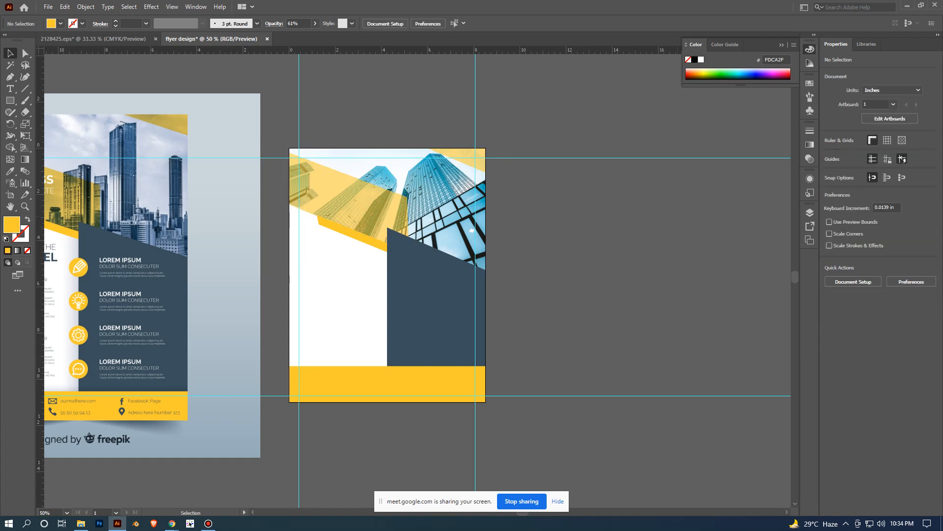
# - Move the reference template image upward and slightly closer to the flyer artboard
pyautogui.scroll(-1, 680, 225)
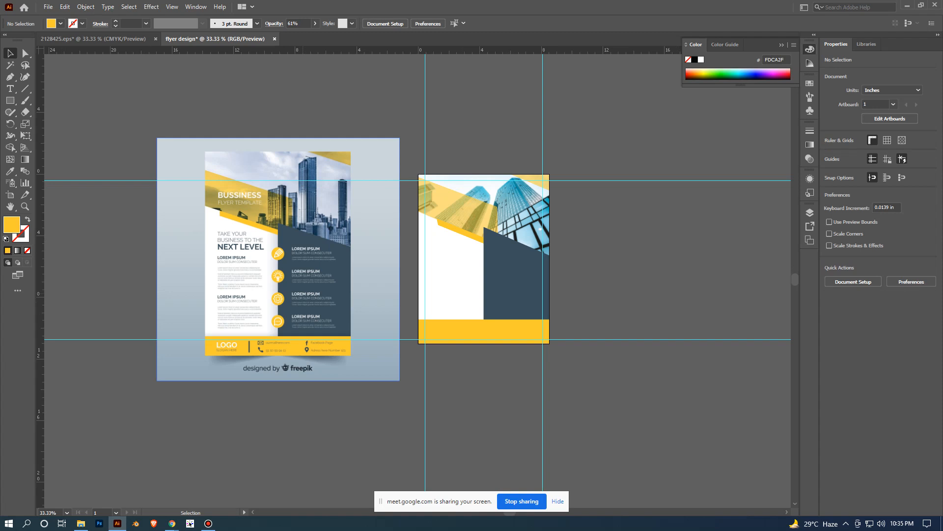
pyautogui.keyDown('alt'); pyautogui.scroll(1, 220, 293); pyautogui.keyUp('alt')
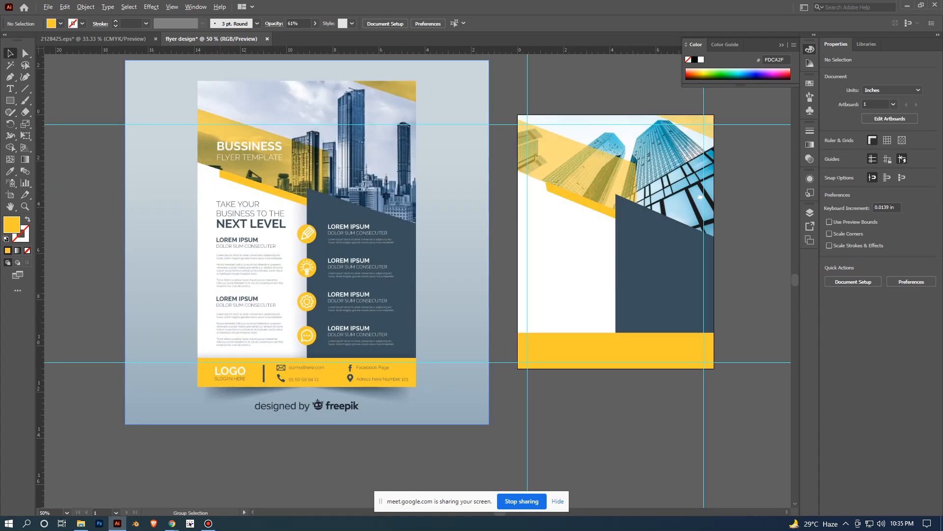
pyautogui.moveTo(307, 240); pyautogui.dragTo(319, 199)
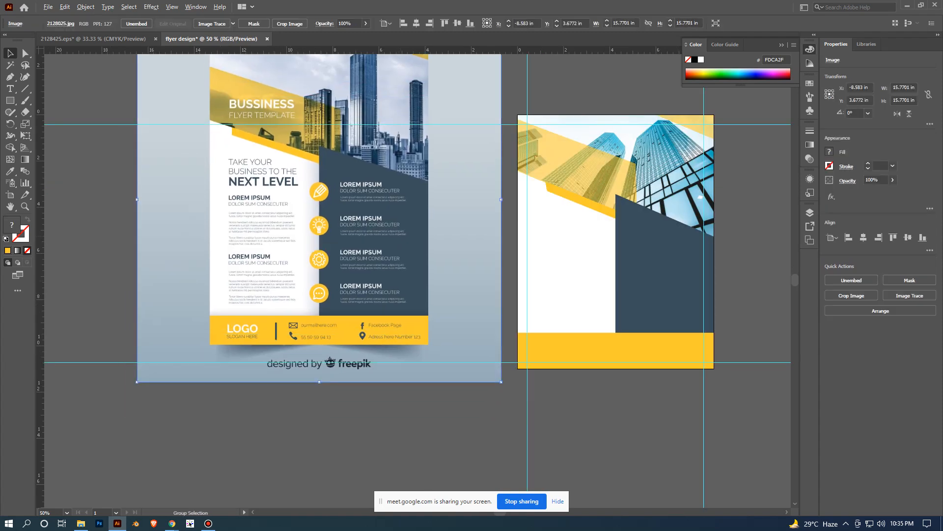
# - Compare the overall flyer layout with the reference template and deselect the reference image
pyautogui.keyDown('alt'); pyautogui.scroll(1, 375, 243); pyautogui.keyUp('alt')
pyautogui.keyDown('alt'); pyautogui.scroll(-2, 335, 191); pyautogui.keyUp('alt')
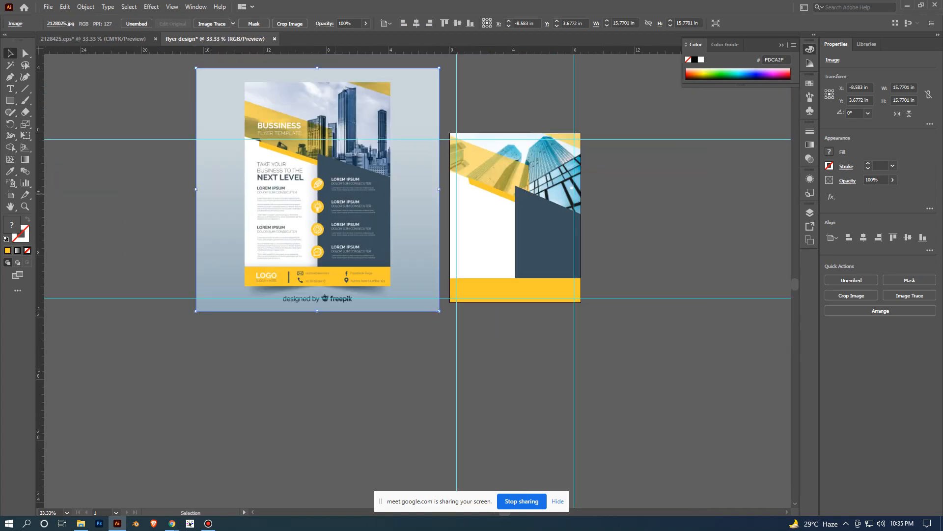
pyautogui.keyDown('alt'); pyautogui.scroll(1, 304, 196); pyautogui.keyUp('alt')
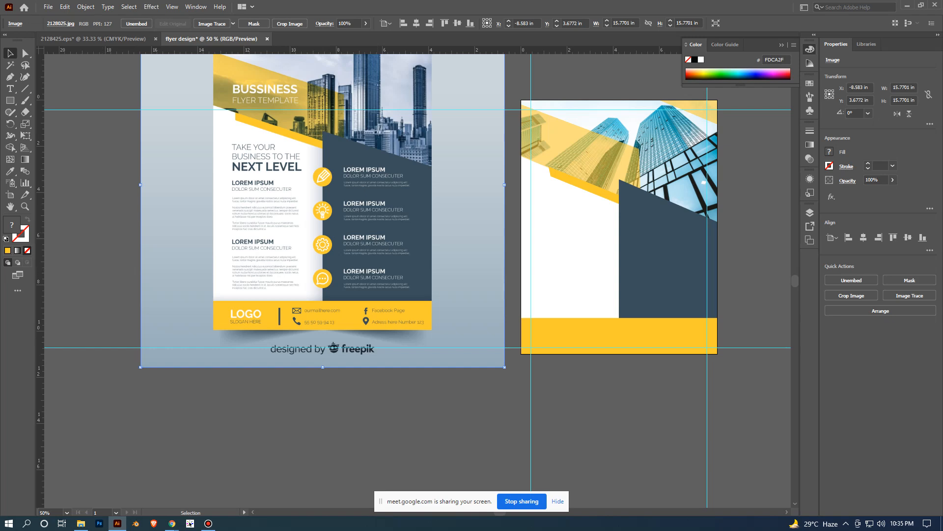
pyautogui.keyDown('alt'); pyautogui.scroll(1, 347, 298); pyautogui.keyUp('alt')
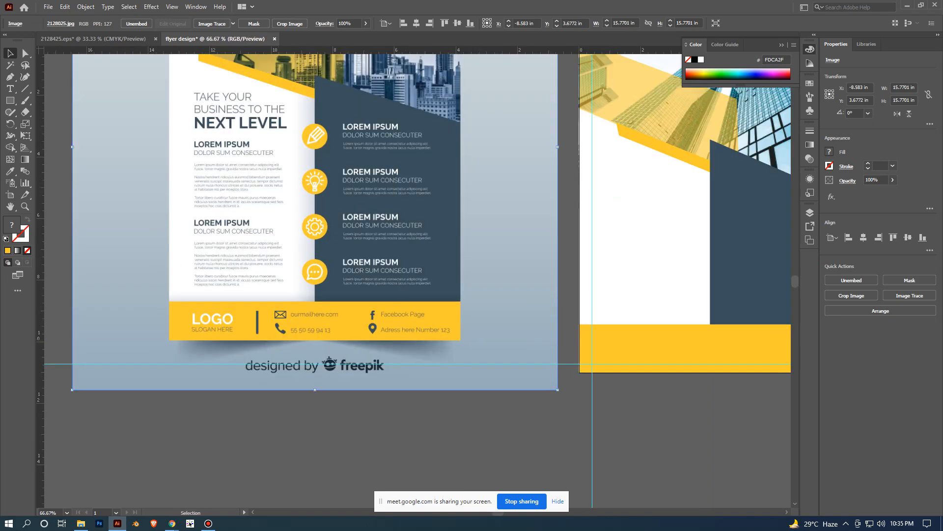
pyautogui.keyDown('alt'); pyautogui.scroll(-2, 363, 263); pyautogui.keyUp('alt')
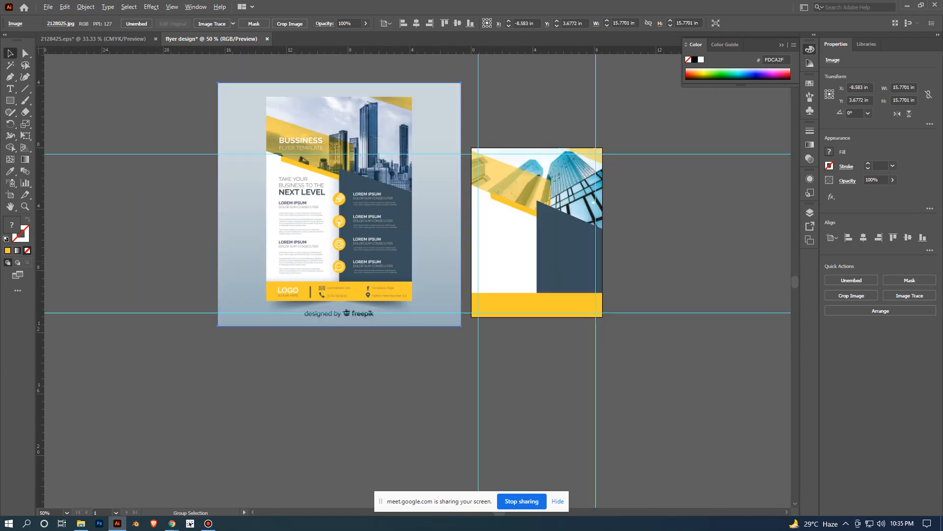
pyautogui.keyDown('alt'); pyautogui.scroll(1, 366, 271); pyautogui.keyUp('alt')
pyautogui.keyDown('alt'); pyautogui.scroll(1, 369, 269); pyautogui.keyUp('alt')
pyautogui.keyDown('alt'); pyautogui.scroll(-2, 369, 271); pyautogui.keyUp('alt')
pyautogui.moveTo(369, 269); pyautogui.dragTo(342, 230)
pyautogui.click(704, 258)
pyautogui.keyDown('alt'); pyautogui.scroll(1, 704, 258); pyautogui.keyUp('alt')
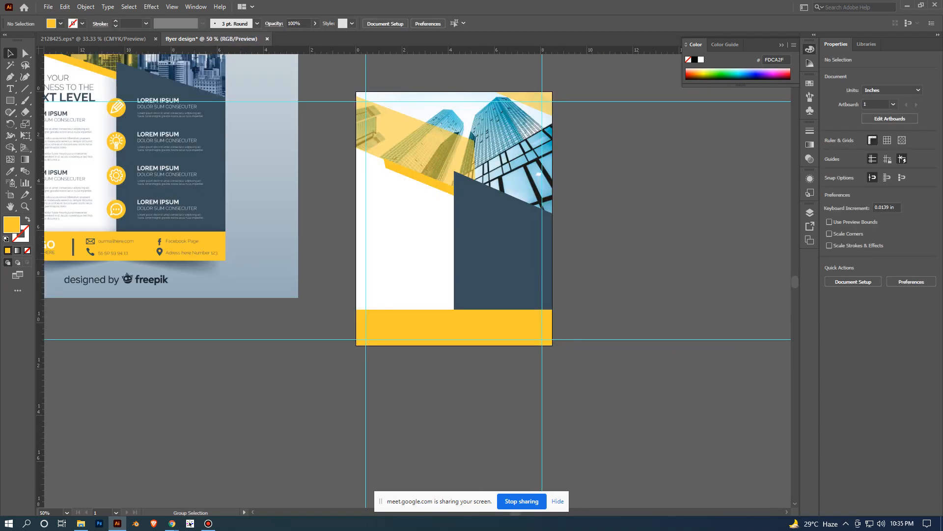
pyautogui.moveTo(704, 258); pyautogui.dragTo(738, 208)
pyautogui.keyDown('alt'); pyautogui.scroll(-1, 731, 294); pyautogui.keyUp('alt')
pyautogui.keyDown('alt'); pyautogui.scroll(1, 691, 315); pyautogui.keyUp('alt')
pyautogui.keyDown('alt'); pyautogui.scroll(-1, 737, 276); pyautogui.keyUp('alt')
pyautogui.keyDown('alt'); pyautogui.scroll(1, 427, 295); pyautogui.keyUp('alt')
# - Examine the reference template's heading text, body text and icons against the matching empty areas of the flyer
pyautogui.moveTo(398, 185); pyautogui.dragTo(416, 325)
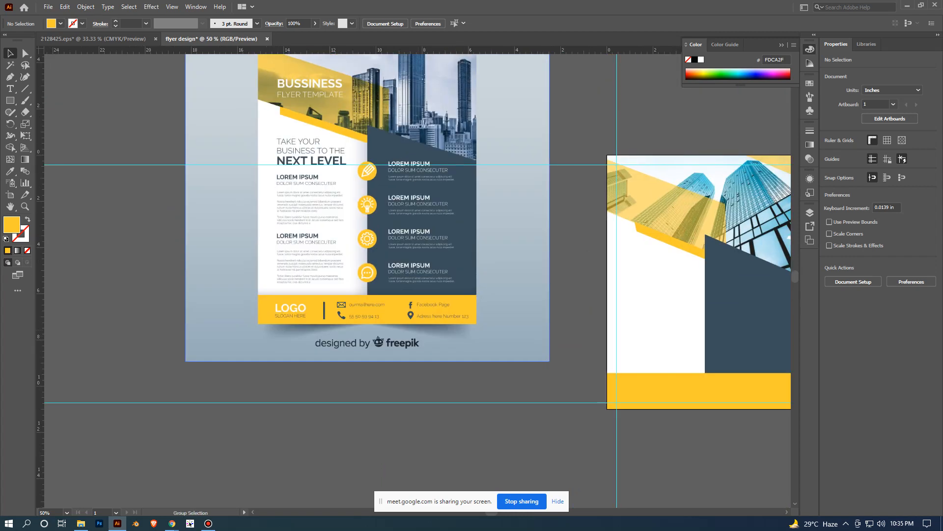
pyautogui.keyDown('alt'); pyautogui.scroll(1, 415, 324); pyautogui.keyUp('alt')
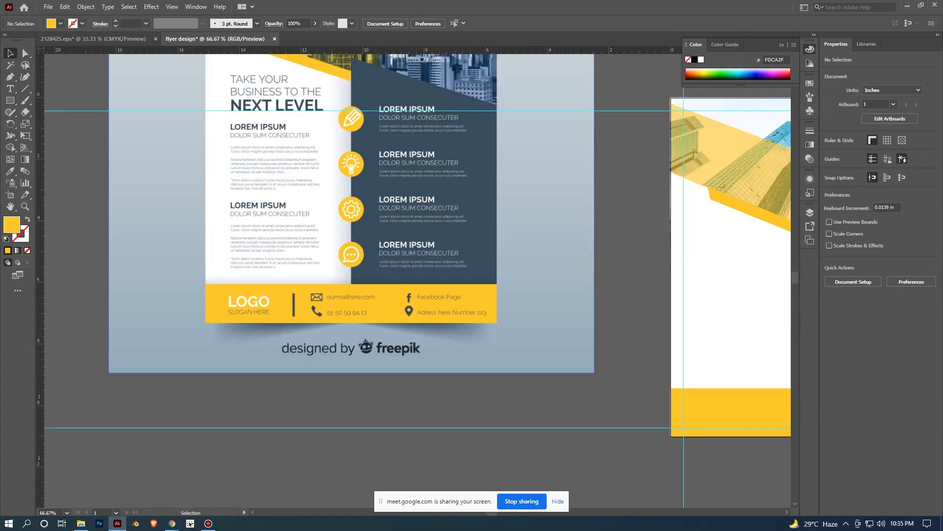
pyautogui.moveTo(415, 324); pyautogui.dragTo(439, 407)
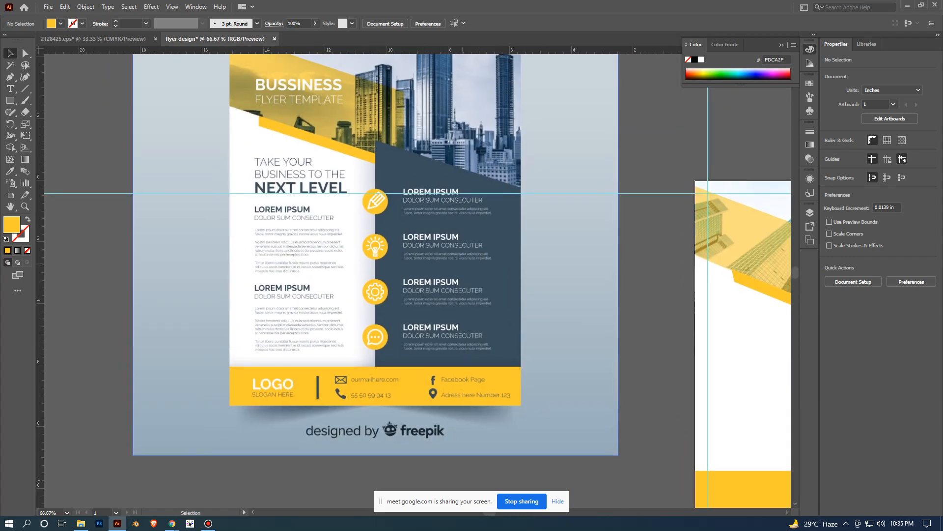
pyautogui.keyDown('alt'); pyautogui.scroll(-2, 594, 260); pyautogui.keyUp('alt')
pyautogui.moveTo(594, 260); pyautogui.dragTo(388, 209)
pyautogui.keyDown('alt'); pyautogui.scroll(2, 638, 280); pyautogui.keyUp('alt')
pyautogui.moveTo(471, 158); pyautogui.dragTo(574, 203)
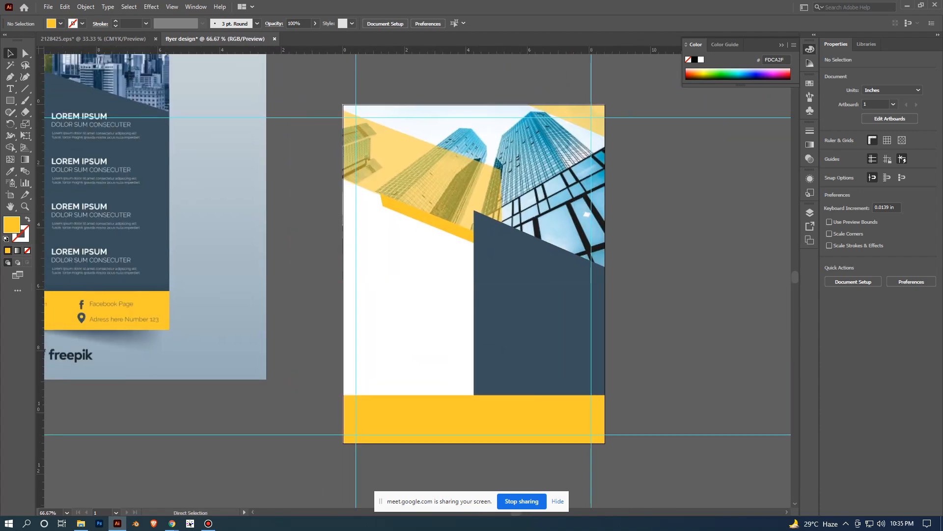
pyautogui.keyDown('alt'); pyautogui.scroll(-1, 706, 283); pyautogui.keyUp('alt')
pyautogui.moveTo(314, 211); pyautogui.dragTo(418, 309)
pyautogui.keyDown('alt'); pyautogui.scroll(1, 231, 212); pyautogui.keyUp('alt')
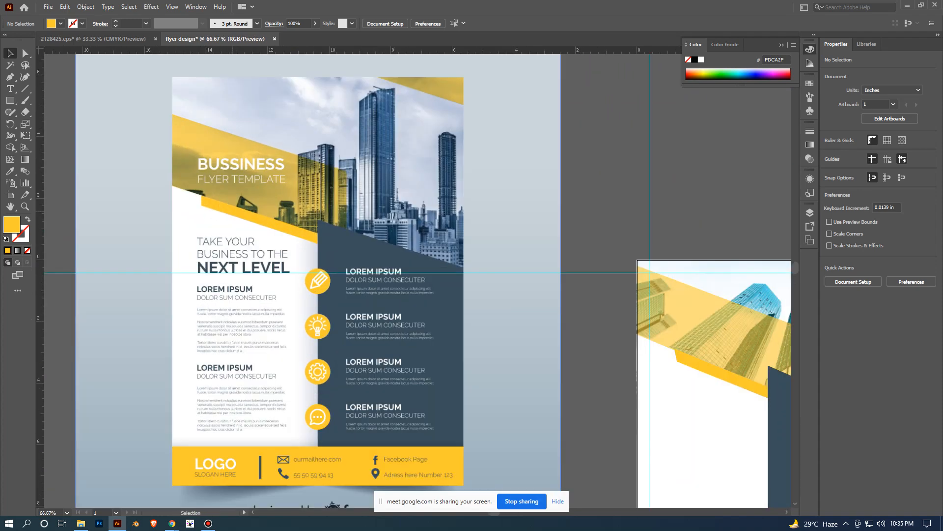
pyautogui.moveTo(232, 213); pyautogui.dragTo(273, 224)
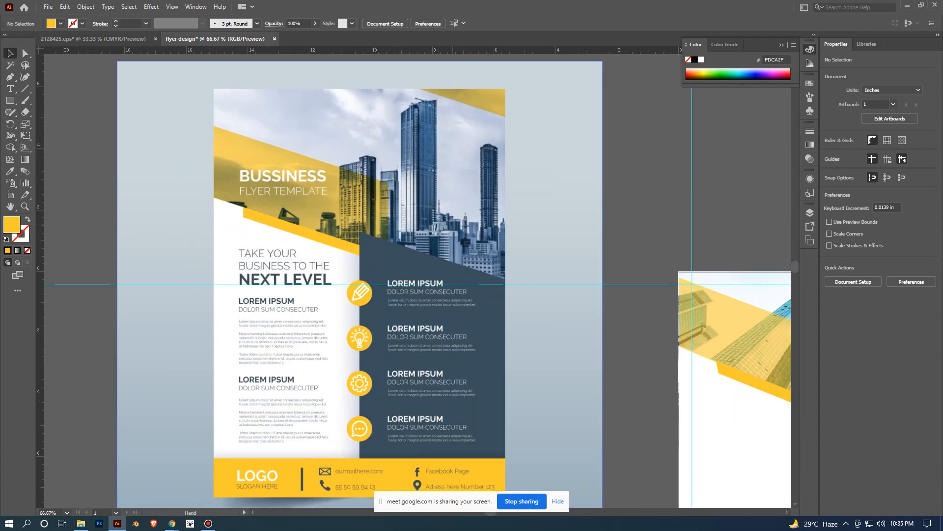
pyautogui.moveTo(443, 246); pyautogui.dragTo(361, 230)
pyautogui.moveTo(673, 329); pyautogui.dragTo(601, 274)
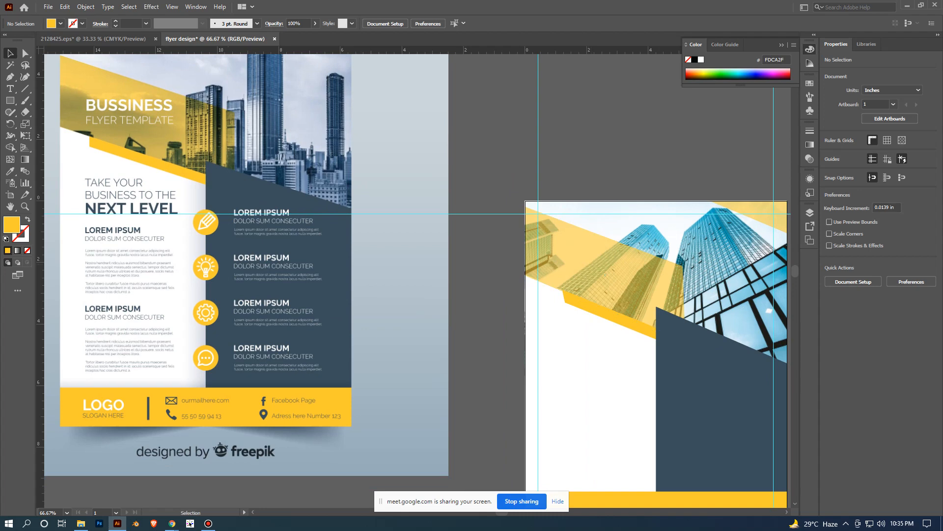
# - Add the heading text "BUSSINESS" on the flyer's transparent yellow header band
pyautogui.press('t')
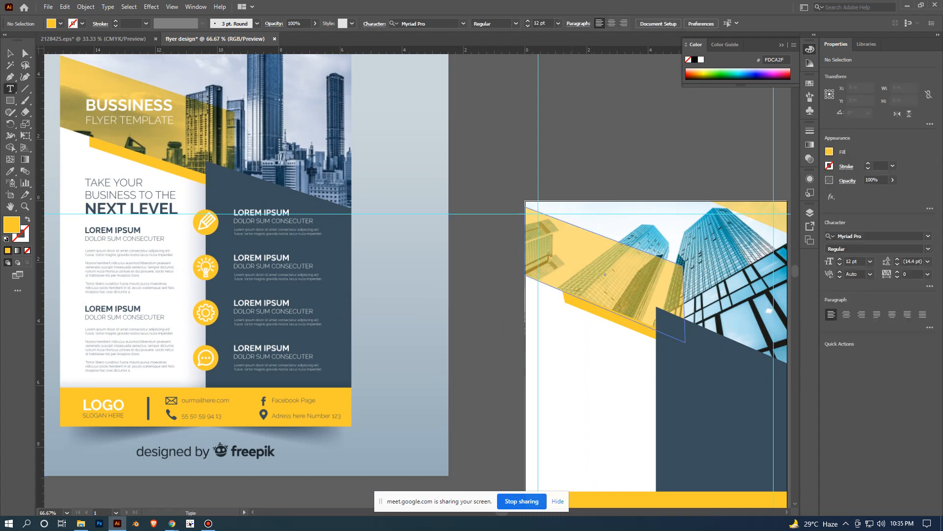
pyautogui.click(550, 247)
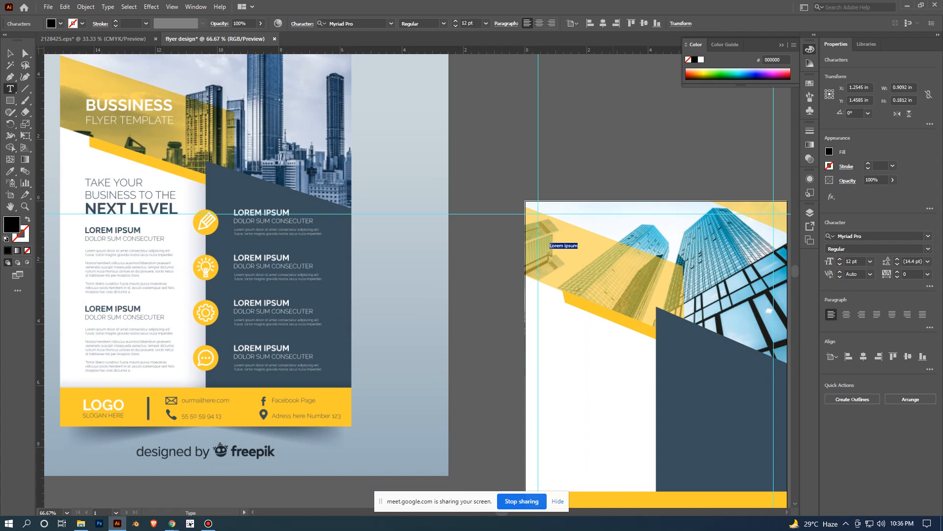
pyautogui.write('BUSSINESS')
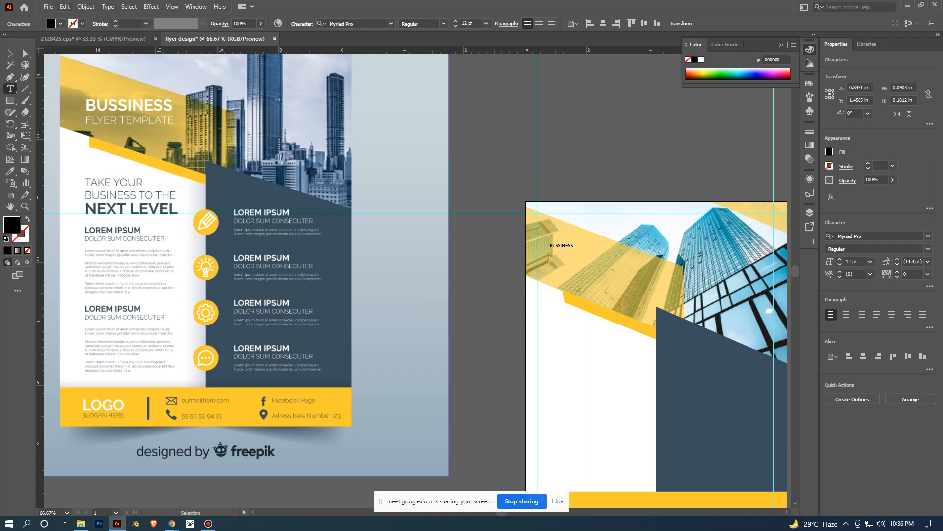
pyautogui.press('Escape')
# - Set the BUSSINESS heading's font size to 24 pt
pyautogui.scroll(2, 661, 257)
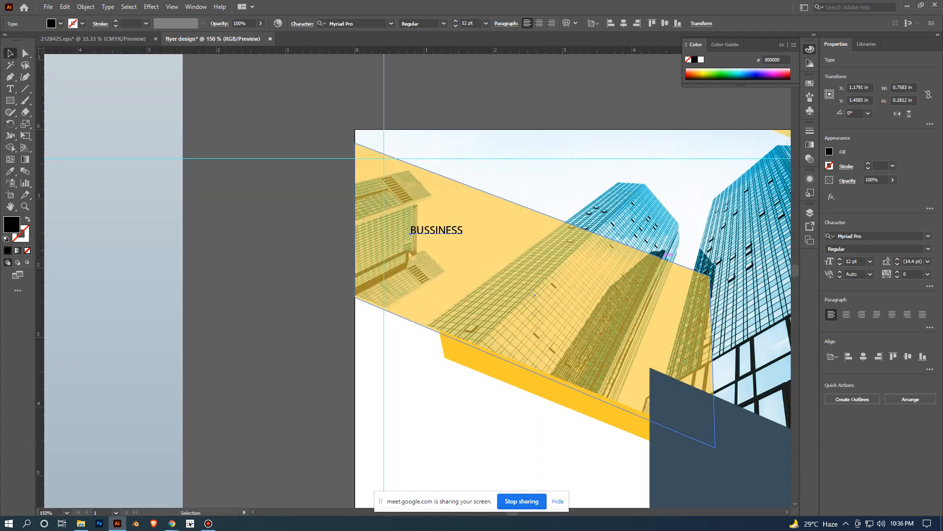
pyautogui.click(870, 261)
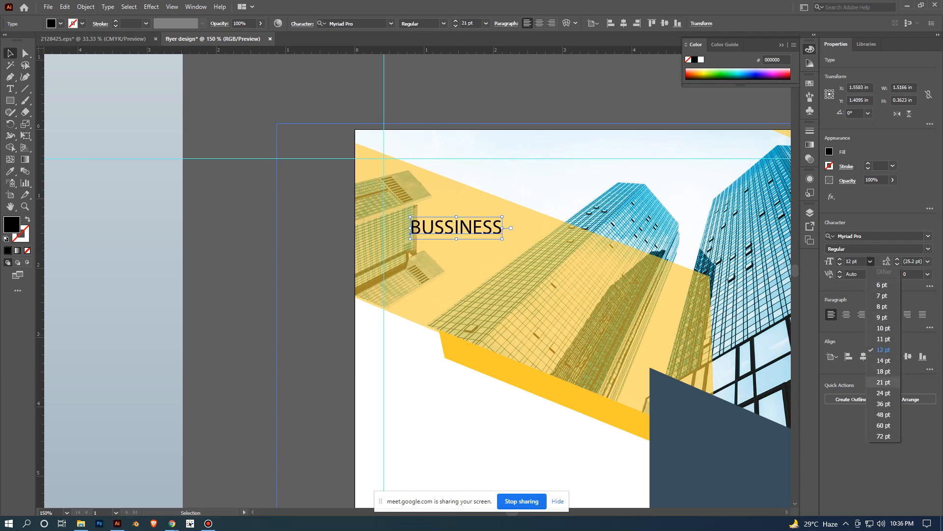
pyautogui.click(883, 393)
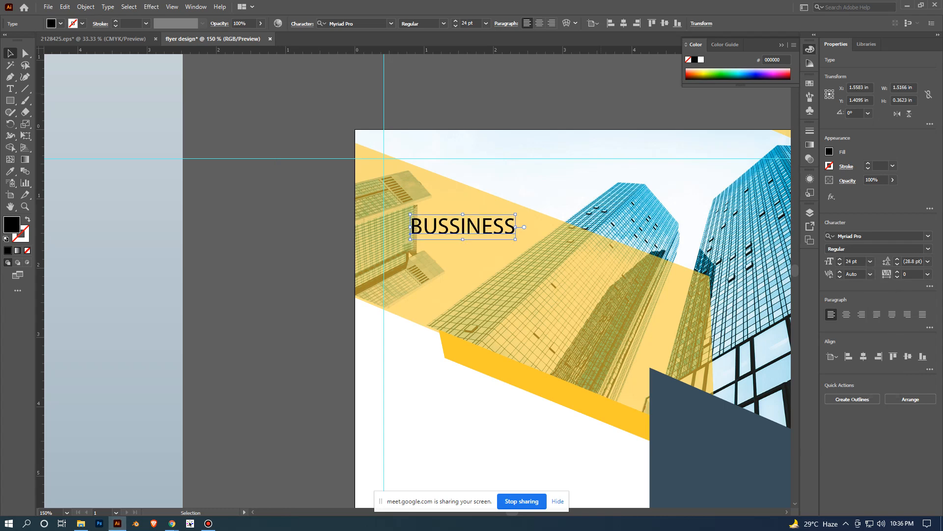
pyautogui.click(601, 94)
pyautogui.scroll(-2, 601, 94)
pyautogui.scroll(-2, 556, 194)
pyautogui.moveTo(556, 194); pyautogui.dragTo(568, 232)
pyautogui.scroll(2, 569, 234)
# - Make the BUSSINESS heading bold with a white fill and deselect it
pyautogui.click(563, 180)
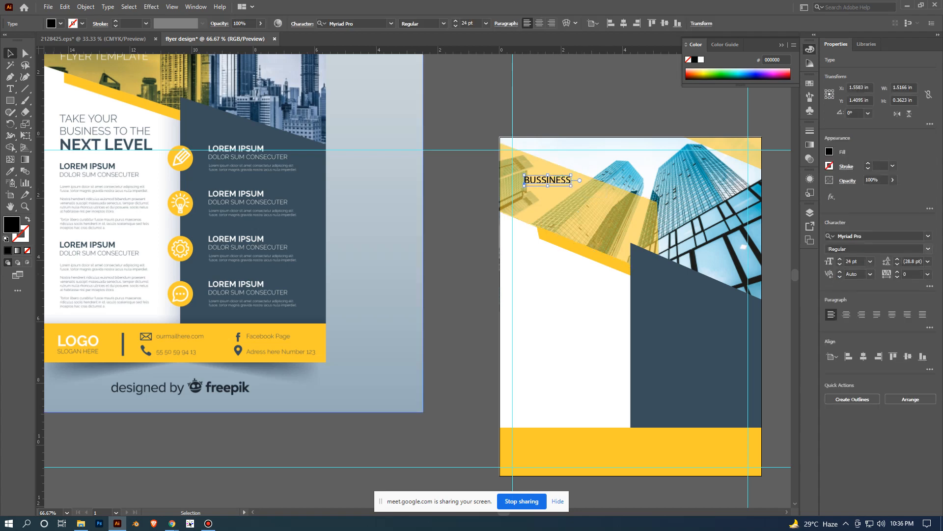
pyautogui.click(838, 249)
pyautogui.click(928, 248)
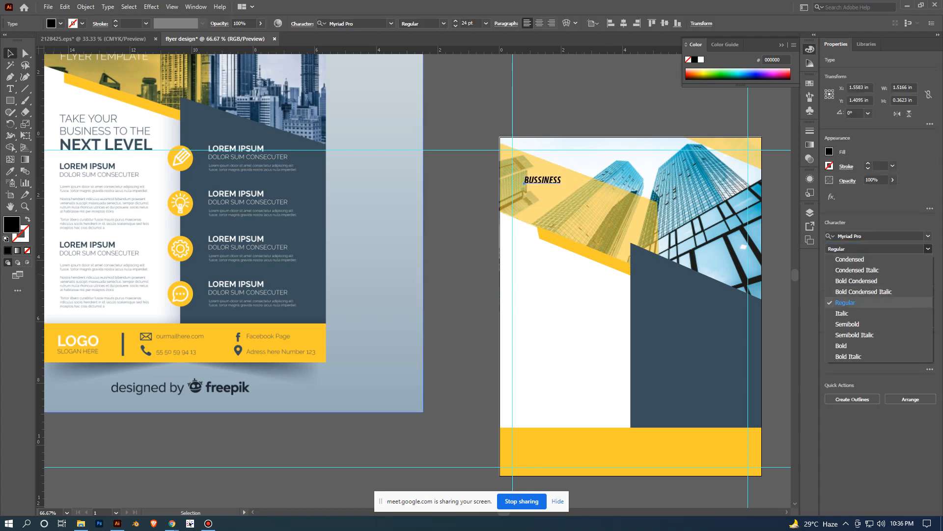
pyautogui.click(879, 346)
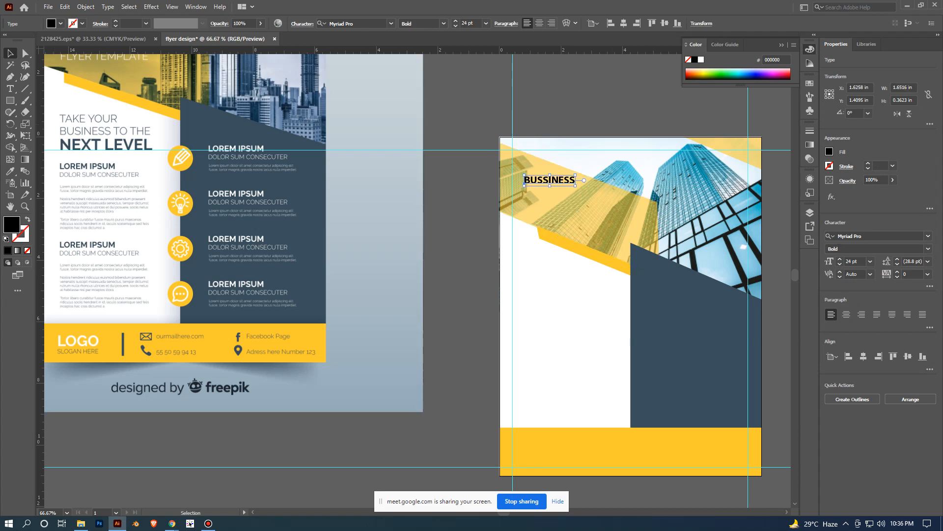
pyautogui.click(701, 60)
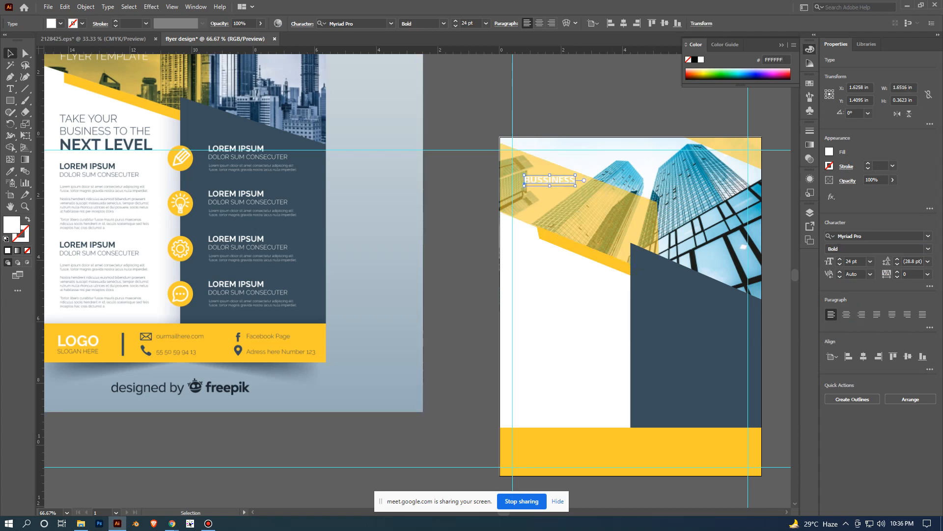
pyautogui.click(566, 116)
# - Move the BUSSINESS heading slightly down within the yellow band and set its font size to 36 pt
pyautogui.scroll(2, 565, 116)
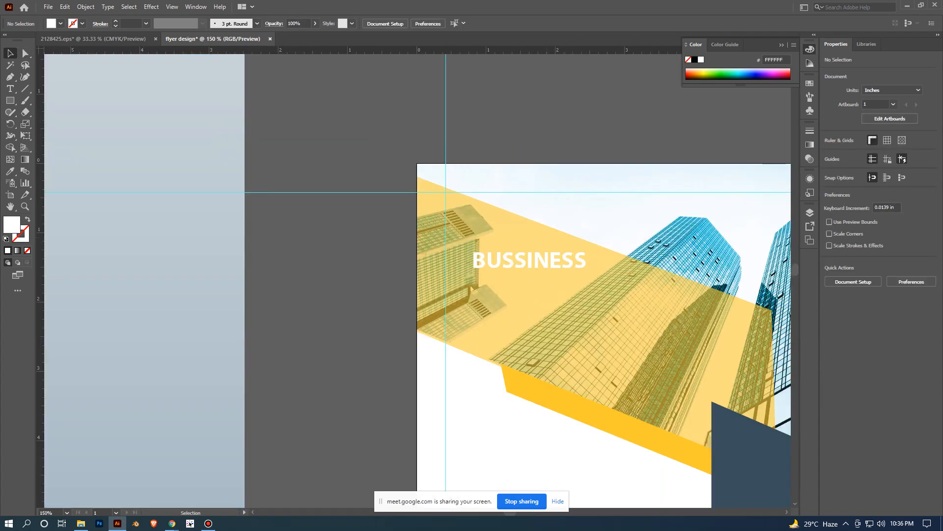
pyautogui.moveTo(571, 280); pyautogui.dragTo(542, 185)
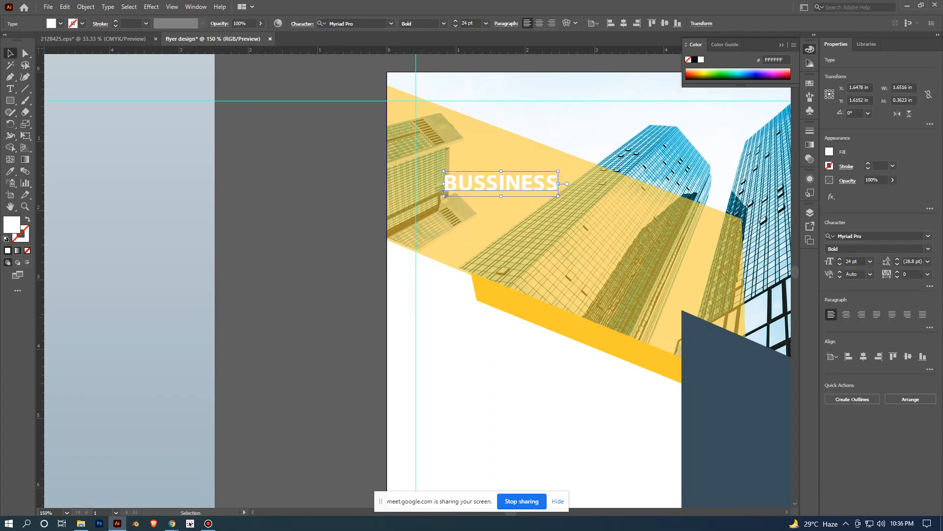
pyautogui.click(870, 261)
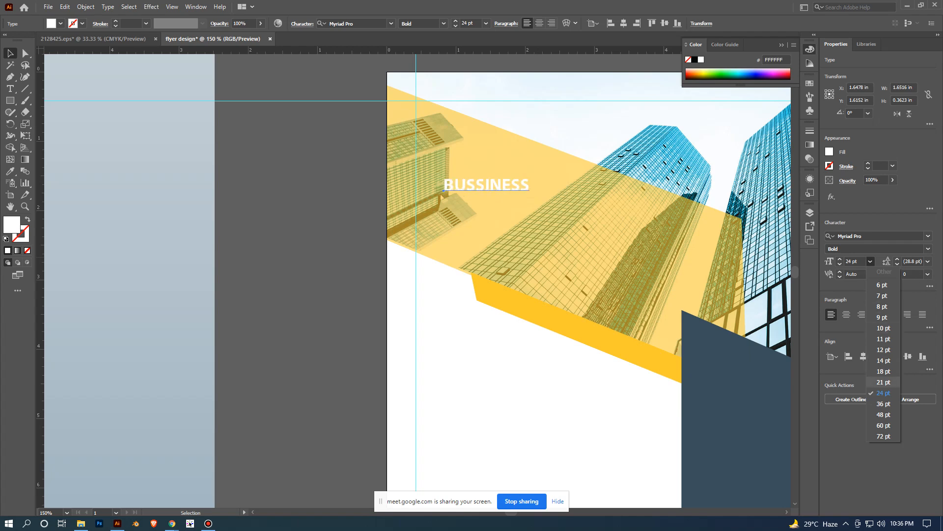
pyautogui.click(884, 404)
pyautogui.click(317, 175)
pyautogui.scroll(-1, 318, 175)
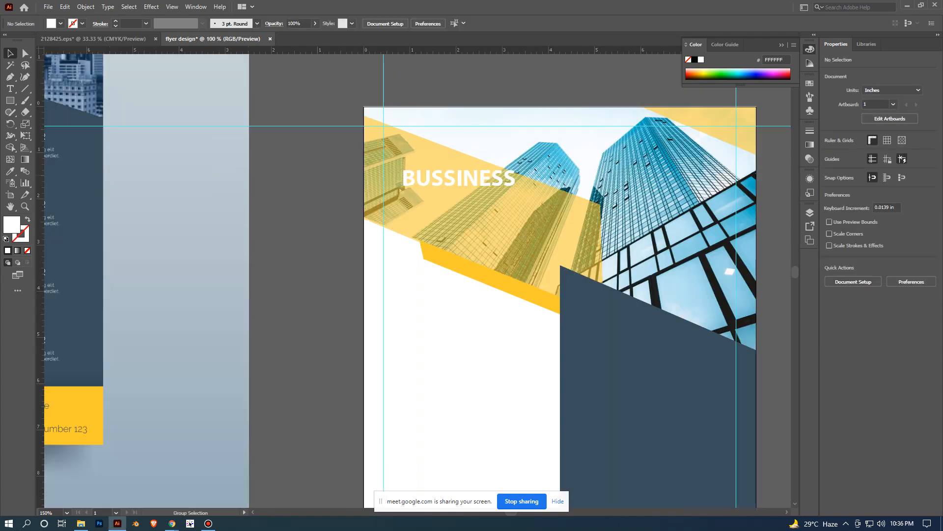
# - Align the left edge of the BUSSINESS heading with the flyer's left margin guide and deselect it
pyautogui.moveTo(505, 178); pyautogui.dragTo(485, 183)
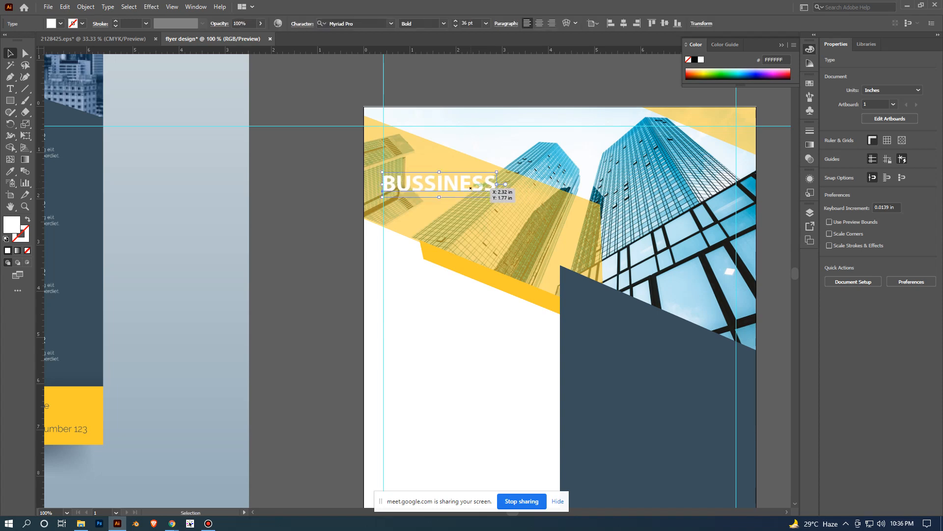
pyautogui.click(339, 213)
pyautogui.scroll(-1, 351, 216)
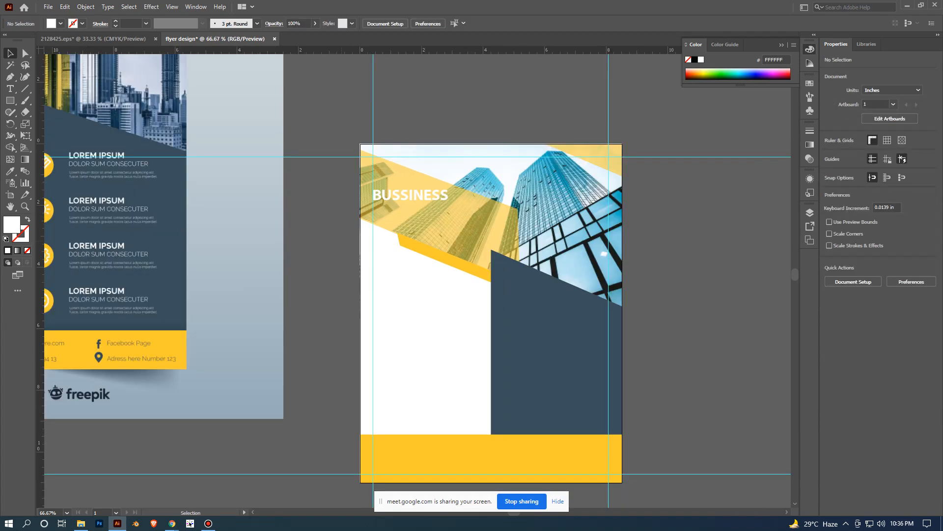
# - Duplicate the BUSSINESS heading directly below the original, keeping it aligned to the left margin guide
pyautogui.moveTo(310, 219); pyautogui.dragTo(464, 138)
pyautogui.moveTo(592, 267); pyautogui.dragTo(549, 296)
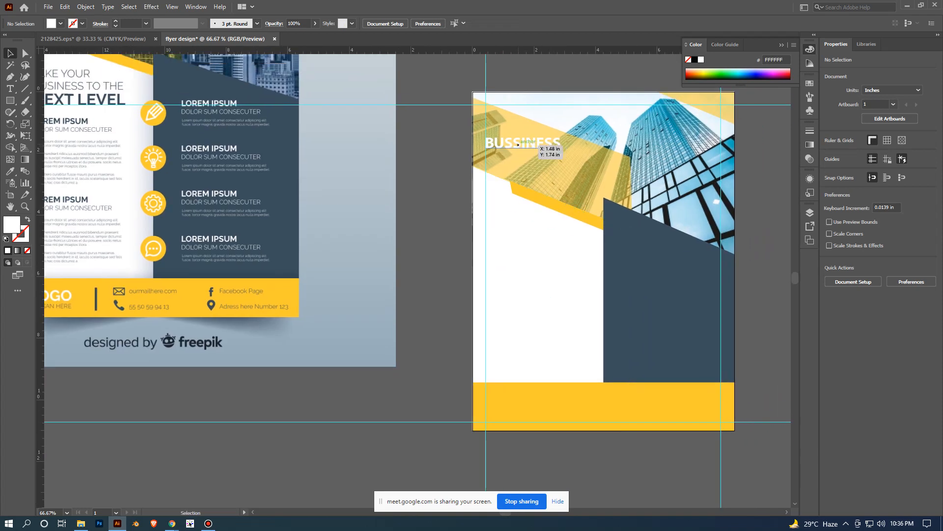
pyautogui.moveTo(518, 145); pyautogui.dragTo(607, 233)
pyautogui.press('t')
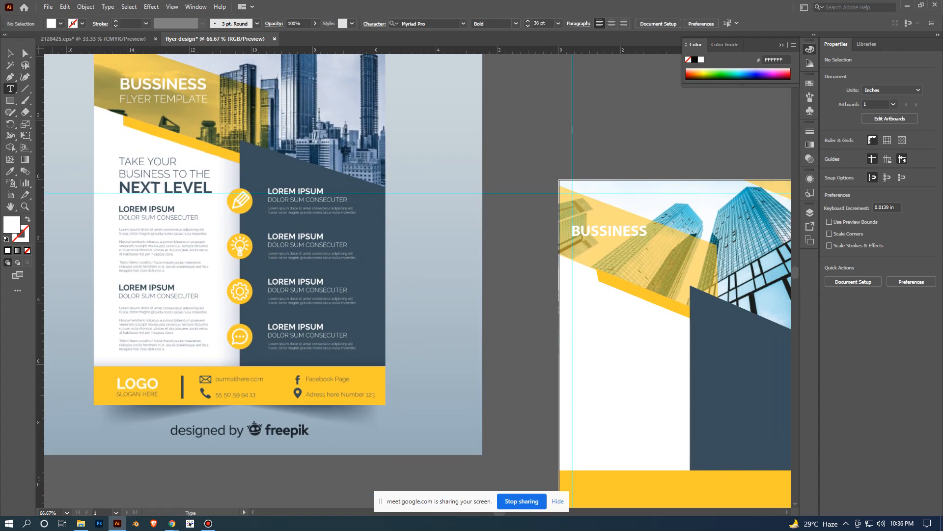
pyautogui.press('p')
pyautogui.press('v')
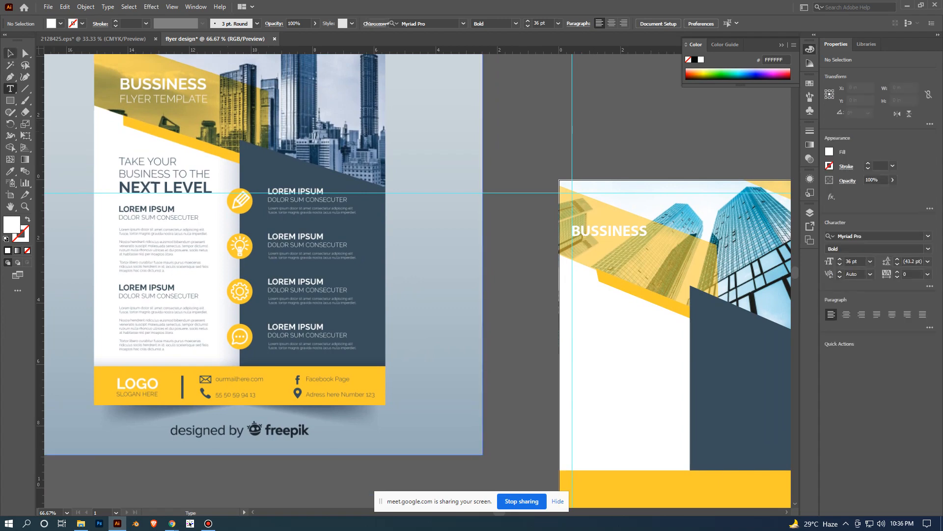
pyautogui.scroll(1, 621, 256)
pyautogui.moveTo(546, 226); pyautogui.dragTo(548, 255)
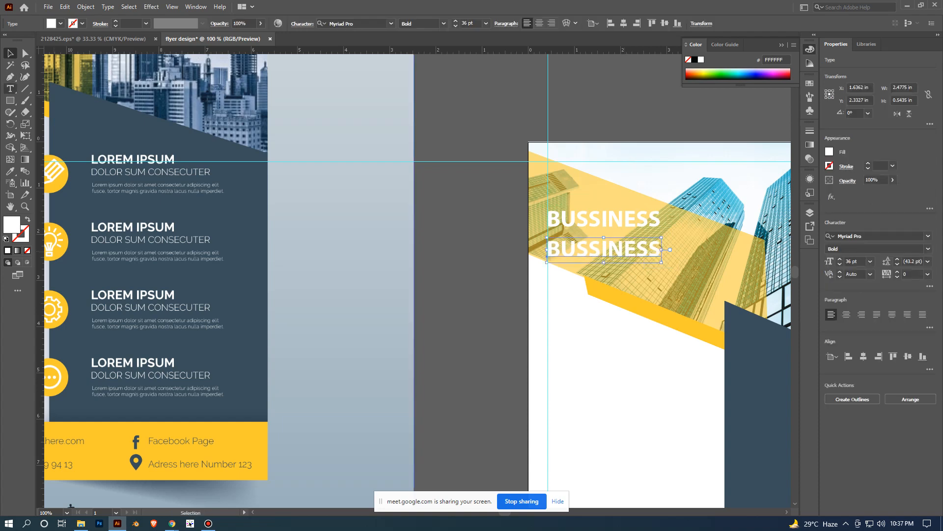
# - Replace the text of the duplicated heading below BUSSINESS with "FLYER TEMPLATE"
pyautogui.press('t')
pyautogui.click(649, 252)
pyautogui.hotkey('ctrl', 'a')
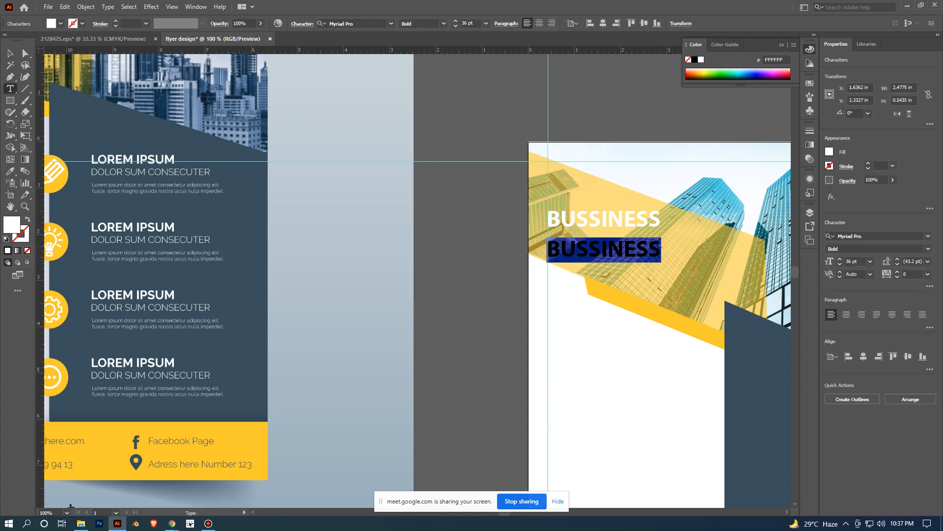
pyautogui.hotkey('ctrl', '-')
pyautogui.hotkey('ctrl', '-')
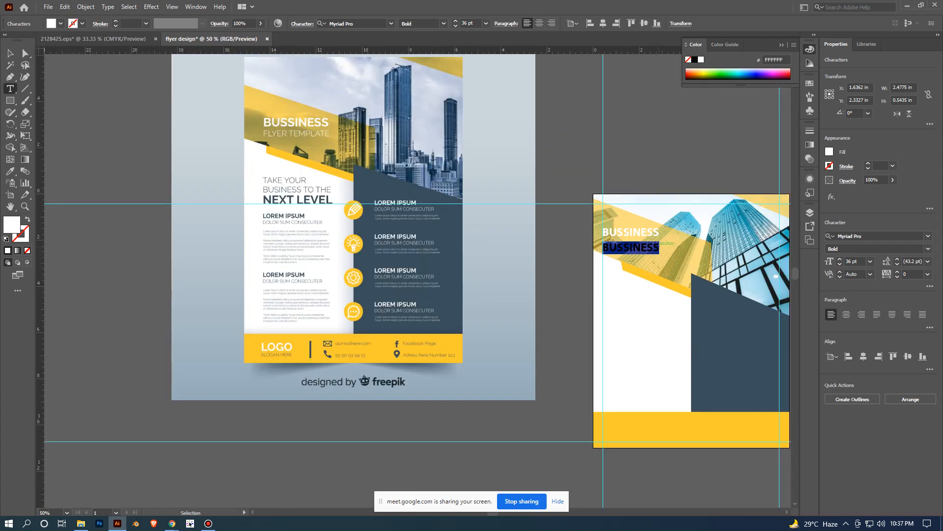
pyautogui.press('BackSpace')
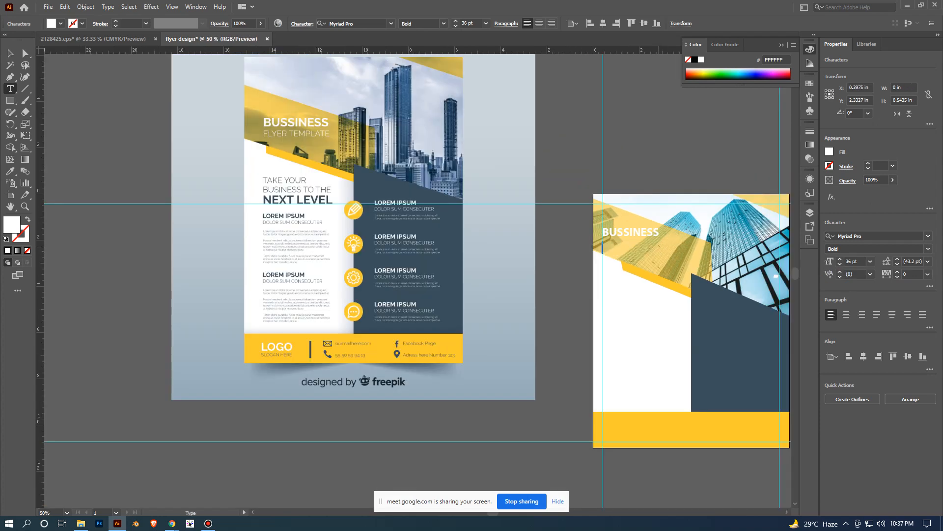
pyautogui.write('FLYER TEMPLATE')
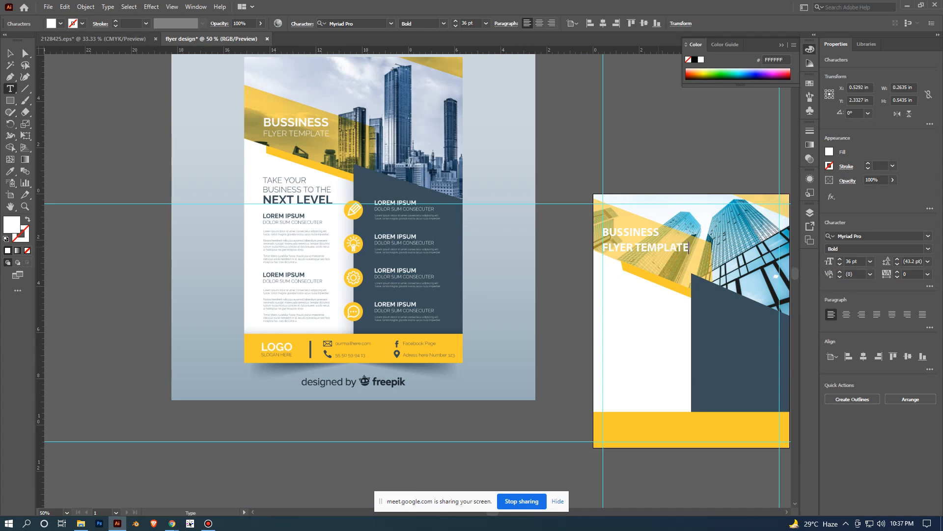
pyautogui.press('Escape')
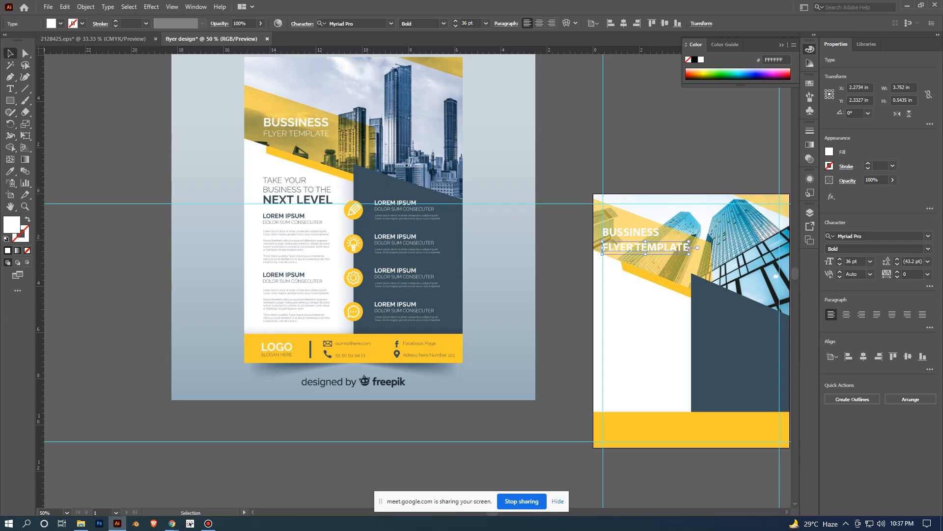
# - Change the FLYER TEMPLATE line's font style to Italic and deselect it
pyautogui.scroll(1, 660, 247)
pyautogui.scroll(-1, 628, 233)
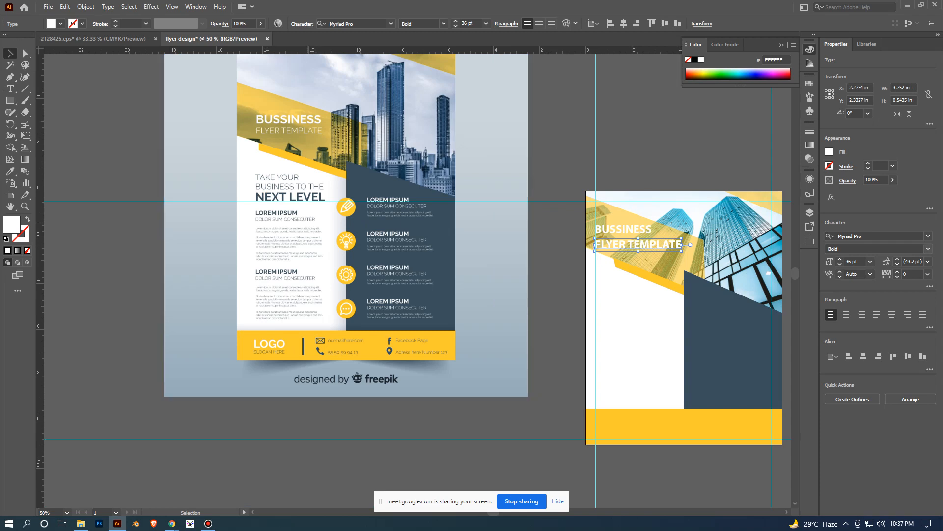
pyautogui.click(928, 248)
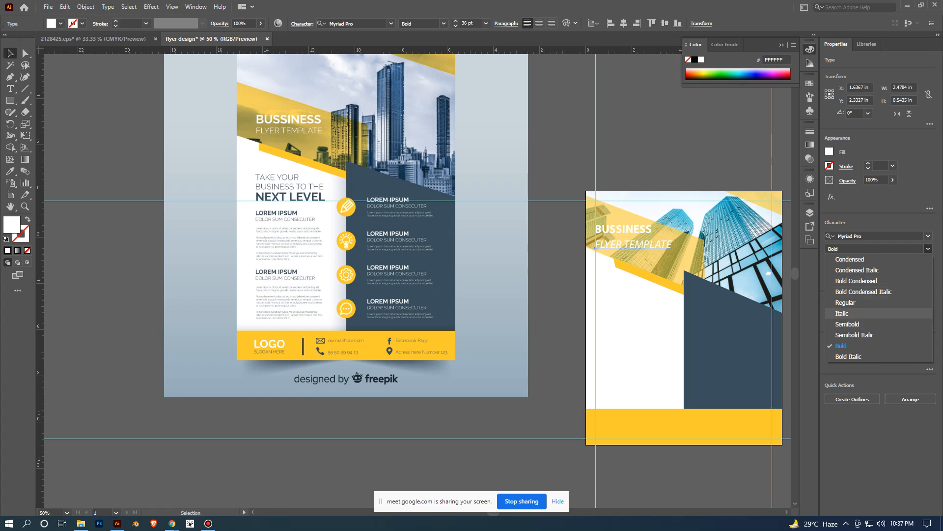
pyautogui.click(842, 313)
pyautogui.click(644, 329)
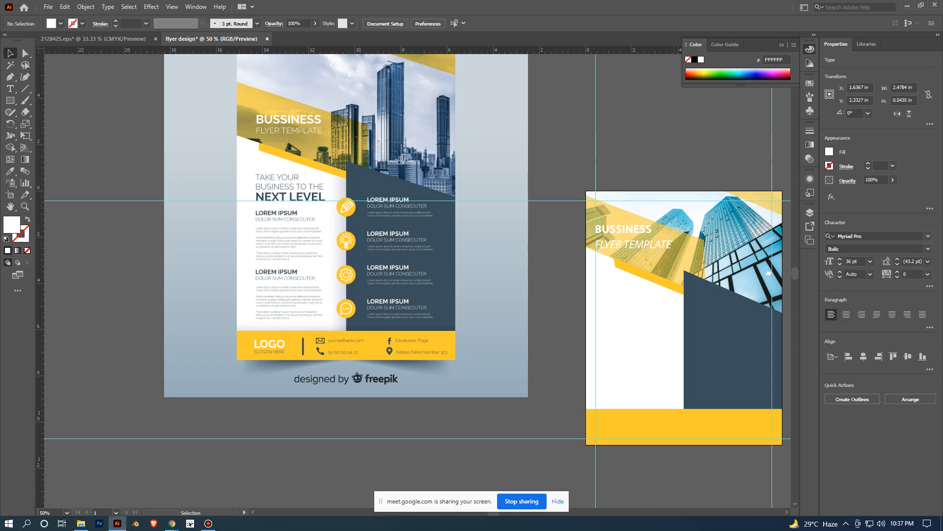
# - Set the FLYER TEMPLATE line's font size to 24 pt and deselect it
pyautogui.scroll(3, 680, 267)
pyautogui.click(540, 200)
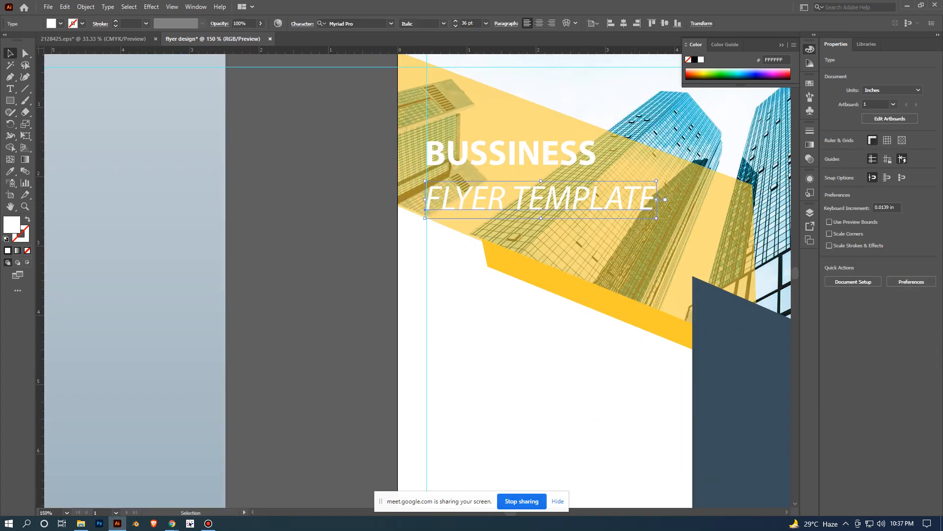
pyautogui.click(870, 261)
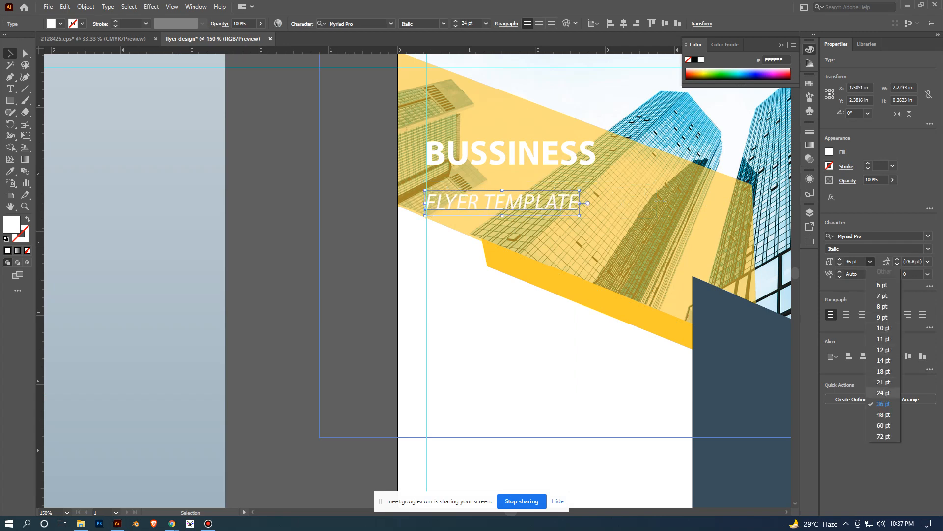
pyautogui.click(883, 393)
pyautogui.click(350, 295)
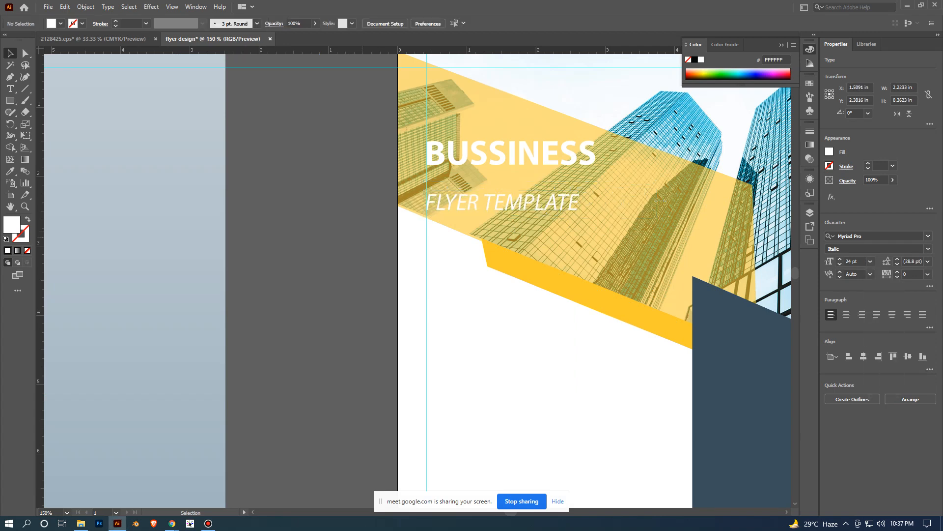
# - Move the FLYER TEMPLATE line slightly up, closer beneath the BUSSINESS heading, and deselect it
pyautogui.scroll(-3, 366, 241)
pyautogui.moveTo(432, 324); pyautogui.dragTo(554, 310)
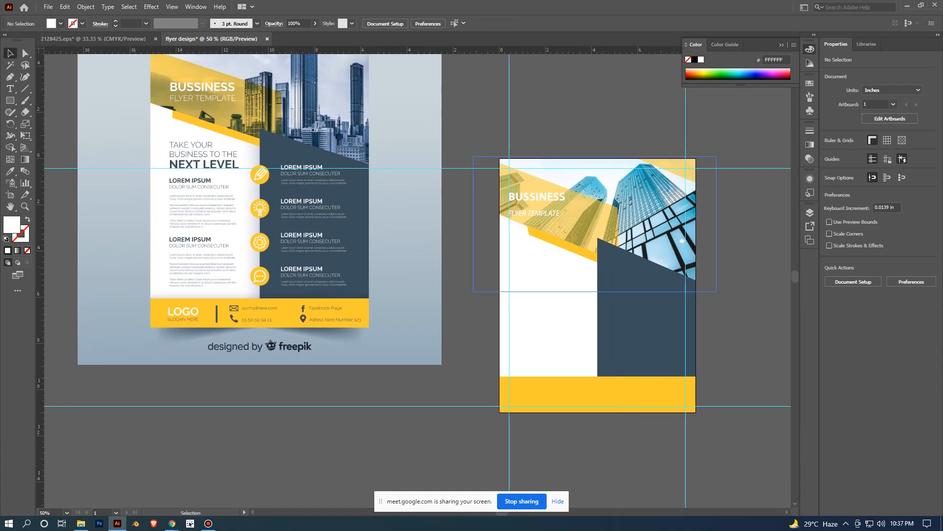
pyautogui.scroll(-1, 584, 235)
pyautogui.scroll(1, 560, 213)
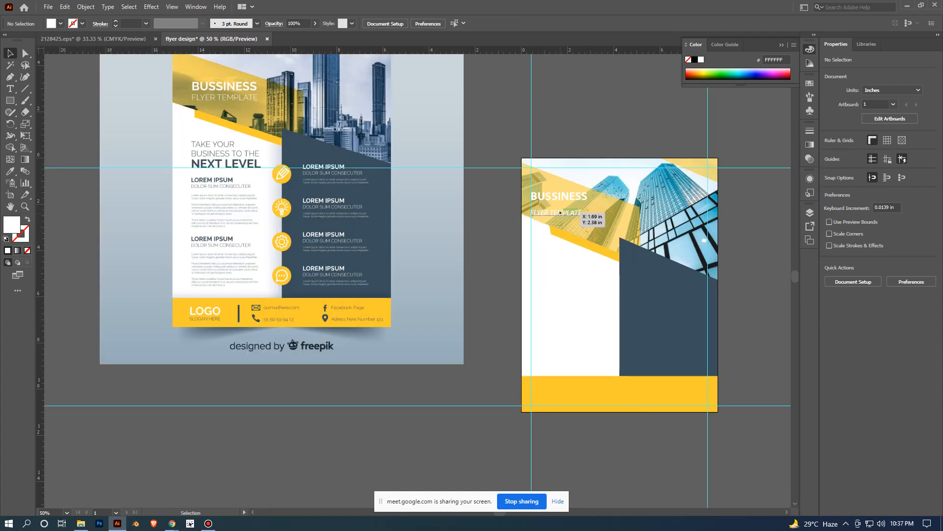
pyautogui.moveTo(560, 212); pyautogui.dragTo(560, 207)
pyautogui.click(757, 254)
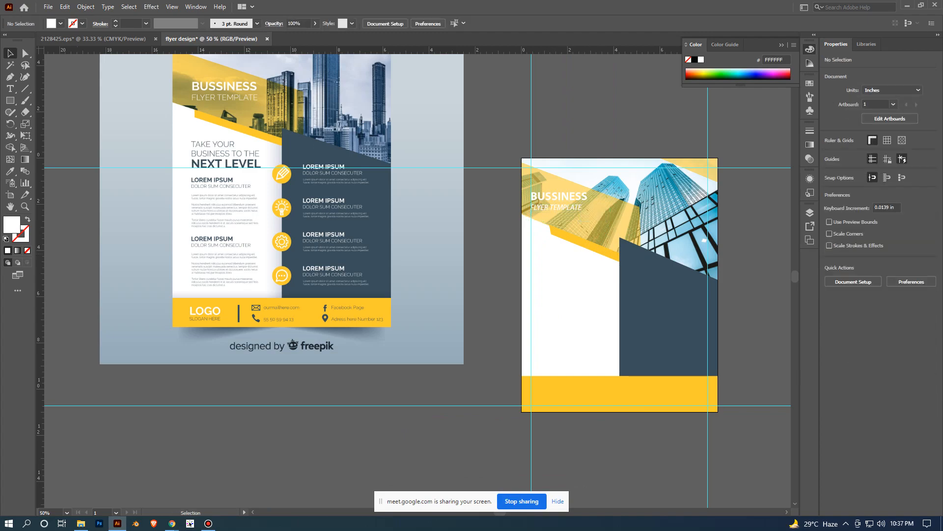
# - Align the left edge of the FLYER TEMPLATE line to the BUSSINESS heading as key object, and deselect both
pyautogui.scroll(-1, 757, 253)
pyautogui.scroll(2, 683, 290)
pyautogui.moveTo(598, 221); pyautogui.dragTo(605, 308)
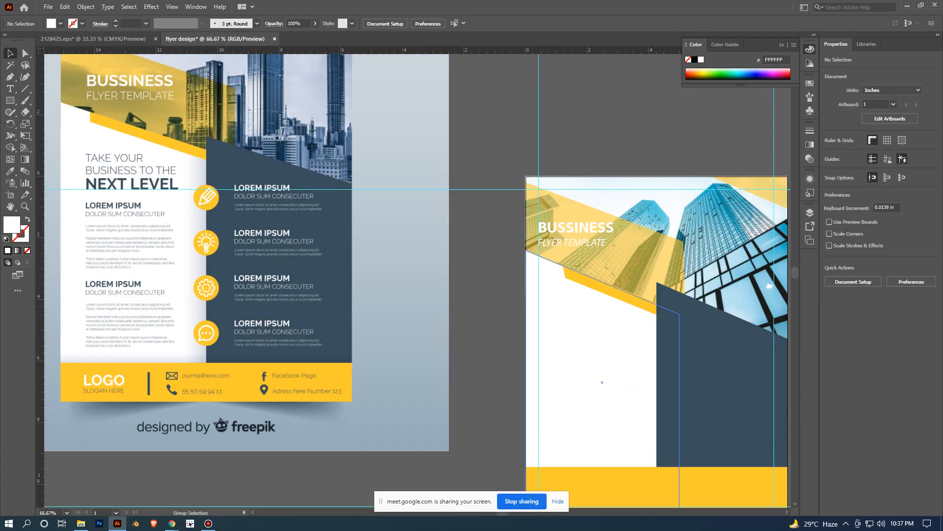
pyautogui.scroll(4, 605, 308)
pyautogui.moveTo(556, 103); pyautogui.dragTo(642, 345)
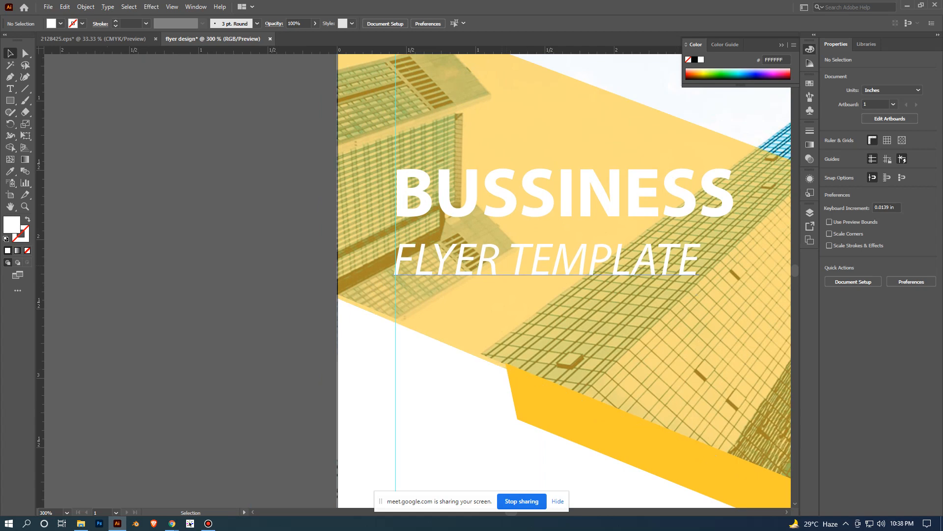
pyautogui.click(559, 197)
pyautogui.keyDown('shift'); pyautogui.click(611, 267); pyautogui.keyUp('shift')
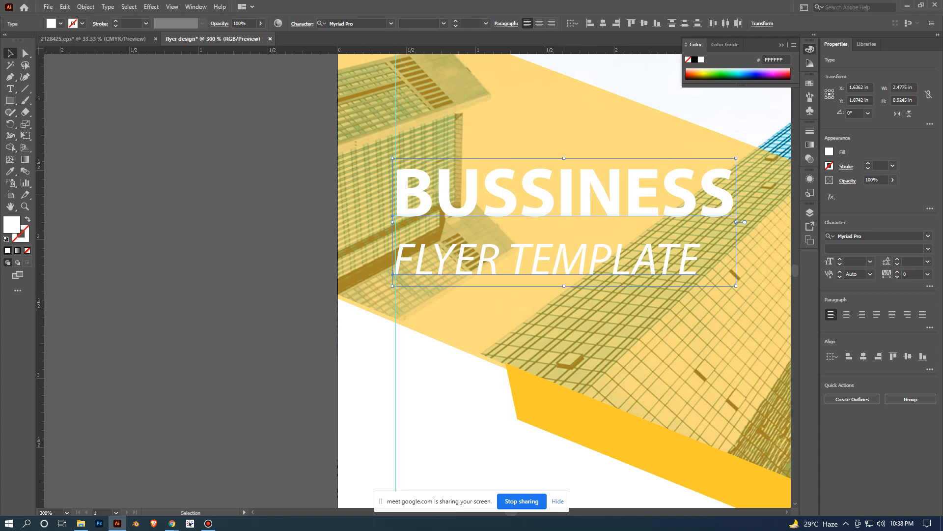
pyautogui.click(565, 195)
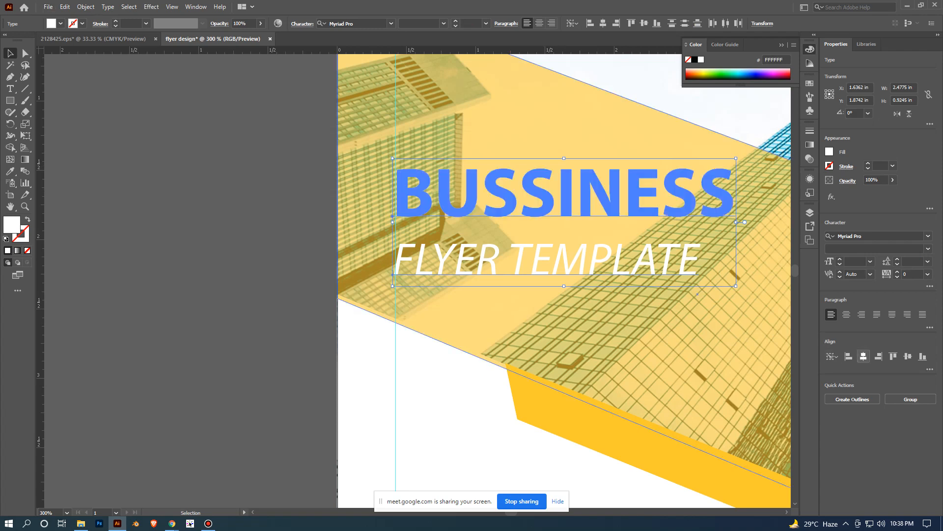
pyautogui.click(863, 355)
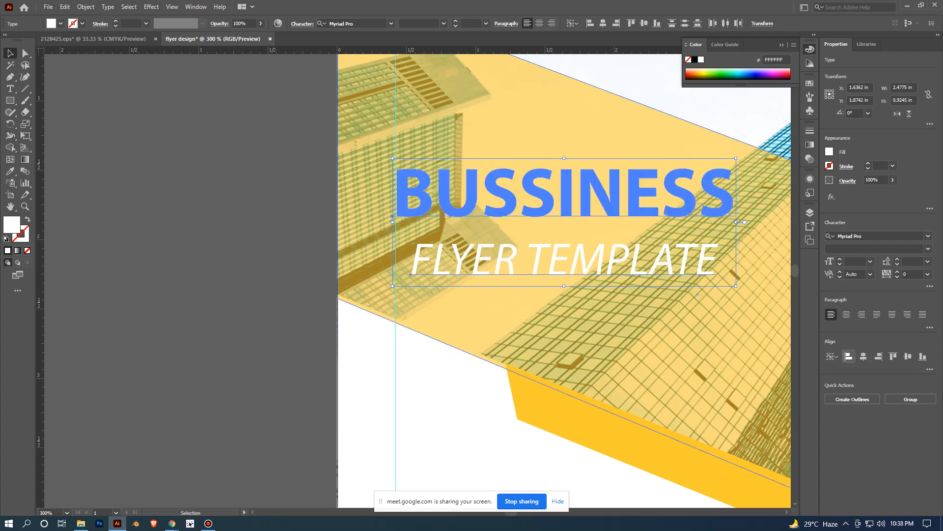
pyautogui.click(848, 356)
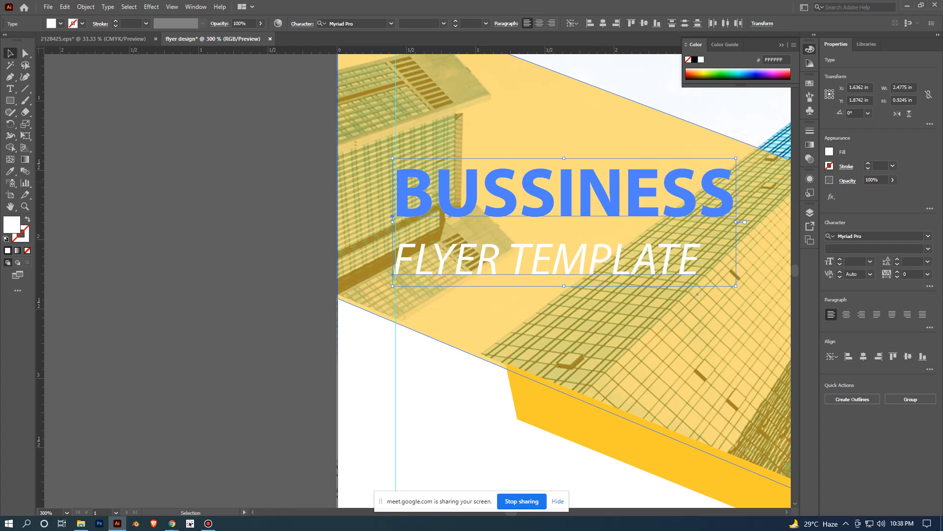
pyautogui.click(304, 173)
# - Raise the opacity of the translucent yellow band behind the headings to 78% and deselect it
pyautogui.scroll(-7, 304, 173)
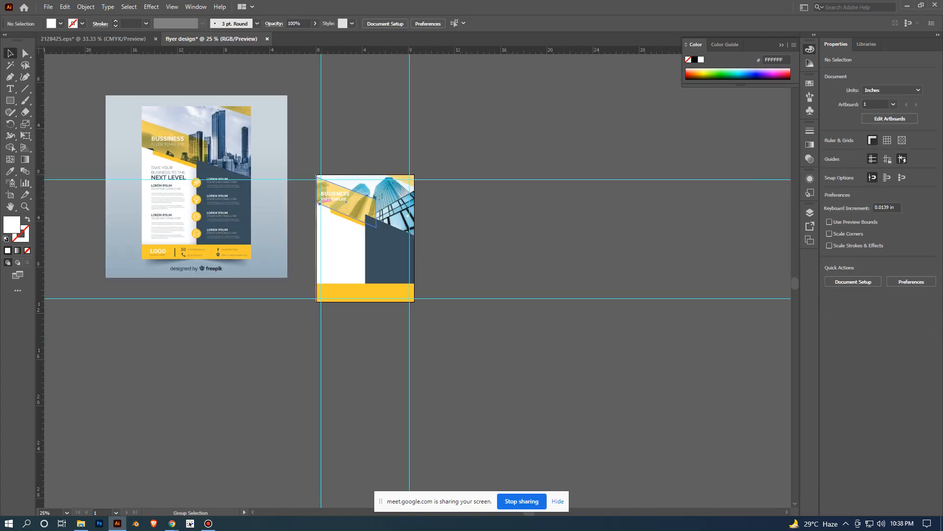
pyautogui.moveTo(321, 251); pyautogui.dragTo(524, 319)
pyautogui.scroll(2, 475, 209)
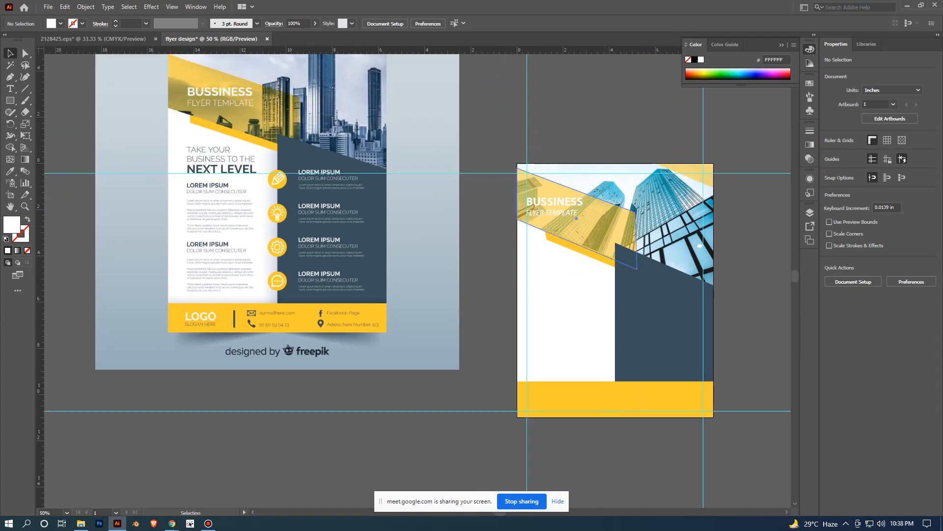
pyautogui.click(572, 231)
pyautogui.click(893, 179)
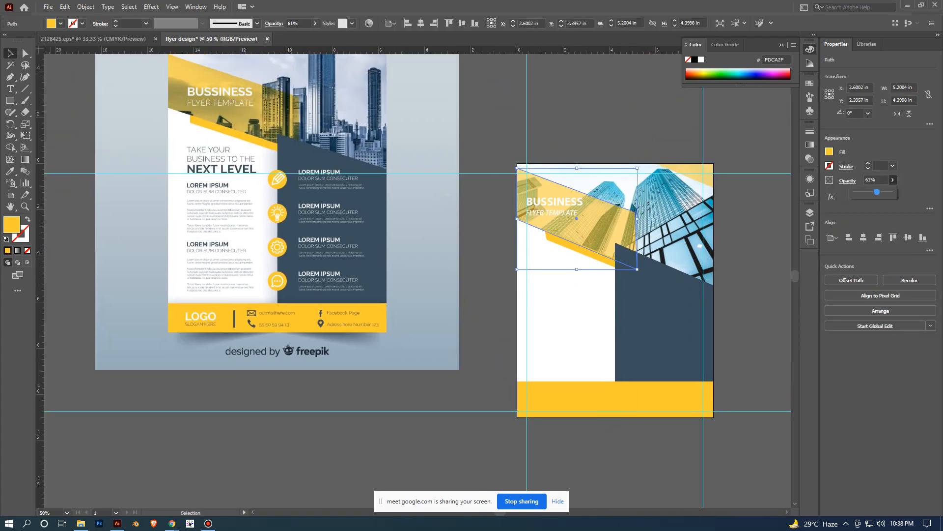
pyautogui.moveTo(876, 192); pyautogui.dragTo(883, 191)
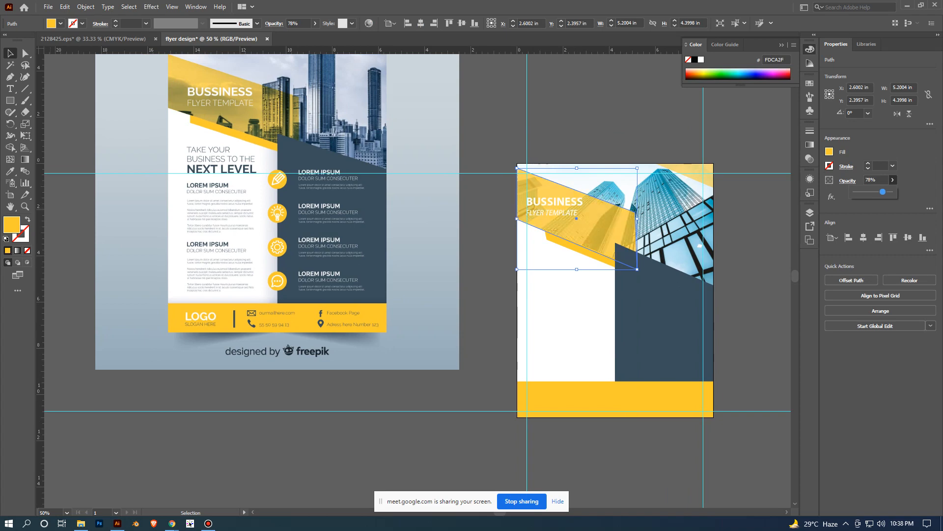
pyautogui.click(892, 180)
pyautogui.scroll(3, 664, 272)
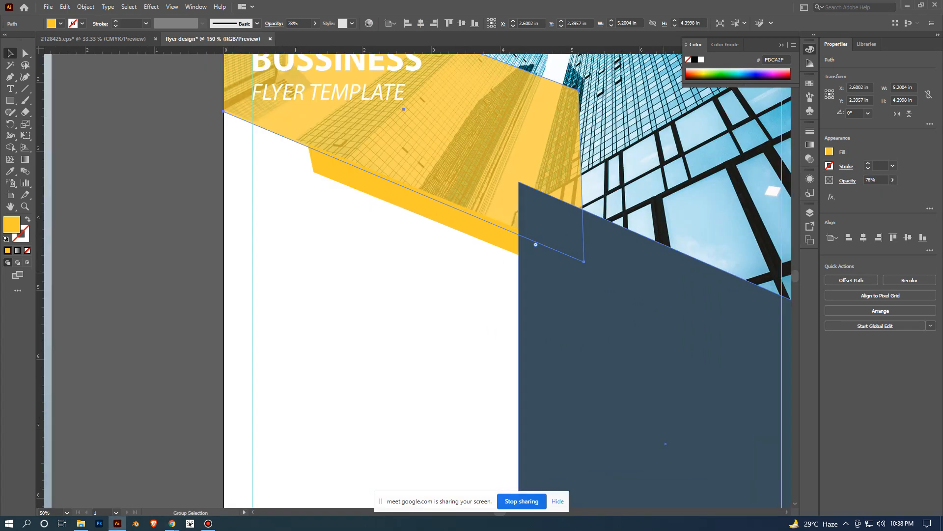
pyautogui.scroll(-3, 666, 224)
pyautogui.click(493, 276)
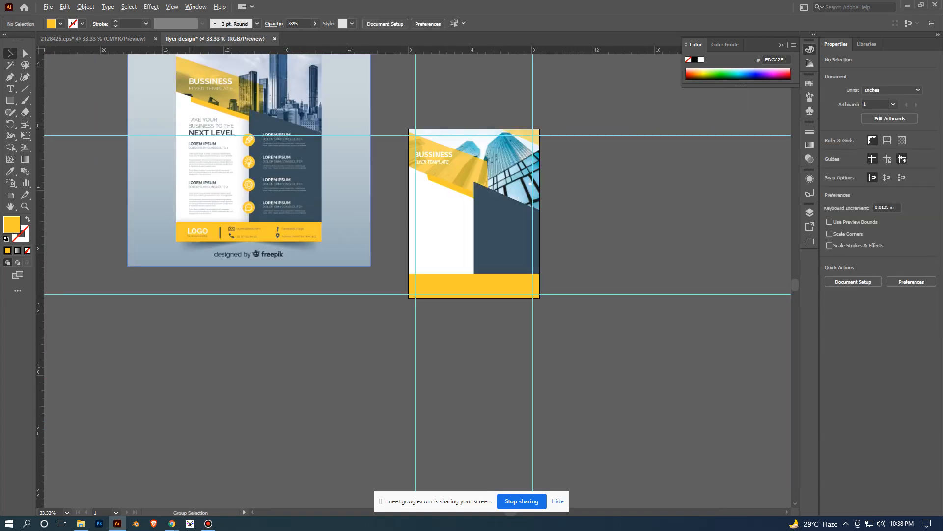
# - Add a point text line reading "TAKE YOUR" on the empty canvas below the reference flyer
pyautogui.scroll(1, 216, 151)
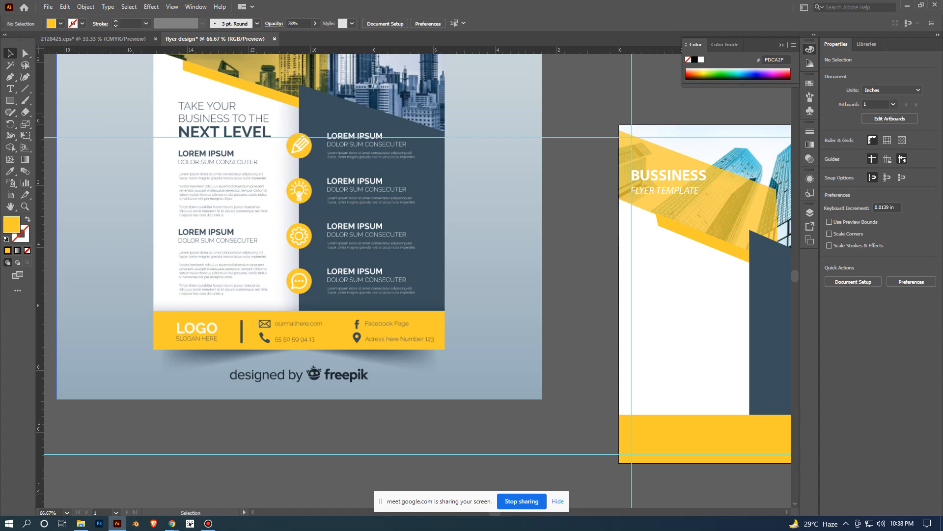
pyautogui.scroll(-2, 257, 87)
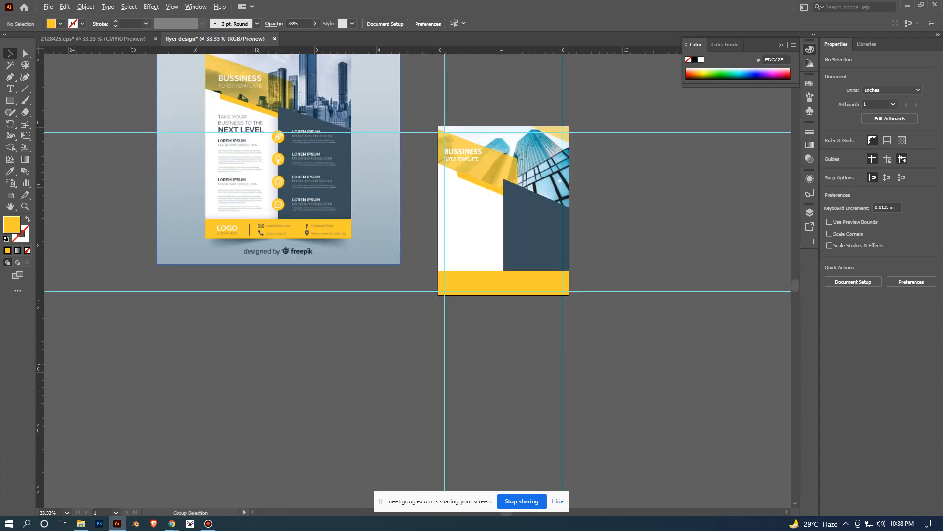
pyautogui.scroll(1, 257, 87)
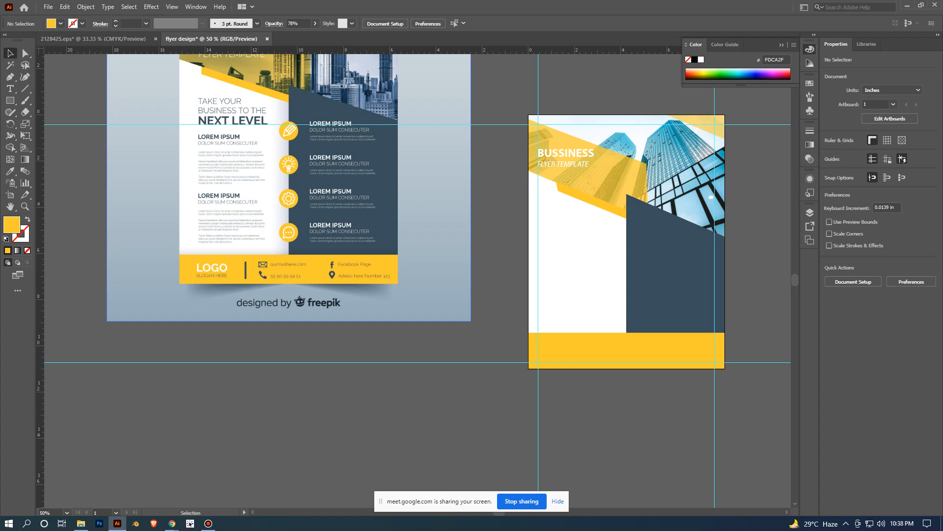
pyautogui.press('t')
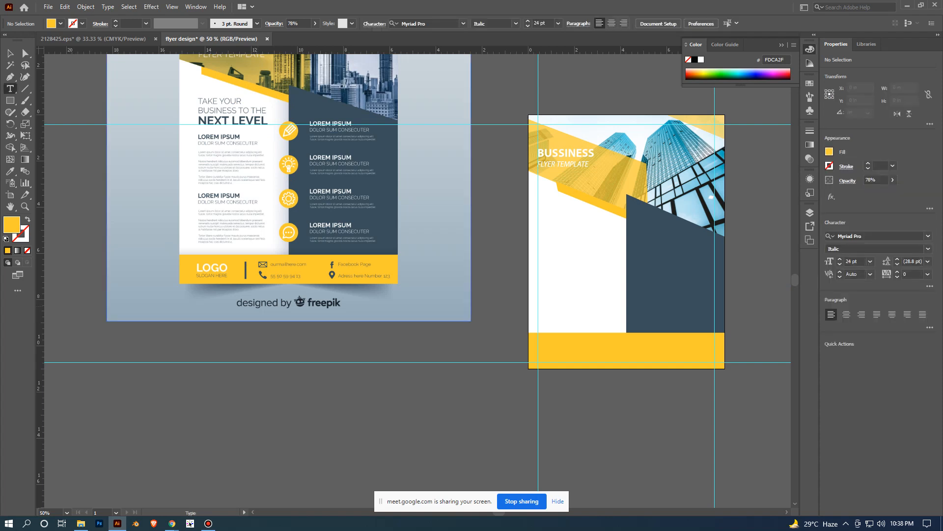
pyautogui.click(241, 391)
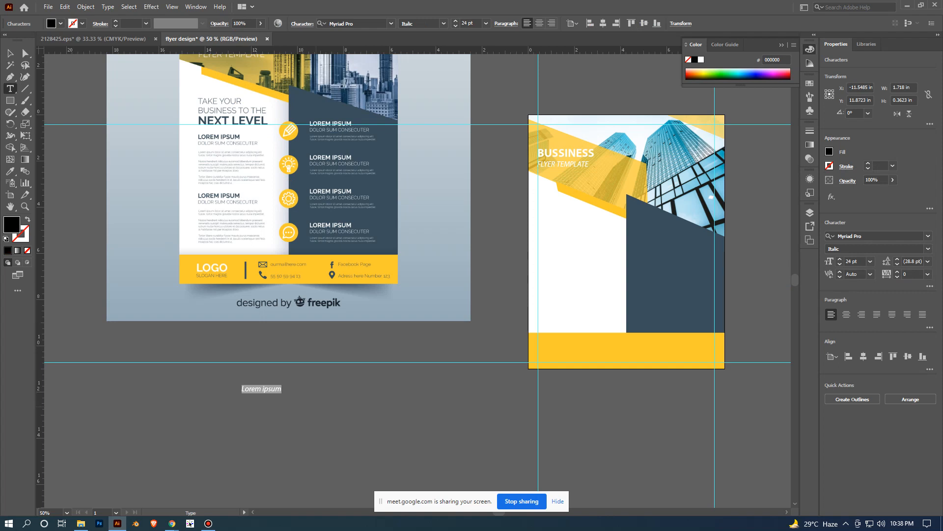
pyautogui.write('TAKE YOUR')
pyautogui.click(10, 53)
# - Duplicate the TAKE YOUR line directly below itself and change the copy's text to "BUISNESS TO THE"
pyautogui.moveTo(241, 390)
pyautogui.mouseDown()
pyautogui.moveTo(242, 412)
pyautogui.moveTo(242, 399)
pyautogui.mouseUp()
pyautogui.press('t')
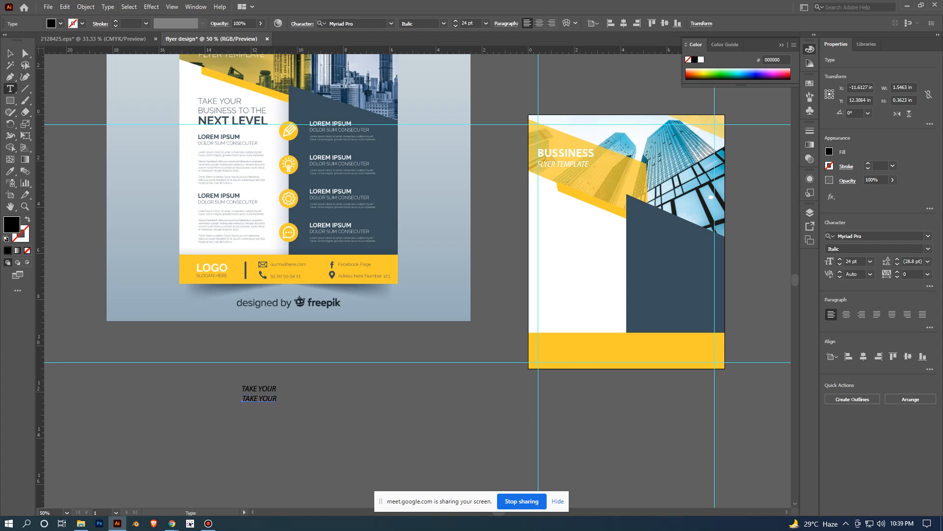
pyautogui.doubleClick(275, 398)
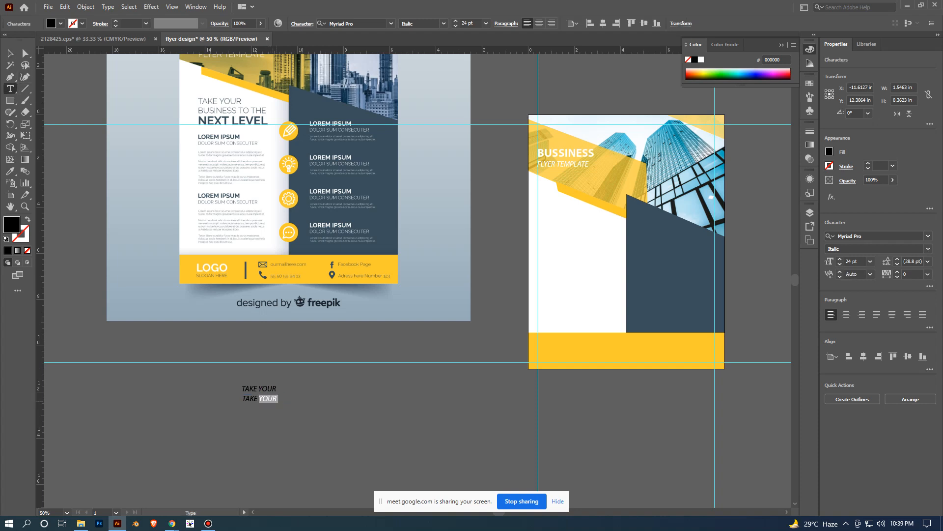
pyautogui.moveTo(278, 400); pyautogui.dragTo(241, 397)
pyautogui.write('BUISNESS TO THE')
pyautogui.press('Escape')
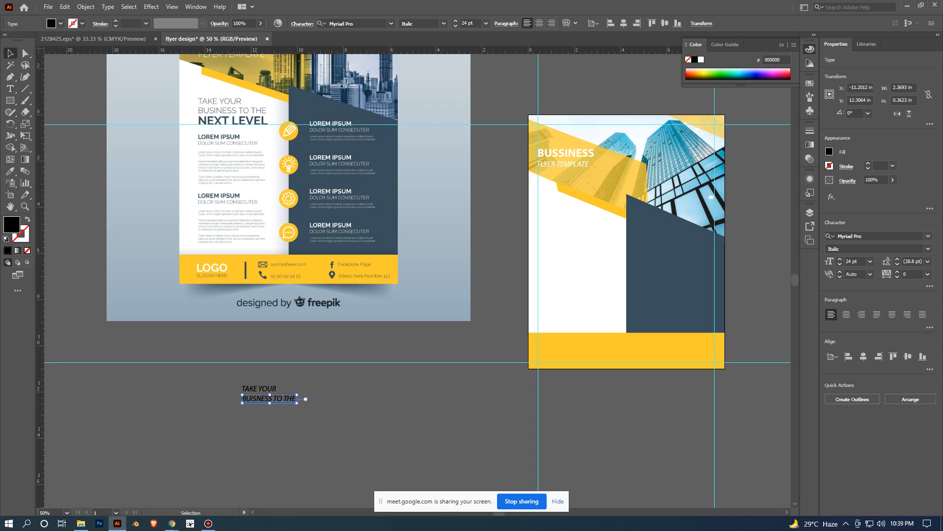
# - Duplicate the BUISNESS TO THE line directly below itself and change the copy's text to "NEXT LEVEL"
pyautogui.moveTo(298, 398)
pyautogui.mouseDown()
pyautogui.moveTo(299, 418)
pyautogui.moveTo(290, 409)
pyautogui.mouseUp()
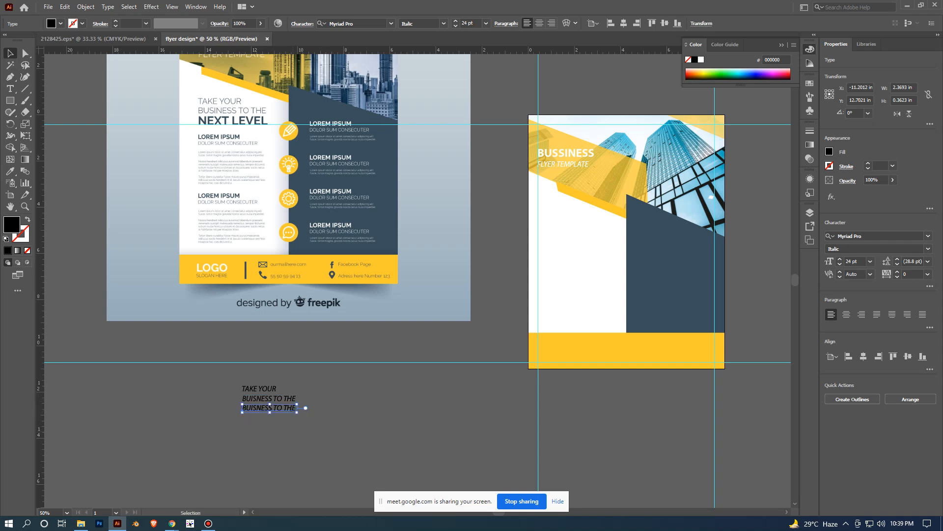
pyautogui.scroll(1, 290, 409)
pyautogui.press('t')
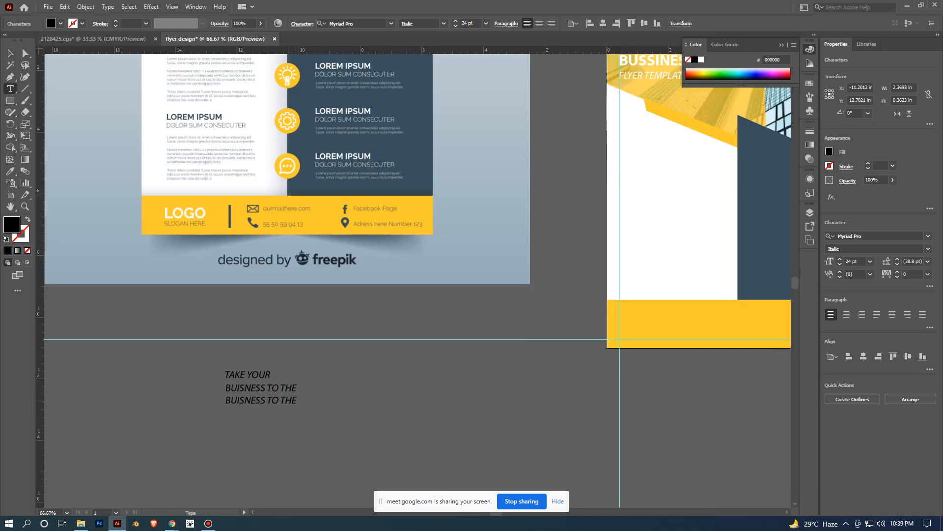
pyautogui.moveTo(296, 400); pyautogui.dragTo(225, 400)
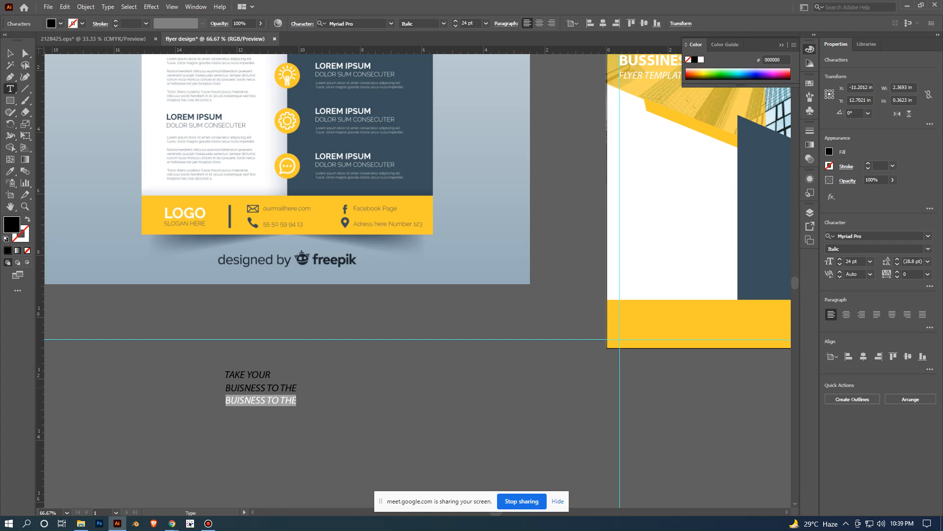
pyautogui.write('NEX')
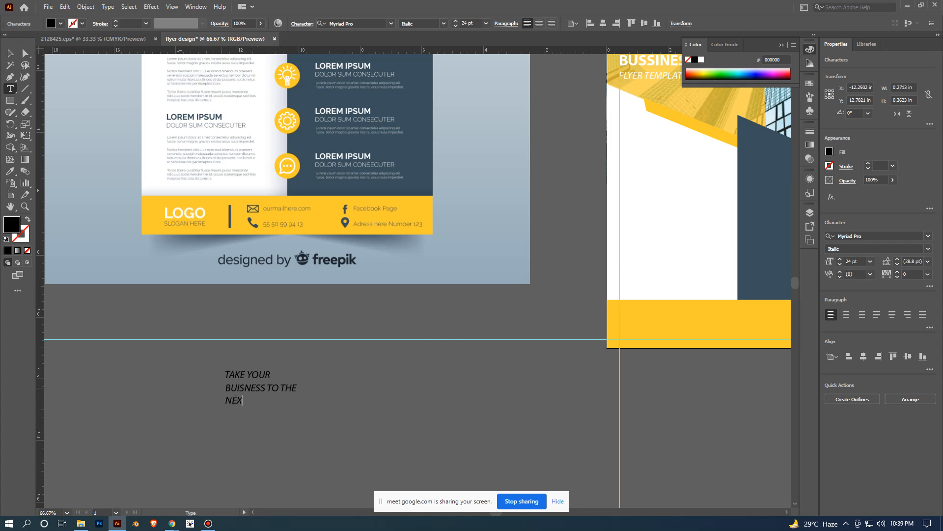
pyautogui.write('T LAVLE')
pyautogui.scroll(-1, 249, 335)
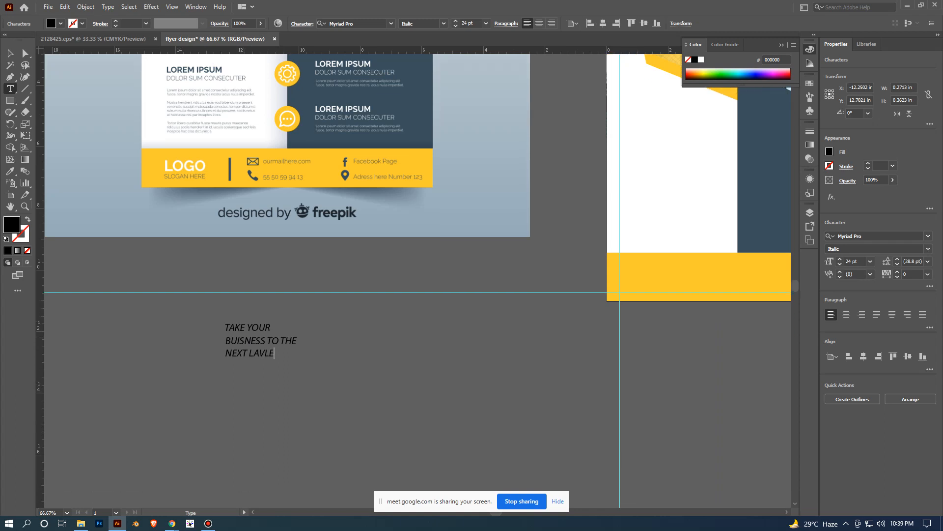
pyautogui.scroll(-2, 250, 335)
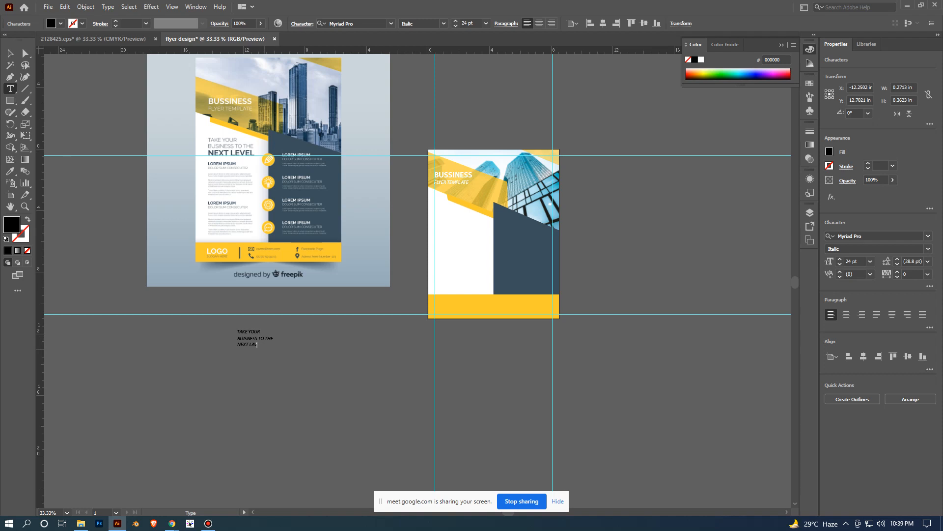
pyautogui.press('BackSpace')
pyautogui.press('BackSpace')
pyautogui.write('EVEL')
pyautogui.press('Escape')
pyautogui.scroll(2, 350, 401)
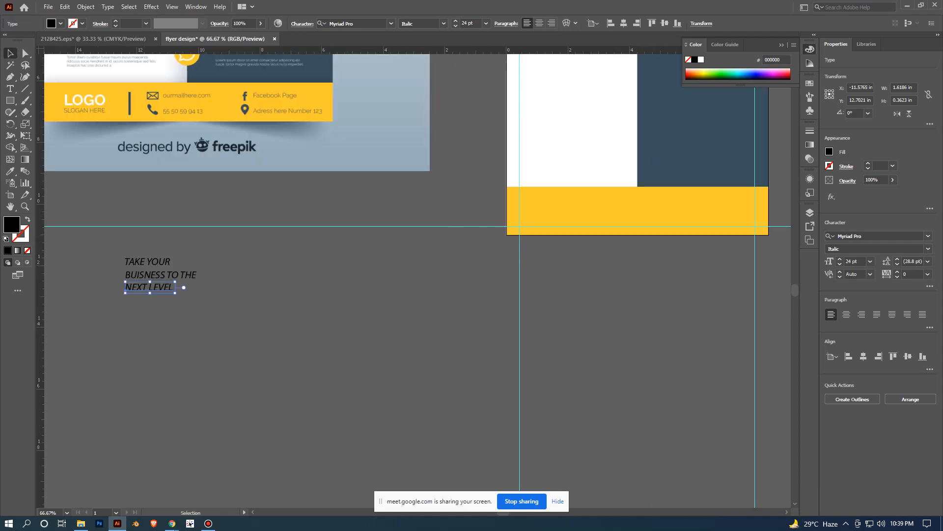
# - Move the three tagline lines onto the flyer's white panel below the yellow band, starting at the left margin guide, and deselect them
pyautogui.scroll(-2, 253, 310)
pyautogui.moveTo(206, 302); pyautogui.dragTo(403, 182)
pyautogui.click(574, 386)
pyautogui.scroll(1, 575, 386)
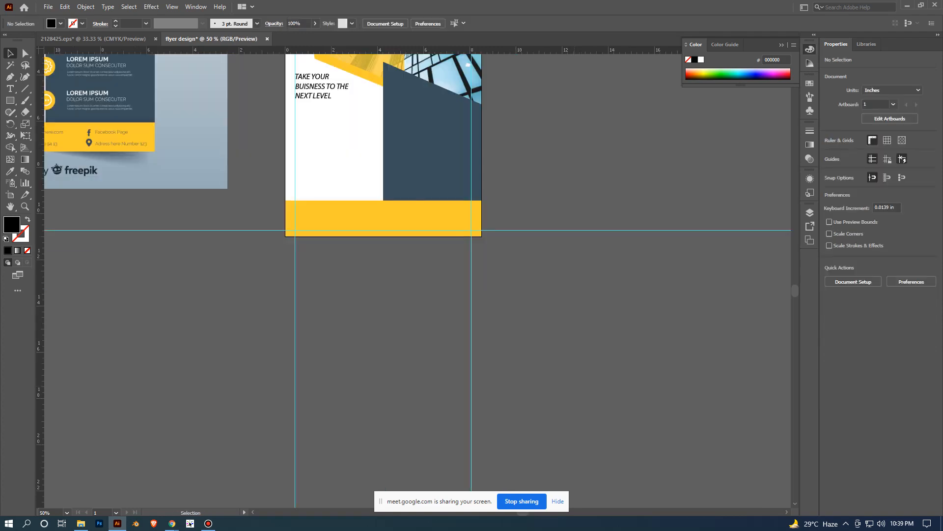
pyautogui.moveTo(371, 137); pyautogui.dragTo(605, 336)
pyautogui.scroll(2, 461, 368)
pyautogui.scroll(-1, 516, 354)
pyautogui.scroll(1, 605, 336)
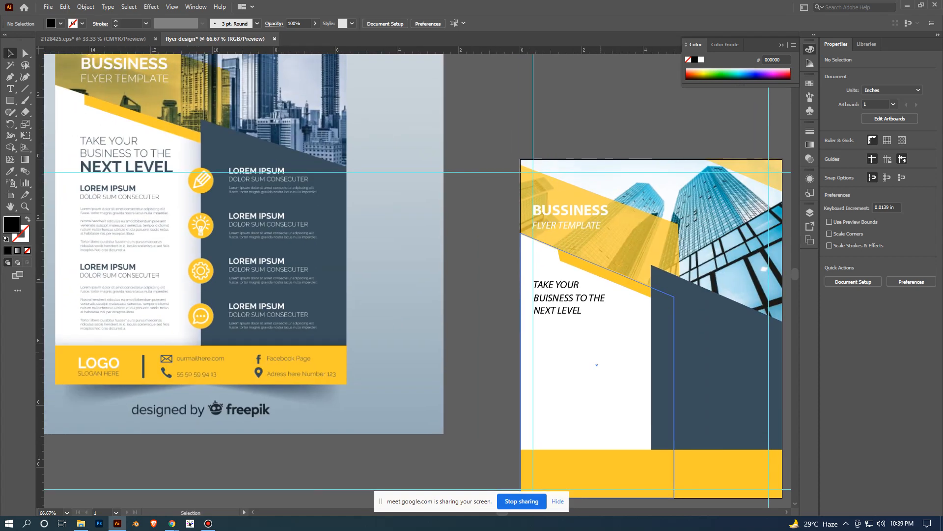
pyautogui.scroll(2, 583, 322)
pyautogui.click(555, 285)
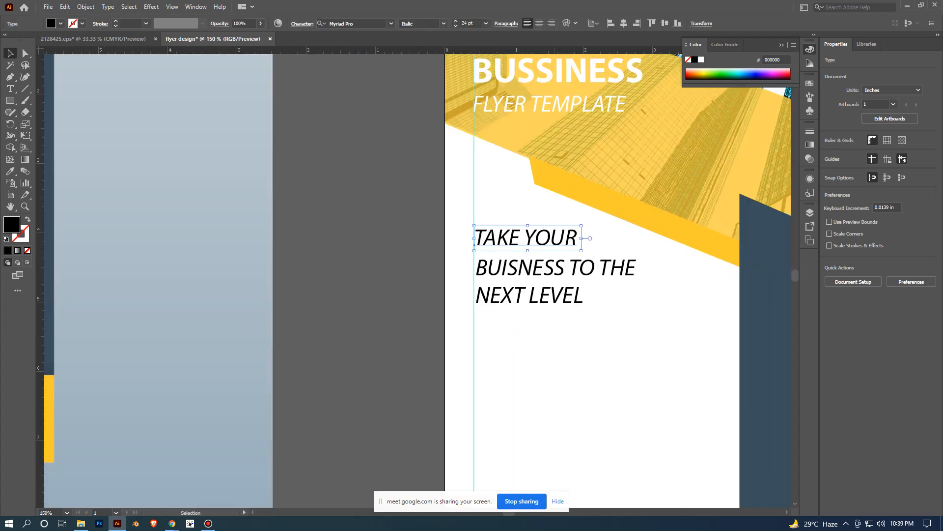
pyautogui.keyDown('shift'); pyautogui.click(555, 269); pyautogui.keyUp('shift')
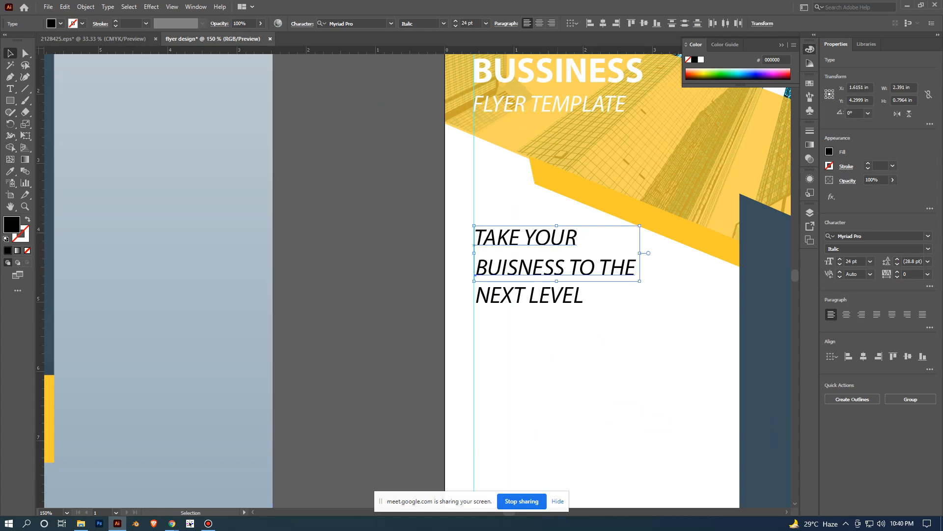
pyautogui.click(550, 238)
pyautogui.click(675, 326)
pyautogui.scroll(-2, 676, 326)
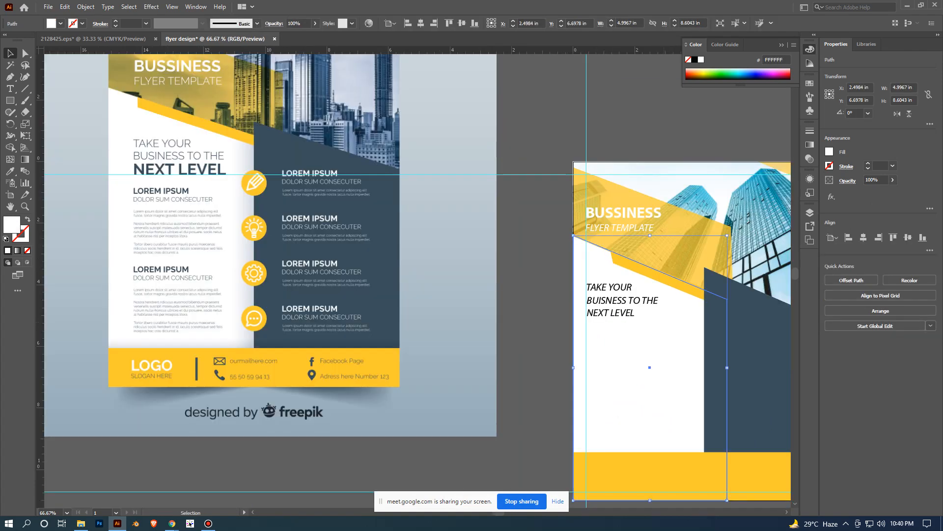
pyautogui.scroll(2, 623, 297)
pyautogui.click(634, 283)
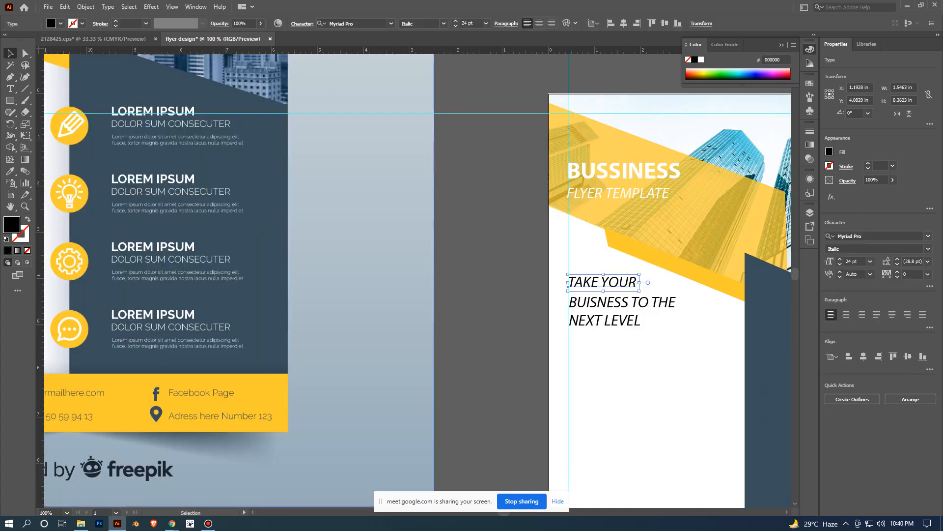
pyautogui.click(659, 305)
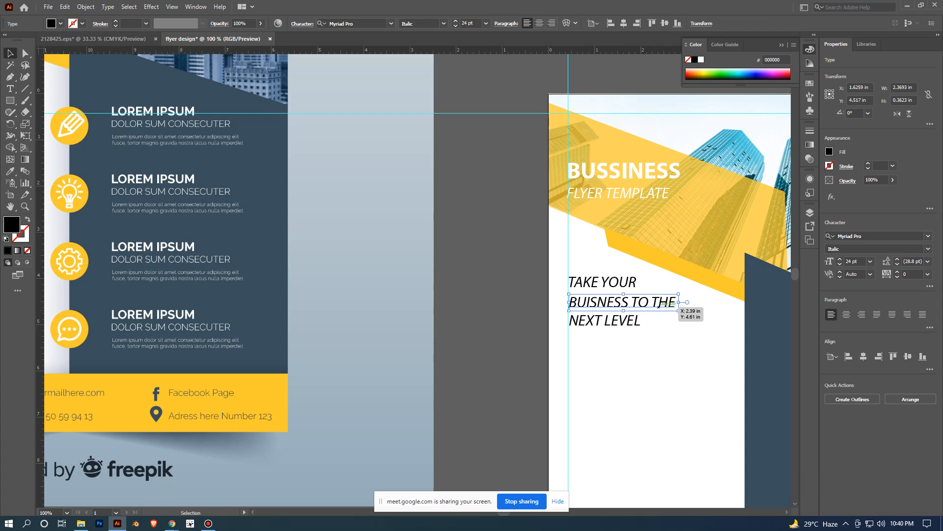
# - Set the font size of the NEXT LEVEL line to 36 pt and deselect it
pyautogui.click(634, 322)
pyautogui.scroll(-2, 652, 367)
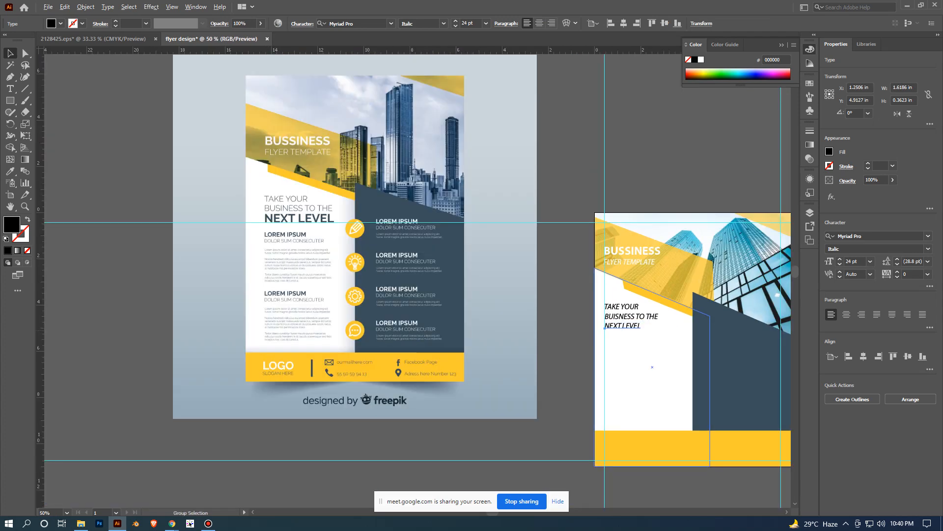
pyautogui.scroll(1, 641, 330)
pyautogui.click(870, 261)
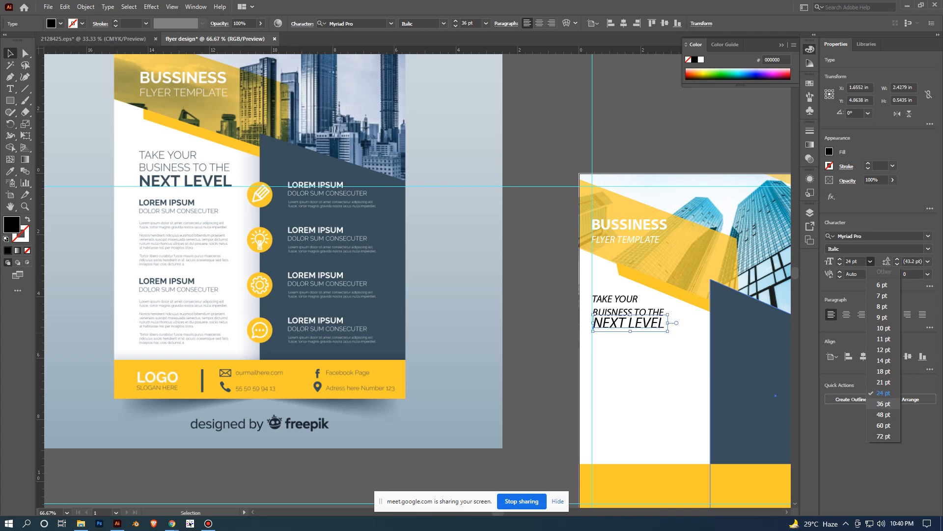
pyautogui.click(883, 403)
pyautogui.click(558, 305)
# - Nudge the BUISNESS TO THE line slightly upward to clear the enlarged NEXT LEVEL line, and deselect it
pyautogui.scroll(1, 558, 306)
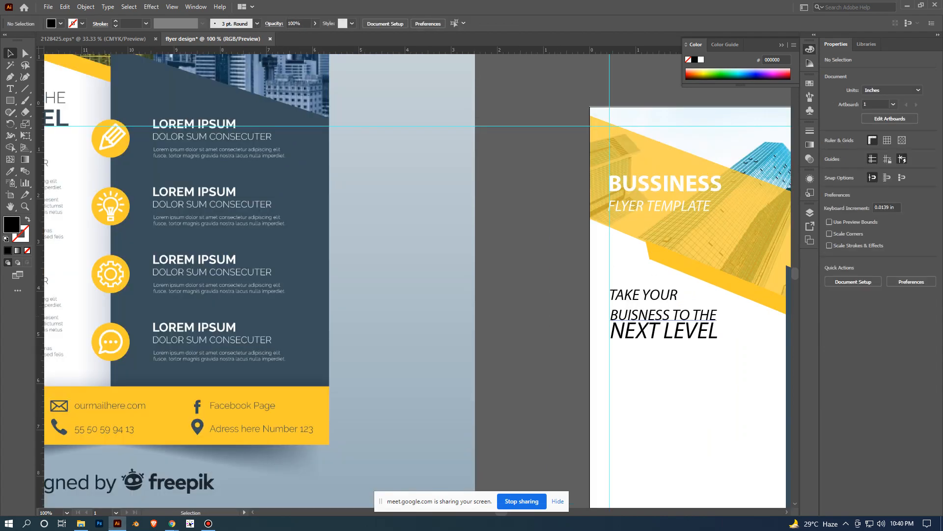
pyautogui.moveTo(707, 313)
pyautogui.mouseDown()
pyautogui.moveTo(719, 317)
pyautogui.moveTo(706, 309)
pyautogui.mouseUp()
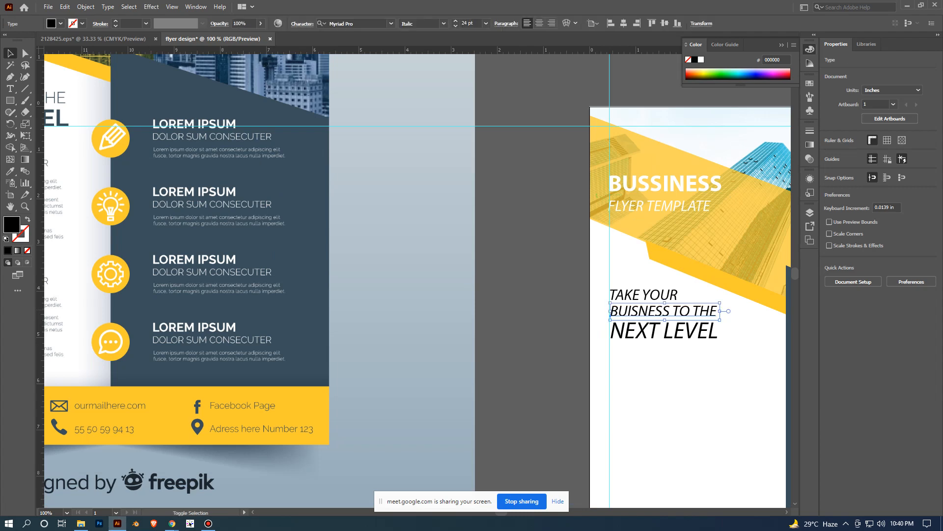
pyautogui.click(558, 320)
# - Change the font style of the NEXT LEVEL line to Bold and deselect it
pyautogui.click(681, 333)
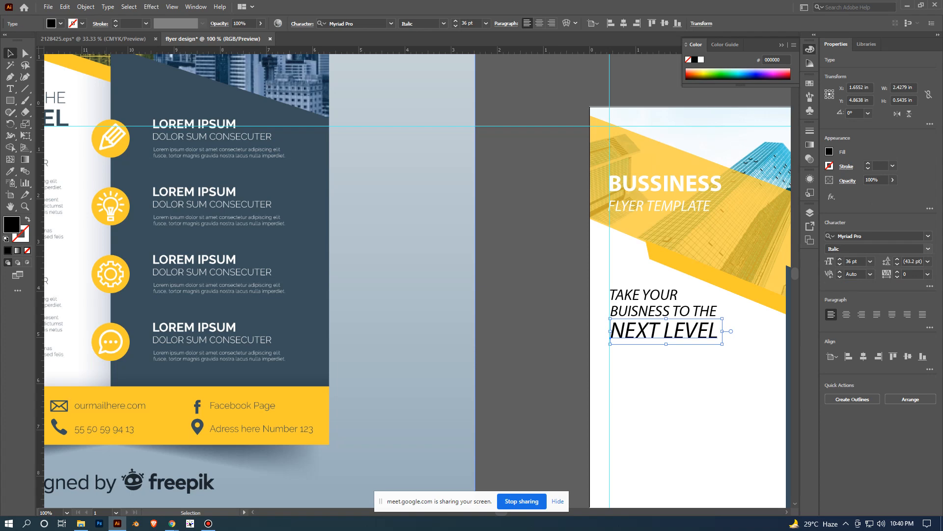
pyautogui.click(927, 248)
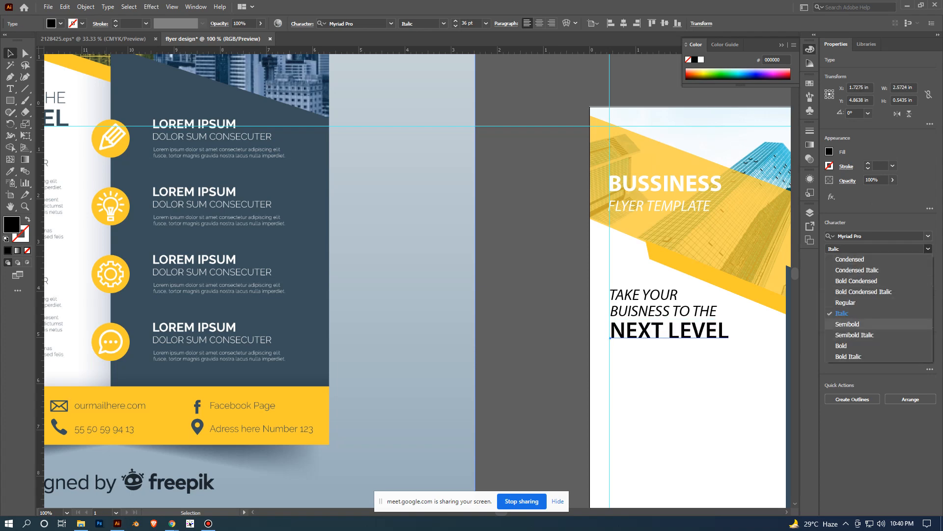
pyautogui.click(842, 345)
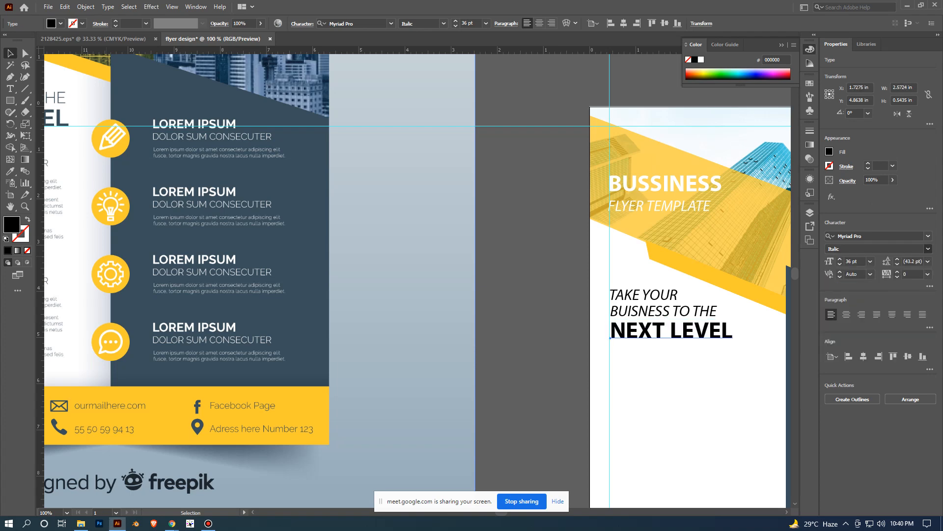
pyautogui.hotkey('ctrl', 'shift', 'a')
# - Compare the tagline on the new flyer with the tagline's style and color in the reference flyer
pyautogui.hotkey('ctrl', '-')
pyautogui.hotkey('ctrl', '-')
pyautogui.hotkey('ctrl', '+')
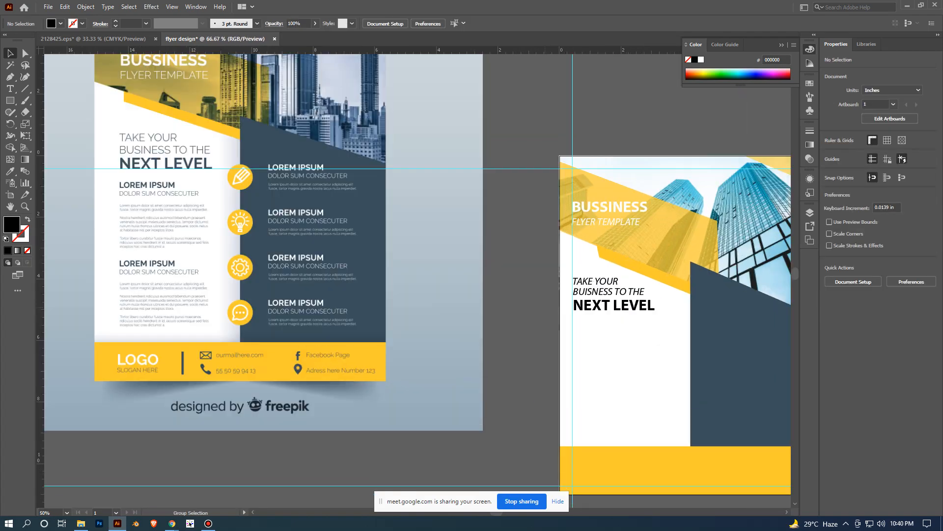
pyautogui.scroll(2, 544, 307)
pyautogui.scroll(-3, 545, 307)
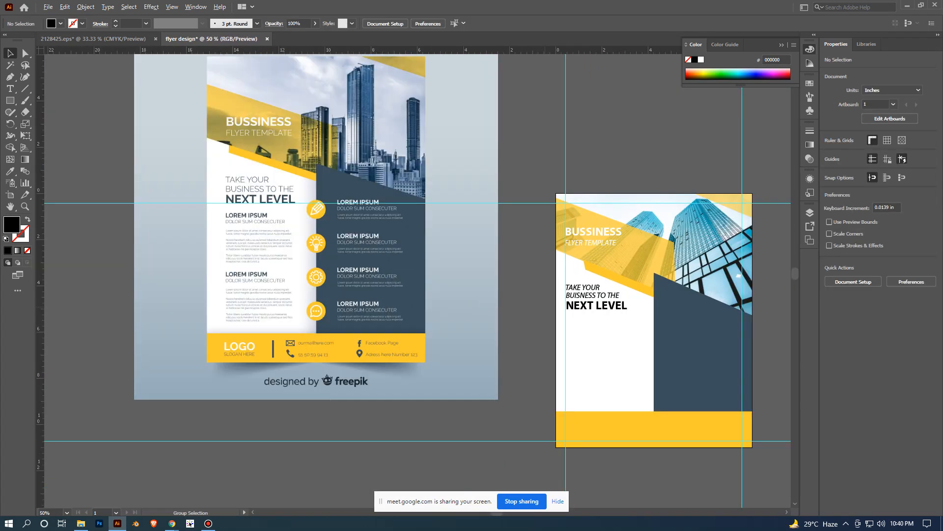
pyautogui.scroll(1, 544, 307)
pyautogui.scroll(1, 545, 307)
pyautogui.click(620, 308)
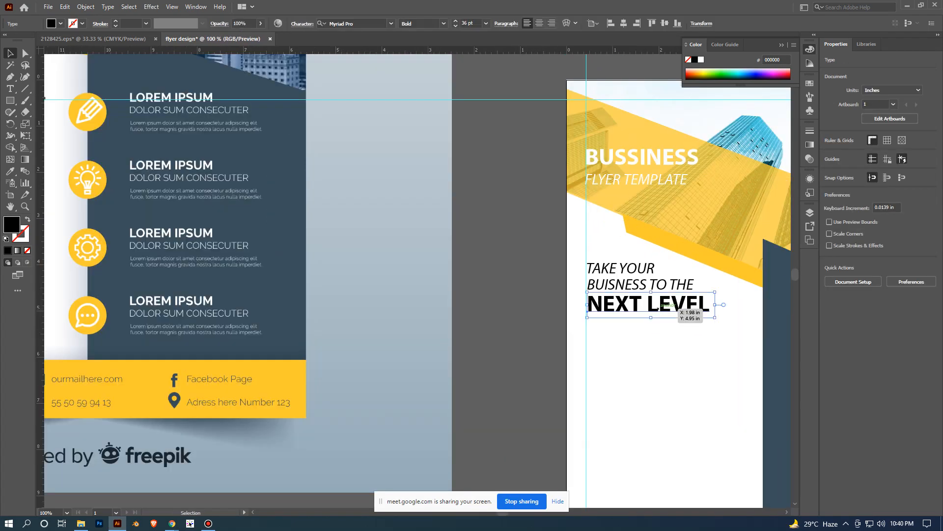
pyautogui.click(540, 305)
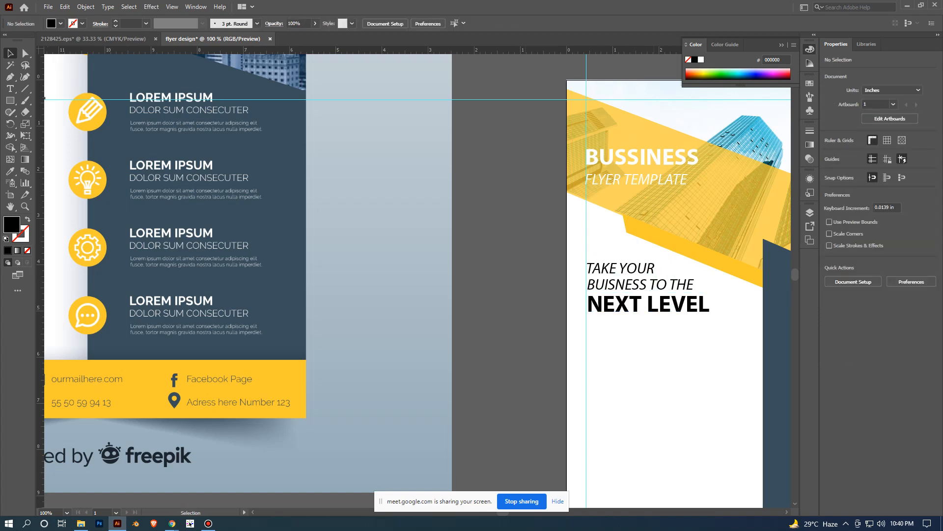
pyautogui.scroll(-1, 197, 145)
pyautogui.scroll(-2, 522, 301)
pyautogui.scroll(3, 315, 230)
pyautogui.moveTo(314, 229); pyautogui.dragTo(399, 298)
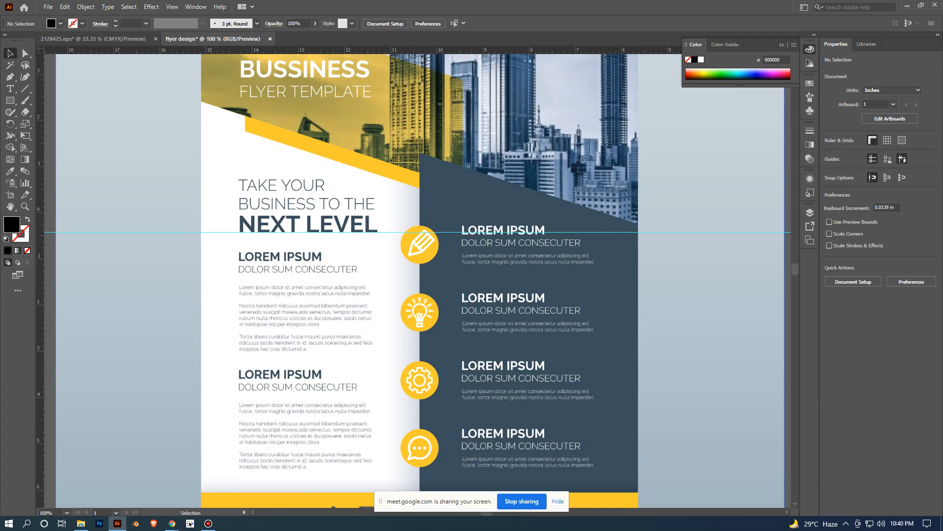
pyautogui.scroll(-1, 663, 332)
pyautogui.moveTo(663, 332); pyautogui.dragTo(388, 329)
pyautogui.scroll(1, 626, 354)
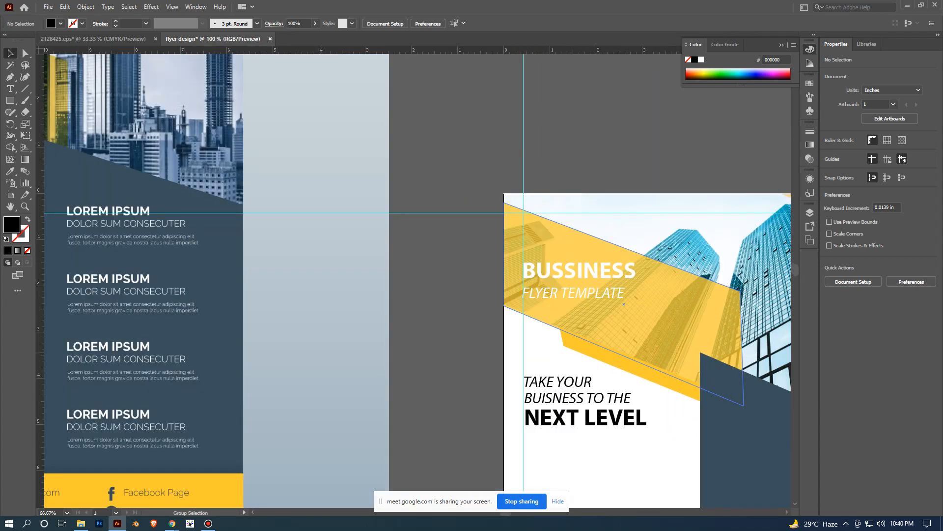
# - Recolor all three tagline lines with the dark slate blue sampled from the flyer's right panel, and deselect them
pyautogui.moveTo(630, 403); pyautogui.dragTo(582, 312)
pyautogui.click(570, 333)
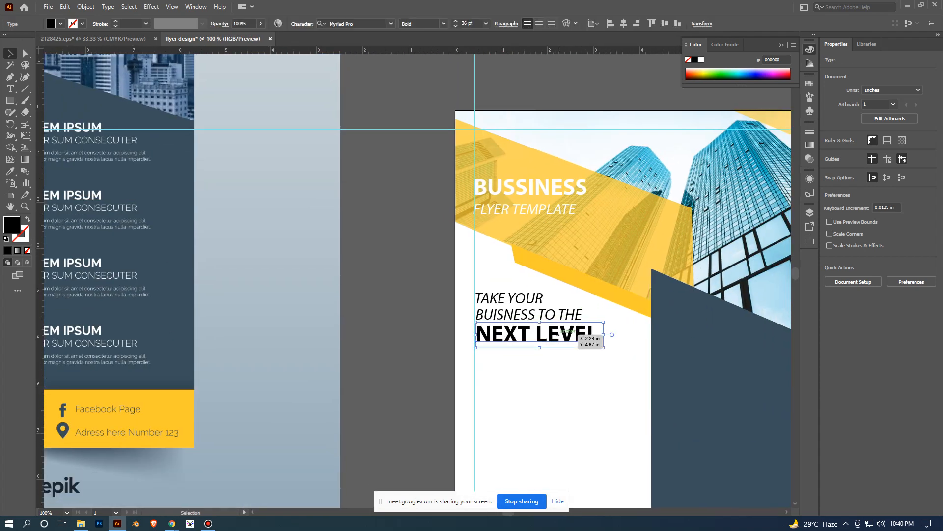
pyautogui.keyDown('shift'); pyautogui.click(542, 315); pyautogui.keyUp('shift')
pyautogui.keyDown('shift'); pyautogui.click(527, 299); pyautogui.keyUp('shift')
pyautogui.press('i')
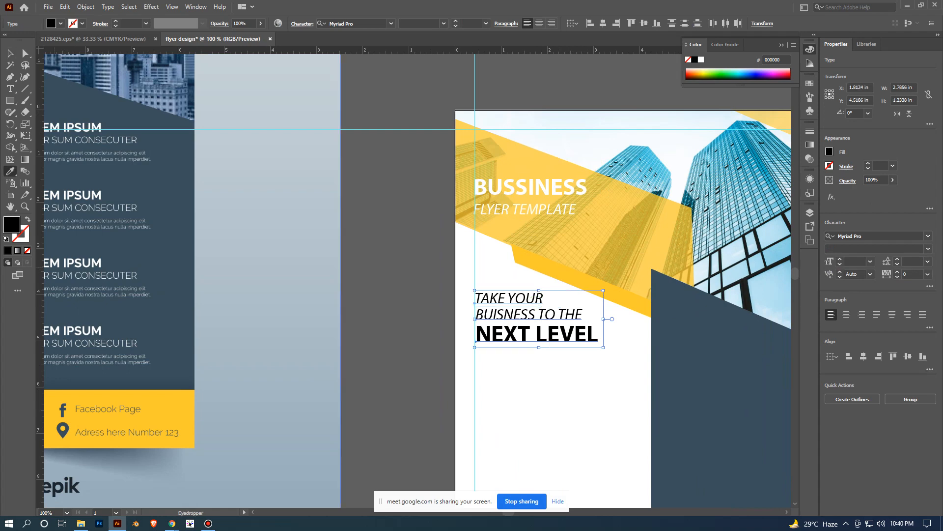
pyautogui.click(749, 447)
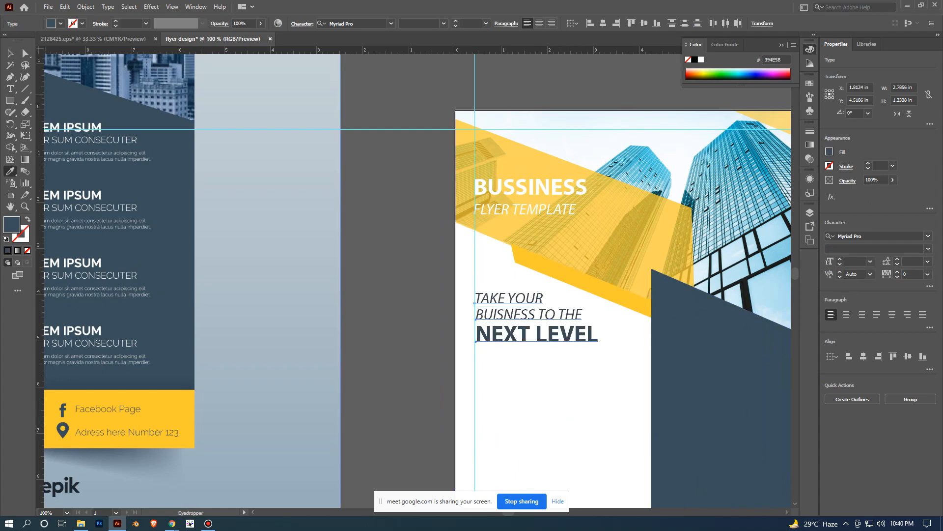
pyautogui.press('v')
pyautogui.click(399, 305)
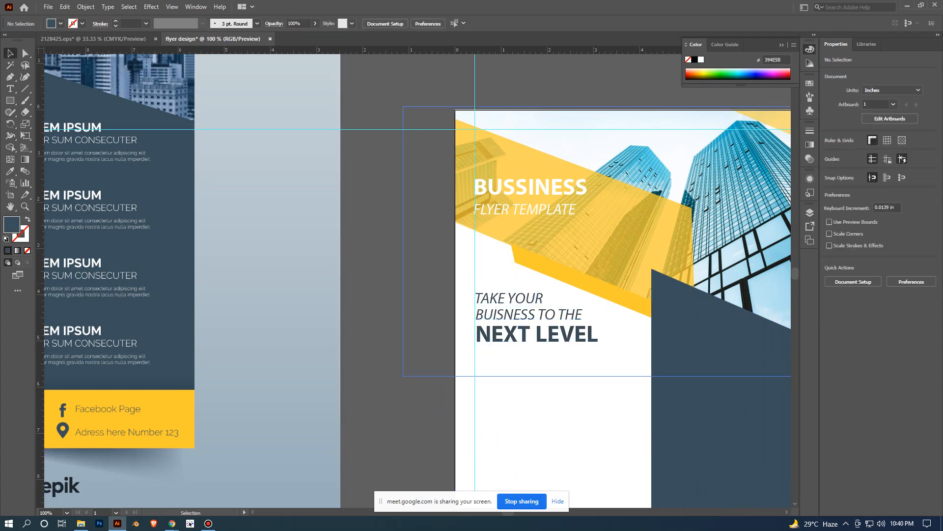
pyautogui.scroll(-2, 702, 285)
pyautogui.moveTo(702, 286); pyautogui.dragTo(720, 155)
pyautogui.moveTo(780, 149); pyautogui.dragTo(676, 189)
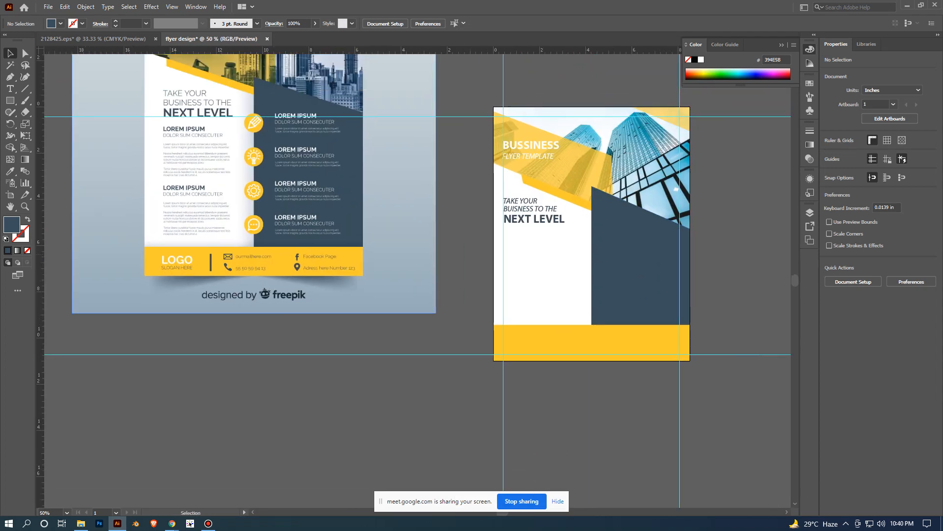
pyautogui.scroll(1, 446, 252)
pyautogui.moveTo(446, 251); pyautogui.dragTo(489, 305)
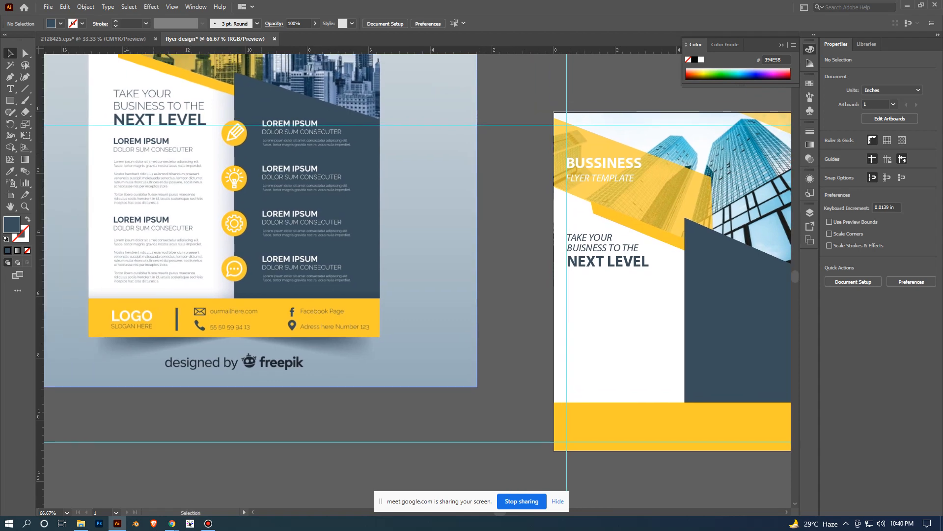
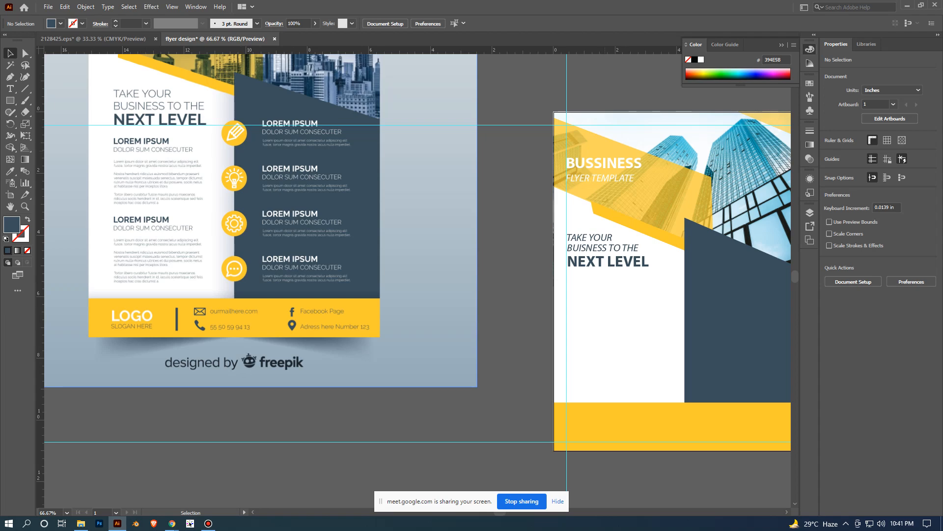
# - Add a point-type "Lorem ipsum" placeholder line below the NEXT LEVEL line on the white panel, and deselect it
pyautogui.press('t')
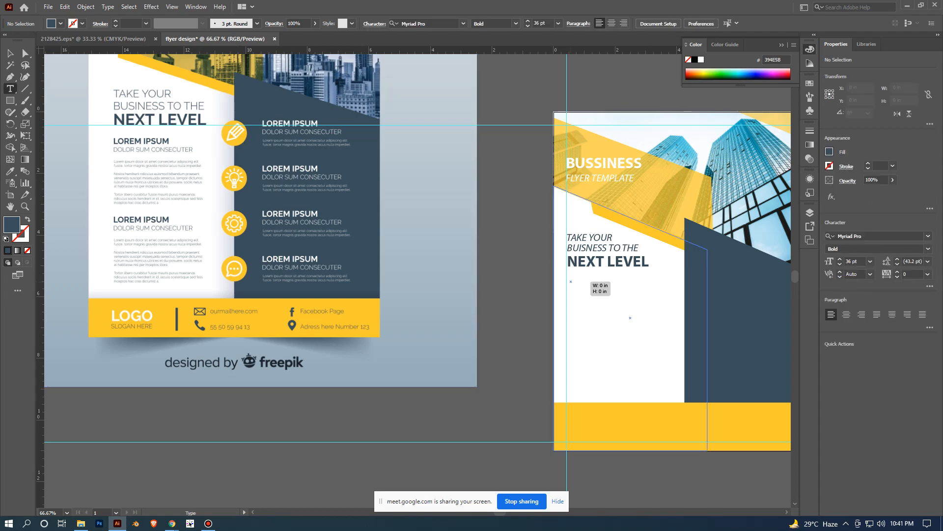
pyautogui.click(571, 282)
pyautogui.press('BackSpace')
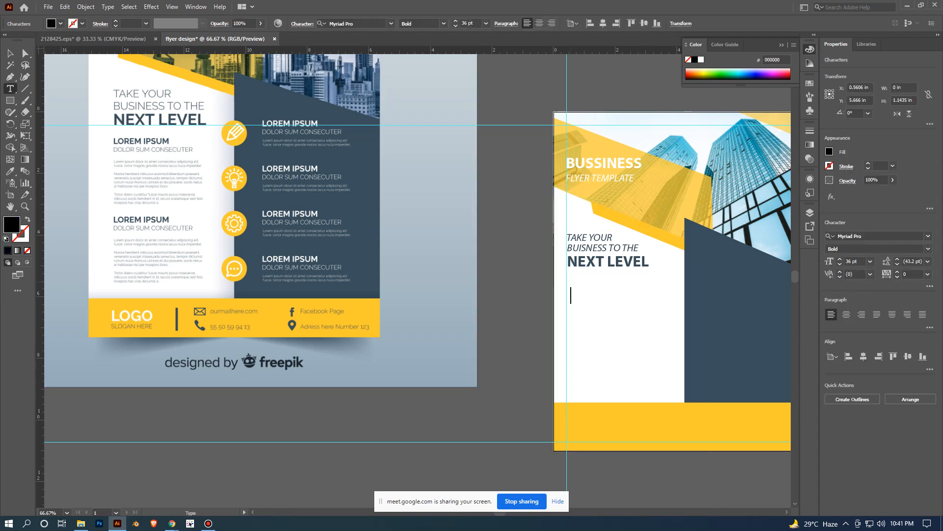
pyautogui.hotkey('ctrl', 'z')
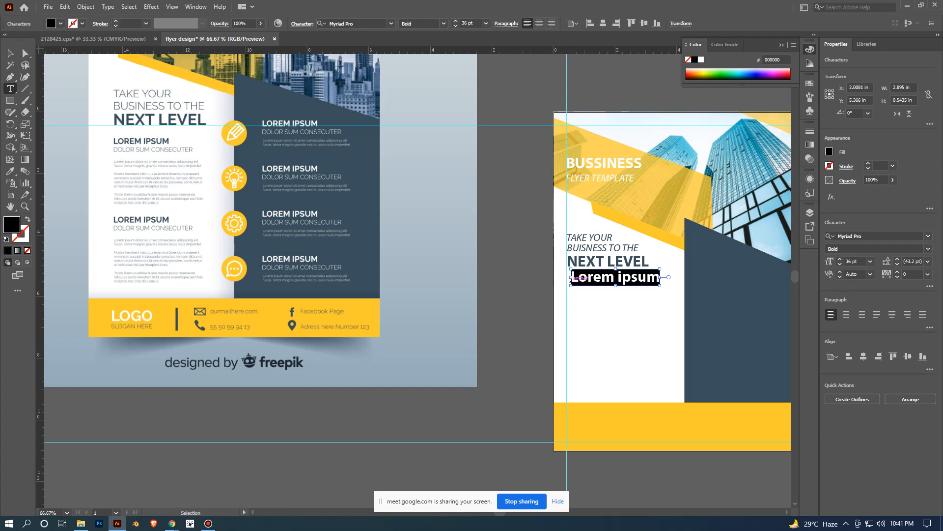
pyautogui.press('Escape')
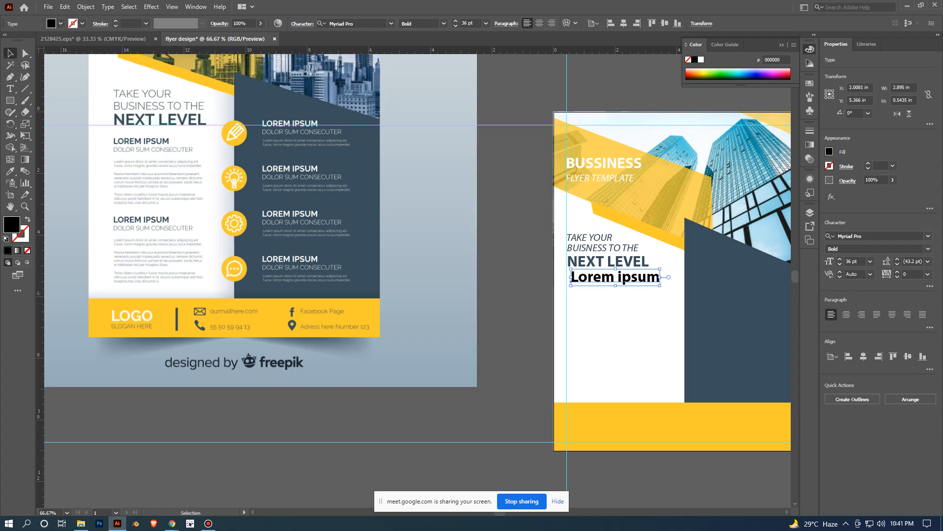
pyautogui.click(575, 337)
# - Set the font size of the Lorem ipsum line to 18 pt and deselect it
pyautogui.scroll(2, 575, 337)
pyautogui.moveTo(702, 295); pyautogui.dragTo(598, 320)
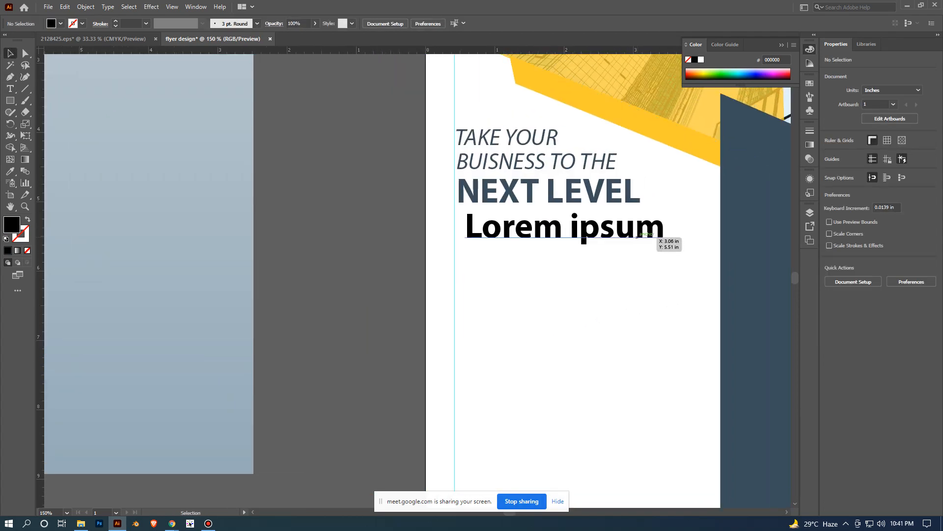
pyautogui.click(637, 237)
pyautogui.click(870, 261)
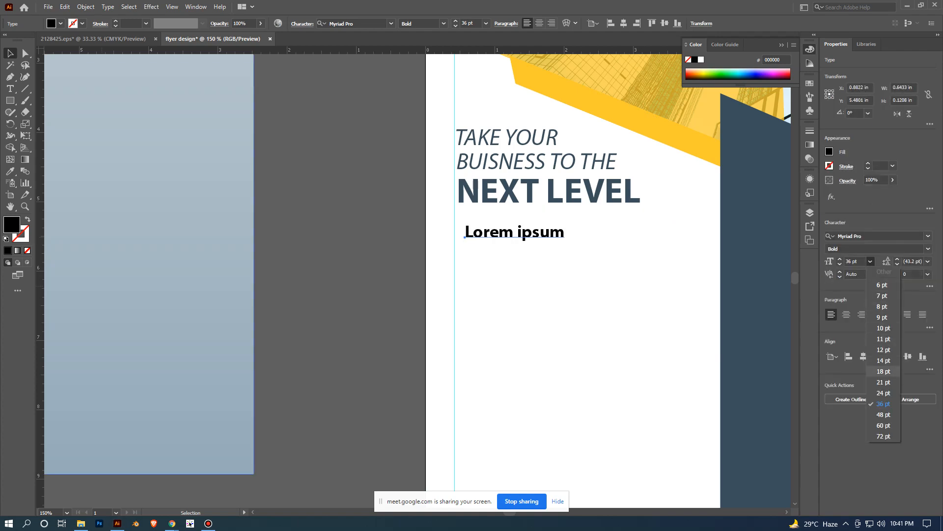
pyautogui.click(883, 371)
pyautogui.click(368, 232)
# - Move the Lorem ipsum line into alignment with the start of the NEXT LEVEL line at the margin guide, and deselect it
pyautogui.scroll(-2, 367, 231)
pyautogui.moveTo(367, 231); pyautogui.dragTo(539, 281)
pyautogui.scroll(1, 526, 303)
pyautogui.moveTo(699, 326); pyautogui.dragTo(627, 319)
pyautogui.scroll(-1, 477, 279)
pyautogui.moveTo(476, 280); pyautogui.dragTo(544, 322)
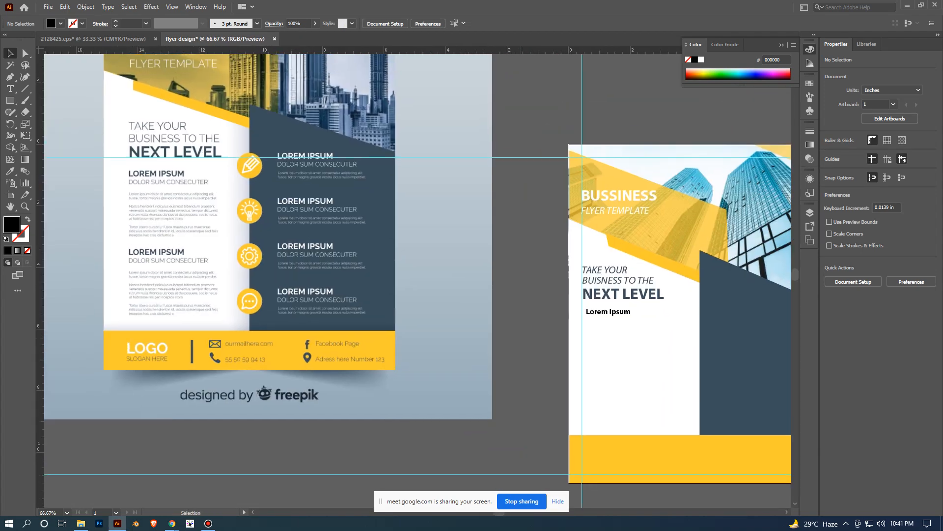
pyautogui.moveTo(624, 344); pyautogui.dragTo(582, 322)
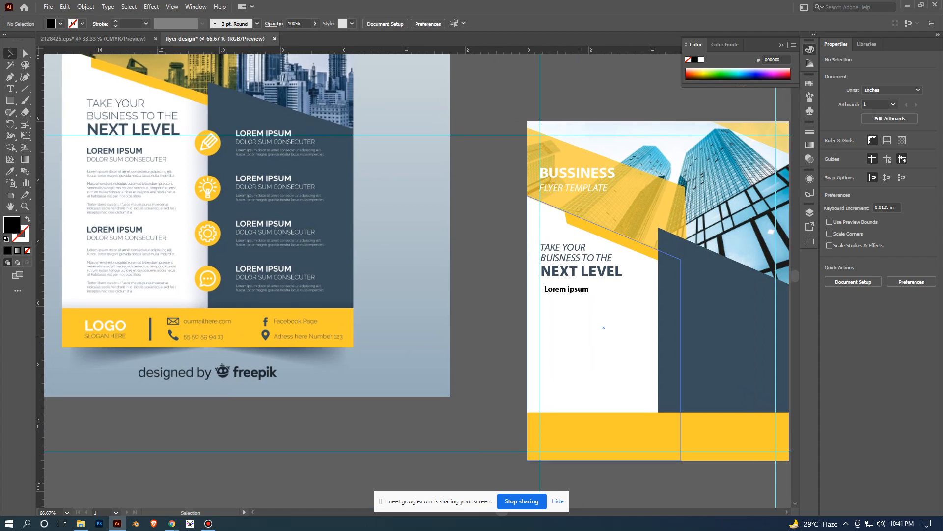
pyautogui.moveTo(583, 289); pyautogui.dragTo(581, 290)
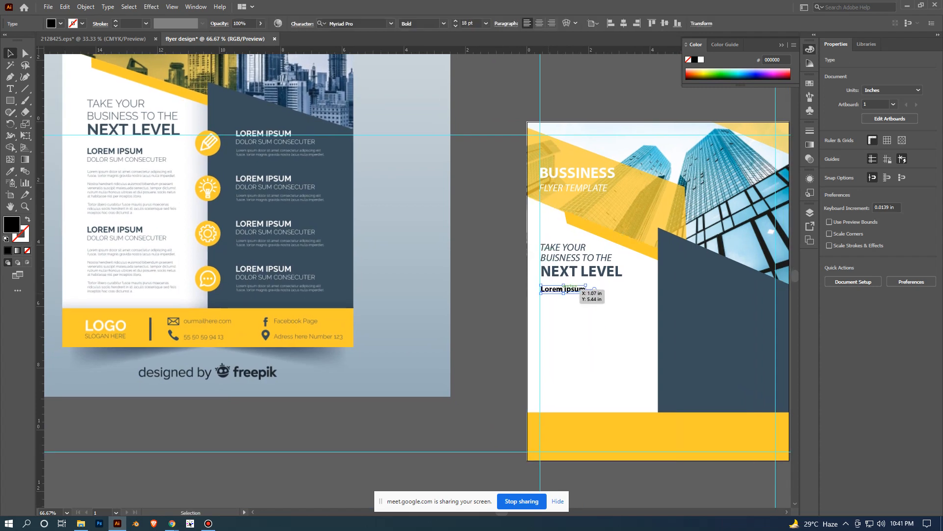
pyautogui.click(503, 308)
# - Compare the placement and size of the Lorem ipsum subheading with the subheadings in the reference flyer
pyautogui.scroll(1, 503, 308)
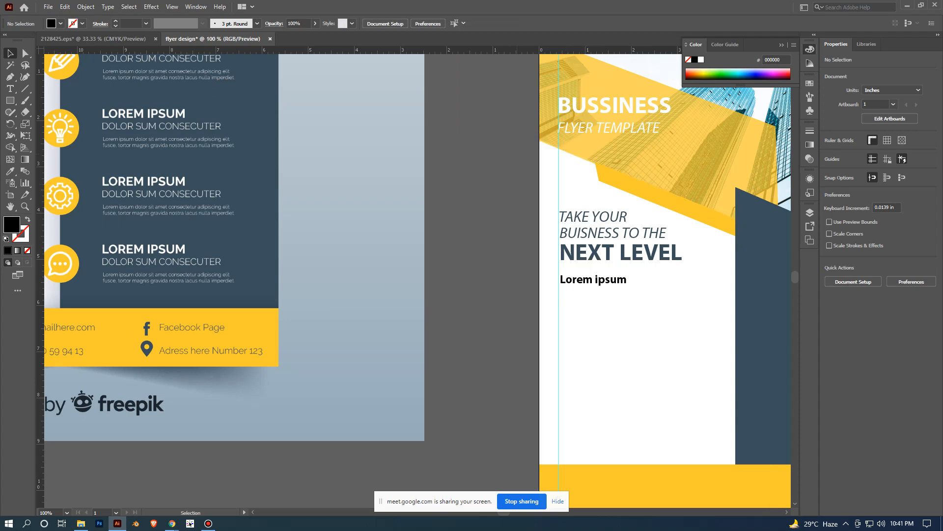
pyautogui.scroll(-2, 547, 167)
pyautogui.moveTo(594, 251); pyautogui.dragTo(607, 332)
pyautogui.scroll(1, 558, 314)
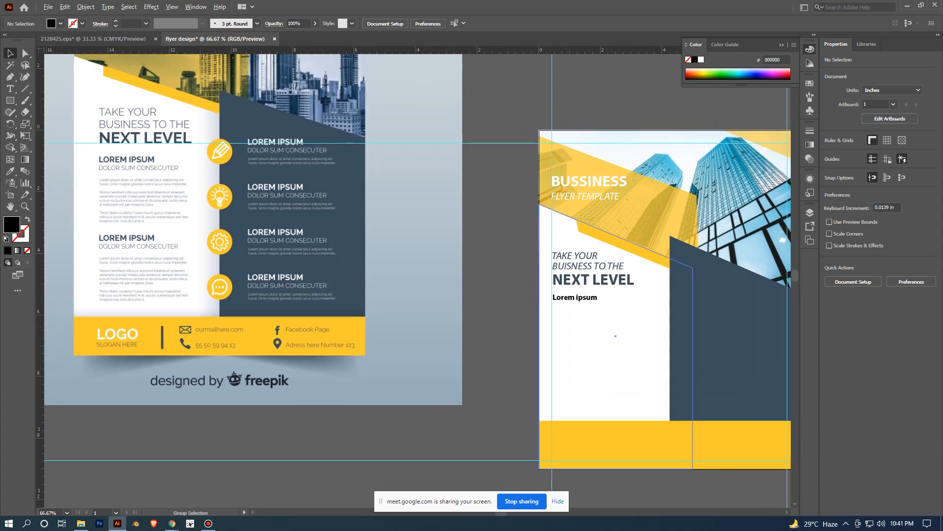
pyautogui.scroll(1, 566, 325)
pyautogui.scroll(-2, 586, 281)
pyautogui.scroll(3, 565, 272)
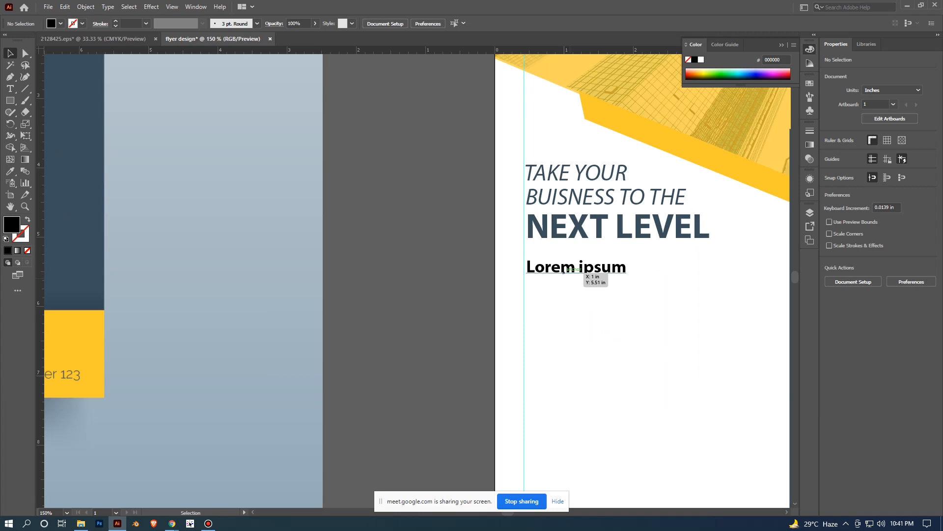
pyautogui.scroll(-3, 602, 277)
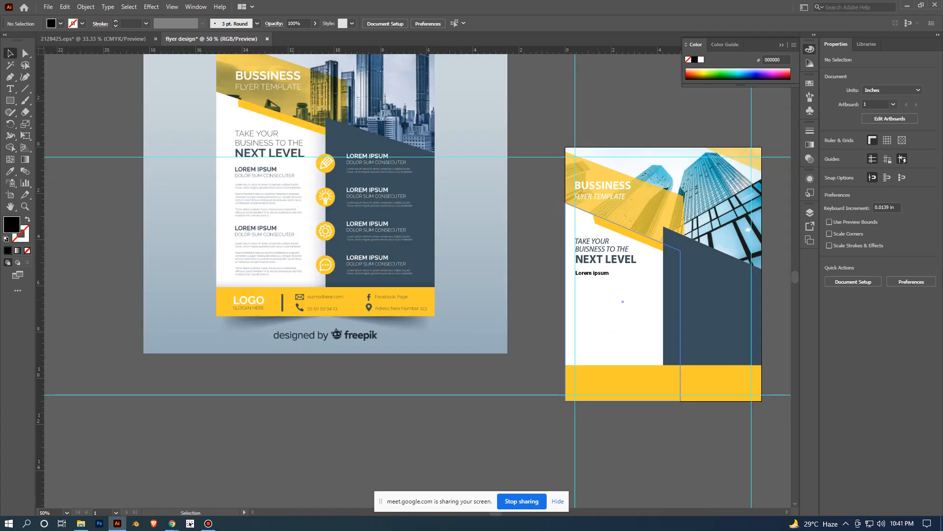
pyautogui.scroll(2, 529, 330)
pyautogui.moveTo(529, 331); pyautogui.dragTo(474, 364)
pyautogui.scroll(-1, 507, 344)
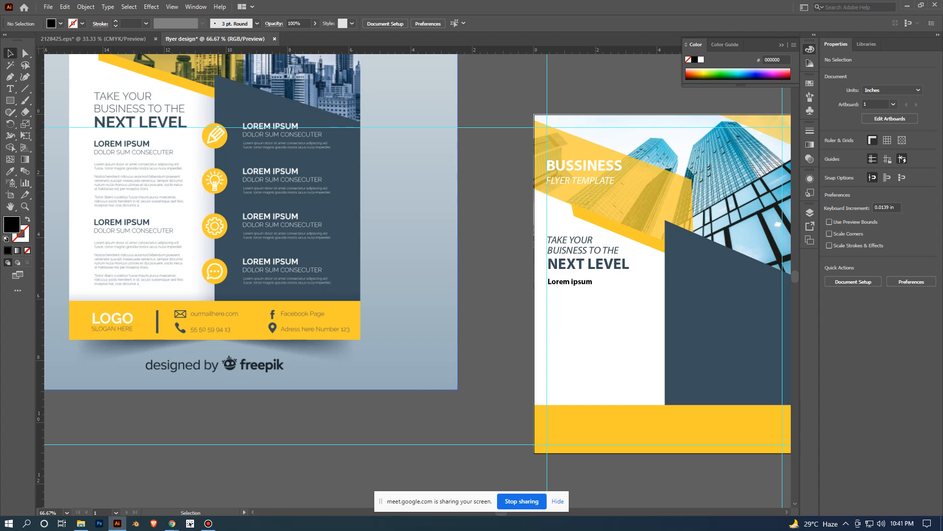
# - Add a placeholder paragraph in a text box about 2.96 x 0.89 in below the Lorem ipsum subheading, sized 12 pt
pyautogui.press('t')
pyautogui.scroll(1, 577, 297)
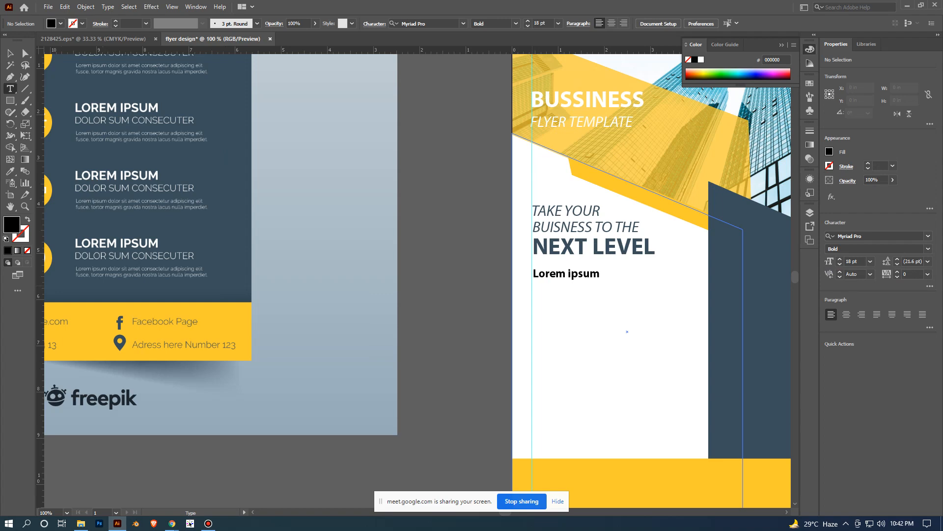
pyautogui.moveTo(532, 286); pyautogui.dragTo(669, 327)
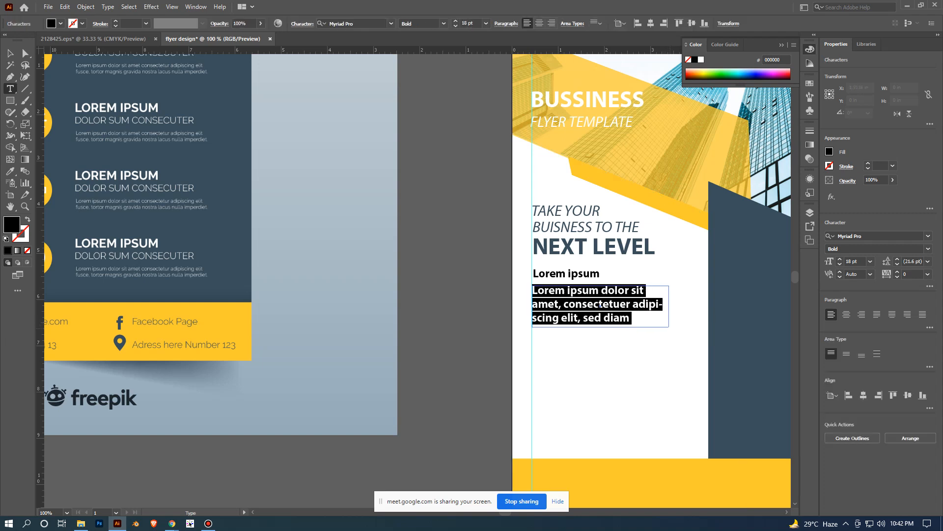
pyautogui.click(870, 261)
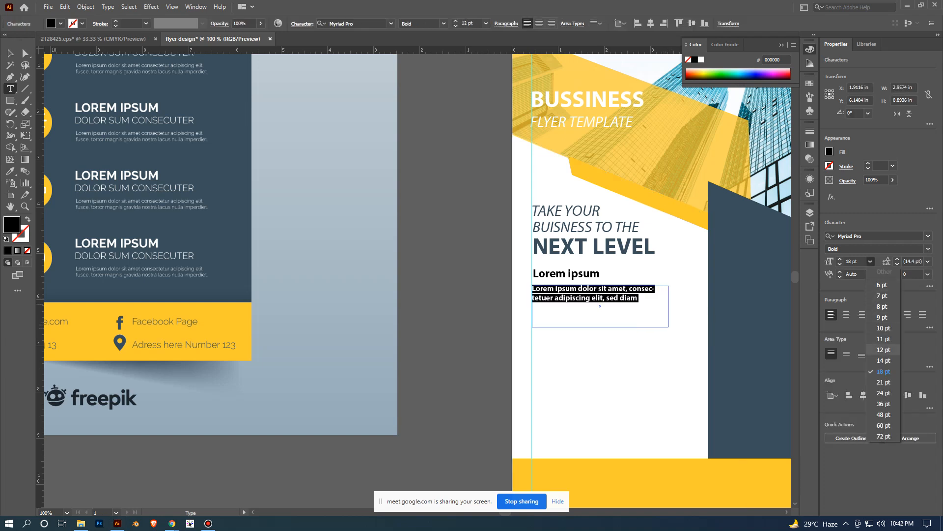
pyautogui.click(883, 349)
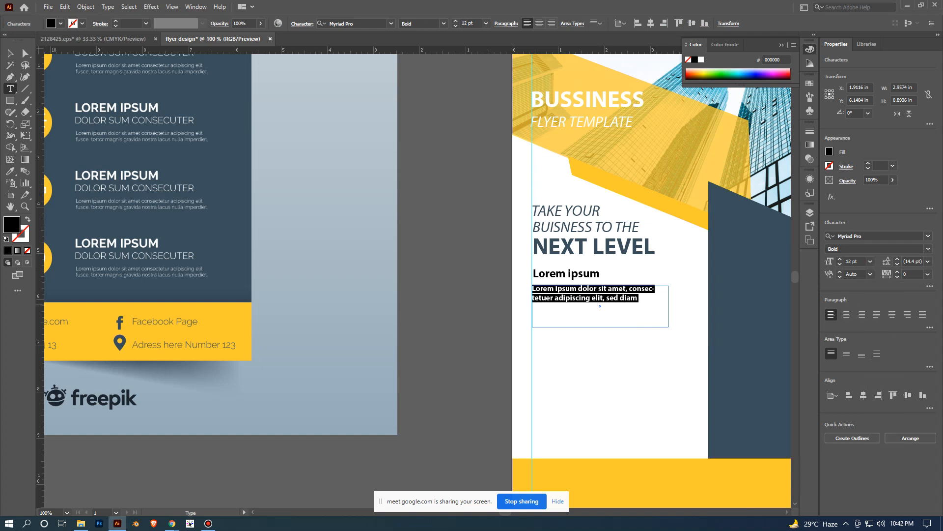
# - Turn off automatic hyphenation for the placeholder paragraph and deselect it
pyautogui.click(930, 327)
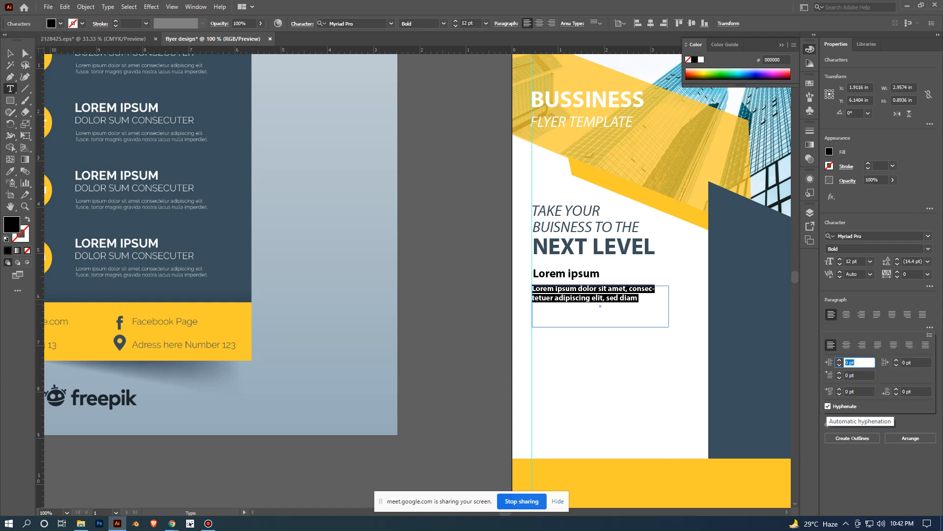
pyautogui.click(828, 406)
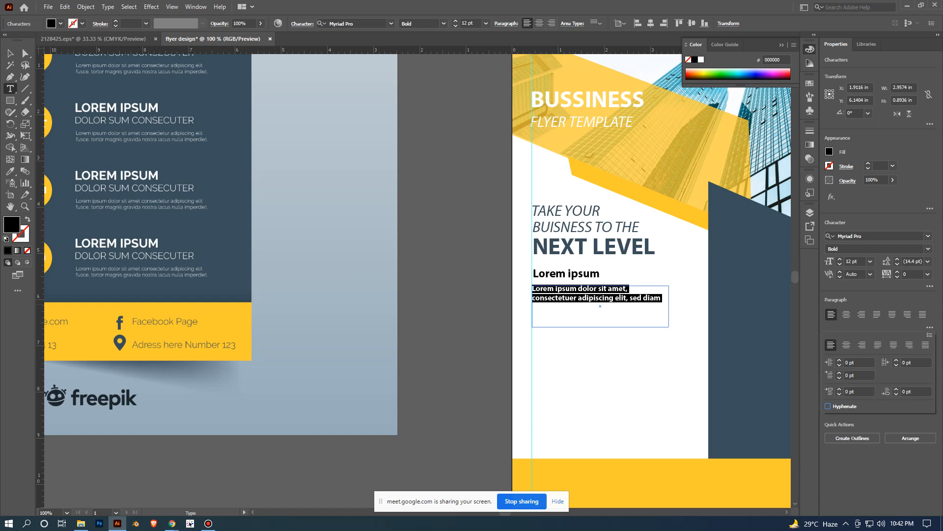
pyautogui.press('Escape')
pyautogui.press('Escape')
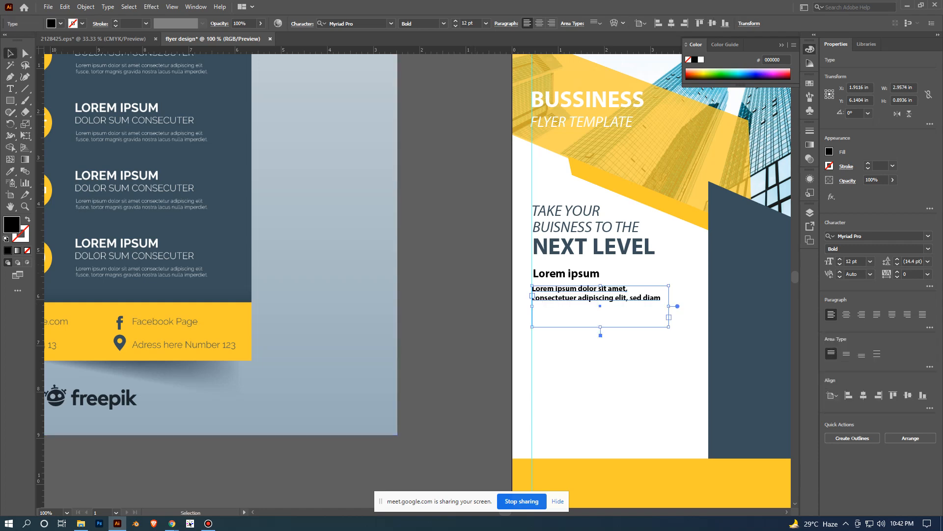
pyautogui.hotkey('ctrl', 'shift', 'a')
# - Duplicate the placeholder paragraph directly below the original, keeping it aligned with the margin guide, and deselect the copy
pyautogui.hotkey('ctrl', '-')
pyautogui.hotkey('ctrl', '-')
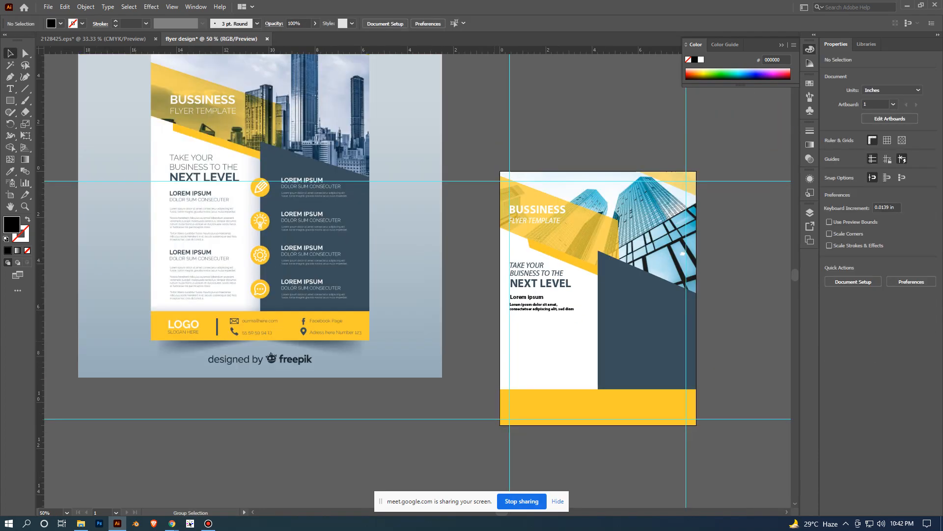
pyautogui.hotkey('ctrl', '+')
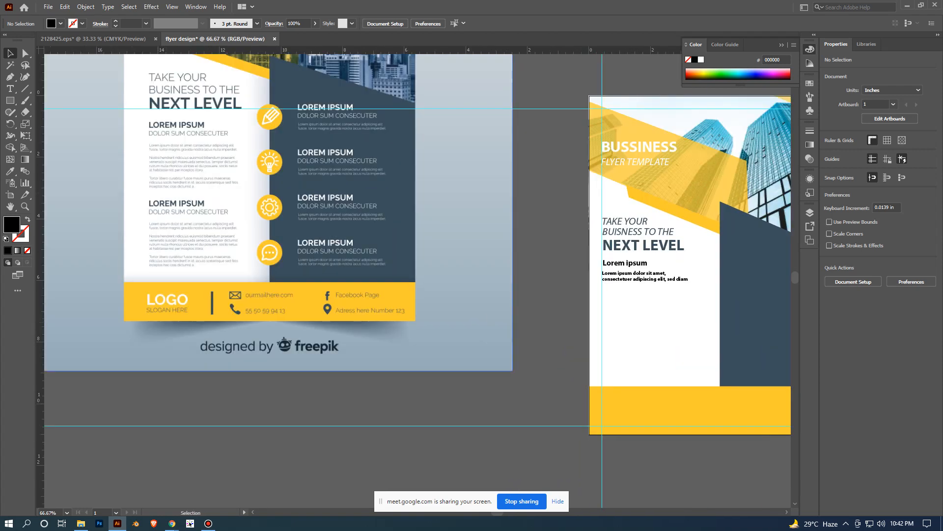
pyautogui.scroll(2, 666, 301)
pyautogui.moveTo(665, 301); pyautogui.dragTo(594, 274)
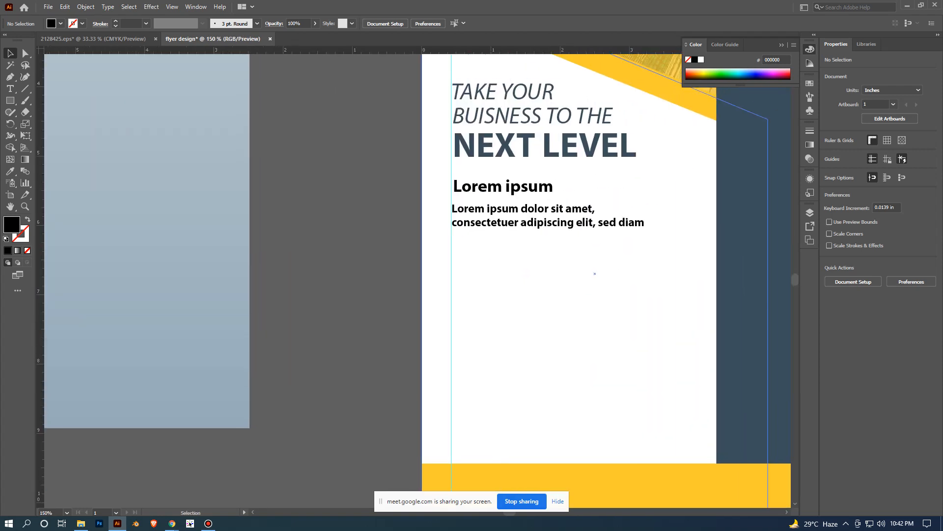
pyautogui.moveTo(554, 234); pyautogui.dragTo(554, 270)
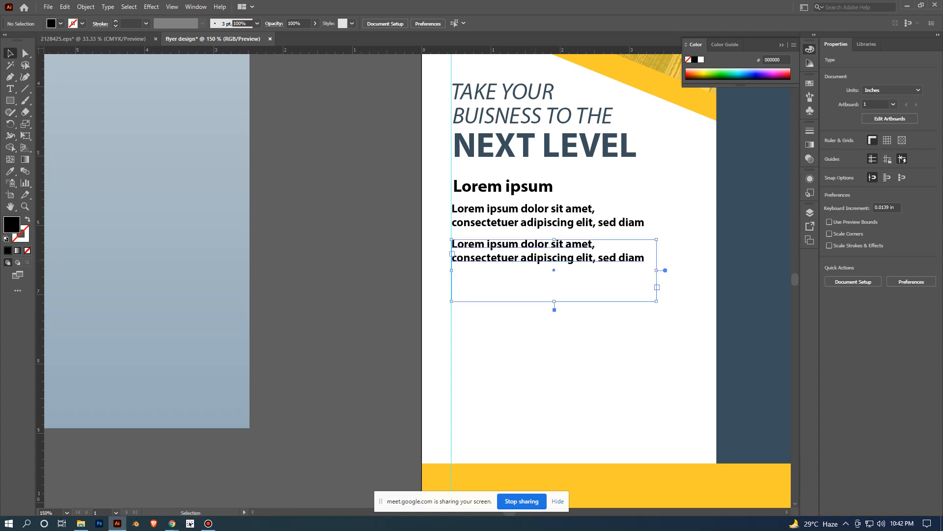
pyautogui.click(373, 252)
# - Examine the layout of the reference flyer's subheadings and body paragraphs against the text on the new flyer
pyautogui.scroll(-3, 373, 252)
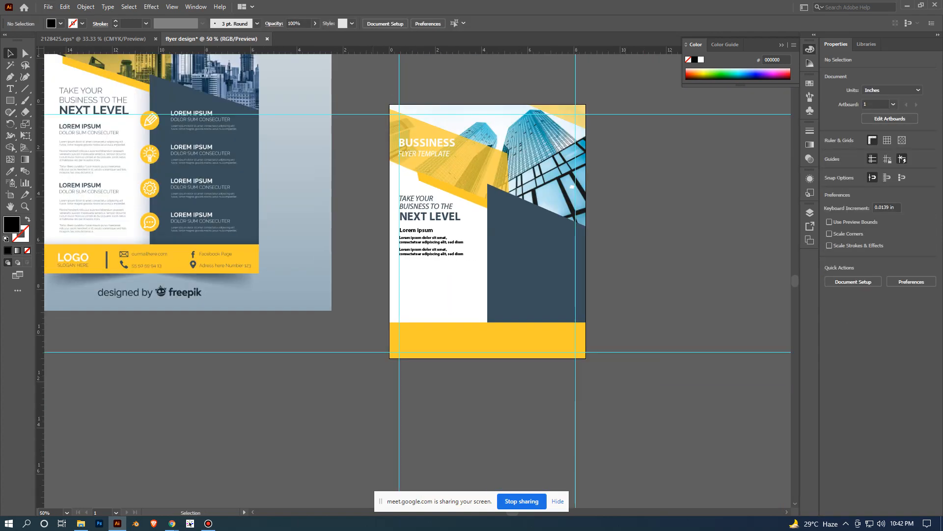
pyautogui.moveTo(373, 252); pyautogui.dragTo(518, 242)
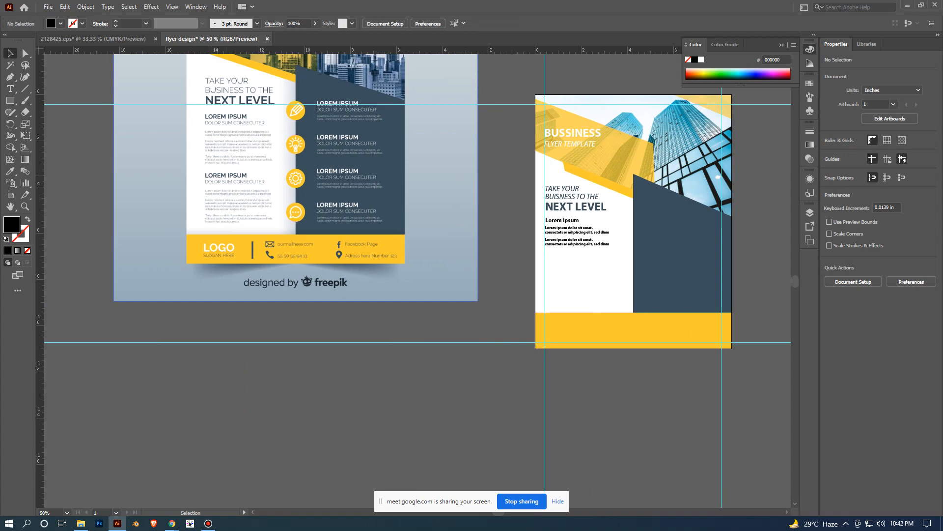
pyautogui.scroll(1, 275, 236)
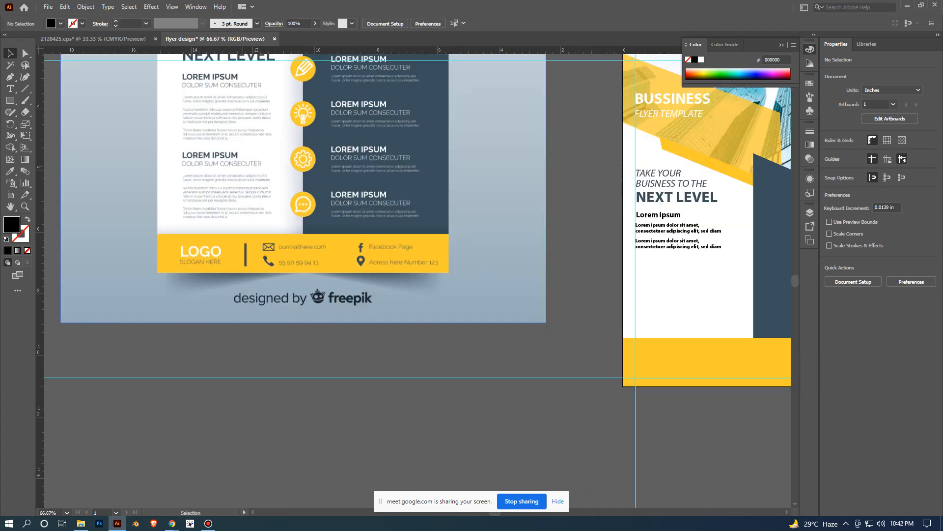
pyautogui.moveTo(274, 236); pyautogui.dragTo(242, 287)
pyautogui.scroll(1, 206, 219)
pyautogui.moveTo(205, 220); pyautogui.dragTo(304, 307)
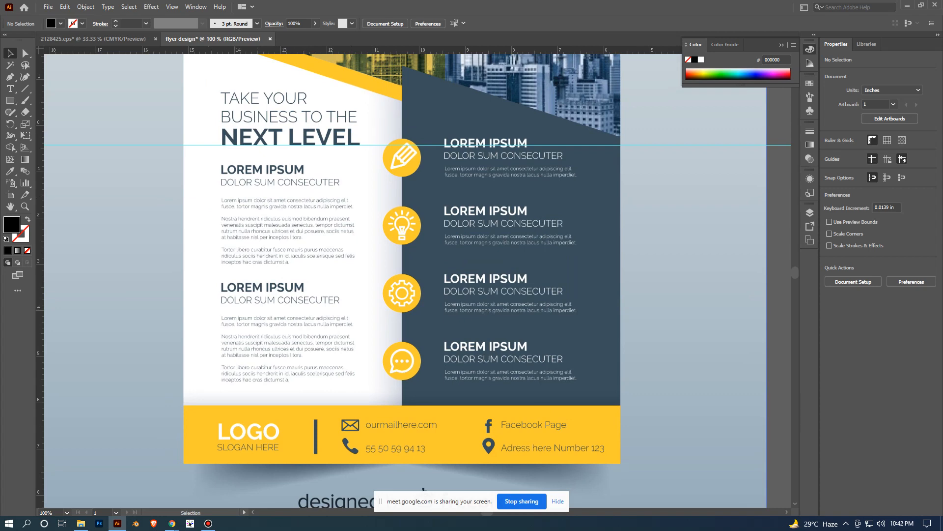
pyautogui.scroll(-1, 286, 271)
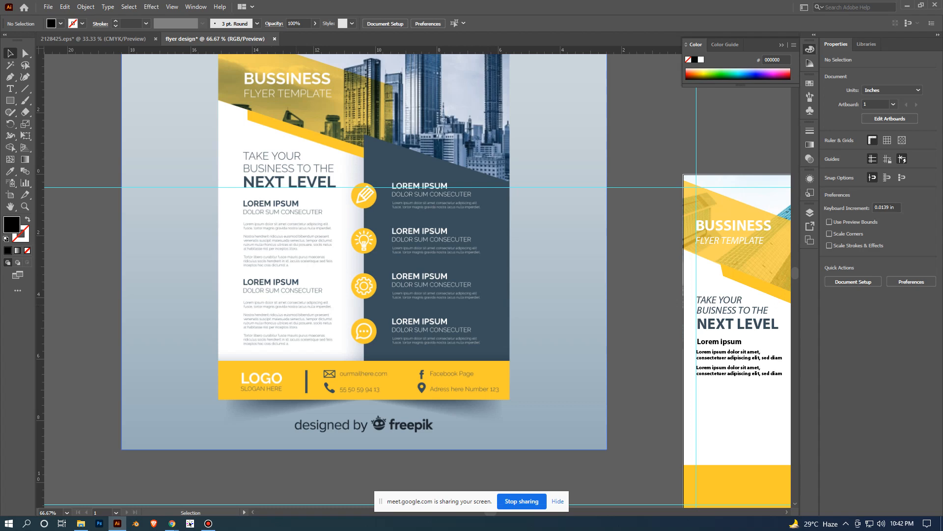
pyautogui.moveTo(491, 275); pyautogui.dragTo(410, 323)
pyautogui.scroll(-1, 503, 308)
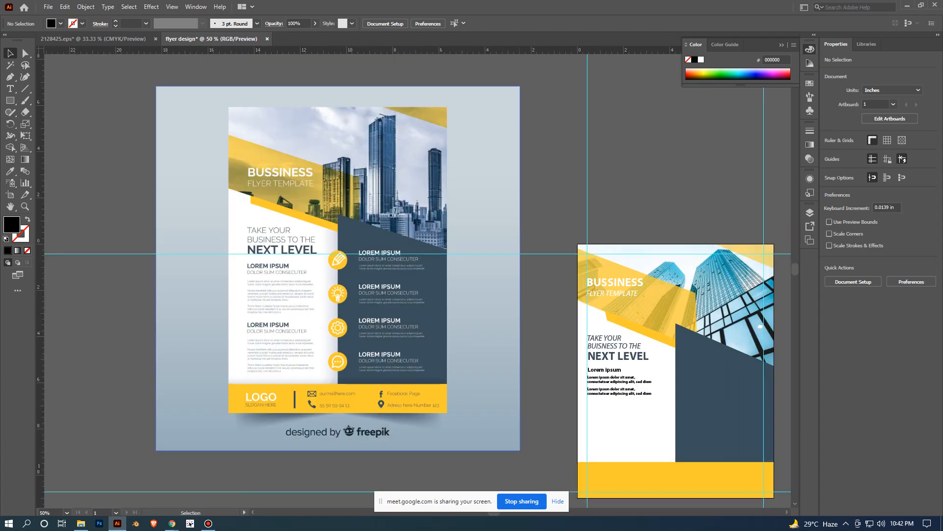
pyautogui.moveTo(503, 307); pyautogui.dragTo(489, 211)
pyautogui.scroll(1, 534, 311)
pyautogui.moveTo(533, 310); pyautogui.dragTo(451, 377)
pyautogui.scroll(2, 503, 335)
pyautogui.scroll(-1, 533, 321)
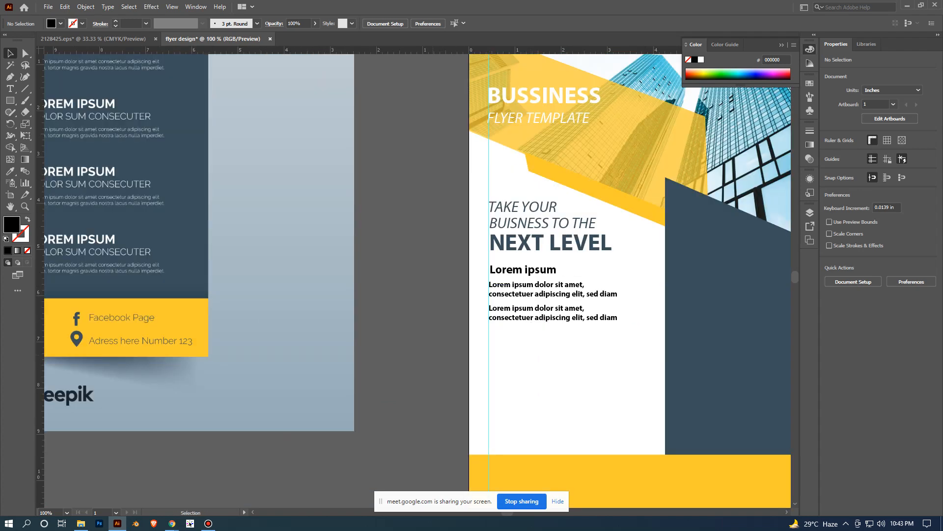
pyautogui.scroll(-1, 441, 283)
pyautogui.moveTo(349, 295); pyautogui.dragTo(400, 283)
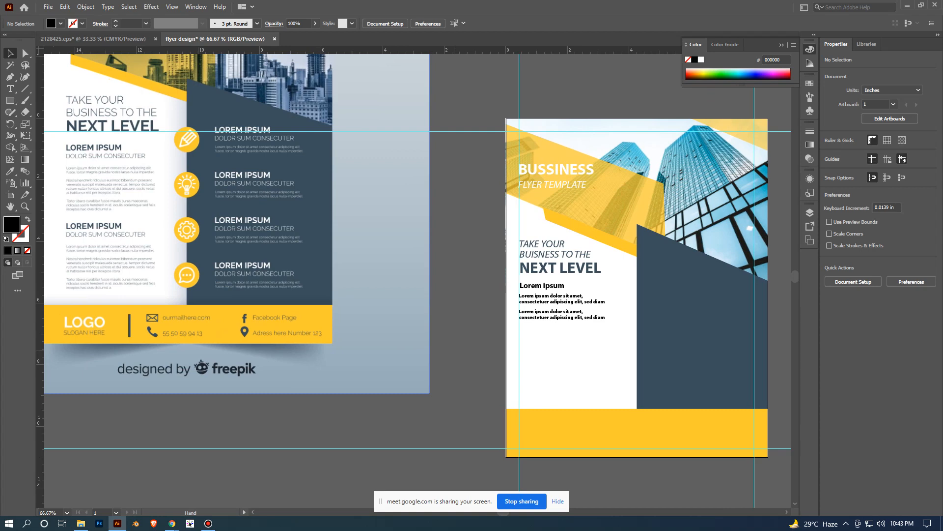
pyautogui.scroll(-2, 454, 350)
pyautogui.scroll(1, 335, 259)
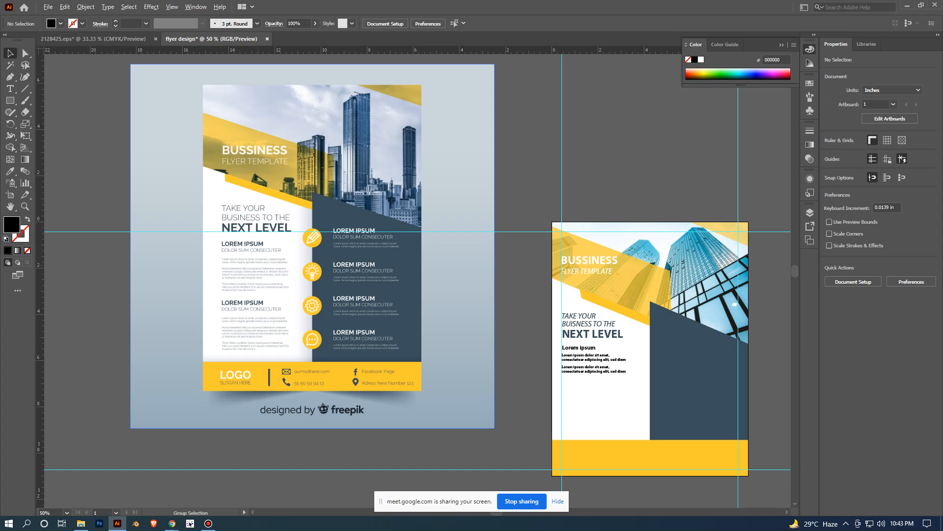
# - Duplicate the Lorem ipsum subheading and its two paragraphs about 1.83 in straight down on the white panel, then deselect
pyautogui.scroll(2, 258, 267)
pyautogui.moveTo(369, 320); pyautogui.dragTo(341, 263)
pyautogui.scroll(-3, 341, 263)
pyautogui.moveTo(477, 328); pyautogui.dragTo(415, 249)
pyautogui.scroll(2, 416, 250)
pyautogui.click(516, 195)
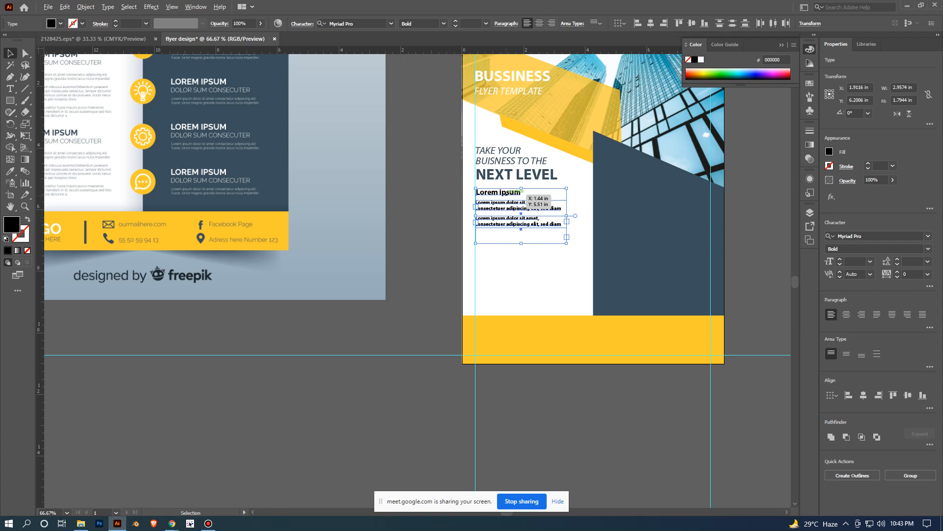
pyautogui.moveTo(507, 194); pyautogui.dragTo(521, 248)
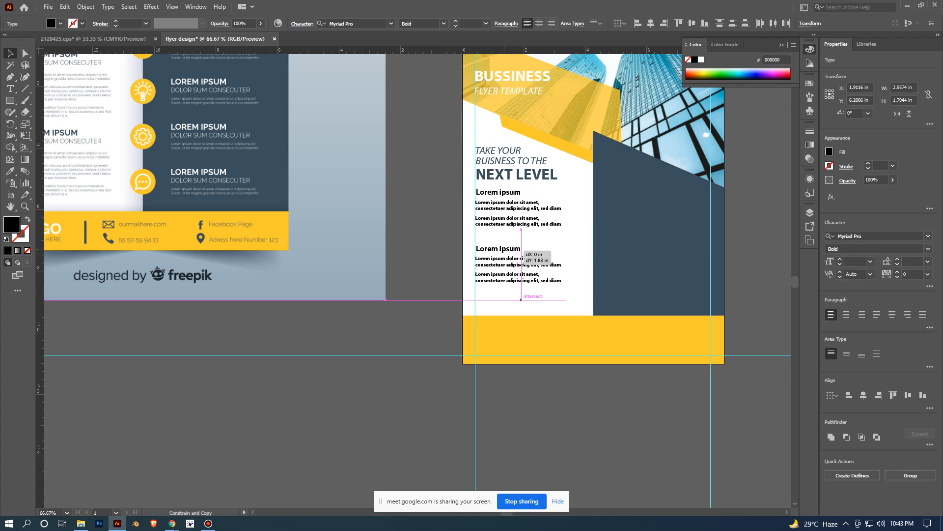
pyautogui.moveTo(520, 249); pyautogui.dragTo(520, 249)
pyautogui.click(441, 191)
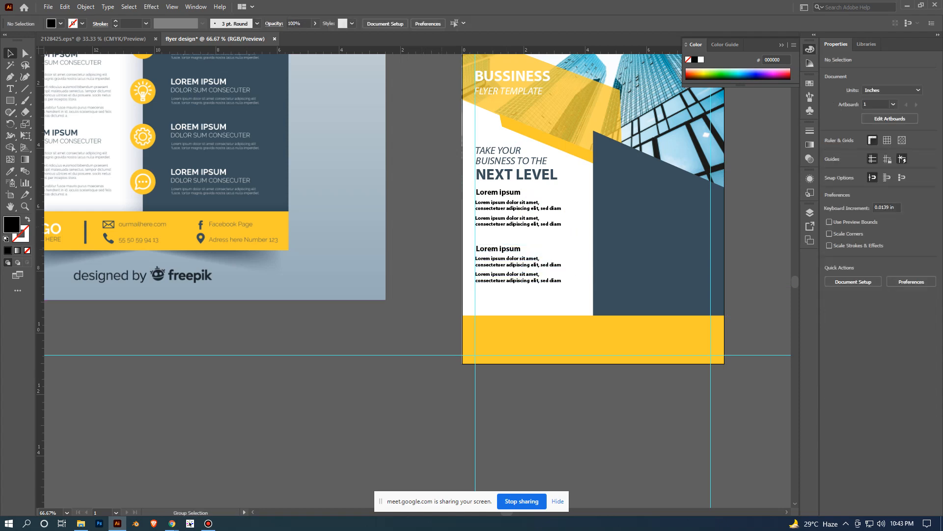
# - Set both Lorem ipsum subheadings on the white panel to 21 pt and deselect them
pyautogui.scroll(-2, 441, 191)
pyautogui.scroll(3, 557, 220)
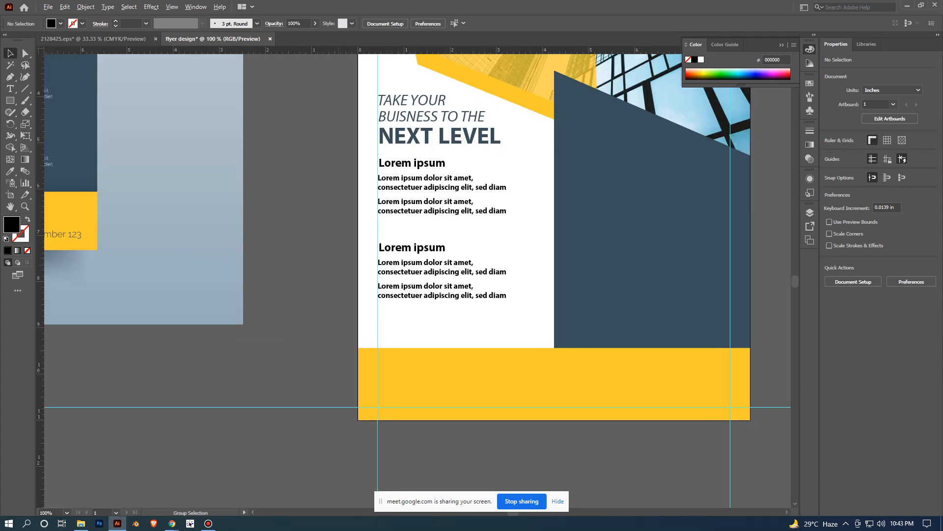
pyautogui.scroll(-2, 340, 264)
pyautogui.moveTo(339, 264); pyautogui.dragTo(416, 260)
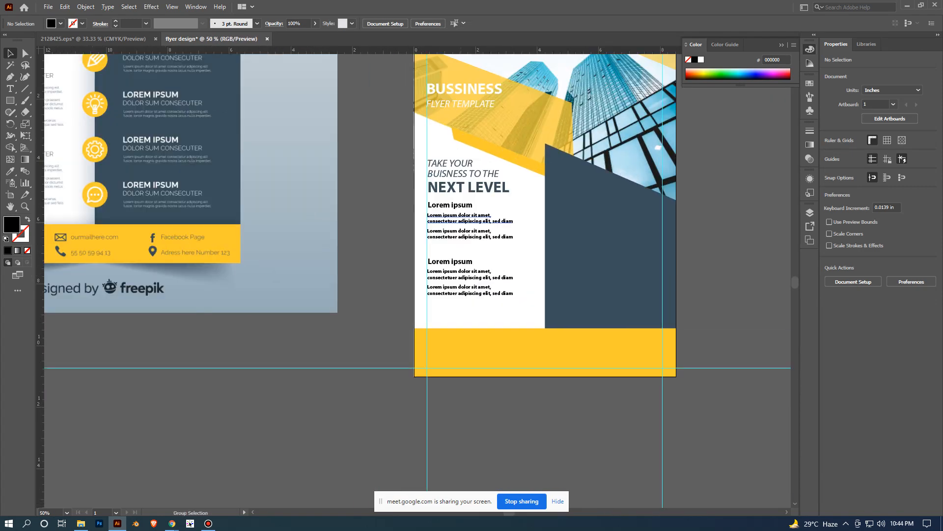
pyautogui.scroll(2, 462, 222)
pyautogui.click(472, 197)
pyautogui.keyDown('shift'); pyautogui.click(472, 281); pyautogui.keyUp('shift')
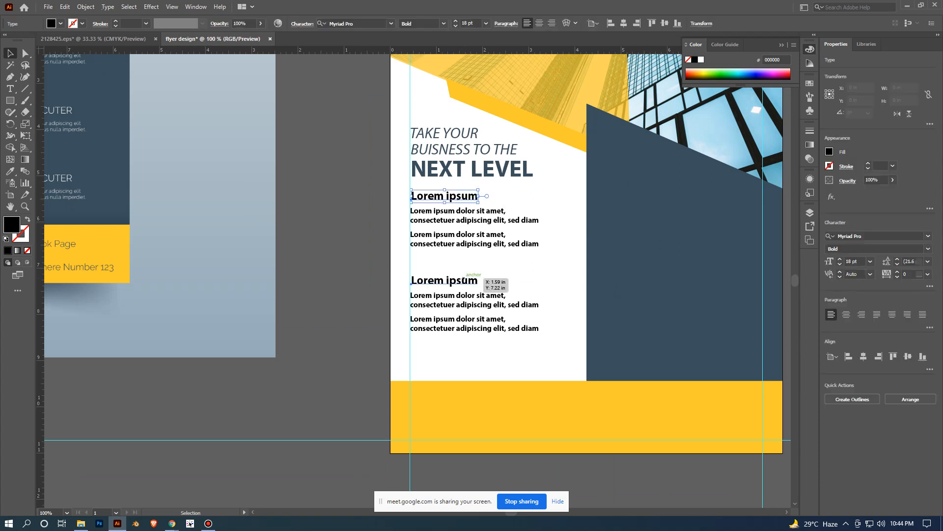
pyautogui.click(870, 261)
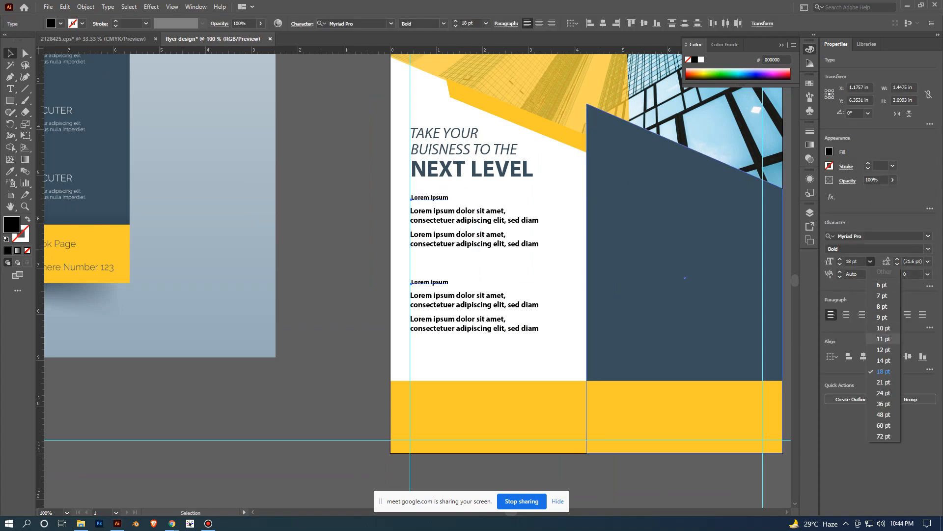
pyautogui.click(883, 382)
pyautogui.click(369, 264)
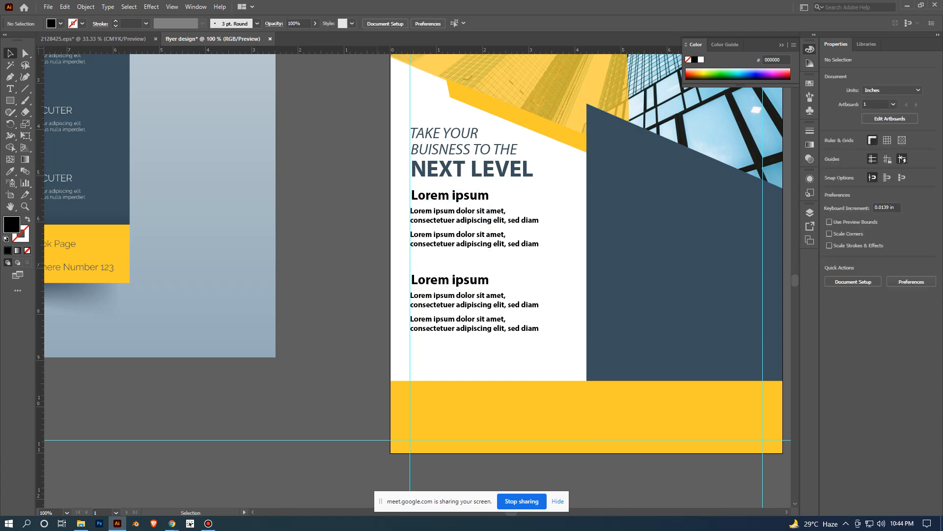
# - Recolor both subheadings and all four placeholder paragraphs with the dark blue-grey sampled from the adjoining panel, then deselect
pyautogui.scroll(-2, 373, 263)
pyautogui.moveTo(373, 263); pyautogui.dragTo(405, 252)
pyautogui.scroll(2, 403, 252)
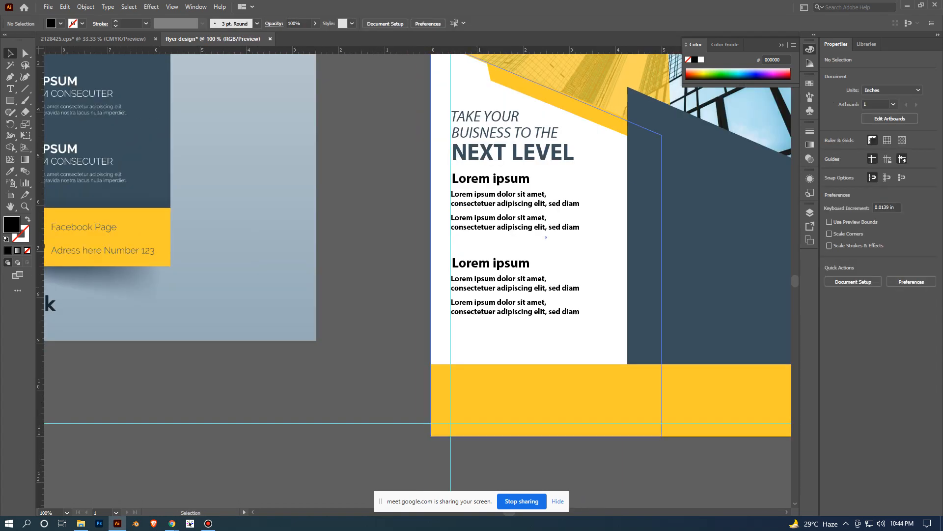
pyautogui.click(535, 288)
pyautogui.keyDown('shift'); pyautogui.click(535, 311); pyautogui.keyUp('shift')
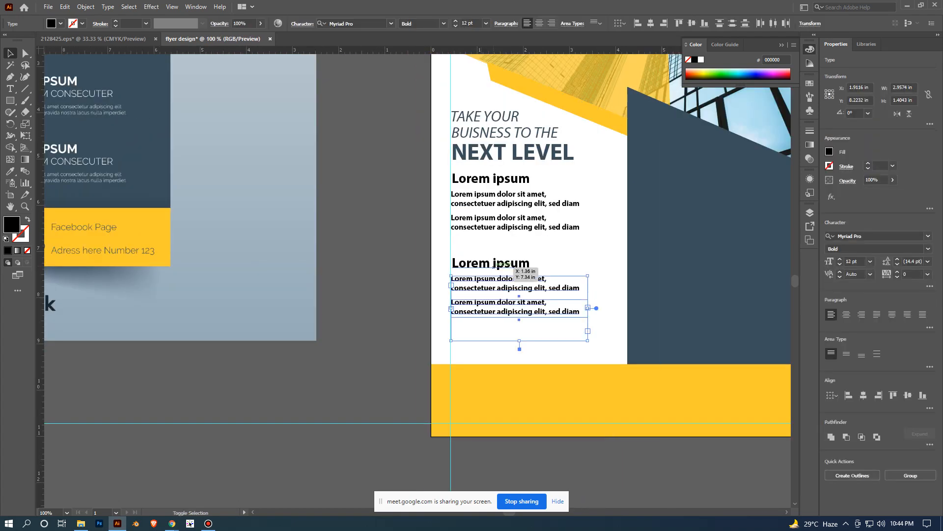
pyautogui.keyDown('shift'); pyautogui.click(512, 264); pyautogui.keyUp('shift')
pyautogui.keyDown('shift'); pyautogui.click(520, 227); pyautogui.keyUp('shift')
pyautogui.keyDown('shift'); pyautogui.click(520, 204); pyautogui.keyUp('shift')
pyautogui.keyDown('shift'); pyautogui.click(538, 183); pyautogui.keyUp('shift')
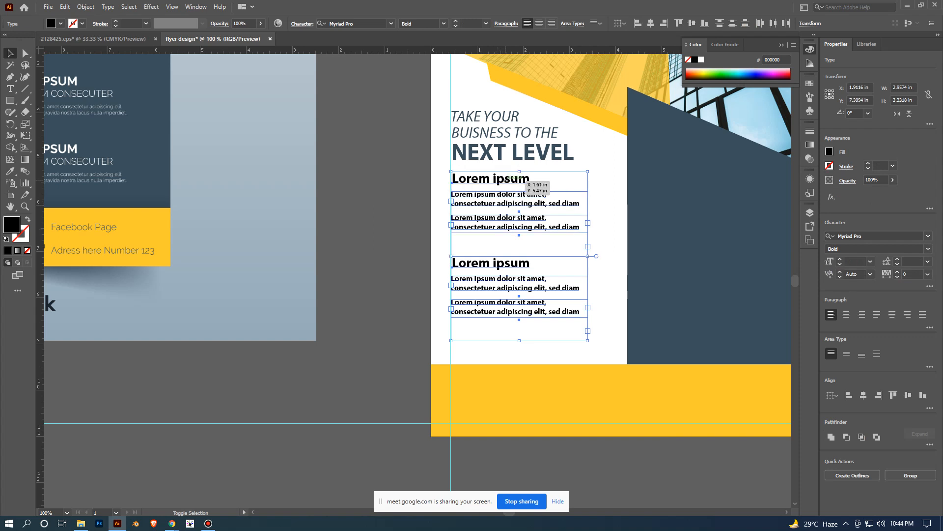
pyautogui.click(10, 171)
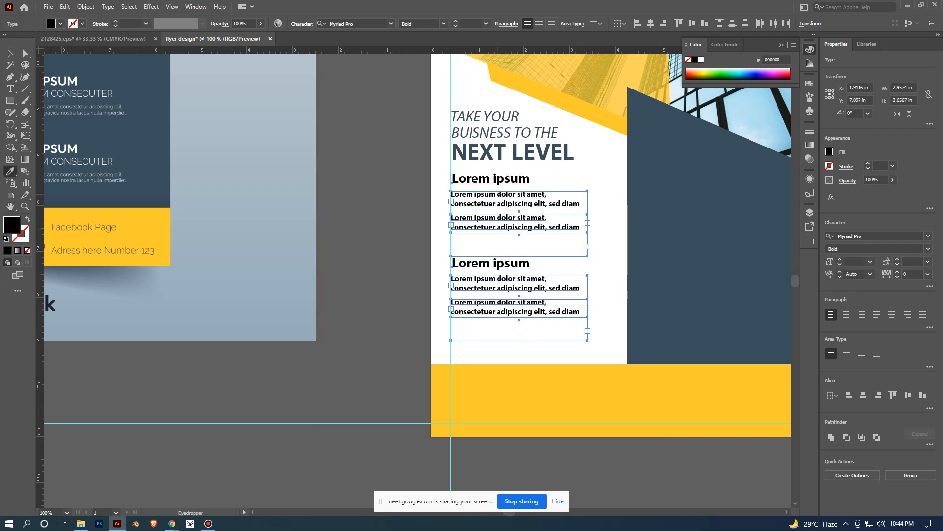
pyautogui.click(725, 261)
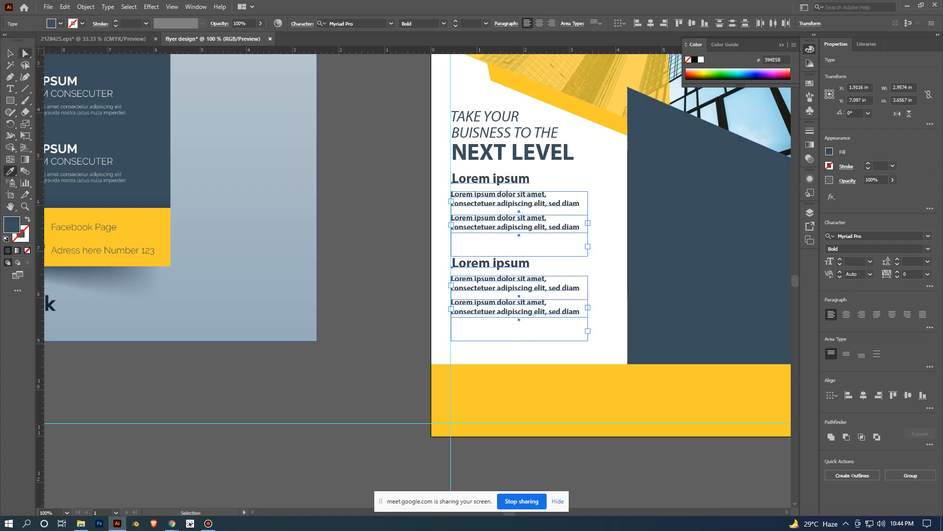
pyautogui.click(10, 53)
pyautogui.click(366, 177)
# - Compare the new flyer's text column and empty dark panel with the reference flyer's icons and text blocks
pyautogui.scroll(-4, 400, 175)
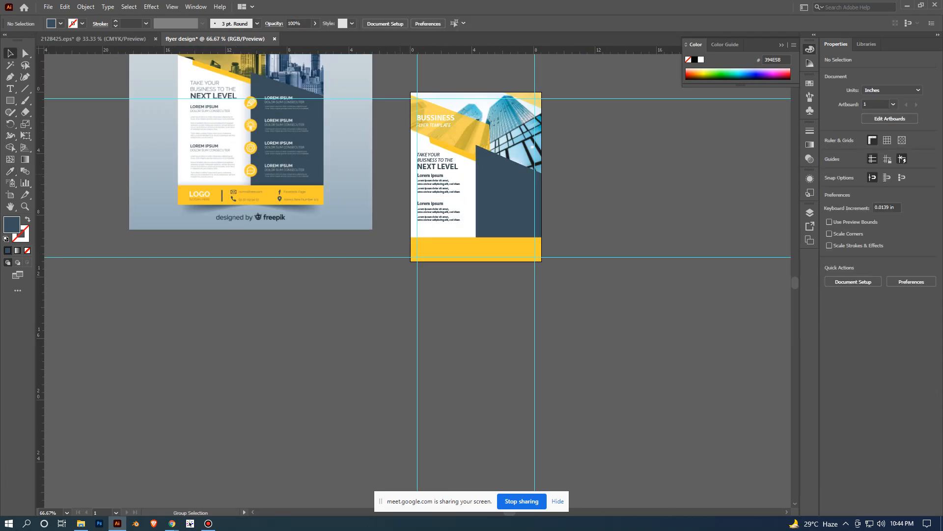
pyautogui.moveTo(363, 229); pyautogui.dragTo(398, 279)
pyautogui.scroll(1, 413, 278)
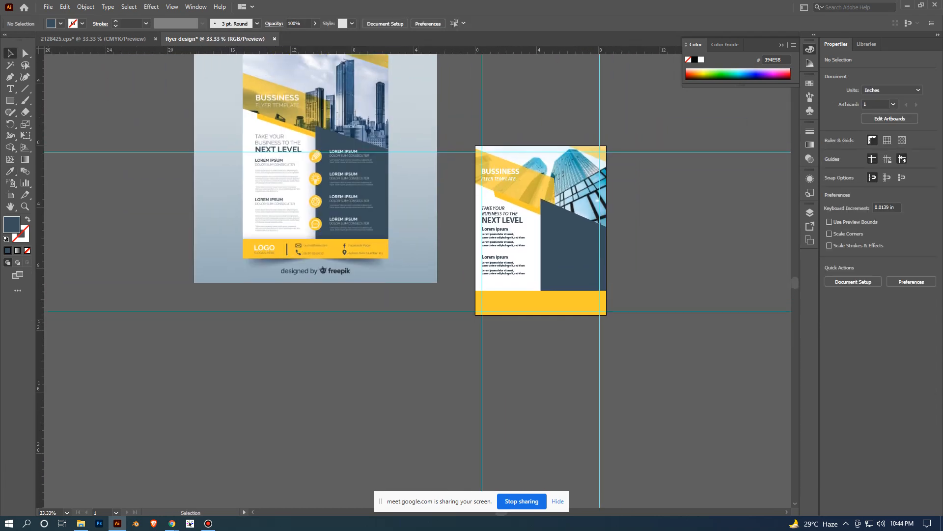
pyautogui.scroll(3, 412, 317)
pyautogui.moveTo(536, 292); pyautogui.dragTo(402, 349)
pyautogui.scroll(-2, 488, 319)
pyautogui.scroll(2, 432, 317)
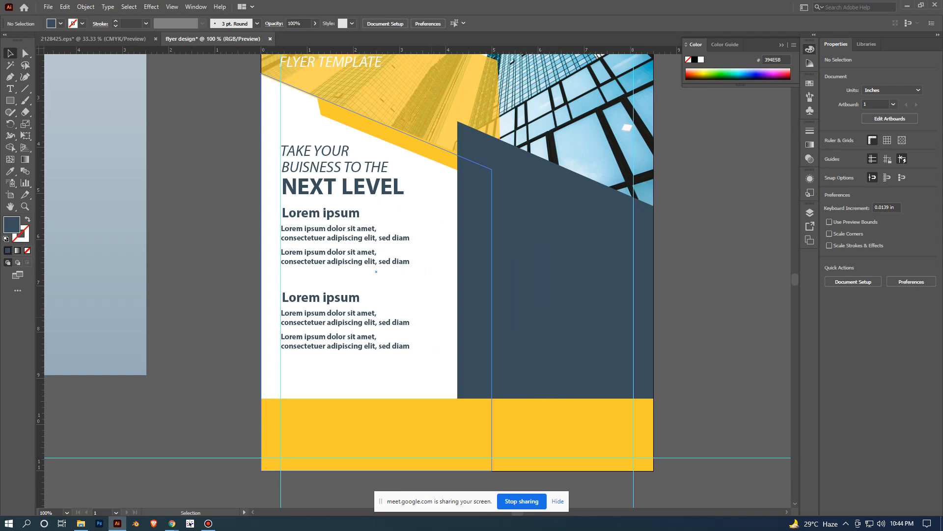
pyautogui.scroll(-2, 438, 318)
pyautogui.moveTo(439, 318); pyautogui.dragTo(422, 324)
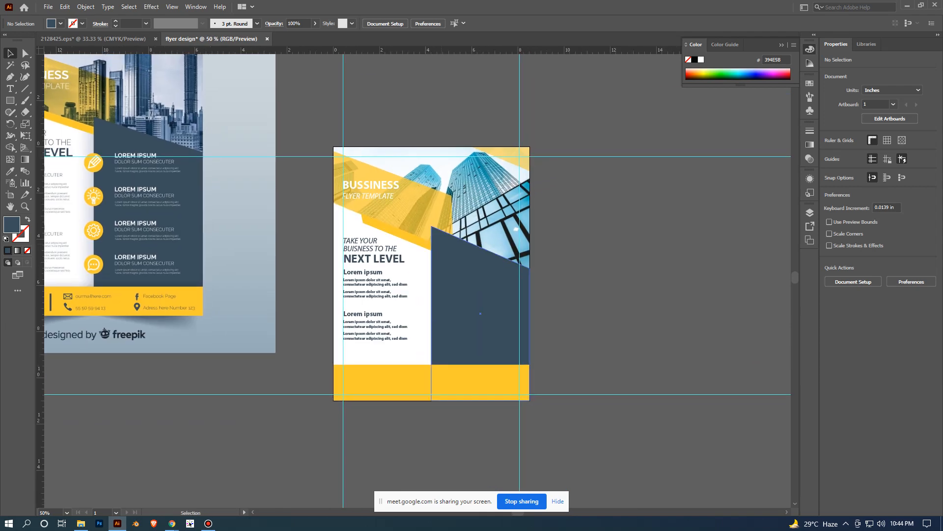
pyautogui.scroll(-1, 258, 231)
pyautogui.moveTo(258, 231); pyautogui.dragTo(359, 256)
pyautogui.scroll(2, 249, 276)
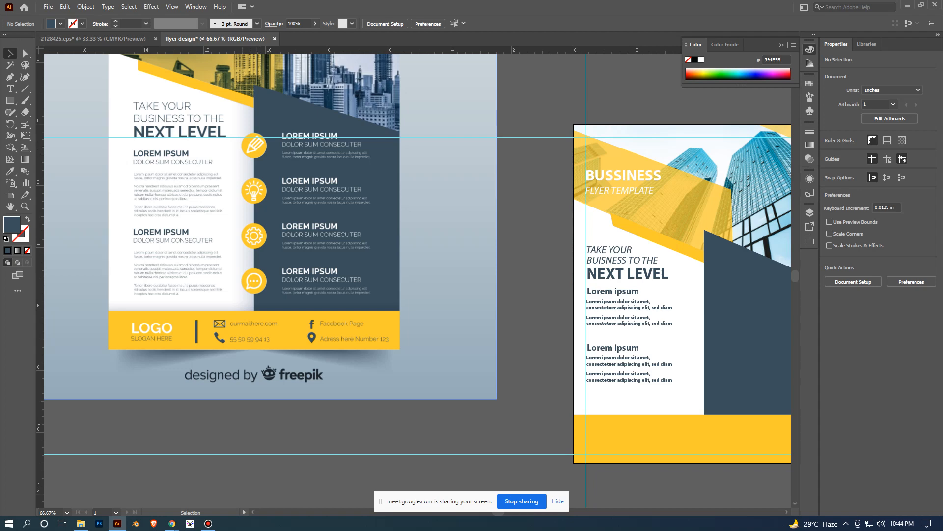
# - Bring the column of four round yellow icons from 2128425.eps into the flyer design document, over the dark panel
pyautogui.click(94, 38)
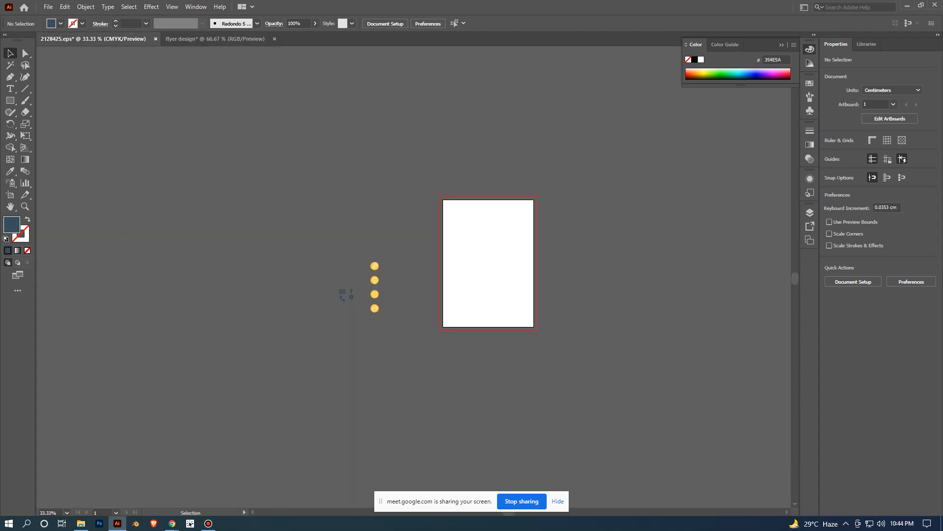
pyautogui.keyDown('alt'); pyautogui.scroll(4, 364, 310); pyautogui.keyUp('alt')
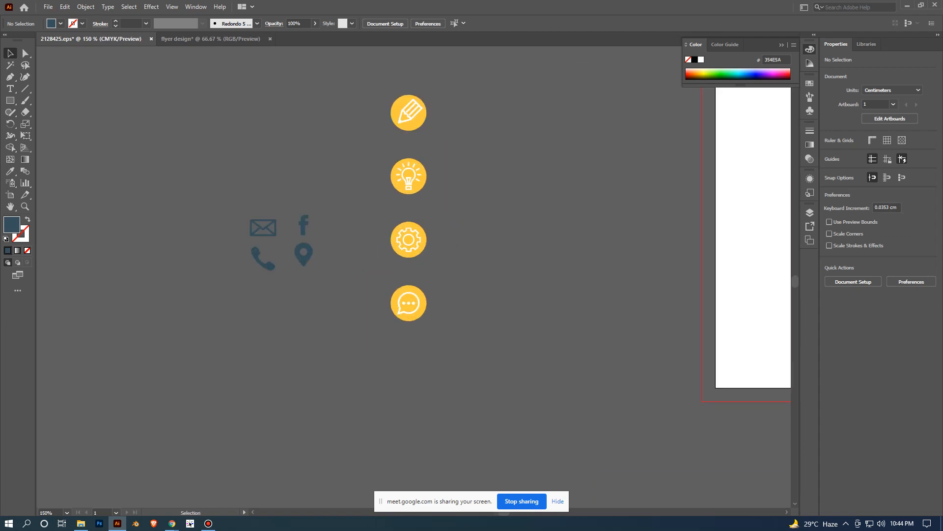
pyautogui.moveTo(364, 310); pyautogui.dragTo(411, 298)
pyautogui.moveTo(518, 284); pyautogui.dragTo(522, 314)
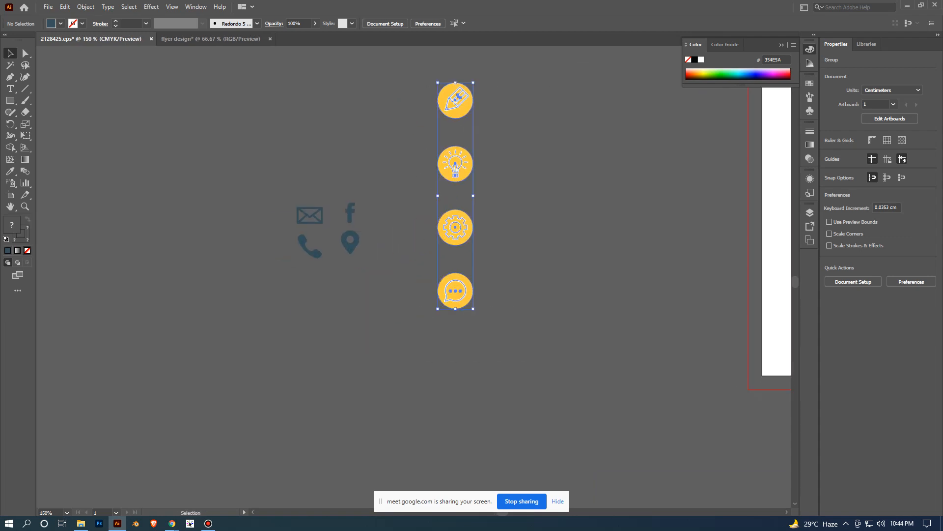
pyautogui.click(522, 314)
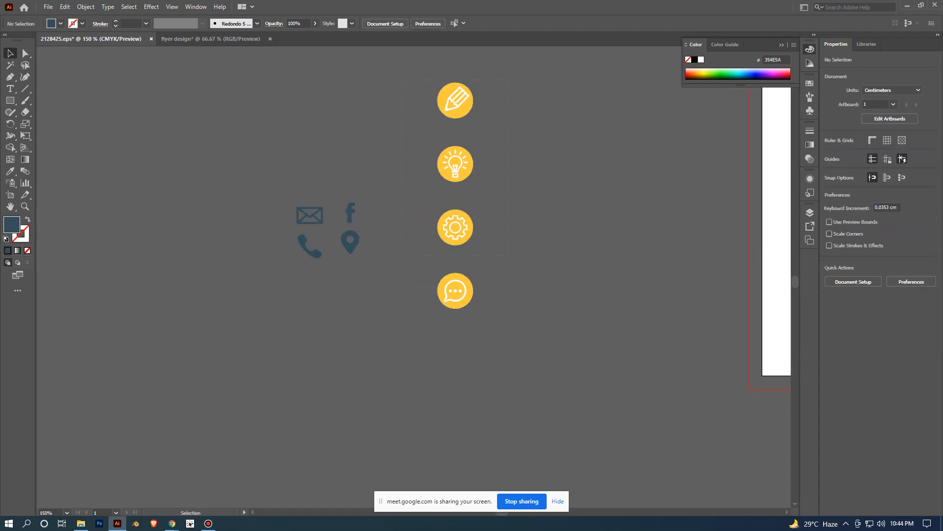
pyautogui.moveTo(508, 255); pyautogui.dragTo(516, 298)
pyautogui.moveTo(460, 162); pyautogui.dragTo(765, 328)
pyautogui.scroll(-1, 732, 369)
pyautogui.moveTo(731, 369); pyautogui.dragTo(612, 350)
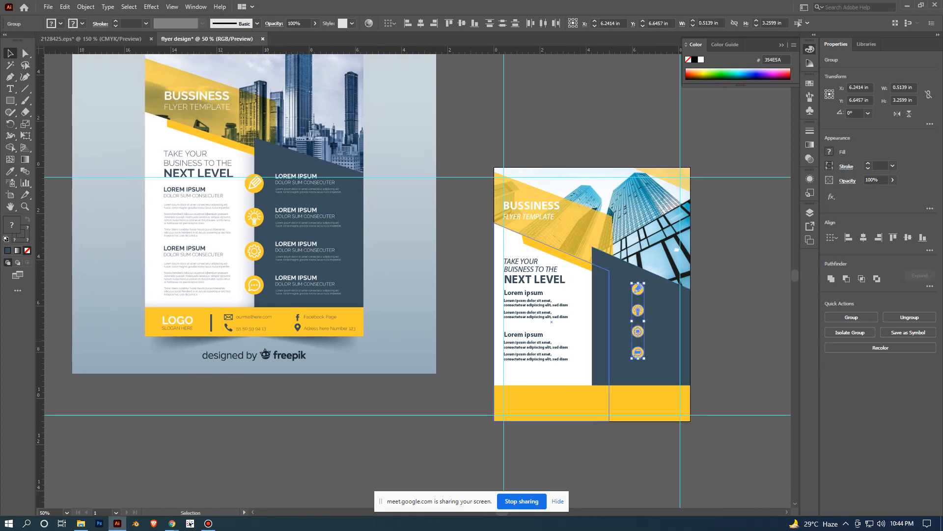
# - Center the icon column on the boundary between the white and dark panels, enlarge it proportionally about its center, and deselect
pyautogui.scroll(1, 609, 347)
pyautogui.moveTo(648, 306); pyautogui.dragTo(595, 320)
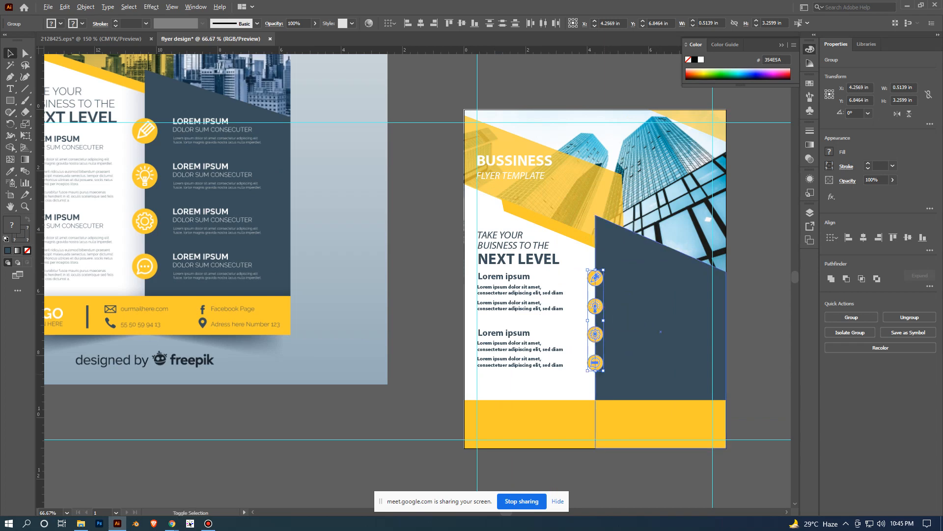
pyautogui.moveTo(603, 371); pyautogui.dragTo(606, 387)
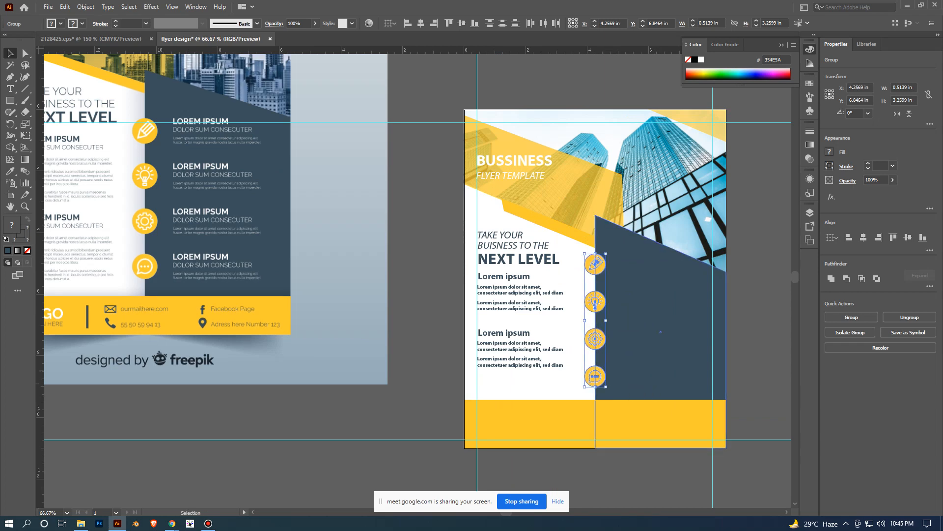
pyautogui.click(756, 344)
# - Examine the placed icons on the new flyer against the icon and text layout of the reference flyer
pyautogui.scroll(1, 655, 354)
pyautogui.moveTo(656, 354); pyautogui.dragTo(604, 306)
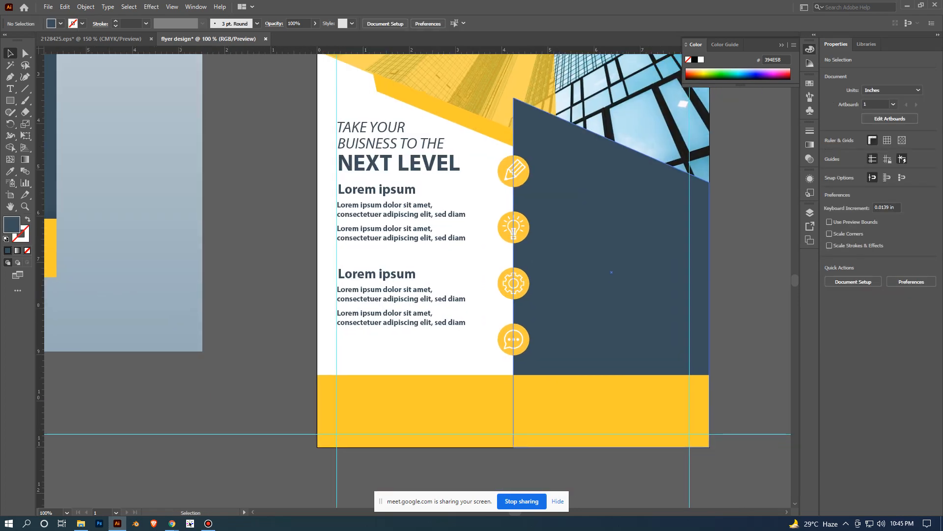
pyautogui.scroll(-2, 751, 303)
pyautogui.moveTo(750, 302); pyautogui.dragTo(666, 274)
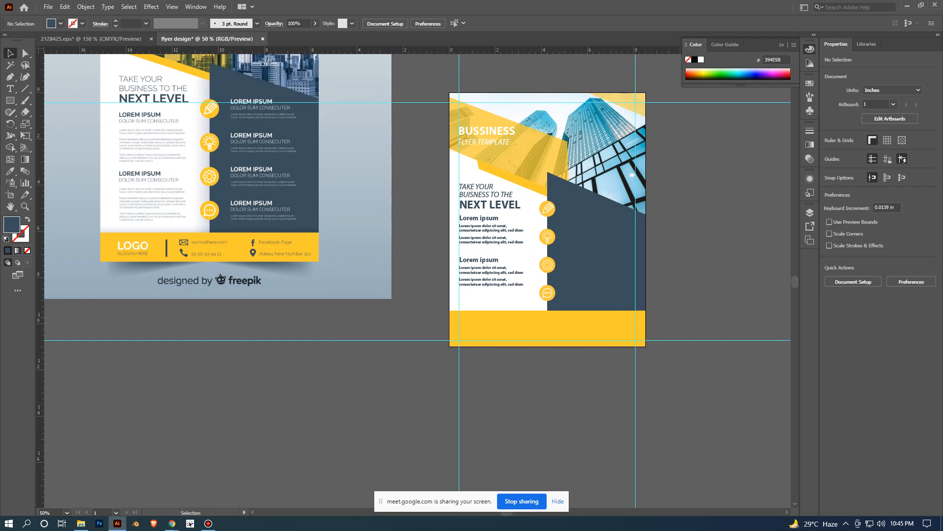
pyautogui.scroll(1, 269, 140)
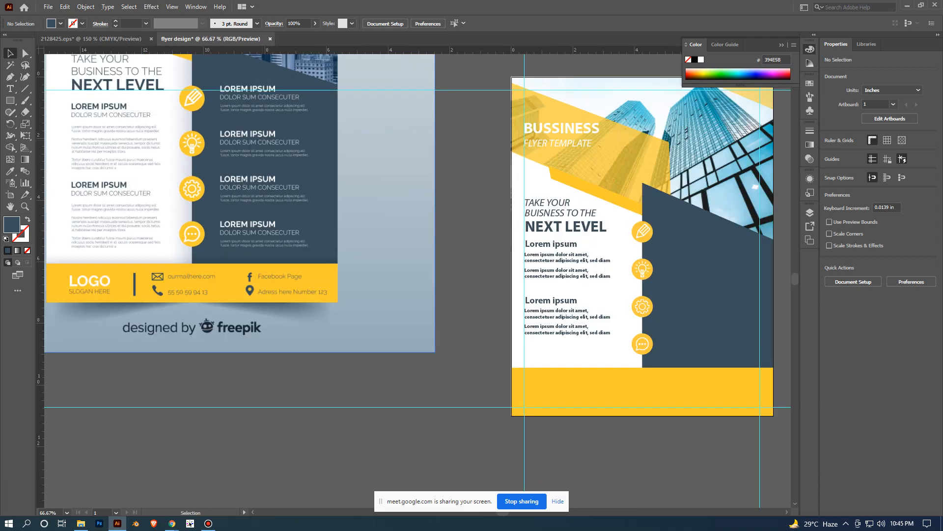
pyautogui.moveTo(269, 140); pyautogui.dragTo(206, 192)
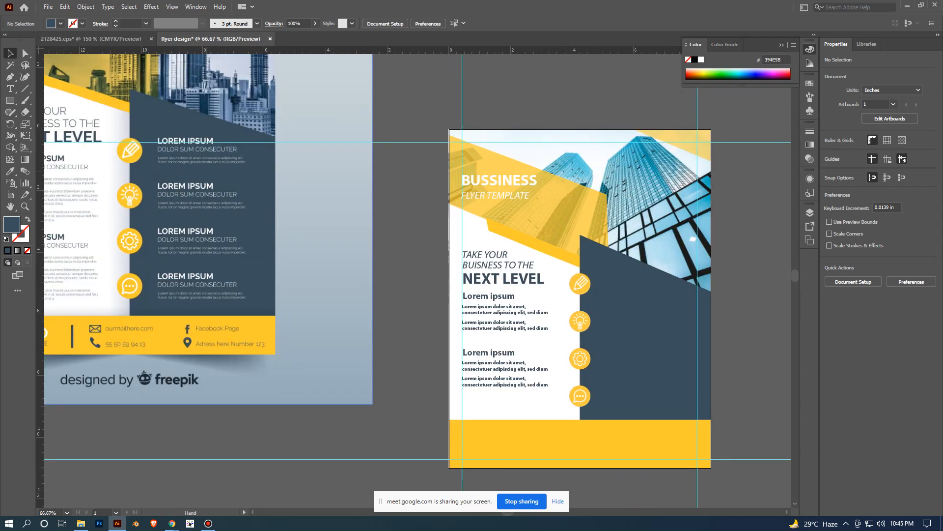
pyautogui.scroll(-1, 166, 155)
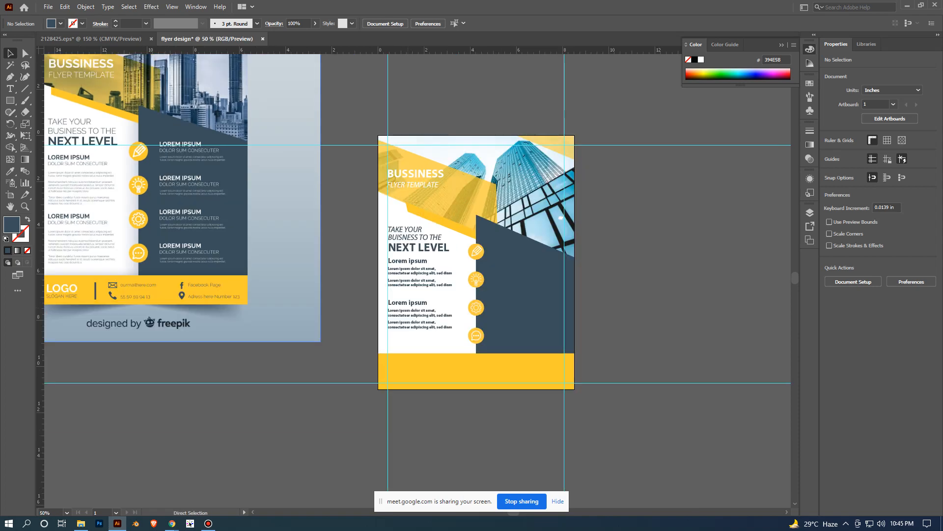
pyautogui.scroll(2, 413, 305)
# - Duplicate the first Lorem ipsum subheading together with its first paragraph onto the dark panel, beside the pencil icon
pyautogui.click(412, 214)
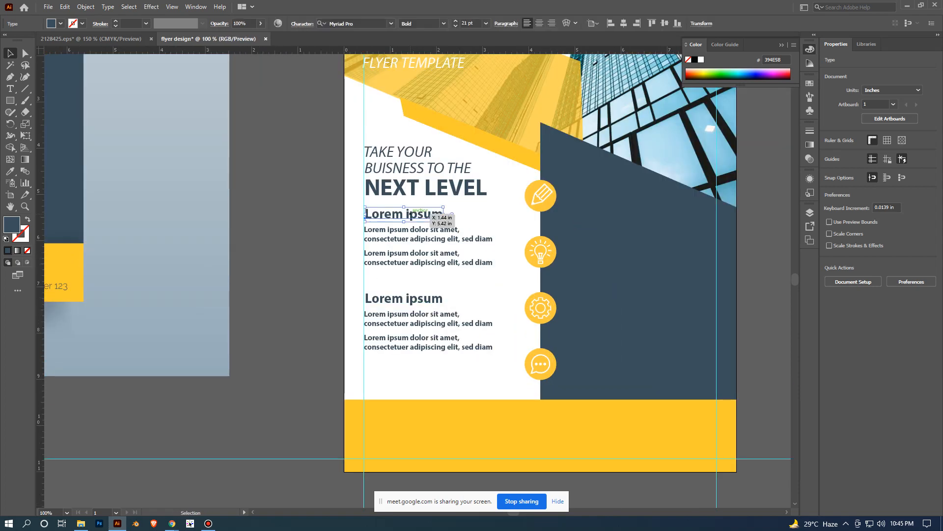
pyautogui.keyDown('shift'); pyautogui.click(414, 238); pyautogui.keyUp('shift')
pyautogui.click(418, 281)
pyautogui.click(416, 240)
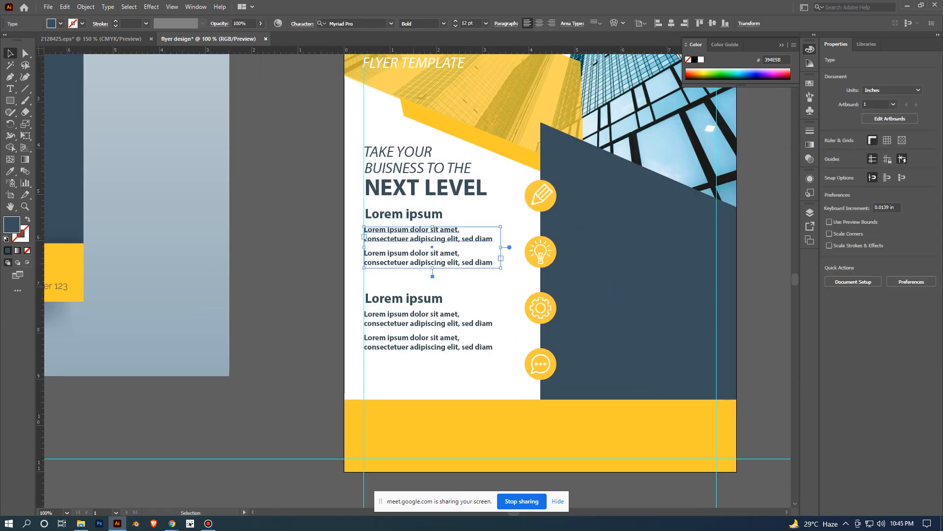
pyautogui.keyDown('shift'); pyautogui.click(433, 215); pyautogui.keyUp('shift')
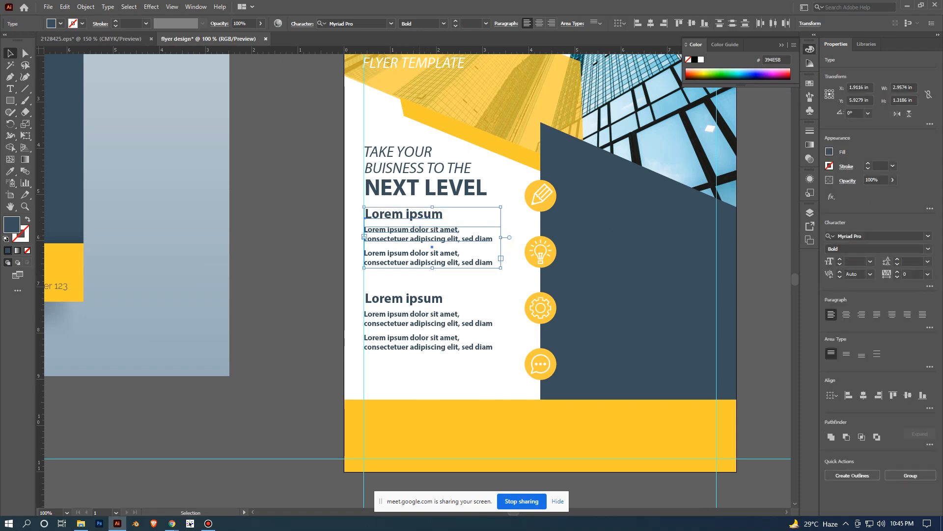
pyautogui.moveTo(432, 243); pyautogui.dragTo(650, 216)
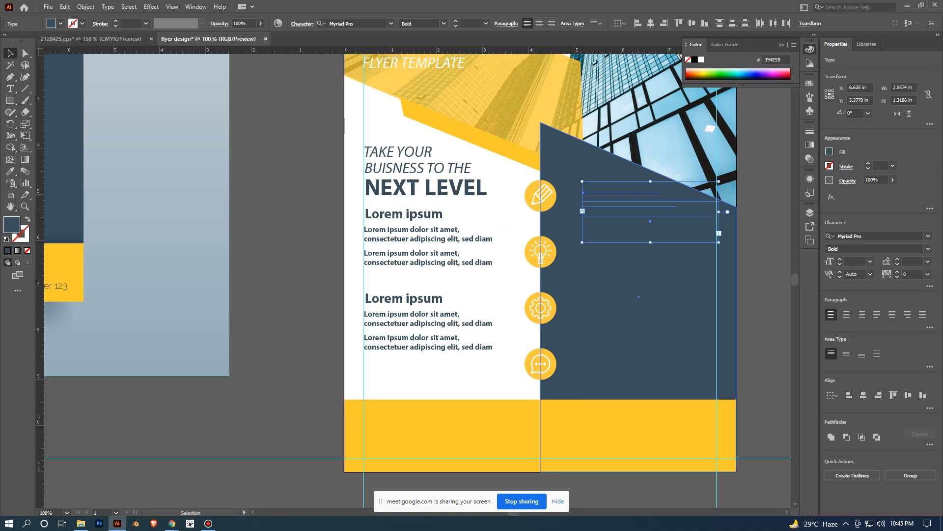
# - Bring the duplicated subheading and paragraph to the front, colour them white by sampling the flyer's white background, and deselect
pyautogui.rightClick(638, 210)
pyautogui.moveTo(688, 376)
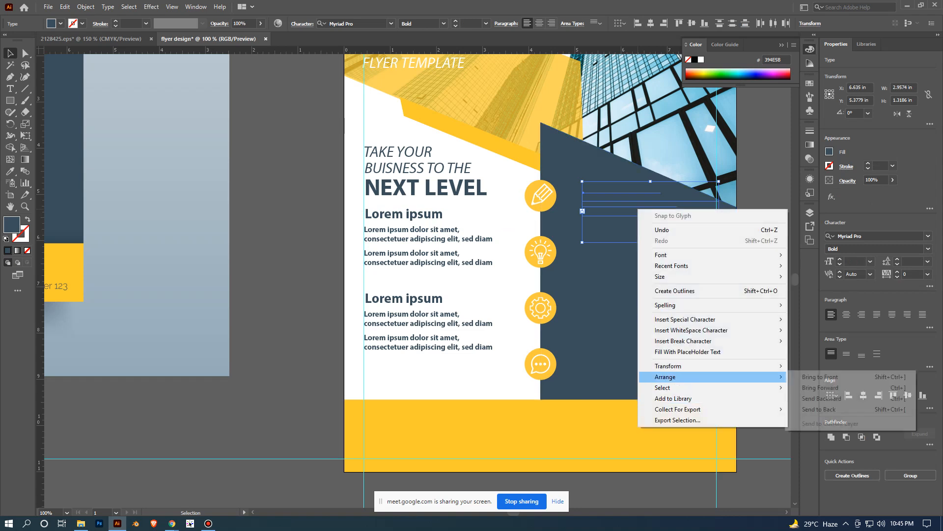
pyautogui.click(820, 376)
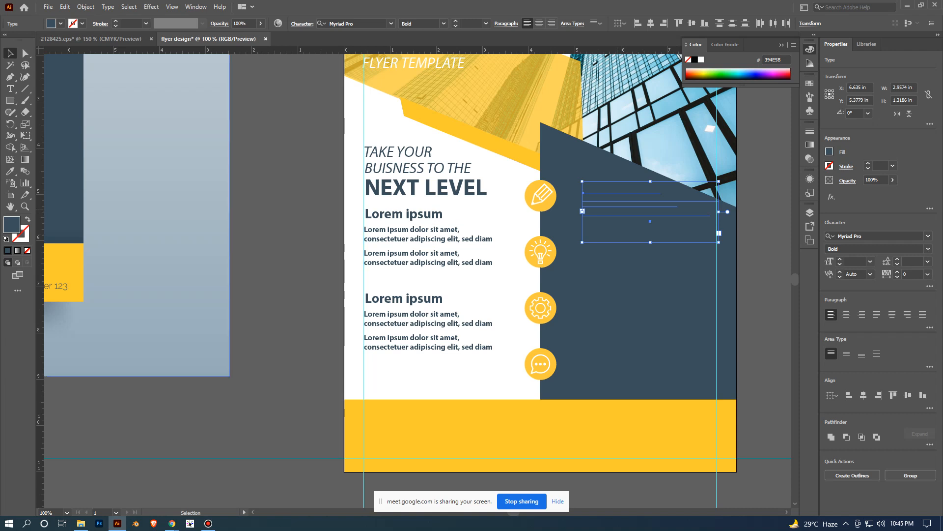
pyautogui.click(10, 171)
pyautogui.click(482, 291)
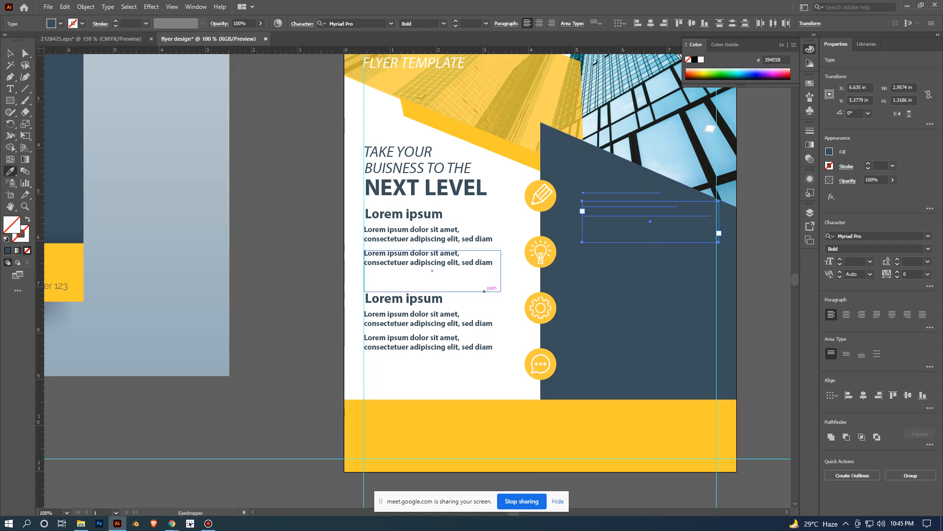
pyautogui.click(484, 281)
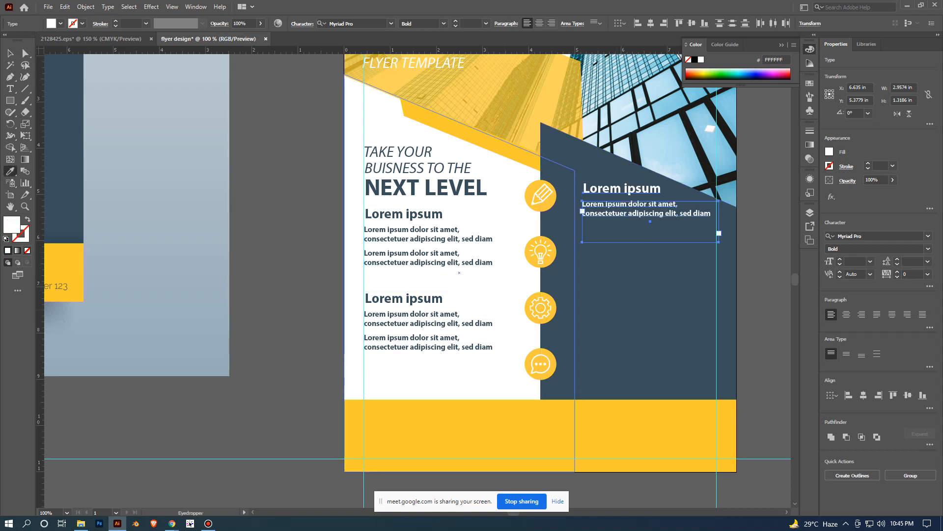
pyautogui.click(10, 53)
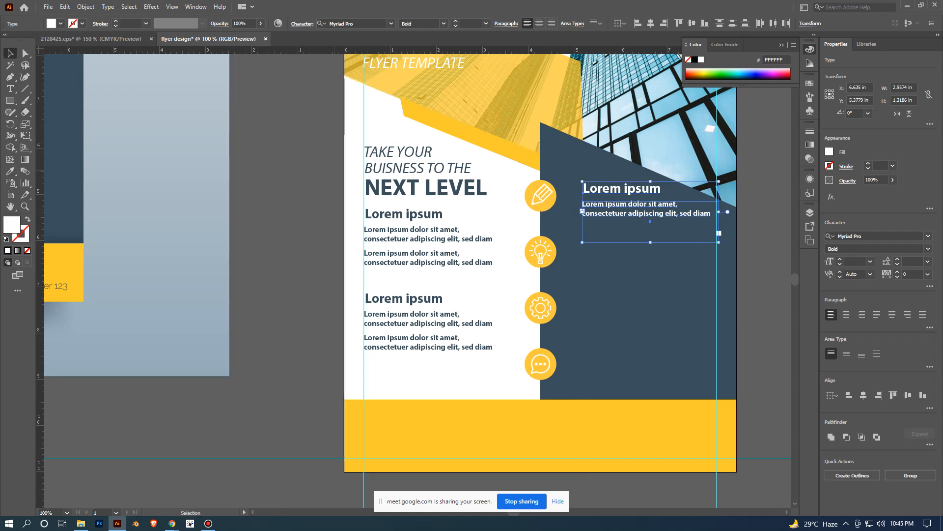
pyautogui.hotkey('ctrl', 'shift', 'a')
# - Group the white Lorem ipsum subheading with its paragraph on the dark panel and deselect
pyautogui.hotkey('ctrl', '-')
pyautogui.hotkey('ctrl', '-')
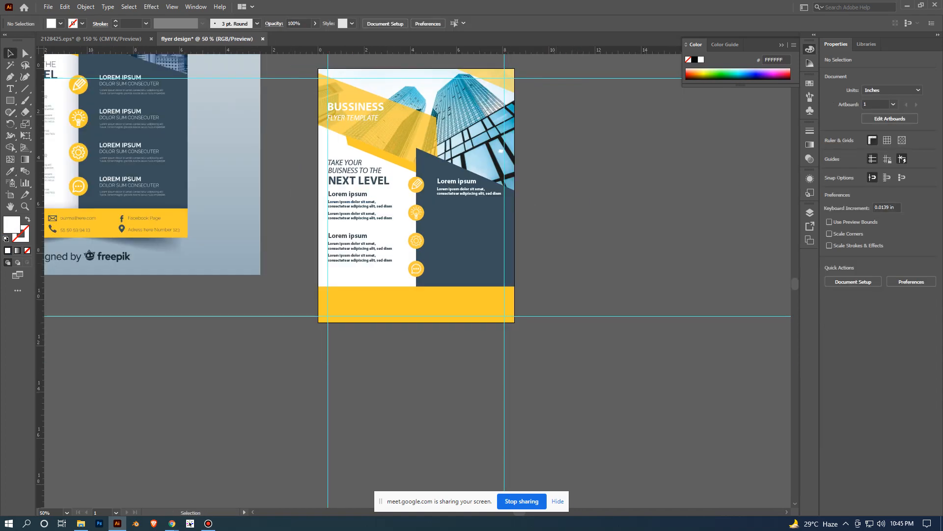
pyautogui.scroll(1, 535, 259)
pyautogui.moveTo(432, 219); pyautogui.dragTo(536, 320)
pyautogui.scroll(3, 531, 317)
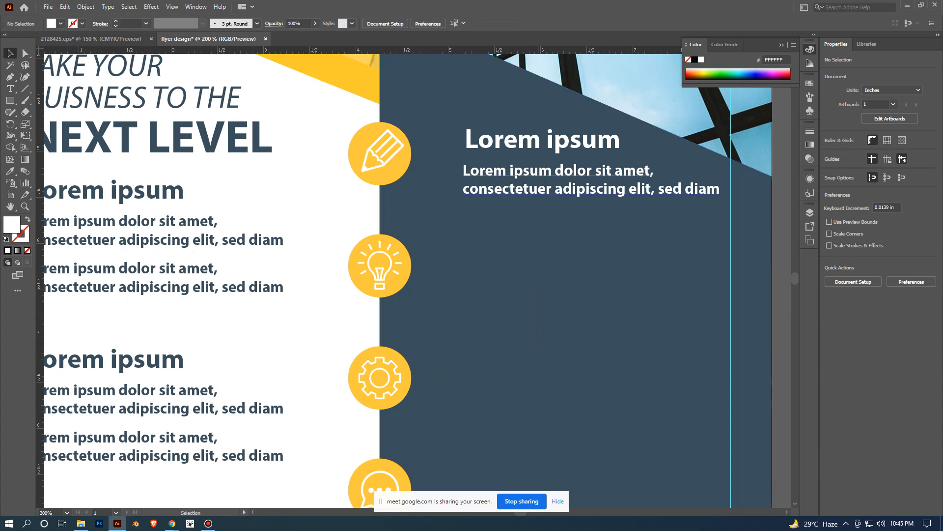
pyautogui.click(580, 188)
pyautogui.keyDown('shift'); pyautogui.click(540, 145); pyautogui.keyUp('shift')
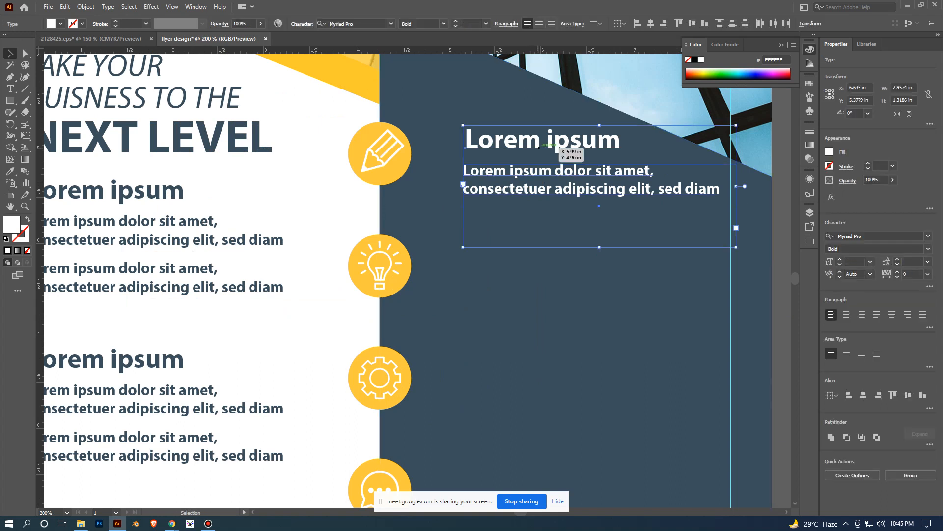
pyautogui.hotkey('ctrl', 'g')
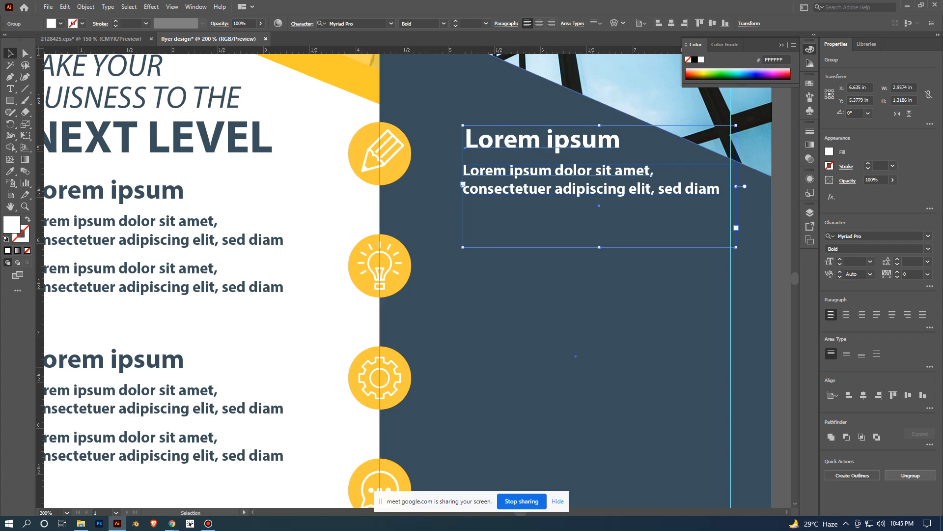
pyautogui.hotkey('ctrl', '1')
pyautogui.click(688, 275)
# - Try moving the white text group closer to the pencil icon and aligning the two with Vertical Align Center
pyautogui.scroll(1, 668, 280)
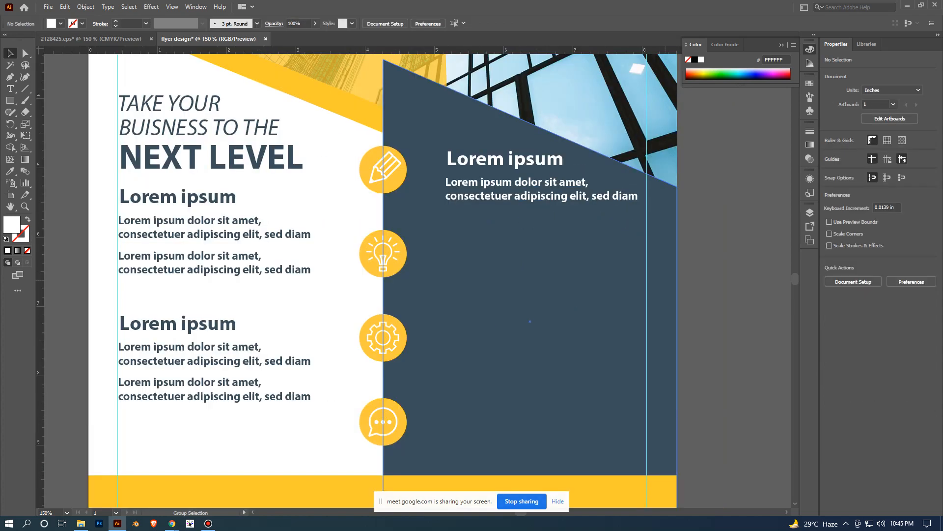
pyautogui.moveTo(521, 160); pyautogui.dragTo(533, 289)
pyautogui.keyDown('shift'); pyautogui.click(426, 296); pyautogui.keyUp('shift')
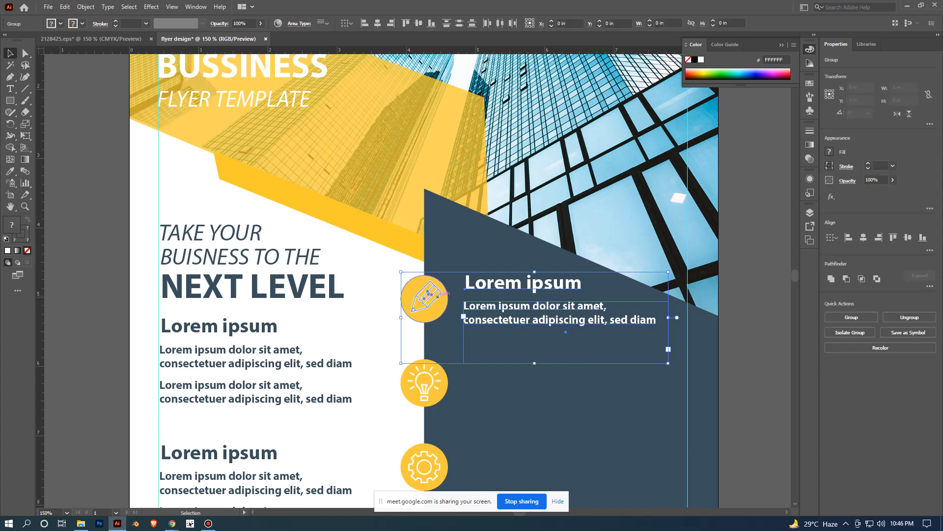
pyautogui.click(427, 299)
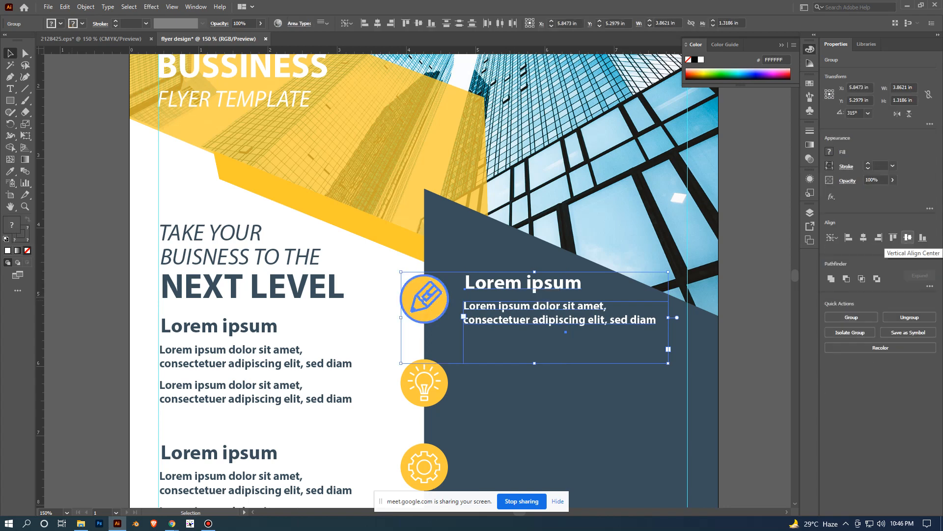
pyautogui.click(908, 237)
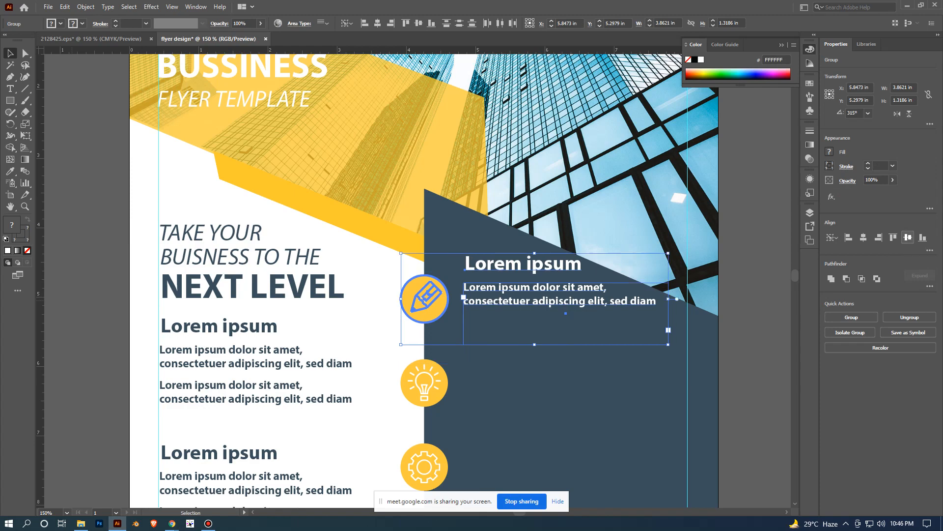
pyautogui.click(759, 325)
pyautogui.scroll(-1, 759, 325)
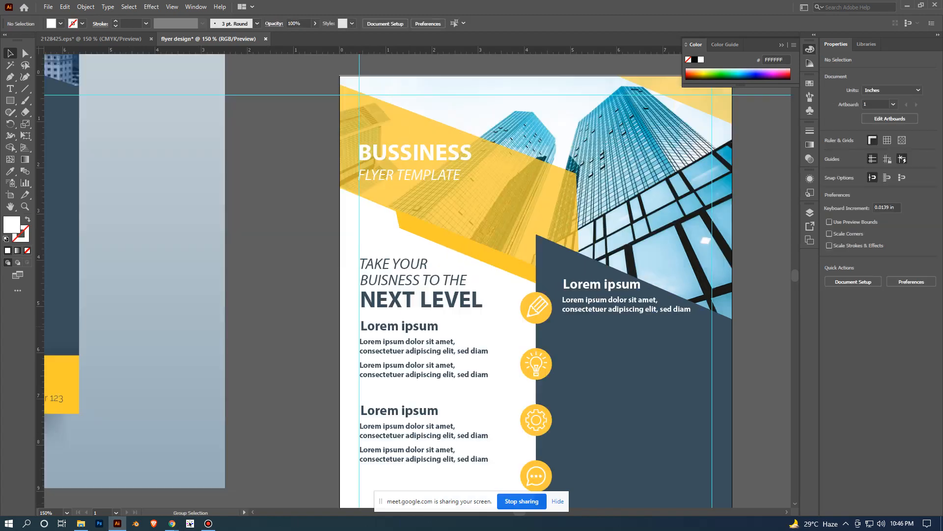
pyautogui.scroll(2, 642, 353)
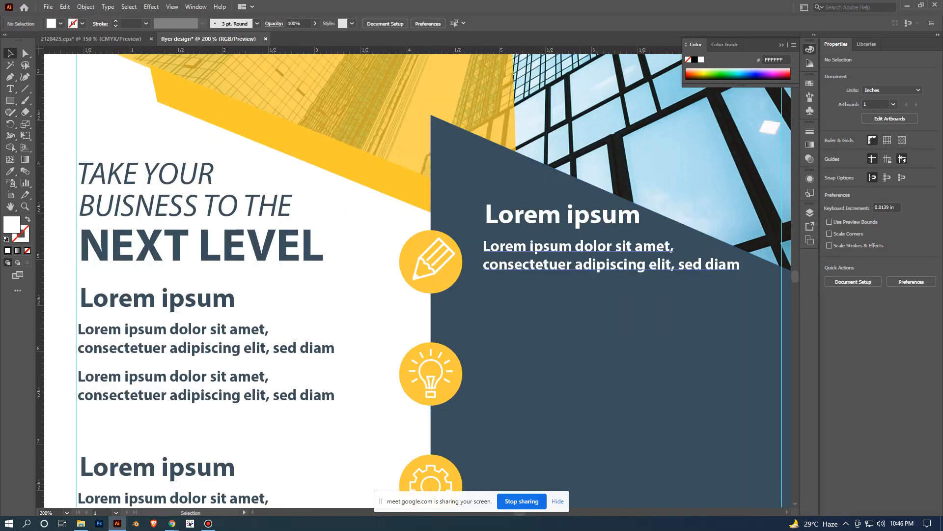
# - Try lowering the white text group and vertically centering it with the pencil icon again
pyautogui.moveTo(607, 268); pyautogui.dragTo(605, 289)
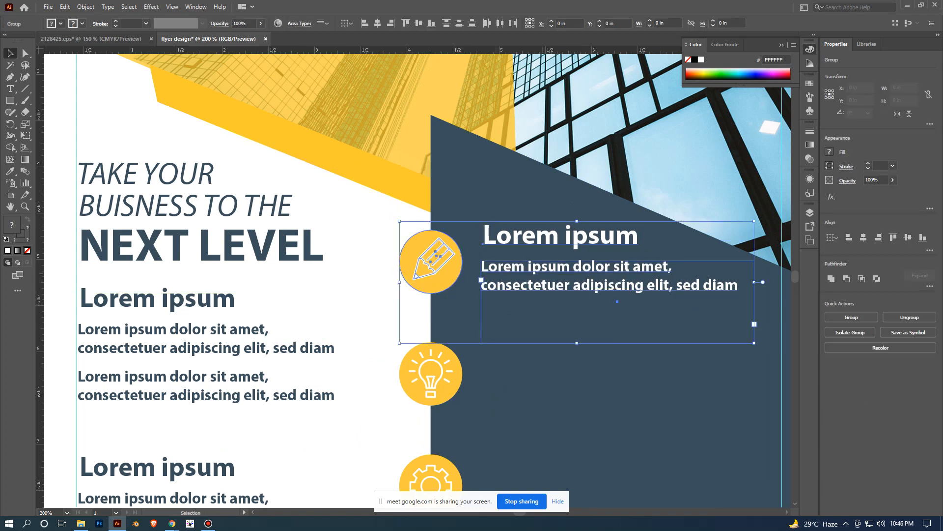
pyautogui.keyDown('shift'); pyautogui.click(448, 276); pyautogui.keyUp('shift')
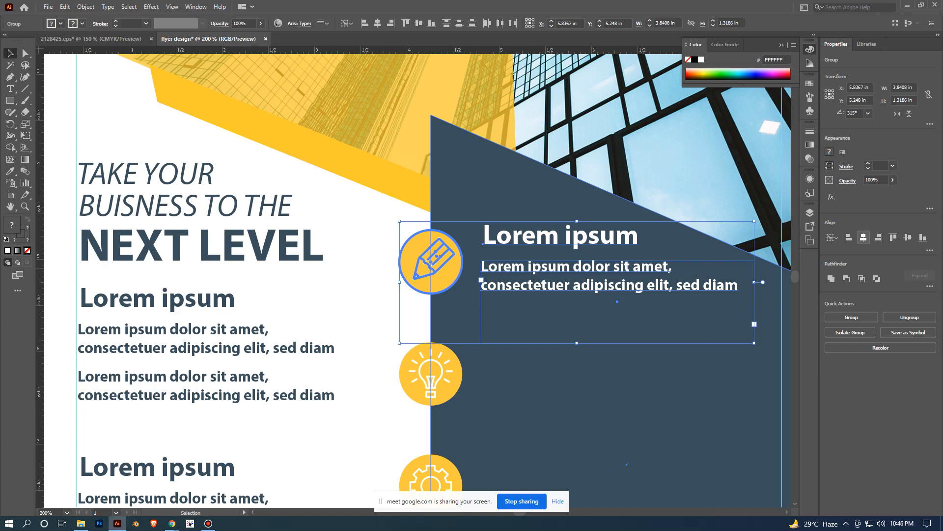
pyautogui.scroll(-2, 775, 350)
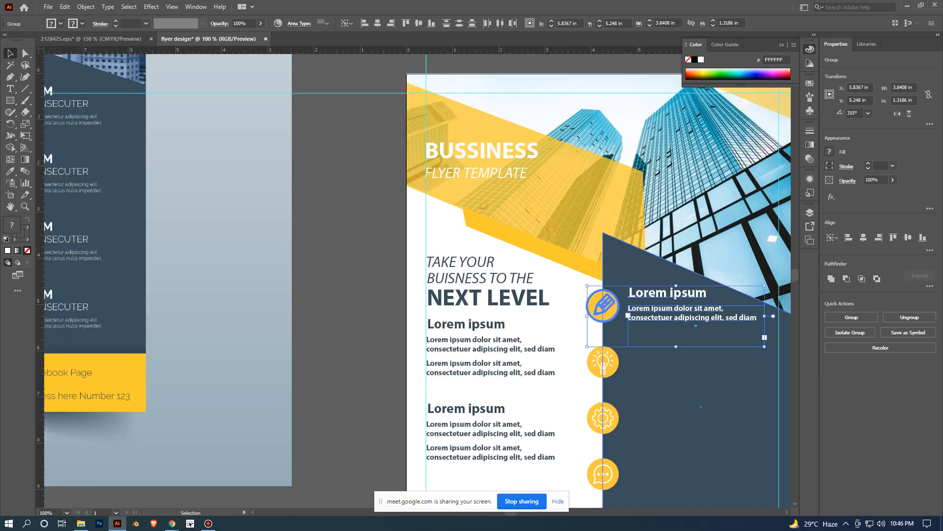
pyautogui.click(908, 237)
pyautogui.moveTo(713, 319); pyautogui.dragTo(572, 250)
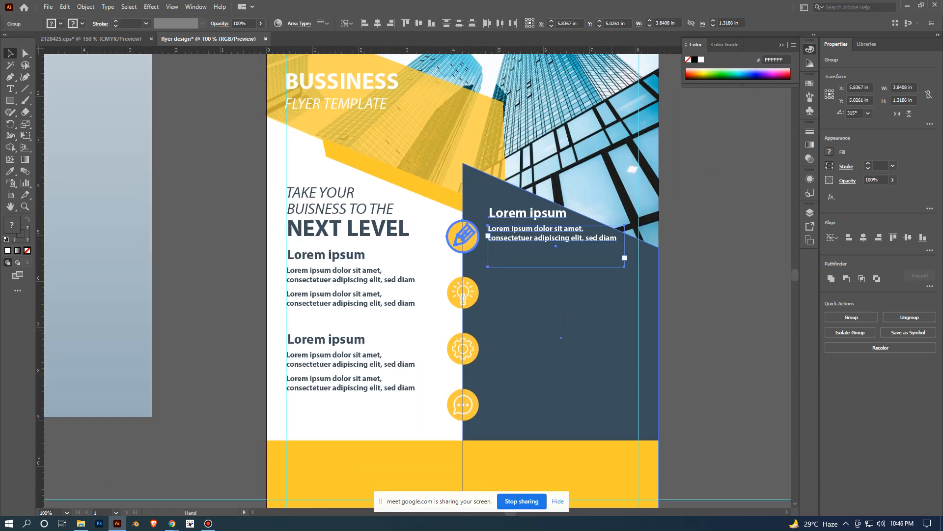
pyautogui.click(666, 403)
# - Position the white text group freehand beside the pencil icon so its visible lines sit level with the icon, and deselect
pyautogui.scroll(3, 665, 406)
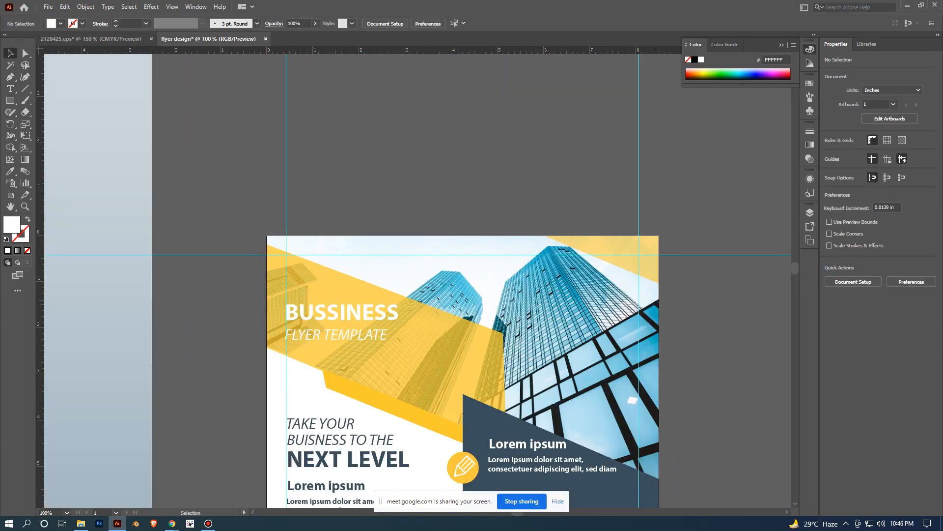
pyautogui.scroll(-1, 665, 405)
pyautogui.scroll(-1, 676, 374)
pyautogui.scroll(-3, 661, 383)
pyautogui.scroll(3, 629, 344)
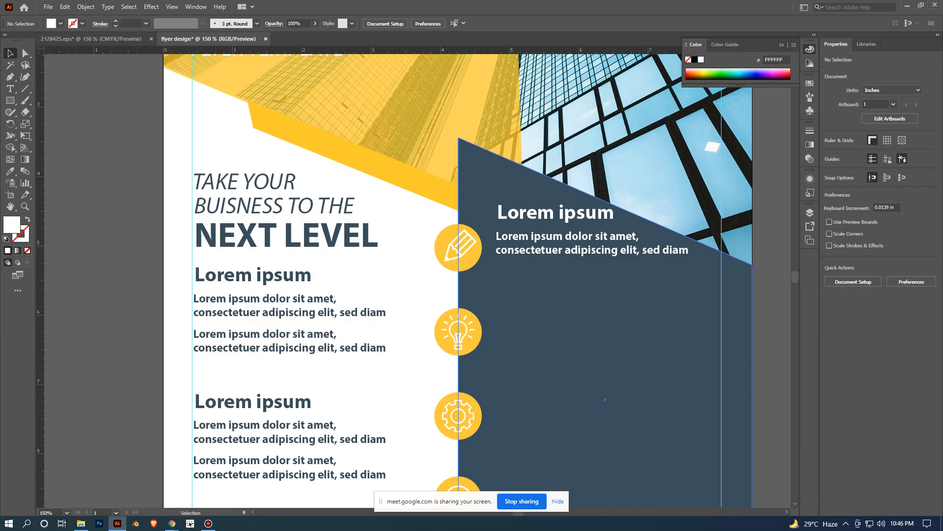
pyautogui.moveTo(579, 237)
pyautogui.mouseDown()
pyautogui.moveTo(576, 248)
pyautogui.moveTo(596, 239)
pyautogui.mouseUp()
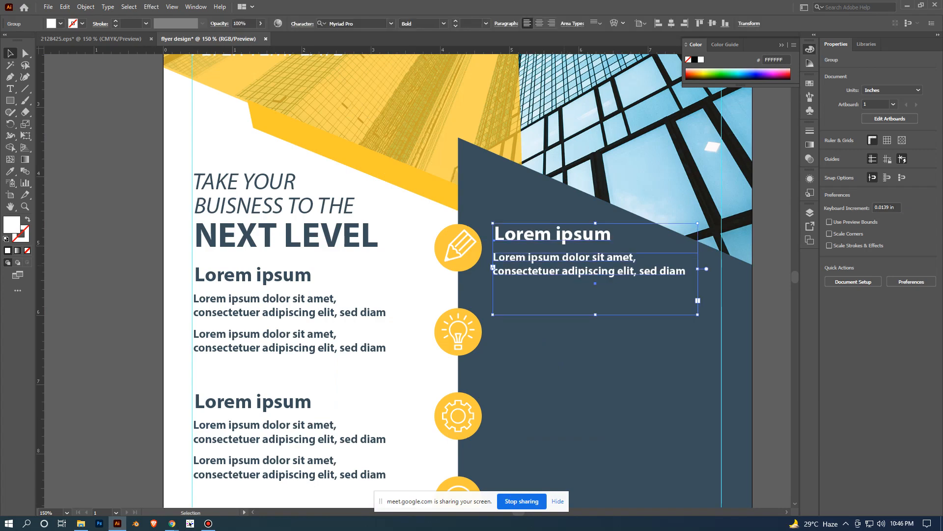
pyautogui.click(688, 344)
pyautogui.scroll(-2, 707, 339)
pyautogui.click(757, 329)
pyautogui.moveTo(757, 329); pyautogui.dragTo(713, 252)
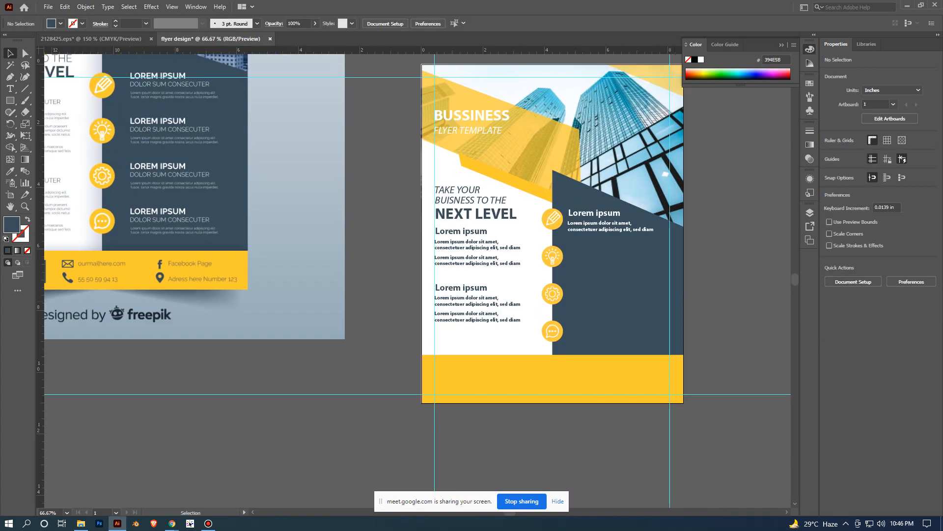
# - Duplicate the white text group straight down beside the light bulb icon and deselect
pyautogui.scroll(2, 698, 308)
pyautogui.click(491, 127)
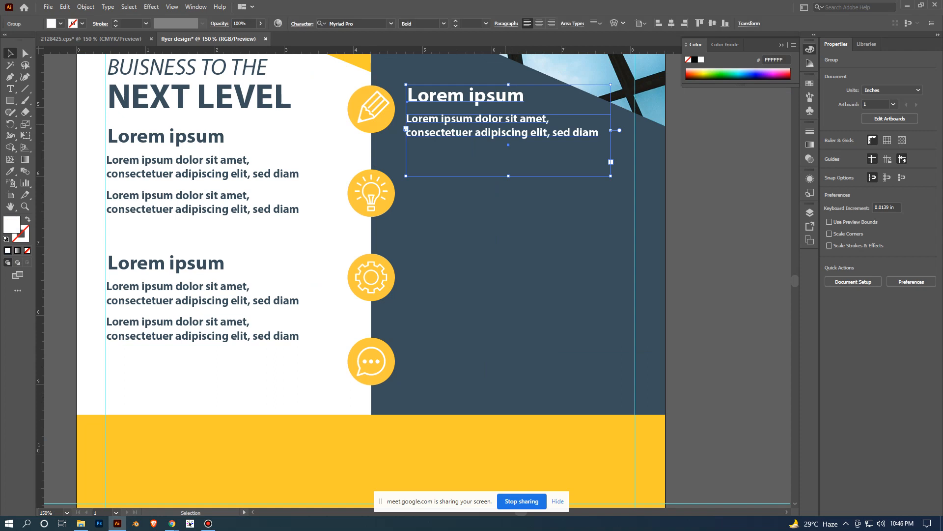
pyautogui.moveTo(522, 123); pyautogui.dragTo(522, 208)
pyautogui.click(743, 285)
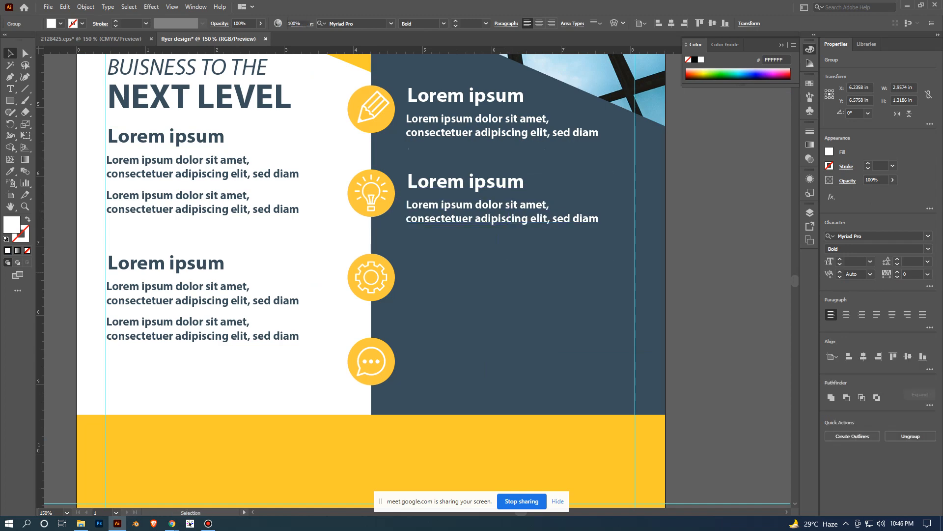
# - Place another copy of the white text group directly below, level with the gear icon
pyautogui.scroll(-2, 743, 286)
pyautogui.moveTo(638, 258); pyautogui.dragTo(639, 289)
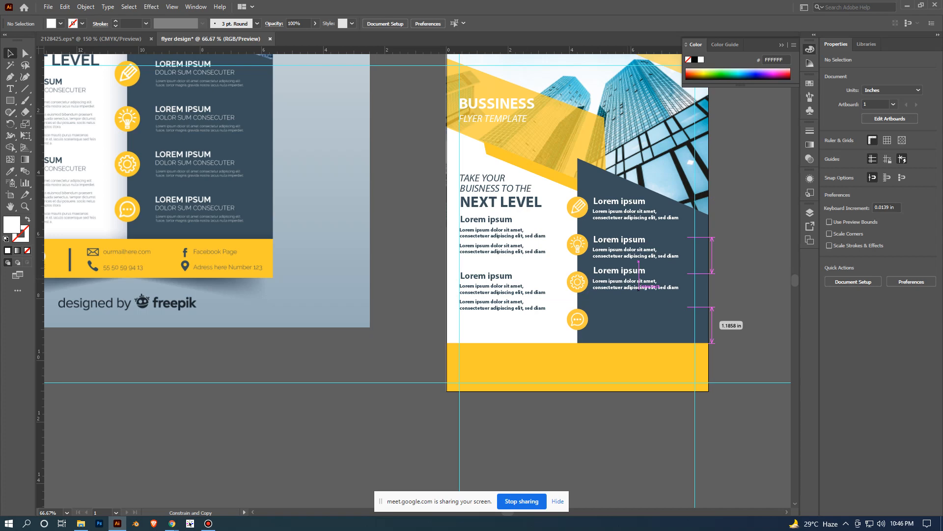
pyautogui.moveTo(638, 289); pyautogui.dragTo(639, 294)
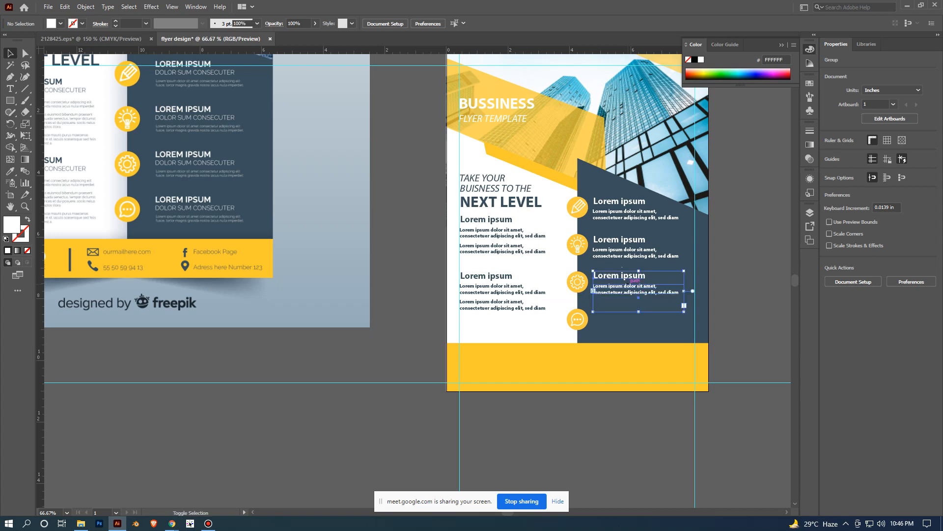
pyautogui.hotkey('ctrl', '=')
pyautogui.hotkey('ctrl', '=')
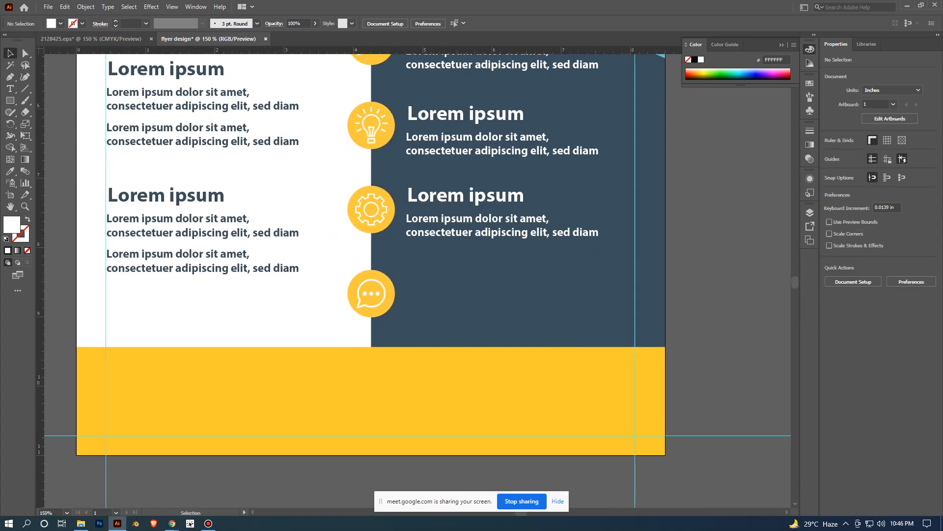
# - Duplicate the gear icon's text group straight down beside the speech bubble icon and deselect
pyautogui.moveTo(508, 236); pyautogui.dragTo(508, 322)
pyautogui.hotkey('ctrl', 'shift', 'a')
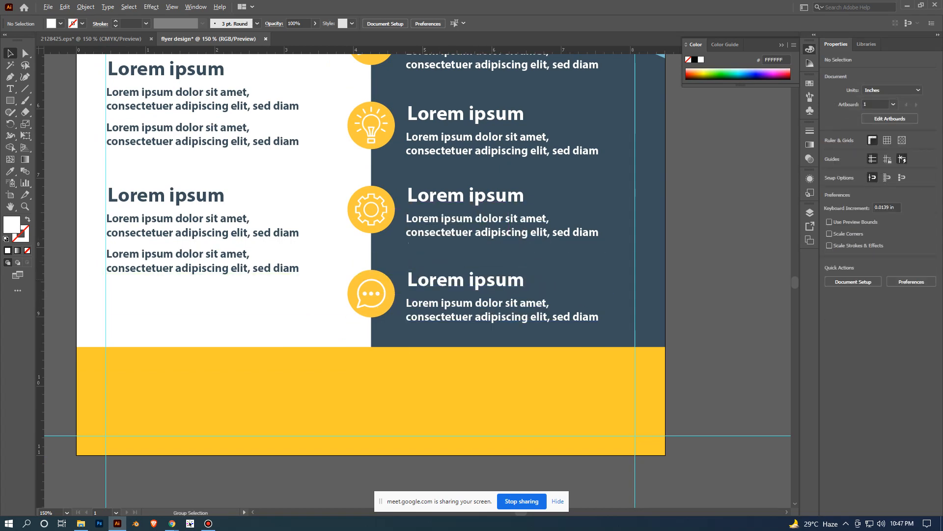
pyautogui.hotkey('ctrl', '-')
pyautogui.hotkey('ctrl', '-')
pyautogui.click(678, 230)
pyautogui.click(737, 276)
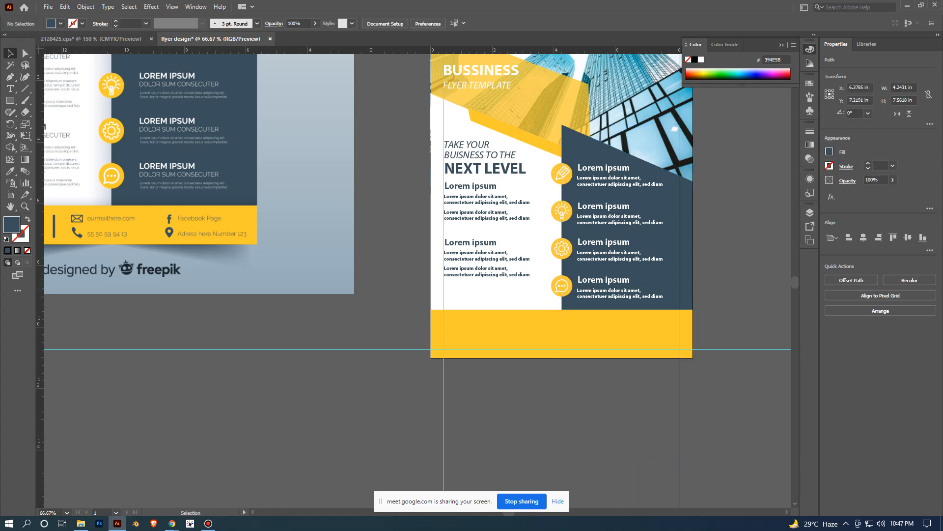
# - Nudge the text group beside the pencil icon slightly down and deselect it
pyautogui.scroll(-1, 736, 290)
pyautogui.moveTo(736, 291); pyautogui.dragTo(652, 308)
pyautogui.scroll(2, 644, 307)
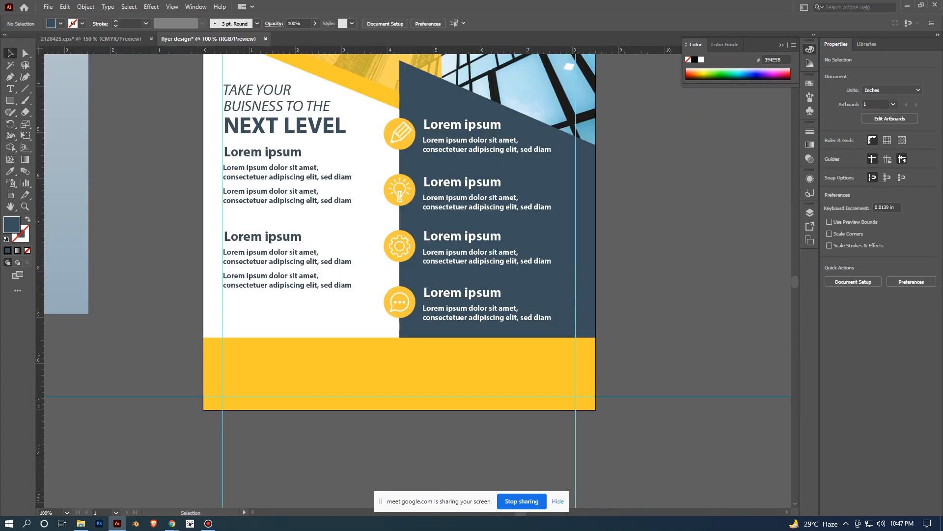
pyautogui.moveTo(493, 146); pyautogui.dragTo(493, 147)
pyautogui.click(644, 190)
pyautogui.scroll(-1, 656, 193)
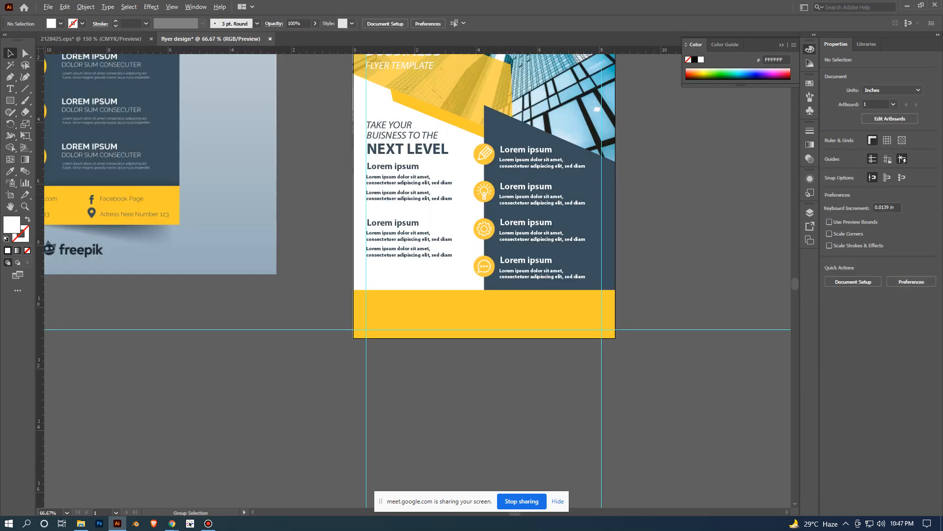
pyautogui.scroll(1, 576, 235)
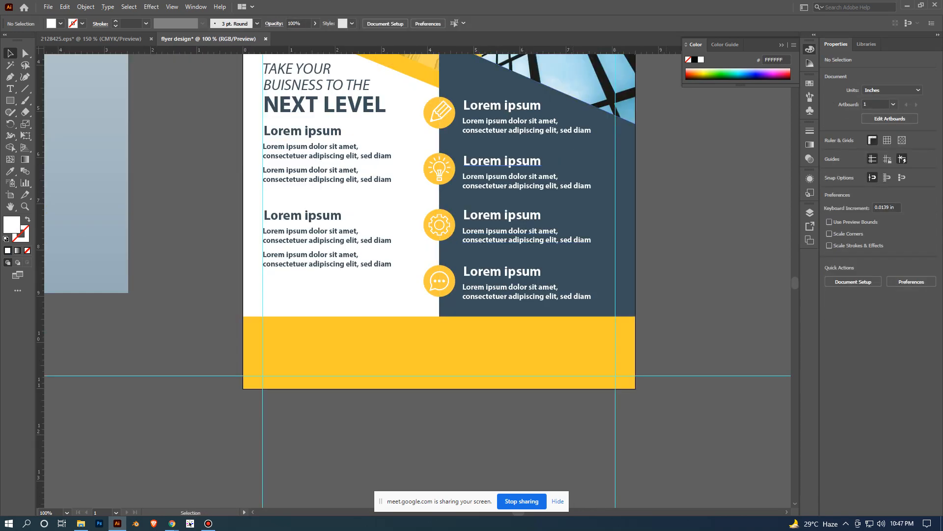
pyautogui.moveTo(540, 234); pyautogui.dragTo(509, 294)
pyautogui.scroll(1, 503, 203)
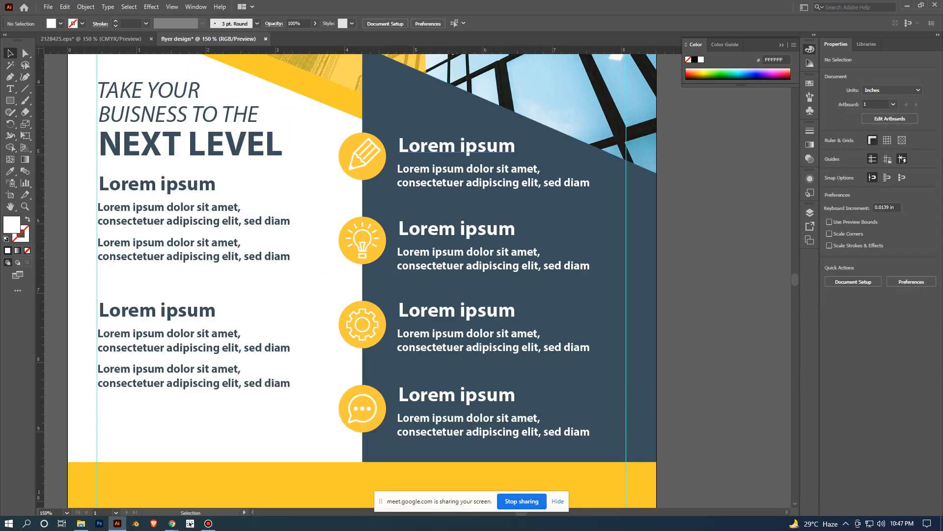
pyautogui.click(497, 182)
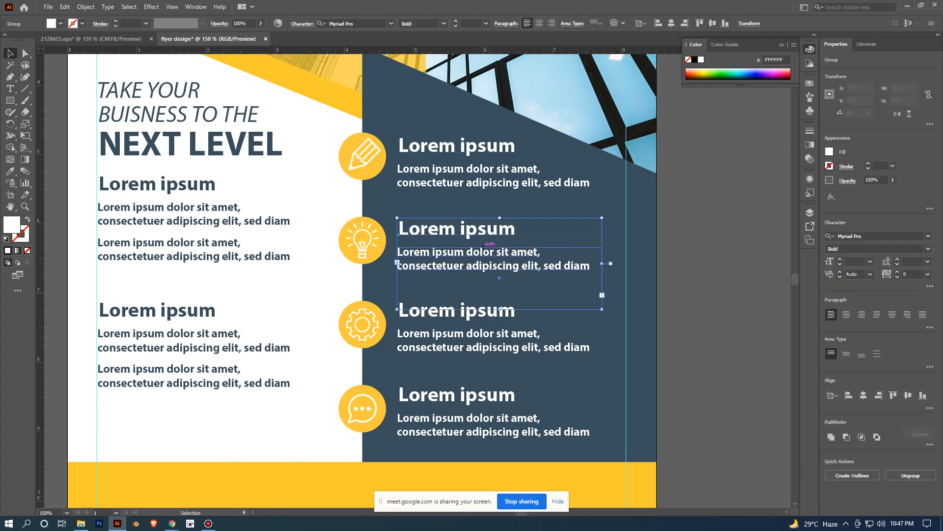
pyautogui.keyDown('shift'); pyautogui.click(496, 240); pyautogui.keyUp('shift')
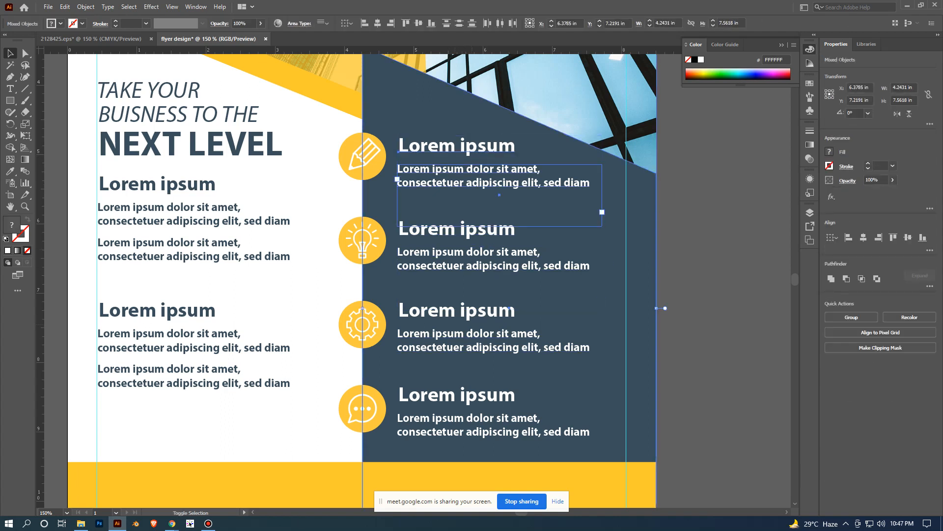
pyautogui.keyDown('shift'); pyautogui.click(496, 240); pyautogui.keyUp('shift')
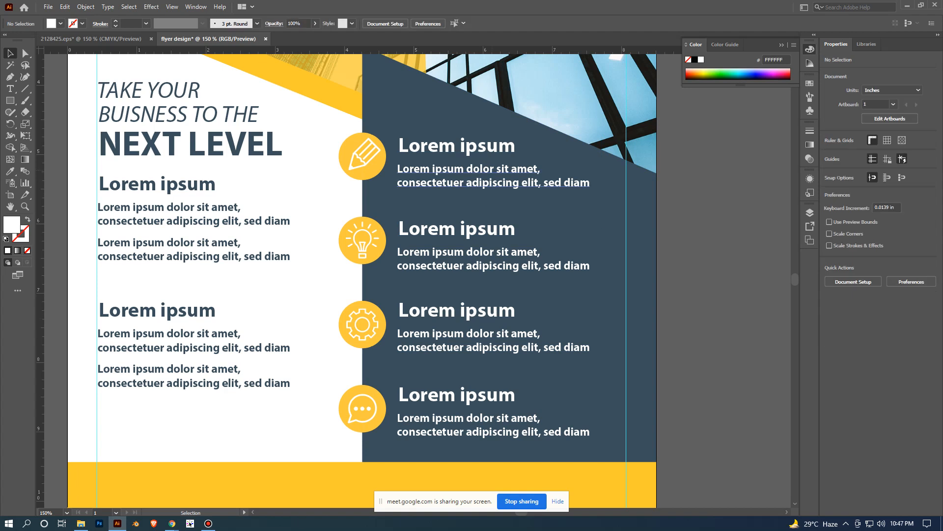
# - Align the four white text groups by their horizontal centres, with the pencil icon's group as key object, and deselect
pyautogui.keyDown('shift'); pyautogui.click(481, 253); pyautogui.keyUp('shift')
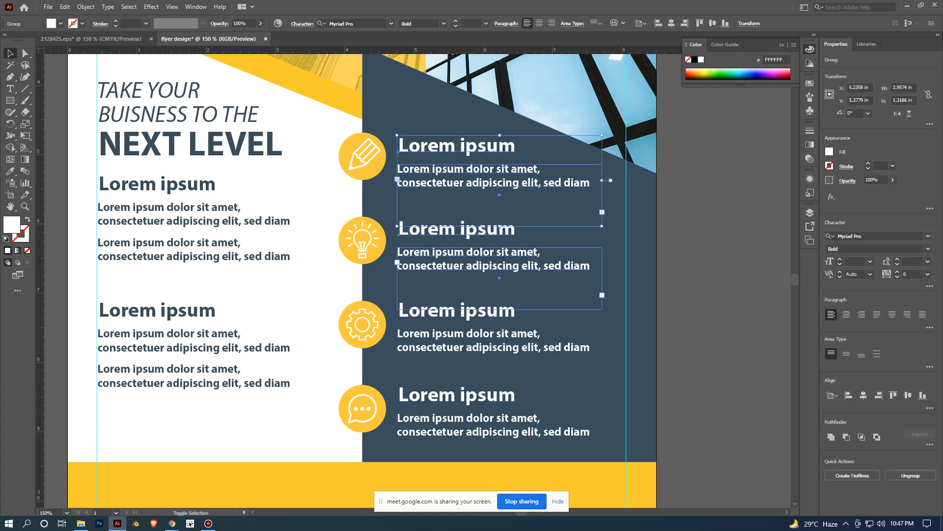
pyautogui.keyDown('shift'); pyautogui.click(492, 340); pyautogui.keyUp('shift')
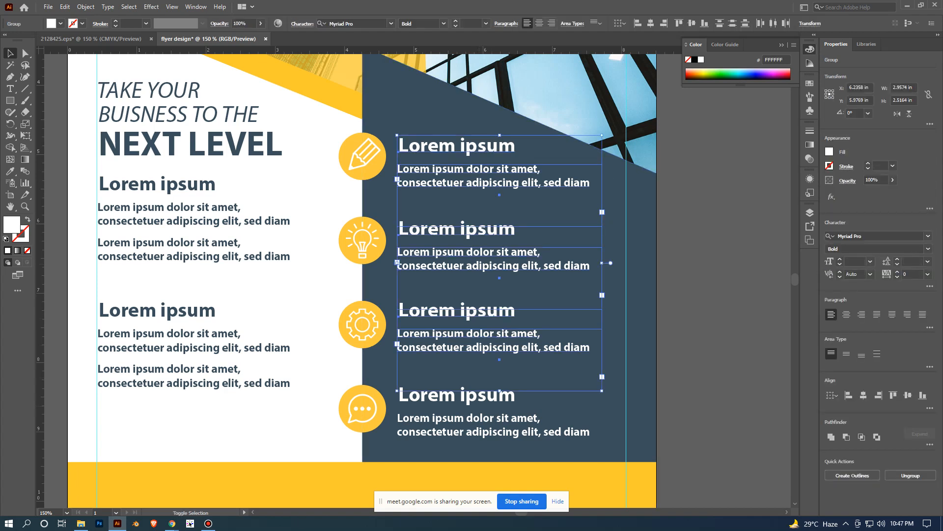
pyautogui.keyDown('shift'); pyautogui.click(492, 423); pyautogui.keyUp('shift')
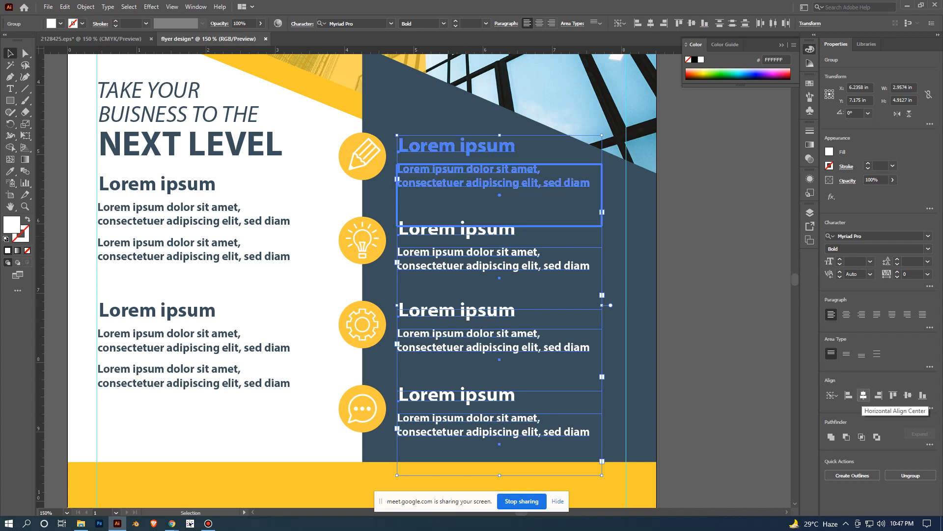
pyautogui.click(864, 395)
pyautogui.click(713, 334)
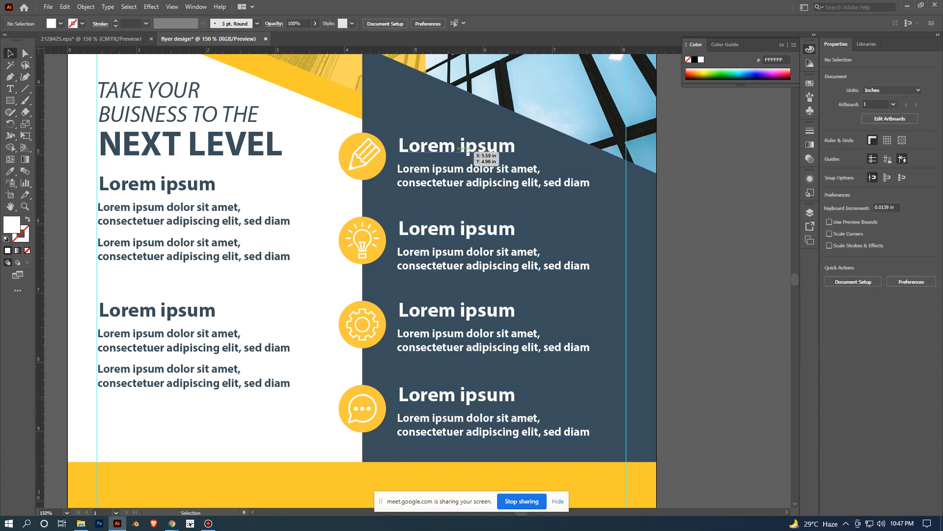
# - Try shifting and copying the gear icon's text group to the right on the dark panel, undoing each attempt
pyautogui.moveTo(490, 310); pyautogui.dragTo(509, 310)
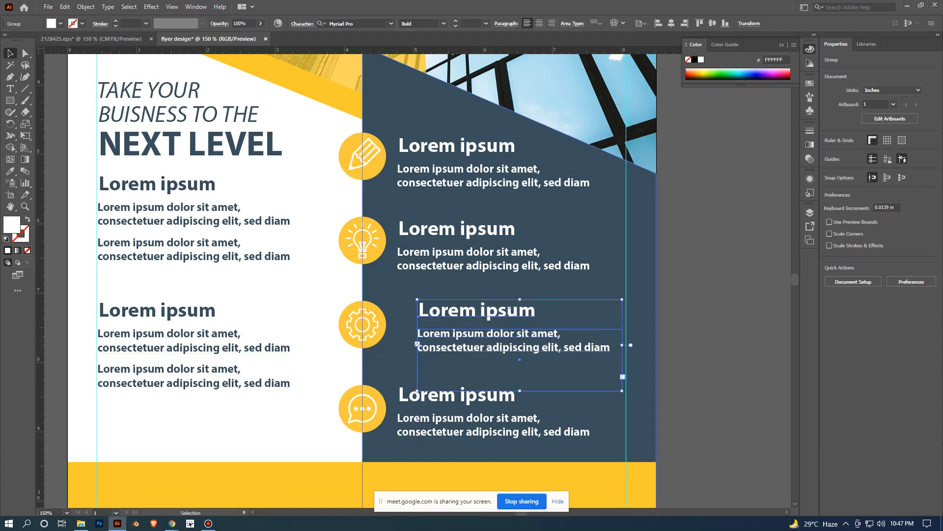
pyautogui.hotkey('ctrl', 'z')
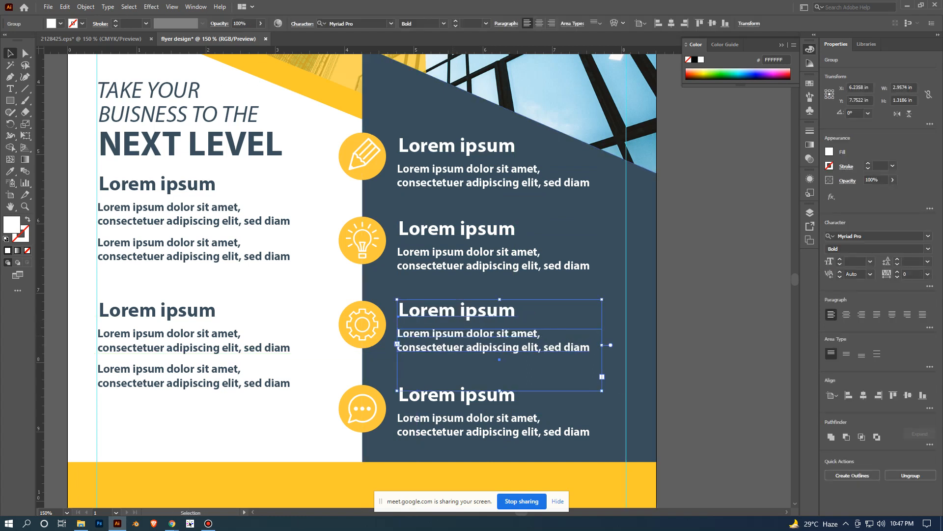
pyautogui.moveTo(500, 352); pyautogui.dragTo(534, 355)
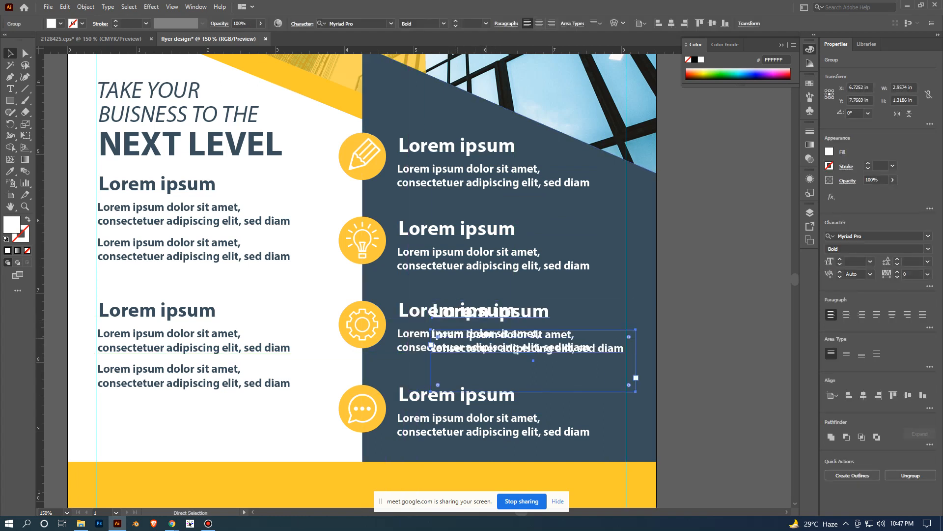
pyautogui.hotkey('ctrl', 'z')
pyautogui.keyDown('shift'); pyautogui.click(468, 319); pyautogui.keyUp('shift')
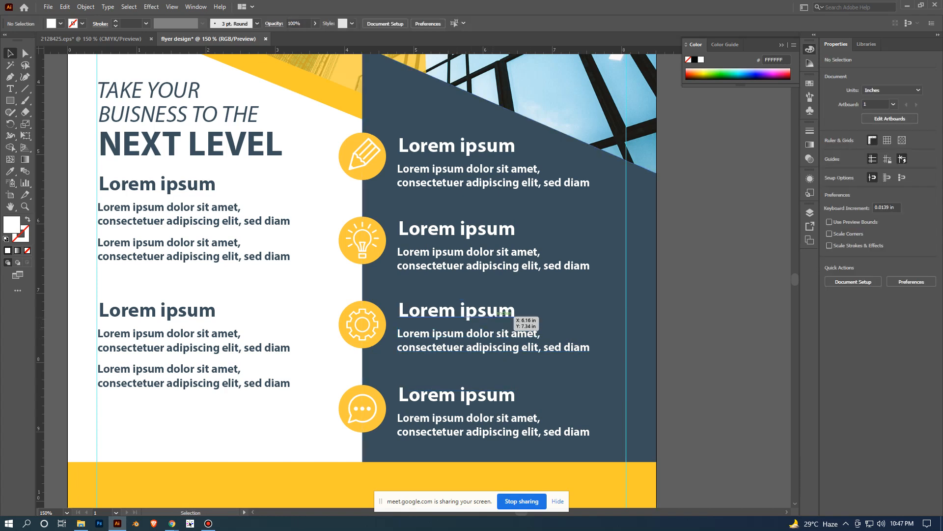
pyautogui.click(491, 309)
pyautogui.hotkey('ctrl', 'shift', 'a')
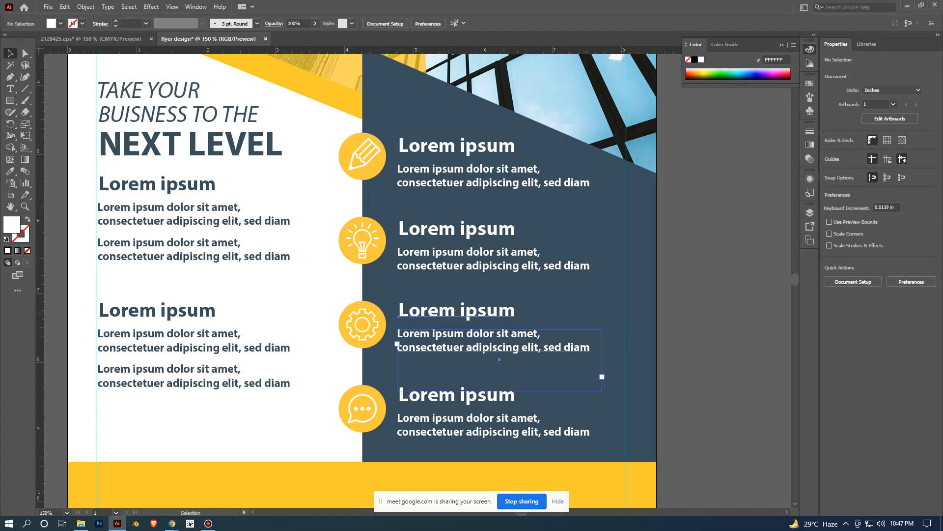
# - Shift the gear and speech bubble text groups about 0.2 in right and the light bulb text group about 0.2 in left
pyautogui.click(500, 314)
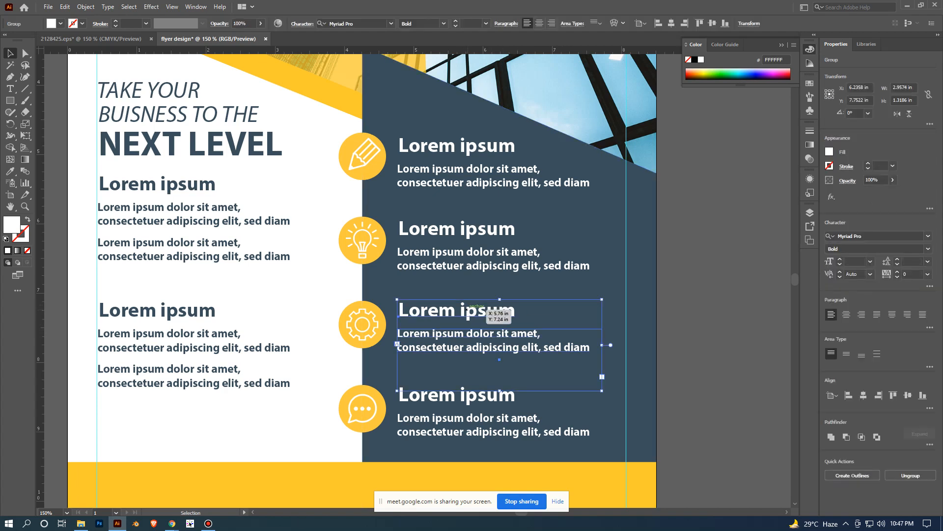
pyautogui.moveTo(482, 308); pyautogui.dragTo(497, 308)
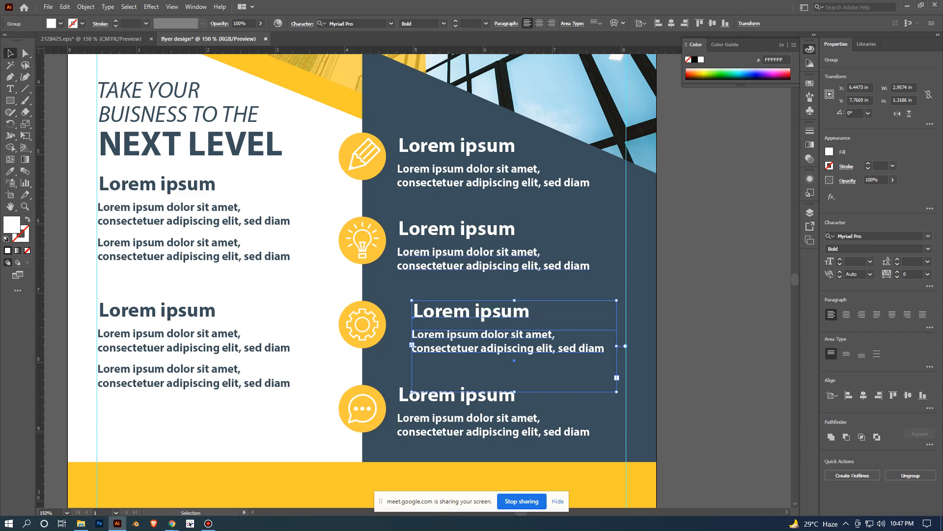
pyautogui.moveTo(492, 254); pyautogui.dragTo(477, 254)
pyautogui.click(692, 250)
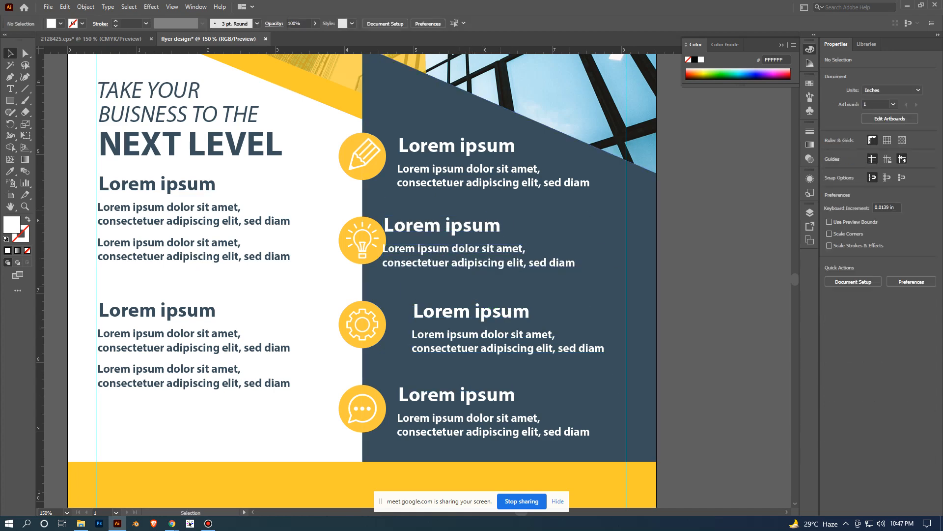
pyautogui.scroll(-1, 475, 232)
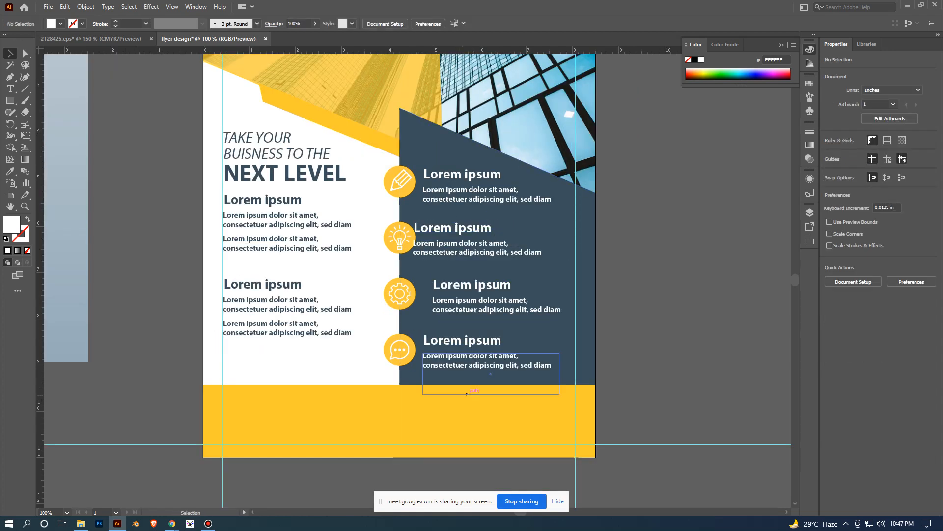
pyautogui.moveTo(484, 364); pyautogui.dragTo(494, 365)
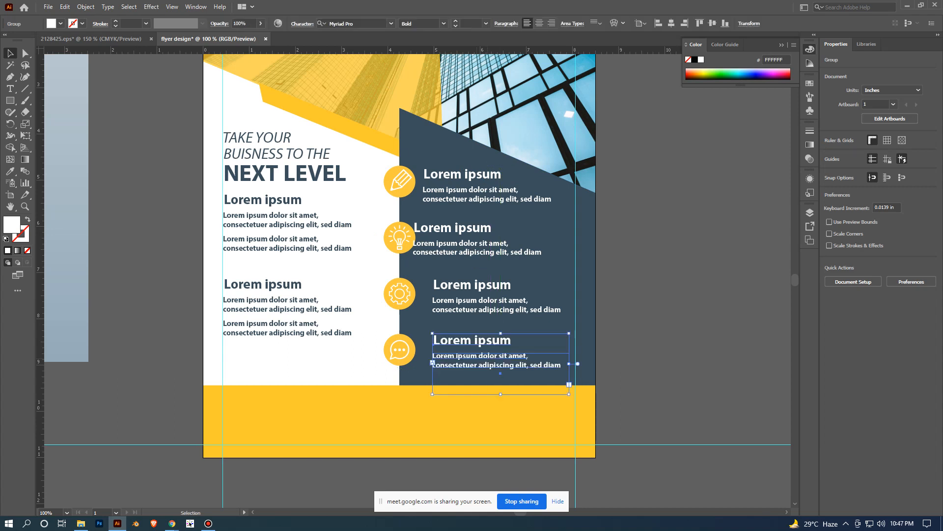
pyautogui.click(688, 275)
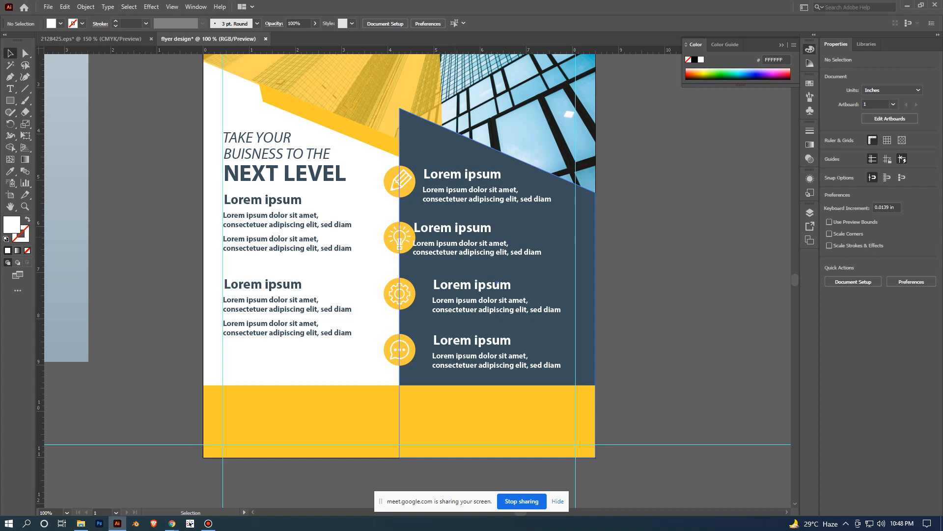
# - Align the light bulb and gear text groups and the dark panel by horizontal centre to the pencil icon's text group, and deselect
pyautogui.click(470, 199)
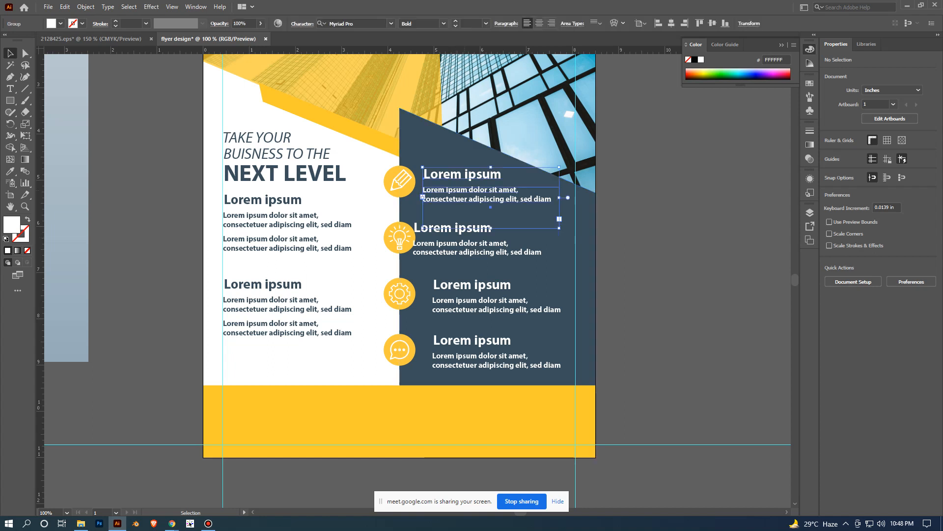
pyautogui.keyDown('shift'); pyautogui.click(477, 252); pyautogui.keyUp('shift')
pyautogui.keyDown('shift'); pyautogui.click(494, 309); pyautogui.keyUp('shift')
pyautogui.keyDown('shift'); pyautogui.click(495, 360); pyautogui.keyUp('shift')
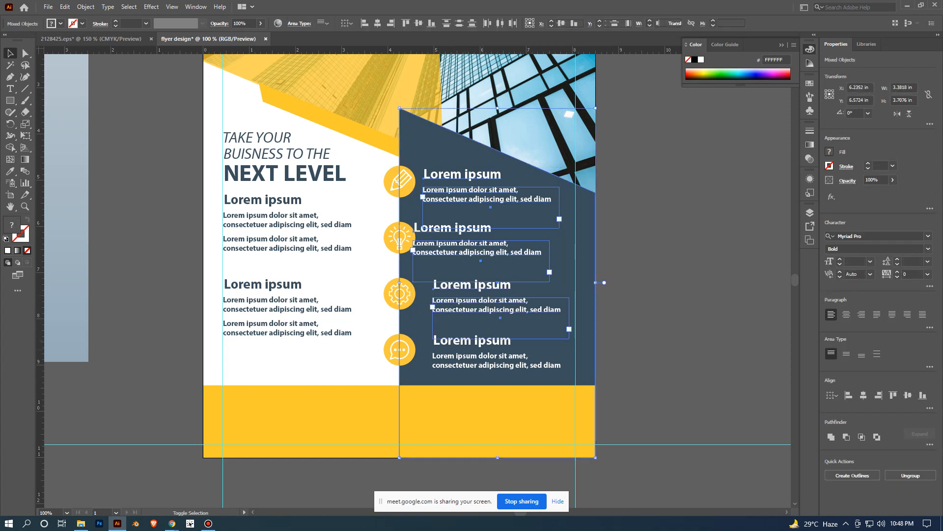
pyautogui.click(491, 187)
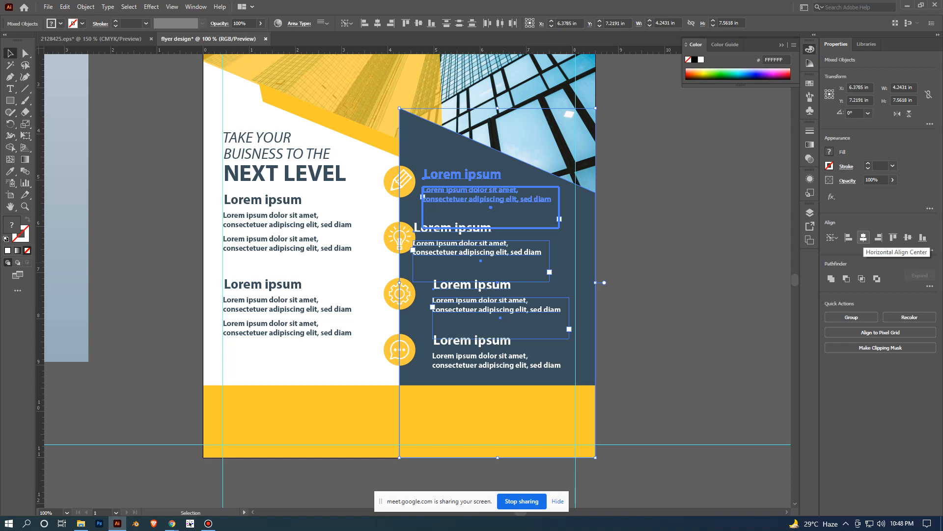
pyautogui.click(863, 237)
pyautogui.hotkey('ctrl', 'shift', 'a')
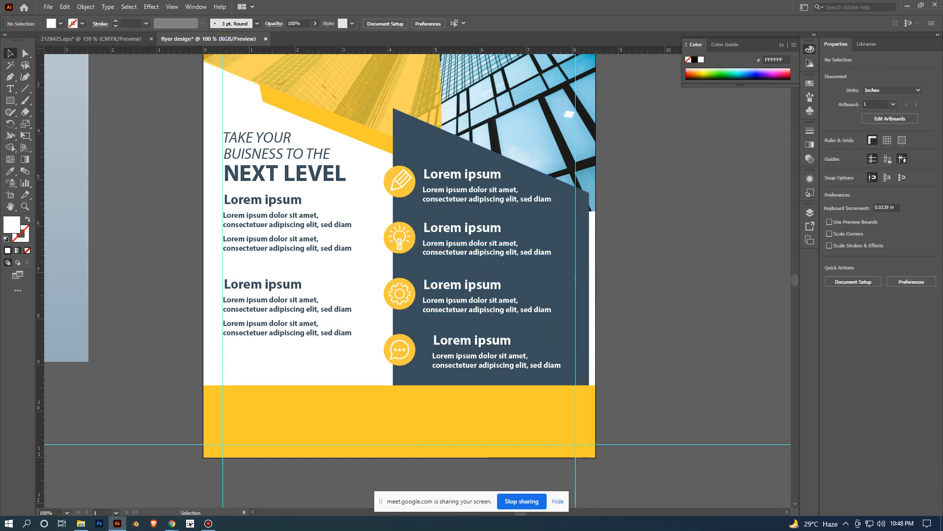
# - Move the dark panel back right until its edge meets the flyer's right edge, and deselect
pyautogui.click(565, 268)
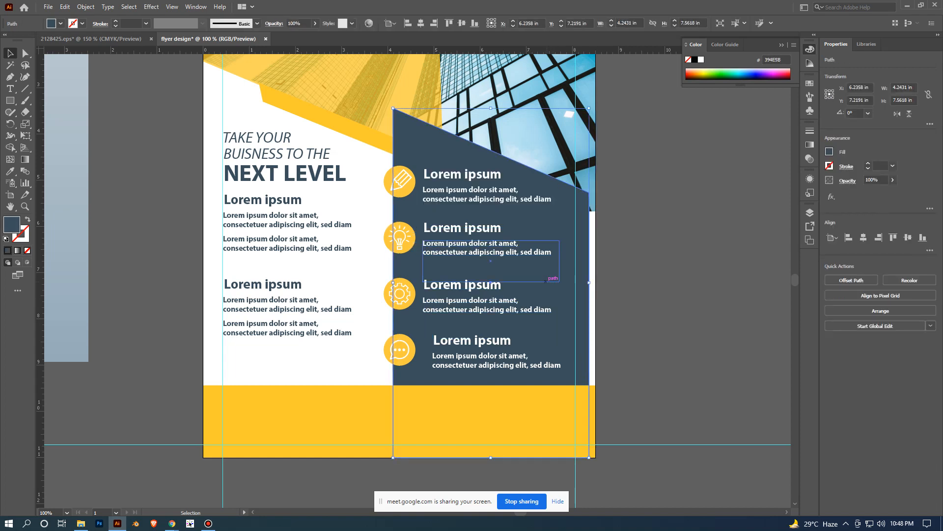
pyautogui.moveTo(573, 285); pyautogui.dragTo(579, 285)
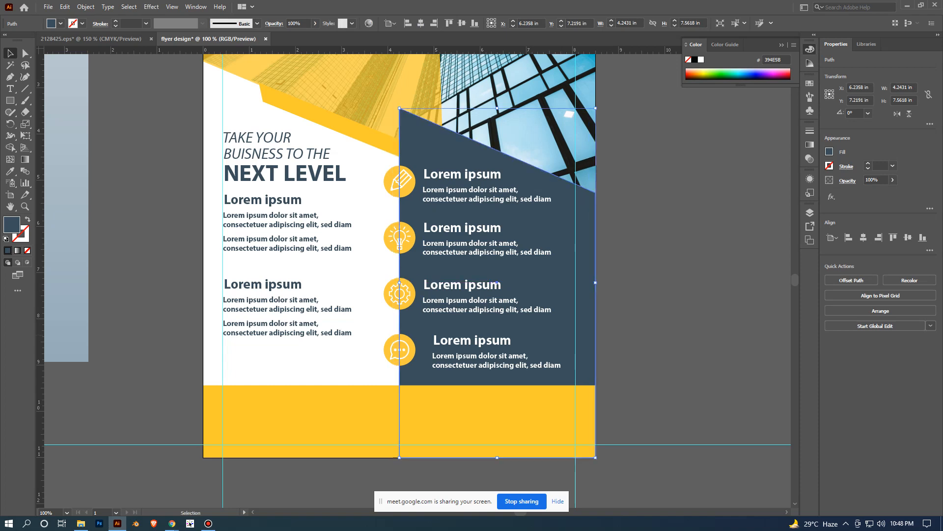
pyautogui.hotkey('ctrl', 'shift', 'a')
# - Nudge the dark panel one increment right along the flyer's right edge and deselect it
pyautogui.scroll(-1, 712, 336)
pyautogui.moveTo(711, 336); pyautogui.dragTo(704, 262)
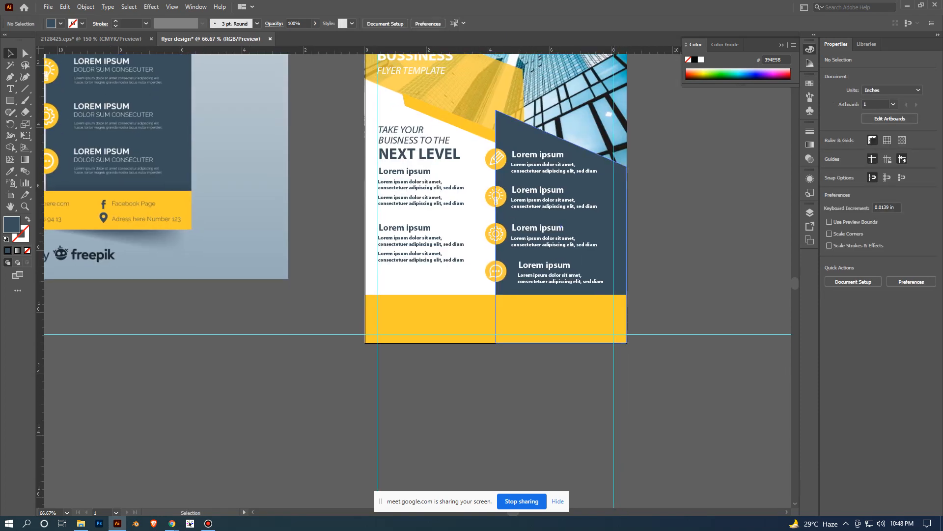
pyautogui.click(607, 220)
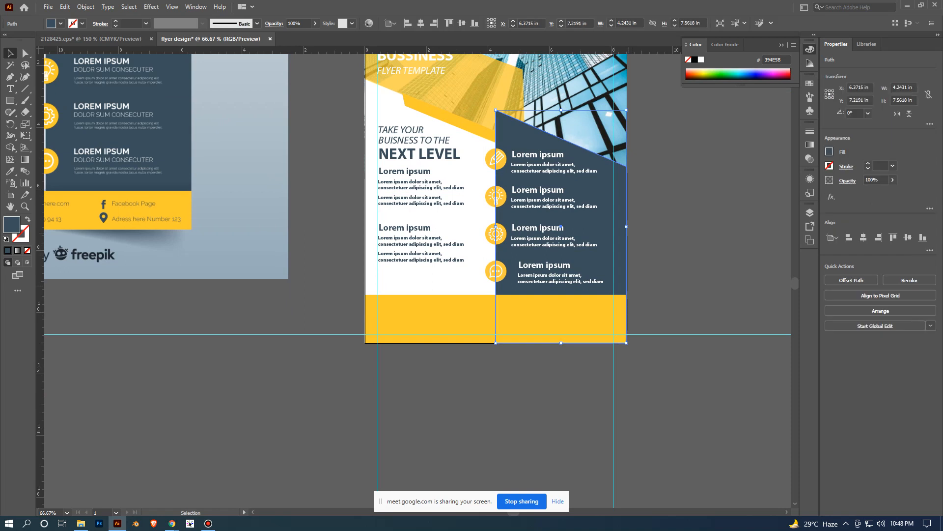
pyautogui.click(664, 256)
pyautogui.click(603, 258)
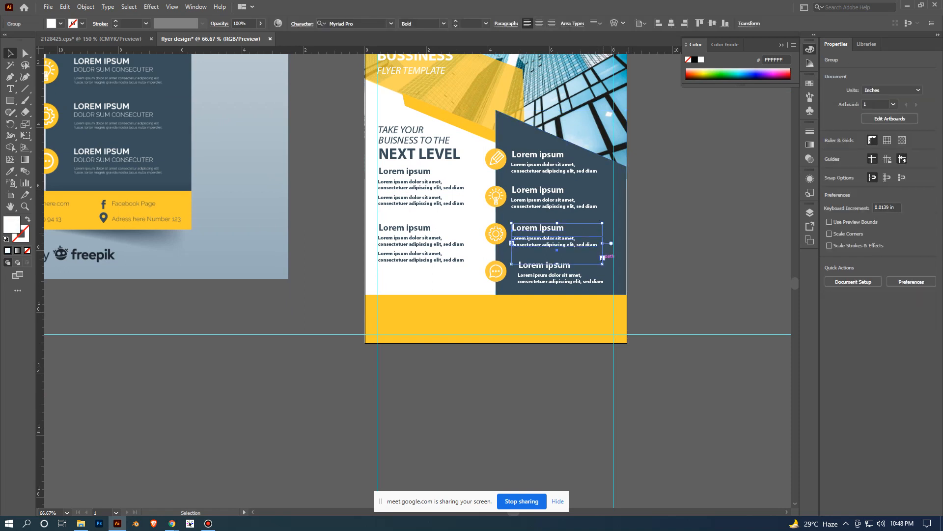
pyautogui.click(609, 257)
pyautogui.press('Right')
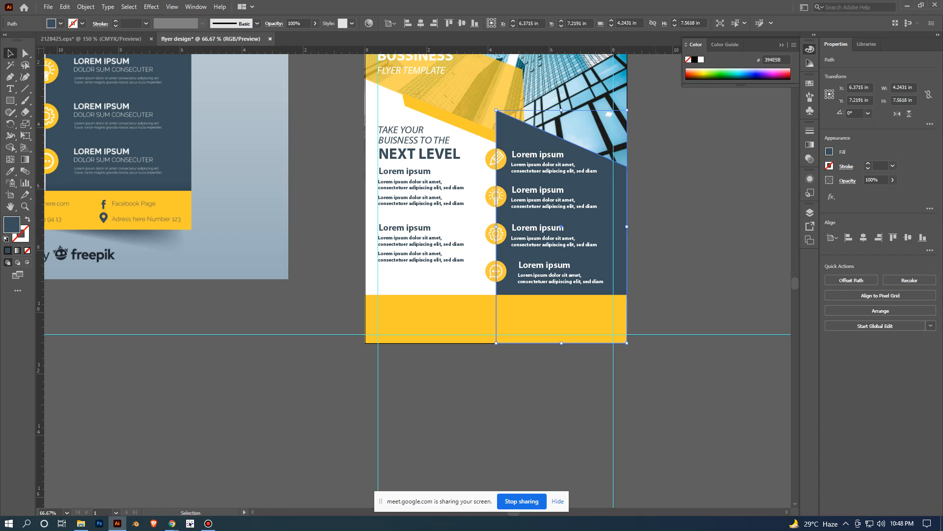
pyautogui.click(664, 255)
# - Add a point text reading LOGO on the empty canvas below the reference flyer and deselect it
pyautogui.scroll(-1, 691, 353)
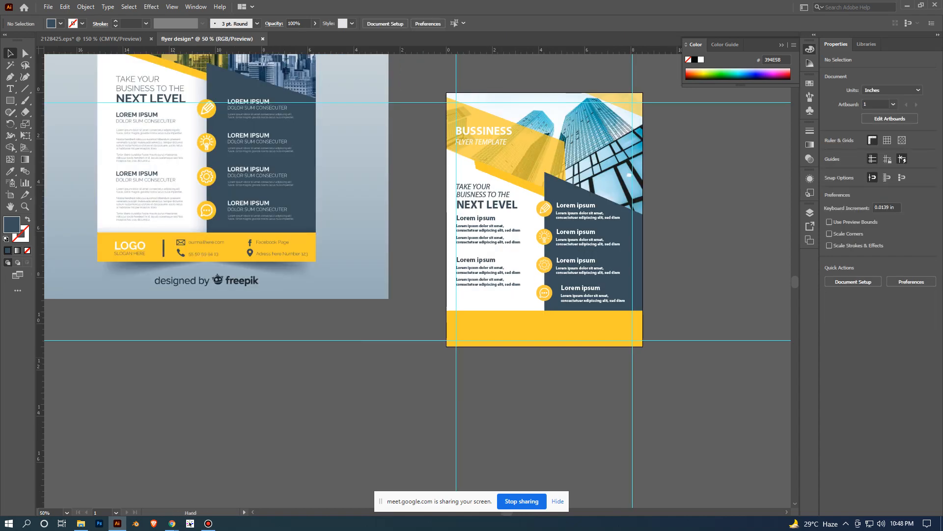
pyautogui.moveTo(691, 353); pyautogui.dragTo(683, 304)
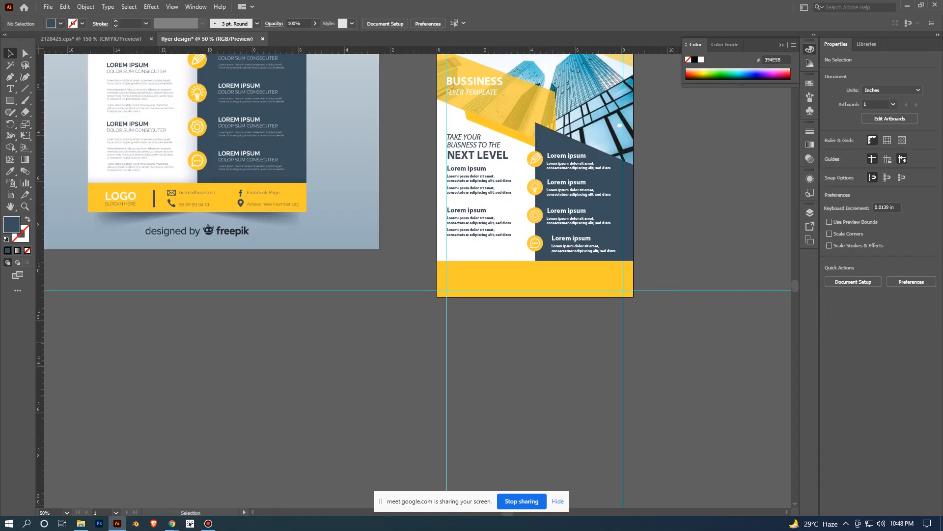
pyautogui.moveTo(373, 305); pyautogui.dragTo(437, 327)
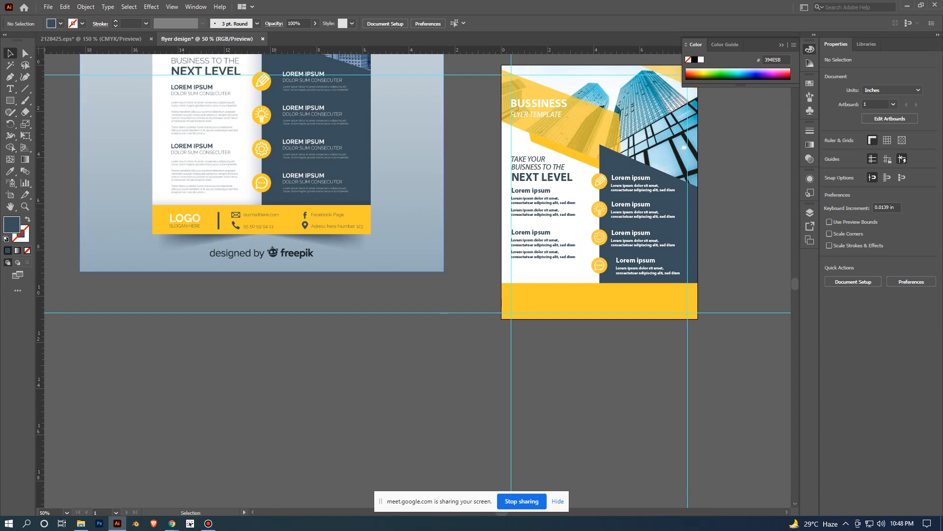
pyautogui.scroll(1, 169, 236)
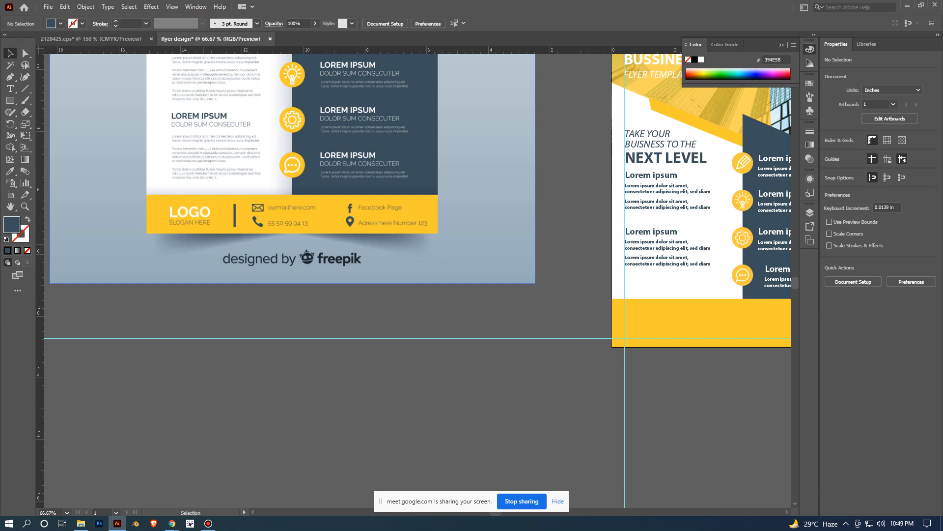
pyautogui.click(10, 89)
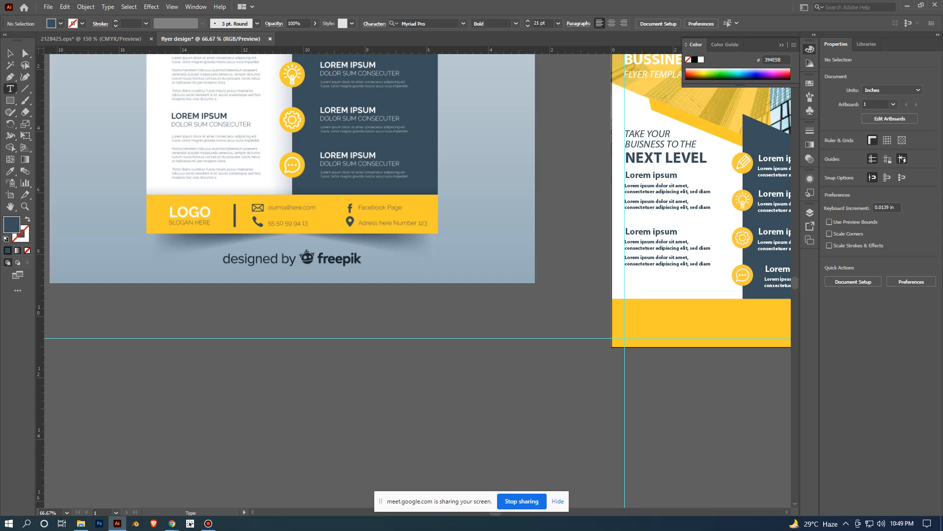
pyautogui.click(253, 392)
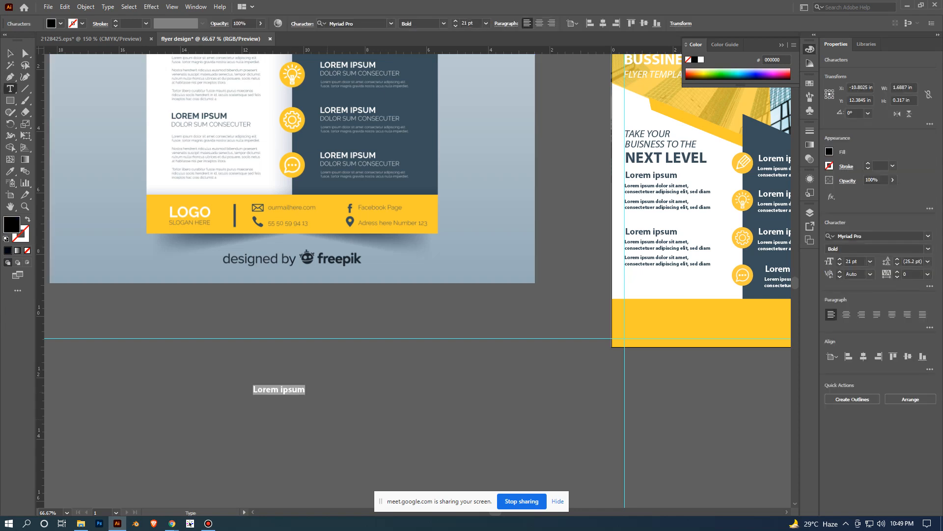
pyautogui.write('LOGO')
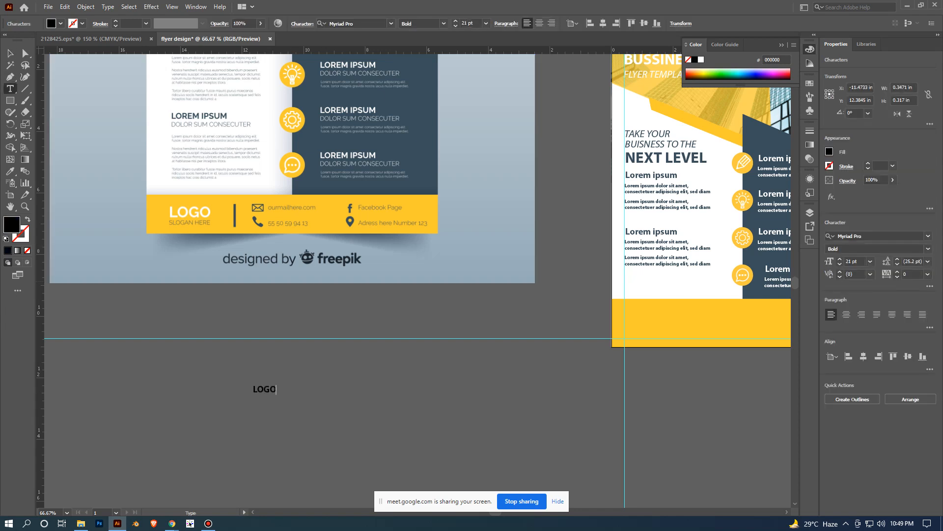
pyautogui.press('Escape')
pyautogui.hotkey('ctrl', 'shift', 'a')
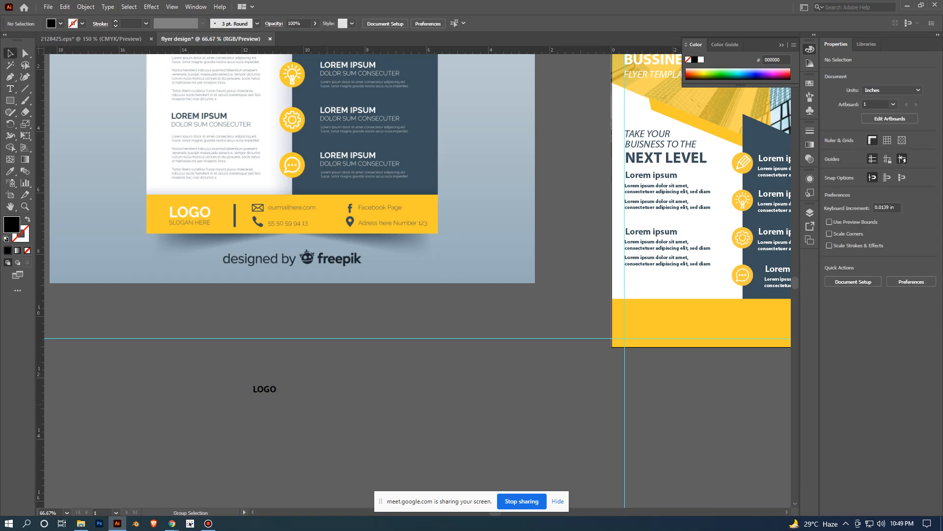
# - Duplicate the LOGO text just below the original and change the copy's wording to SLOGAN HERE
pyautogui.hotkey('ctrl', '1')
pyautogui.moveTo(234, 339); pyautogui.dragTo(274, 318)
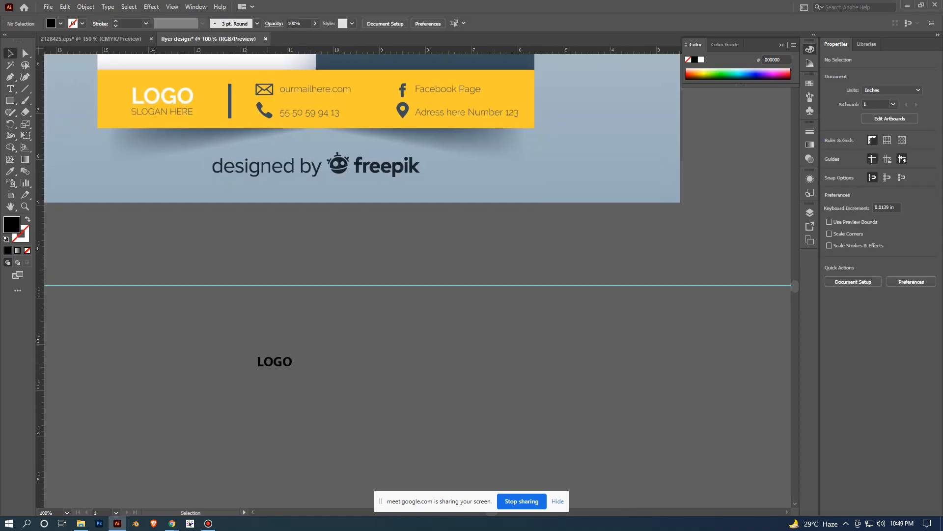
pyautogui.moveTo(291, 362); pyautogui.dragTo(297, 388)
pyautogui.scroll(1, 297, 388)
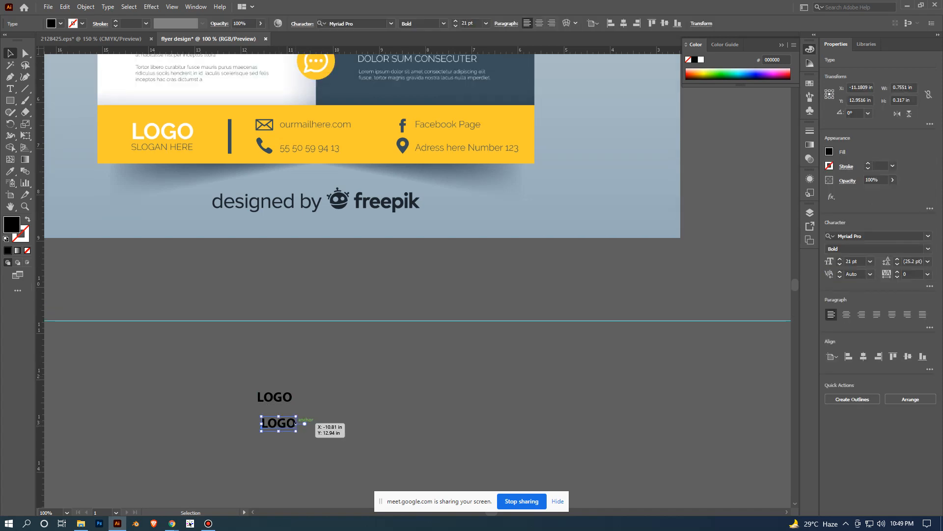
pyautogui.doubleClick(278, 423)
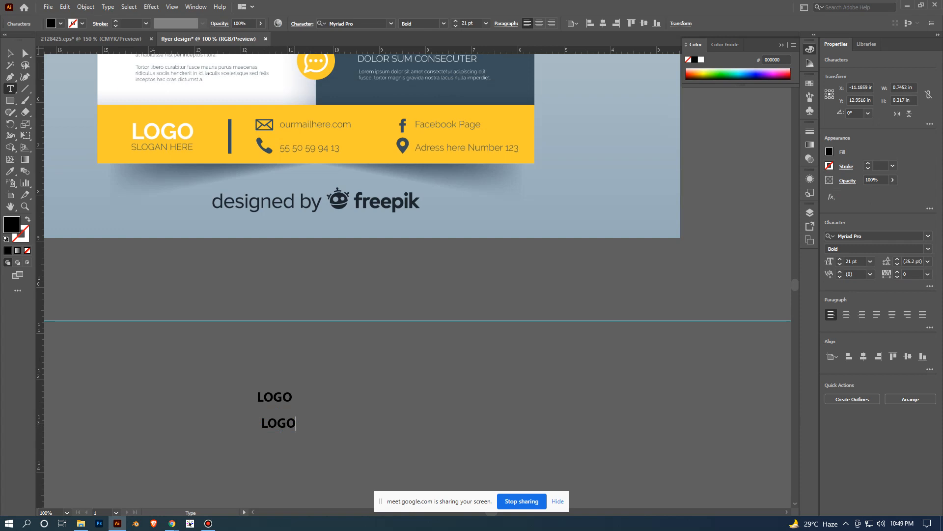
pyautogui.hotkey('shift', 'Left')
pyautogui.hotkey('shift', 'Left')
pyautogui.hotkey('shift', 'Left')
pyautogui.hotkey('shift', 'Left')
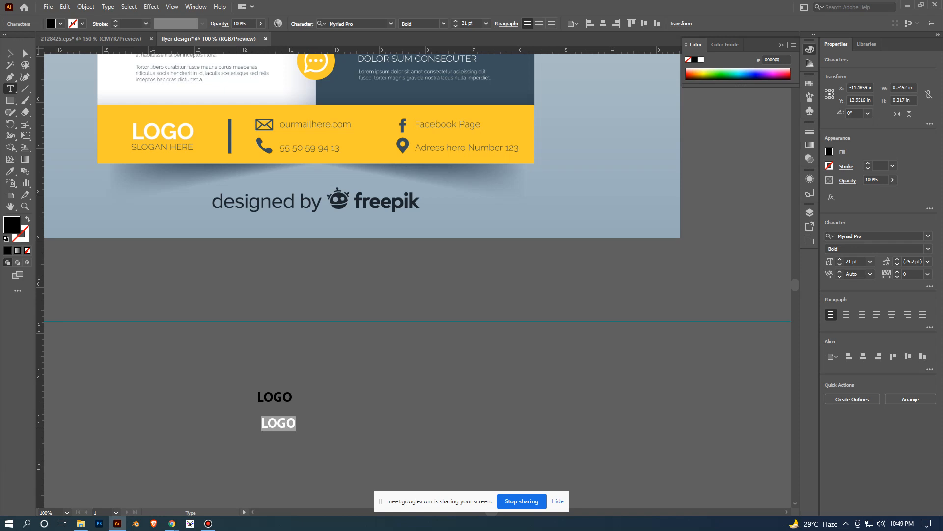
pyautogui.write('SLO')
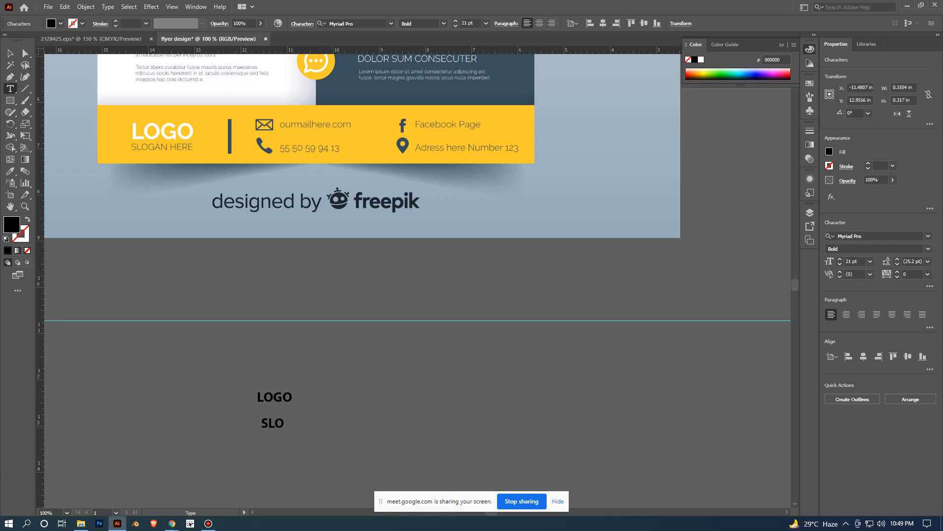
pyautogui.write('GAN HERE')
pyautogui.press('Escape')
# - Set the LOGO text's font size to 36 pt
pyautogui.click(287, 397)
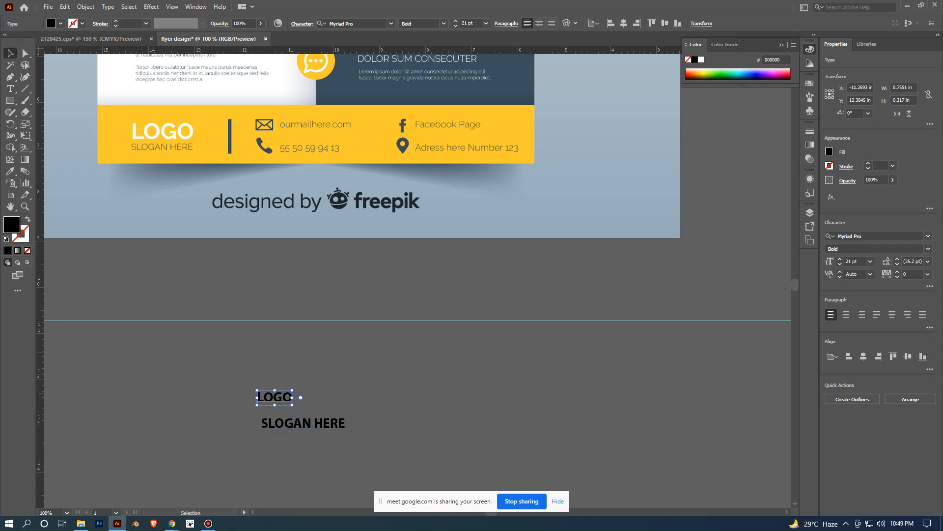
pyautogui.click(870, 261)
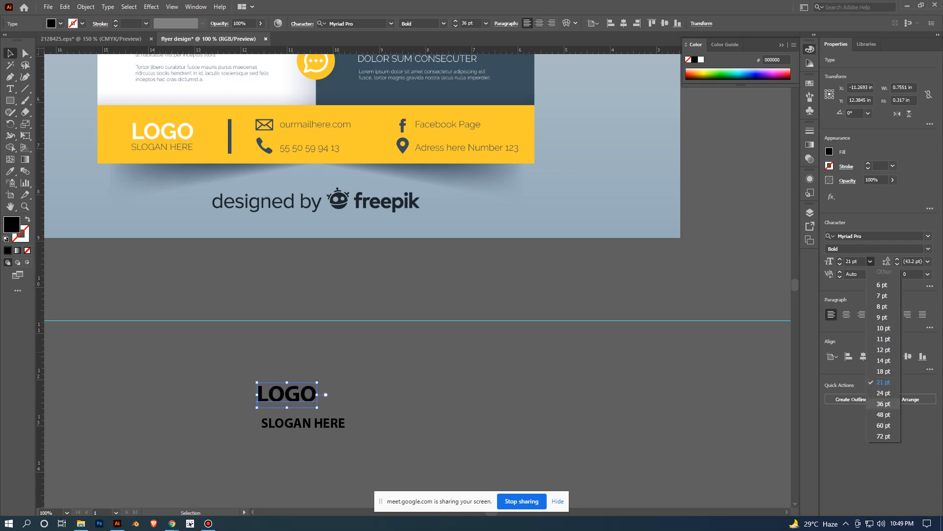
pyautogui.click(884, 403)
# - Move the SLOGAN HERE text closer beneath LOGO and set its font style to Italic
pyautogui.moveTo(340, 422); pyautogui.dragTo(334, 420)
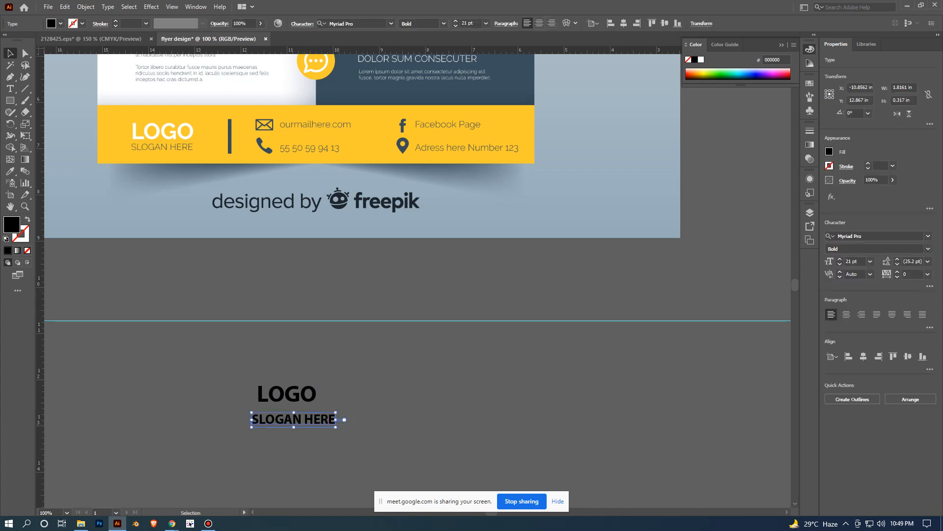
pyautogui.click(928, 249)
pyautogui.click(884, 314)
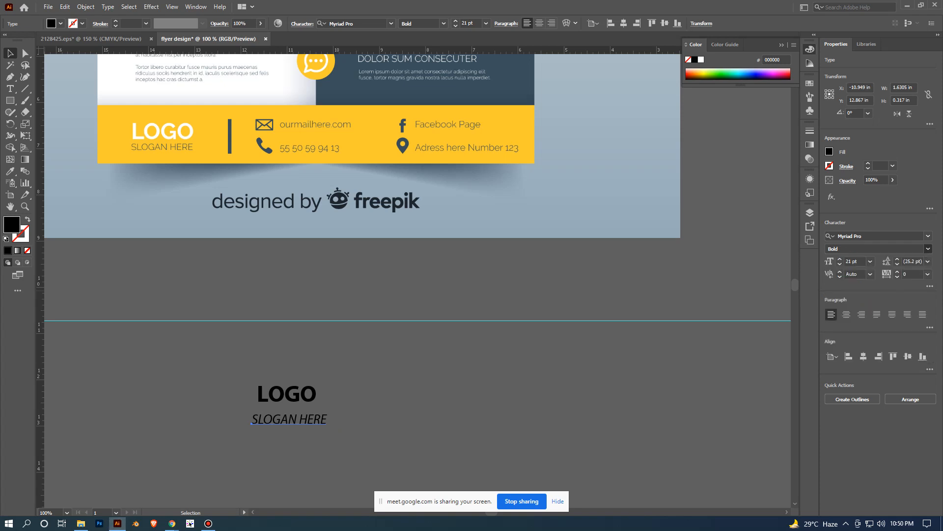
pyautogui.click(372, 391)
# - Set the SLOGAN HERE text's size to 18 pt, centre it by eye under LOGO, and deselect
pyautogui.click(305, 424)
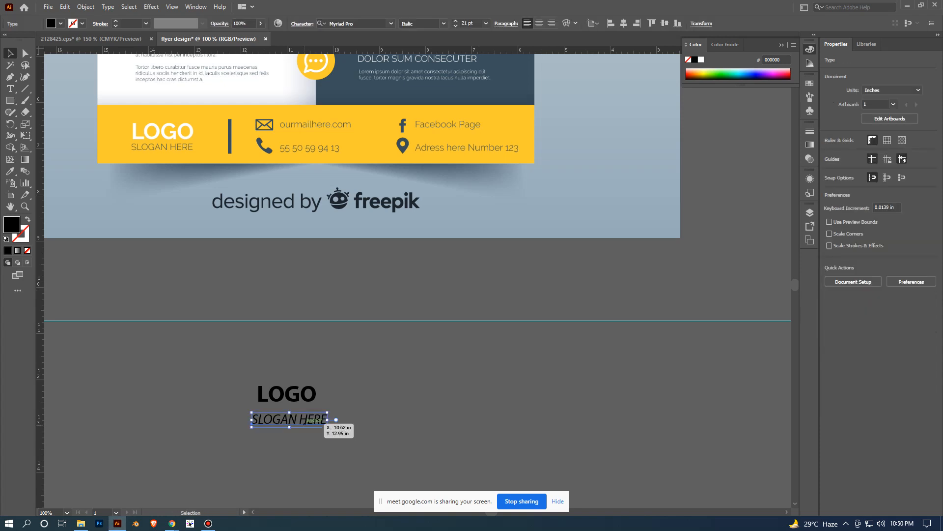
pyautogui.click(870, 261)
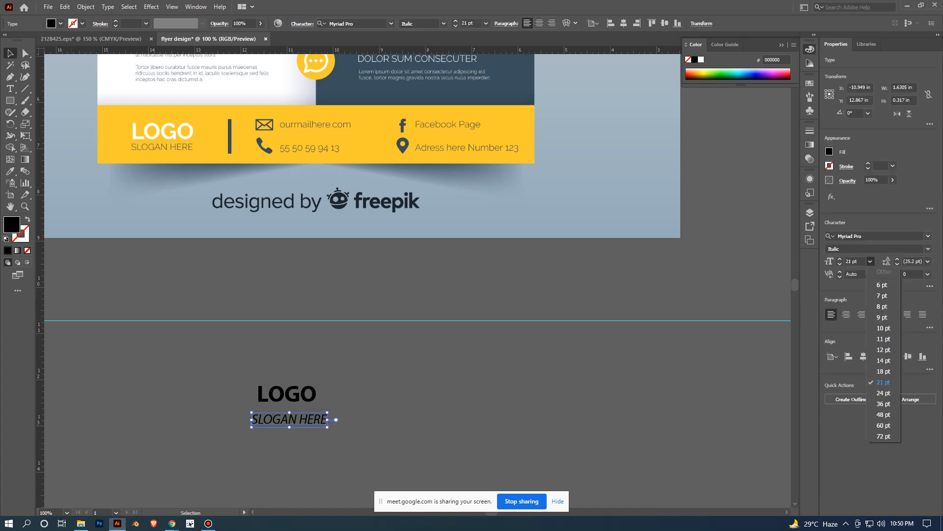
pyautogui.click(885, 371)
pyautogui.click(372, 411)
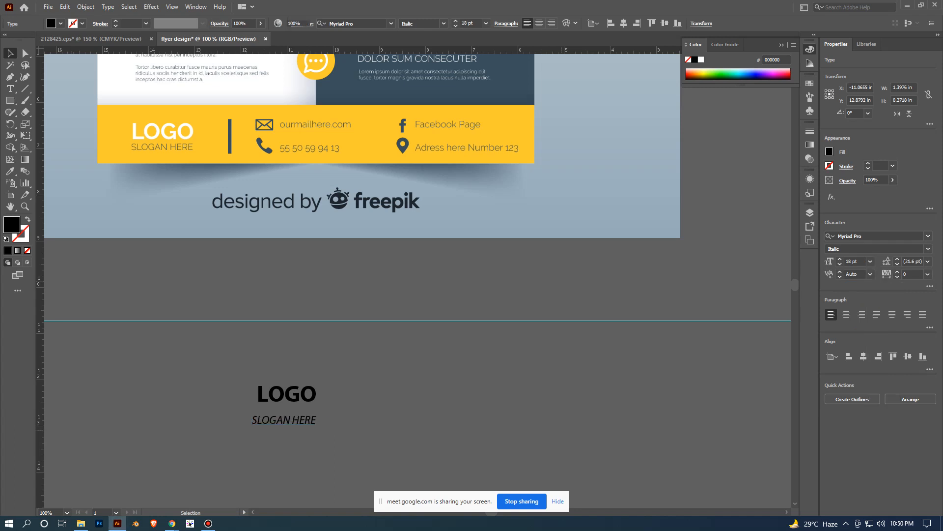
pyautogui.moveTo(371, 411)
pyautogui.mouseDown()
pyautogui.moveTo(438, 396)
pyautogui.moveTo(377, 401)
pyautogui.mouseUp()
pyautogui.moveTo(317, 404); pyautogui.dragTo(321, 403)
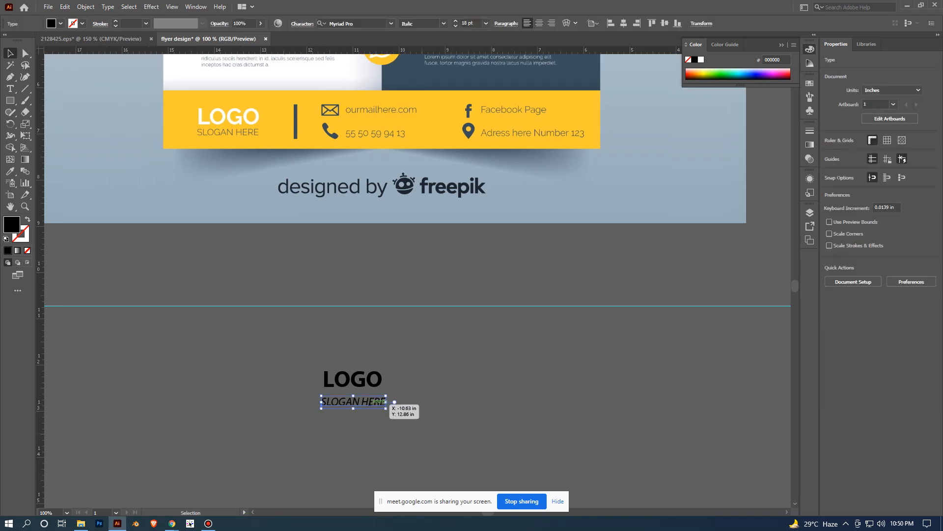
pyautogui.click(413, 426)
# - Move the LOGO and SLOGAN HERE texts together onto the left part of the flyer's yellow footer and deselect
pyautogui.moveTo(414, 426); pyautogui.dragTo(339, 374)
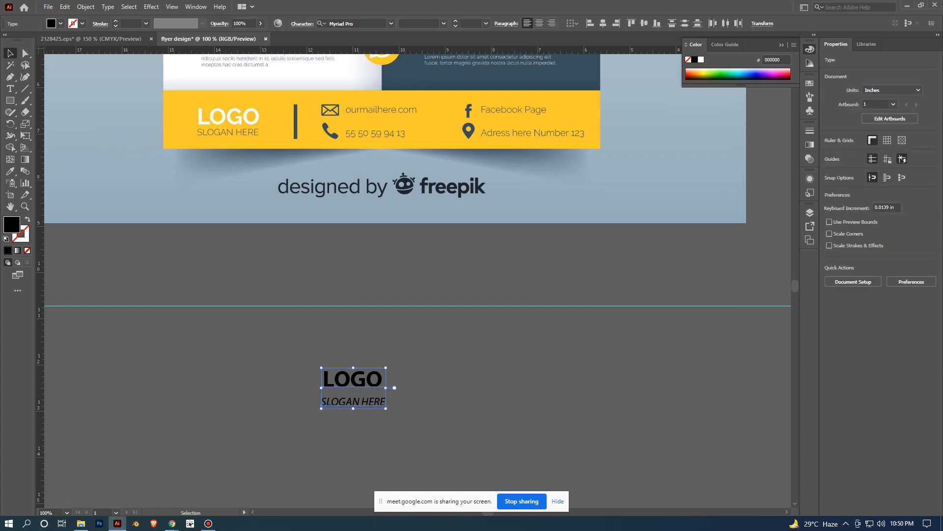
pyautogui.scroll(-1, 517, 435)
pyautogui.moveTo(517, 435); pyautogui.dragTo(321, 423)
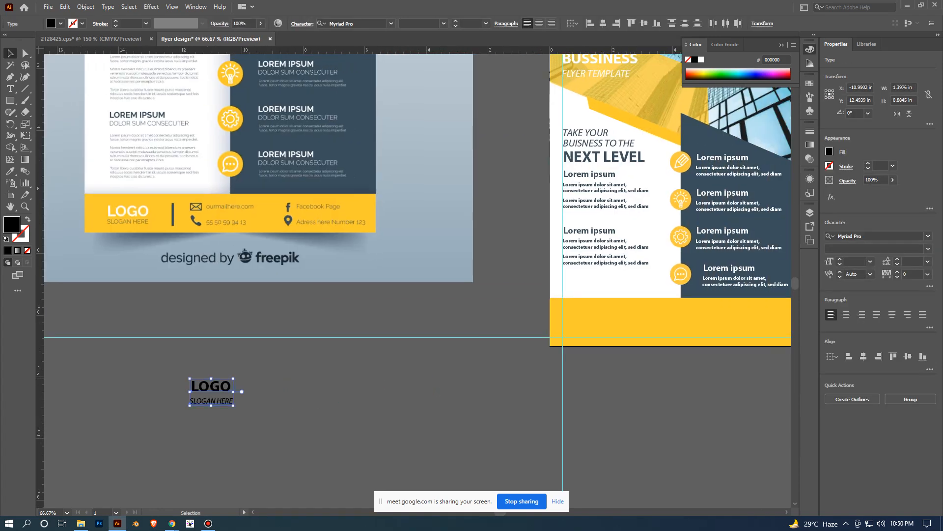
pyautogui.moveTo(232, 391); pyautogui.dragTo(605, 324)
pyautogui.click(634, 399)
pyautogui.scroll(2, 634, 399)
pyautogui.moveTo(634, 399); pyautogui.dragTo(593, 462)
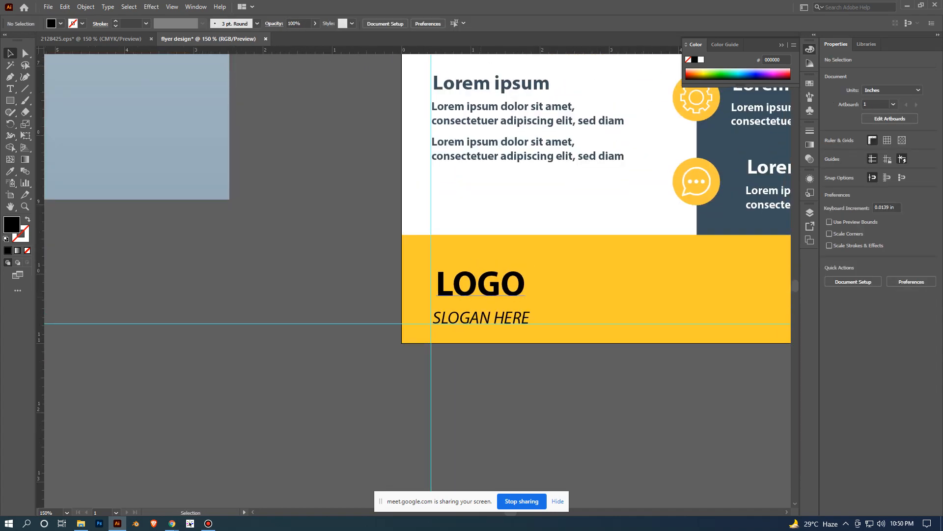
# - Shift the LOGO and SLOGAN HERE texts about 0.03 in left to the flyer's left margin guide, and deselect
pyautogui.click(485, 288)
pyautogui.keyDown('shift'); pyautogui.click(488, 317); pyautogui.keyUp('shift')
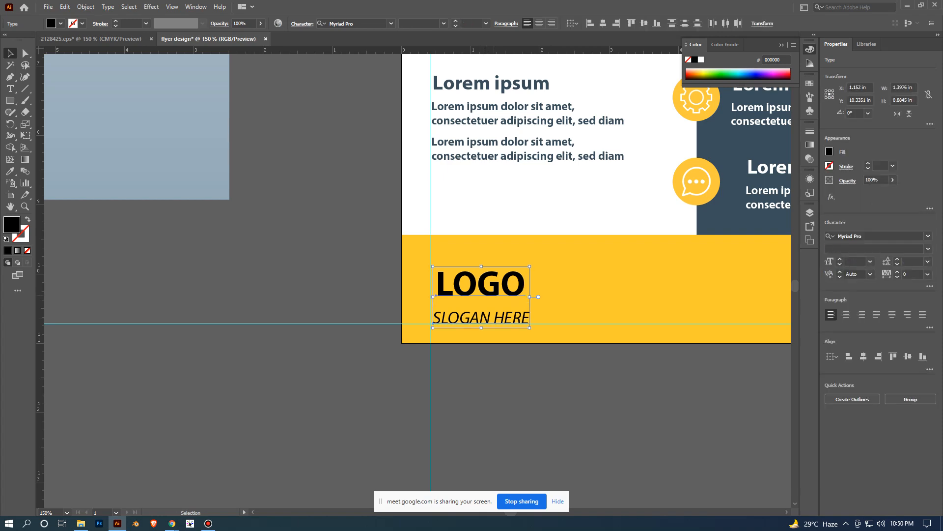
pyautogui.moveTo(507, 290); pyautogui.dragTo(506, 290)
pyautogui.click(527, 370)
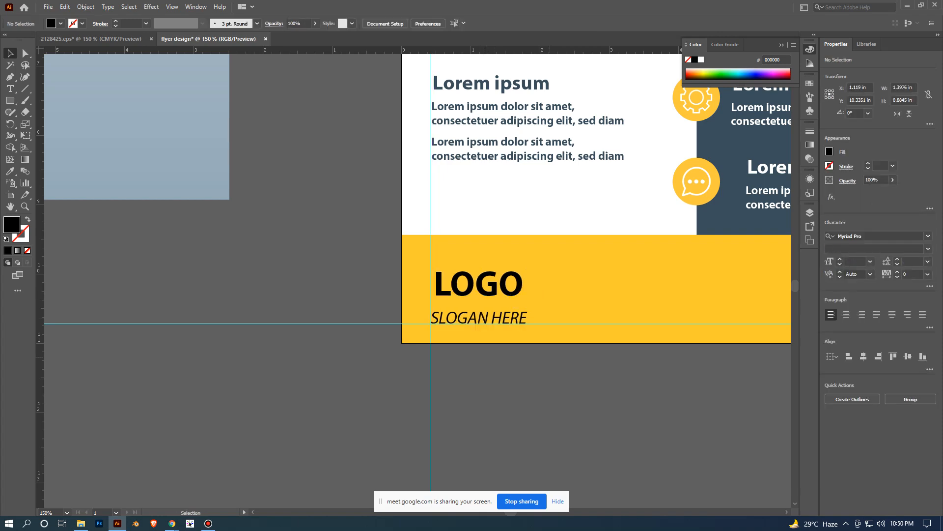
# - Recolour the footer's LOGO text white by sampling the flyer's white background shape with the Eyedropper, and deselect
pyautogui.scroll(-5, 504, 294)
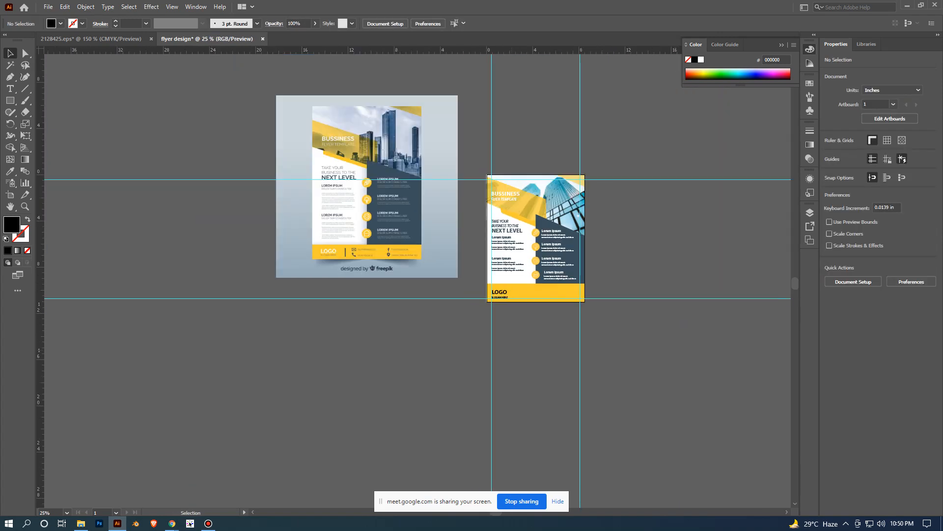
pyautogui.scroll(2, 510, 349)
pyautogui.moveTo(527, 306); pyautogui.dragTo(504, 381)
pyautogui.scroll(1, 504, 381)
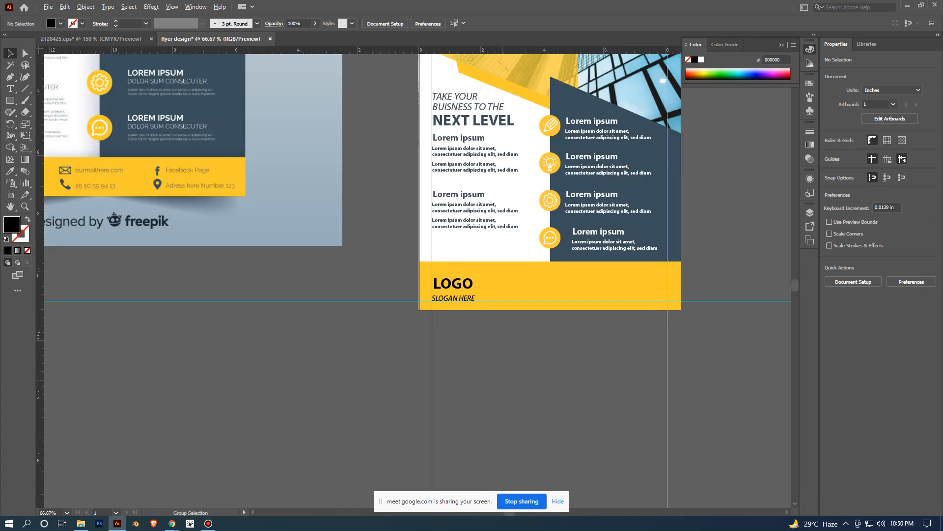
pyautogui.scroll(-1, 465, 289)
pyautogui.click(466, 283)
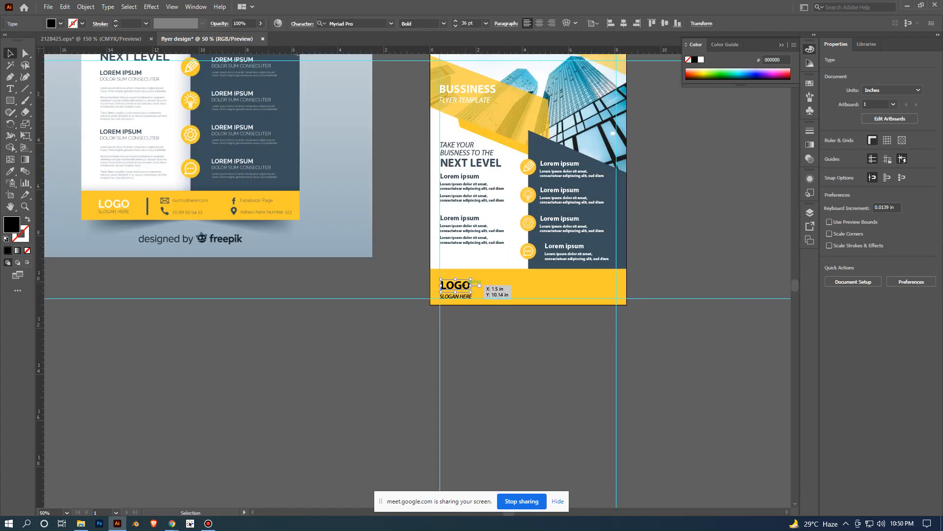
pyautogui.press('i')
pyautogui.click(483, 256)
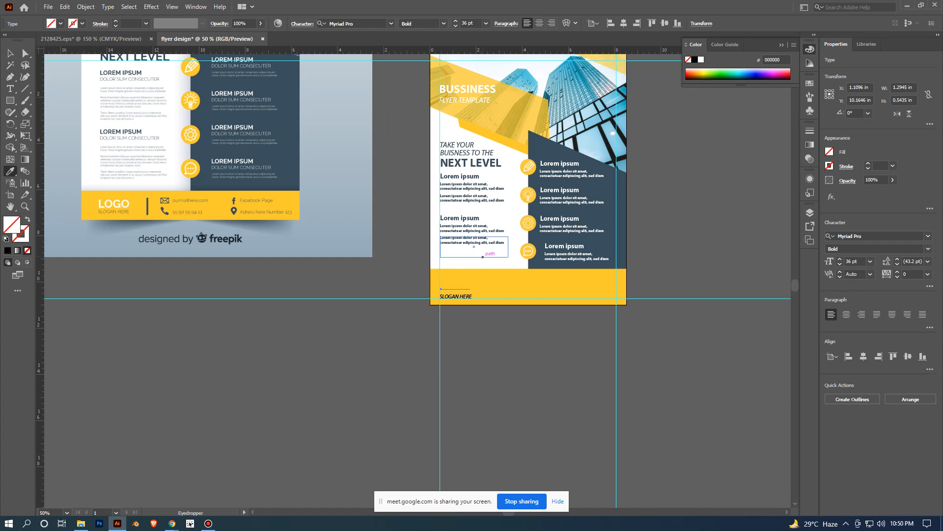
pyautogui.hotkey('ctrl', 'z')
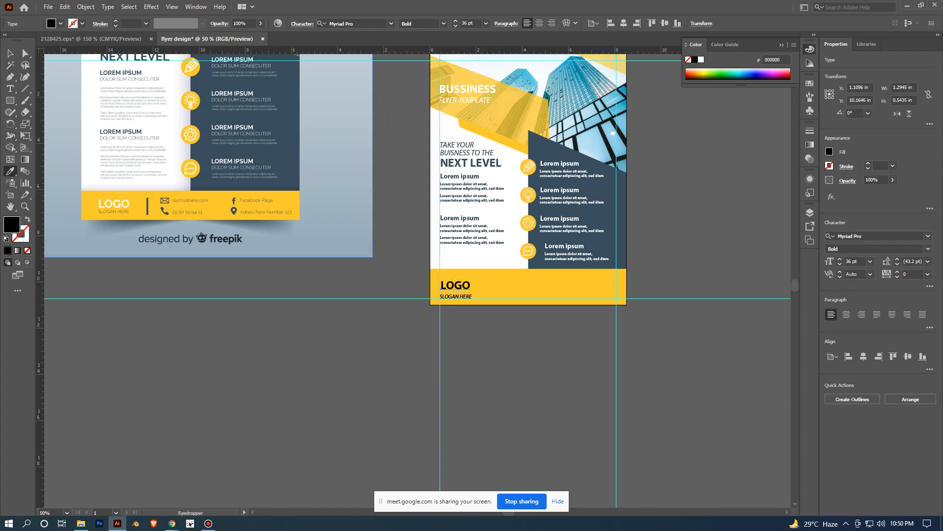
pyautogui.click(508, 154)
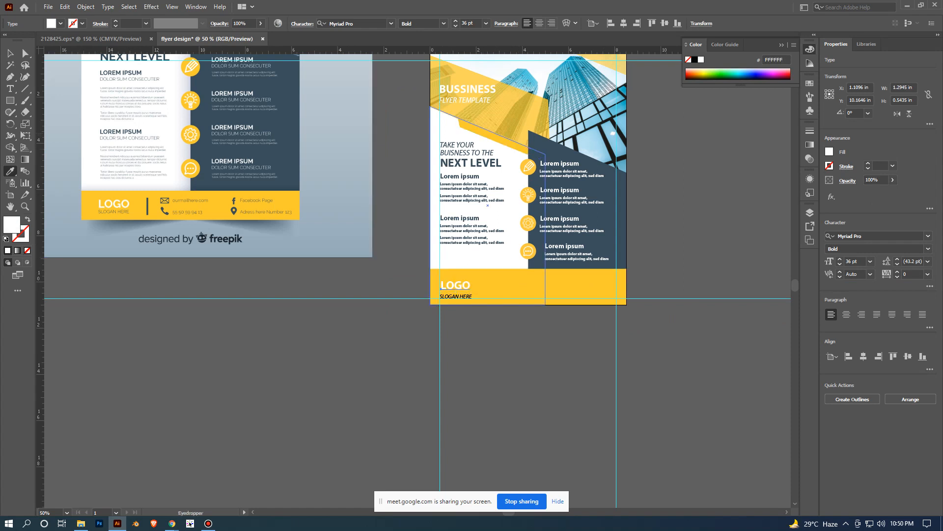
pyautogui.press('v')
pyautogui.click(428, 366)
# - Nudge the footer's SLOGAN HERE text two increments up, closer to LOGO
pyautogui.scroll(1, 428, 366)
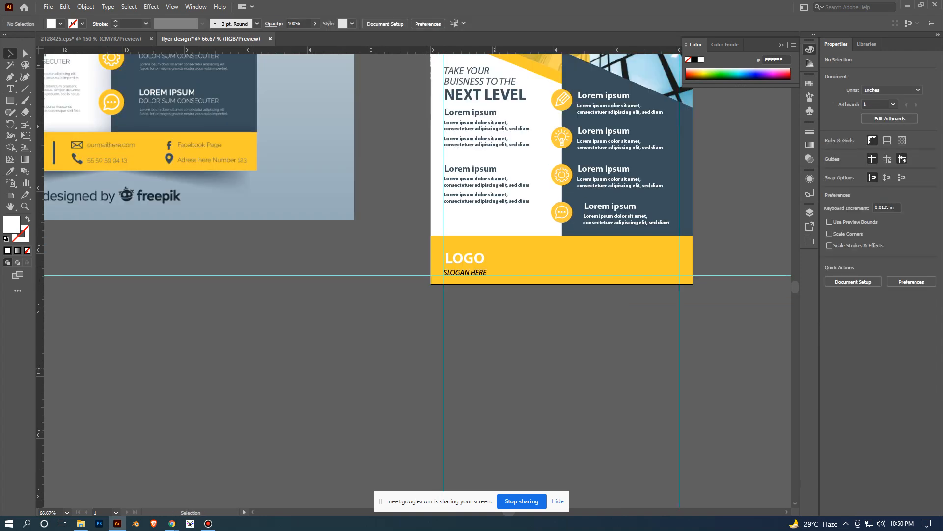
pyautogui.click(479, 272)
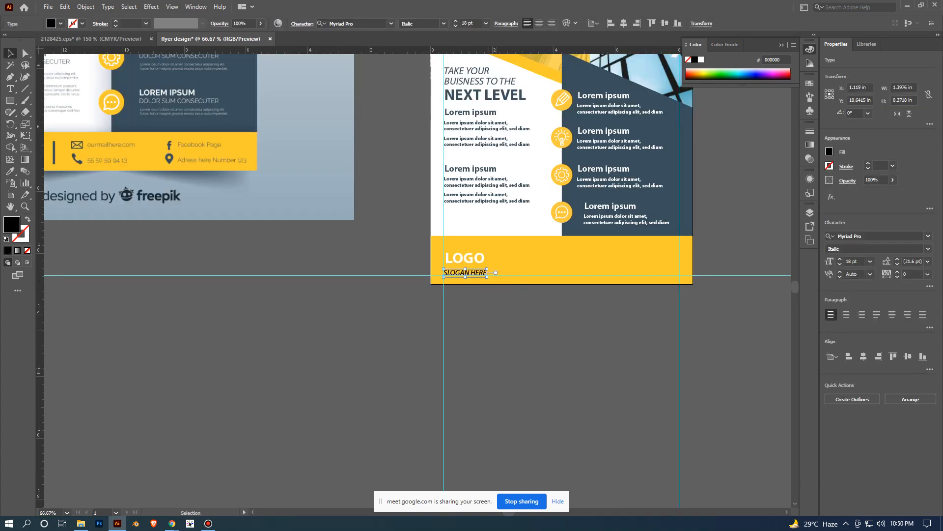
pyautogui.press('Up')
pyautogui.press('Up')
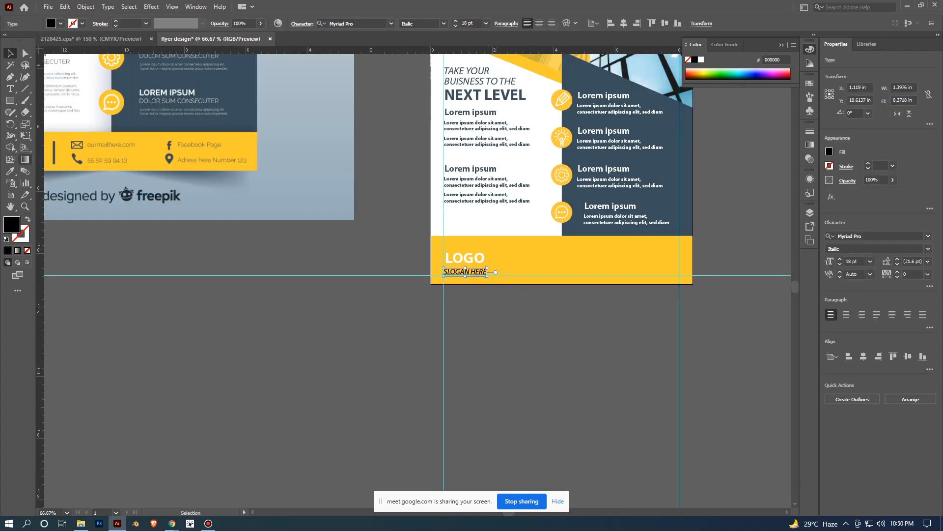
# - Recolour the footer's SLOGAN HERE text dark blue-grey by sampling the flyer's dark panel with the Eyedropper, and deselect
pyautogui.click(10, 170)
pyautogui.click(619, 194)
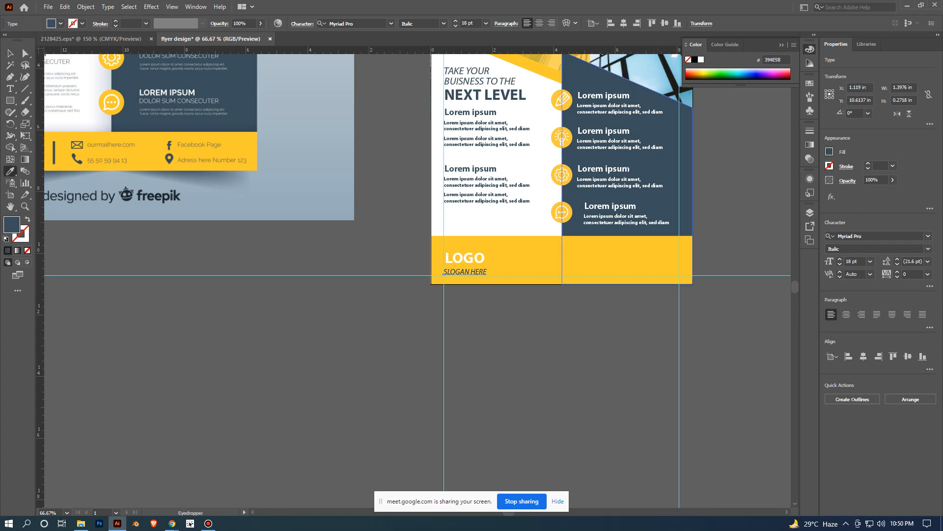
pyautogui.click(11, 53)
pyautogui.click(273, 302)
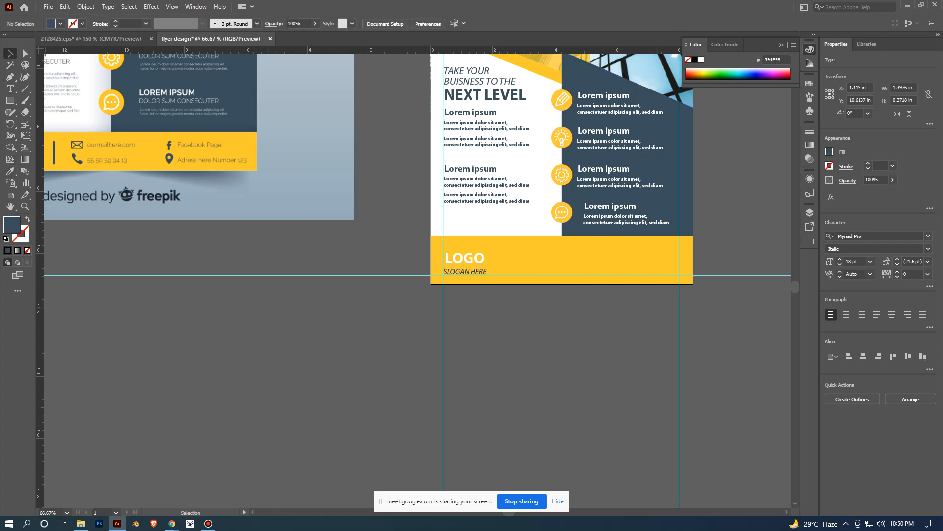
# - Draw a vertical divider line about 0.86 in tall beside the LOGO and SLOGAN HERE texts in the flyer's yellow footer
pyautogui.scroll(-2, 272, 302)
pyautogui.moveTo(273, 302); pyautogui.dragTo(339, 300)
pyautogui.scroll(1, 379, 361)
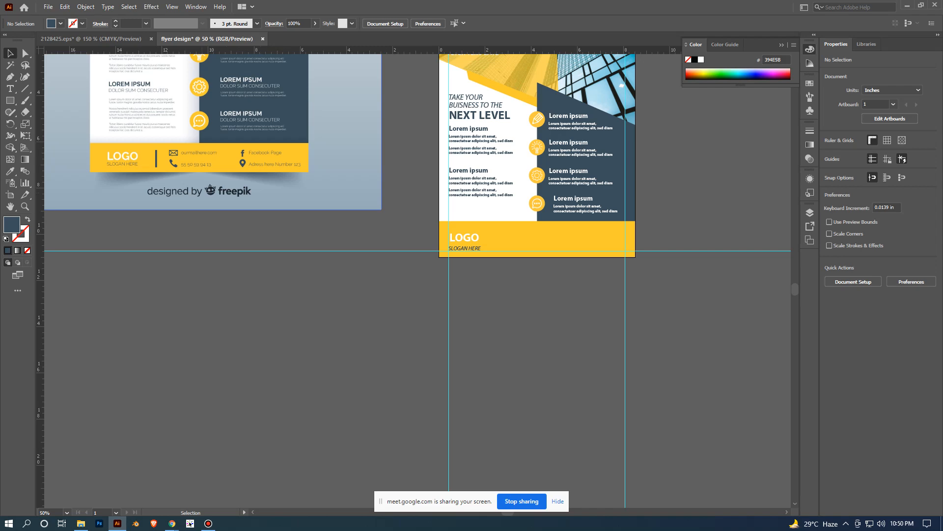
pyautogui.scroll(2, 159, 157)
pyautogui.moveTo(159, 158); pyautogui.dragTo(289, 189)
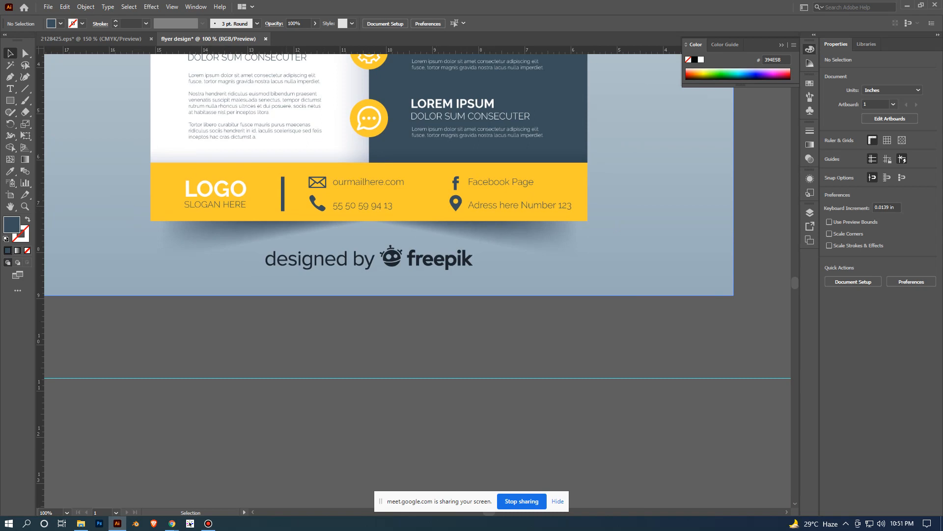
pyautogui.hotkey('ctrl', '-')
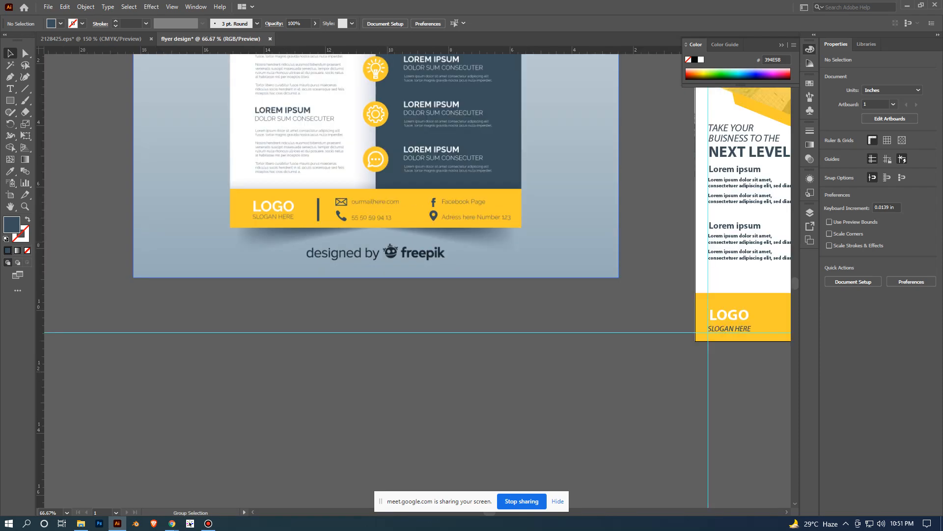
pyautogui.moveTo(516, 280); pyautogui.dragTo(331, 280)
pyautogui.hotkey('ctrl', '-')
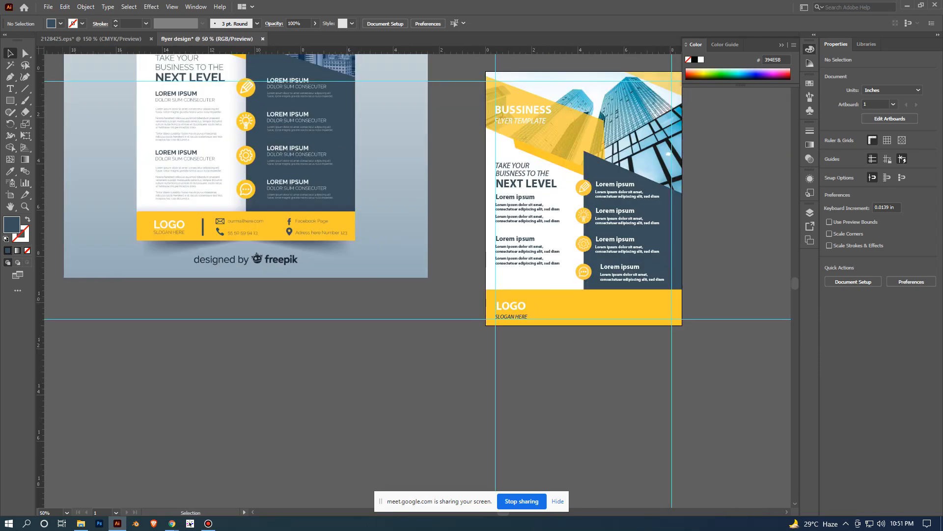
pyautogui.click(24, 89)
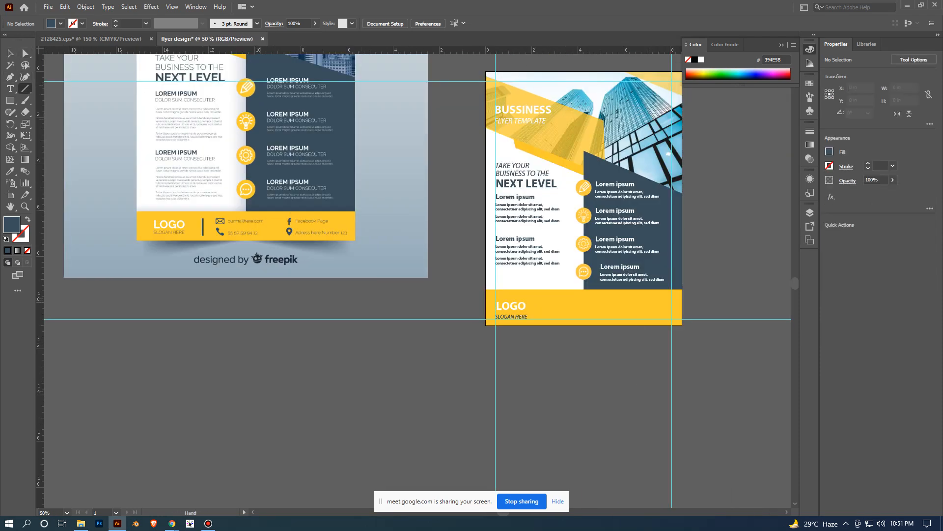
pyautogui.moveTo(555, 362); pyautogui.dragTo(435, 362)
pyautogui.scroll(1, 434, 361)
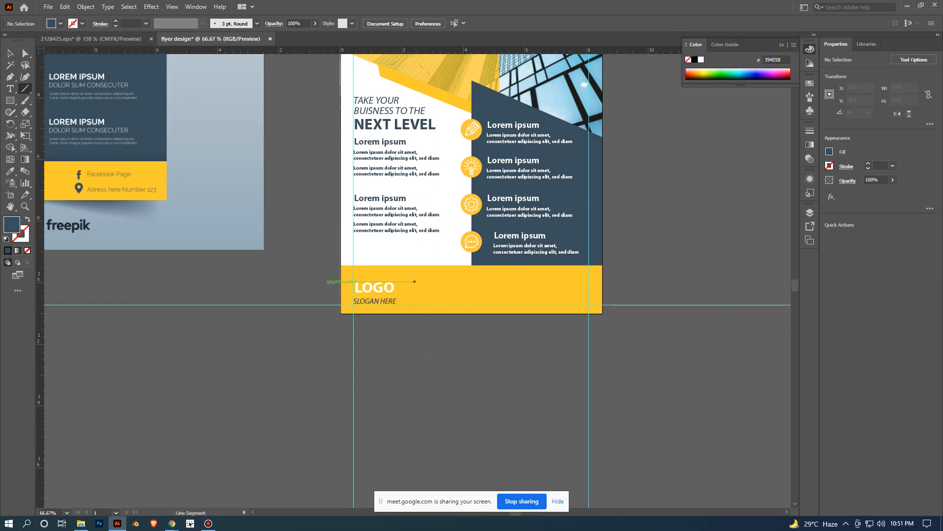
pyautogui.moveTo(418, 278); pyautogui.dragTo(418, 304)
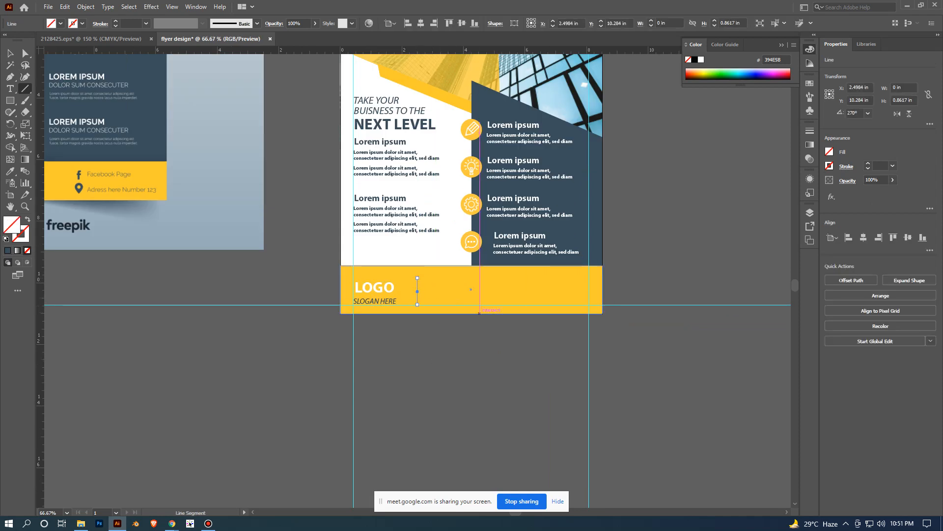
# - Give the footer's divider line a black 5 pt stroke and deselect it
pyautogui.click(82, 23)
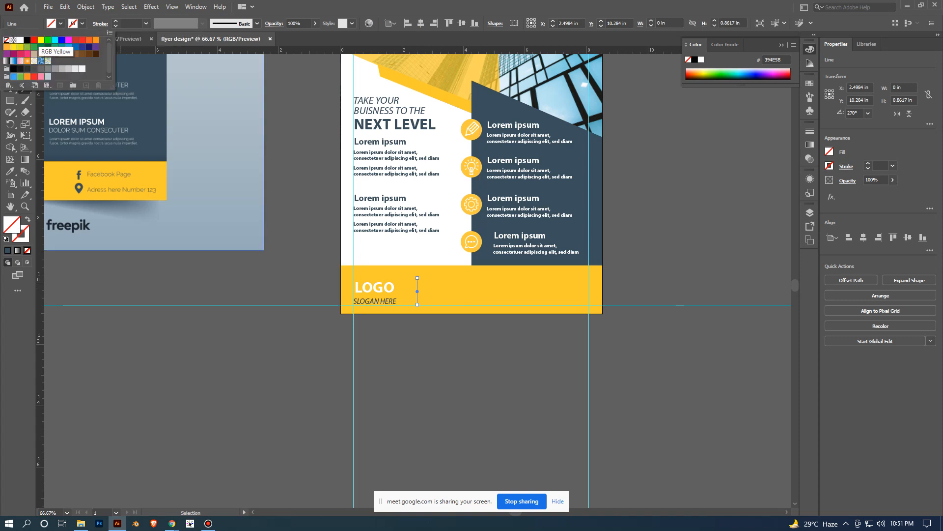
pyautogui.click(28, 41)
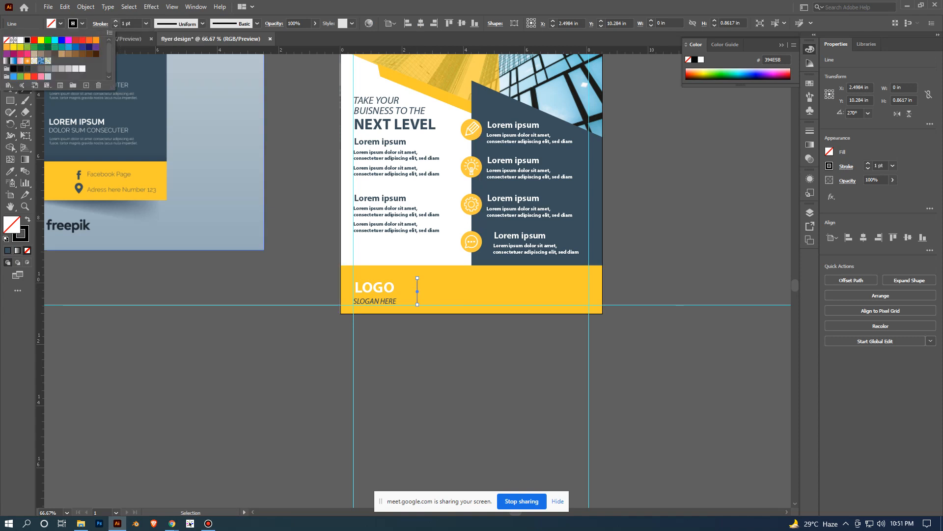
pyautogui.press('Escape')
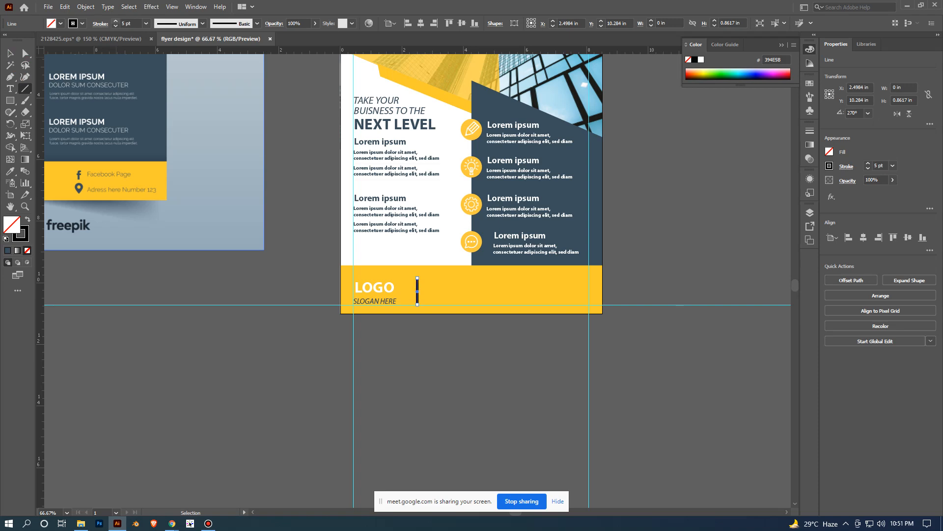
pyautogui.press('v')
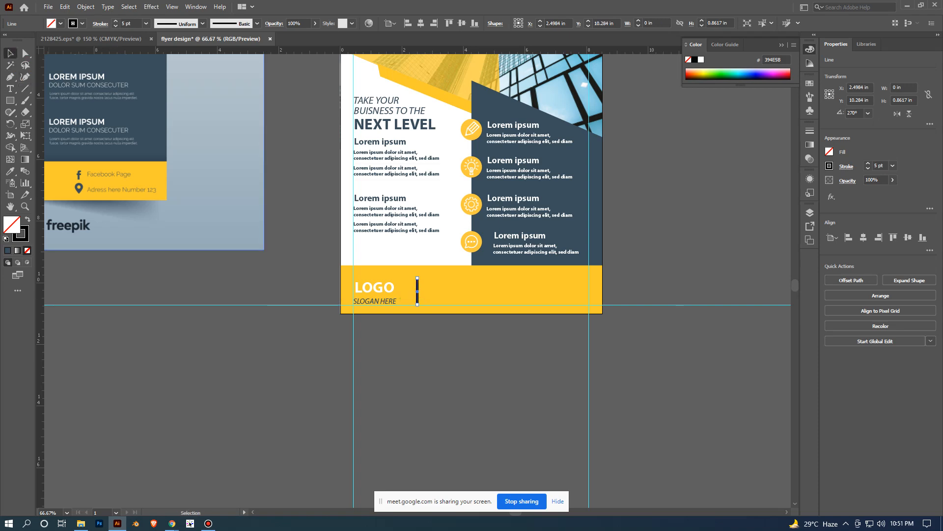
pyautogui.click(485, 368)
# - Change the footer divider line's stroke colour to a dark blue swatch
pyautogui.scroll(-2, 484, 368)
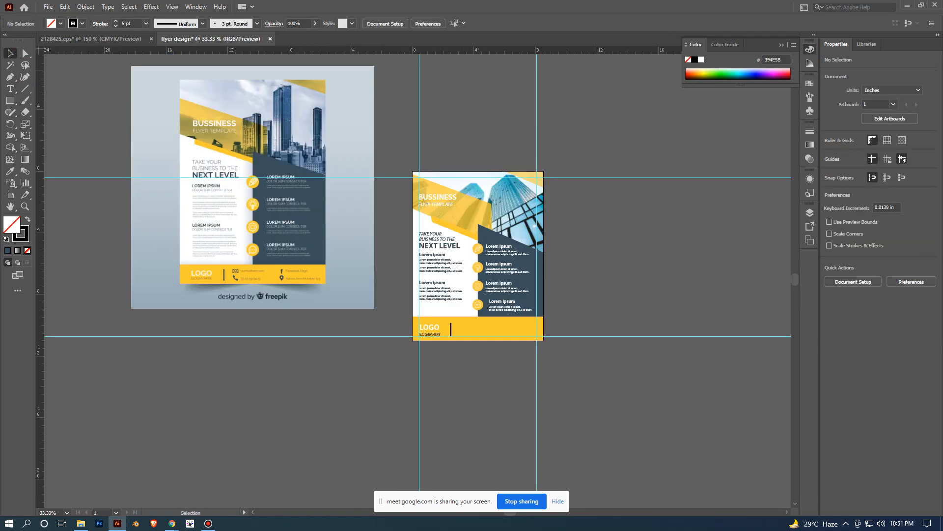
pyautogui.scroll(2, 271, 346)
pyautogui.moveTo(271, 347); pyautogui.dragTo(160, 367)
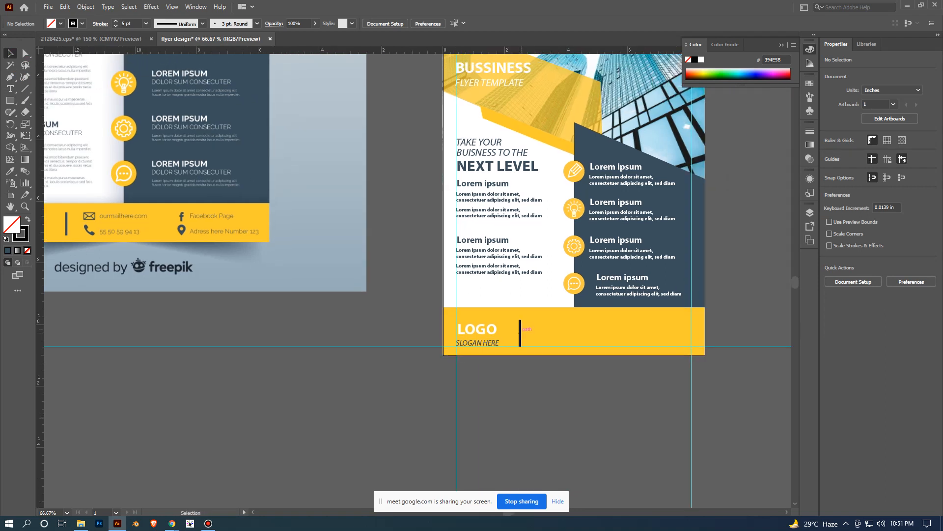
pyautogui.click(519, 332)
pyautogui.click(82, 23)
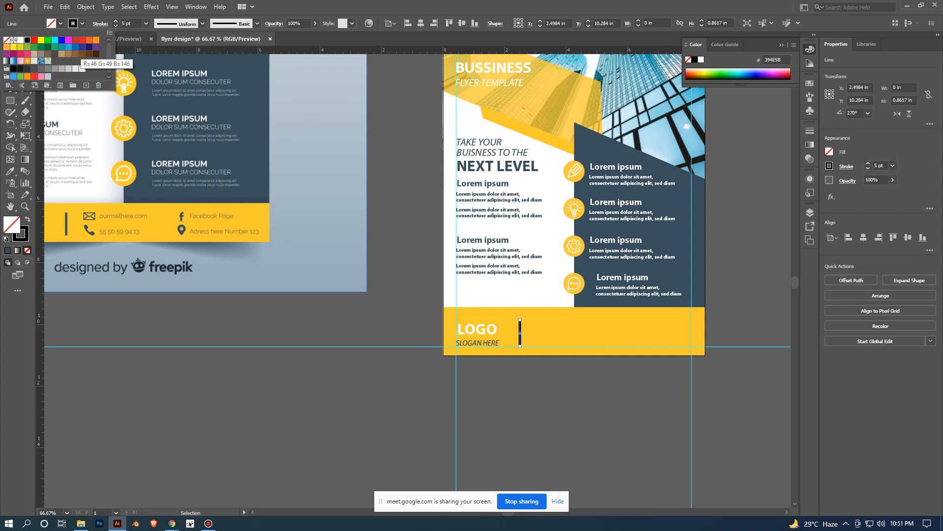
pyautogui.click(89, 46)
pyautogui.click(570, 389)
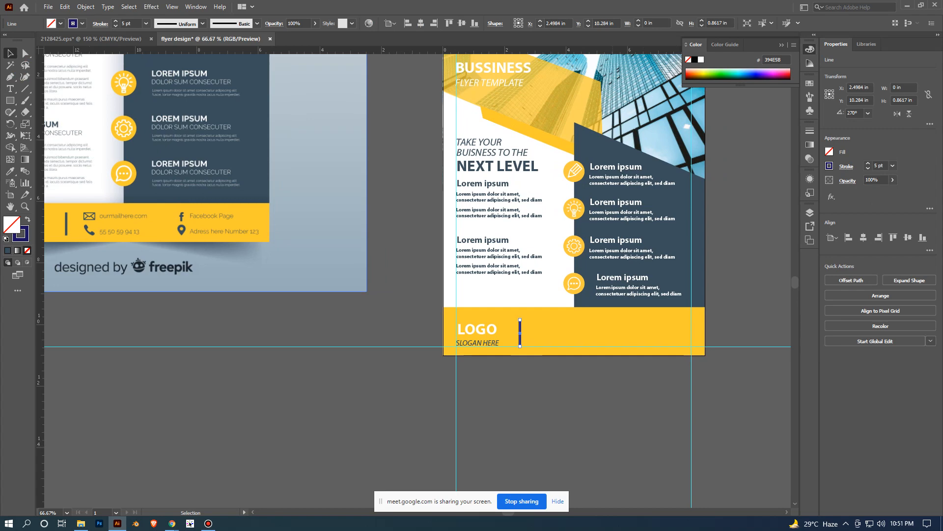
pyautogui.click(574, 400)
# - Expand the footer's divider line into a filled shape with both Fill and Stroke included, and deselect
pyautogui.scroll(2, 613, 445)
pyautogui.click(404, 193)
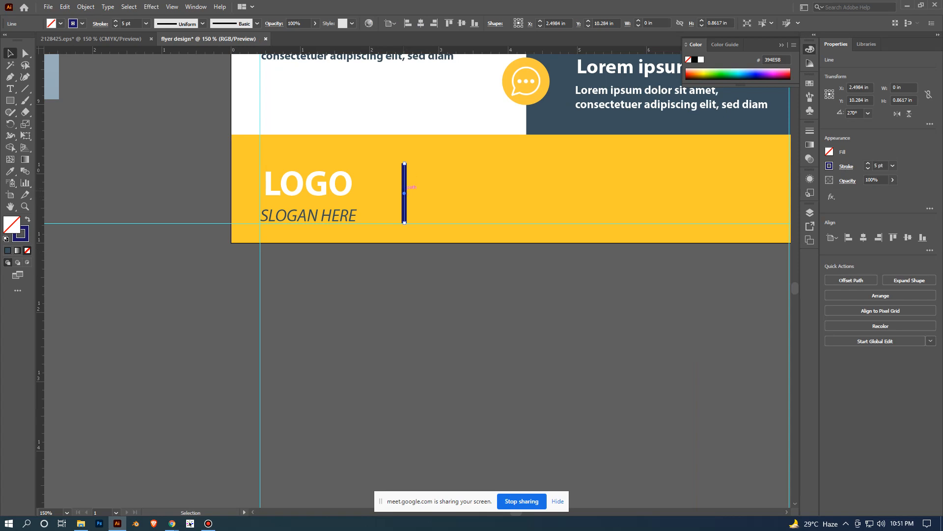
pyautogui.scroll(-2, 405, 193)
pyautogui.moveTo(404, 192); pyautogui.dragTo(472, 265)
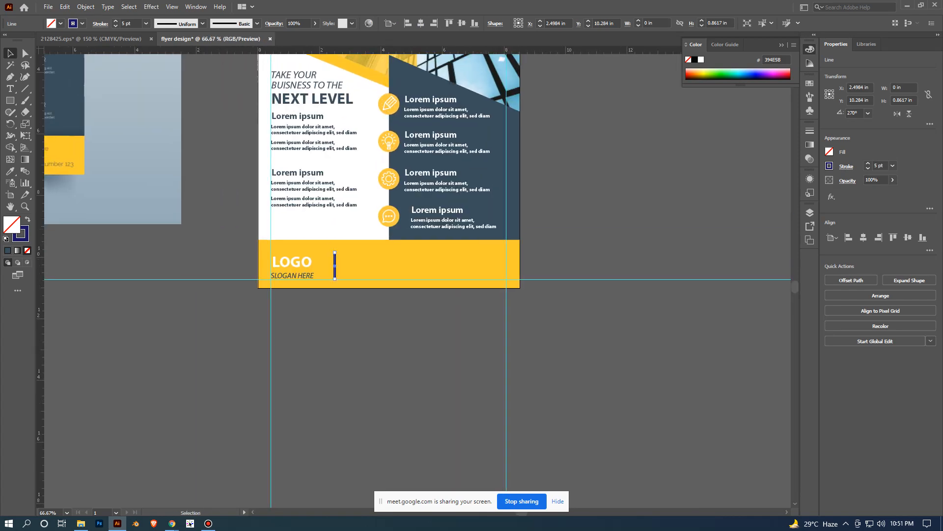
pyautogui.scroll(-1, 203, 227)
pyautogui.scroll(1, 206, 241)
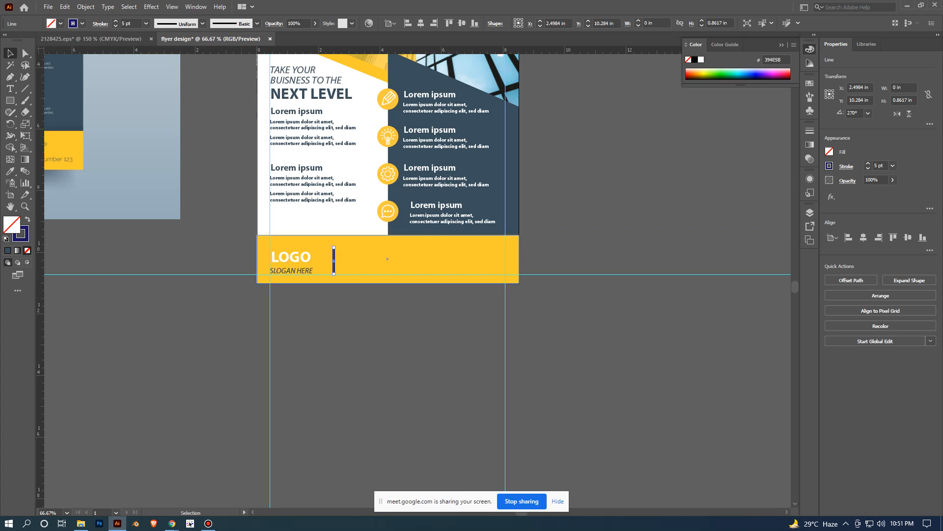
pyautogui.scroll(1, 315, 297)
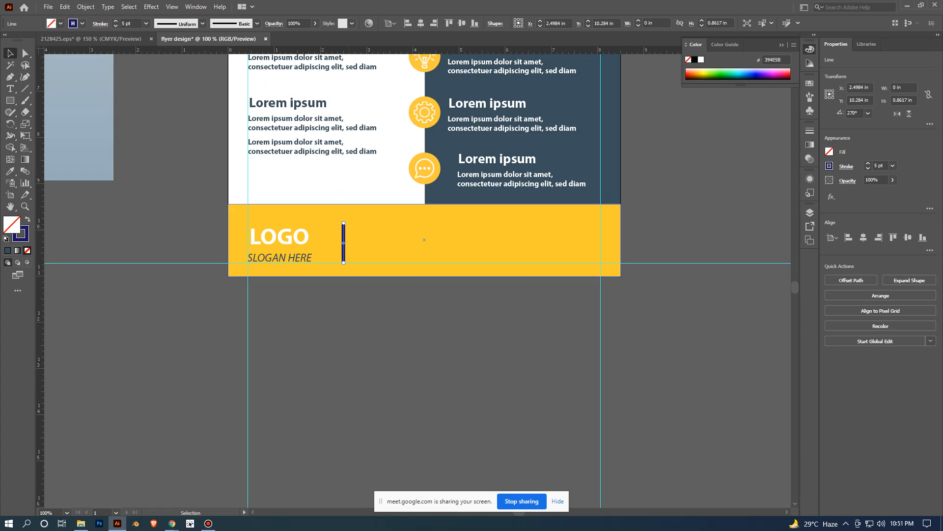
pyautogui.click(85, 6)
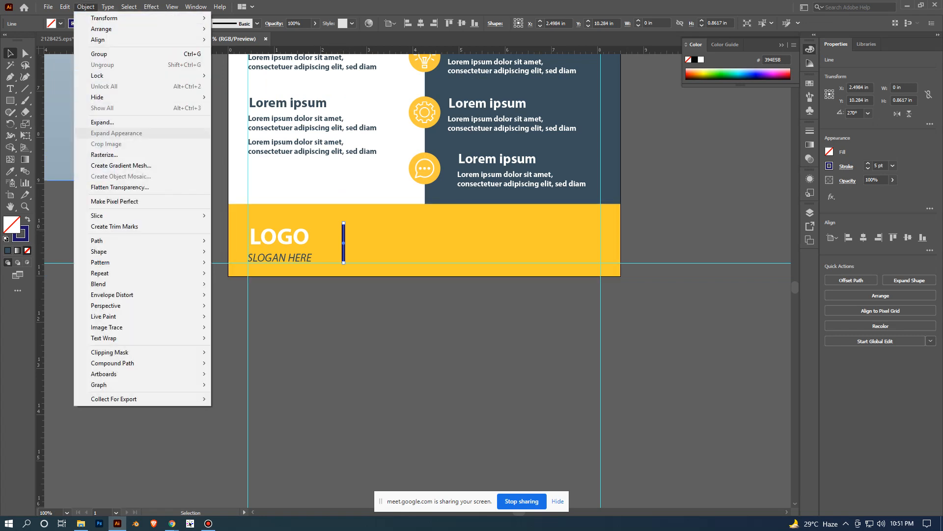
pyautogui.click(102, 122)
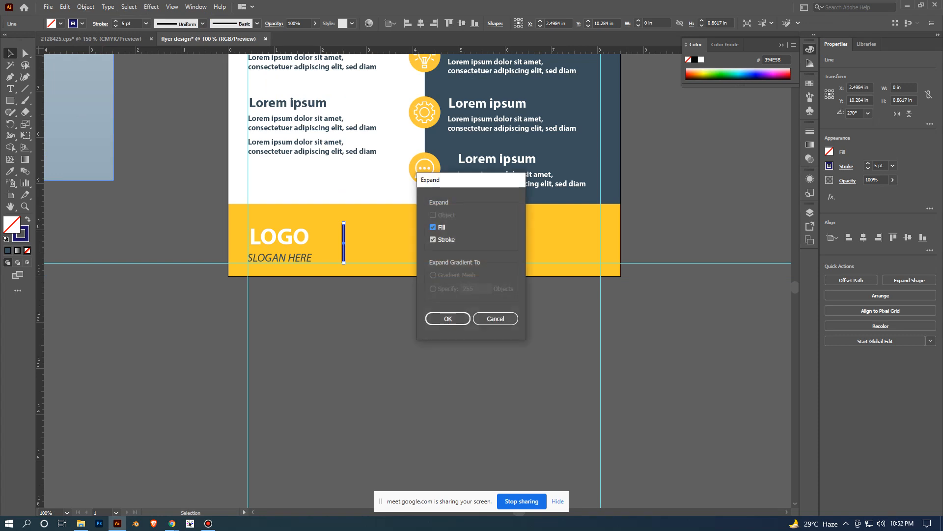
pyautogui.click(448, 318)
pyautogui.click(446, 321)
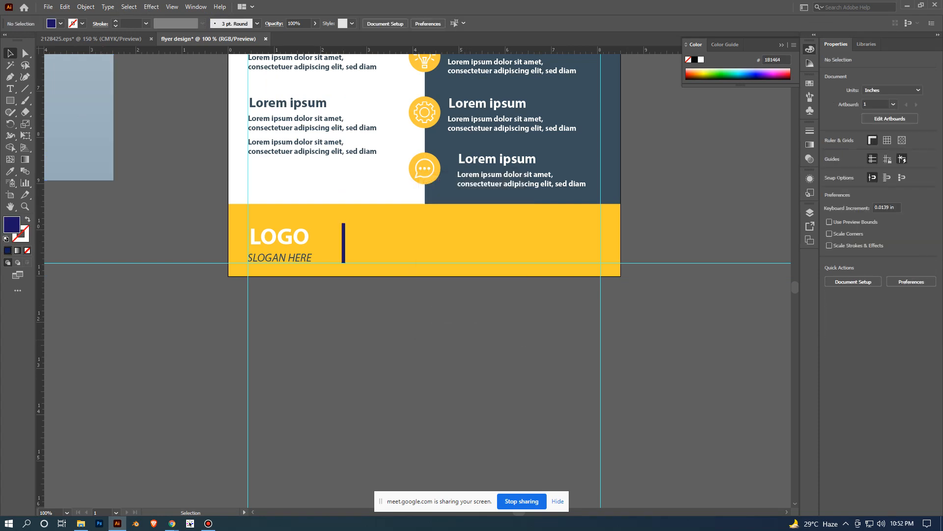
# - Recolour the expanded footer divider dark blue-grey by sampling the flyer's dark panel with the Eyedropper, and deselect
pyautogui.scroll(1, 413, 339)
pyautogui.moveTo(413, 339); pyautogui.dragTo(479, 478)
pyautogui.click(374, 340)
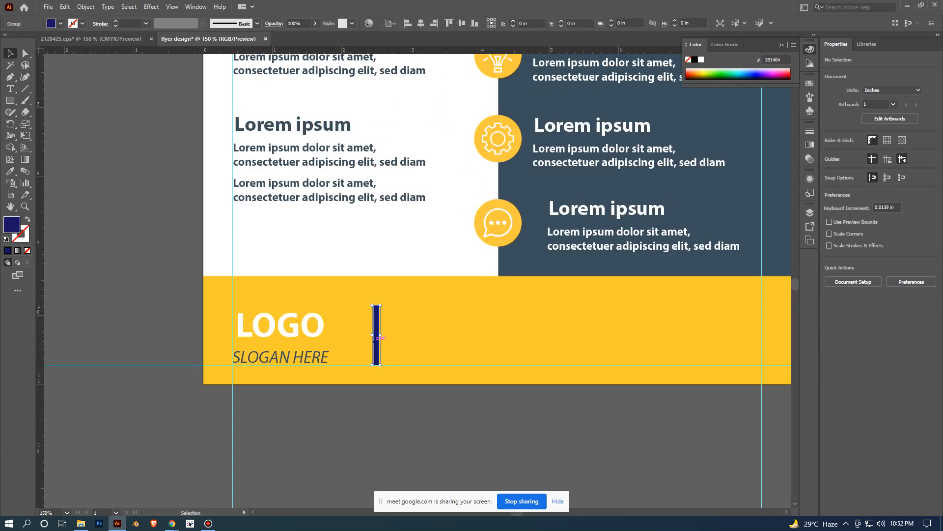
pyautogui.press('i')
pyautogui.click(533, 261)
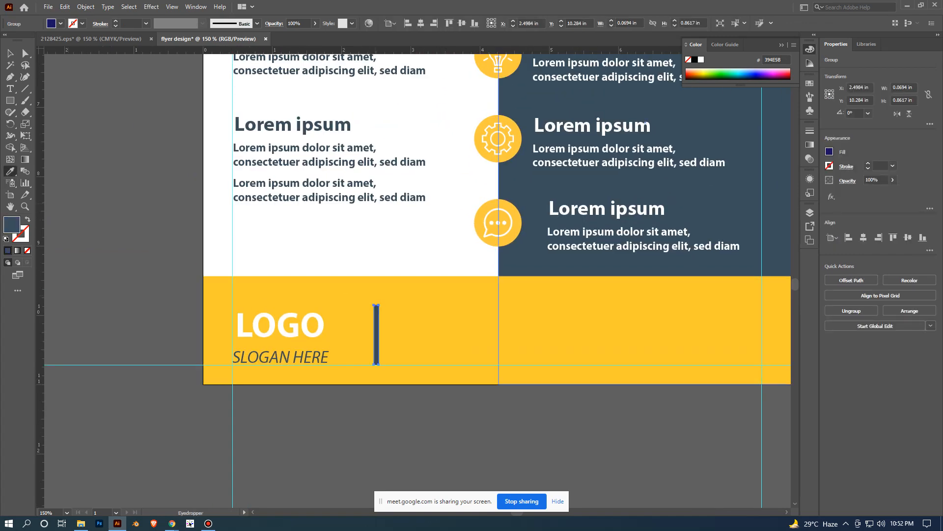
pyautogui.click(10, 53)
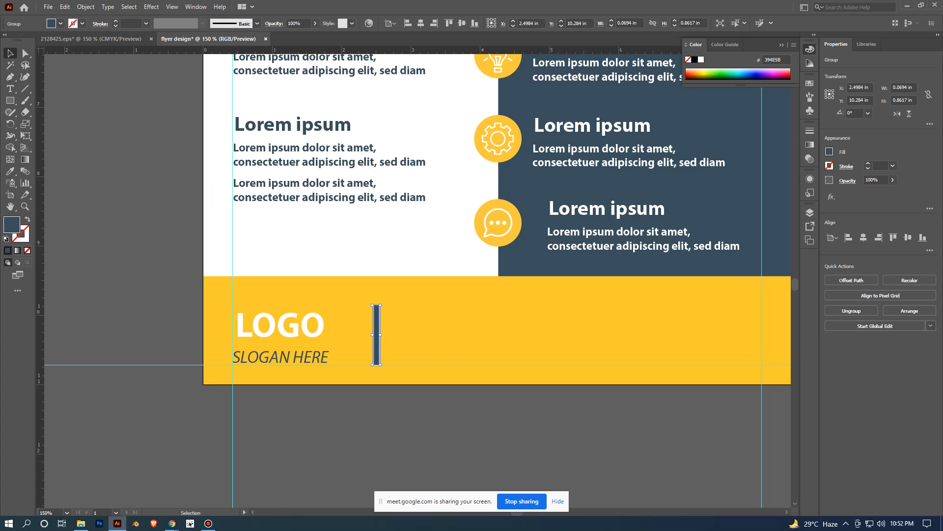
pyautogui.click(551, 457)
# - Bring the mail, phone, Facebook and location icons from the 2128425.eps document into the flyer design document, on the empty canvas below the artwork
pyautogui.scroll(-2, 551, 457)
pyautogui.moveTo(550, 458); pyautogui.dragTo(564, 375)
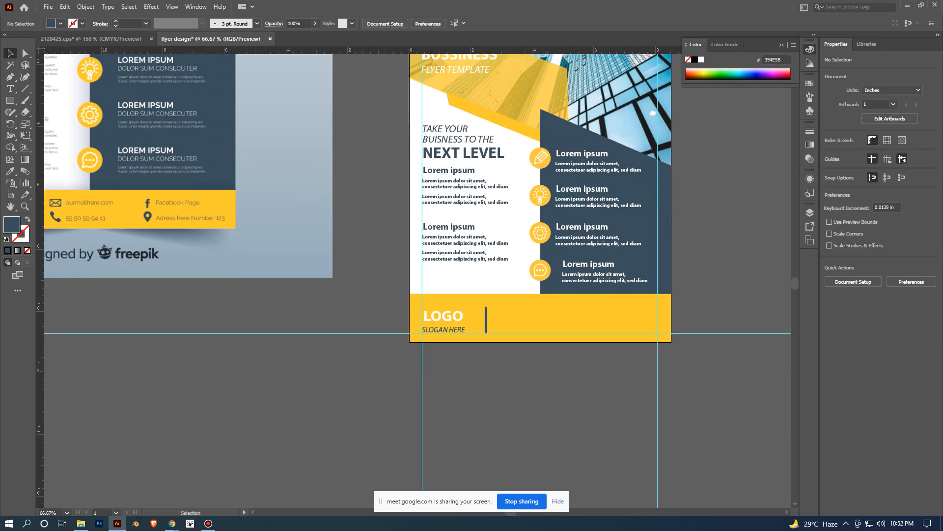
pyautogui.scroll(-1, 571, 368)
pyautogui.moveTo(515, 411); pyautogui.dragTo(526, 374)
pyautogui.scroll(1, 526, 374)
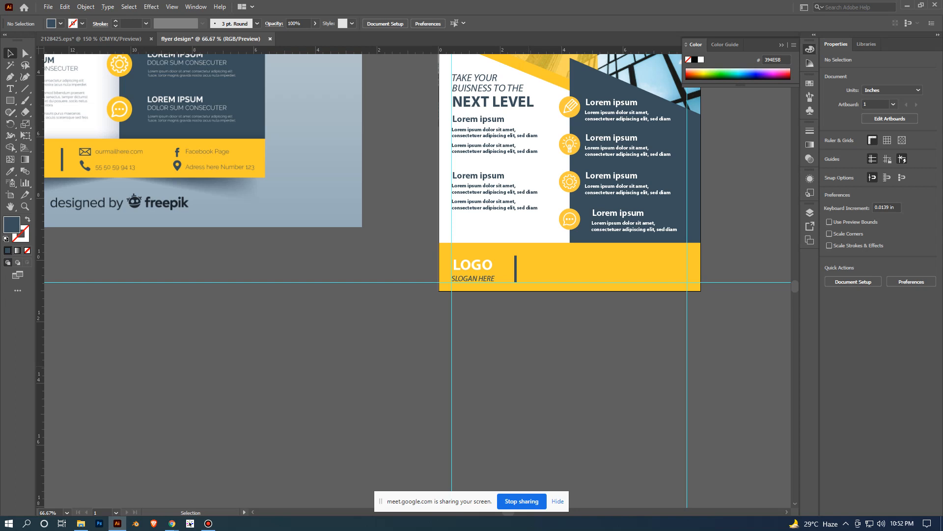
pyautogui.scroll(-1, 553, 288)
pyautogui.moveTo(293, 278); pyautogui.dragTo(375, 290)
pyautogui.click(96, 38)
pyautogui.moveTo(235, 116); pyautogui.dragTo(314, 197)
pyautogui.moveTo(391, 299); pyautogui.dragTo(391, 299)
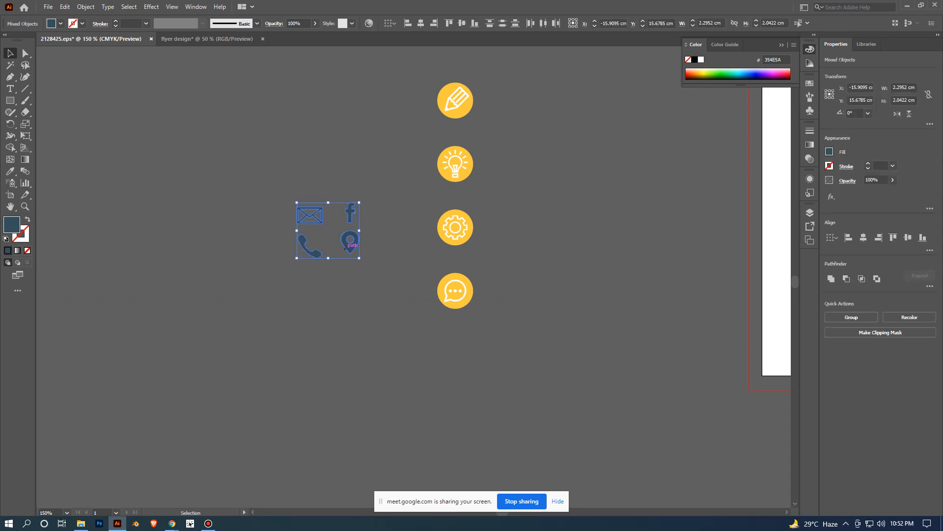
pyautogui.moveTo(346, 248); pyautogui.dragTo(438, 357)
pyautogui.click(492, 410)
# - Move the mail and phone icons together into the yellow footer, just right of the divider, and deselect
pyautogui.scroll(1, 492, 411)
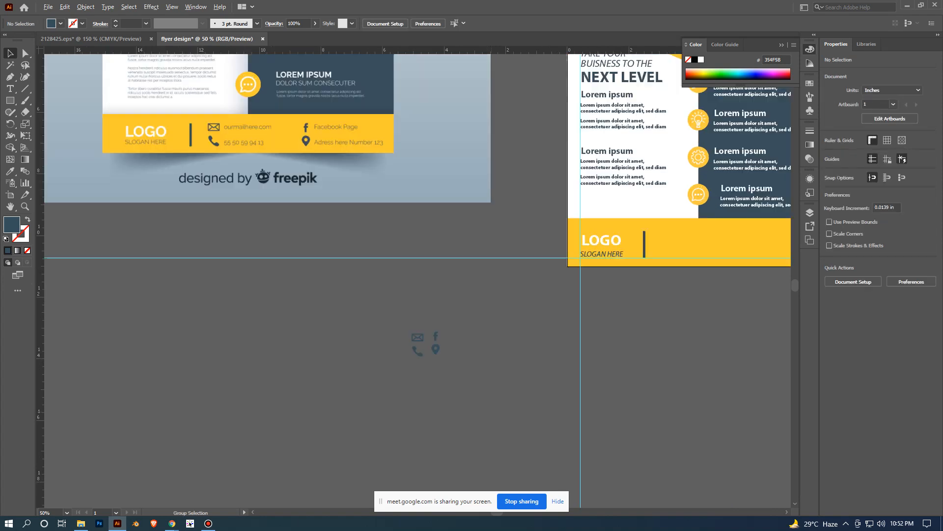
pyautogui.moveTo(424, 393); pyautogui.dragTo(425, 392)
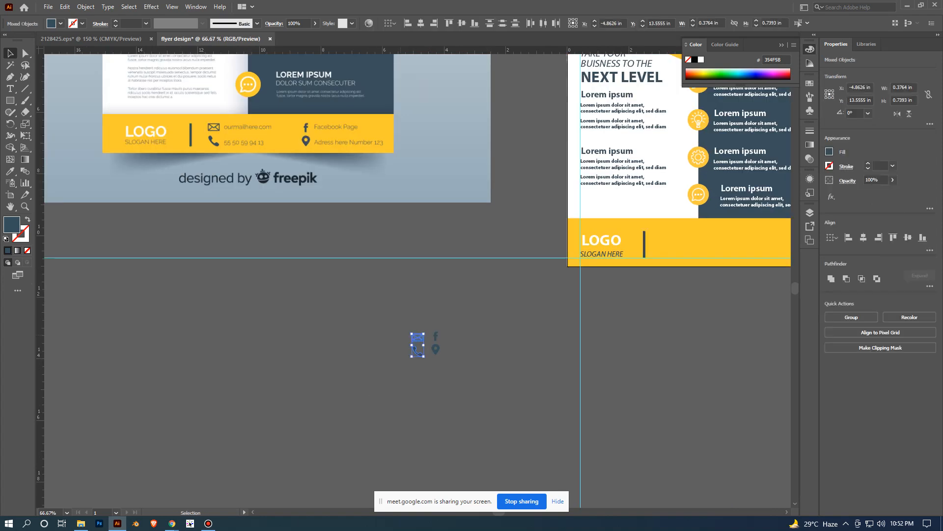
pyautogui.moveTo(411, 347); pyautogui.dragTo(662, 245)
pyautogui.click(661, 305)
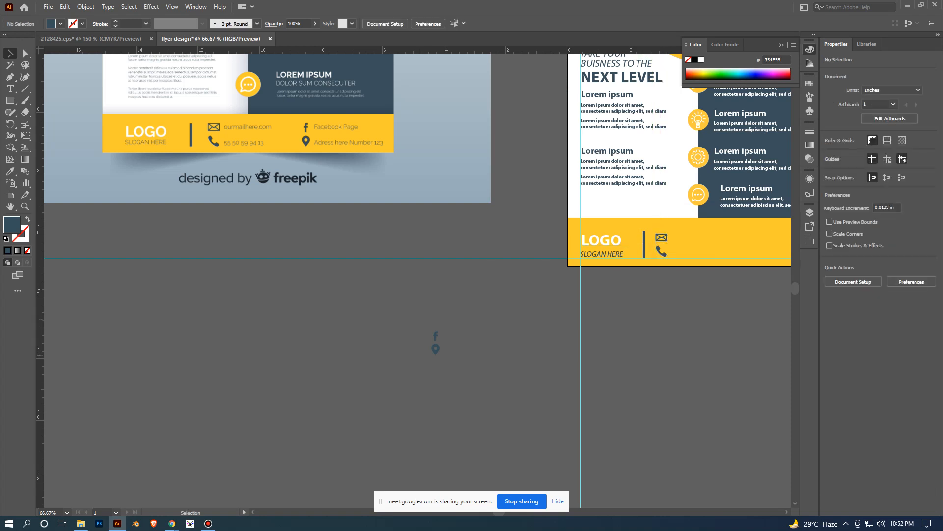
# - Move the Facebook and location icons together into the right part of the yellow footer, level with the mail and phone icons, and deselect
pyautogui.moveTo(661, 306); pyautogui.dragTo(559, 285)
pyautogui.click(336, 327)
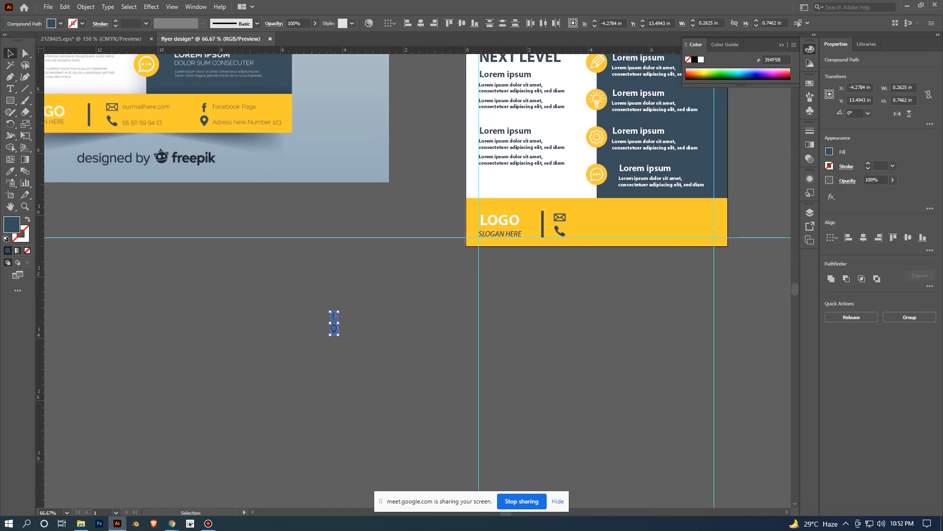
pyautogui.moveTo(336, 327); pyautogui.dragTo(647, 227)
pyautogui.click(649, 295)
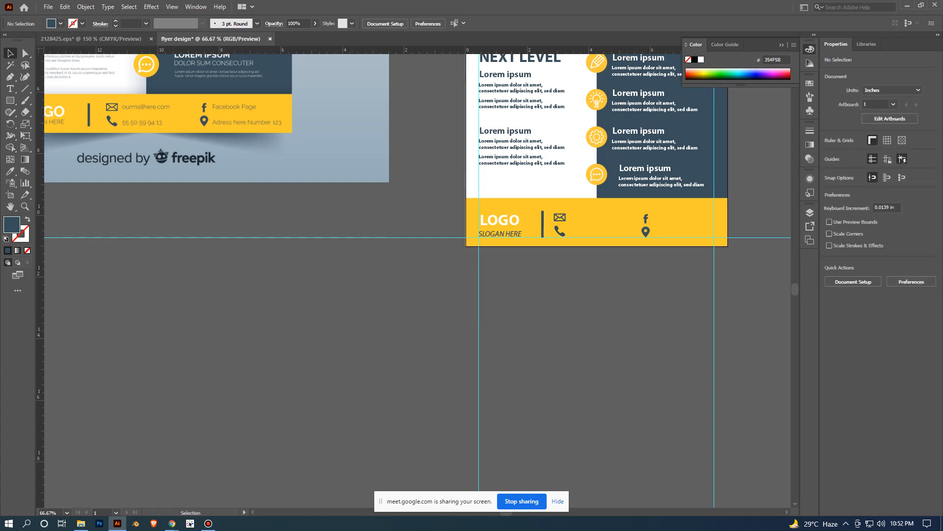
# - Start a new point text object on the empty canvas just below the yellow footer's mail and phone icons
pyautogui.moveTo(604, 343); pyautogui.dragTo(504, 371)
pyautogui.scroll(1, 504, 372)
pyautogui.scroll(4, 500, 174)
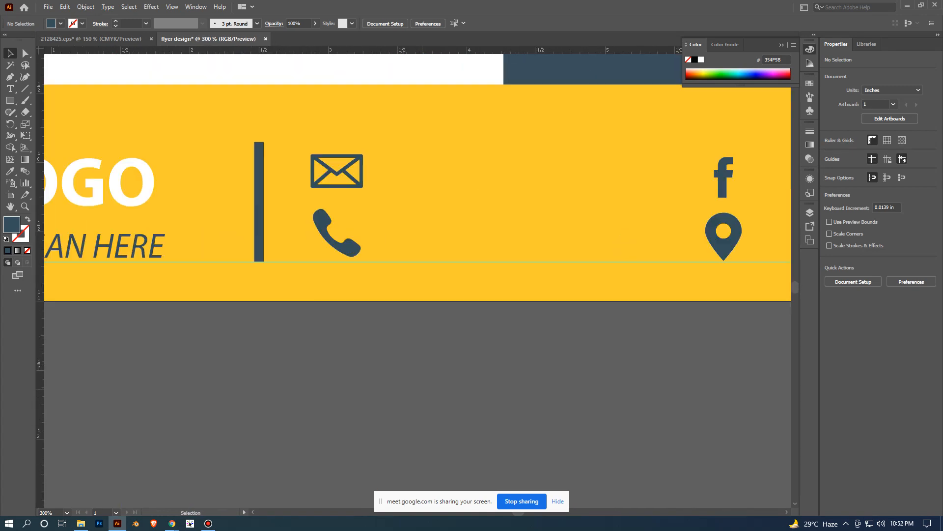
pyautogui.moveTo(501, 192); pyautogui.dragTo(511, 243)
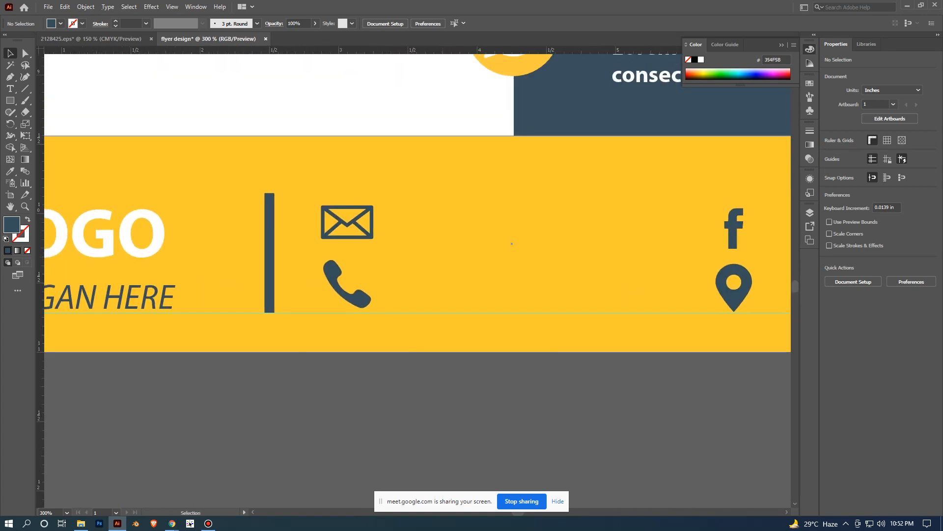
pyautogui.press('t')
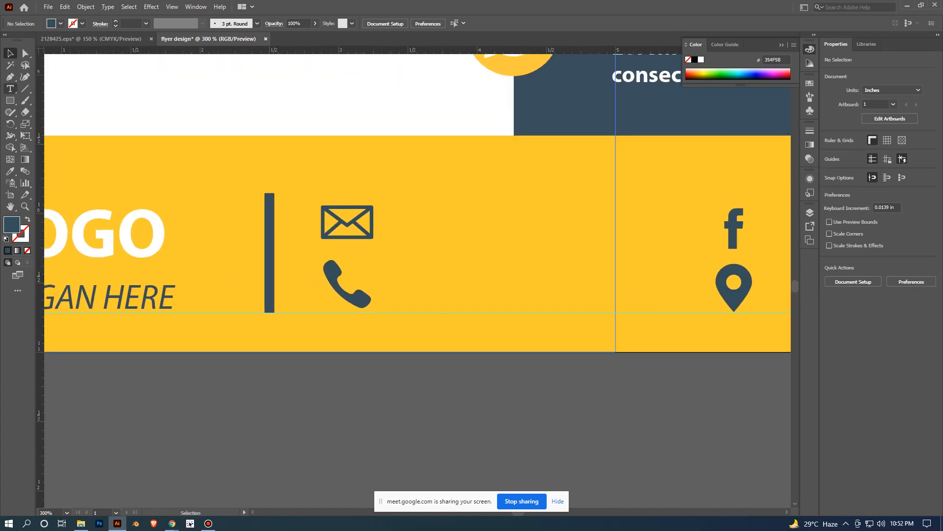
pyautogui.scroll(-3, 417, 245)
pyautogui.click(350, 297)
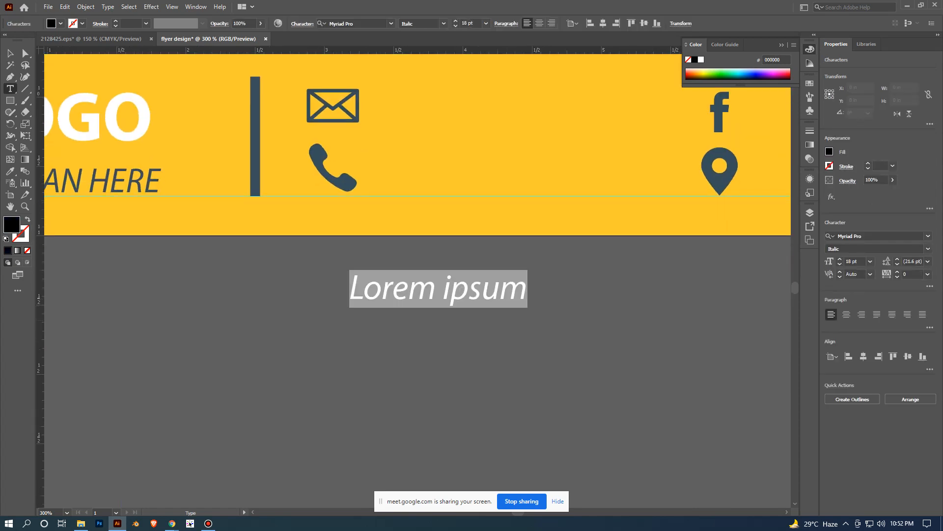
pyautogui.write('YOUR')
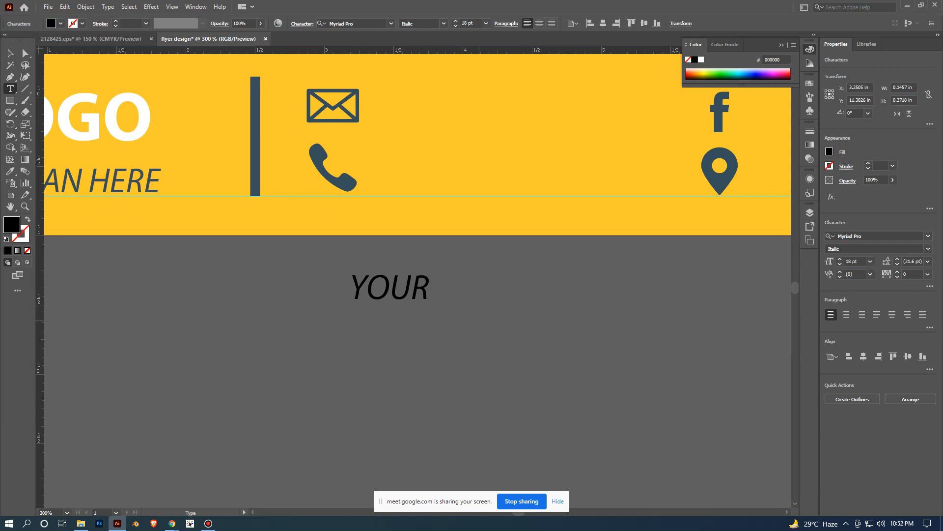
pyautogui.write('MAIL')
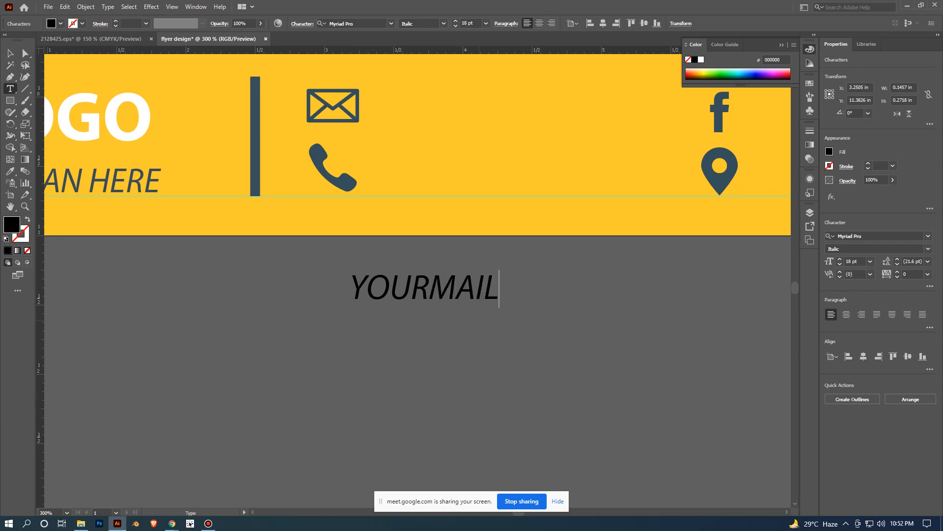
pyautogui.write('@GMA')
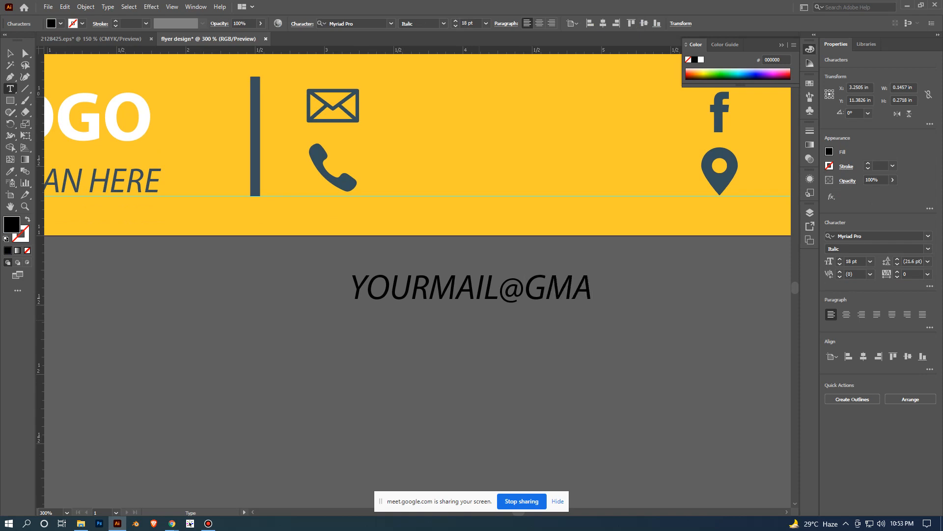
pyautogui.write('IL')
pyautogui.press('BackSpace')
pyautogui.press('BackSpace')
pyautogui.press('BackSpace')
pyautogui.press('BackSpace')
pyautogui.press('BackSpace')
pyautogui.press('BackSpace')
pyautogui.press('BackSpace')
pyautogui.press('BackSpace')
pyautogui.press('BackSpace')
pyautogui.press('BackSpace')
pyautogui.press('BackSpace')
pyautogui.press('BackSpace')
pyautogui.press('BackSpace')
pyautogui.press('BackSpace')
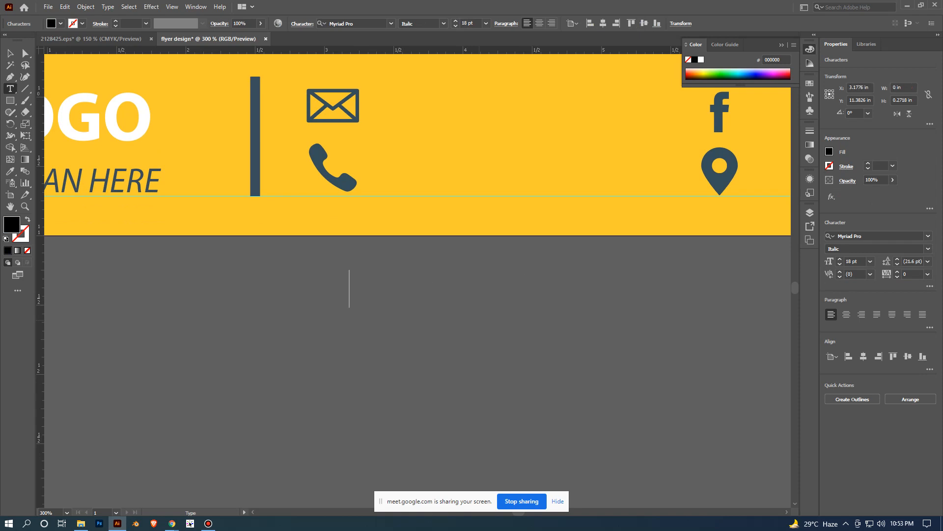
# - Enter a lowercase placeholder e-mail address as the text, finish editing and keep the text object selected
pyautogui.write('your')
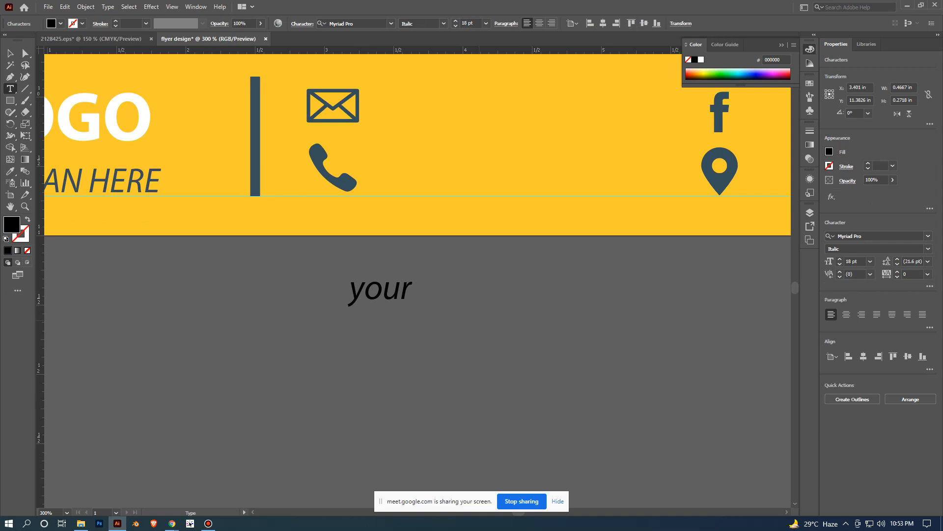
pyautogui.write(' mail')
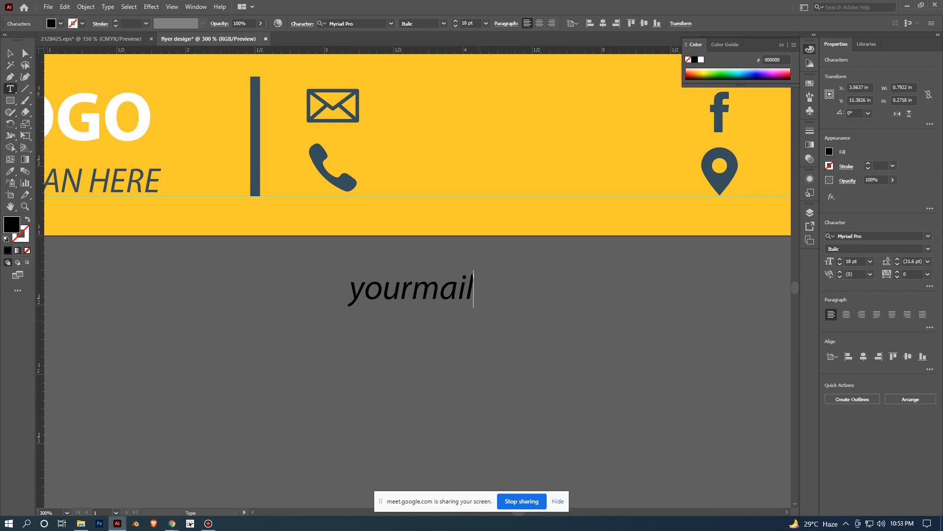
pyautogui.write('@g')
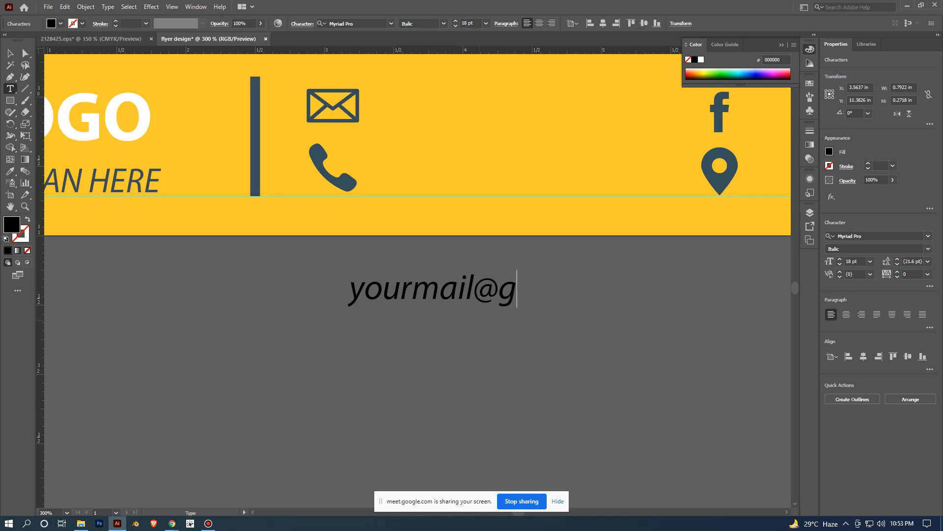
pyautogui.write('mail')
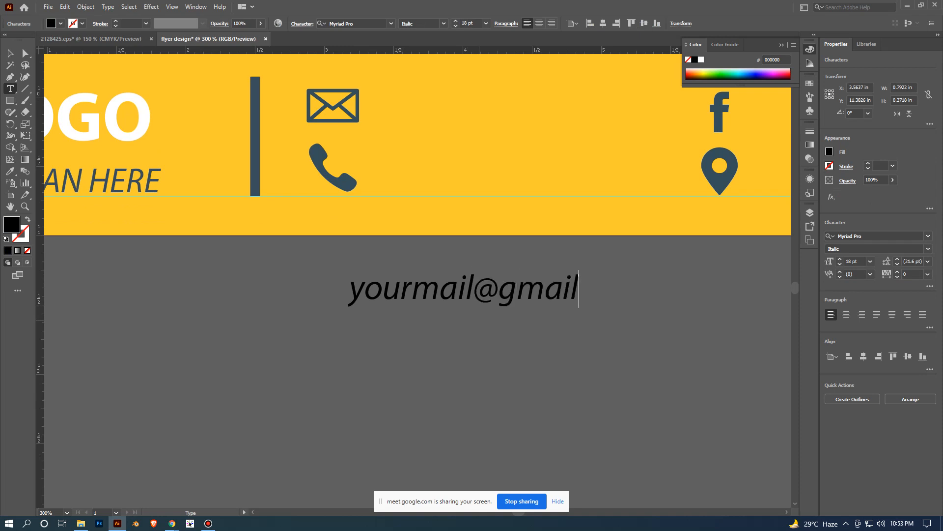
pyautogui.write('.com')
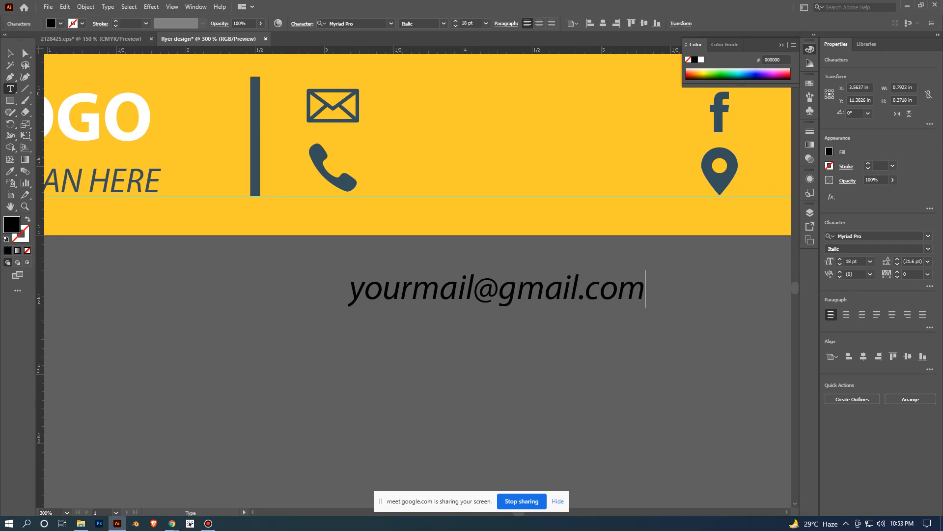
pyautogui.click(870, 261)
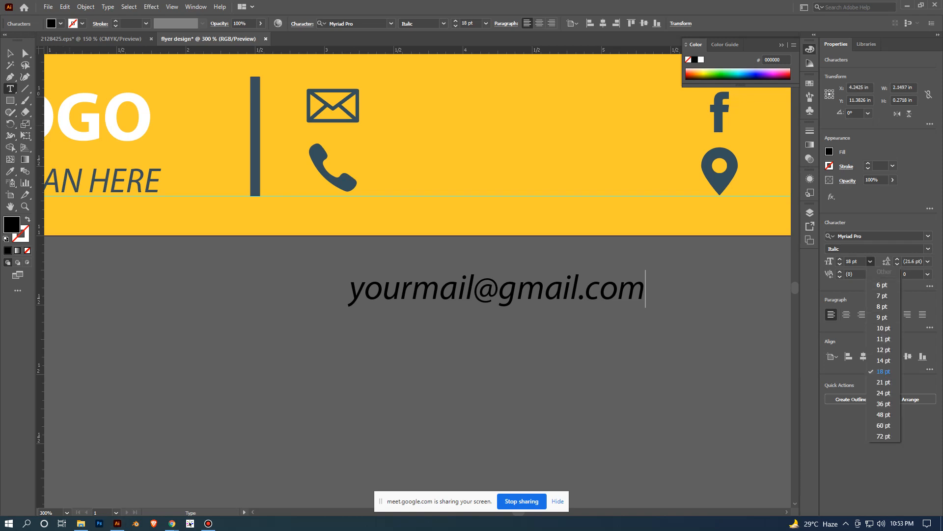
pyautogui.click(10, 53)
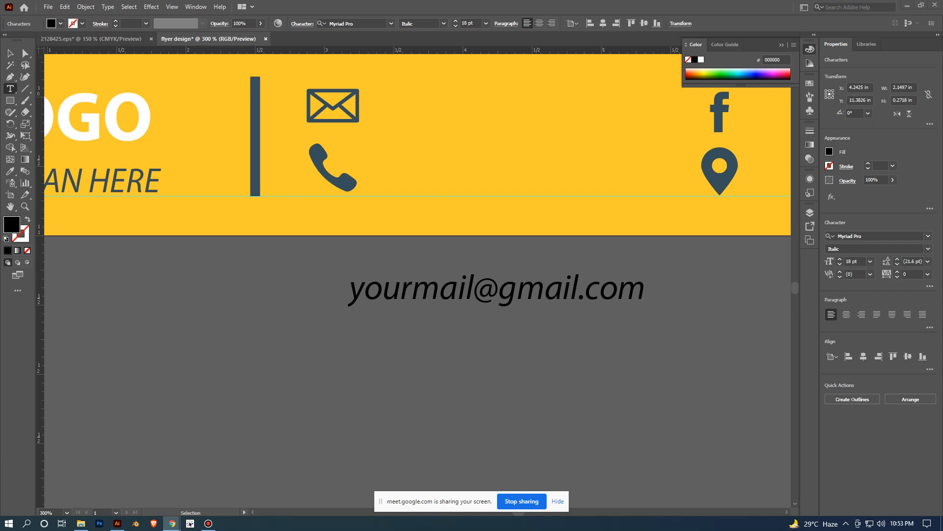
pyautogui.click(10, 53)
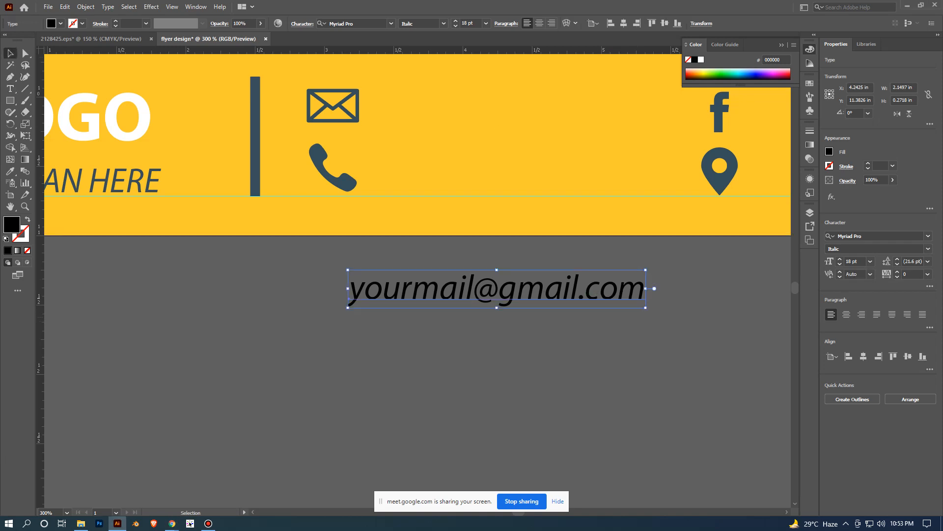
# - Move the e-mail text into the yellow footer beside the mail icon, set its font size to 14 pt, and deselect
pyautogui.scroll(-3, 636, 312)
pyautogui.scroll(2, 543, 393)
pyautogui.moveTo(489, 341); pyautogui.dragTo(502, 220)
pyautogui.click(870, 260)
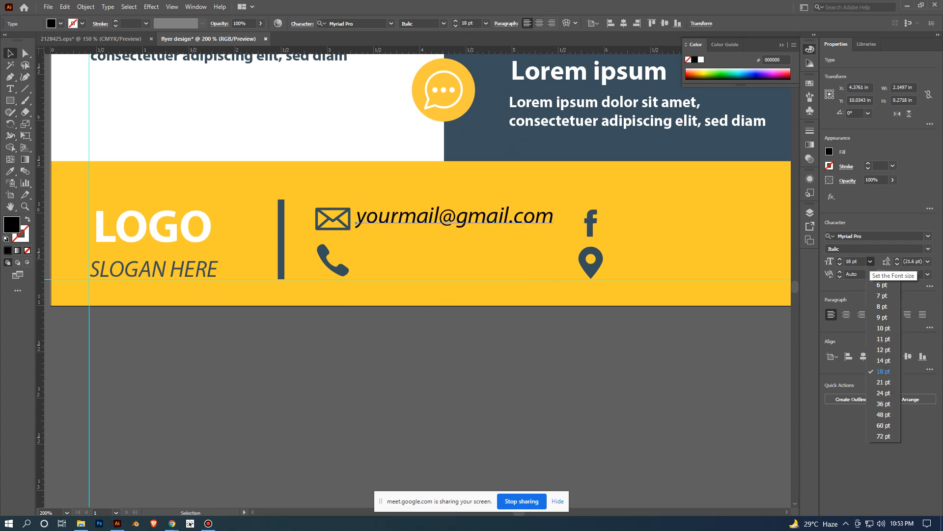
pyautogui.click(883, 372)
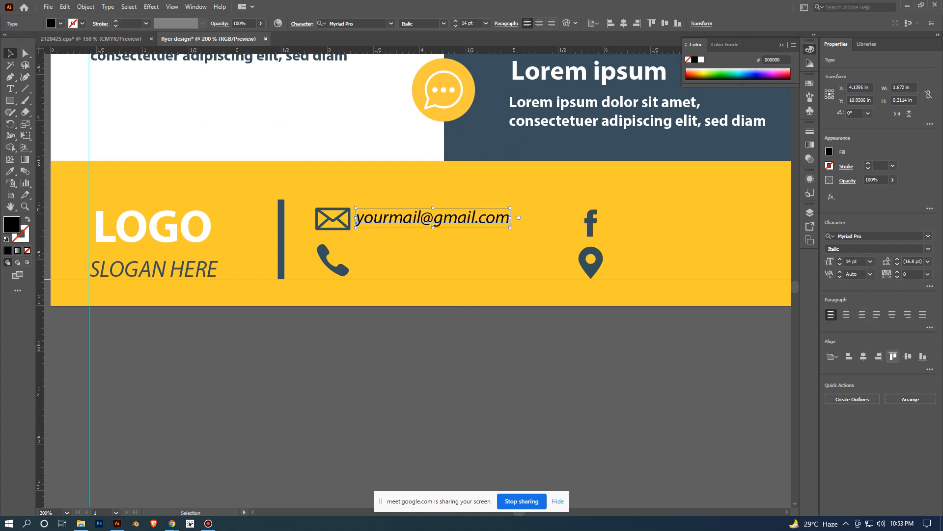
pyautogui.click(536, 361)
pyautogui.moveTo(491, 314); pyautogui.dragTo(547, 394)
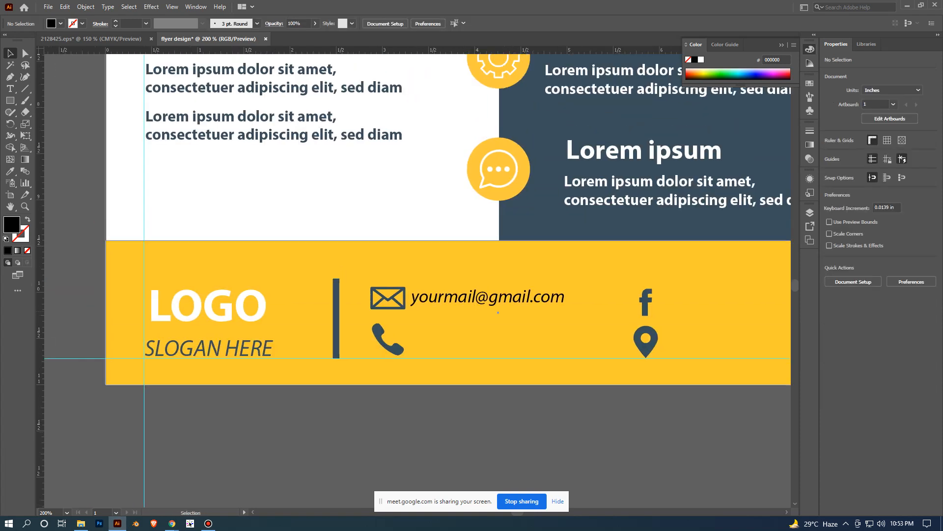
# - Leave a small gap between the mail icon and the e-mail text, and vertically centre the text on the icon as key object
pyautogui.moveTo(545, 298); pyautogui.dragTo(562, 296)
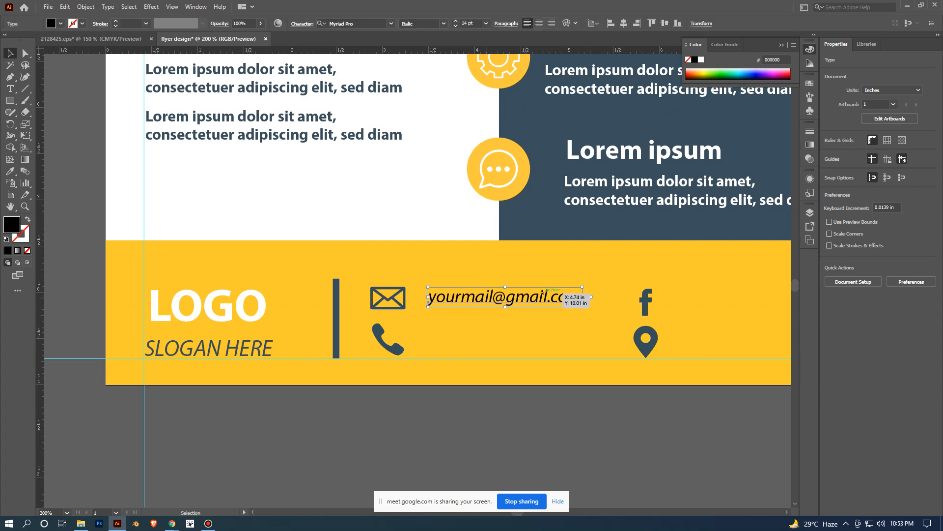
pyautogui.keyDown('shift'); pyautogui.click(393, 298); pyautogui.keyUp('shift')
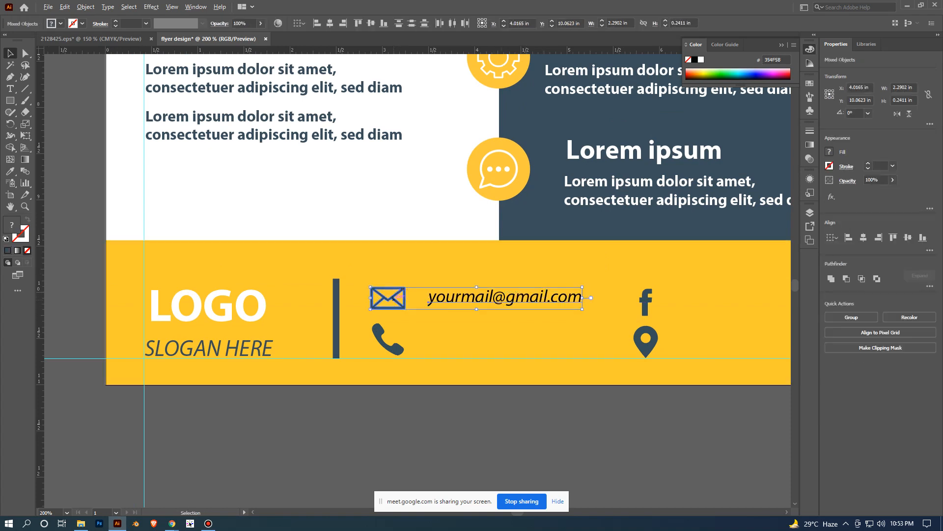
pyautogui.click(393, 299)
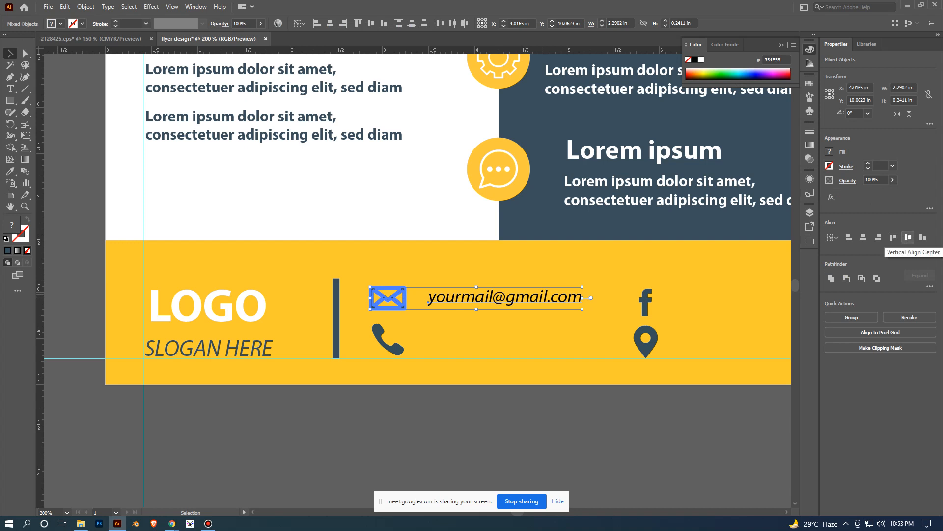
pyautogui.click(908, 238)
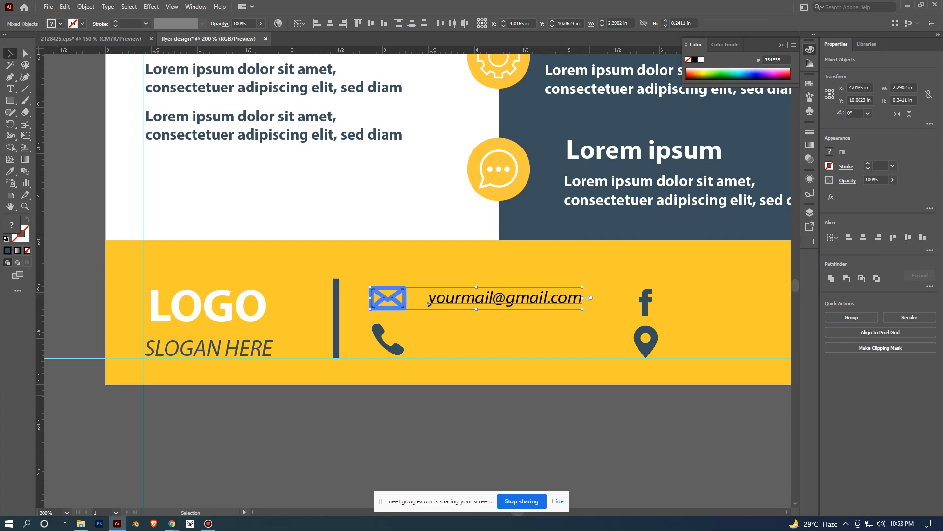
pyautogui.click(580, 432)
pyautogui.hotkey('ctrl', '+')
pyautogui.click(540, 276)
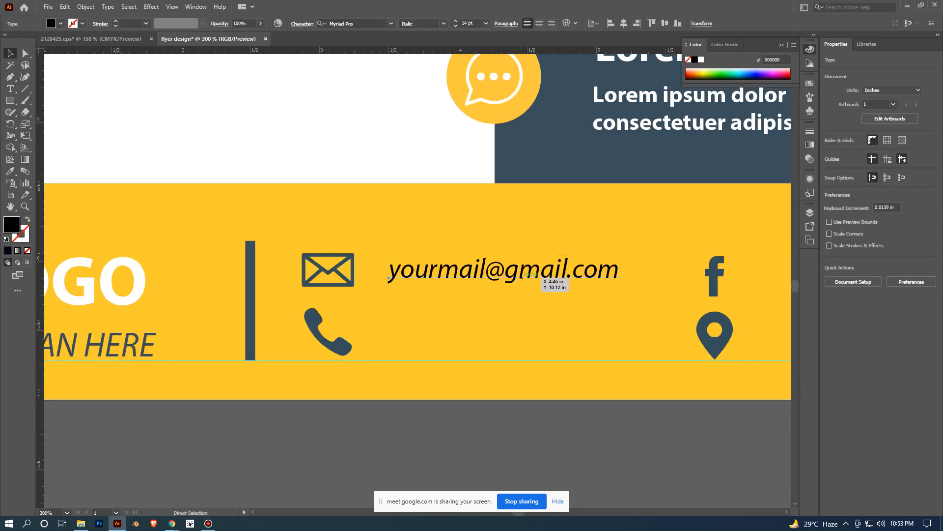
# - Set the footer e-mail text's fill colour to white, FFFFFF, and deselect it
pyautogui.hotkey('ctrl', '-')
pyautogui.hotkey('ctrl', '-')
pyautogui.hotkey('ctrl', '-')
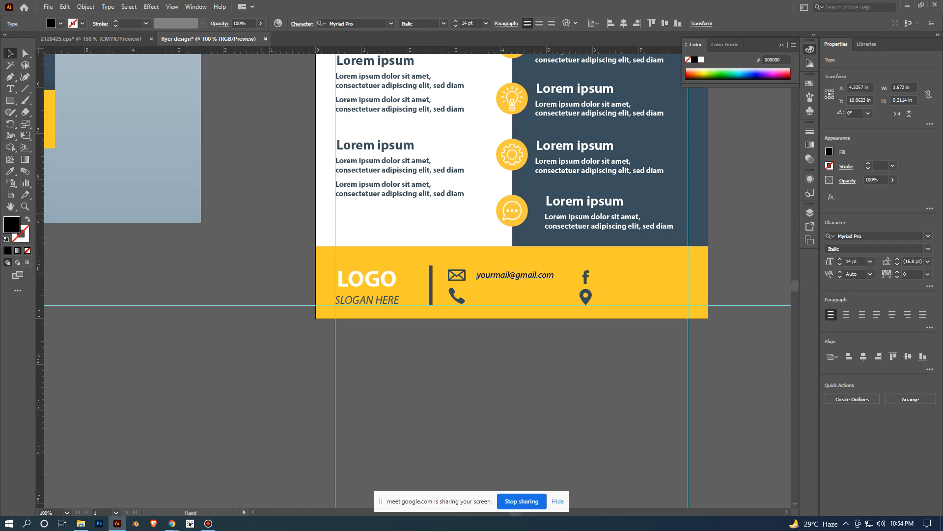
pyautogui.moveTo(153, 167); pyautogui.dragTo(221, 240)
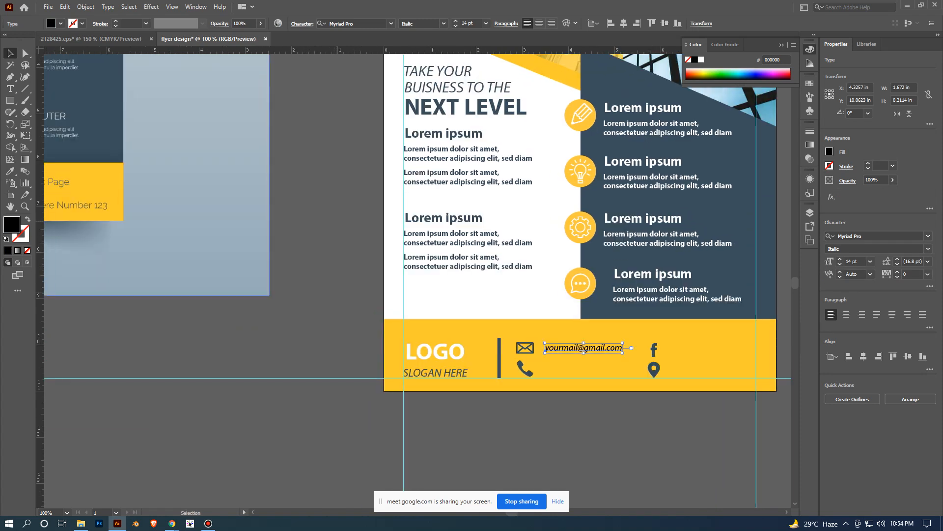
pyautogui.doubleClick(12, 224)
pyautogui.write('f')
pyautogui.press('BackSpace')
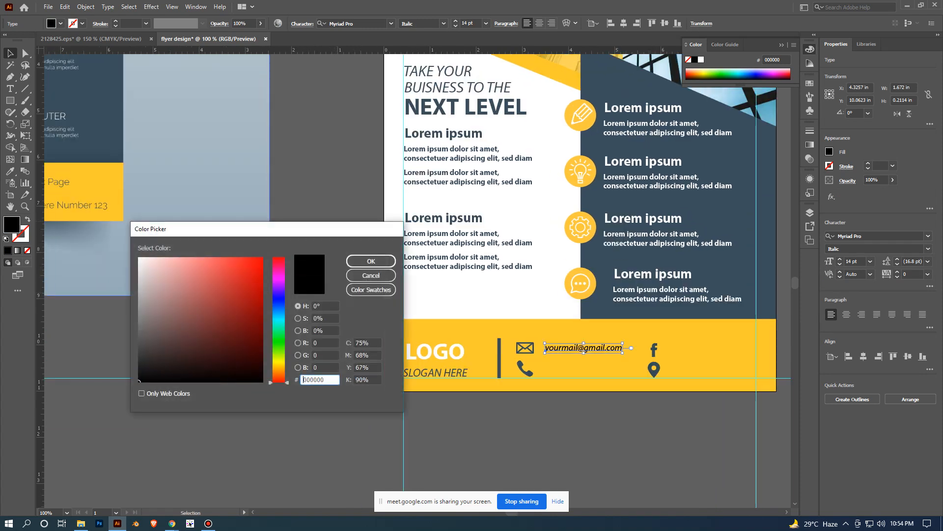
pyautogui.write('ffffff')
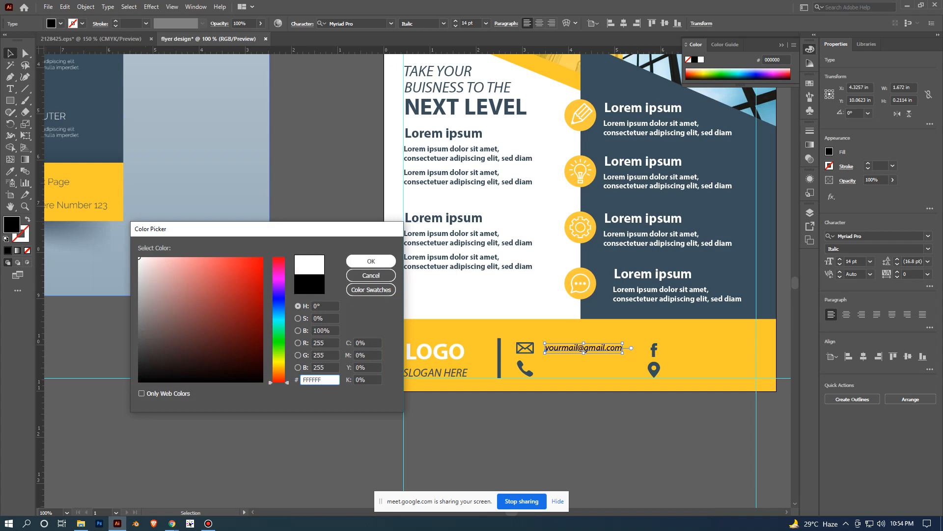
pyautogui.press('Return')
pyautogui.click(594, 455)
pyautogui.scroll(1, 594, 455)
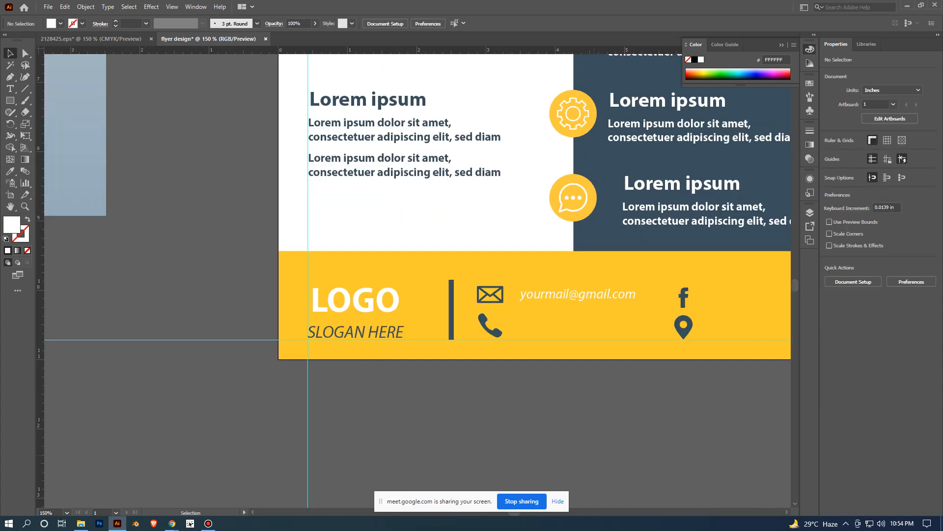
pyautogui.scroll(-1, 594, 298)
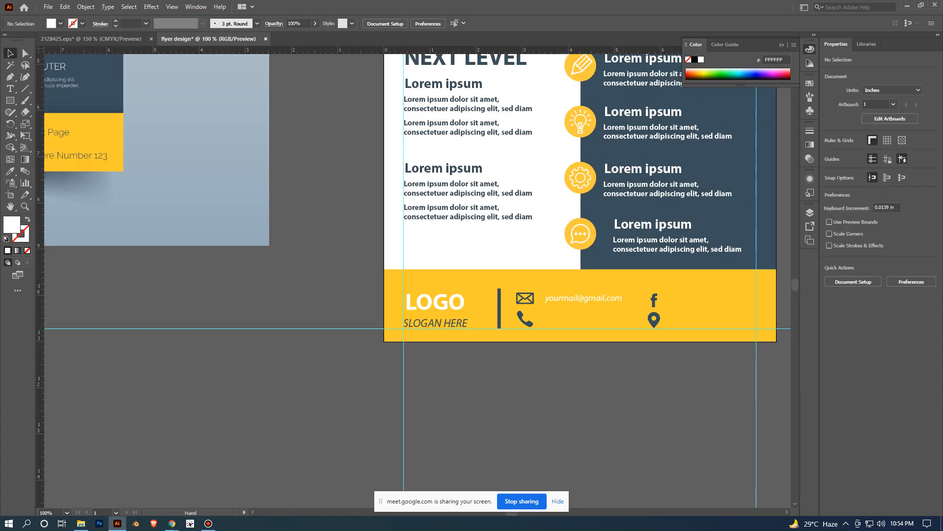
pyautogui.moveTo(608, 401); pyautogui.dragTo(647, 416)
pyautogui.scroll(1, 647, 416)
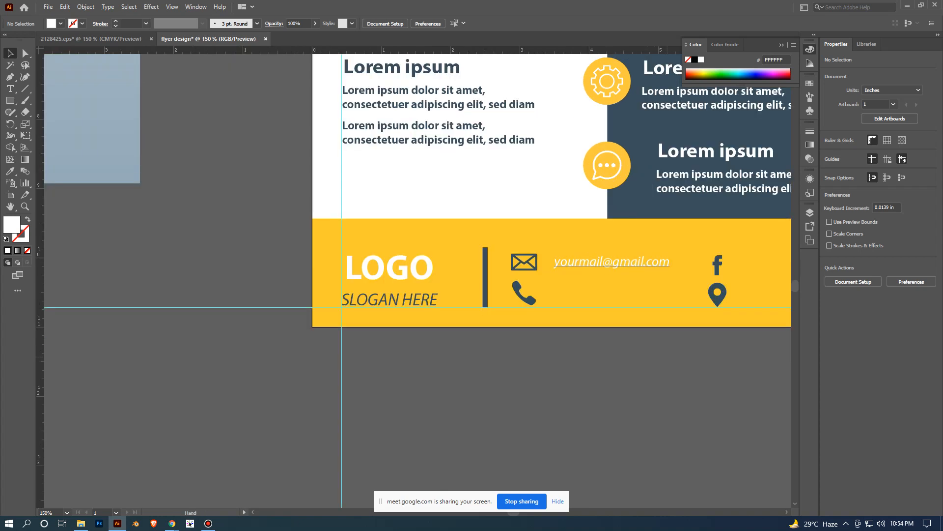
# - Recolour the footer e-mail text dark blue-grey by sampling the flyer's dark panel with the Eyedropper, and deselect
pyautogui.moveTo(649, 265); pyautogui.dragTo(511, 304)
pyautogui.click(511, 303)
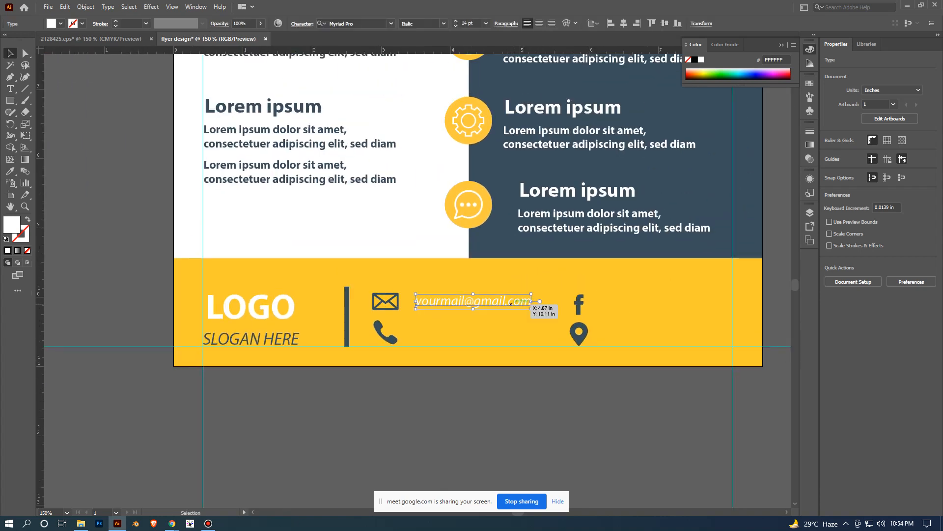
pyautogui.press('i')
pyautogui.click(545, 247)
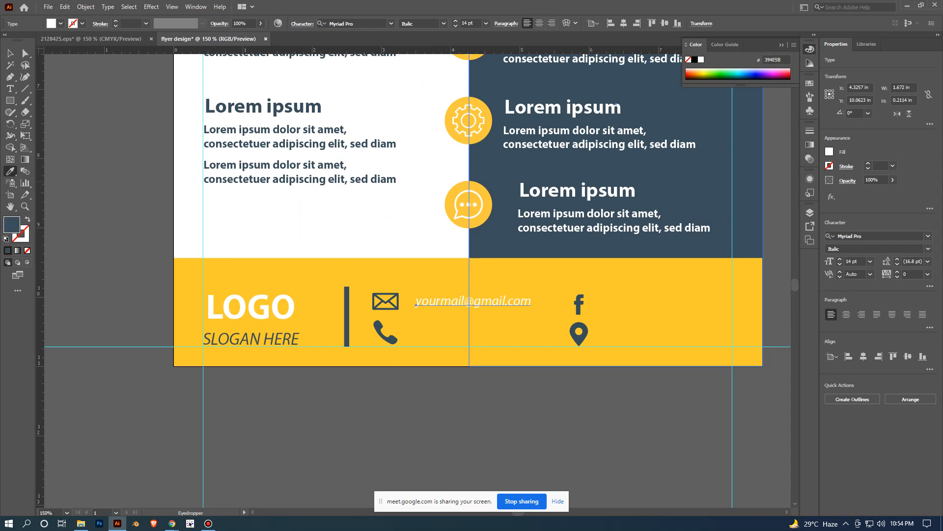
pyautogui.click(11, 53)
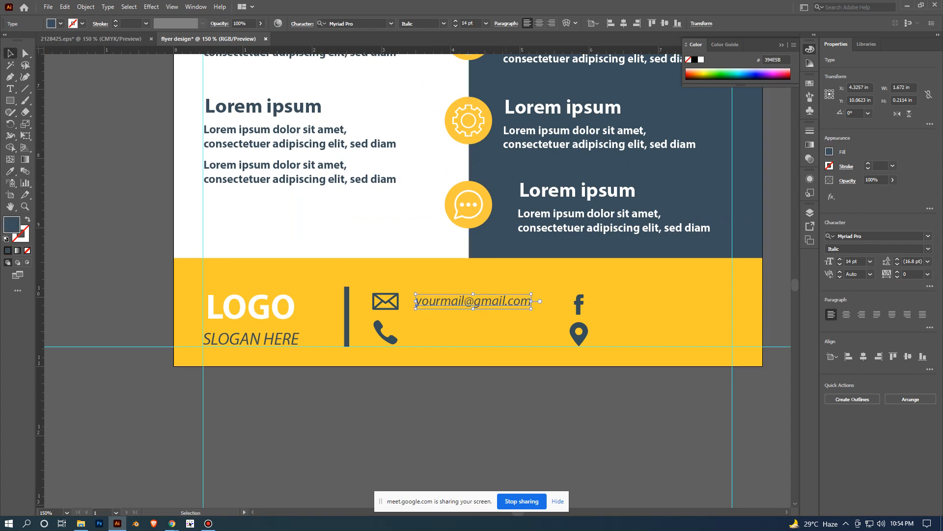
pyautogui.click(496, 421)
pyautogui.scroll(2, 496, 421)
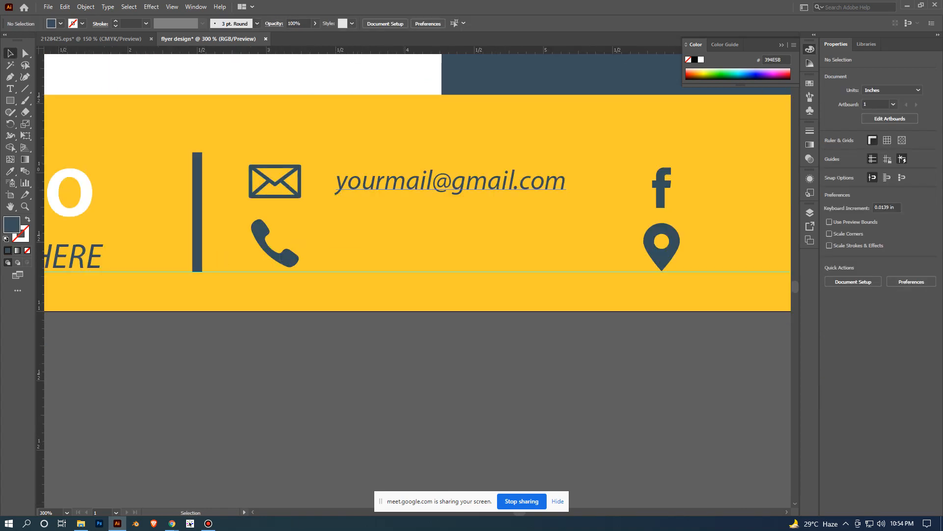
# - Set the footer e-mail text's fill to dark blue-grey 354F5B by sampling with the Eyedropper, and deselect it
pyautogui.click(450, 182)
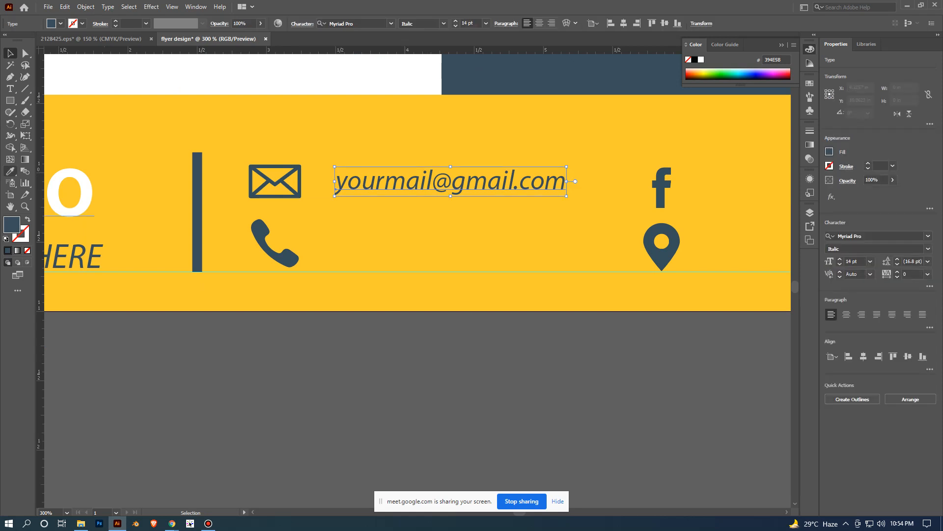
pyautogui.press('i')
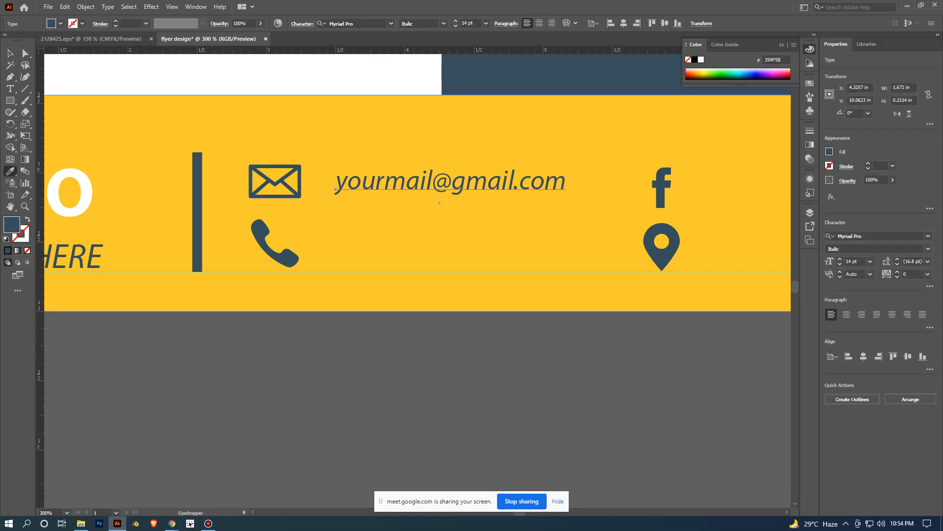
pyautogui.press('v')
pyautogui.click(557, 363)
# - Duplicate the footer e-mail text directly below the original, left-aligned with it and beside the phone icon
pyautogui.scroll(-2, 558, 363)
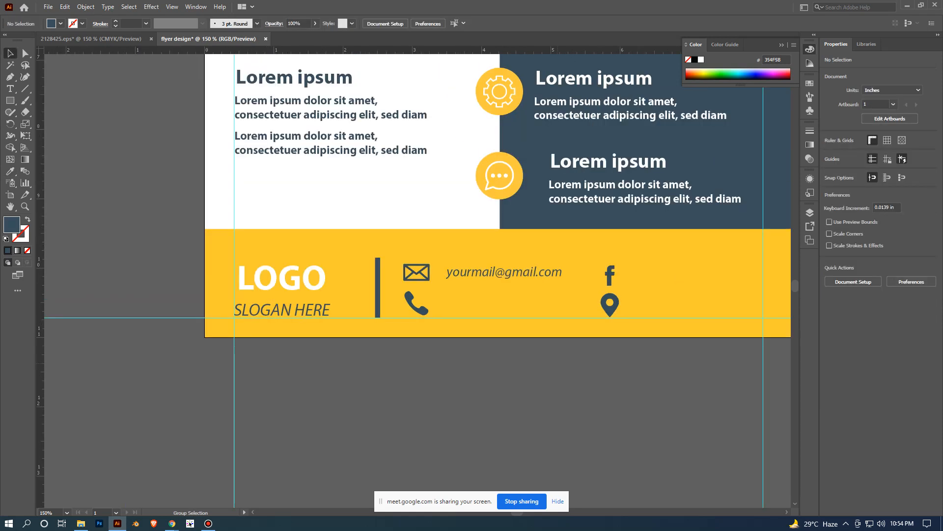
pyautogui.moveTo(546, 274); pyautogui.dragTo(447, 304)
pyautogui.moveTo(546, 301); pyautogui.dragTo(547, 300)
pyautogui.moveTo(447, 304)
pyautogui.mouseDown()
pyautogui.moveTo(446, 329)
pyautogui.moveTo(438, 260)
pyautogui.moveTo(448, 353)
pyautogui.moveTo(455, 283)
pyautogui.moveTo(435, 310)
pyautogui.moveTo(446, 301)
pyautogui.mouseUp()
# - Replace the duplicated text beside the phone icon with a placeholder phone number, with a hyphen after its prefix
pyautogui.hotkey('ctrl', '=')
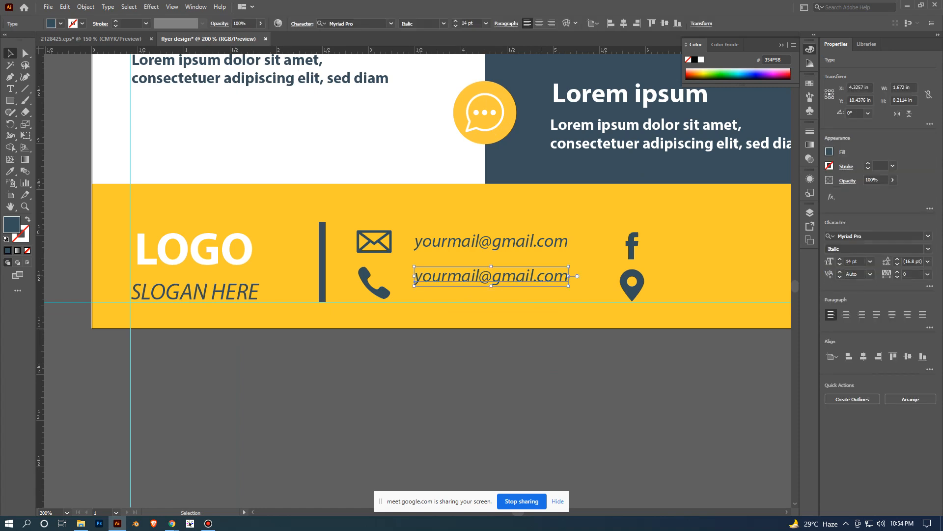
pyautogui.press('t')
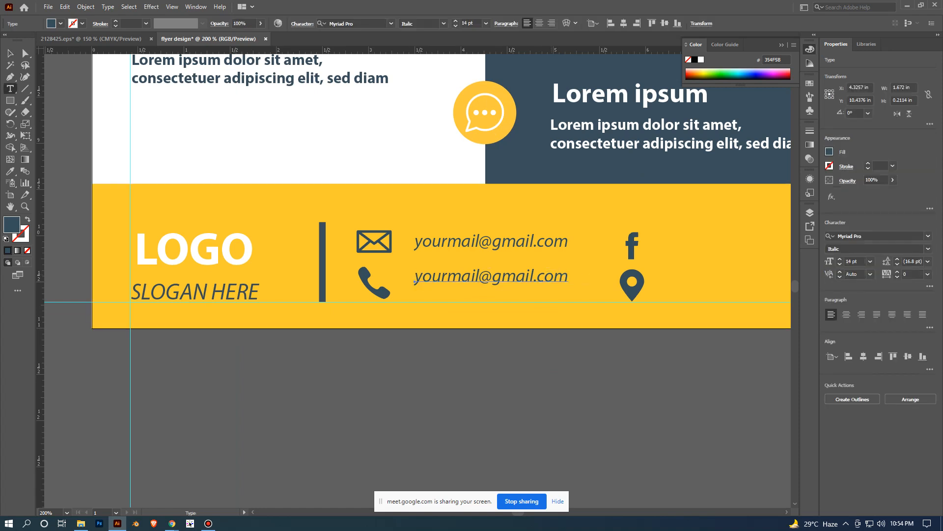
pyautogui.moveTo(568, 276); pyautogui.dragTo(414, 276)
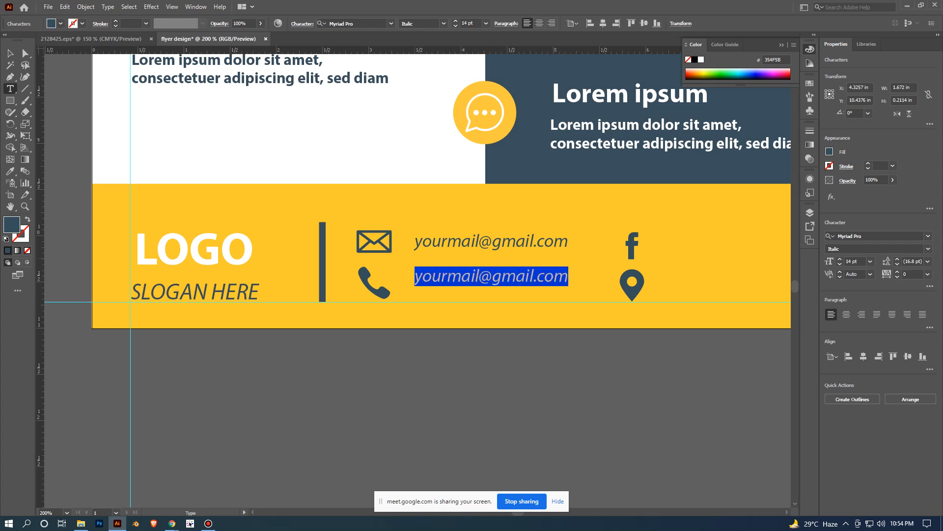
pyautogui.write('+08')
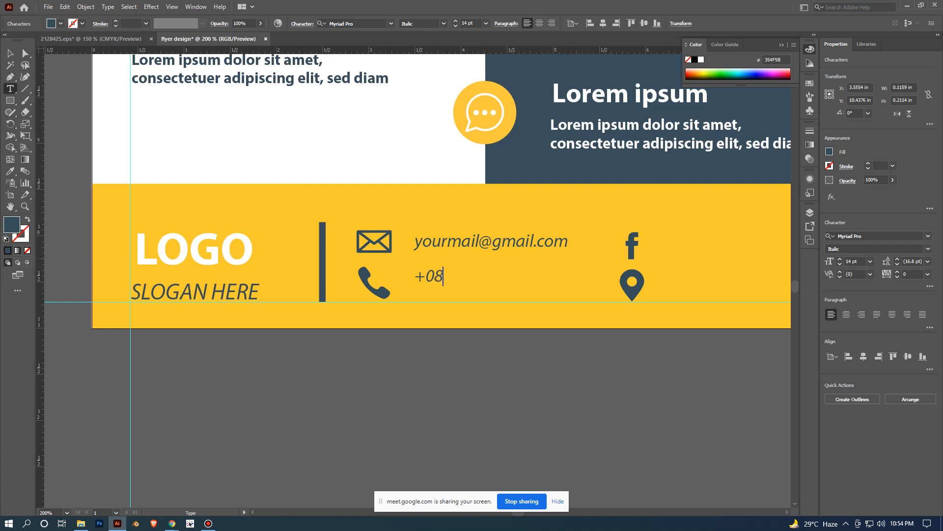
pyautogui.write('-123456789')
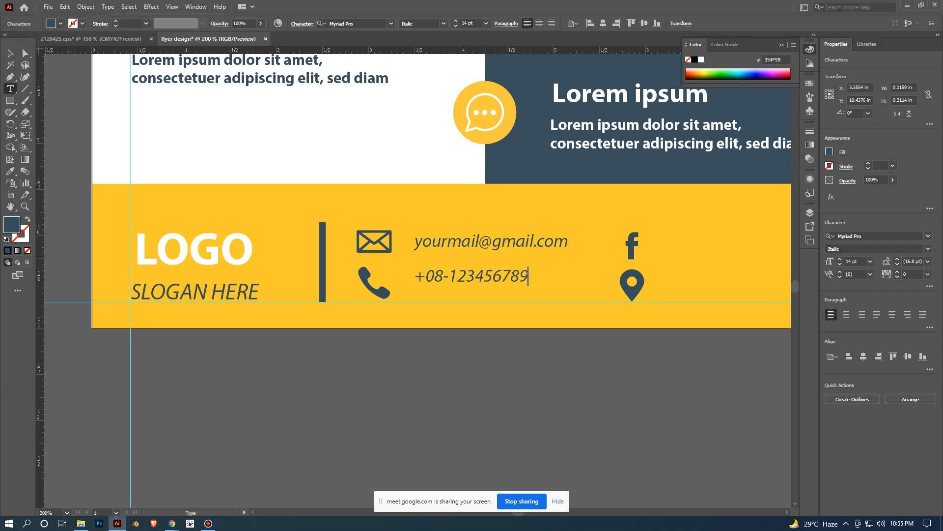
pyautogui.press('Escape')
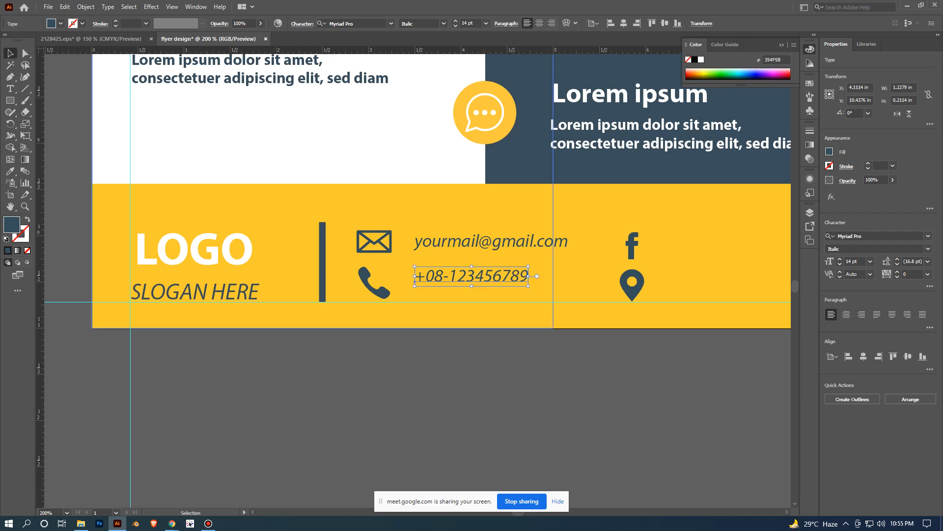
# - Insert two hyphens in the footer phone number to split its last nine digits into groups of three, and deselect
pyautogui.scroll(-2, 585, 352)
pyautogui.moveTo(565, 374); pyautogui.dragTo(627, 366)
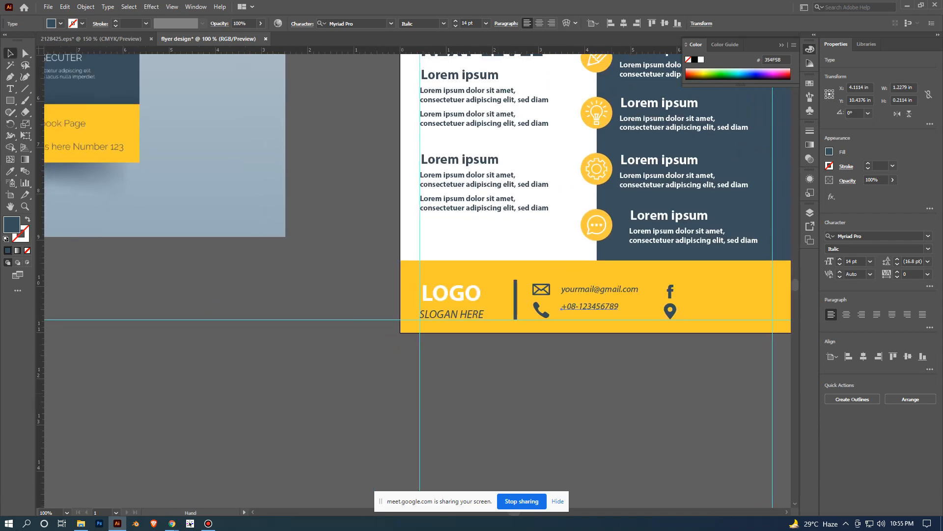
pyautogui.scroll(-1, 612, 392)
pyautogui.scroll(1, 617, 396)
pyautogui.scroll(2, 600, 330)
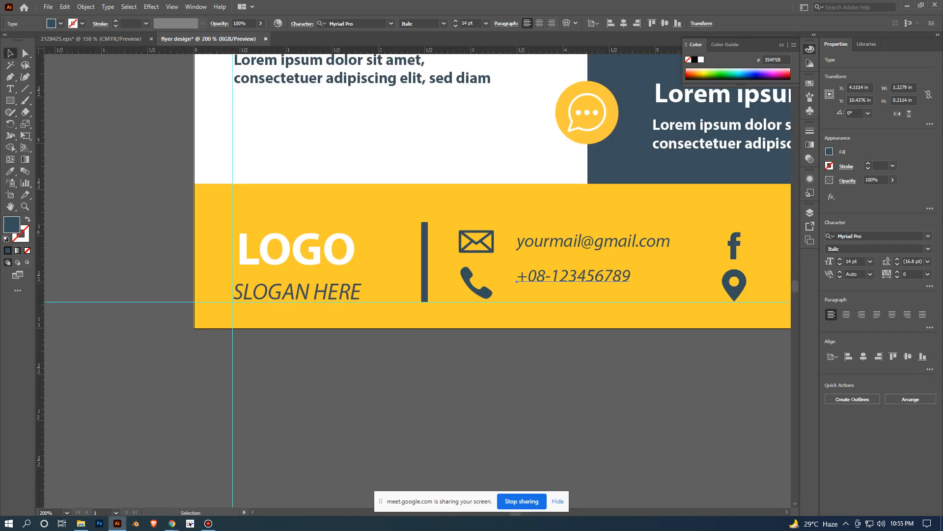
pyautogui.doubleClick(604, 278)
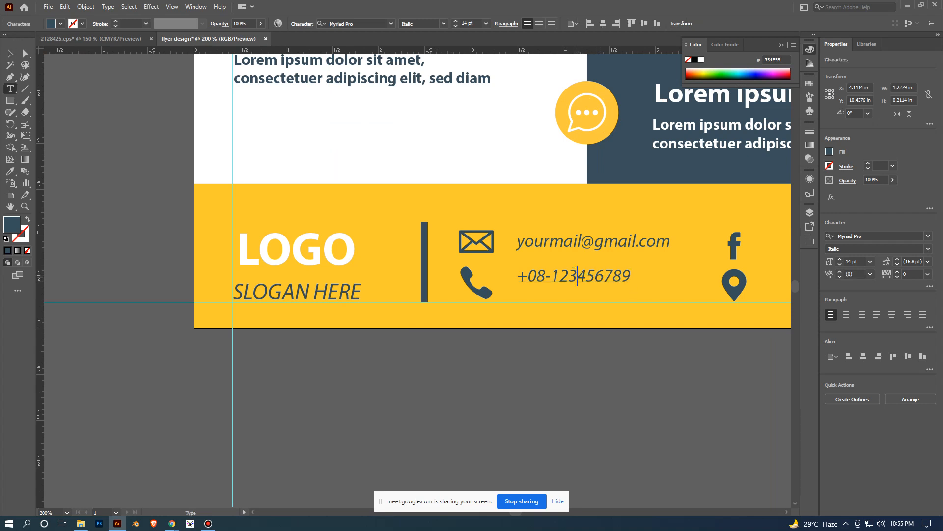
pyautogui.write('-')
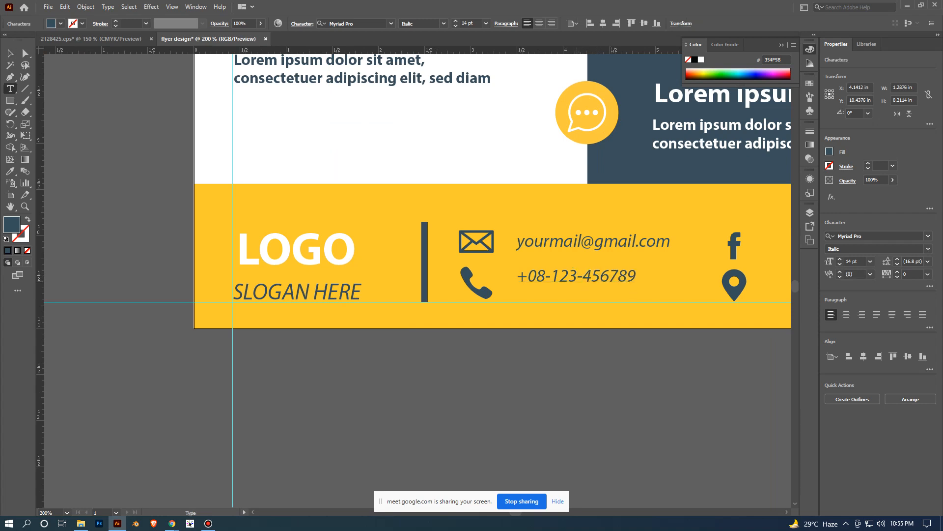
pyautogui.click(609, 276)
pyautogui.write('-')
pyautogui.press('Escape')
pyautogui.click(675, 409)
# - Select the phone number text beside the footer's phone icon
pyautogui.scroll(-2, 676, 410)
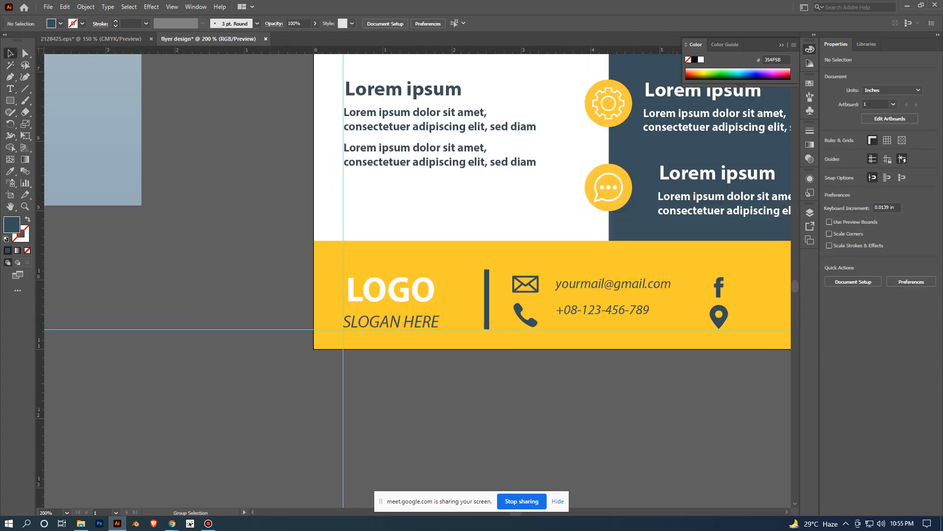
pyautogui.moveTo(676, 410); pyautogui.dragTo(582, 411)
pyautogui.scroll(-1, 590, 416)
pyautogui.scroll(1, 588, 422)
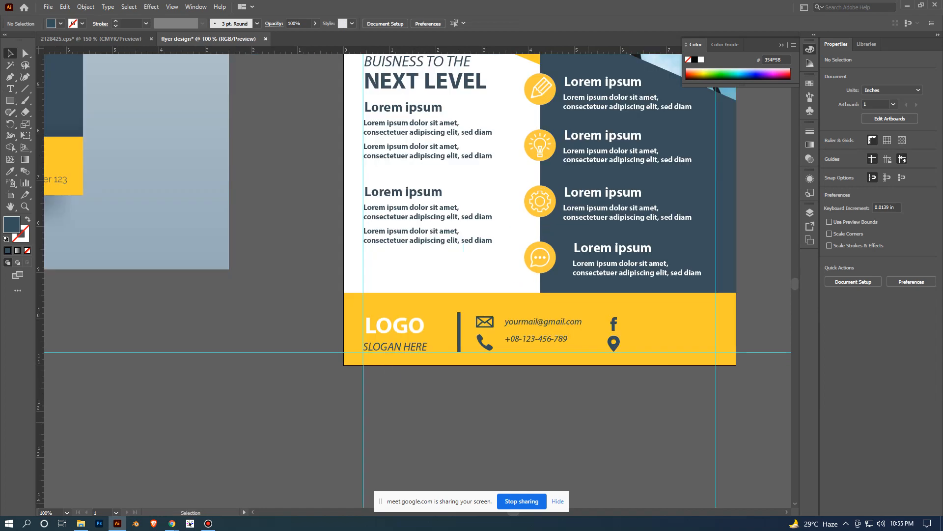
pyautogui.moveTo(560, 344); pyautogui.dragTo(562, 321)
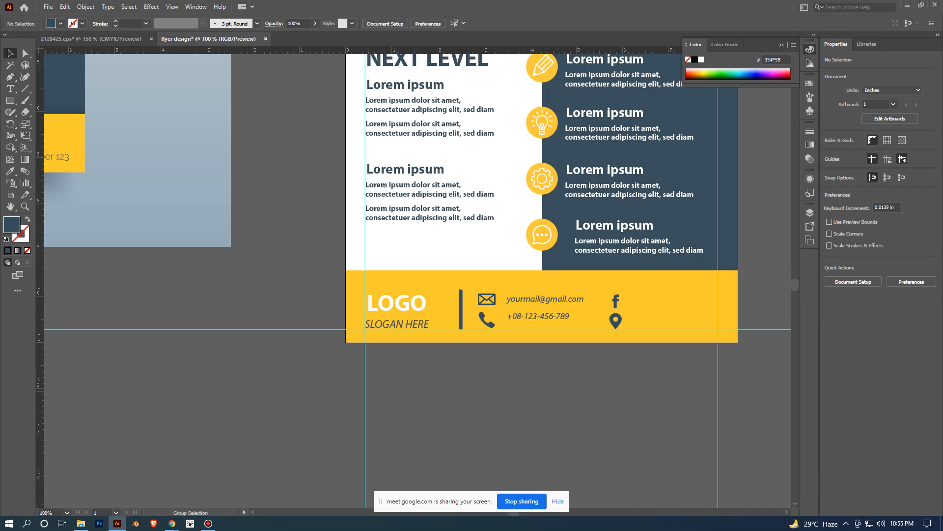
pyautogui.click(542, 318)
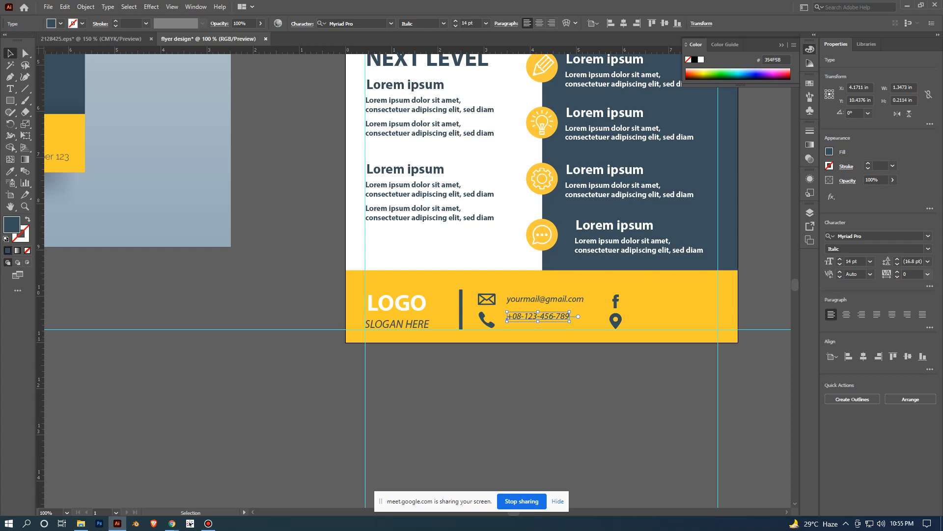
# - Set the letter tracking of the footer phone number to 100 and deselect it
pyautogui.click(927, 273)
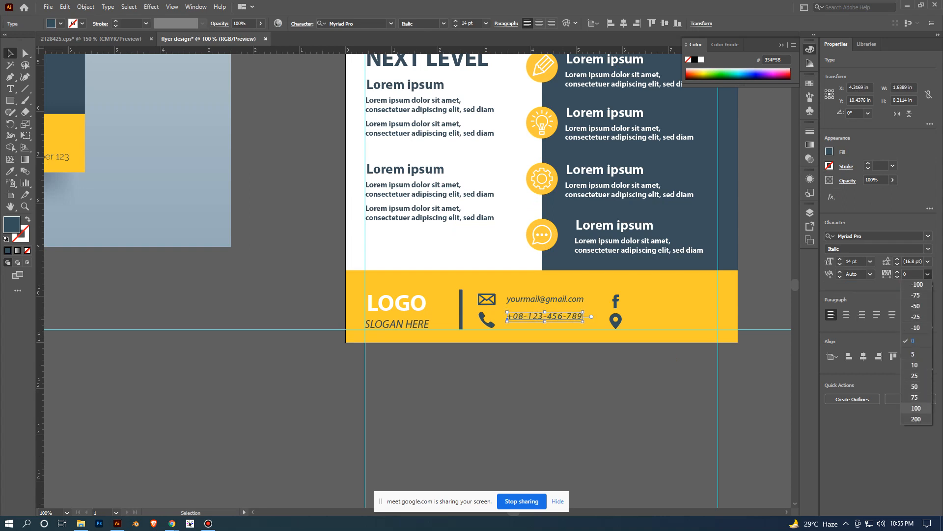
pyautogui.click(916, 408)
pyautogui.click(595, 426)
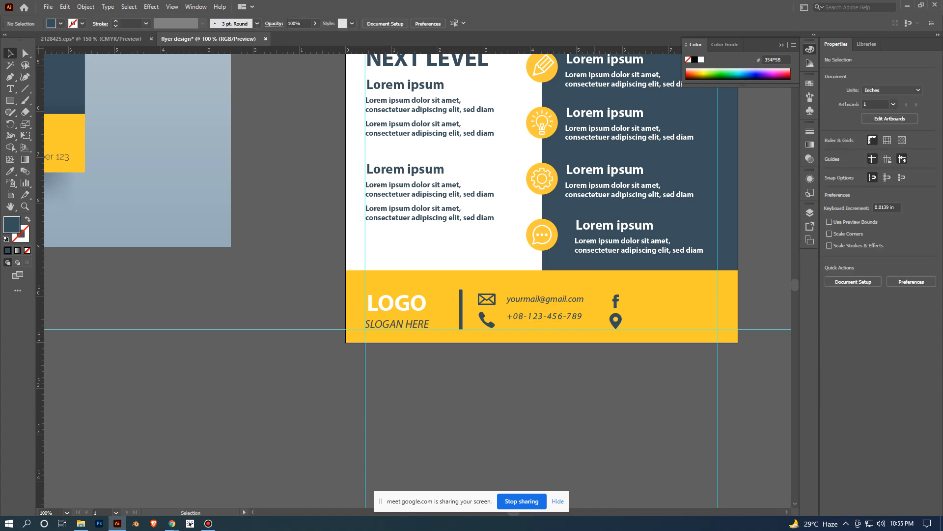
# - Align the footer phone number vertically to the center of the phone icon, keeping the icon as key object, and deselect
pyautogui.scroll(2, 595, 426)
pyautogui.click(495, 206)
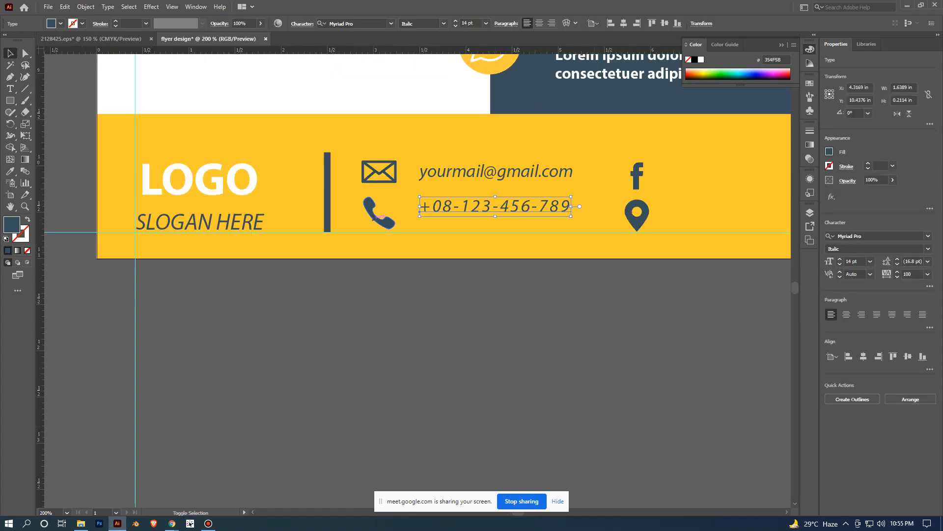
pyautogui.keyDown('shift'); pyautogui.click(375, 217); pyautogui.keyUp('shift')
pyautogui.click(381, 217)
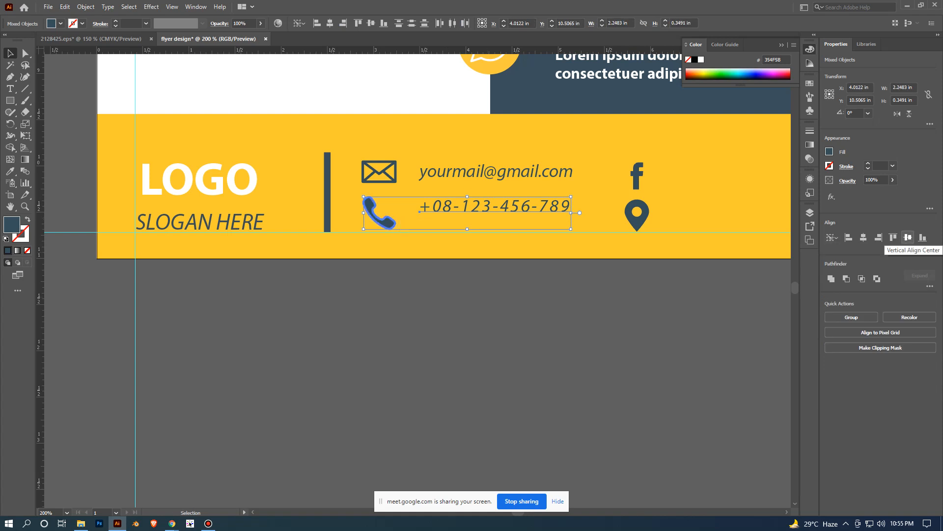
pyautogui.click(908, 237)
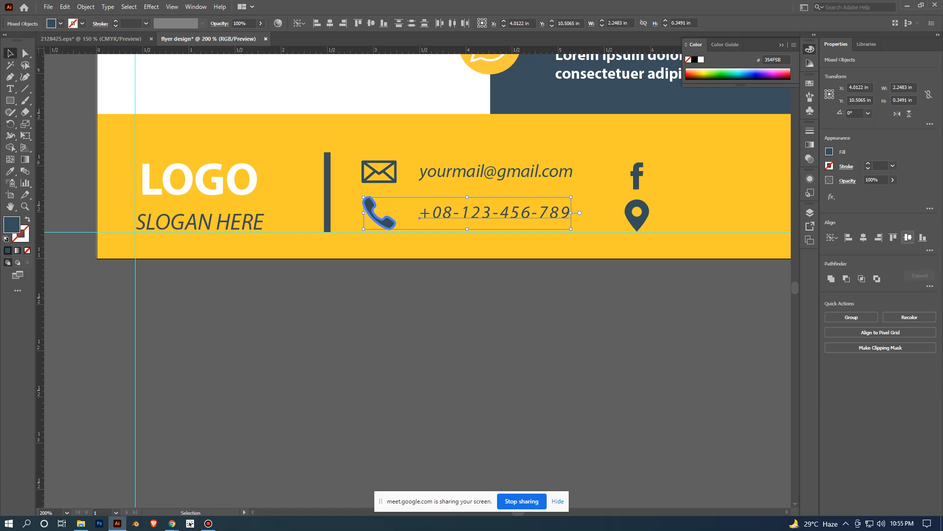
pyautogui.hotkey('ctrl', 'shift', 'a')
# - Duplicate the footer e-mail and phone texts horizontally so the copies sit beside the Facebook and location icons, and deselect
pyautogui.scroll(-2, 703, 341)
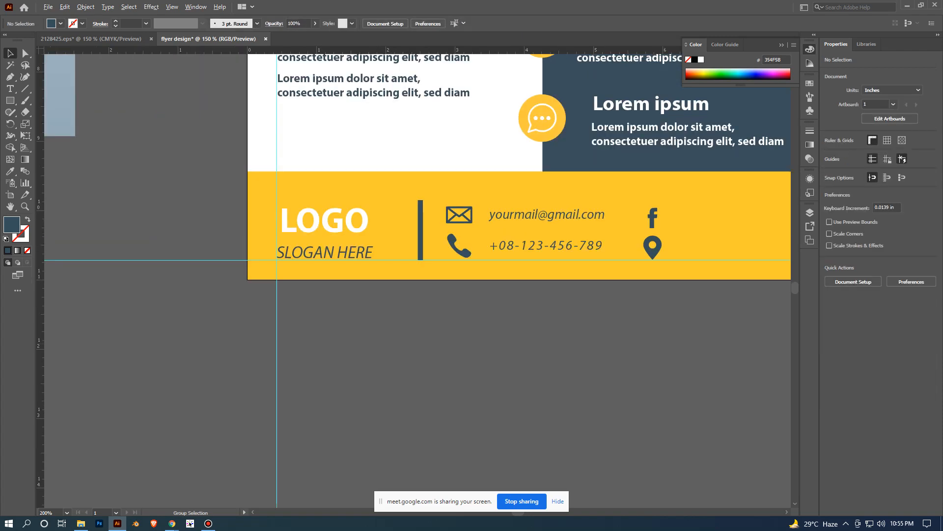
pyautogui.moveTo(703, 341); pyautogui.dragTo(526, 309)
pyautogui.scroll(1, 564, 347)
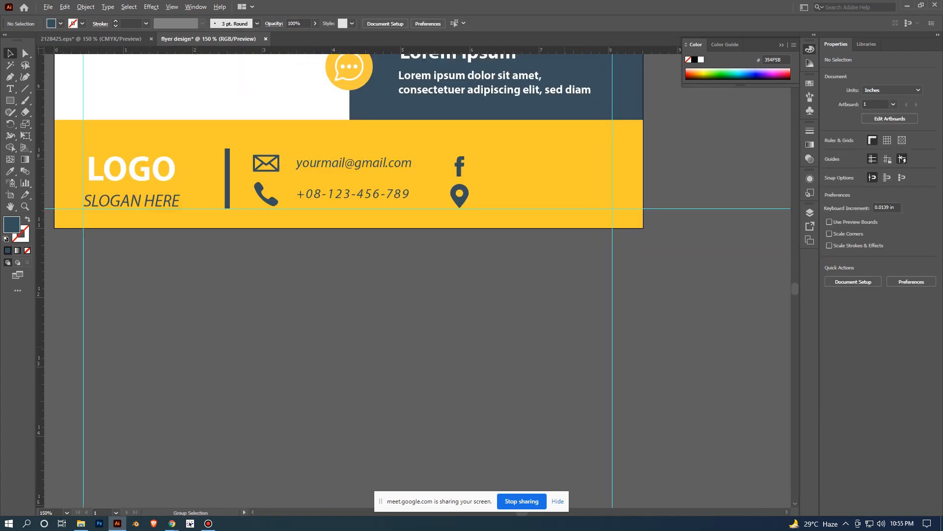
pyautogui.click(378, 164)
pyautogui.click(374, 192)
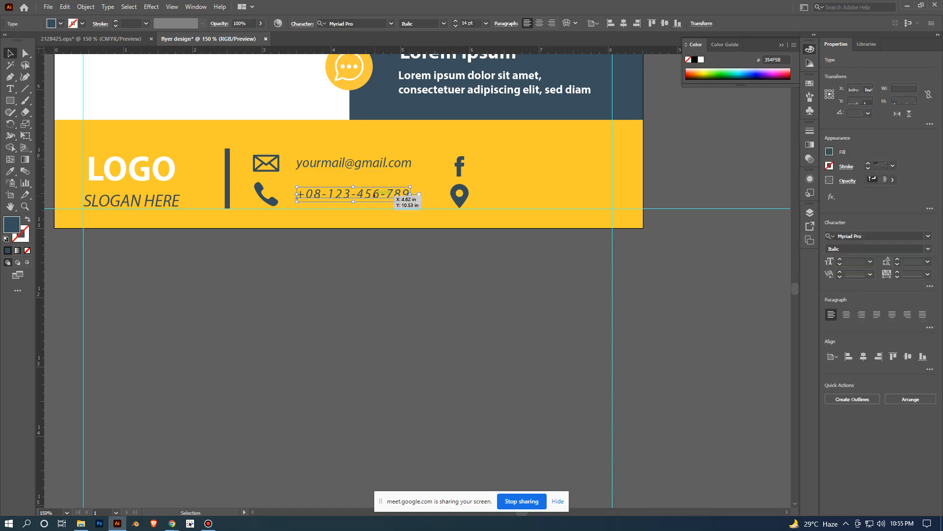
pyautogui.click(378, 166)
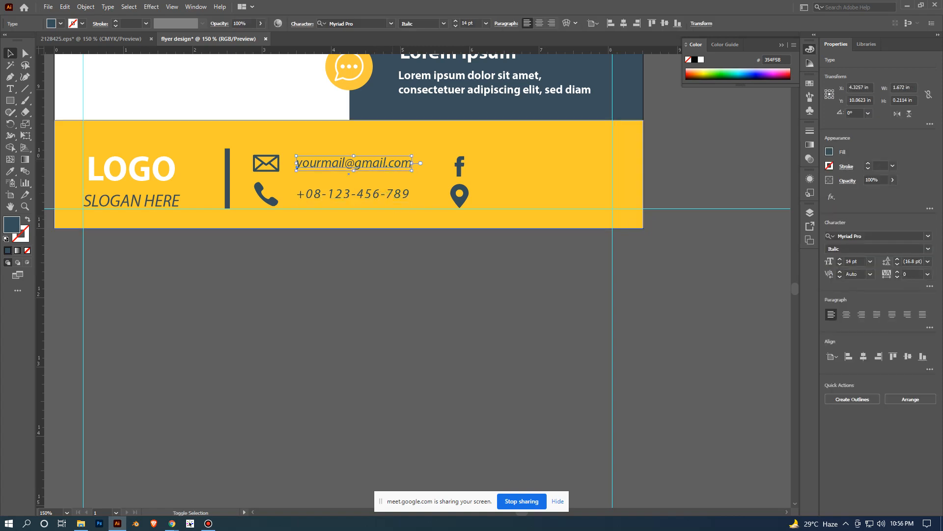
pyautogui.keyDown('shift'); pyautogui.click(379, 194); pyautogui.keyUp('shift')
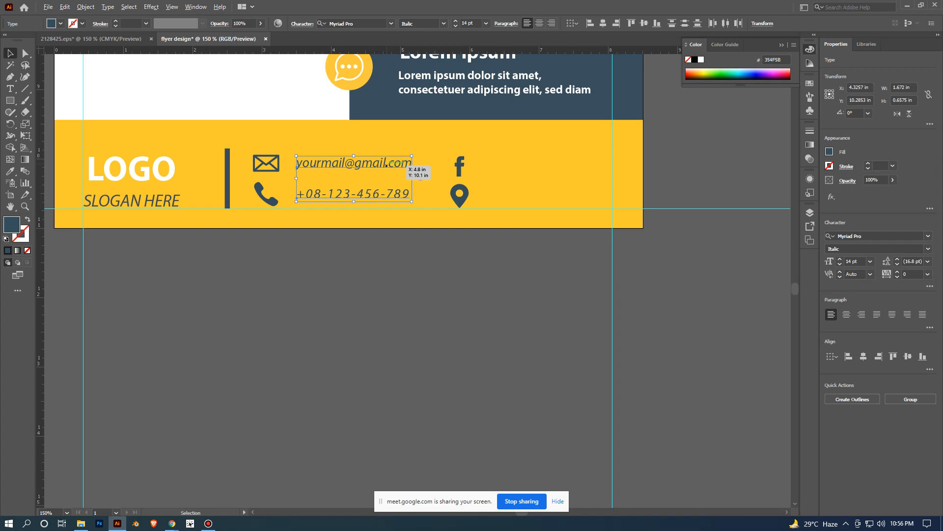
pyautogui.moveTo(297, 167); pyautogui.dragTo(487, 168)
pyautogui.click(689, 250)
# - Replace the duplicated e-mail text beside the Facebook icon with "Facebook page" and deselect it
pyautogui.scroll(-2, 690, 250)
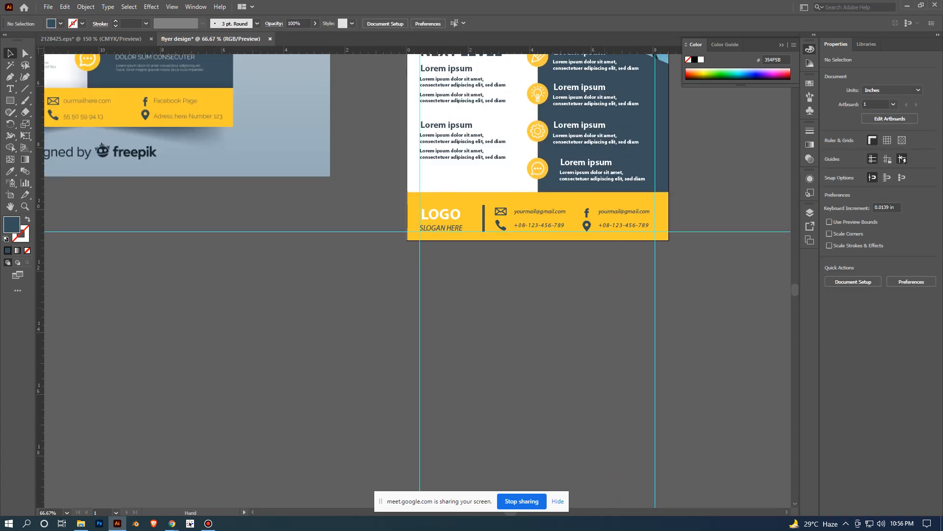
pyautogui.moveTo(589, 305); pyautogui.dragTo(524, 334)
pyautogui.scroll(1, 524, 334)
pyautogui.click(601, 193)
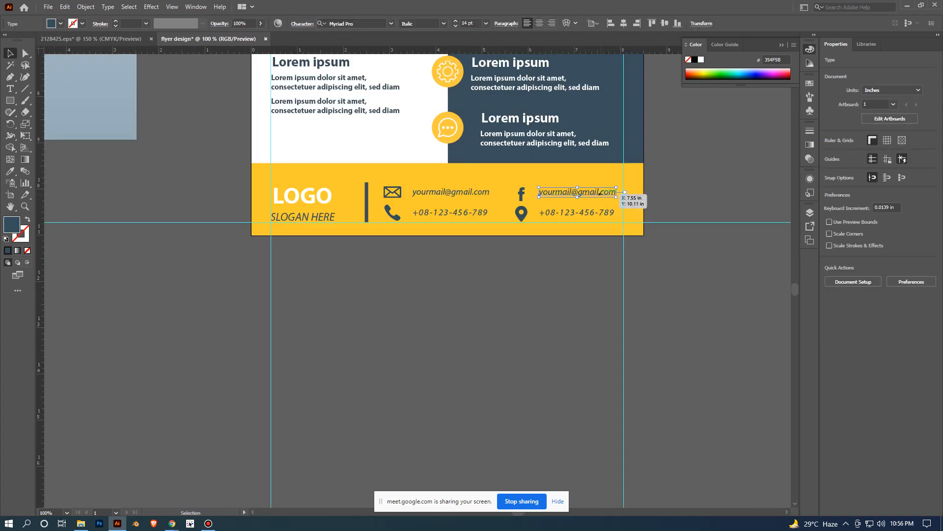
pyautogui.scroll(1, 601, 194)
pyautogui.press('t')
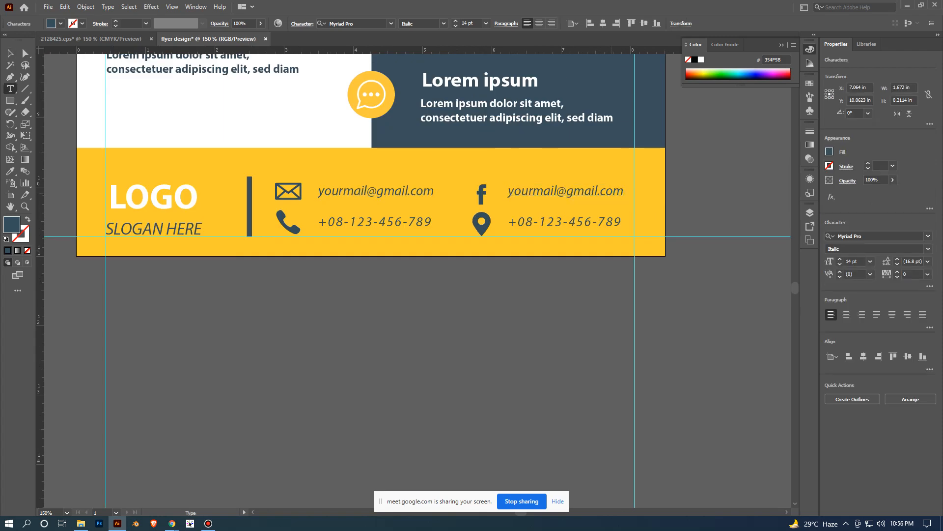
pyautogui.moveTo(624, 192); pyautogui.dragTo(508, 194)
pyautogui.scroll(-2, 570, 218)
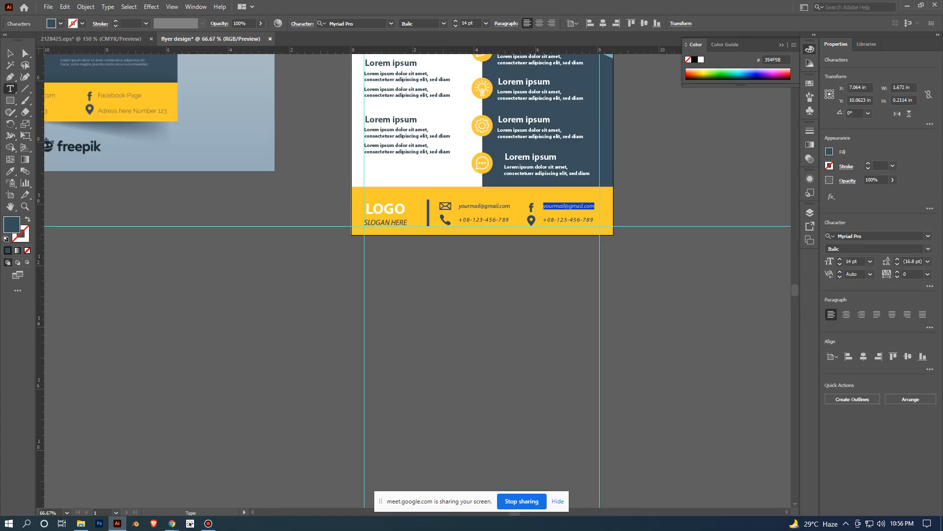
pyautogui.press('BackSpace')
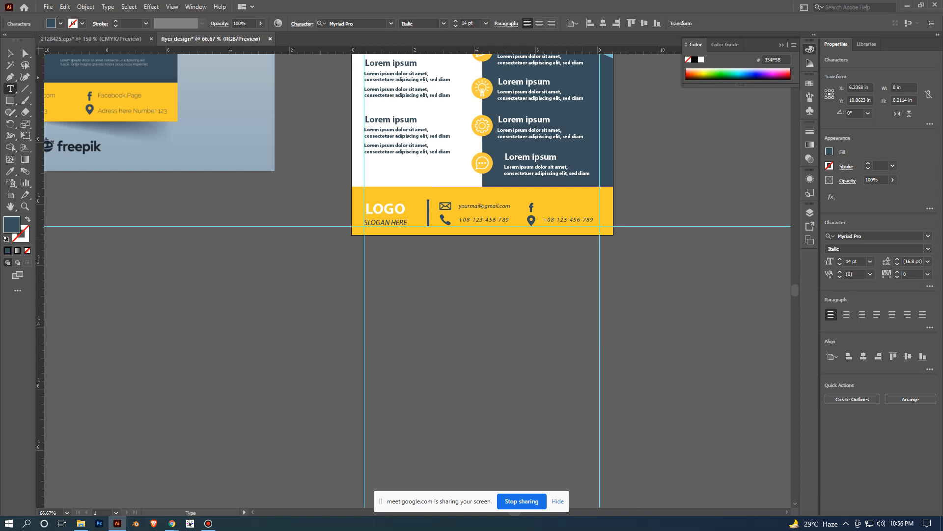
pyautogui.write('Facebook page')
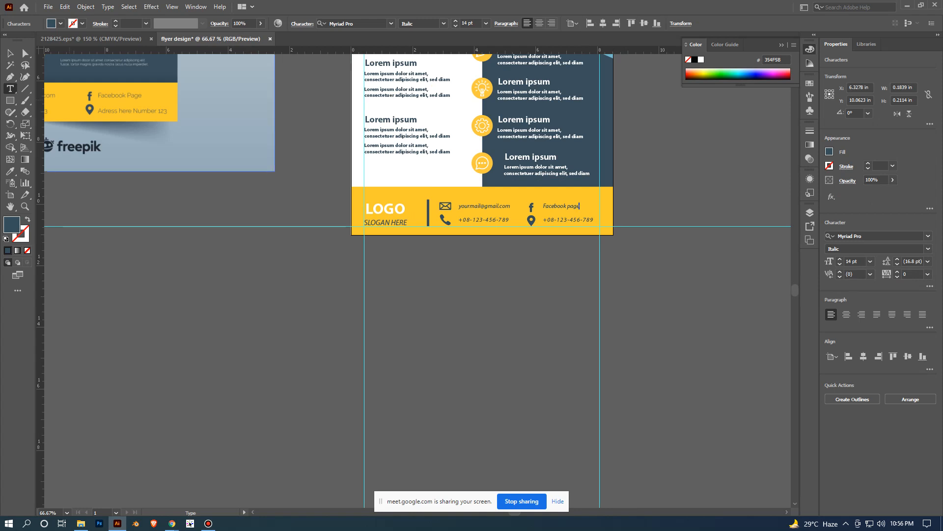
pyautogui.click(10, 53)
pyautogui.click(275, 313)
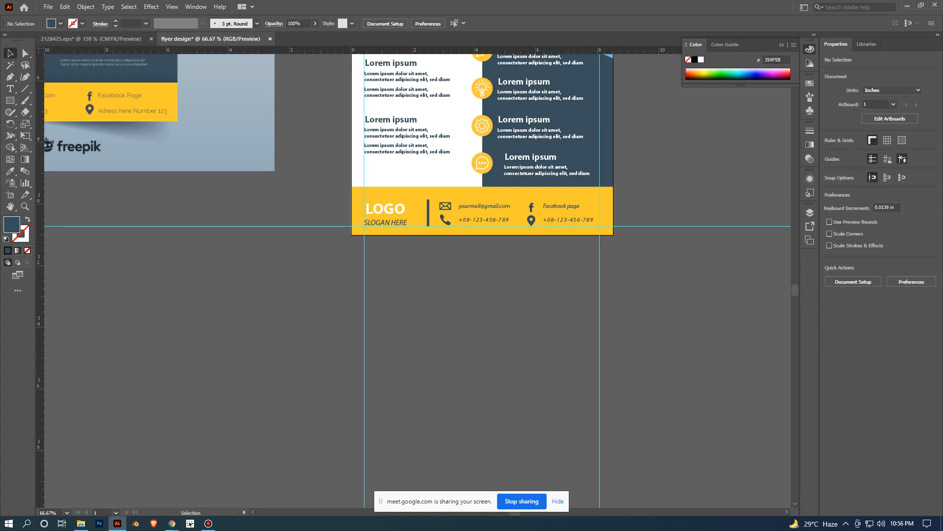
# - Move the reference flyer image diagonally toward the artboard, bringing its footer roughly level with the flyer's footer
pyautogui.scroll(1, 569, 254)
pyautogui.scroll(1, 570, 254)
pyautogui.scroll(-1, 603, 224)
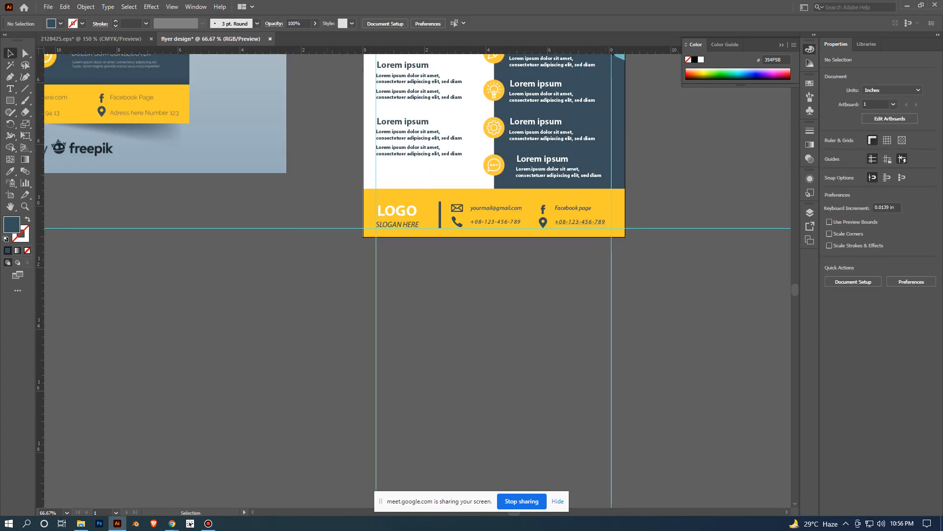
pyautogui.moveTo(198, 121); pyautogui.dragTo(262, 185)
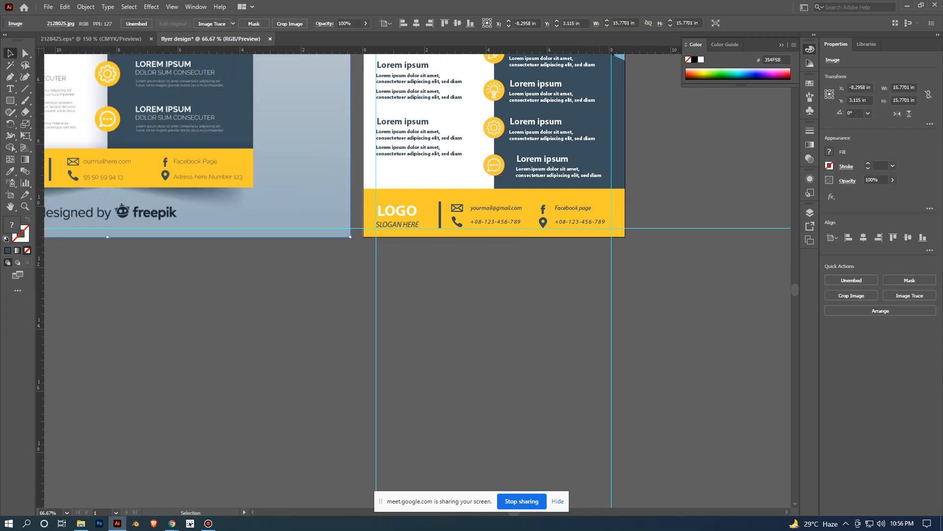
# - Replace the duplicated phone number beside the location icon with "your adress here" and deselect it
pyautogui.scroll(1, 601, 250)
pyautogui.click(602, 221)
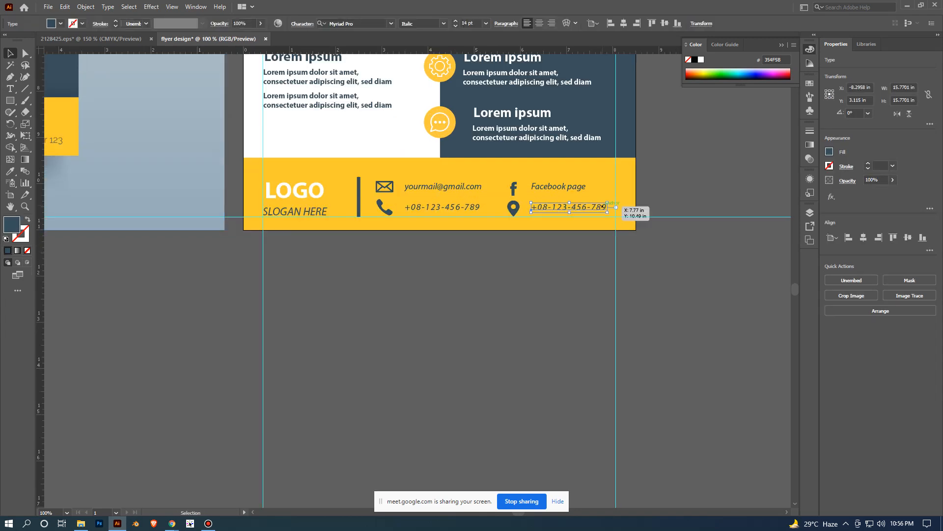
pyautogui.tripleClick(604, 207)
pyautogui.scroll(-1, 602, 207)
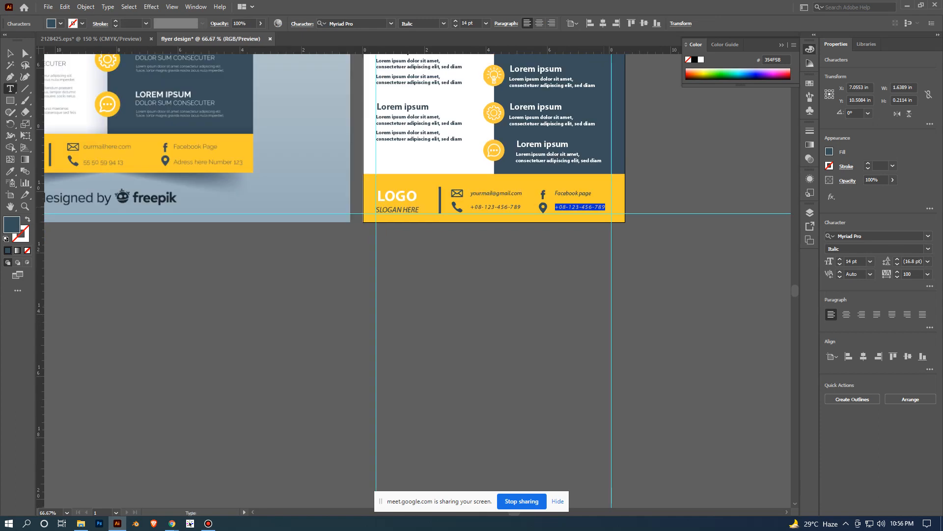
pyautogui.write('your')
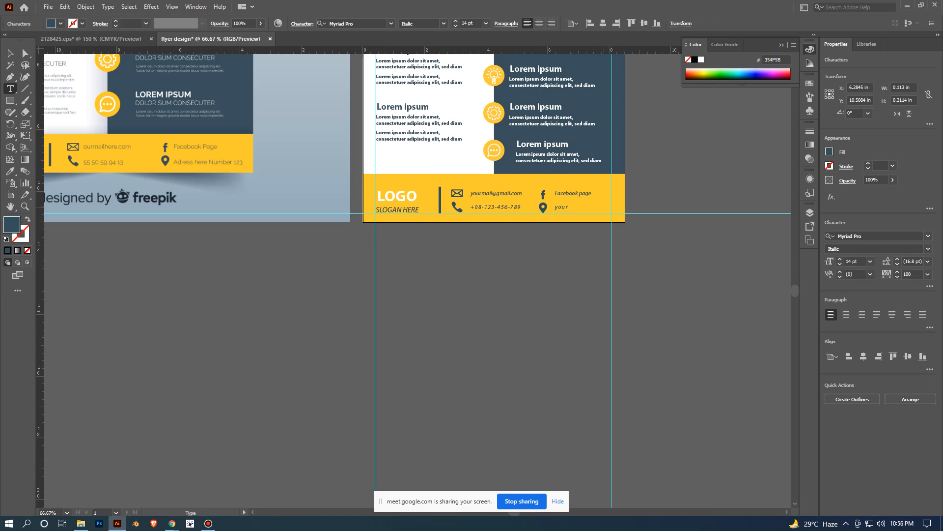
pyautogui.write(' adress here')
pyautogui.press('Escape')
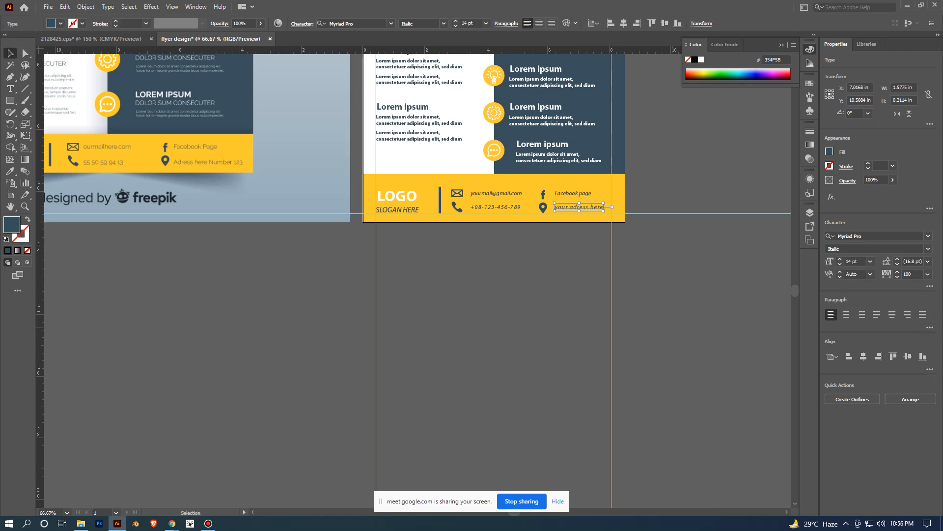
pyautogui.click(674, 326)
# - Duplicate the last two-line paragraph of the flyer's white column straight down, directly below the original
pyautogui.scroll(-3, 674, 326)
pyautogui.moveTo(674, 326); pyautogui.dragTo(610, 302)
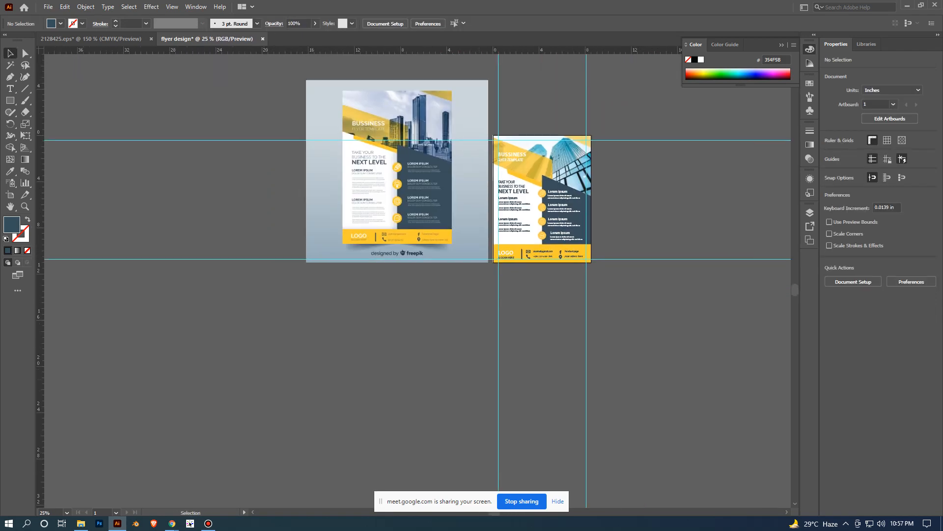
pyautogui.scroll(4, 477, 216)
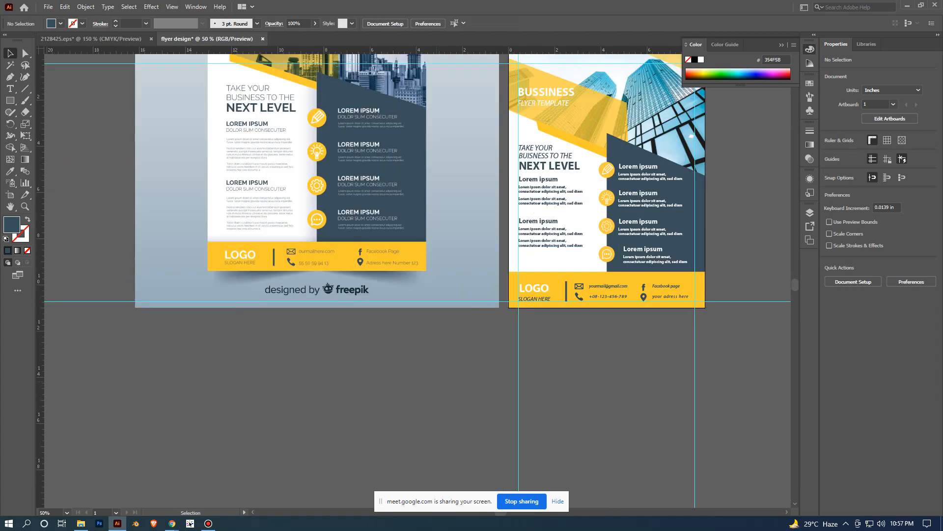
pyautogui.scroll(-1, 436, 377)
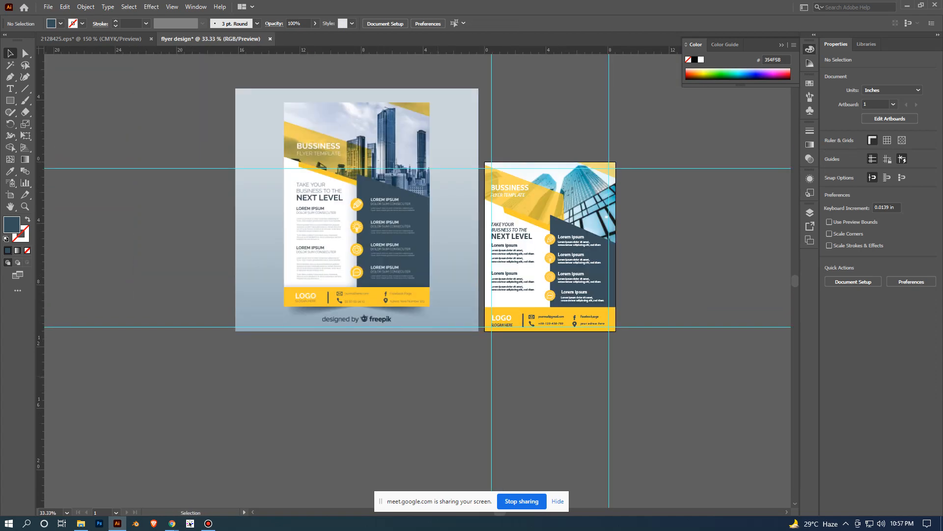
pyautogui.scroll(1, 493, 382)
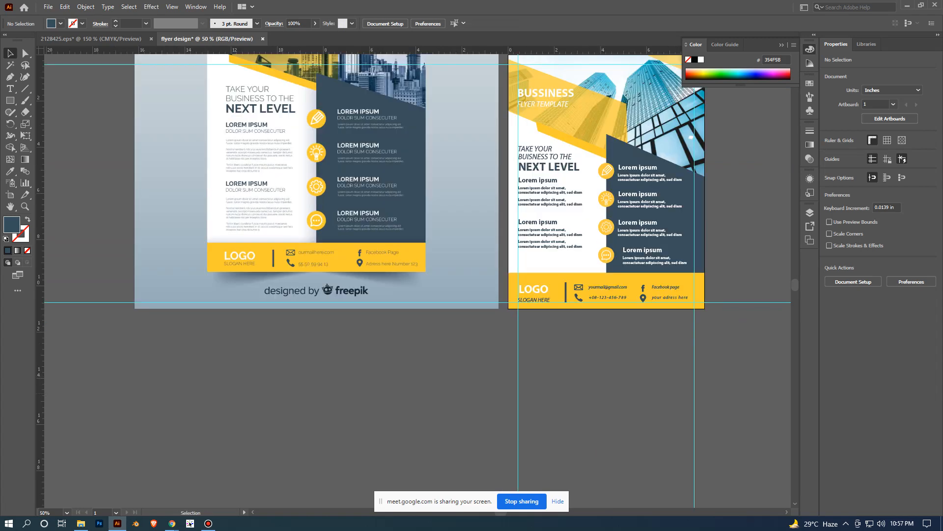
pyautogui.scroll(1, 493, 383)
pyautogui.moveTo(543, 204); pyautogui.dragTo(485, 285)
pyautogui.scroll(1, 485, 286)
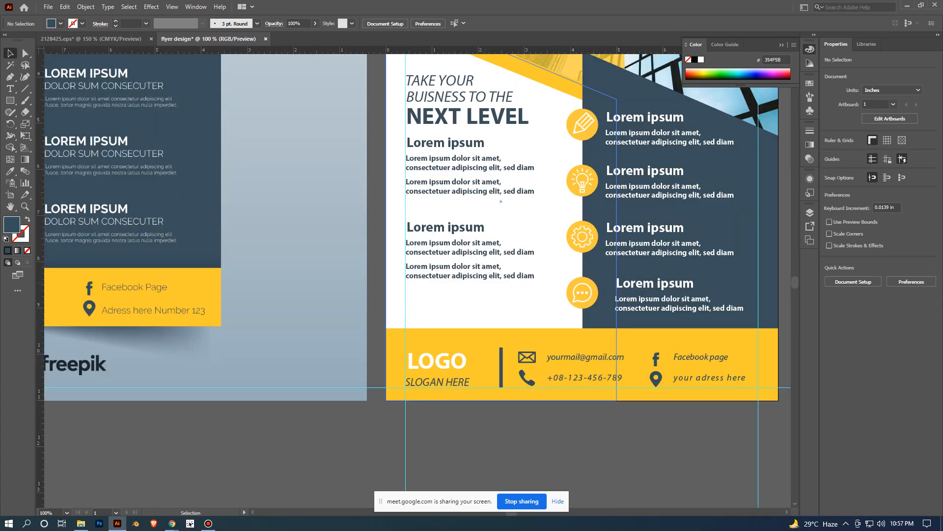
pyautogui.click(471, 275)
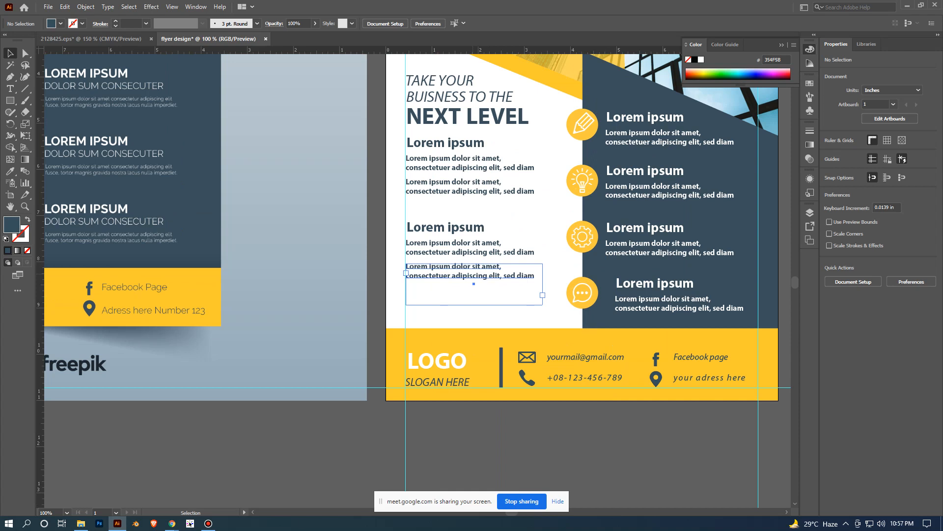
pyautogui.moveTo(474, 284); pyautogui.dragTo(474, 309)
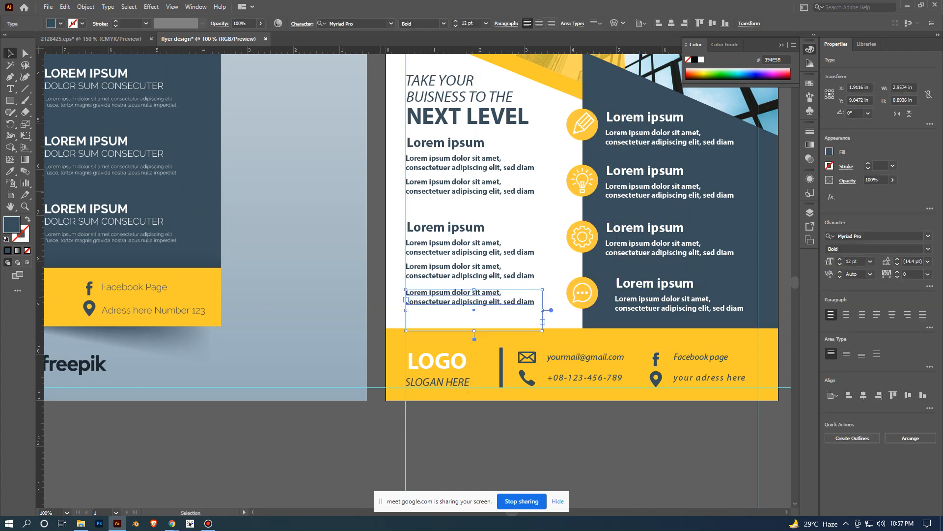
pyautogui.click(448, 229)
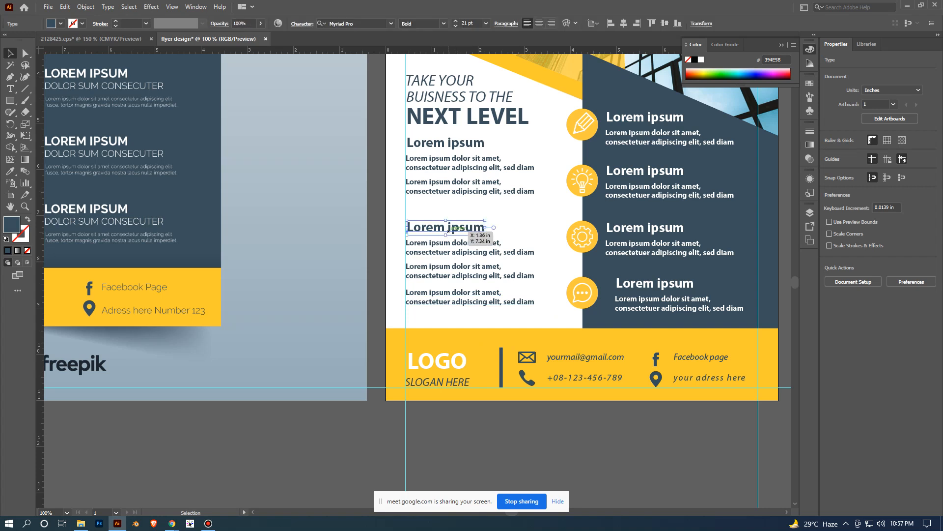
pyautogui.keyDown('shift'); pyautogui.click(462, 251); pyautogui.keyUp('shift')
pyautogui.keyDown('shift'); pyautogui.click(470, 296); pyautogui.keyUp('shift')
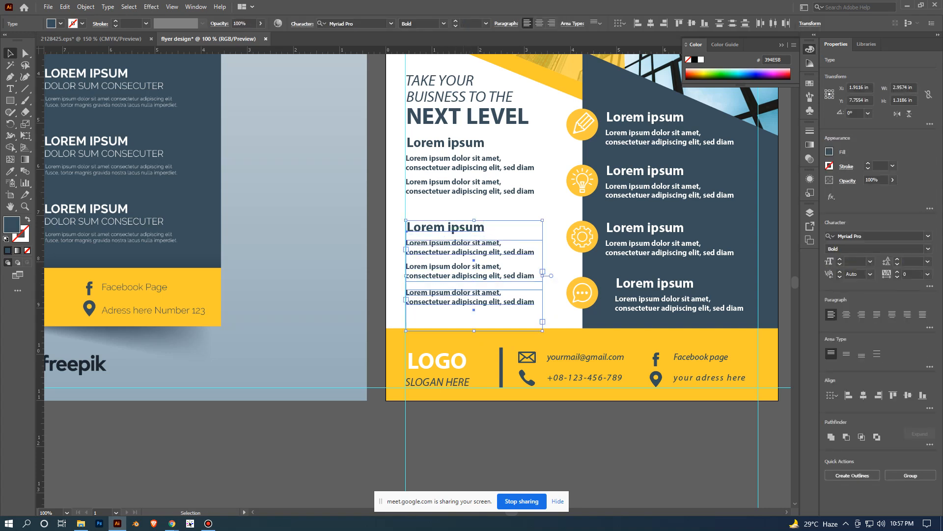
# - Undo the accidental shift of the white background shape behind the left text column and lock that shape
pyautogui.moveTo(477, 239); pyautogui.dragTo(477, 244)
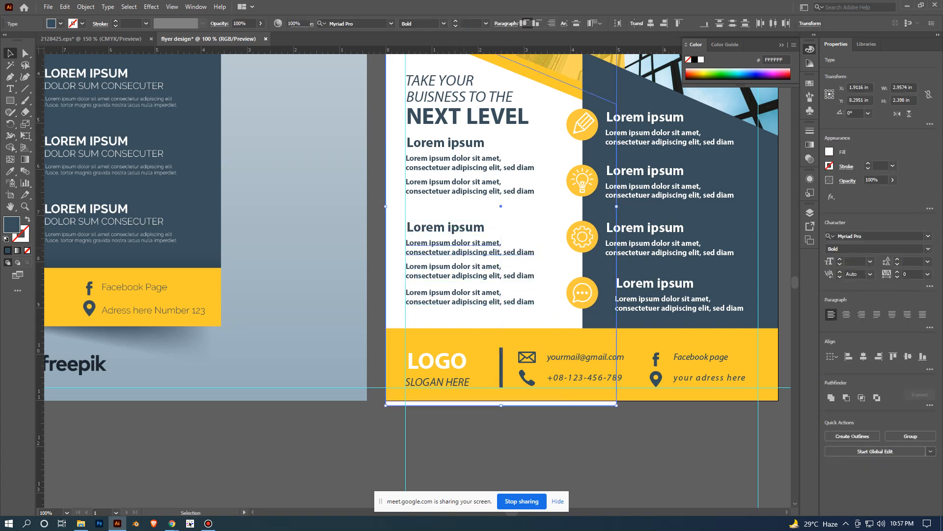
pyautogui.hotkey('ctrl', 'z')
pyautogui.hotkey('ctrl', '2')
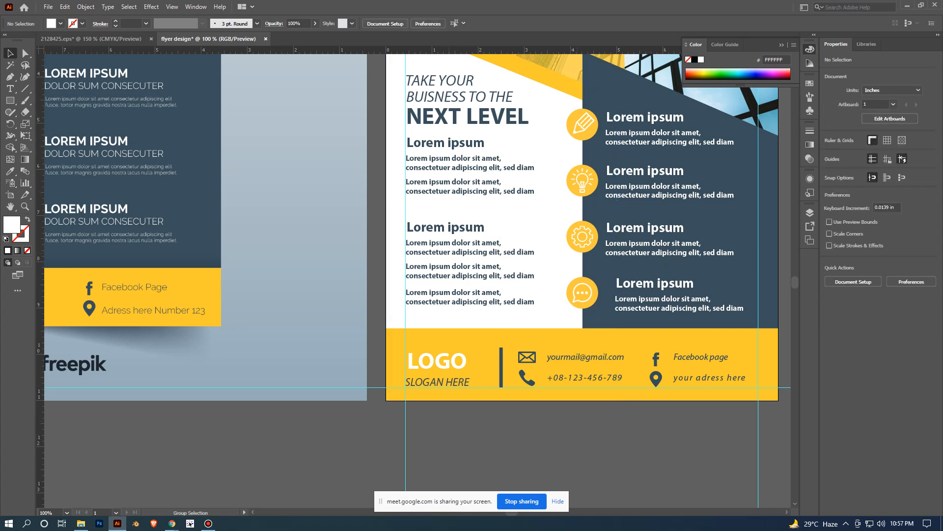
# - Shift the white column's lower heading and its three paragraphs down together by about 0.26 in, leaving them deselected
pyautogui.hotkey('ctrl', '=')
pyautogui.click(477, 207)
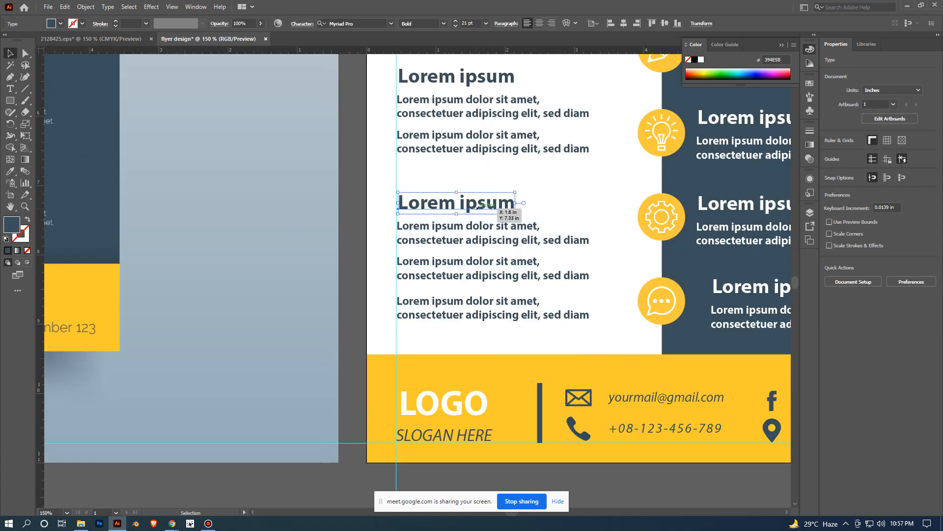
pyautogui.keyDown('shift'); pyautogui.click(474, 234); pyautogui.keyUp('shift')
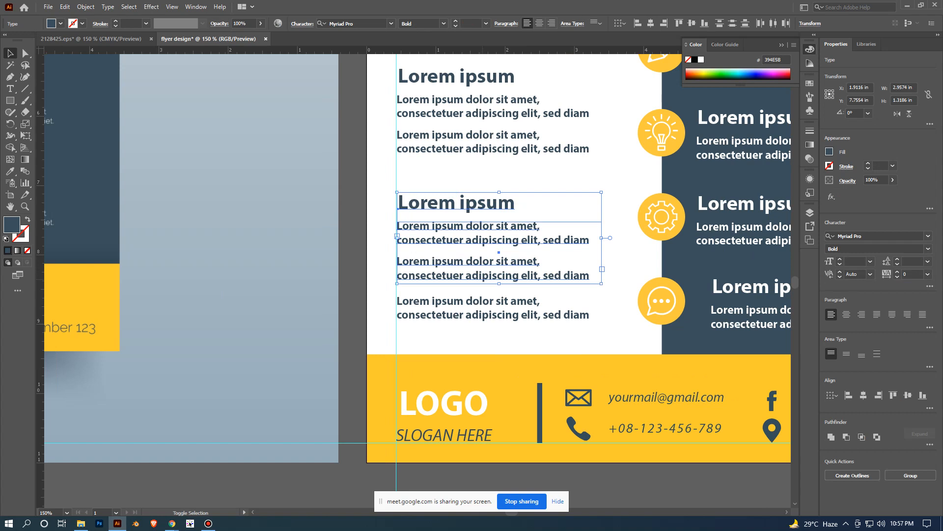
pyautogui.keyDown('shift'); pyautogui.click(477, 276); pyautogui.keyUp('shift')
pyautogui.keyDown('shift'); pyautogui.click(483, 302); pyautogui.keyUp('shift')
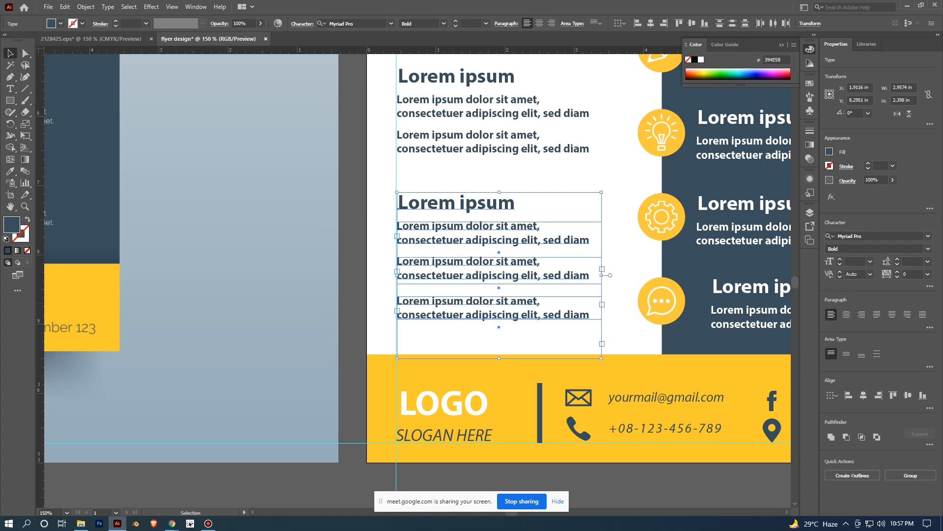
pyautogui.press('Down')
pyautogui.press('Down')
pyautogui.press('Down')
pyautogui.press('Down')
pyautogui.press('Down')
pyautogui.press('Down')
pyautogui.press('Down')
pyautogui.press('Down')
pyautogui.press('Down')
pyautogui.press('Down')
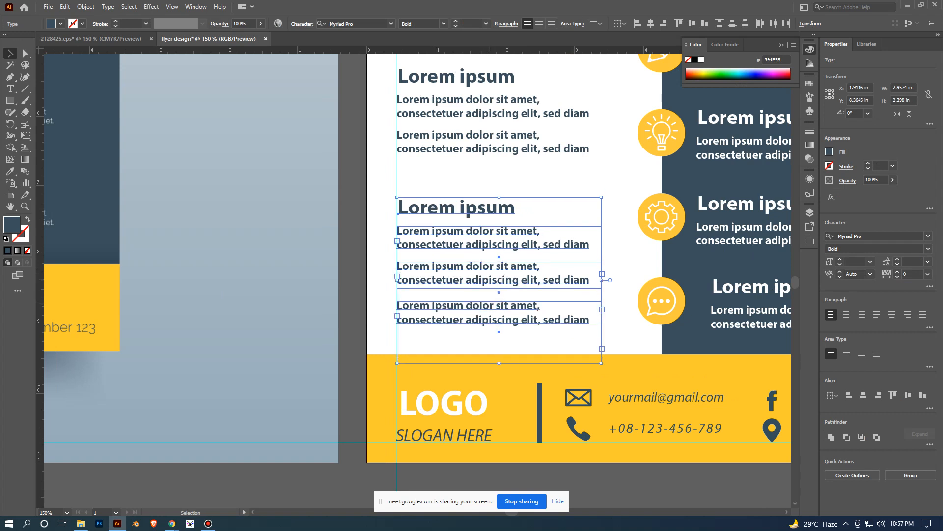
pyautogui.press('Down')
pyautogui.press('Down')
pyautogui.press('Down')
pyautogui.press('Down')
pyautogui.press('Down')
pyautogui.press('Down')
pyautogui.press('Down')
pyautogui.press('Down')
pyautogui.press('Down')
pyautogui.press('Down')
pyautogui.press('Down')
pyautogui.press('Down')
pyautogui.press('Down')
pyautogui.press('Down')
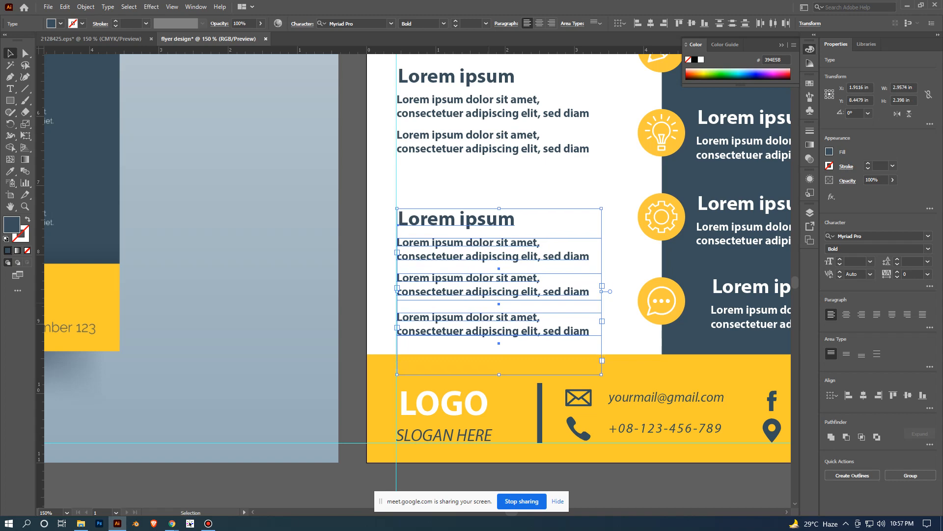
pyautogui.scroll(-2, 492, 301)
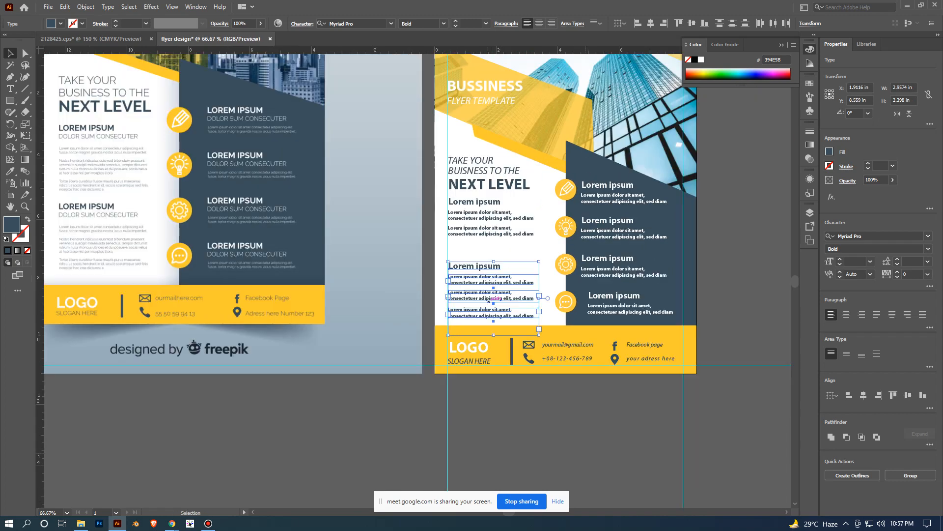
pyautogui.click(570, 432)
# - Duplicate the second paragraph under the white column's upper heading straight down by about 0.46 in as a third paragraph
pyautogui.scroll(1, 570, 431)
pyautogui.moveTo(492, 206); pyautogui.dragTo(505, 295)
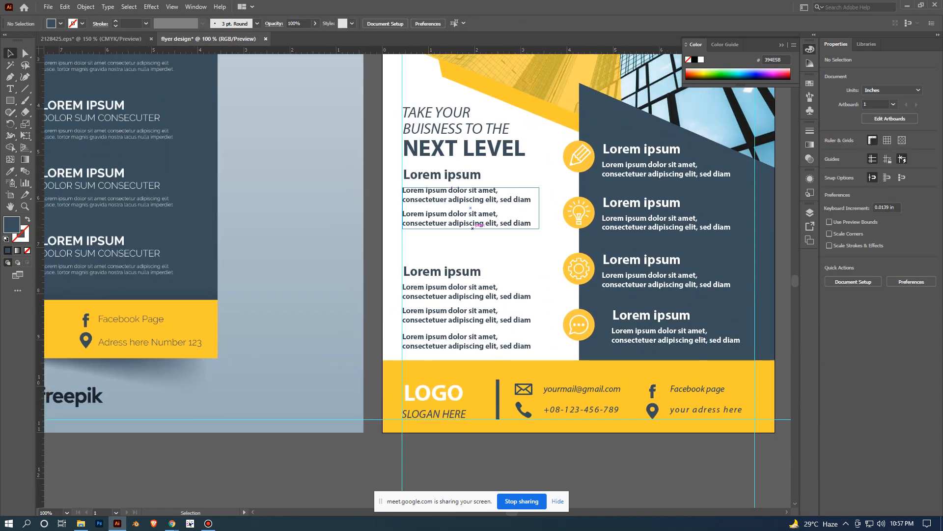
pyautogui.click(470, 223)
pyautogui.moveTo(471, 231); pyautogui.dragTo(470, 252)
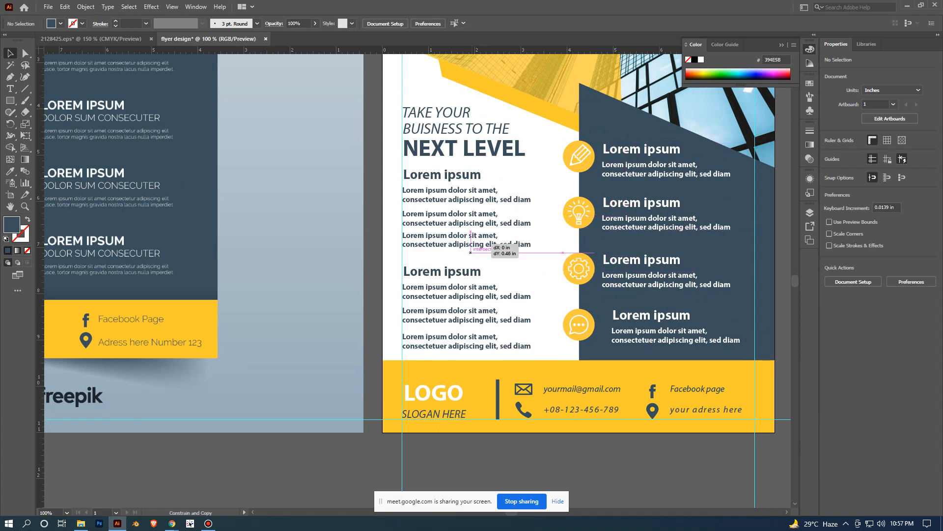
pyautogui.scroll(-1, 626, 474)
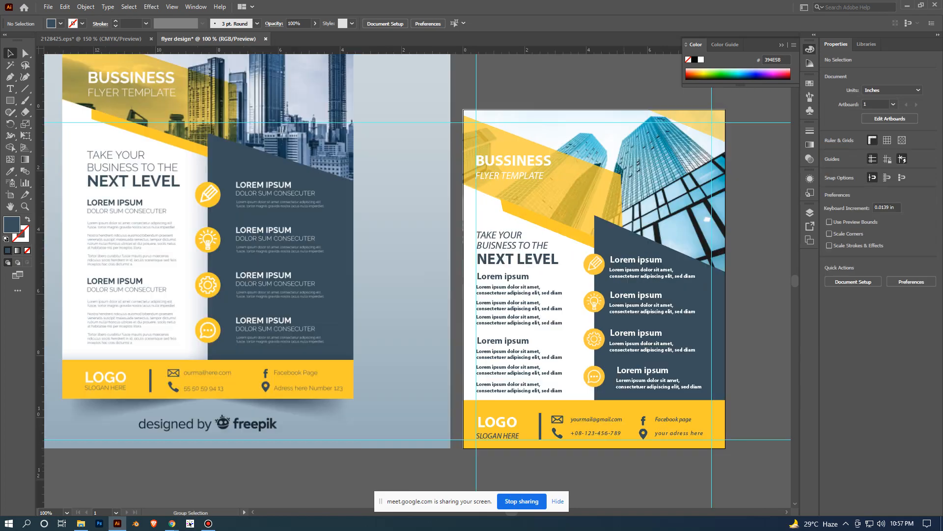
pyautogui.moveTo(602, 470); pyautogui.dragTo(570, 375)
# - Nudge the third paragraph under the upper heading slightly down to even out the spacing, then deselect it
pyautogui.scroll(1, 545, 371)
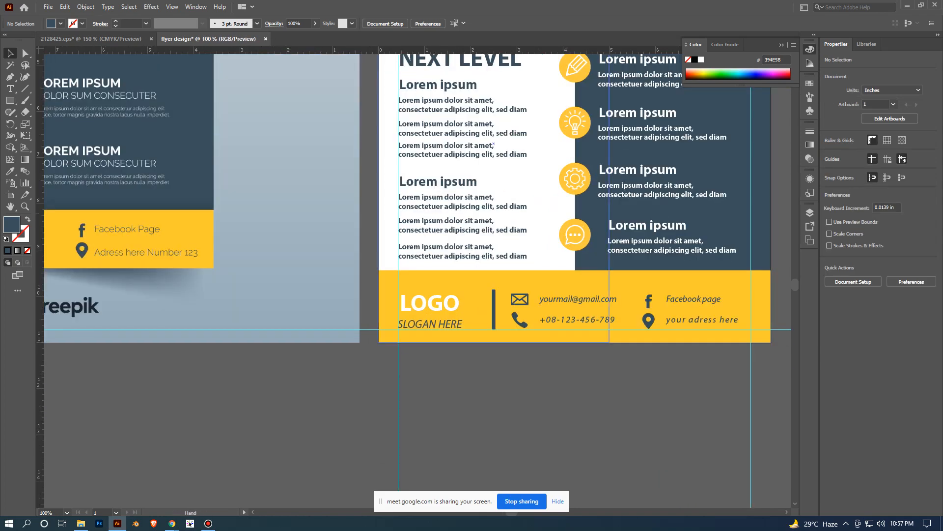
pyautogui.scroll(2, 452, 317)
pyautogui.scroll(1, 452, 317)
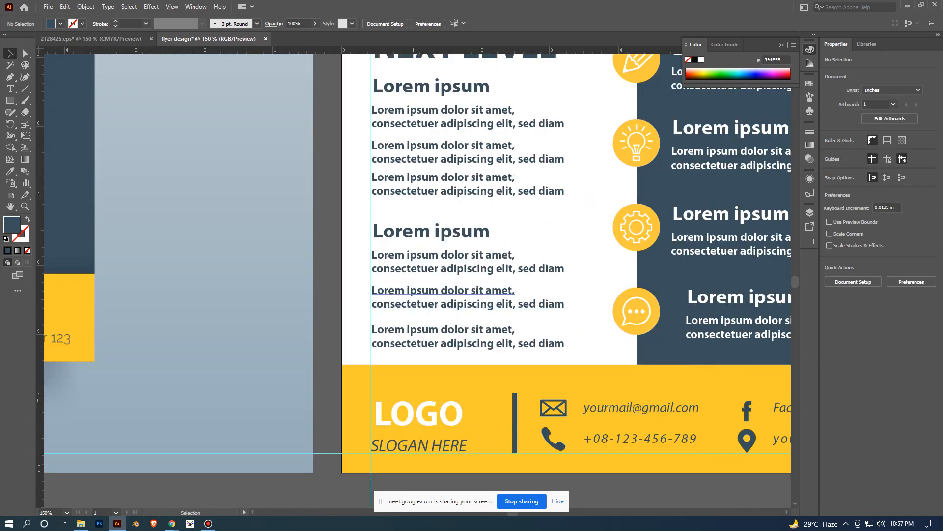
pyautogui.scroll(2, 467, 268)
pyautogui.moveTo(467, 266); pyautogui.dragTo(467, 270)
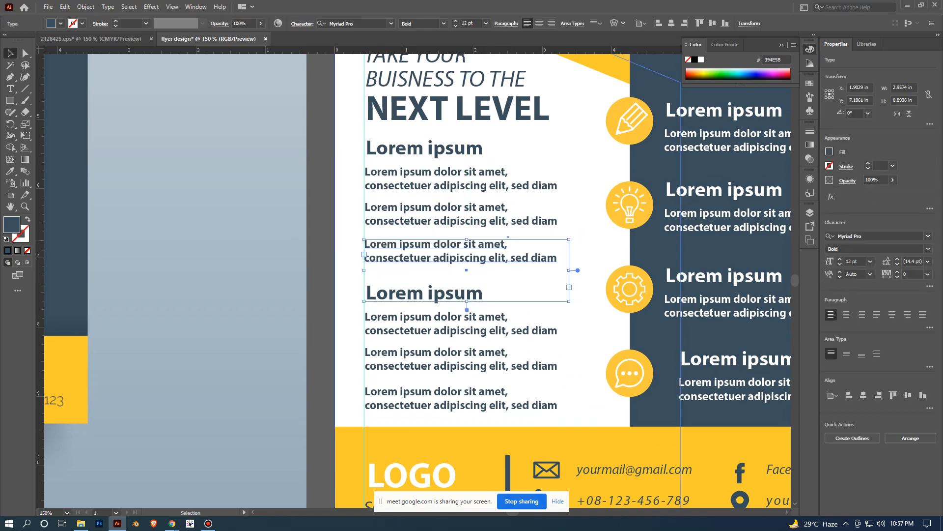
pyautogui.click(330, 235)
# - Align the dark panel's last text group horizontally centred to its first text group, using the first as the key object
pyautogui.scroll(-3, 330, 236)
pyautogui.scroll(-1, 330, 235)
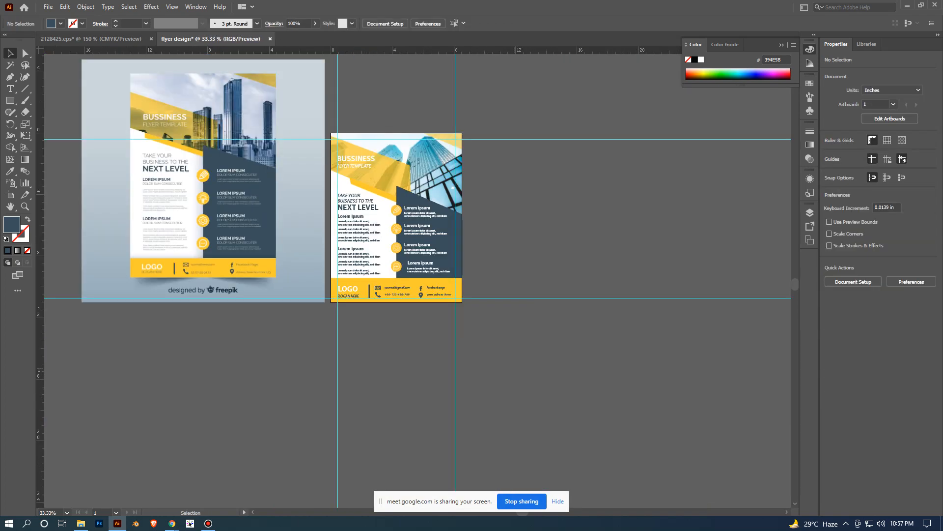
pyautogui.scroll(2, 436, 394)
pyautogui.moveTo(436, 394); pyautogui.dragTo(638, 478)
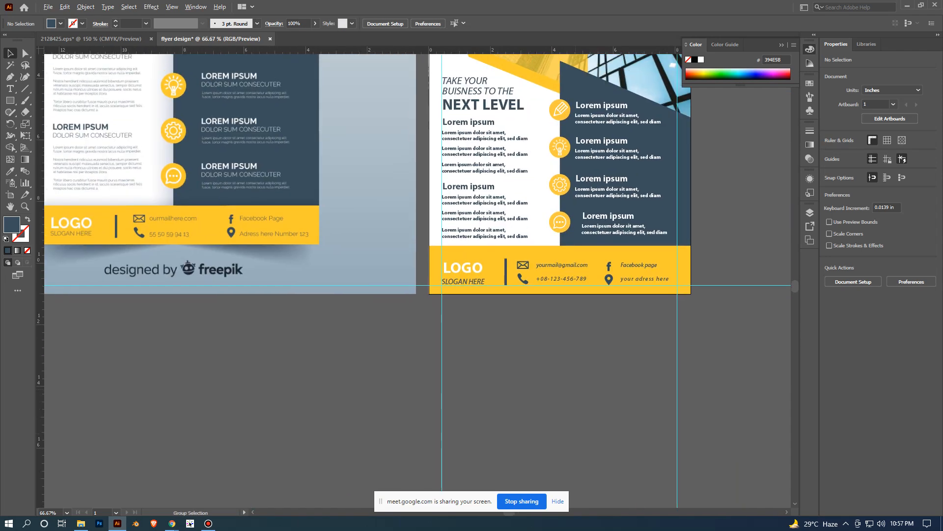
pyautogui.moveTo(641, 372); pyautogui.dragTo(580, 430)
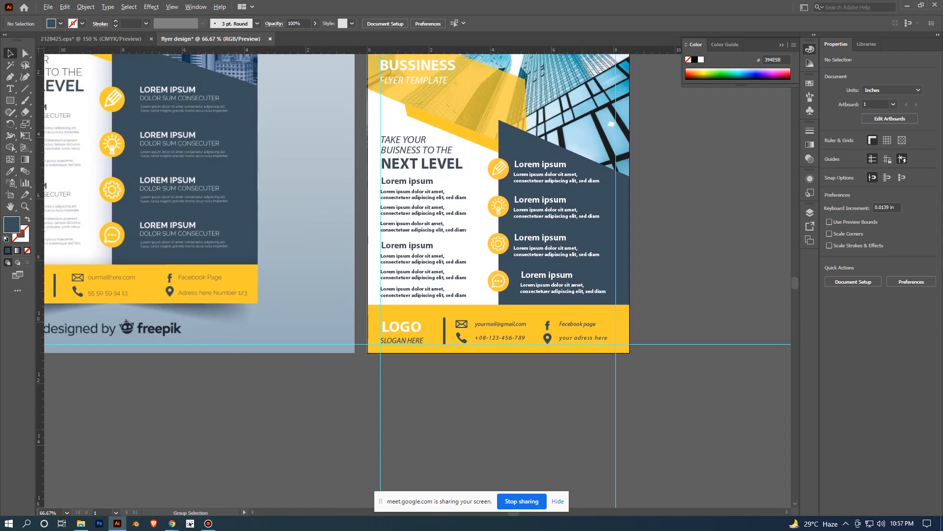
pyautogui.scroll(-1, 580, 430)
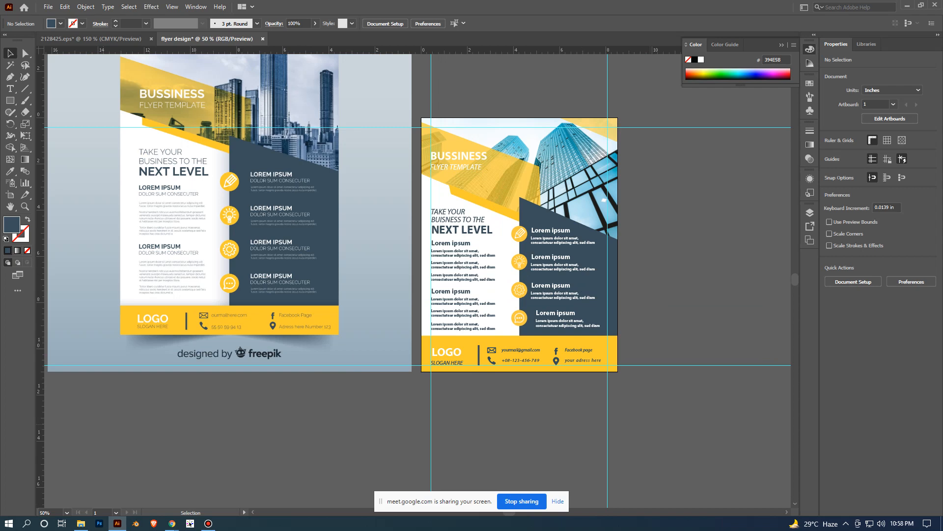
pyautogui.scroll(1, 570, 315)
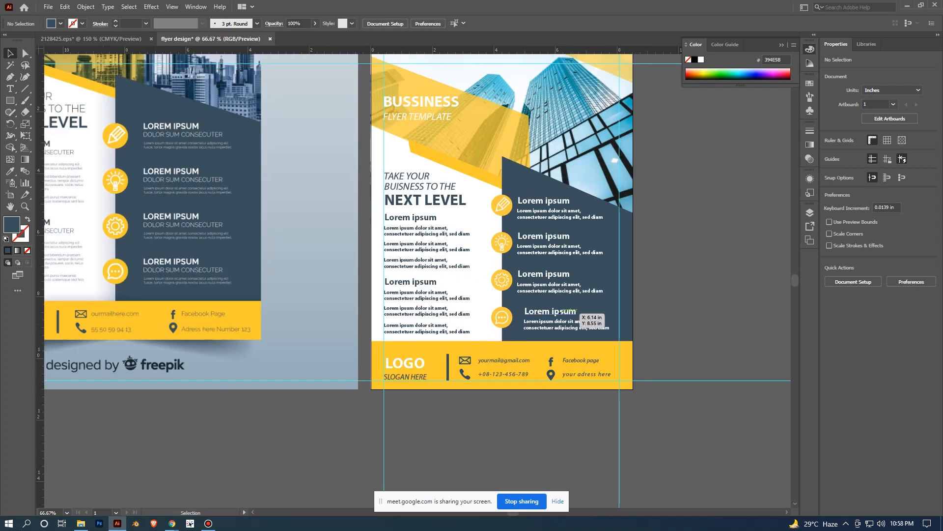
pyautogui.click(572, 312)
pyautogui.keyDown('shift'); pyautogui.click(549, 202); pyautogui.keyUp('shift')
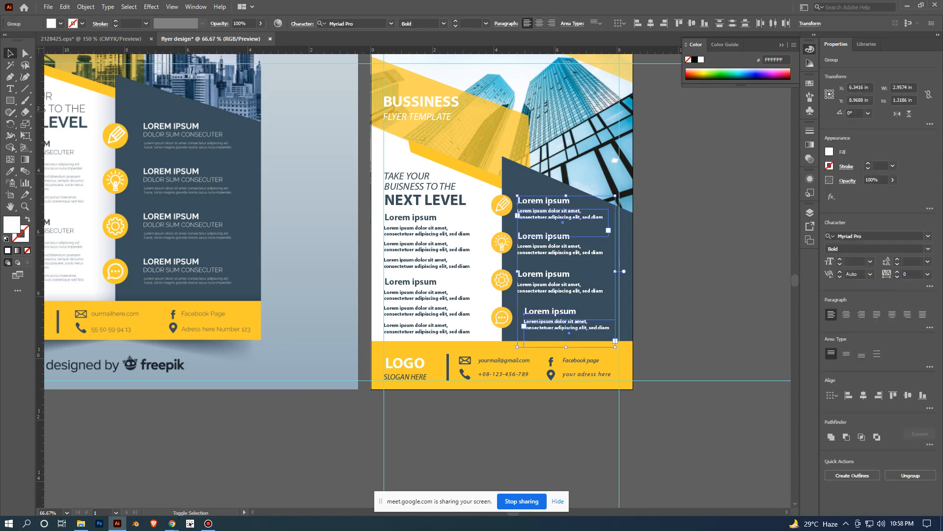
pyautogui.click(562, 221)
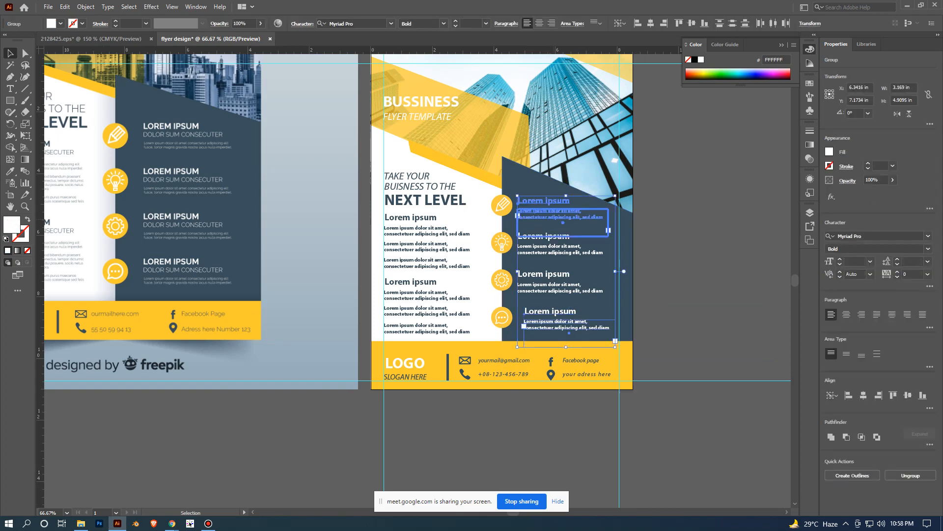
pyautogui.click(863, 395)
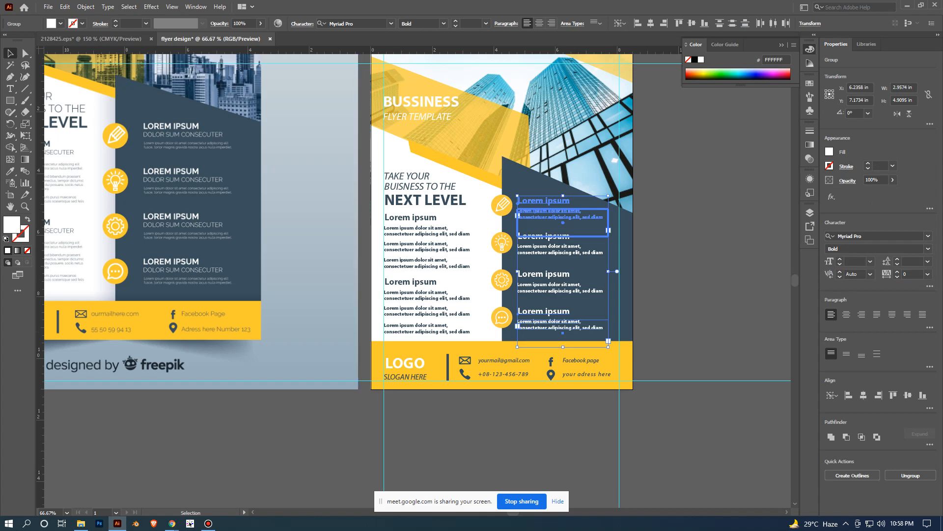
pyautogui.click(717, 328)
# - Move the reference flyer image well away from the artboard, diagonally up and to its left
pyautogui.scroll(-1, 716, 328)
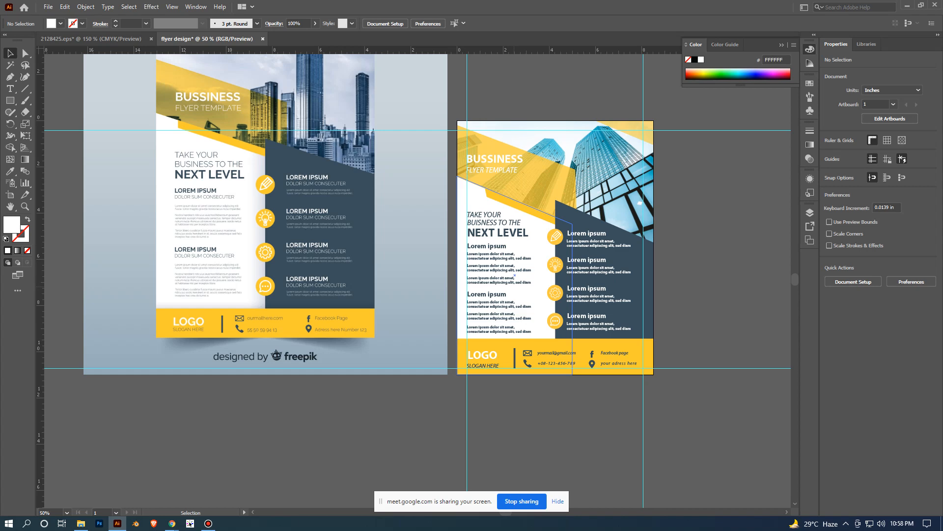
pyautogui.scroll(-2, 512, 288)
pyautogui.scroll(2, 526, 328)
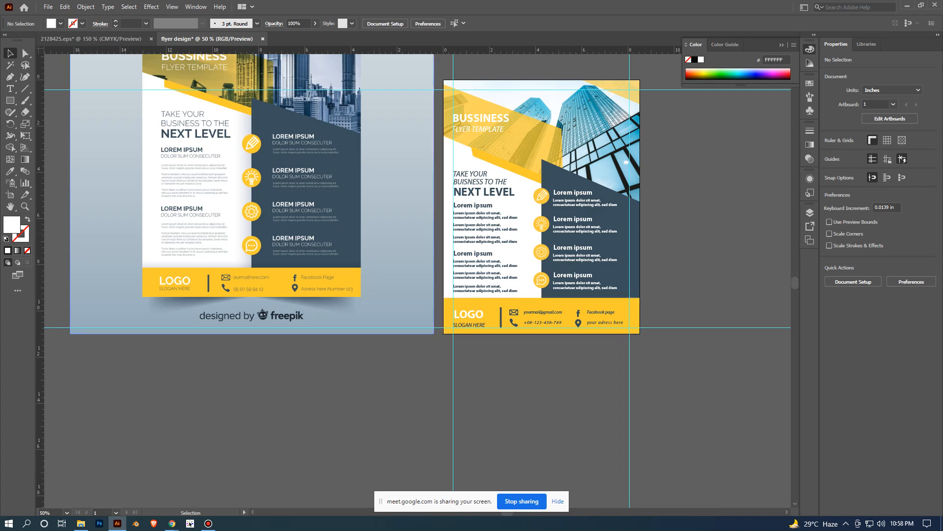
pyautogui.scroll(-3, 379, 234)
pyautogui.moveTo(345, 211); pyautogui.dragTo(223, 121)
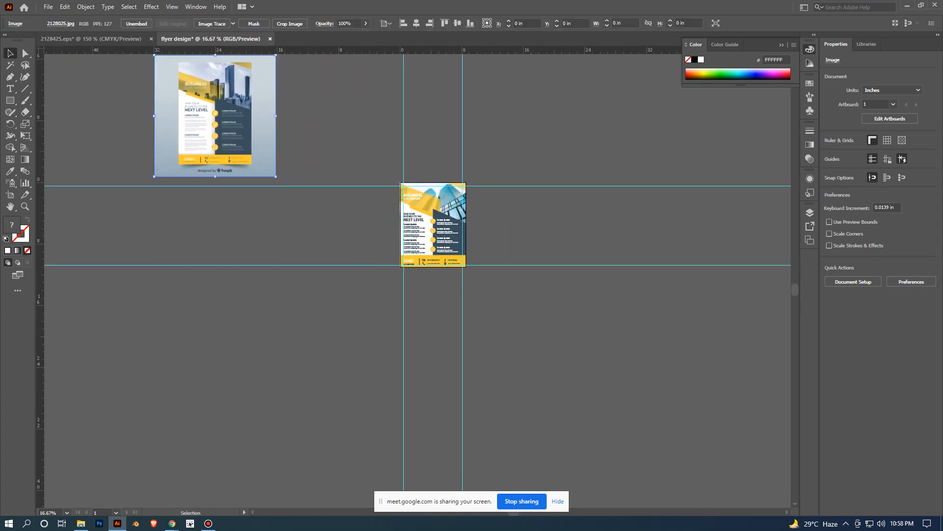
# - Change the footer rectangle's fill to bright cyan 05D2E2 and deselect it
pyautogui.moveTo(453, 264); pyautogui.dragTo(476, 300)
pyautogui.scroll(2, 335, 343)
pyautogui.scroll(1, 411, 316)
pyautogui.scroll(1, 476, 300)
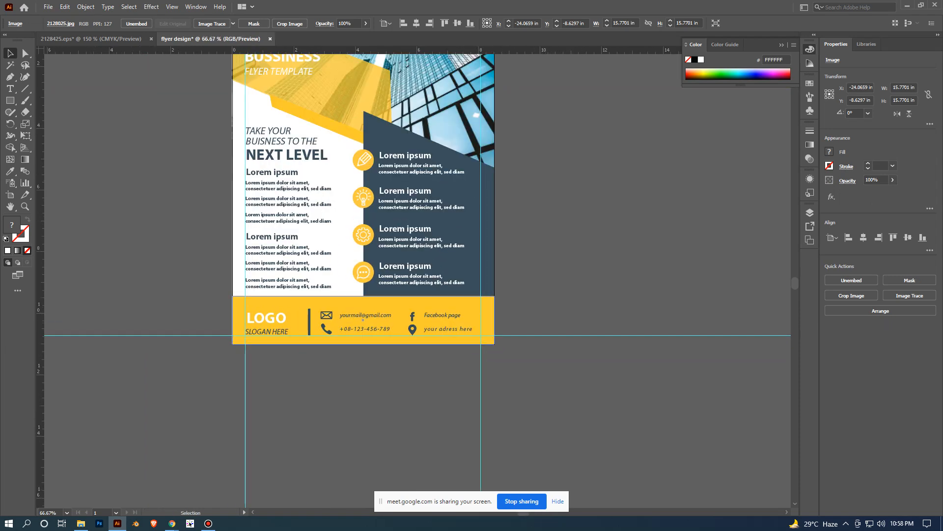
pyautogui.click(362, 318)
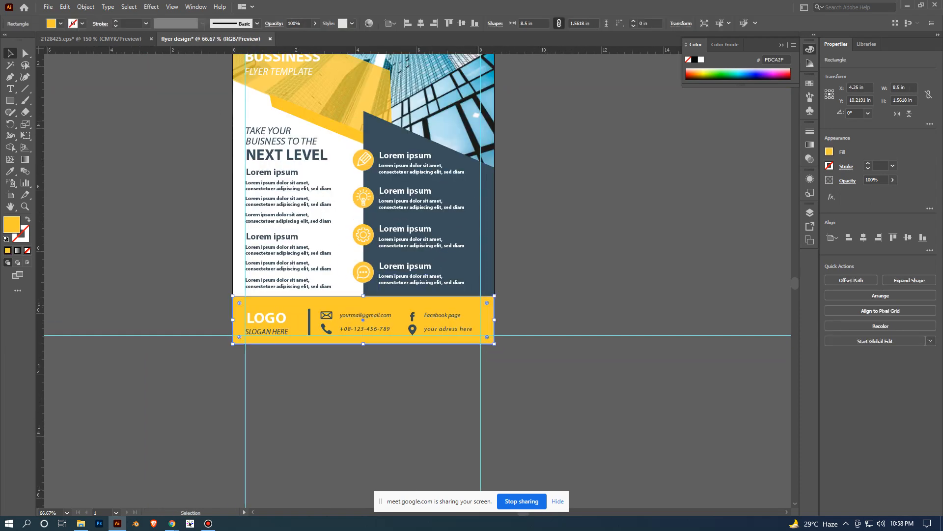
pyautogui.doubleClick(12, 224)
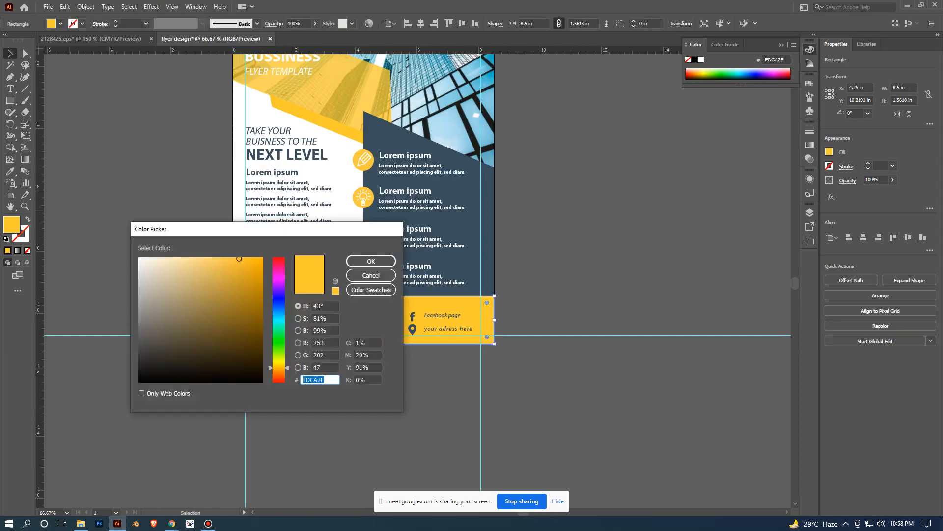
pyautogui.write('30EDFC')
pyautogui.click(261, 271)
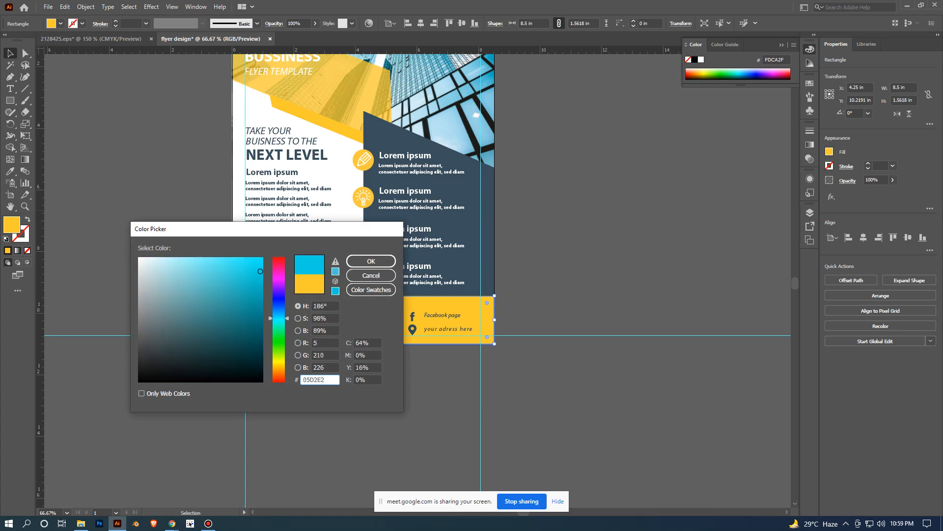
pyautogui.click(371, 261)
pyautogui.click(555, 280)
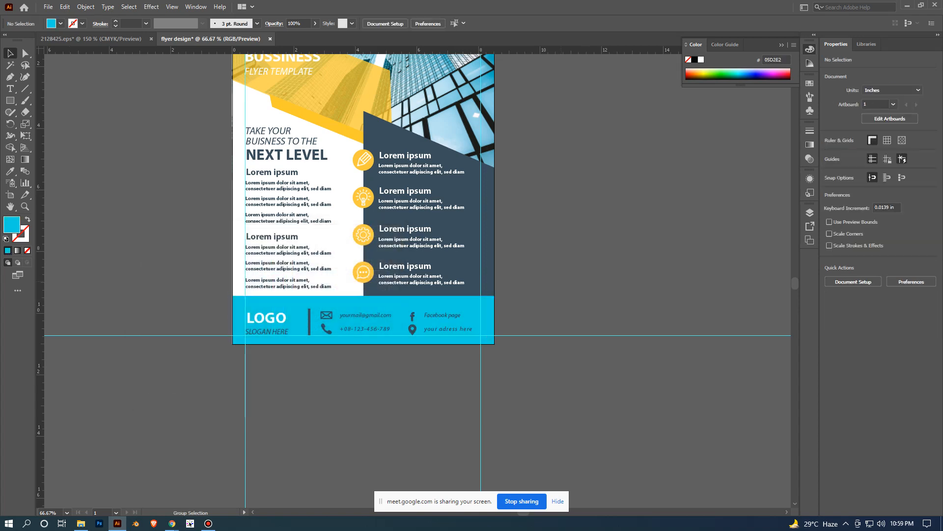
# - Change the white shape behind the left text column to the pale olive fill DBE0BD and deselect it
pyautogui.scroll(-1, 565, 274)
pyautogui.moveTo(432, 246); pyautogui.dragTo(465, 297)
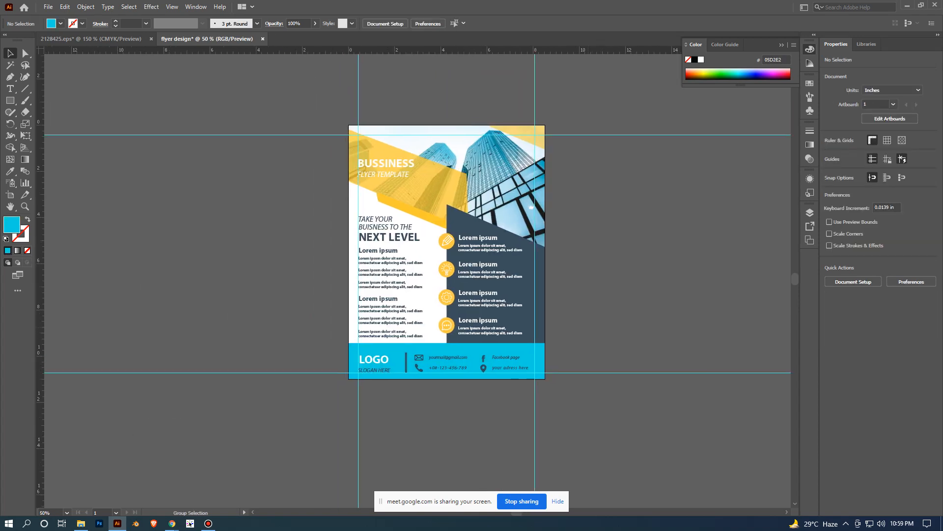
pyautogui.click(428, 280)
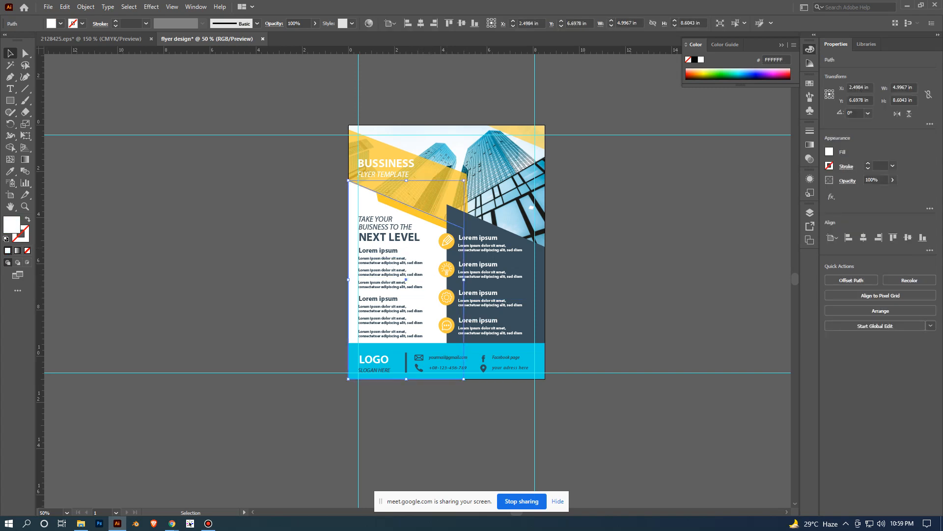
pyautogui.doubleClick(12, 225)
pyautogui.moveTo(279, 367)
pyautogui.mouseDown()
pyautogui.moveTo(279, 341)
pyautogui.moveTo(279, 358)
pyautogui.mouseUp()
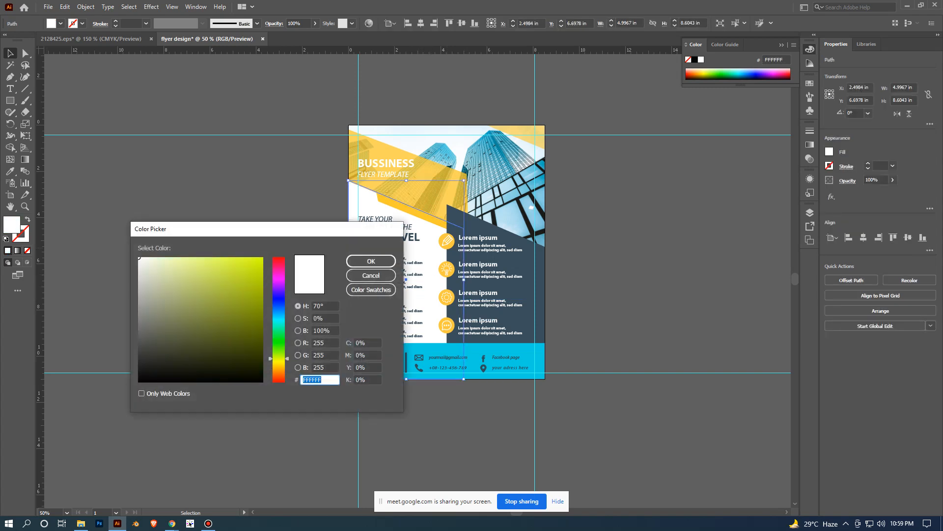
pyautogui.moveTo(154, 267); pyautogui.dragTo(157, 272)
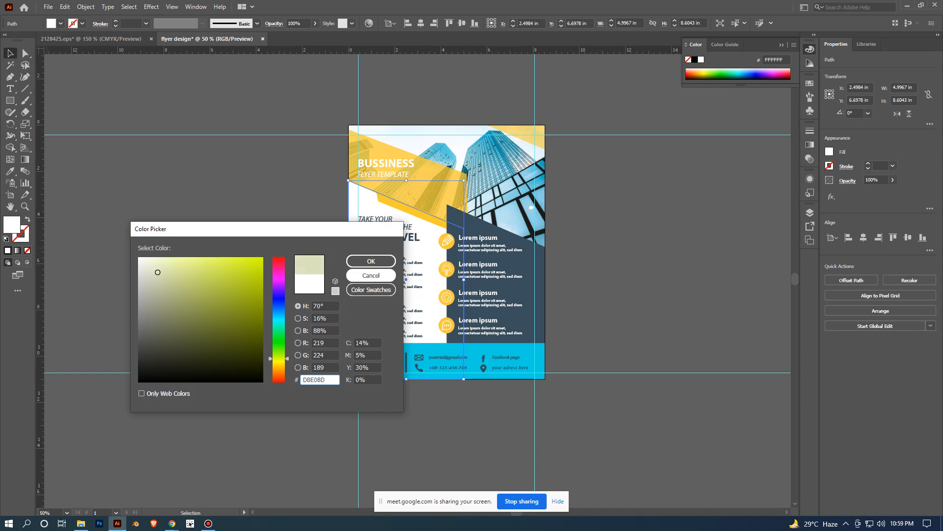
pyautogui.click(371, 261)
pyautogui.click(585, 290)
# - Set the fill of the dark slate panel behind the icon texts to 113344
pyautogui.click(534, 290)
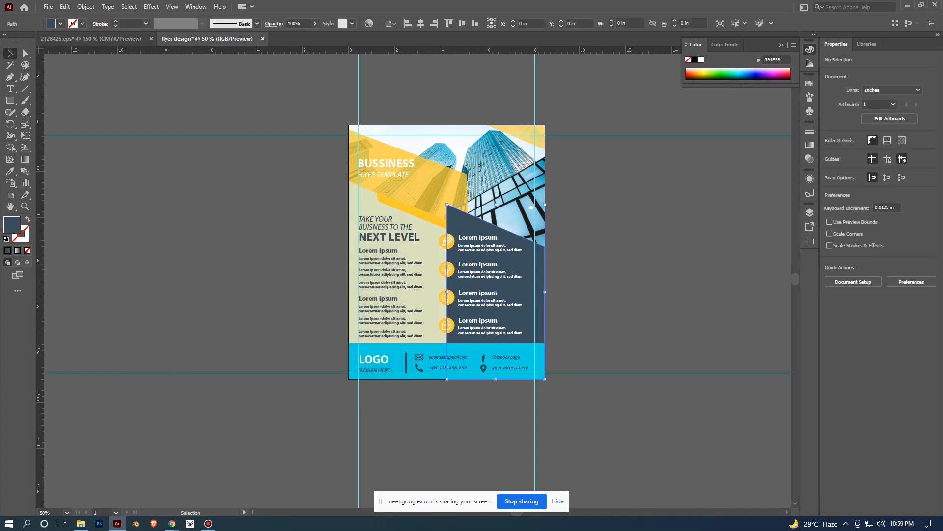
pyautogui.doubleClick(12, 225)
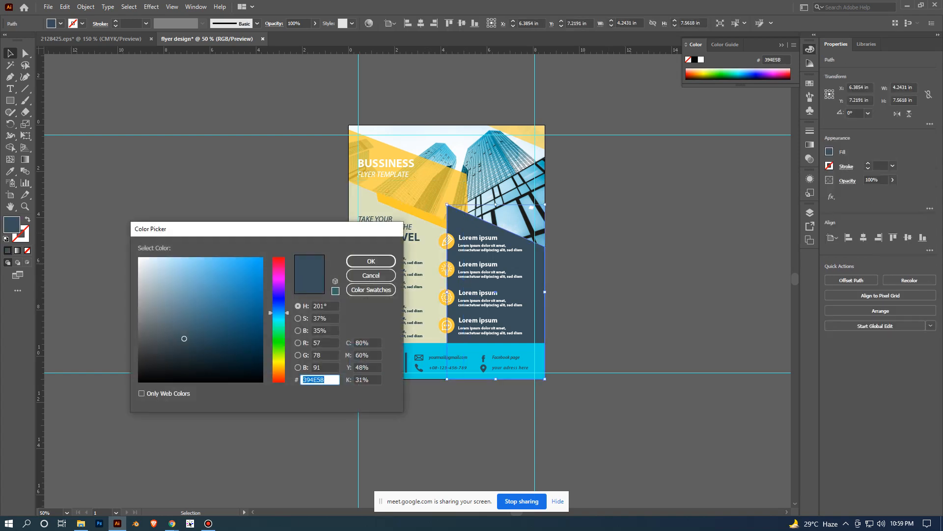
pyautogui.write('113344')
pyautogui.press('Return')
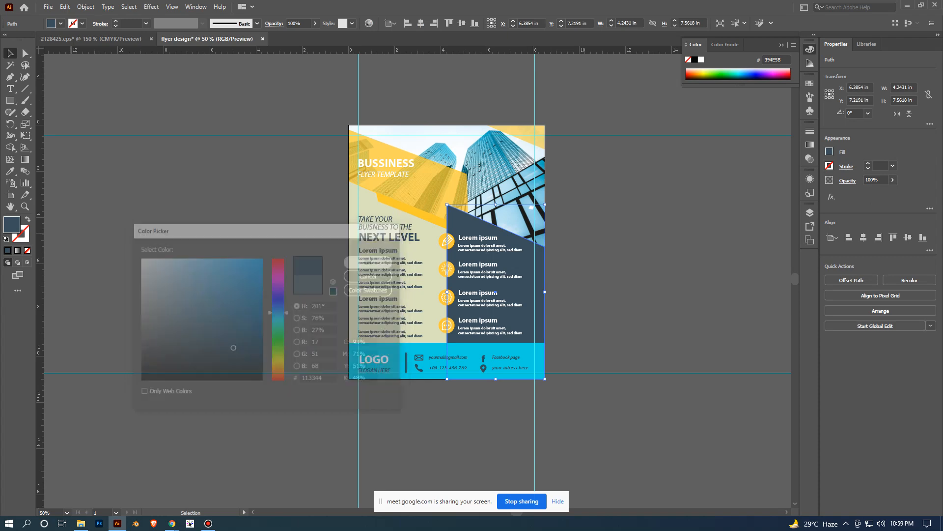
# - Change the fill of the translucent yellow band behind the flyer title to red FF0000
pyautogui.click(688, 284)
pyautogui.moveTo(690, 283); pyautogui.dragTo(661, 327)
pyautogui.scroll(1, 661, 326)
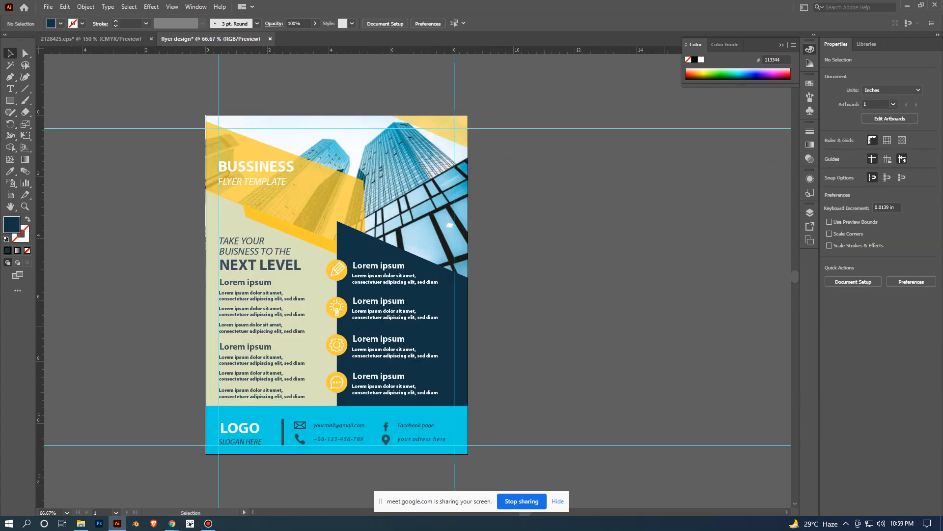
pyautogui.moveTo(580, 373); pyautogui.dragTo(648, 386)
pyautogui.scroll(-1, 734, 265)
pyautogui.scroll(1, 648, 386)
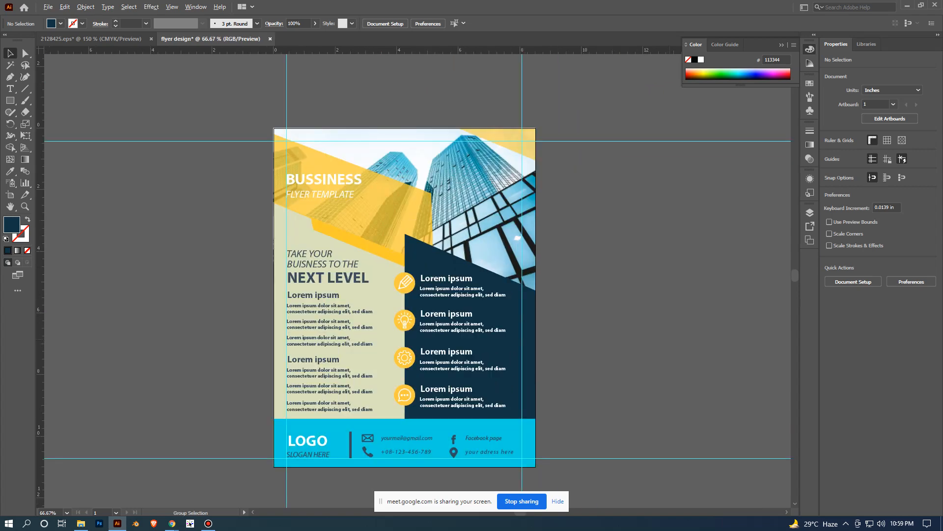
pyautogui.click(329, 204)
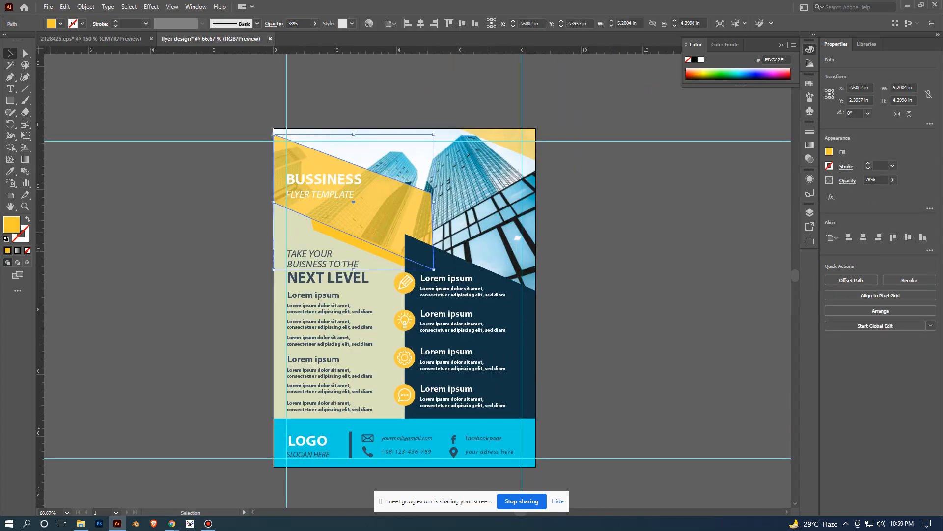
pyautogui.doubleClick(12, 224)
pyautogui.moveTo(278, 275)
pyautogui.mouseDown()
pyautogui.moveTo(278, 257)
pyautogui.moveTo(263, 257)
pyautogui.mouseUp()
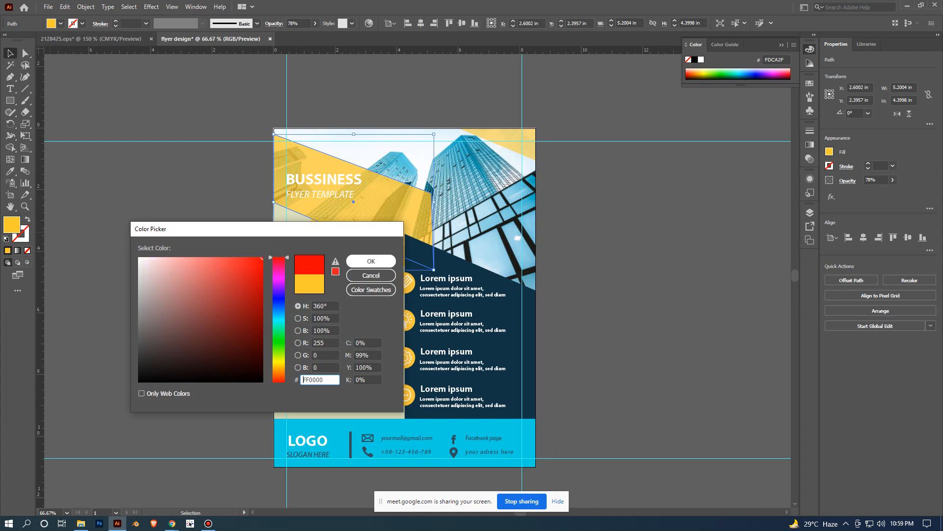
pyautogui.click(371, 261)
pyautogui.hscroll(2, 373, 275)
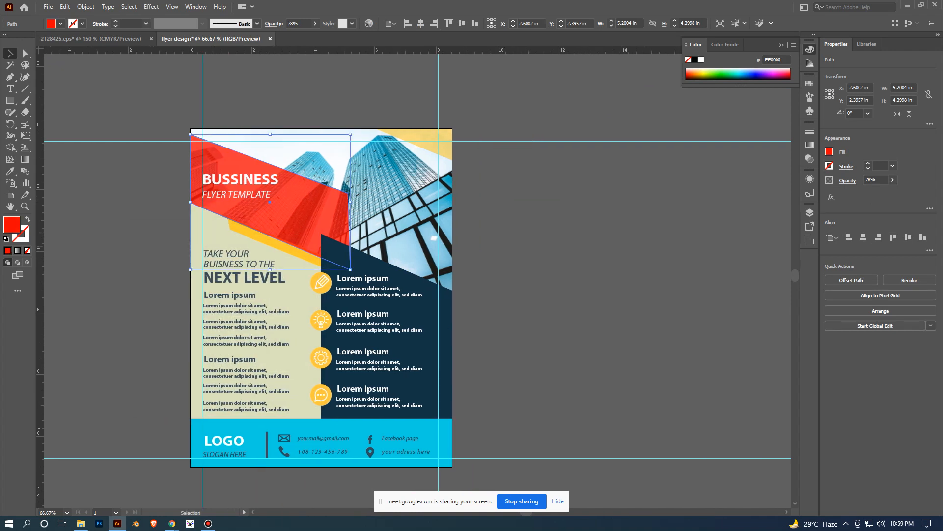
# - Lower the opacity of the title band to 35%
pyautogui.click(893, 179)
pyautogui.moveTo(882, 192); pyautogui.dragTo(866, 192)
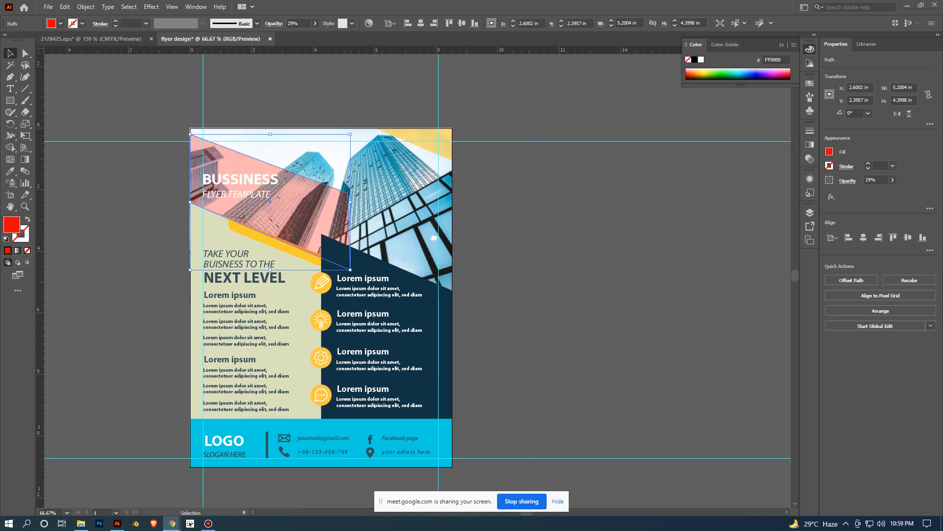
pyautogui.click(893, 180)
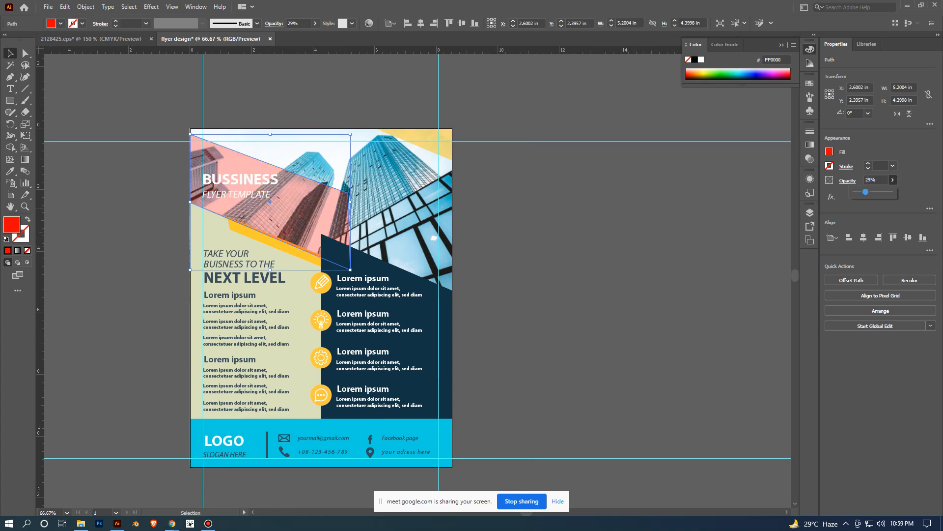
pyautogui.moveTo(866, 191); pyautogui.dragTo(868, 191)
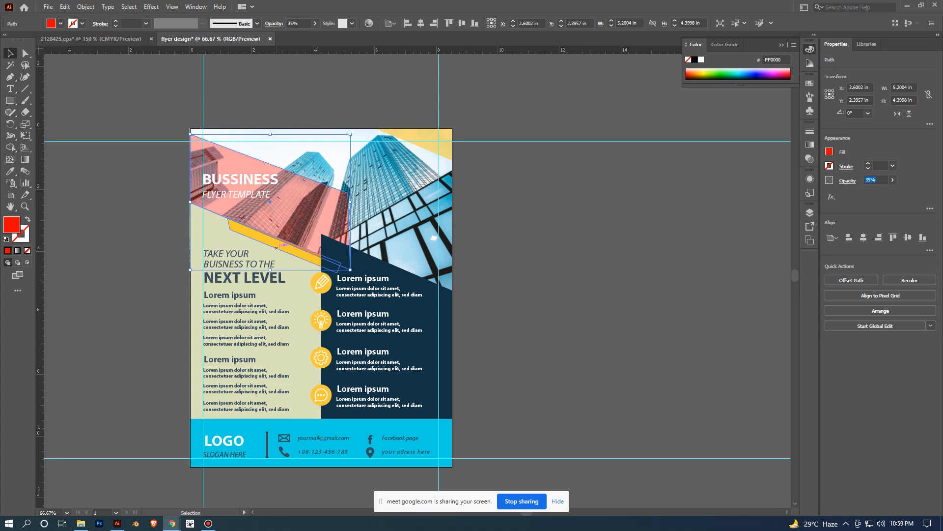
pyautogui.click(276, 248)
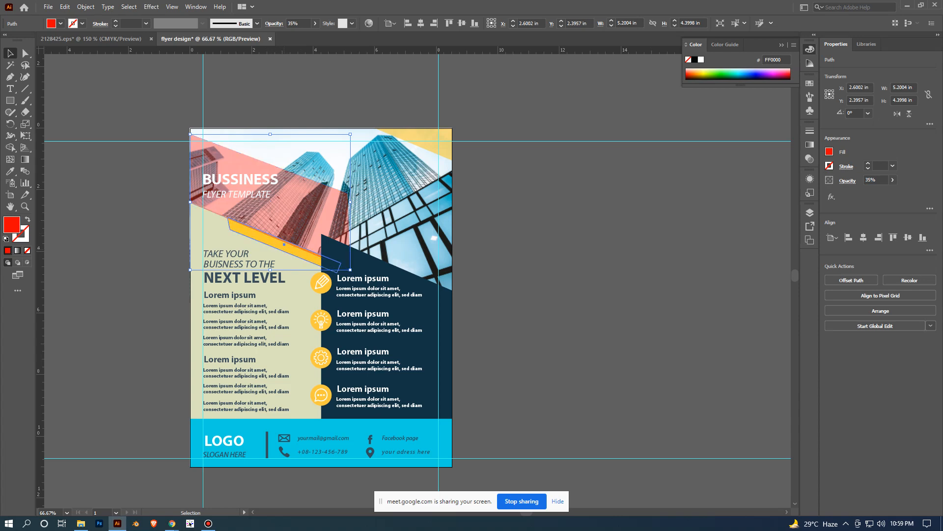
# - Change the fill of the narrow yellow strip beneath the title band to red FF0000 and deselect it
pyautogui.click(285, 252)
pyautogui.doubleClick(12, 225)
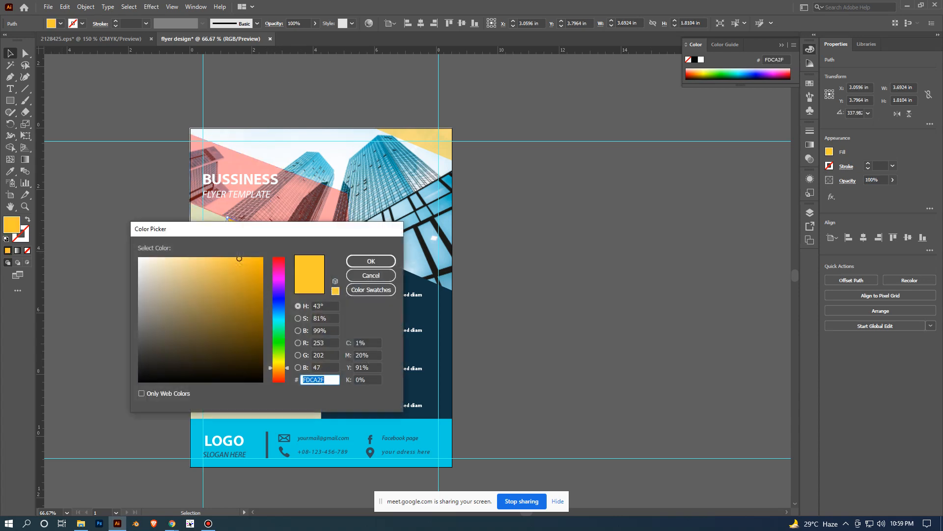
pyautogui.write('FC3030')
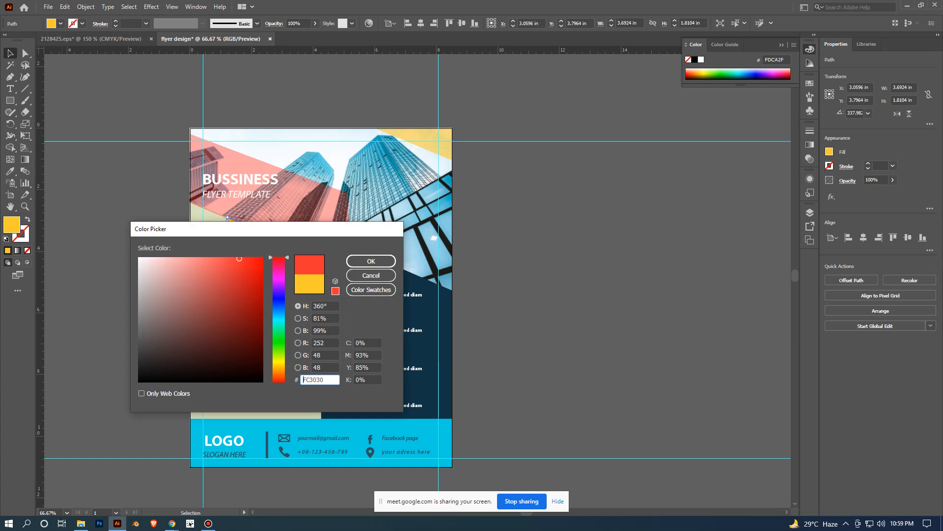
pyautogui.moveTo(239, 258); pyautogui.dragTo(263, 257)
pyautogui.click(371, 261)
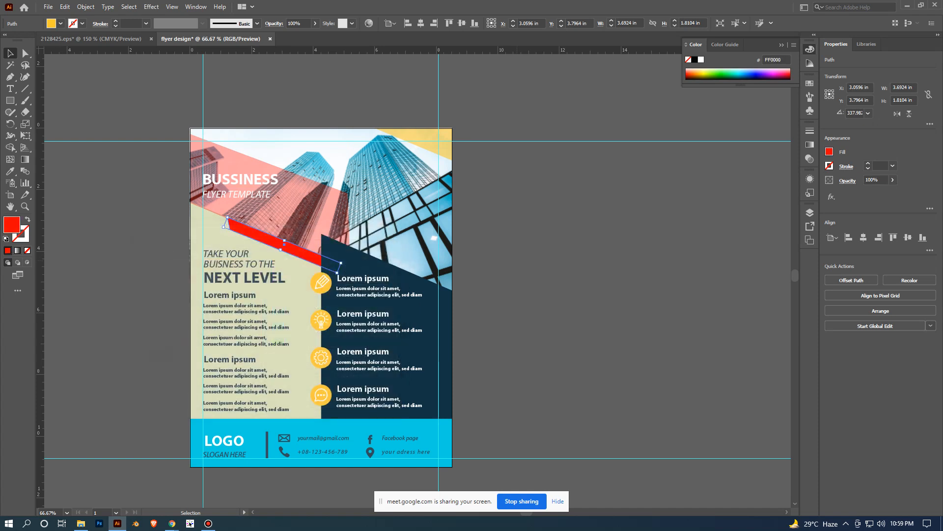
pyautogui.click(511, 236)
# - Copy the title band's red 35% opacity appearance onto the yellow corner triangle with the Eyedropper and deselect it
pyautogui.click(433, 140)
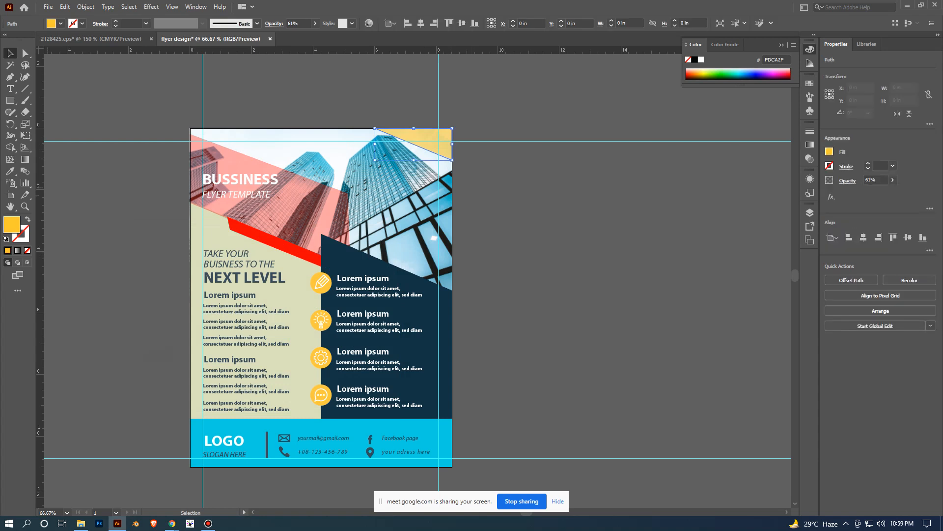
pyautogui.press('i')
pyautogui.click(270, 201)
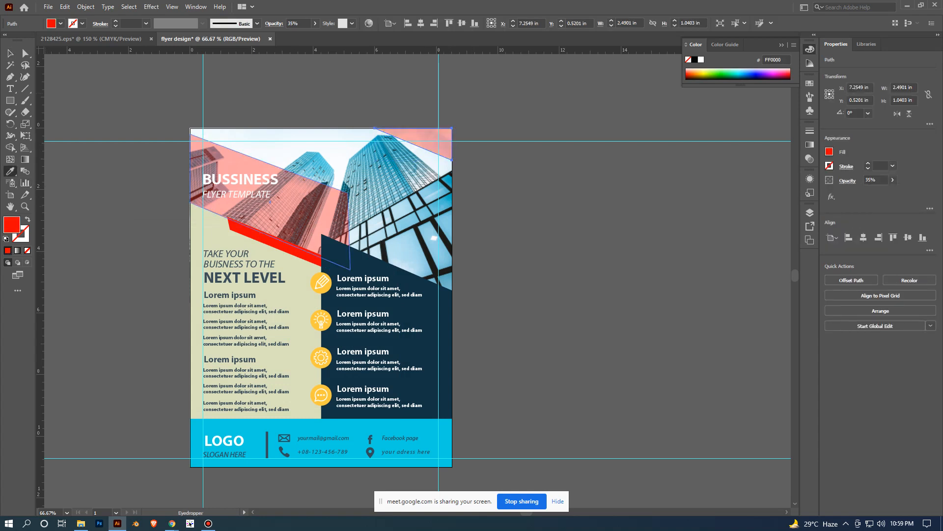
pyautogui.click(555, 204)
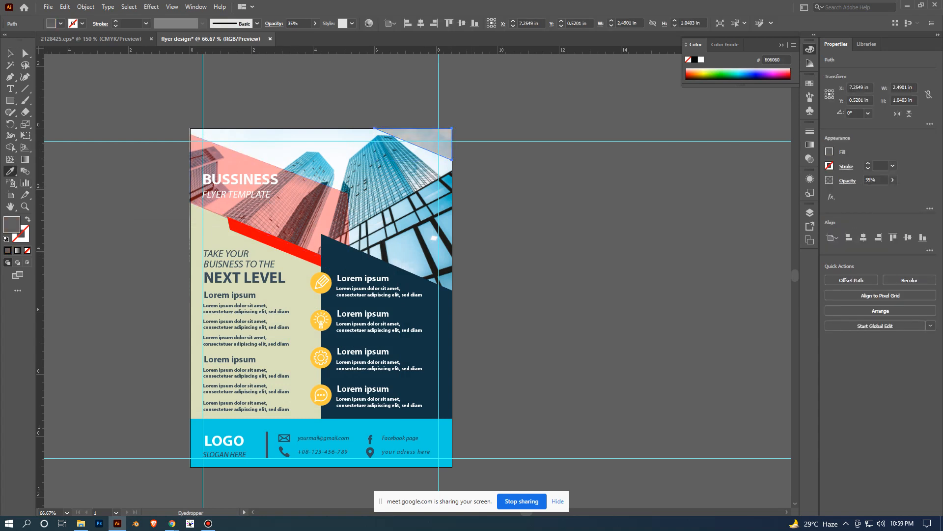
pyautogui.hotkey('ctrl', 'z')
pyautogui.press('v')
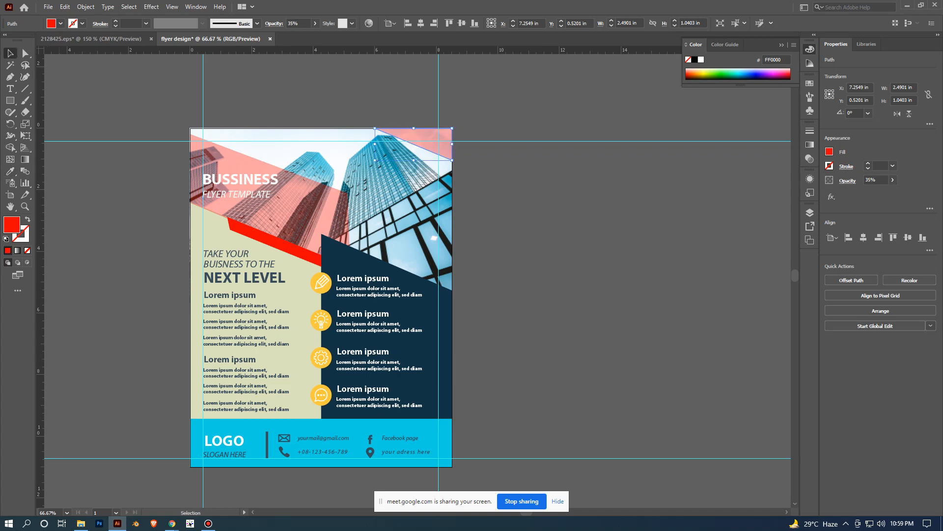
pyautogui.click(602, 231)
# - Recolour the translucent title band with the bright cyan fill 00EDFF
pyautogui.scroll(-1, 601, 231)
pyautogui.scroll(1, 551, 315)
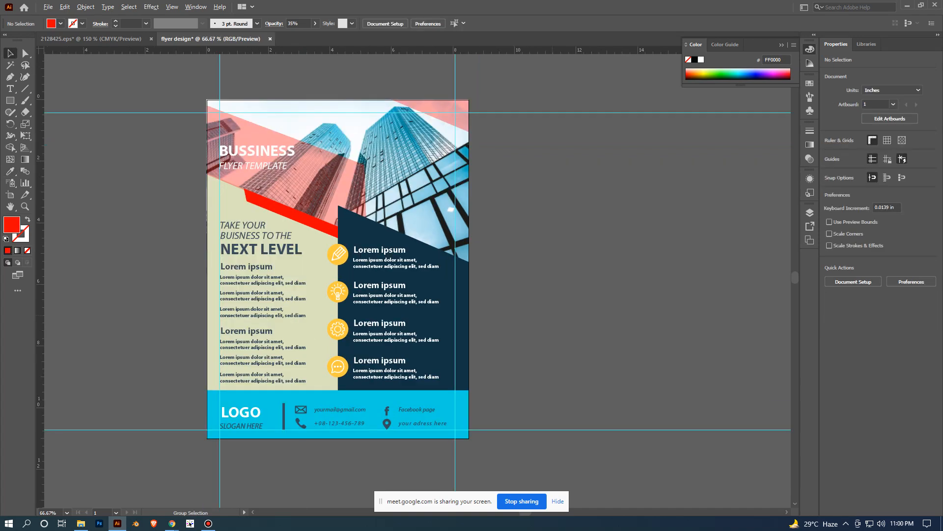
pyautogui.moveTo(468, 261); pyautogui.dragTo(547, 262)
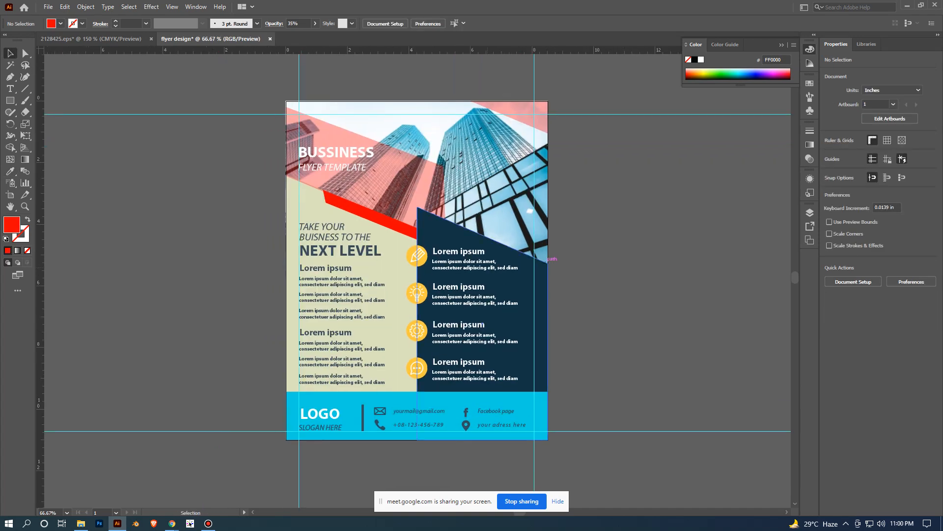
pyautogui.click(384, 181)
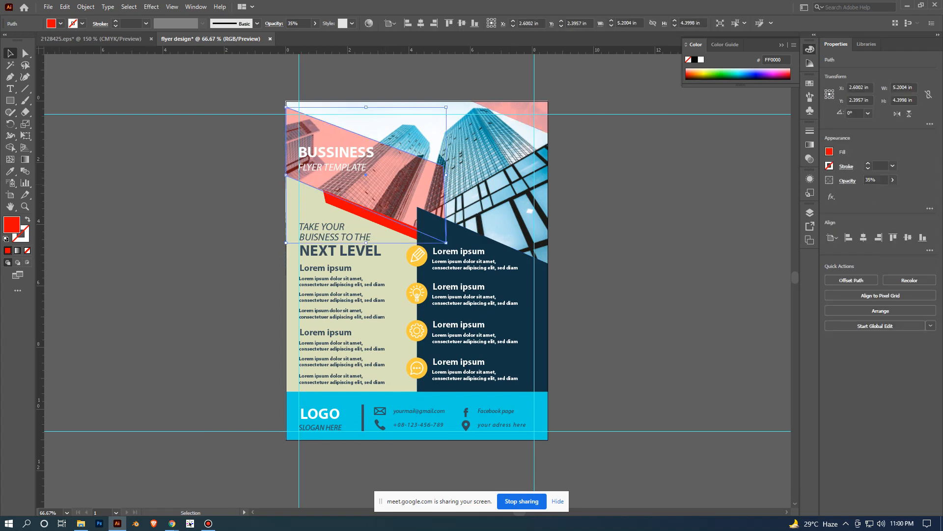
pyautogui.doubleClick(12, 225)
pyautogui.moveTo(279, 301); pyautogui.dragTo(279, 318)
pyautogui.click(371, 261)
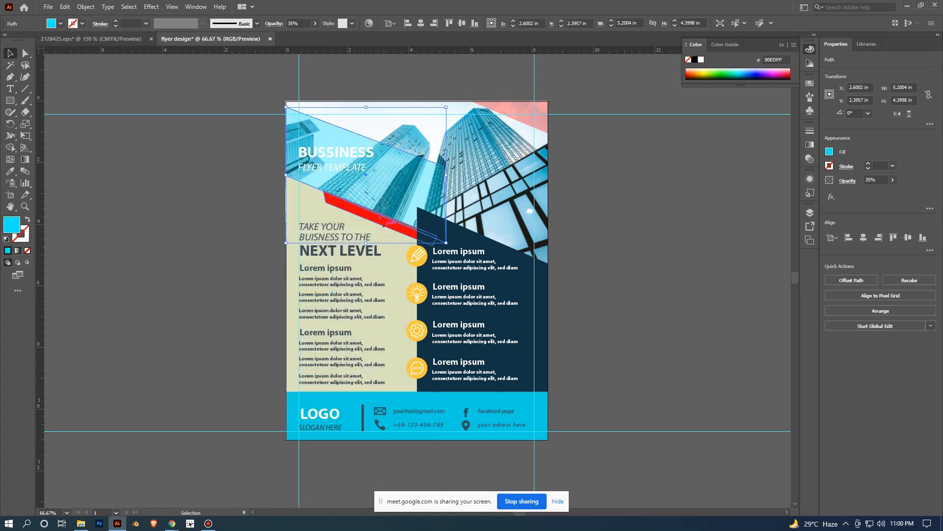
# - Recolour the narrow strip beneath the title band with the blue fill 00DBFF and deselect it
pyautogui.click(394, 224)
pyautogui.doubleClick(11, 224)
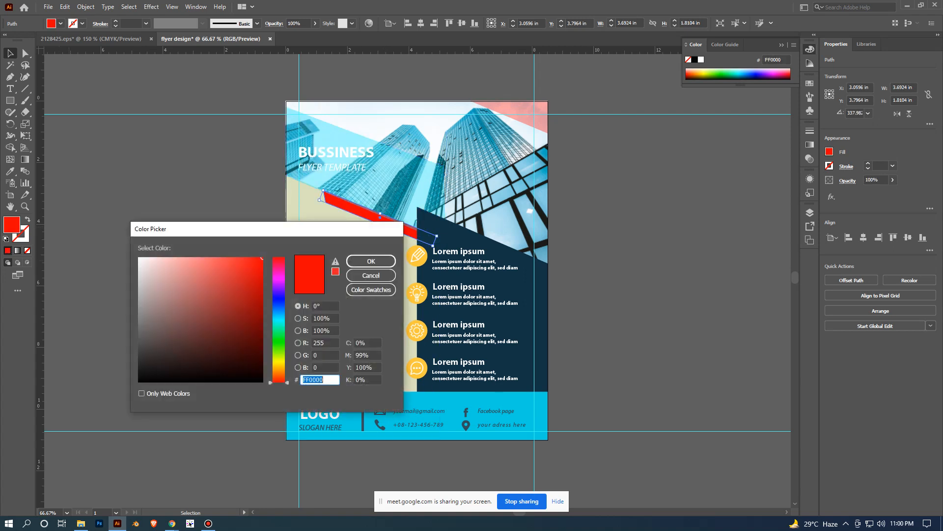
pyautogui.write('00DBFF')
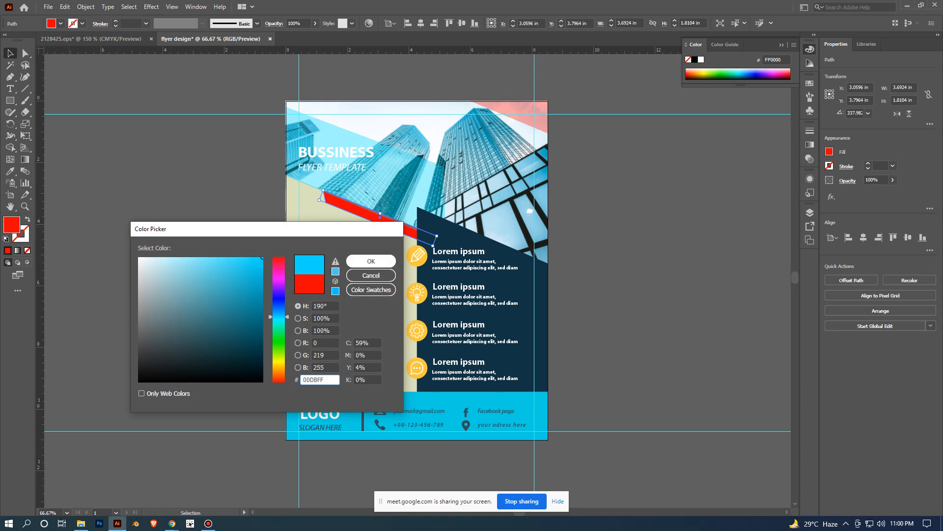
pyautogui.press('Return')
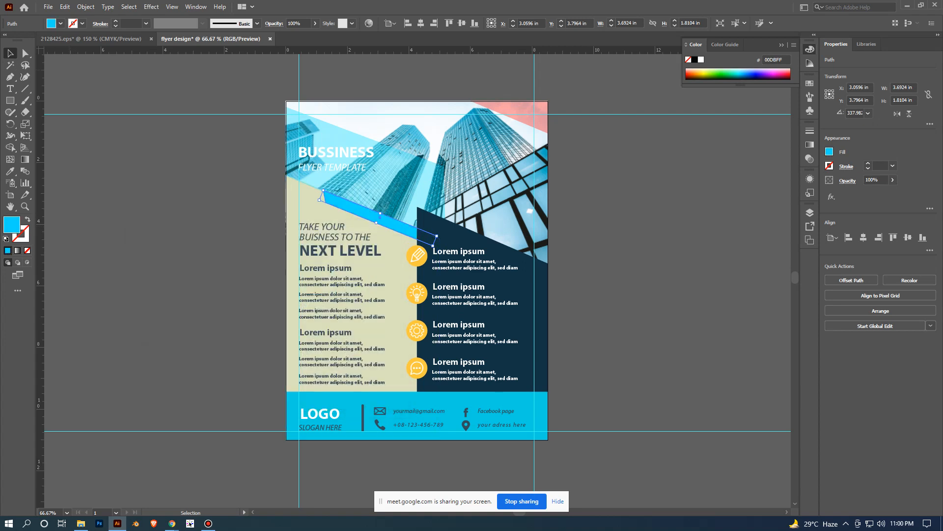
pyautogui.hotkey('ctrl', 'shift', 'a')
# - Copy the title band's translucent cyan appearance onto the red corner triangle with the Eyedropper and deselect it
pyautogui.click(526, 113)
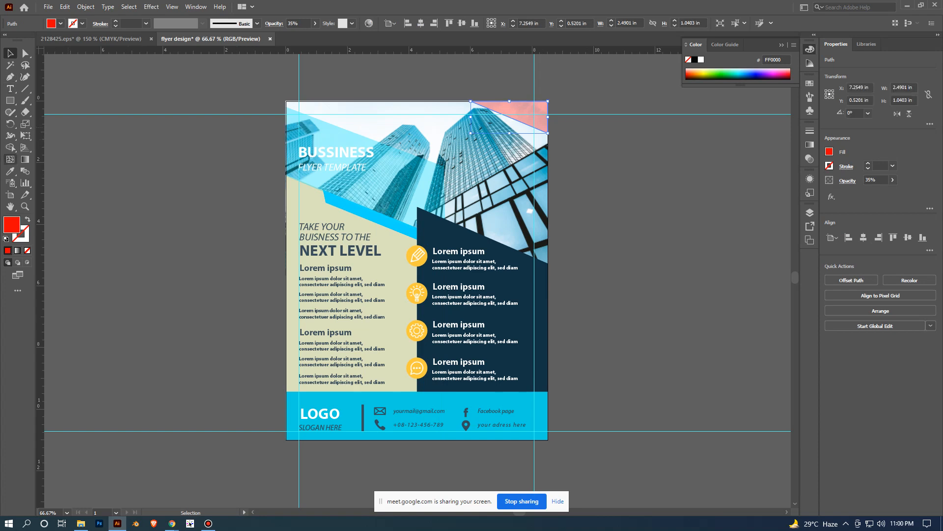
pyautogui.click(10, 171)
pyautogui.click(364, 209)
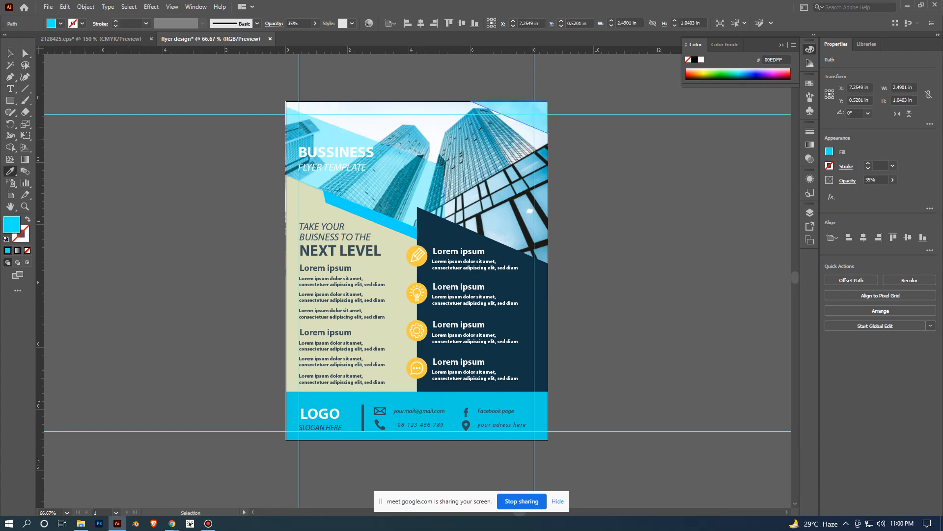
pyautogui.press('v')
pyautogui.hotkey('ctrl', 'shift', 'a')
# - Move the reference flyer image diagonally down towards the artboard, to about X -15.93 in, Y 1.49 in
pyautogui.scroll(-2, 691, 244)
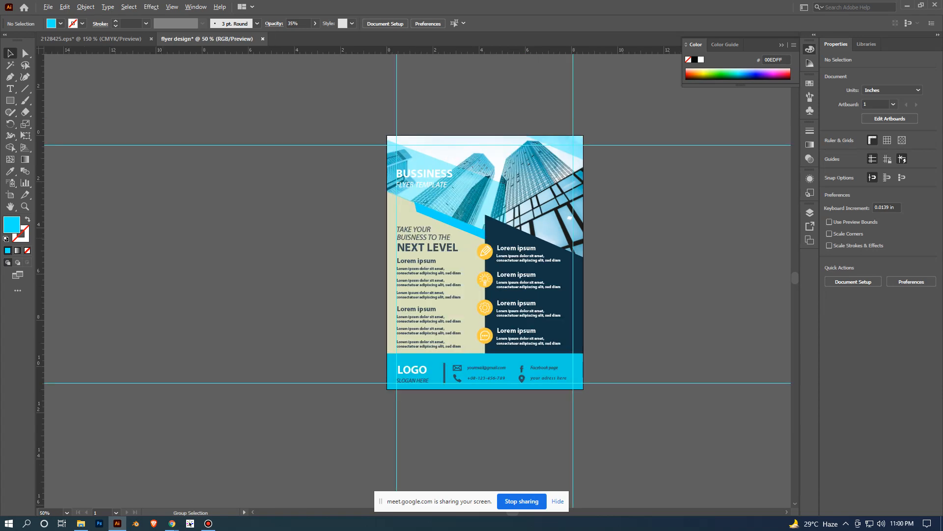
pyautogui.scroll(3, 652, 317)
pyautogui.scroll(-2, 653, 316)
pyautogui.scroll(-1, 654, 315)
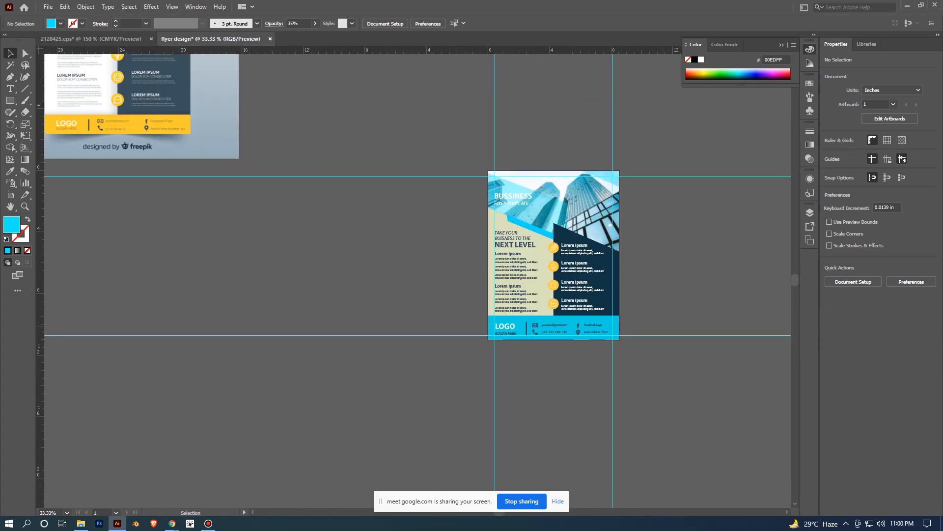
pyautogui.moveTo(187, 120); pyautogui.dragTo(306, 289)
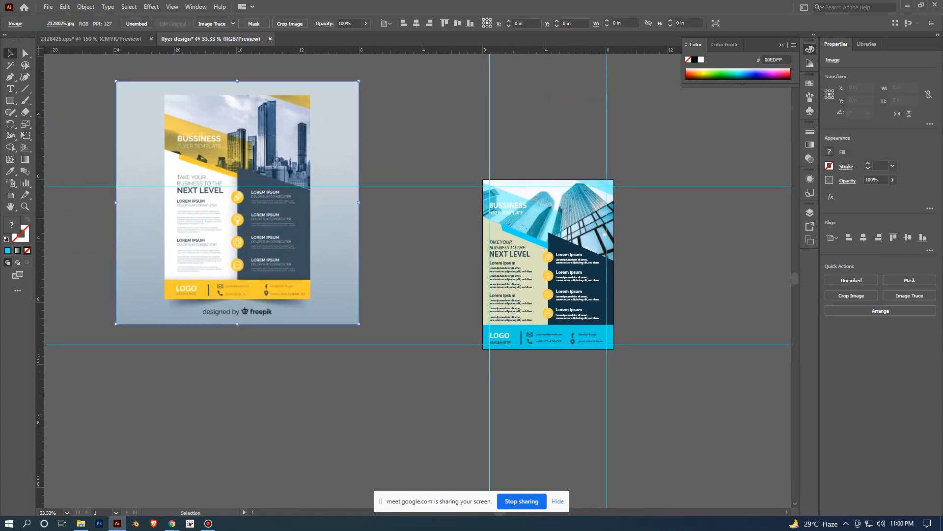
pyautogui.scroll(2, 678, 378)
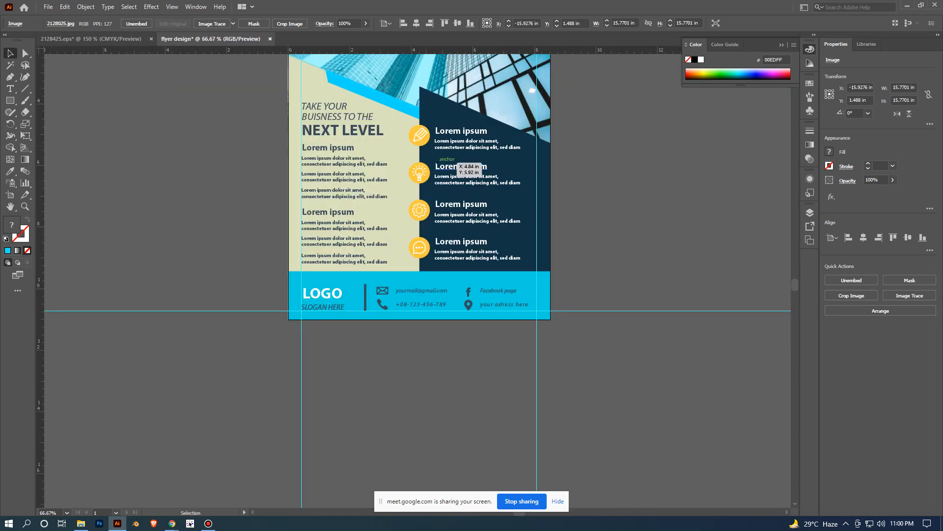
pyautogui.scroll(-1, 662, 195)
pyautogui.moveTo(662, 196); pyautogui.dragTo(663, 252)
pyautogui.scroll(-1, 692, 277)
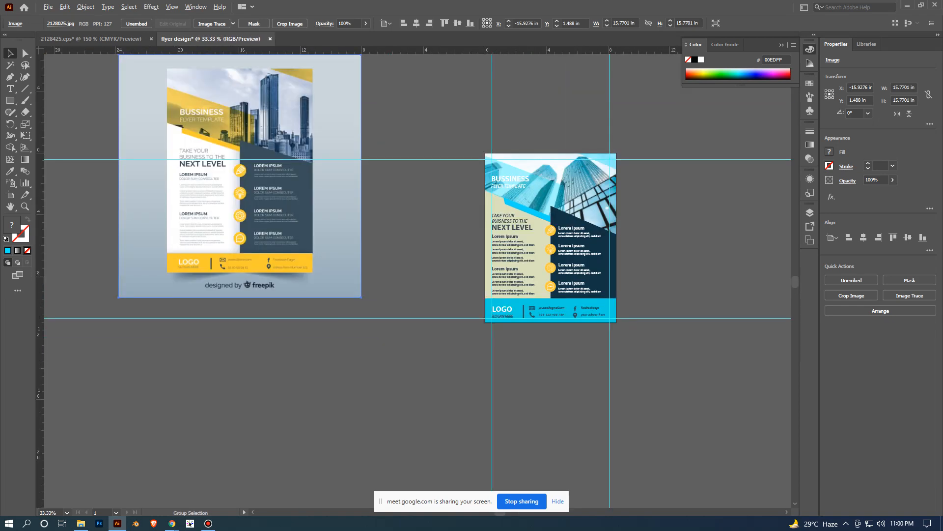
# - Bring the reference flyer image up to the artboard's left edge, at about X -6.31 in, Y 5.06 in
pyautogui.moveTo(239, 176); pyautogui.dragTo(343, 239)
pyautogui.moveTo(394, 259); pyautogui.dragTo(408, 260)
pyautogui.click(662, 360)
pyautogui.scroll(1, 662, 360)
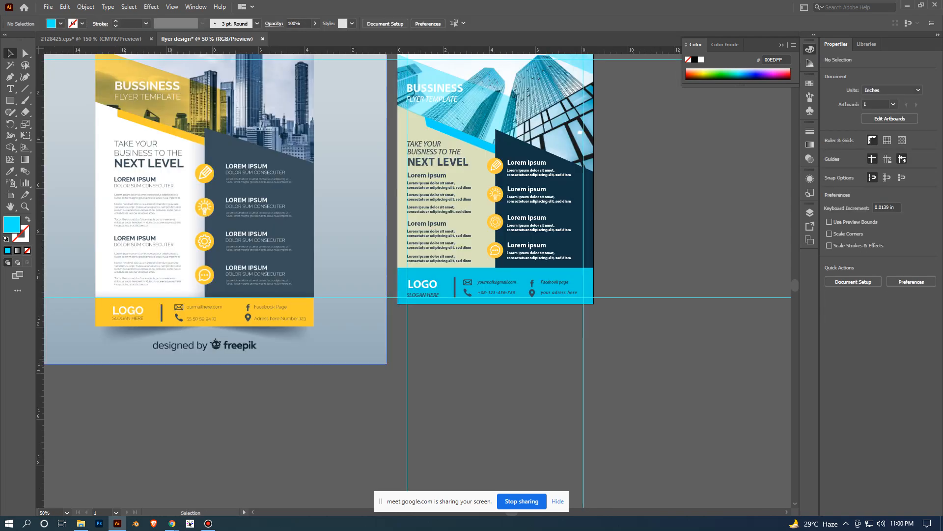
pyautogui.moveTo(284, 264); pyautogui.dragTo(304, 255)
pyautogui.scroll(-1, 651, 322)
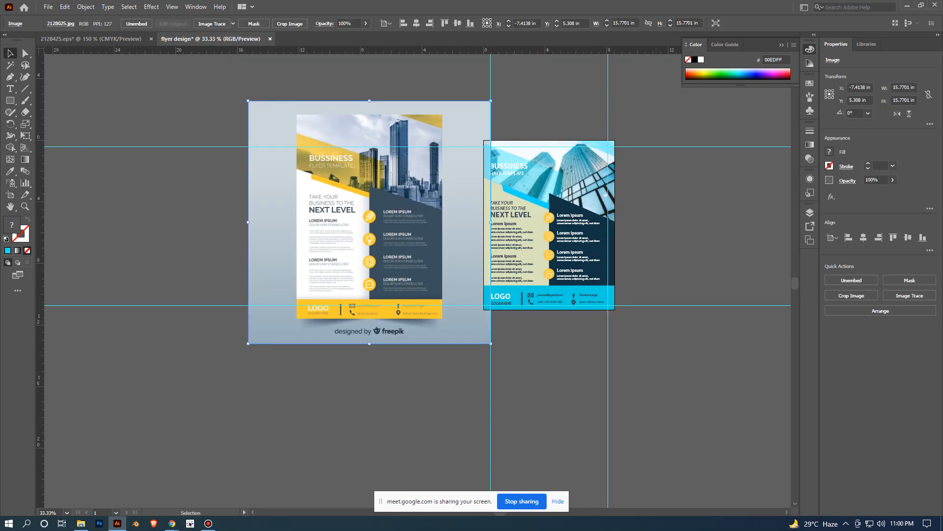
pyautogui.moveTo(651, 322); pyautogui.dragTo(607, 345)
pyautogui.scroll(1, 344, 273)
pyautogui.moveTo(358, 262); pyautogui.dragTo(384, 256)
pyautogui.moveTo(738, 361); pyautogui.dragTo(661, 360)
pyautogui.scroll(-1, 661, 361)
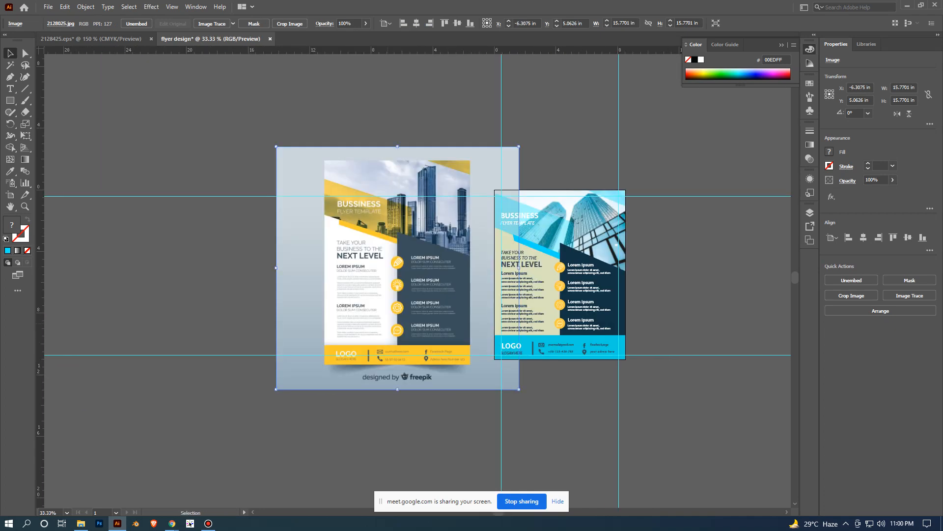
# - Shift the reference flyer image left, clear of the artboard, to about X -12.21 in, Y 4.77 in
pyautogui.moveTo(426, 324); pyautogui.dragTo(336, 319)
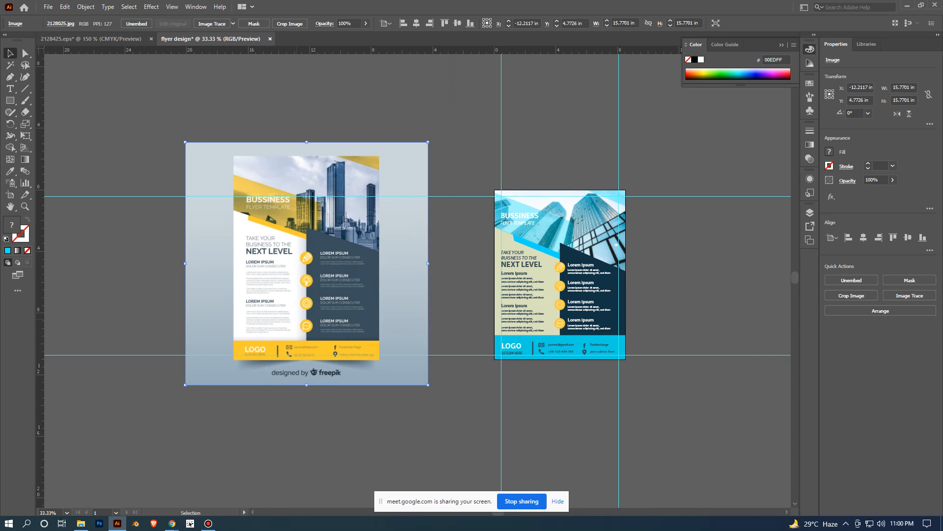
pyautogui.scroll(1, 295, 320)
pyautogui.moveTo(295, 319); pyautogui.dragTo(197, 303)
pyautogui.scroll(-1, 329, 309)
# - Move the reference flyer image back beside the recoloured flyer so its grey background overlaps the artboard's left edge
pyautogui.moveTo(299, 290); pyautogui.dragTo(405, 301)
pyautogui.click(565, 399)
pyautogui.scroll(1, 519, 414)
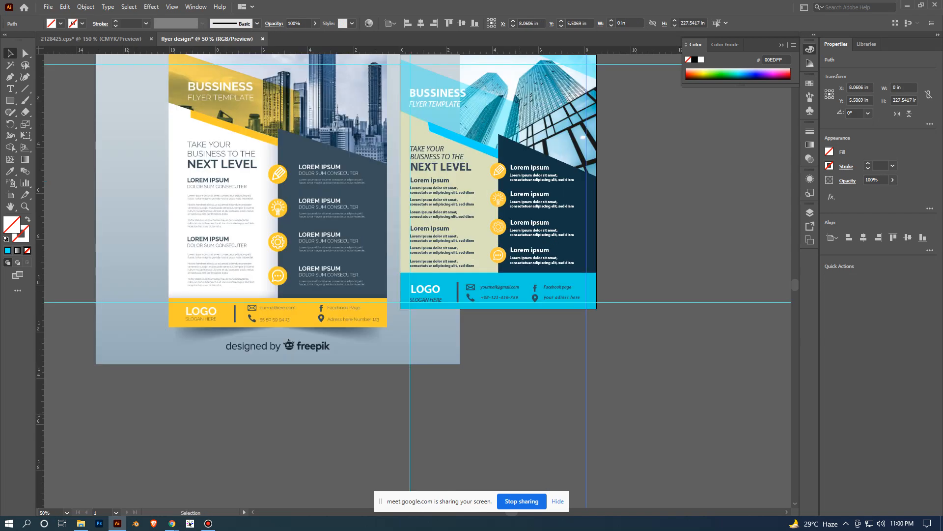
pyautogui.moveTo(496, 275); pyautogui.dragTo(464, 335)
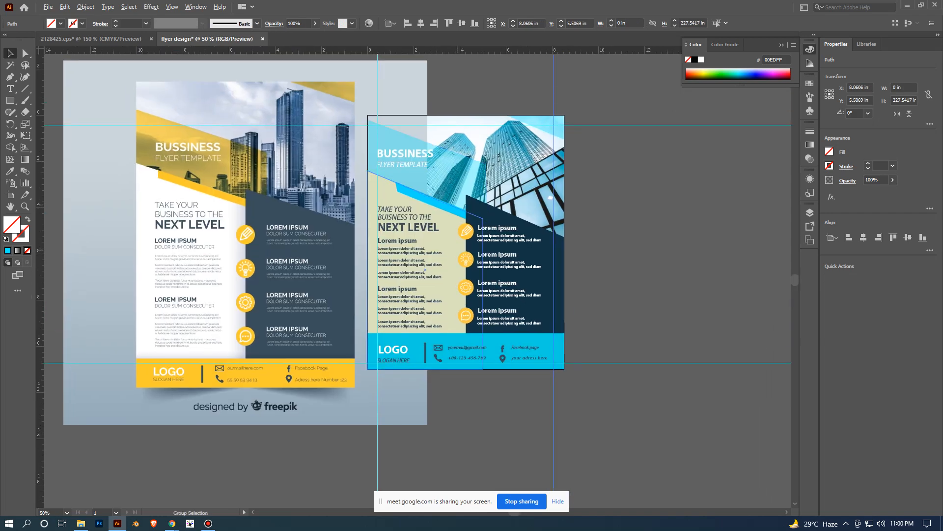
# - Ungroup the pencil, light bulb, gear and speech bubble icons along the recoloured flyer's dark panel
pyautogui.scroll(1, 458, 250)
pyautogui.click(466, 229)
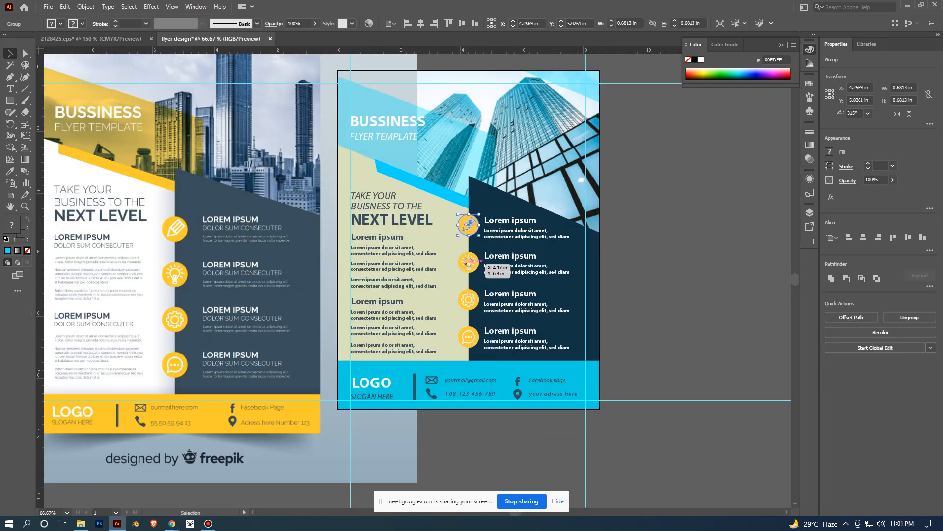
pyautogui.click(909, 317)
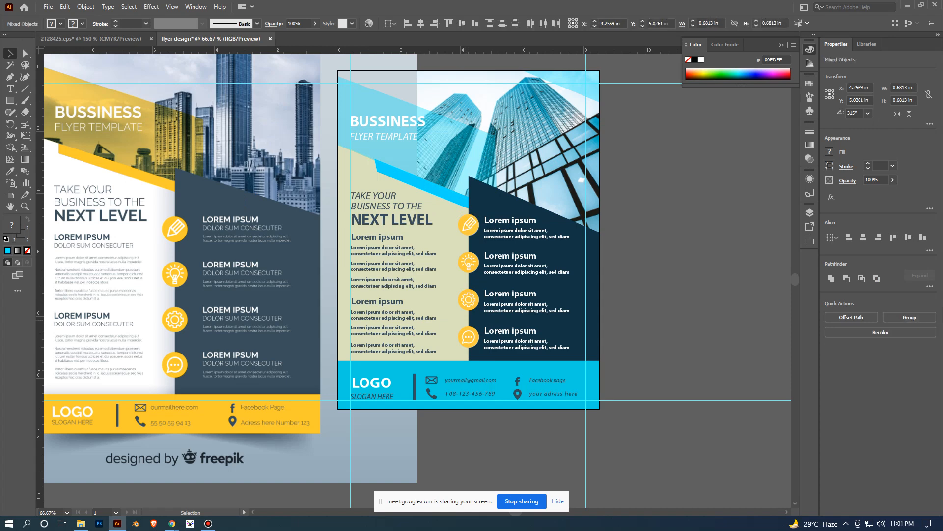
pyautogui.click(469, 263)
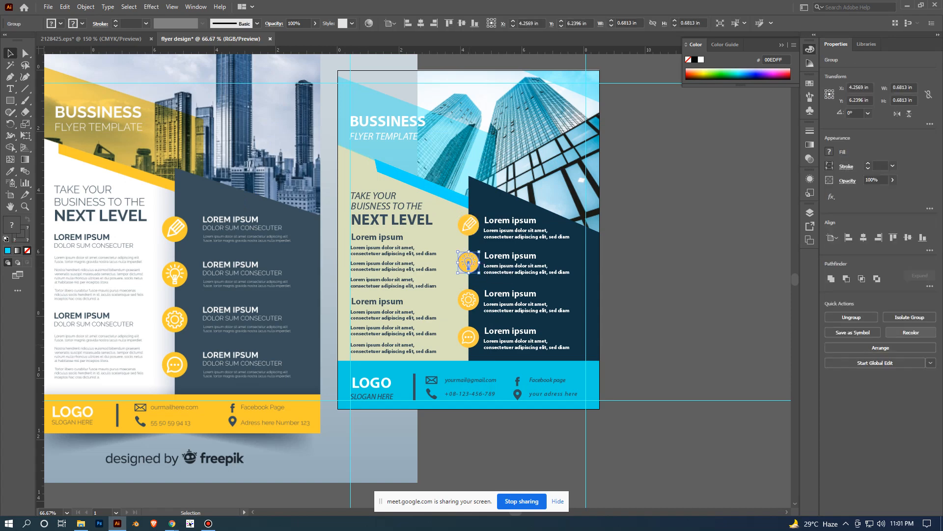
pyautogui.click(851, 317)
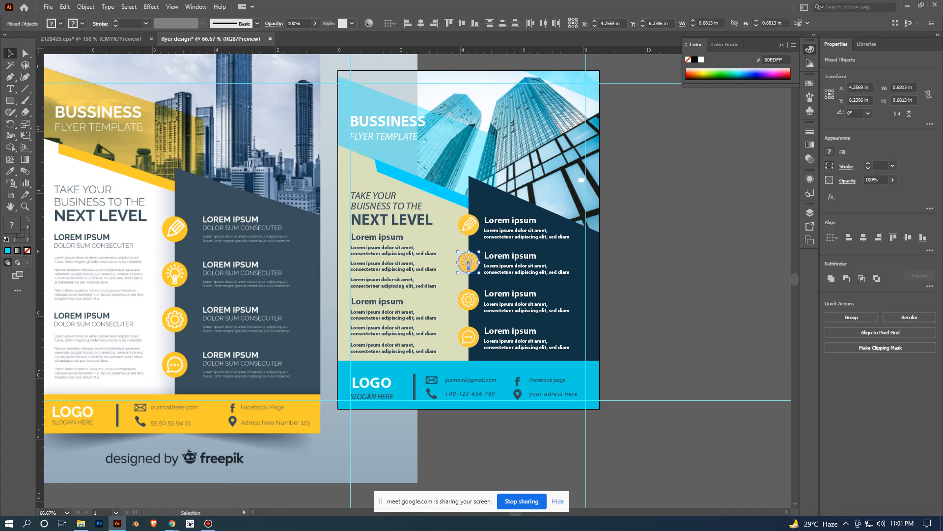
pyautogui.click(468, 300)
pyautogui.click(851, 317)
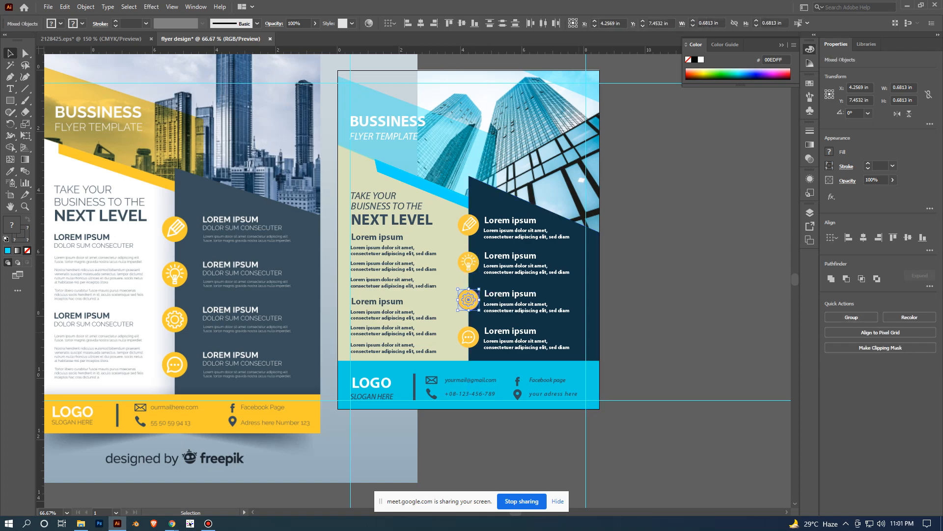
pyautogui.click(468, 337)
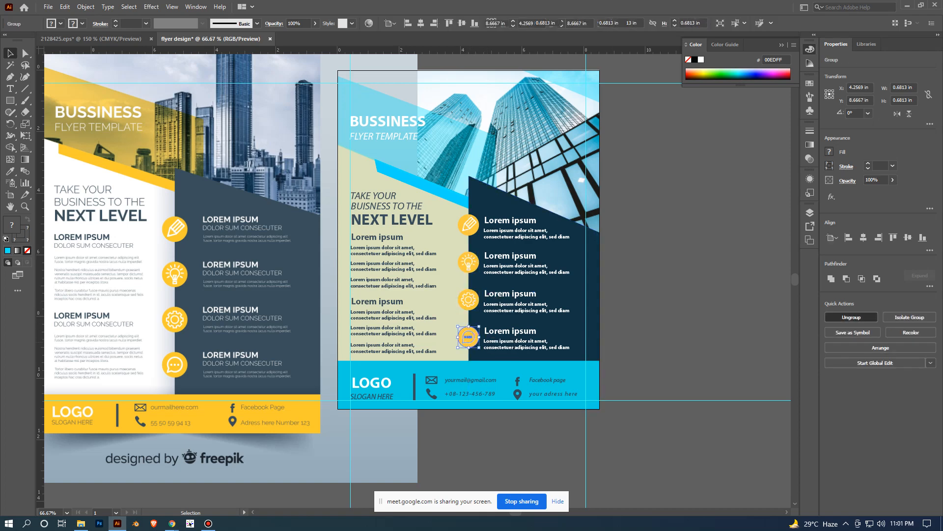
pyautogui.click(851, 317)
pyautogui.click(658, 325)
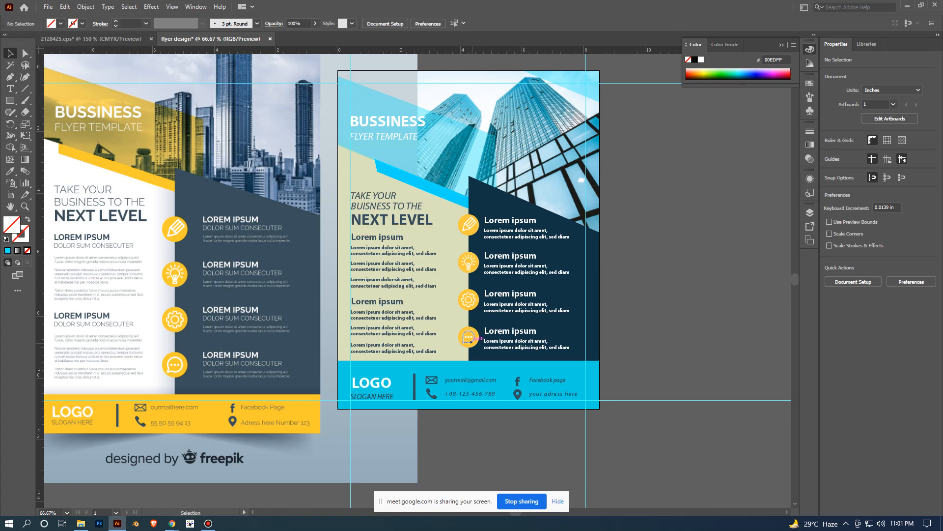
# - Recolour the four yellow icon circles with slate blue 394E5B, sampled from the reference flyer's dark panel
pyautogui.click(468, 337)
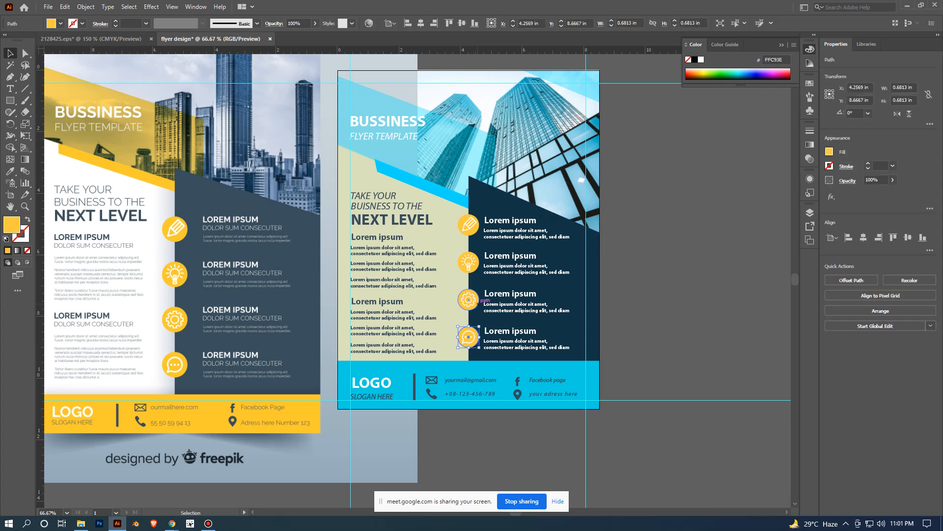
pyautogui.keyDown('shift'); pyautogui.click(476, 298); pyautogui.keyUp('shift')
pyautogui.keyDown('shift'); pyautogui.click(479, 262); pyautogui.keyUp('shift')
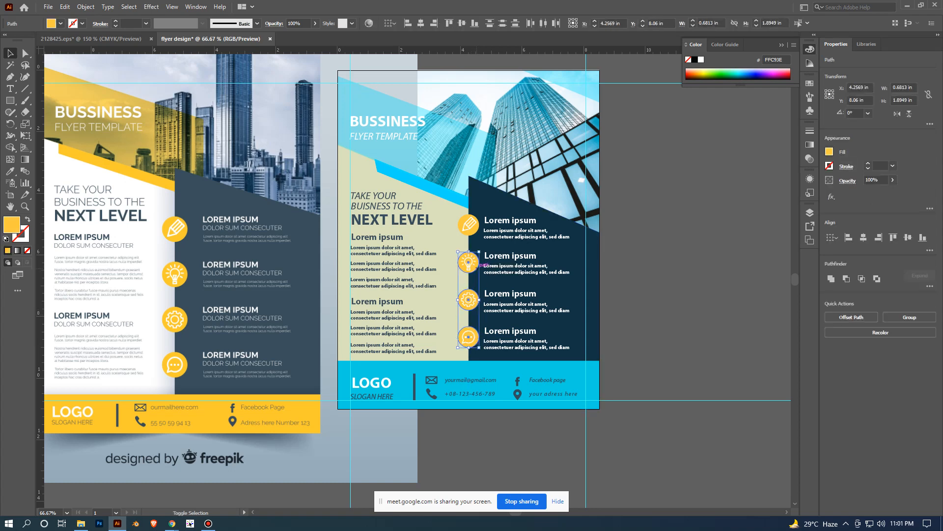
pyautogui.keyDown('shift'); pyautogui.click(469, 225); pyautogui.keyUp('shift')
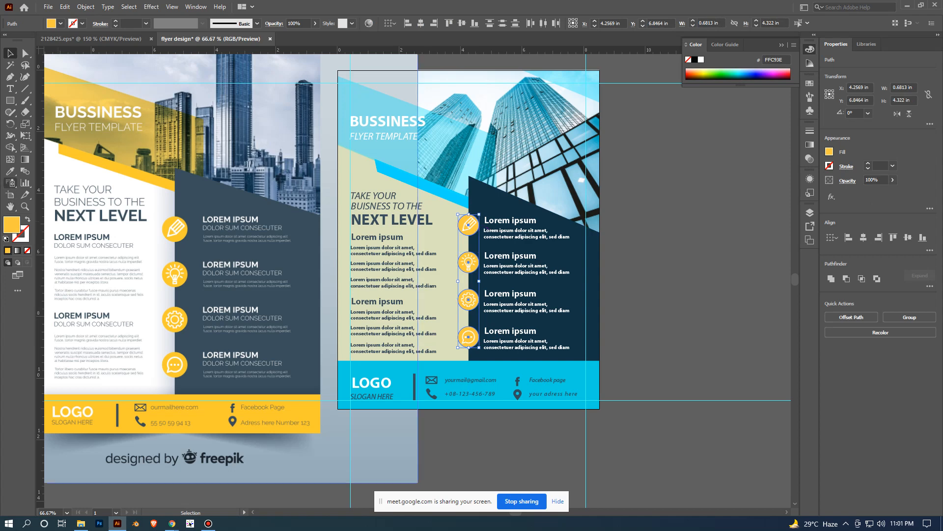
pyautogui.click(10, 171)
pyautogui.click(205, 192)
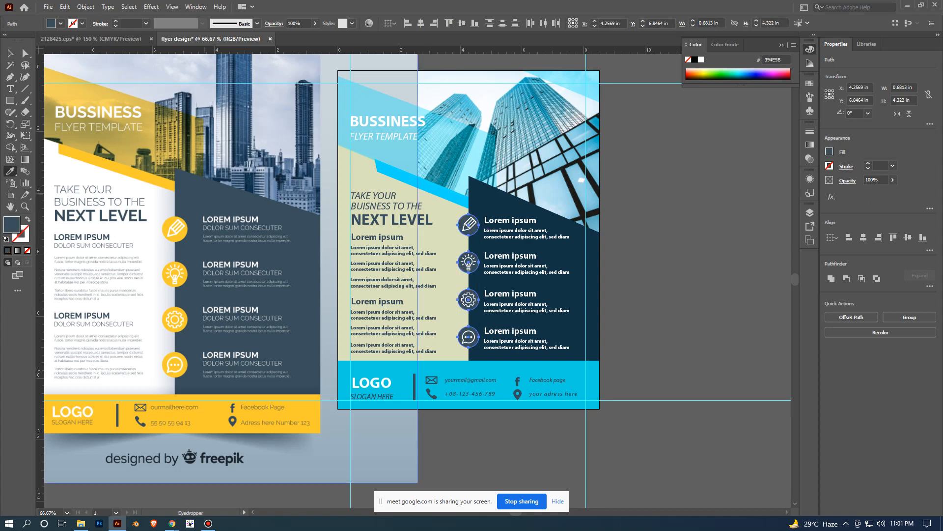
pyautogui.press('v')
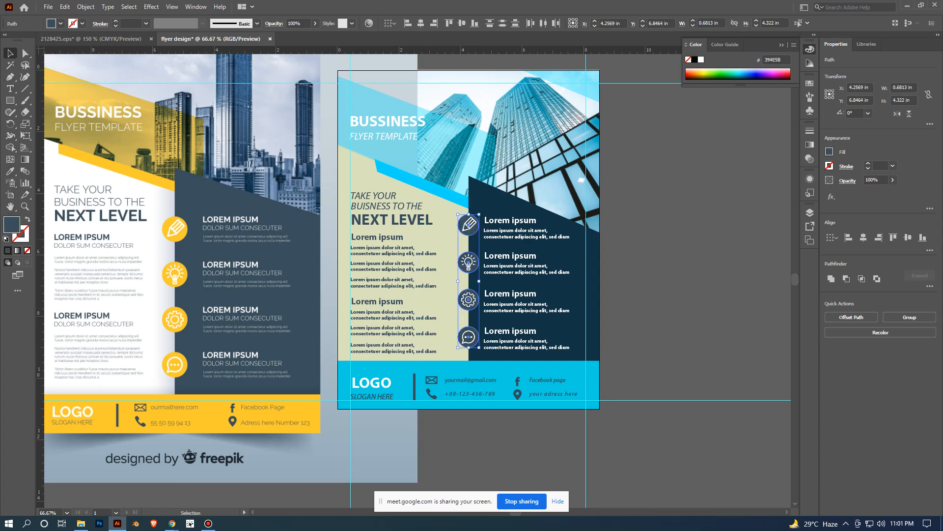
pyautogui.click(727, 304)
pyautogui.scroll(1, 727, 304)
pyautogui.scroll(-2, 727, 303)
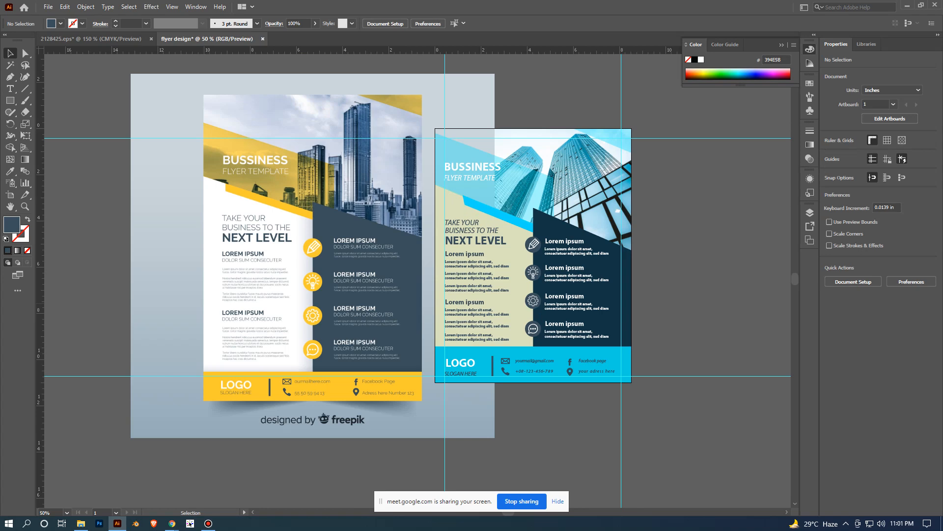
# - Move the reference flyer image clear of the artboard's left edge, to about X -8.48 in, Y 4.83 in
pyautogui.moveTo(293, 308); pyautogui.dragTo(117, 313)
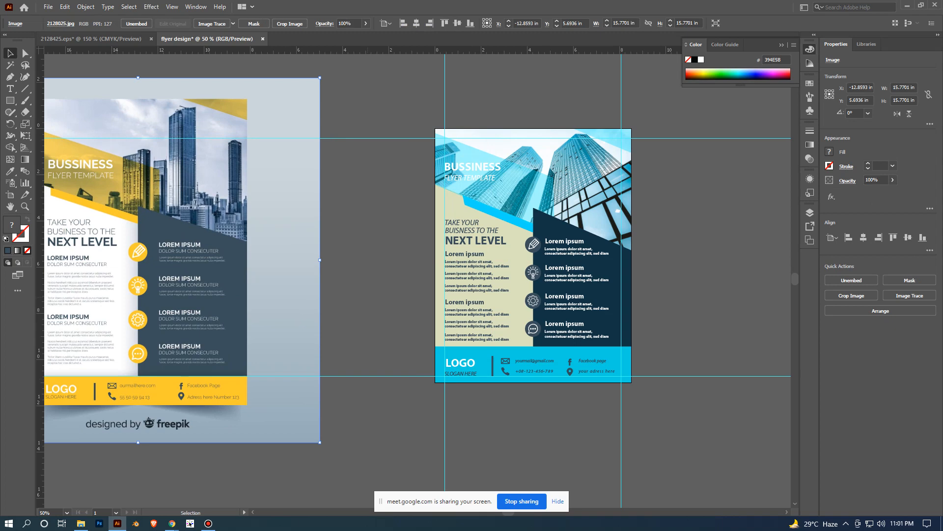
pyautogui.moveTo(173, 253); pyautogui.dragTo(276, 233)
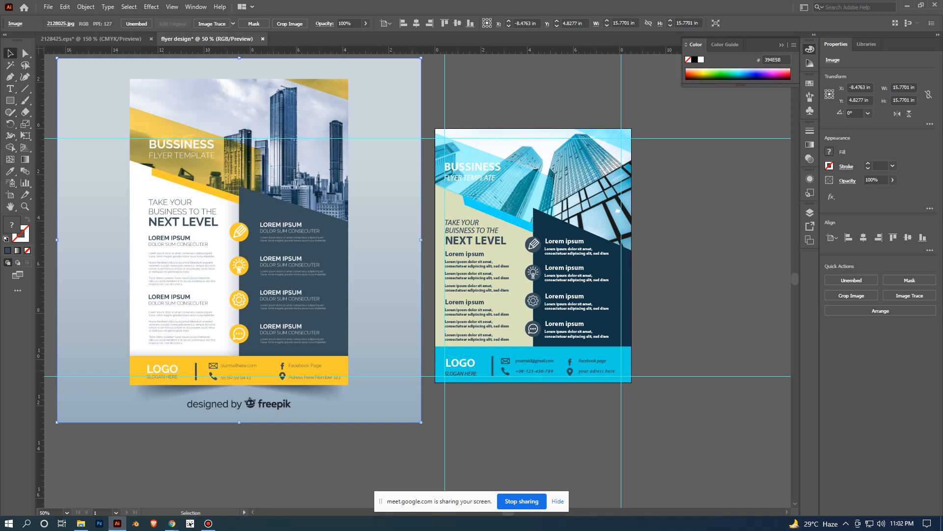
pyautogui.hotkey('ctrl', '-')
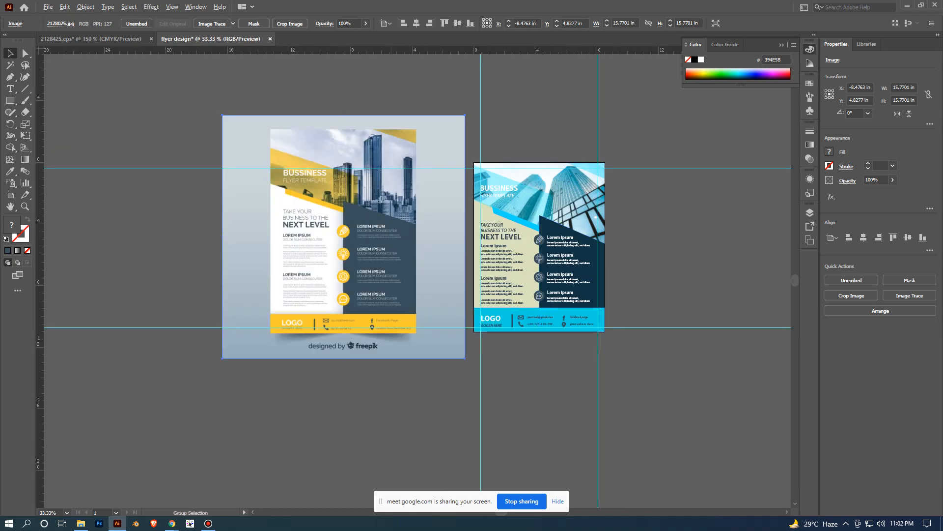
pyautogui.hotkey('ctrl', '=')
pyautogui.moveTo(492, 295); pyautogui.dragTo(364, 338)
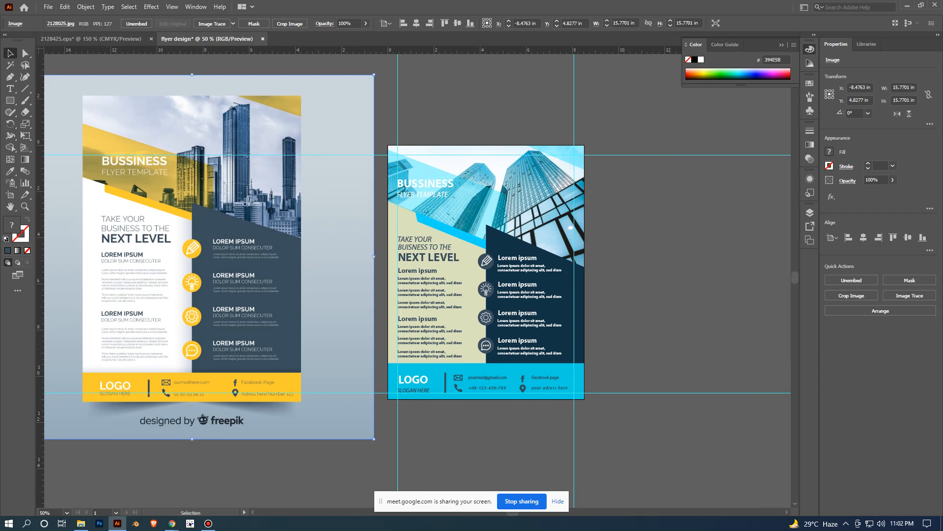
pyautogui.scroll(1, 300, 346)
pyautogui.moveTo(299, 345); pyautogui.dragTo(327, 271)
pyautogui.scroll(-1, 327, 271)
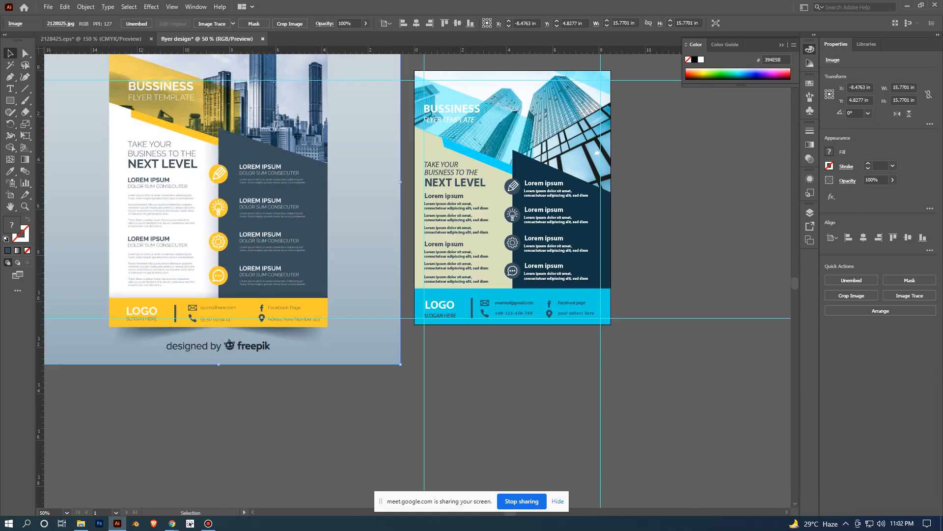
pyautogui.scroll(-1, 327, 274)
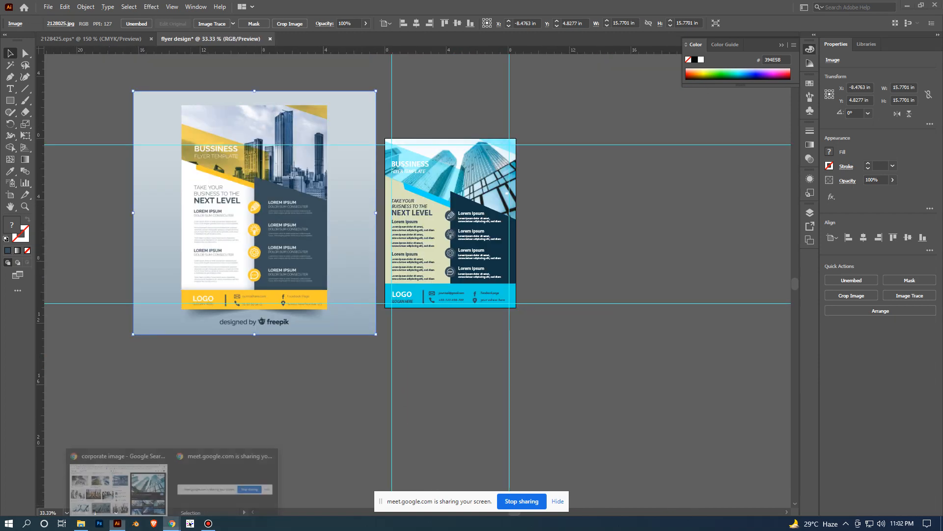
# - Switch to Chrome, close the corporate image results and search Google for "corporate flyer design" in a new tab
pyautogui.click(118, 482)
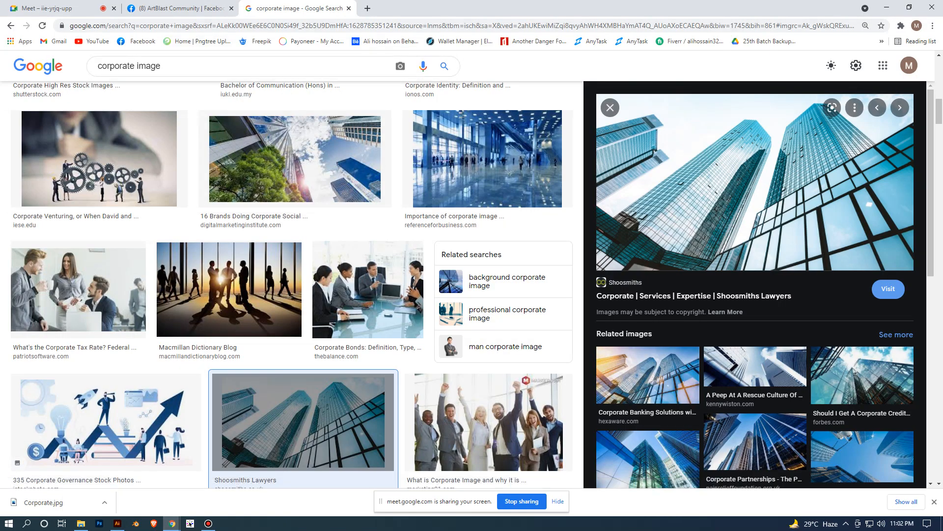
pyautogui.click(349, 8)
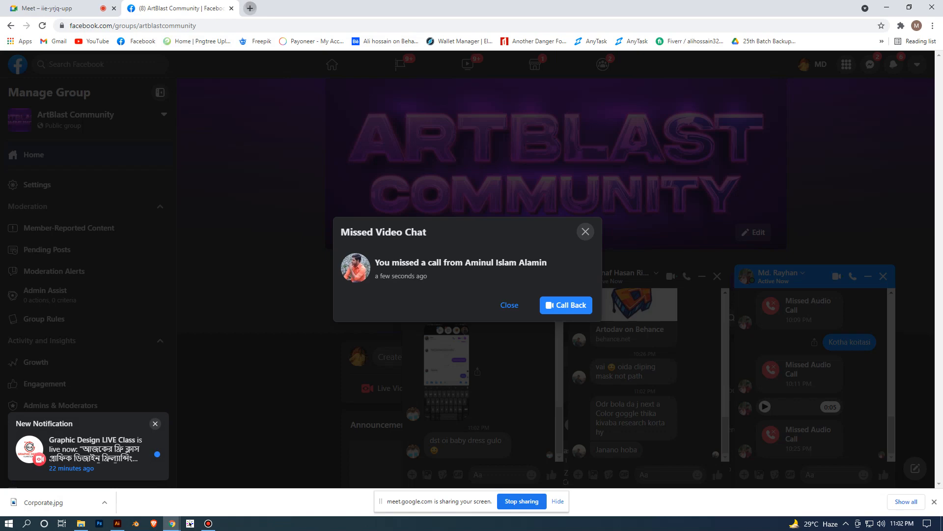
pyautogui.click(248, 8)
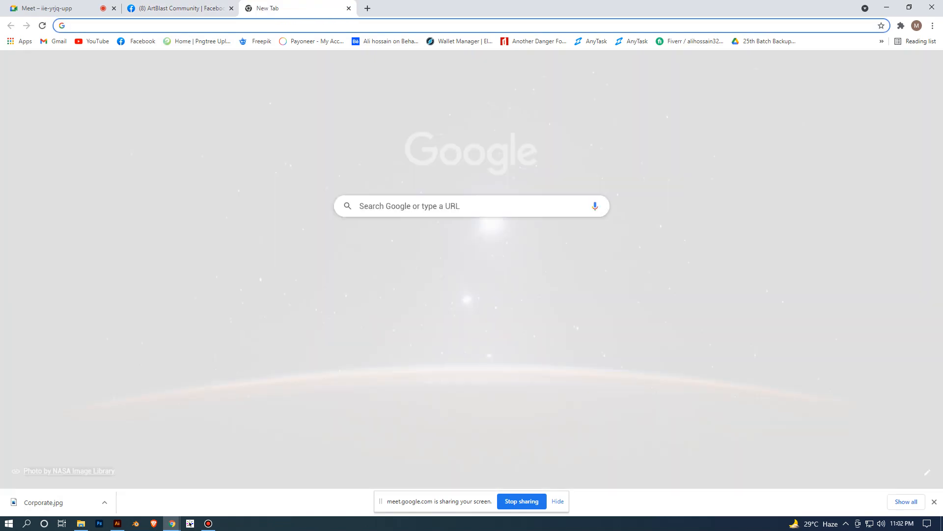
pyautogui.click(162, 25)
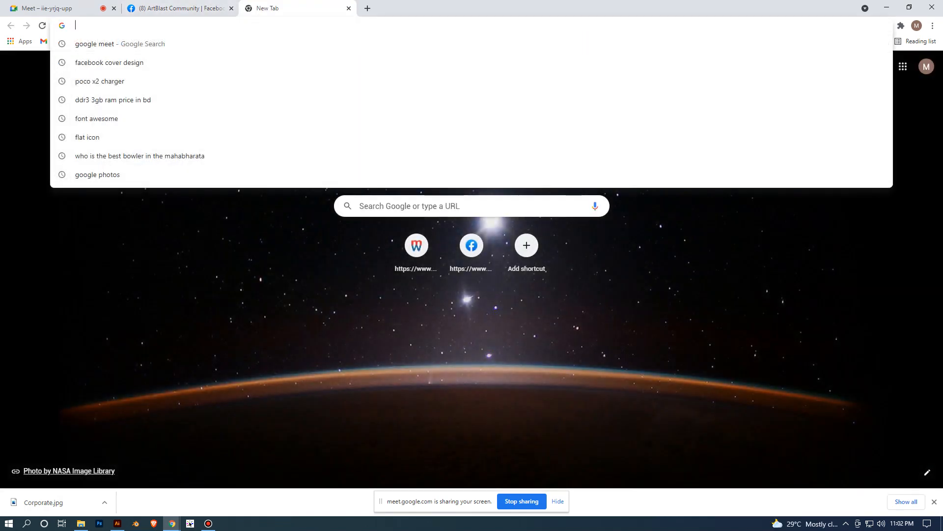
pyautogui.write('corp')
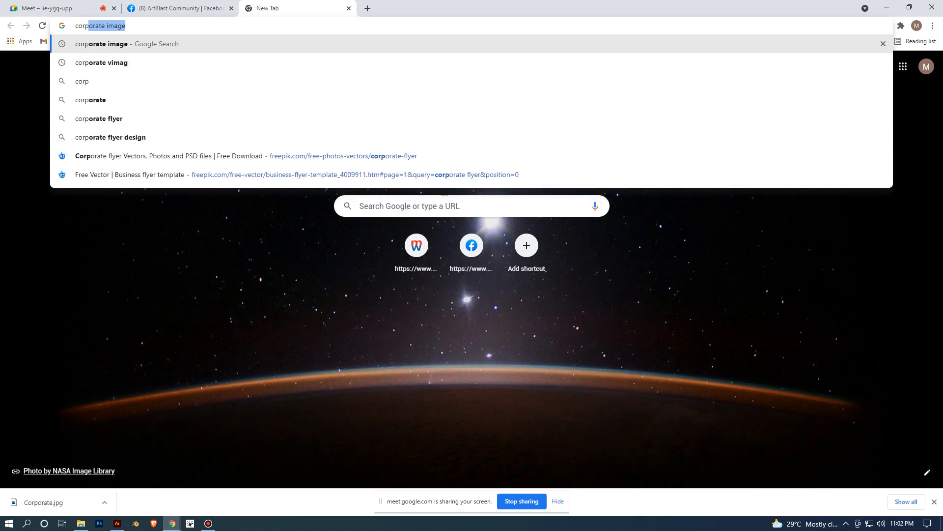
pyautogui.press('Down')
pyautogui.press('Down')
pyautogui.press('Down')
pyautogui.press('Down')
pyautogui.press('Down')
pyautogui.press('Return')
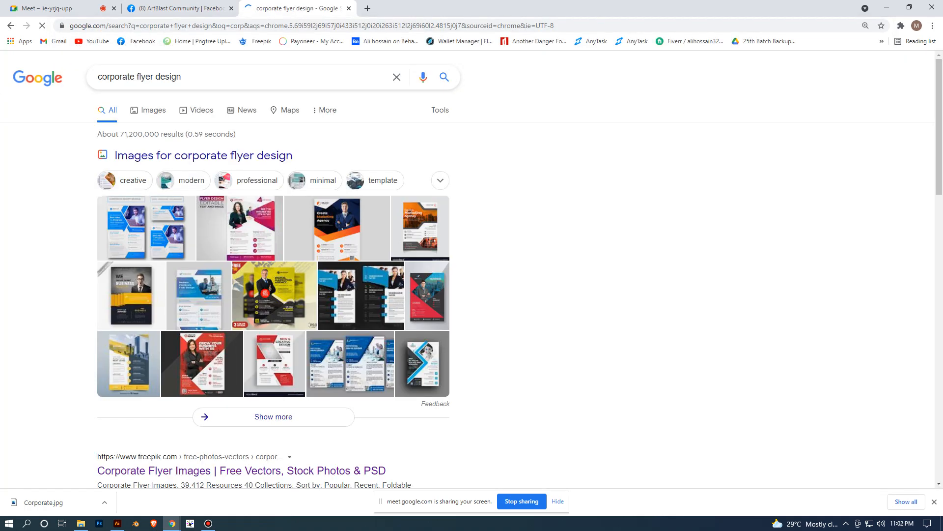
# - Browse the image results for corporate flyer design examples
pyautogui.click(149, 110)
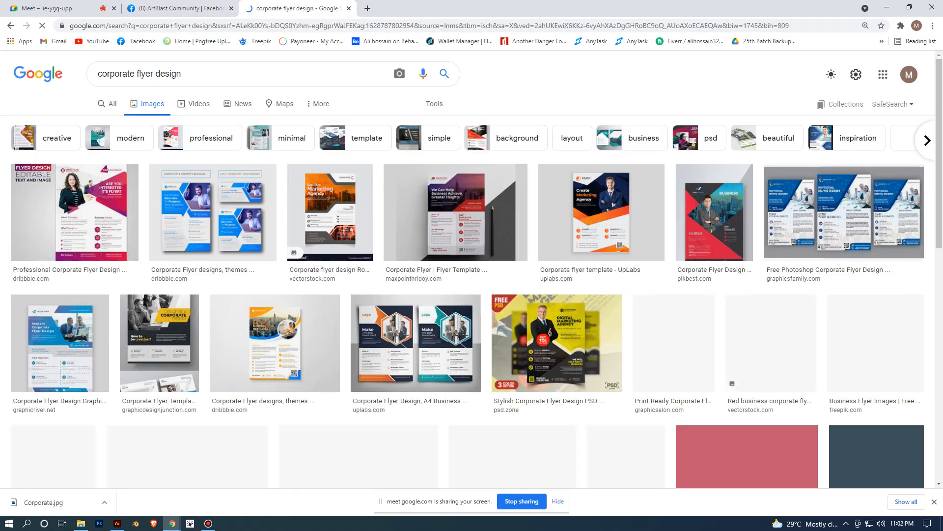
pyautogui.scroll(-10, 472, 285)
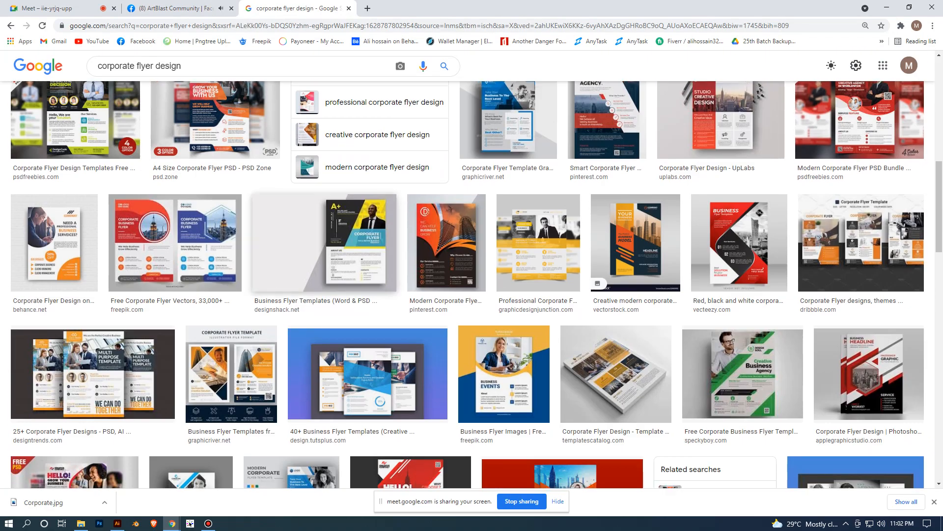
pyautogui.scroll(-8, 471, 285)
pyautogui.scroll(16, 471, 285)
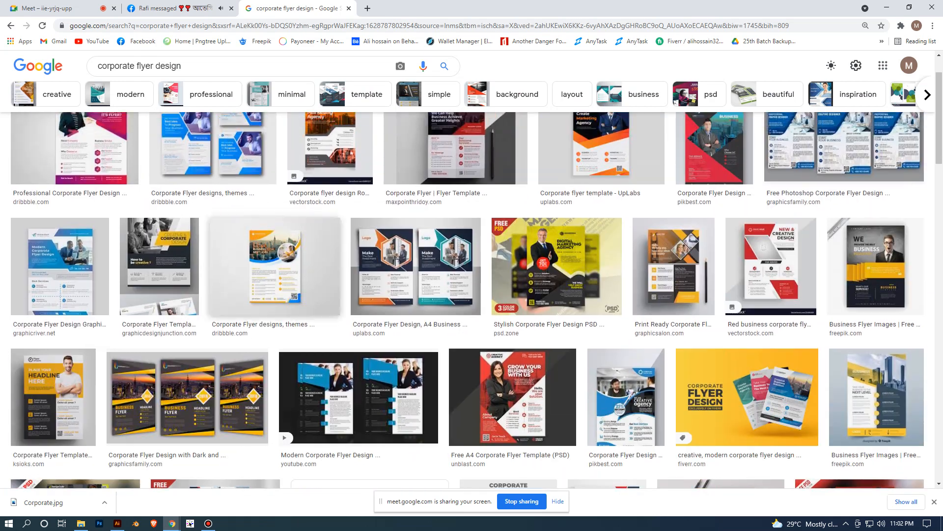
# - Open Freepik in a new tab, search it for "business flyer design" and look through the results
pyautogui.hotkey('ctrl', 't')
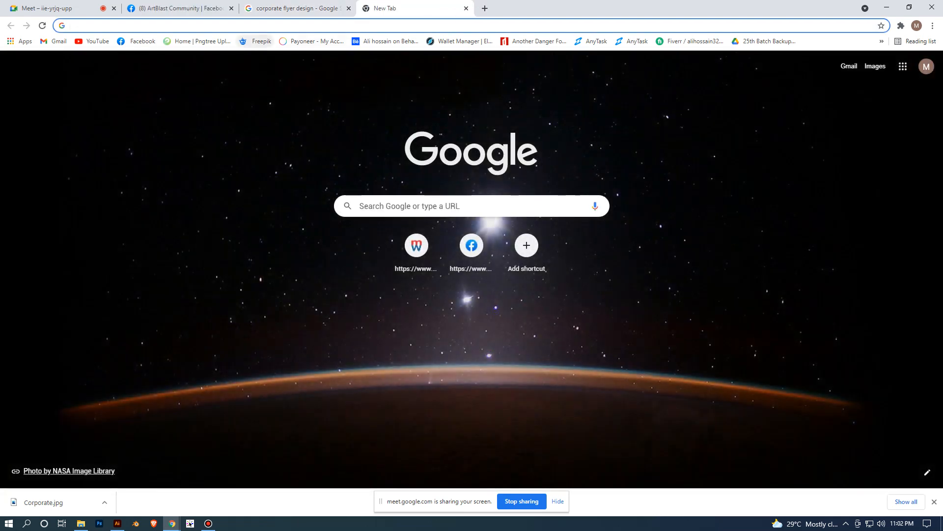
pyautogui.click(257, 41)
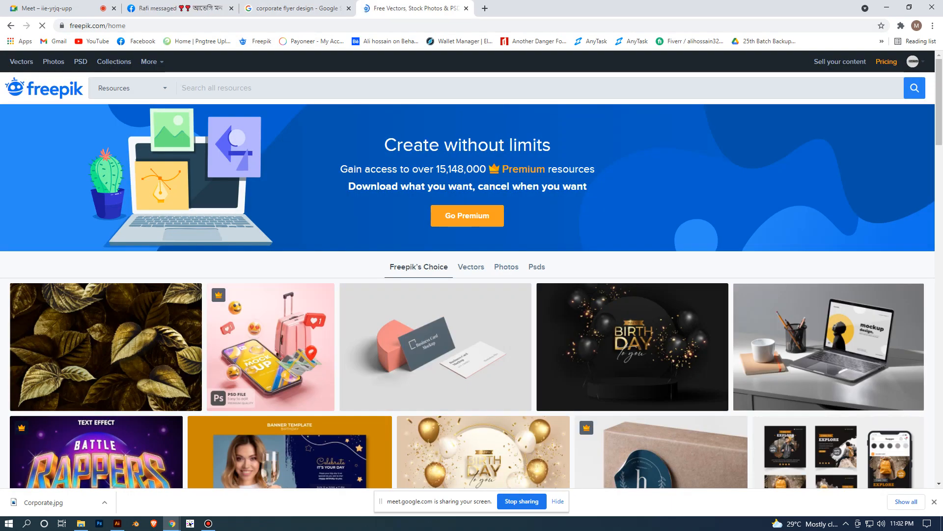
pyautogui.write('fl')
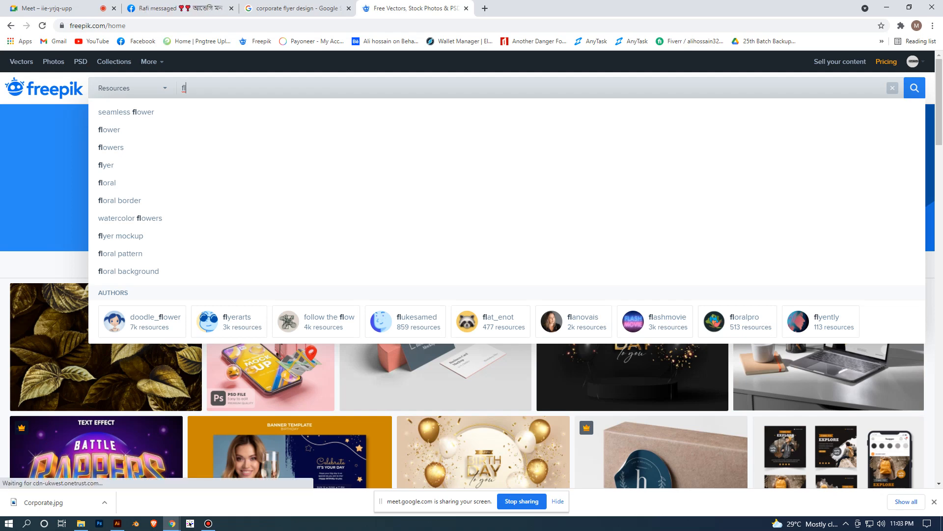
pyautogui.write('yer')
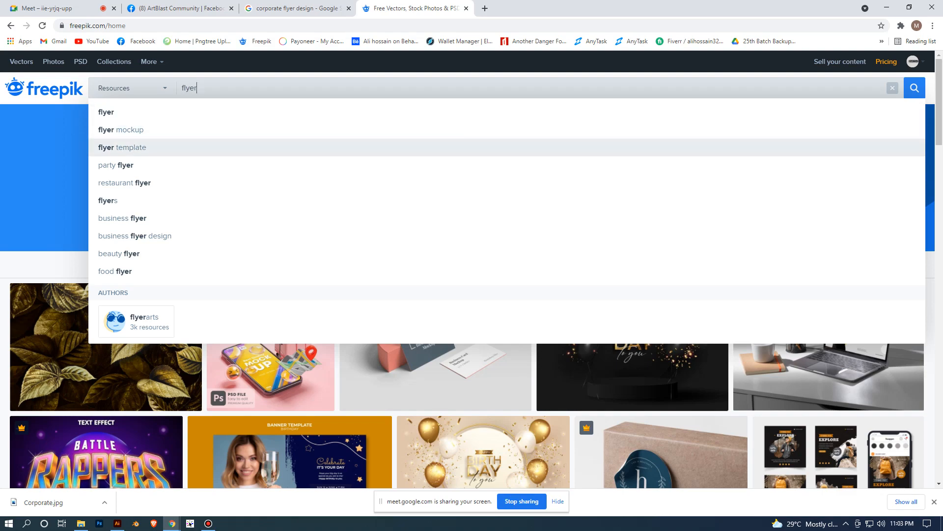
pyautogui.click(135, 236)
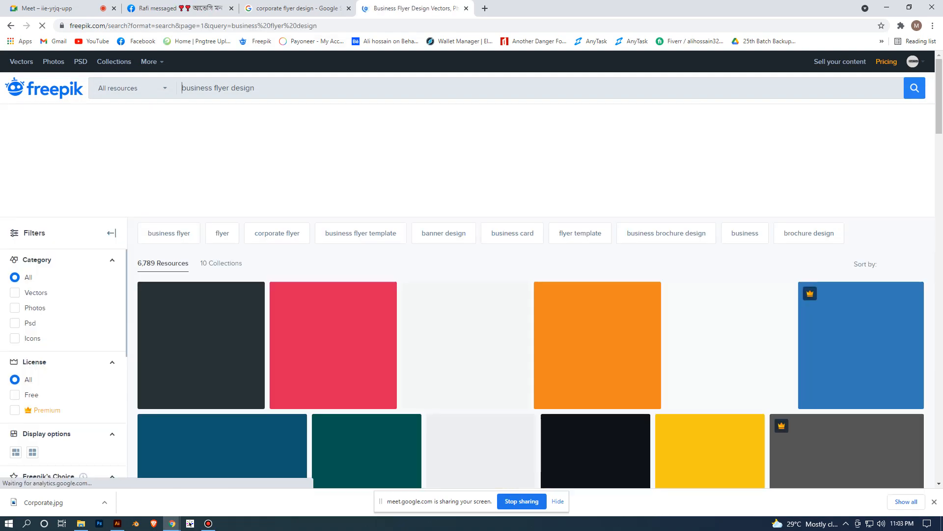
pyautogui.scroll(-6, 363, 243)
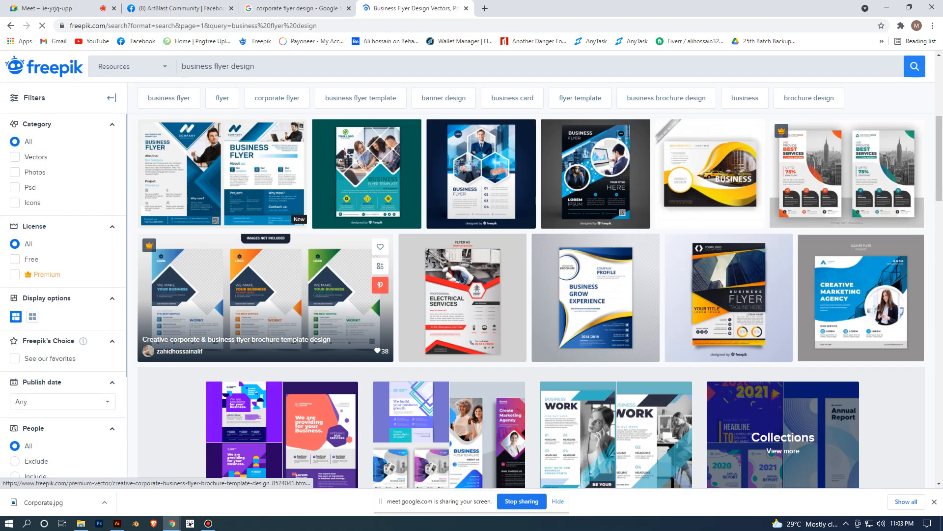
pyautogui.scroll(8, 364, 242)
pyautogui.scroll(2, 364, 242)
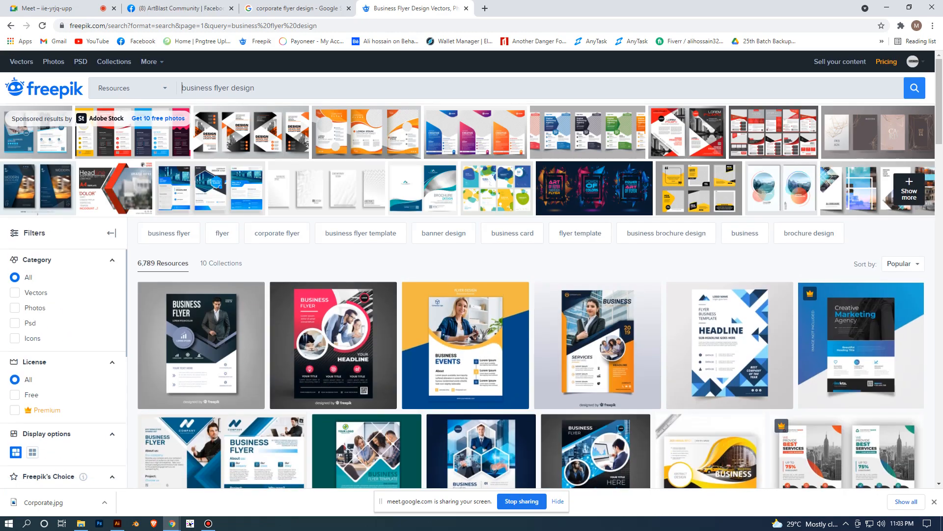
# - Open GraphicRiver in a new tab through a Google search and search its print templates for "flyer"
pyautogui.click(484, 8)
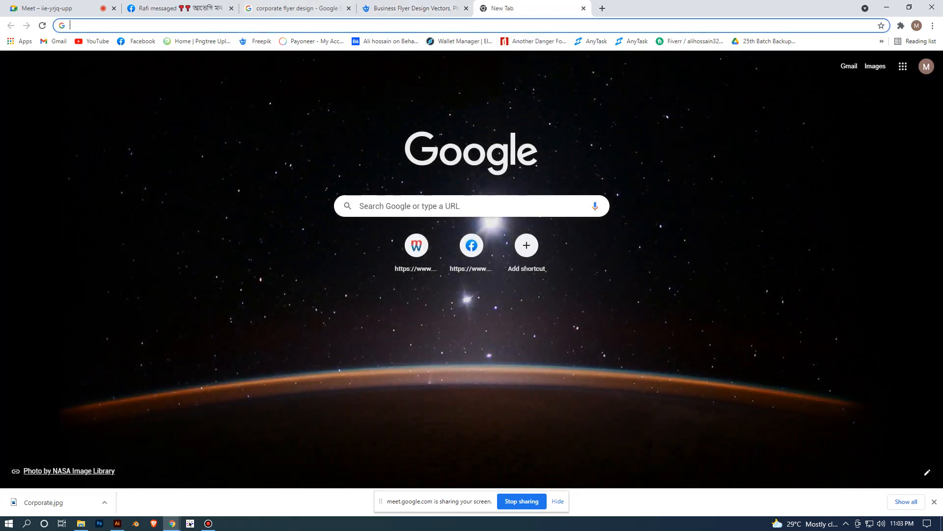
pyautogui.write('gra')
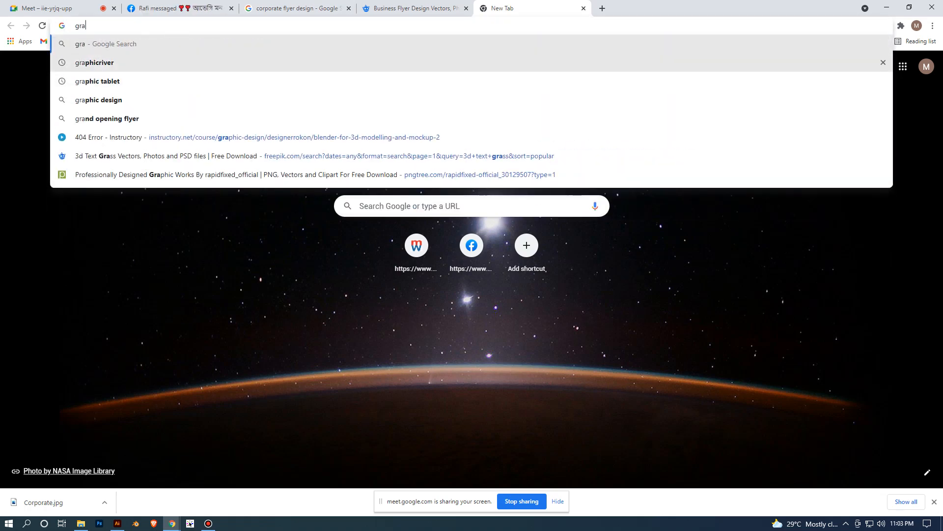
pyautogui.click(95, 63)
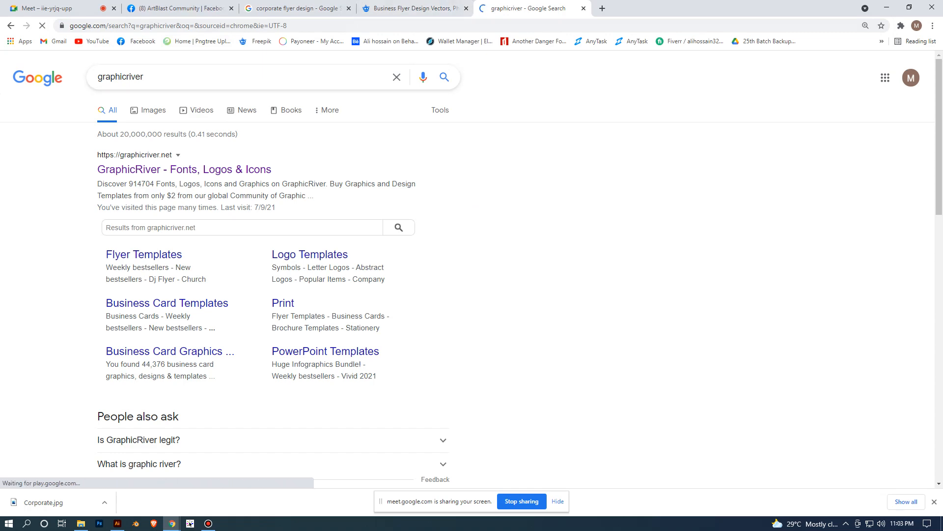
pyautogui.click(162, 170)
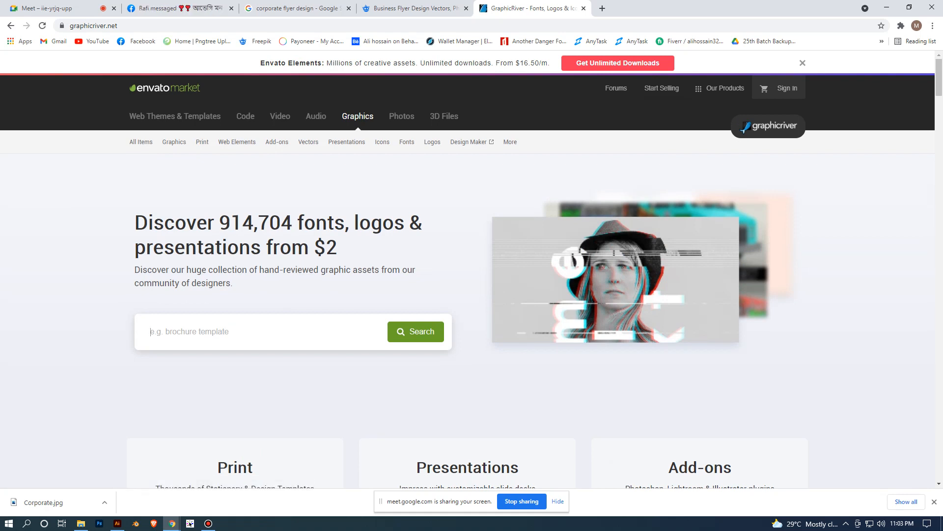
pyautogui.write('f')
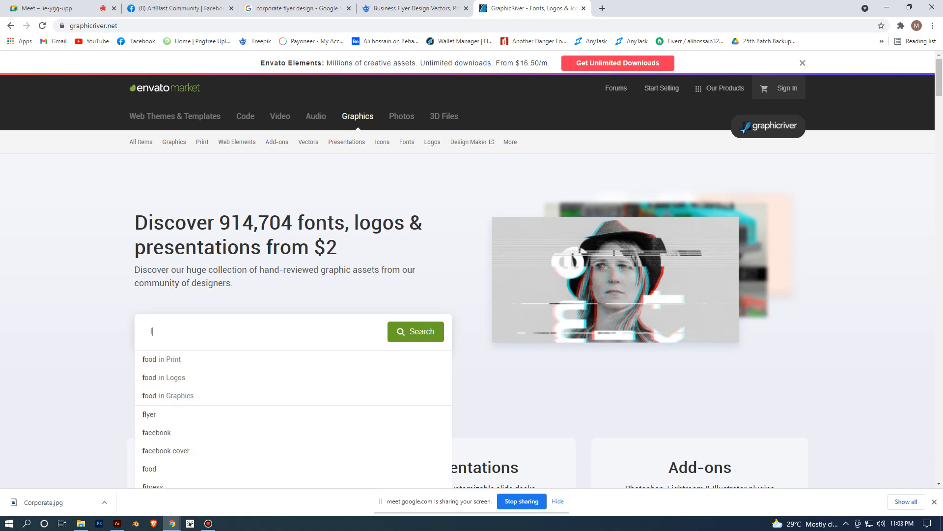
pyautogui.write('lyer')
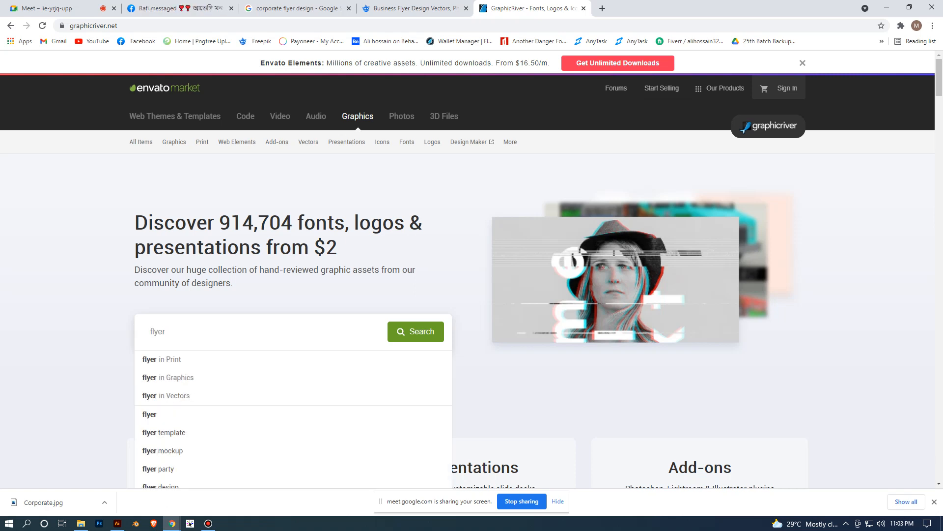
pyautogui.click(161, 360)
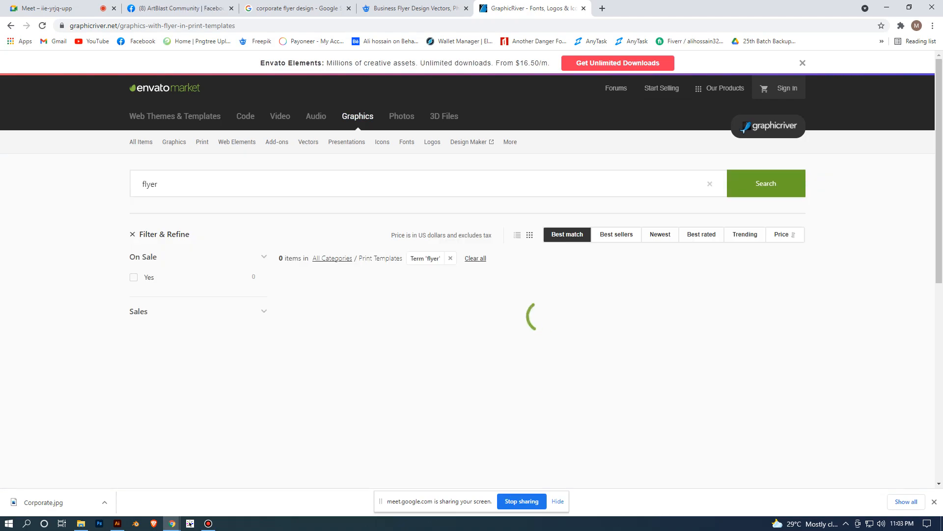
# - Browse the GraphicRiver flyer print template results for design references
pyautogui.scroll(-5, 472, 269)
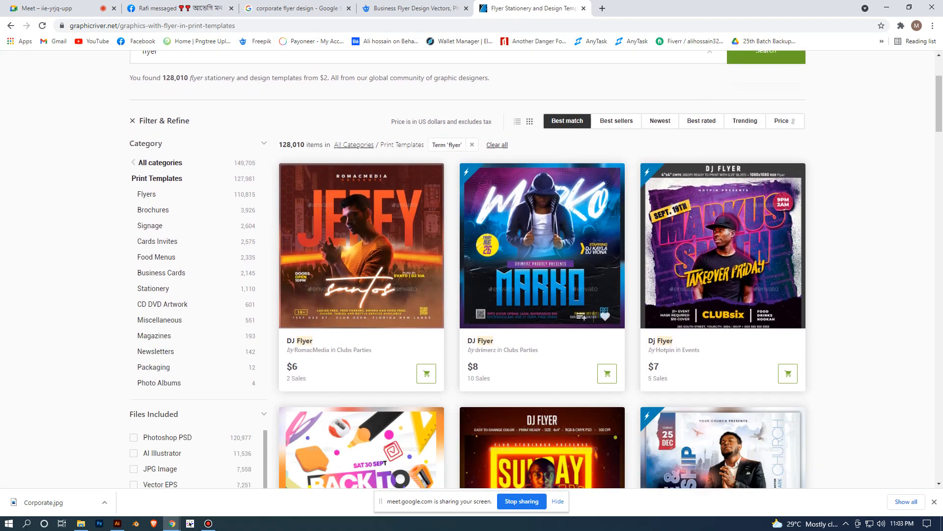
pyautogui.scroll(-5, 606, 398)
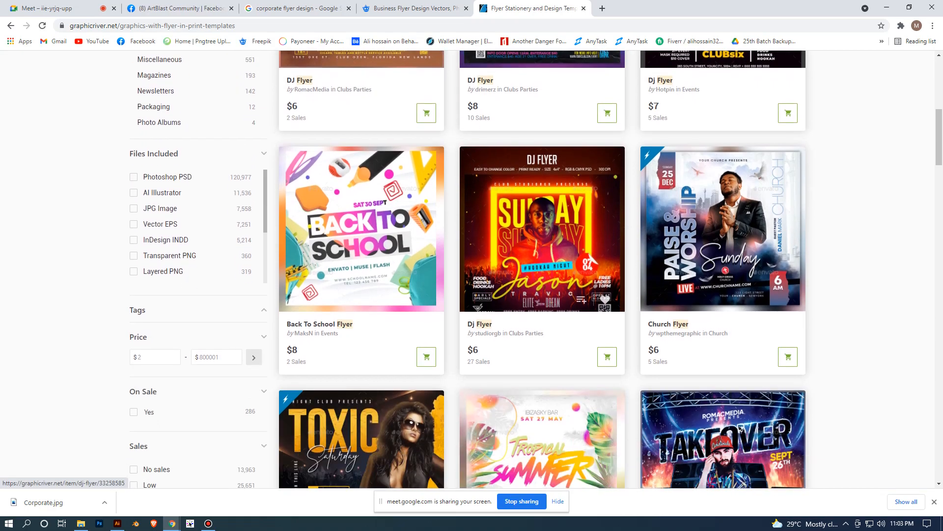
pyautogui.scroll(-7, 565, 113)
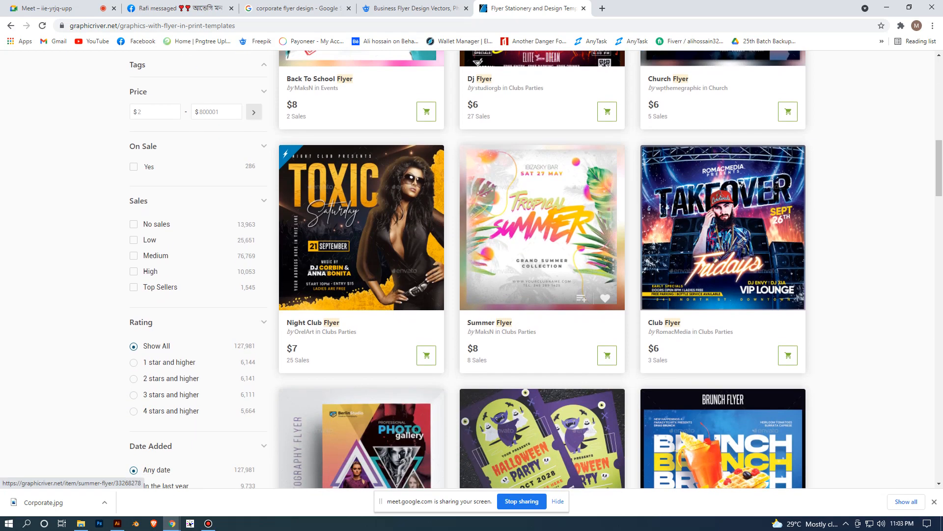
pyautogui.scroll(-3, 542, 269)
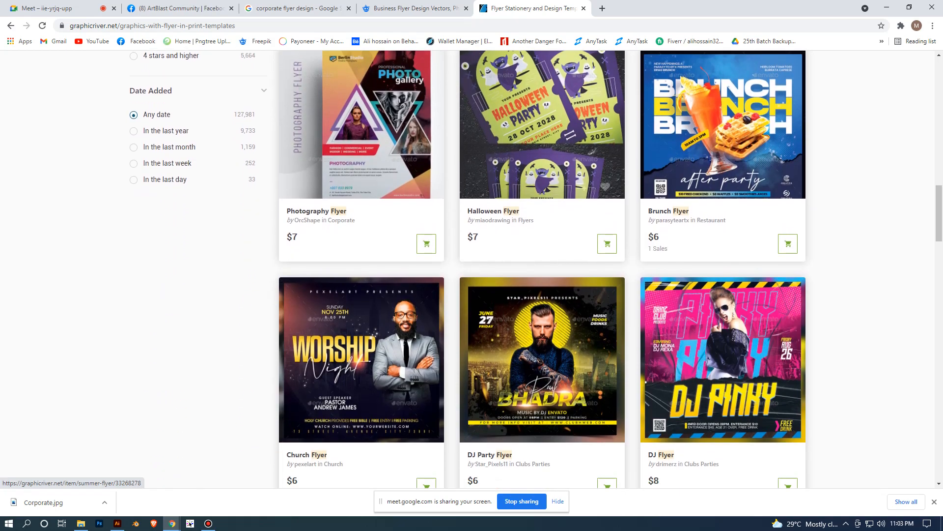
pyautogui.scroll(-11, 542, 270)
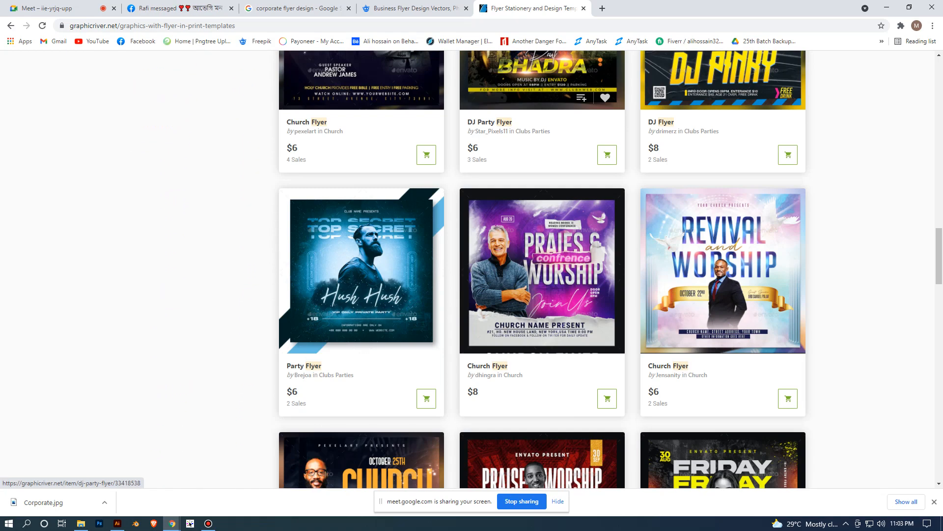
pyautogui.scroll(-19, 542, 269)
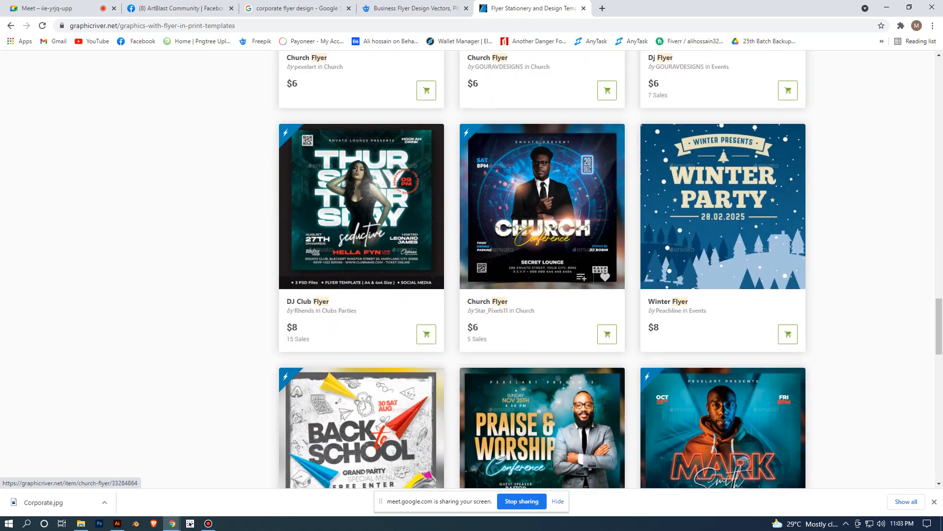
pyautogui.scroll(-8, 542, 269)
pyautogui.scroll(20, 543, 269)
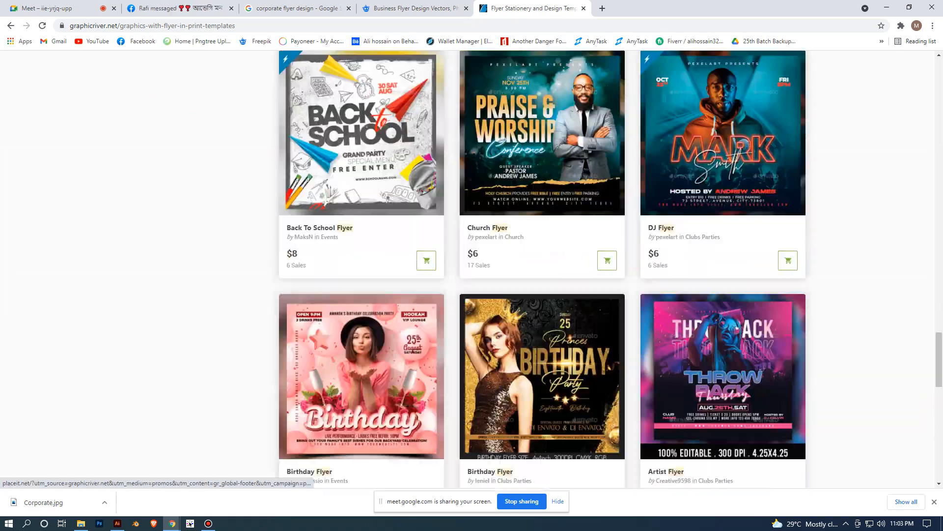
pyautogui.scroll(15, 542, 270)
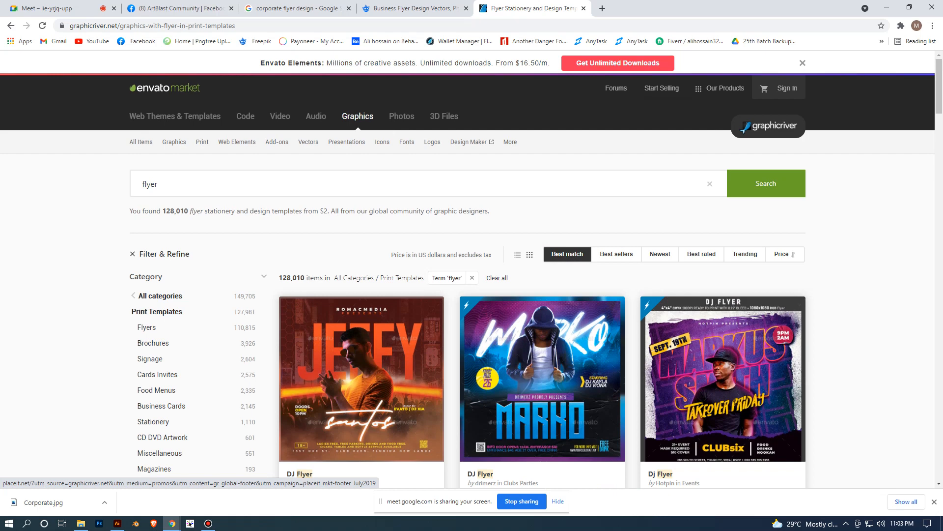
# - Change the GraphicRiver search to "corporate flyer" and look through the matching templates
pyautogui.click(143, 183)
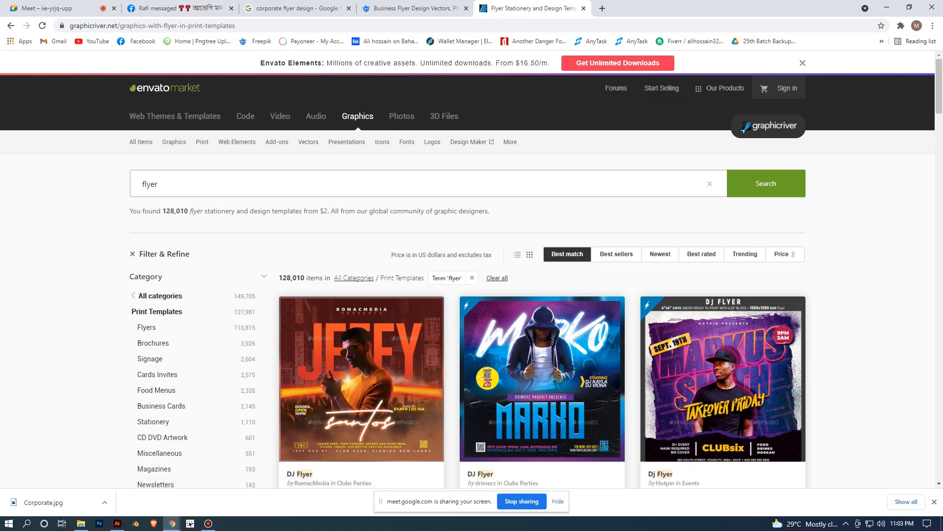
pyautogui.write('corporate')
pyautogui.press('Return')
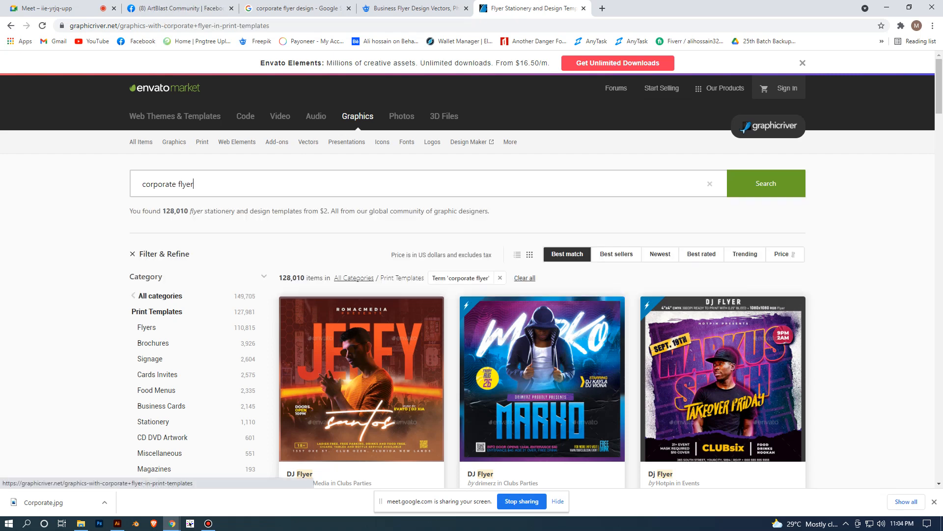
pyautogui.scroll(-3, 361, 246)
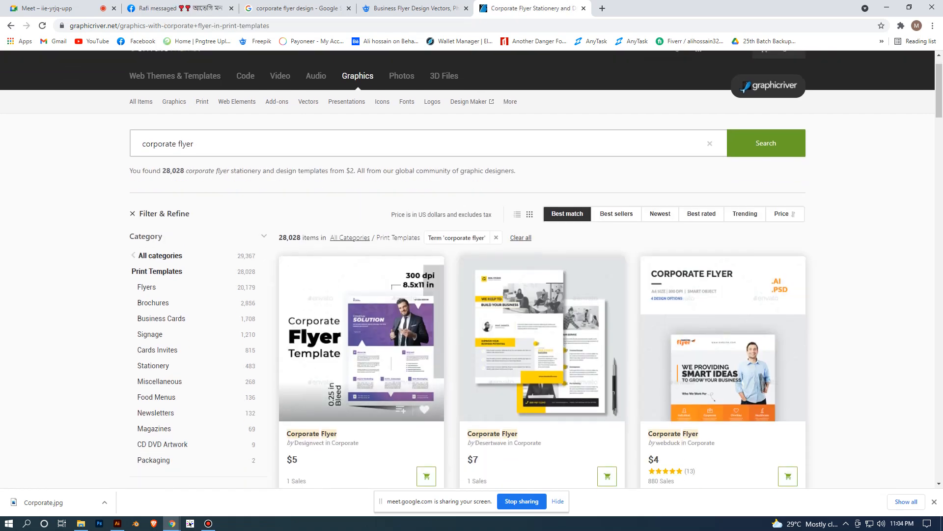
pyautogui.scroll(-3, 361, 246)
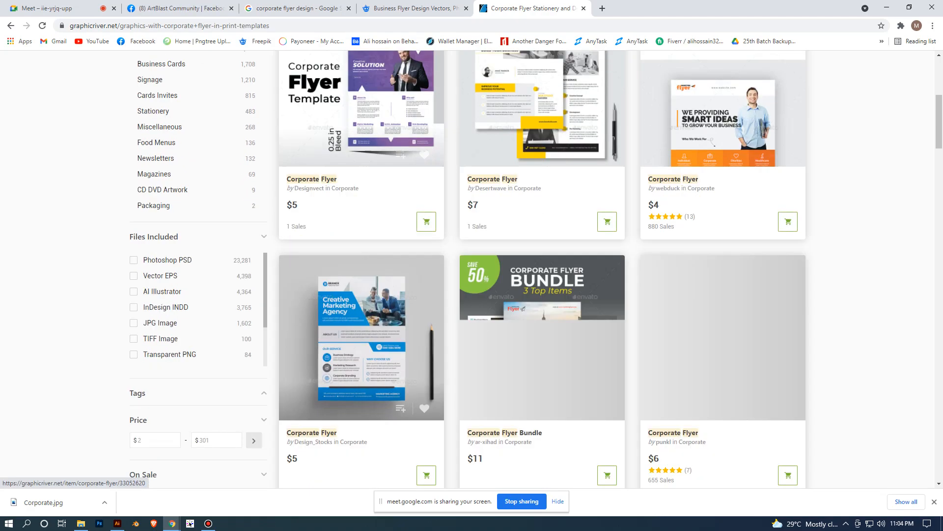
pyautogui.scroll(-9, 540, 270)
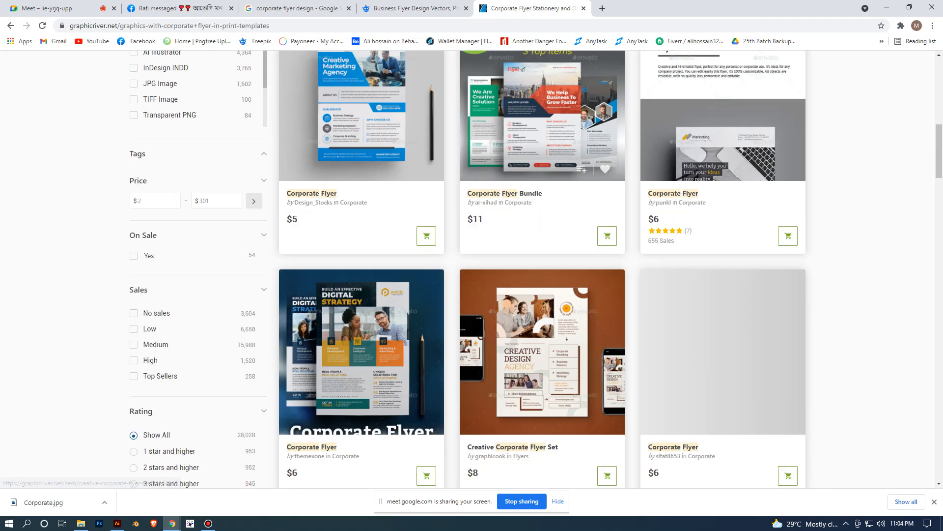
pyautogui.scroll(-9, 540, 246)
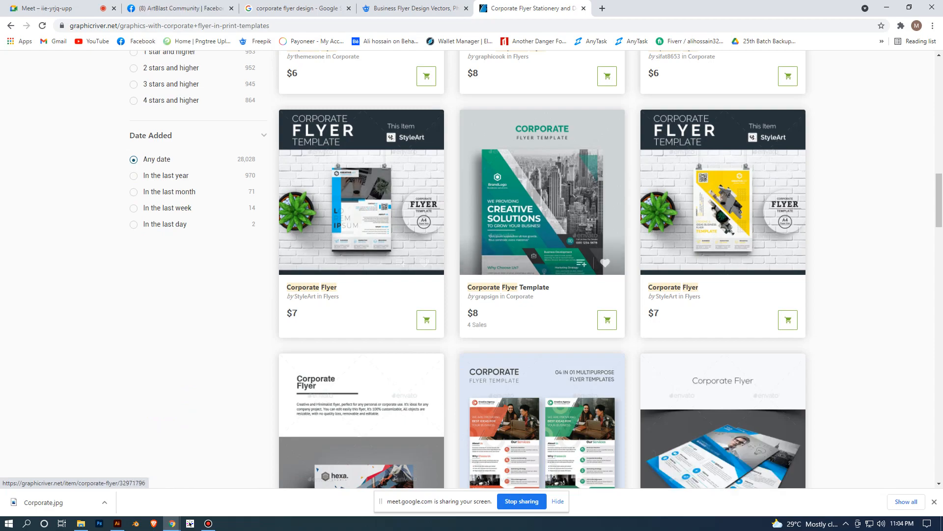
pyautogui.scroll(-4, 472, 246)
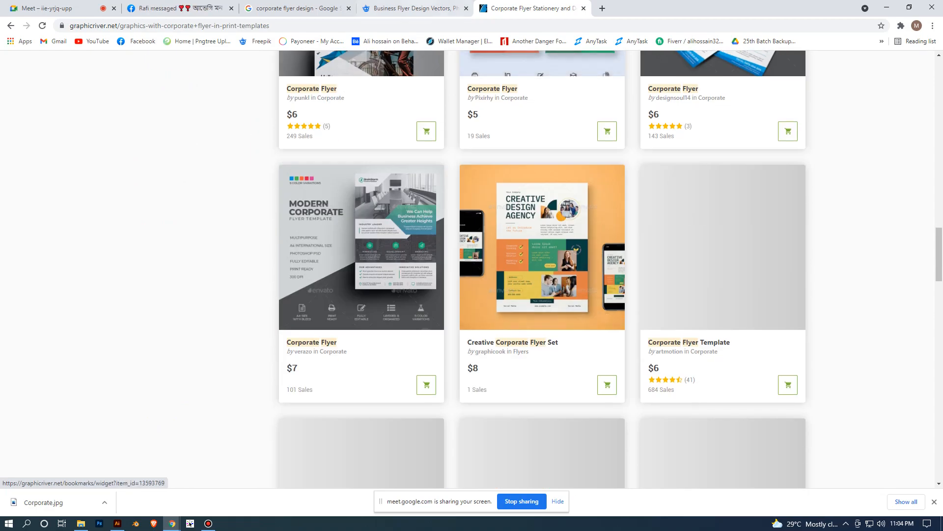
# - Return to the Freepik business flyer results and the Google corporate flyer images and browse more examples in both
pyautogui.click(415, 8)
pyautogui.scroll(-2, 472, 245)
pyautogui.scroll(-12, 466, 197)
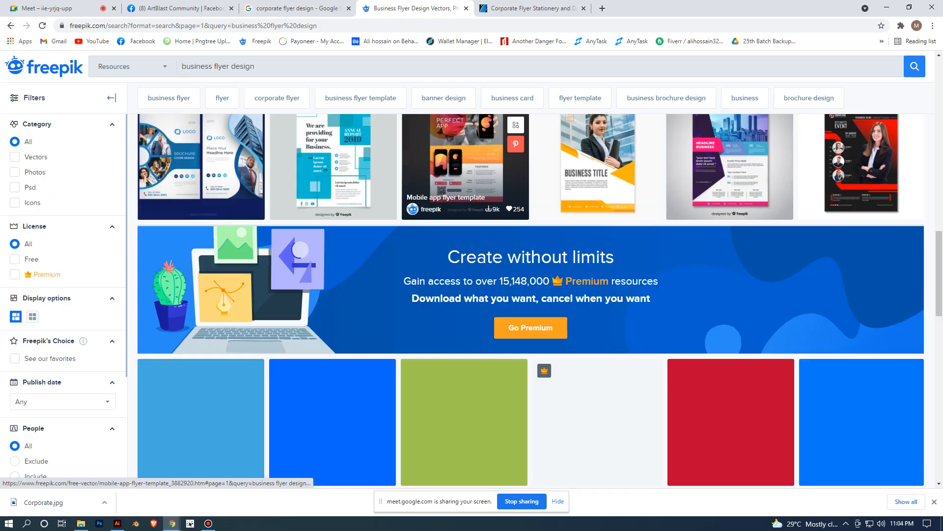
pyautogui.scroll(-2, 465, 167)
pyautogui.click(298, 8)
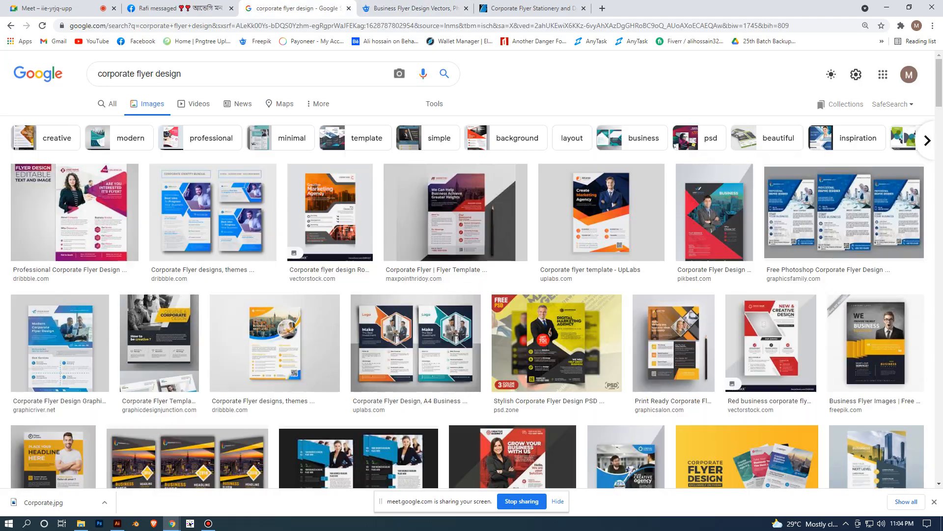
pyautogui.scroll(-11, 467, 246)
pyautogui.scroll(-20, 467, 246)
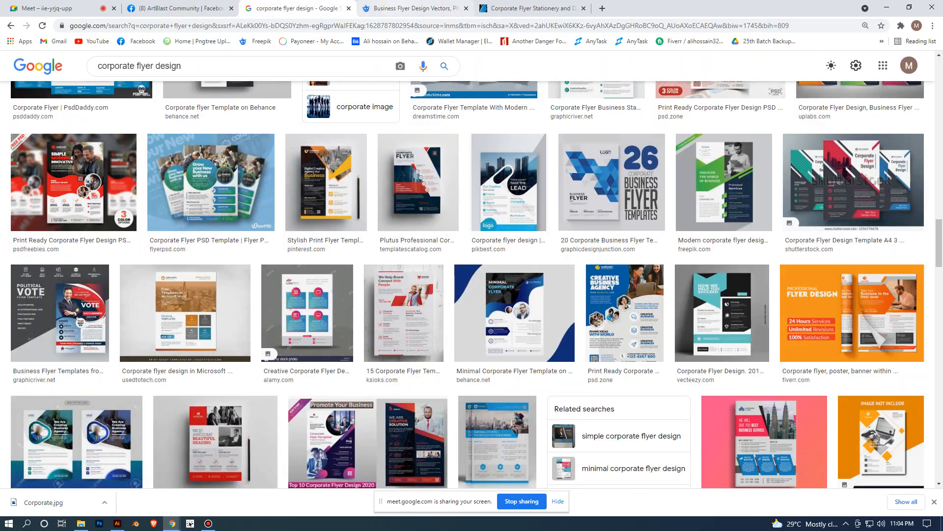
# - Browse further through Freepik's business flyer results and open "Business flyer templates design with color variation"
pyautogui.click(415, 8)
pyautogui.scroll(-6, 344, 201)
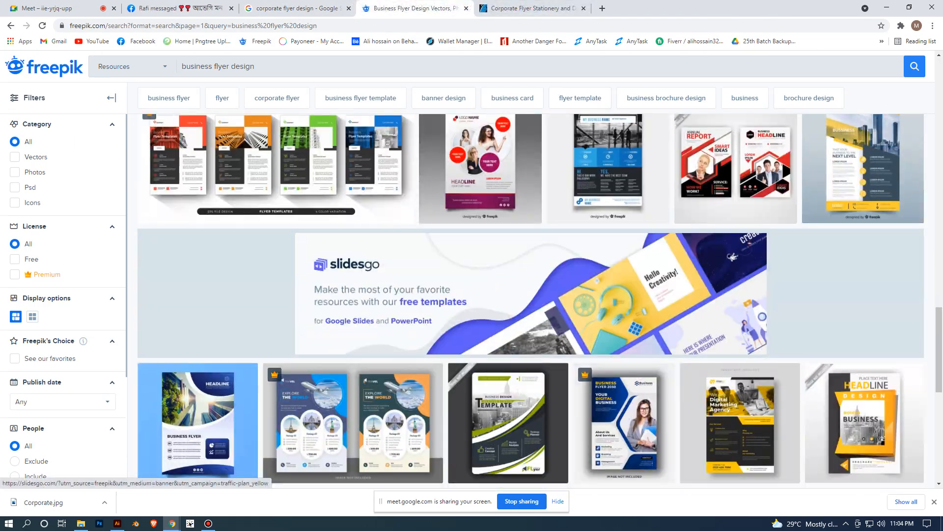
pyautogui.scroll(4, 344, 202)
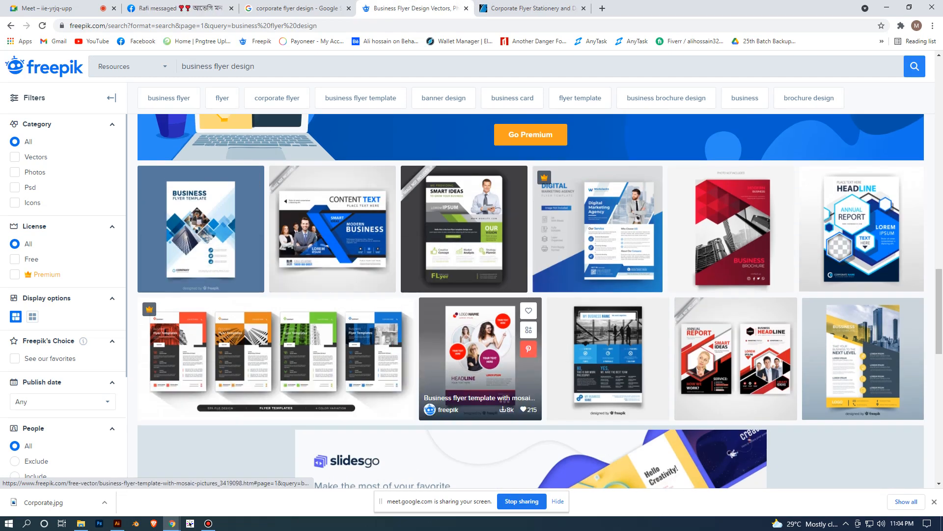
pyautogui.scroll(-3, 206, 226)
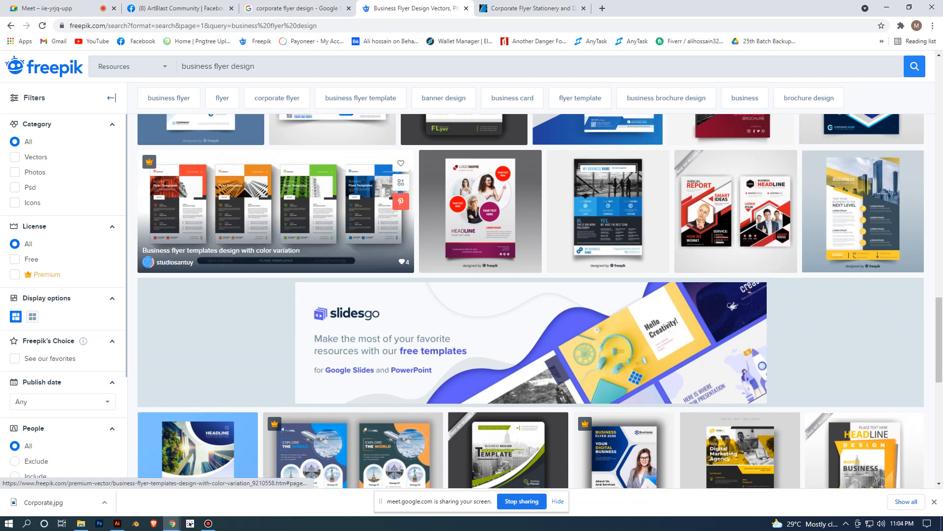
pyautogui.scroll(-3, 275, 236)
pyautogui.scroll(4, 275, 236)
pyautogui.click(275, 256)
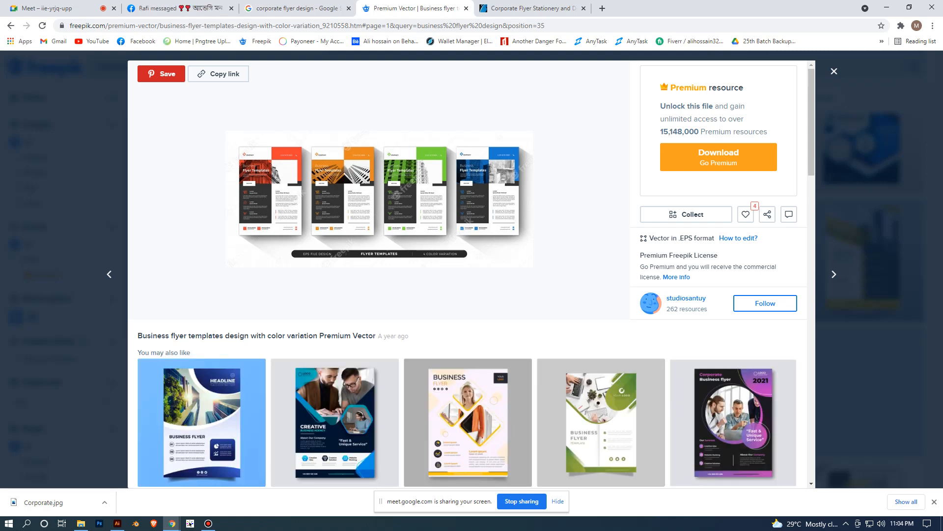
# - Switch to Illustrator, paste the clipboard contents into the empty canvas beside the flyer artboard, and delete the pasted yellow shape
pyautogui.click(117, 523)
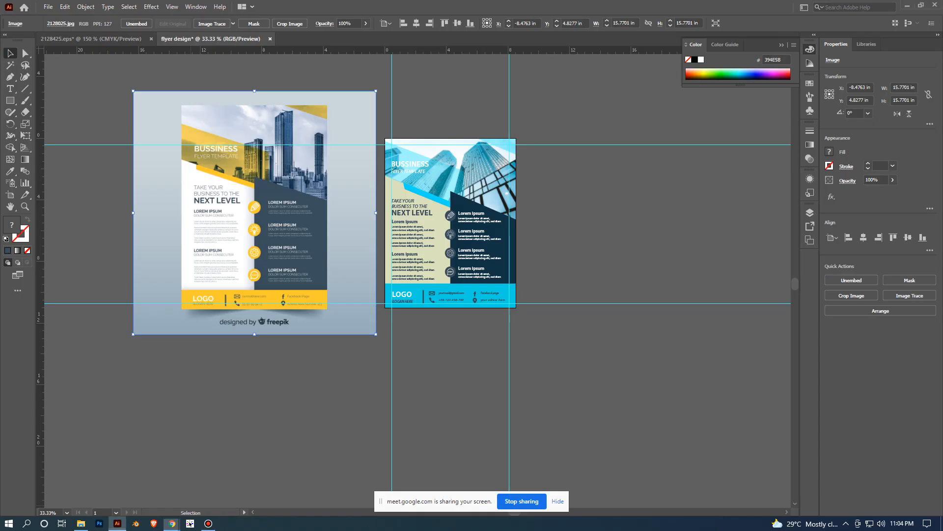
pyautogui.scroll(-2, 499, 363)
pyautogui.moveTo(499, 362); pyautogui.dragTo(202, 347)
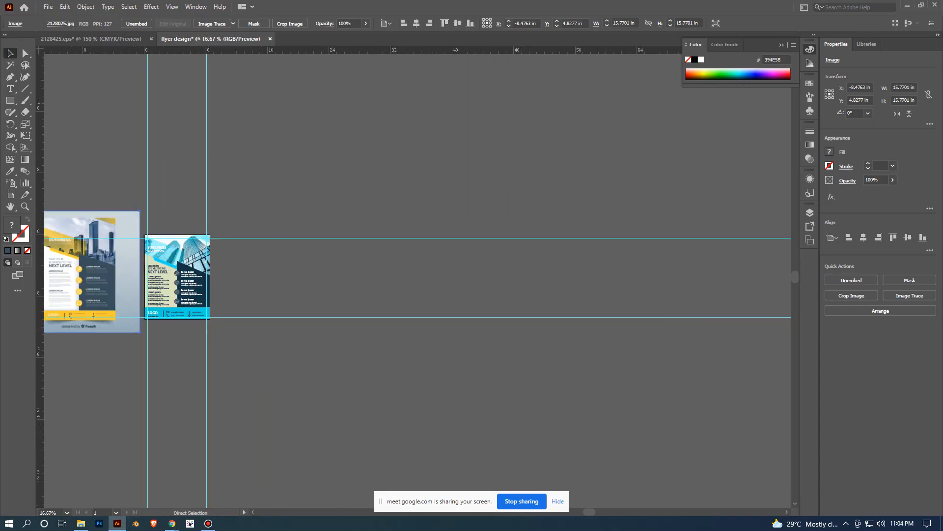
pyautogui.hotkey('ctrl', 'v')
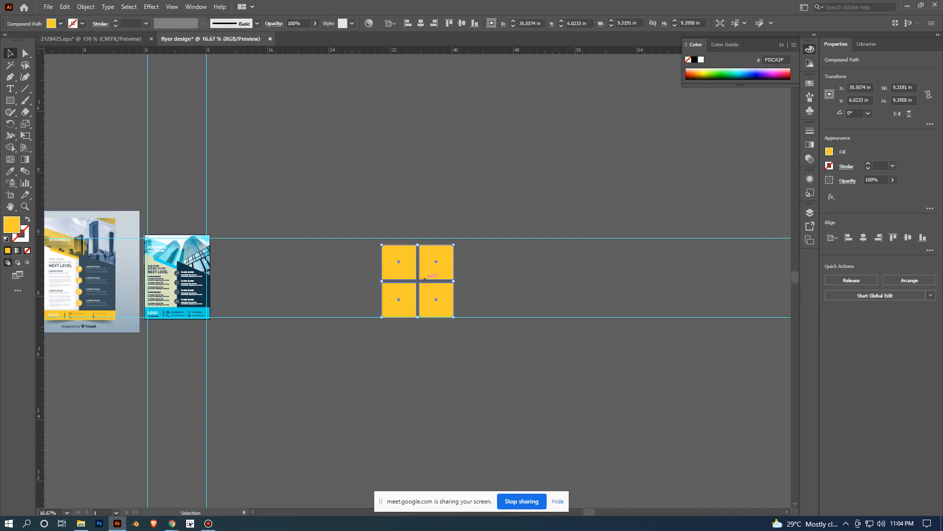
pyautogui.press('Delete')
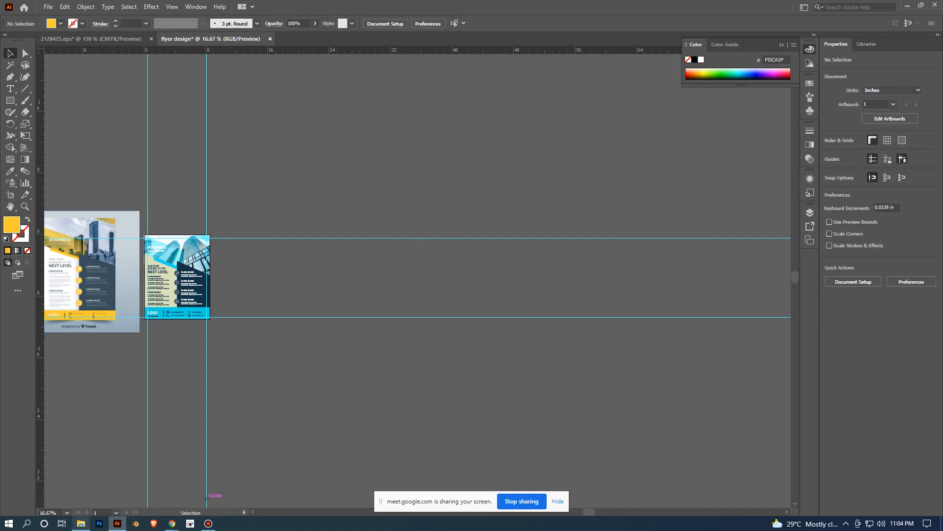
# - Minimise Chrome and Illustrator to bring up the Downloads folder in File Explorer
pyautogui.moveTo(172, 523)
pyautogui.click(118, 479)
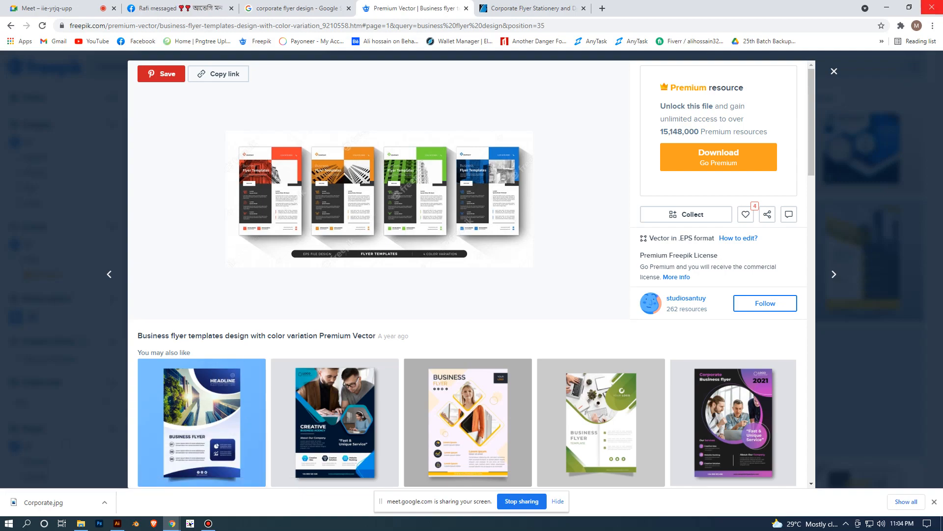
pyautogui.click(887, 7)
pyautogui.click(907, 6)
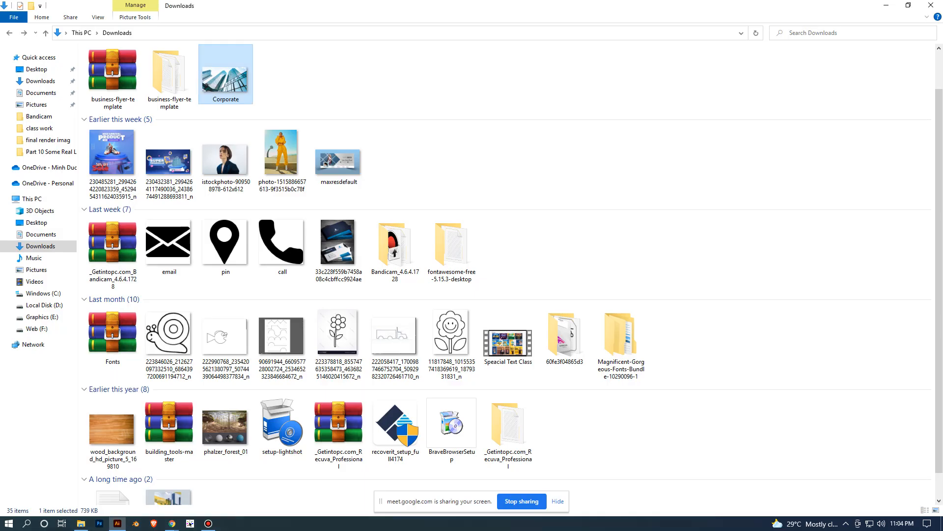
# - Minimise File Explorer and send the Bandicam window to the system tray to clear the desktop
pyautogui.click(887, 6)
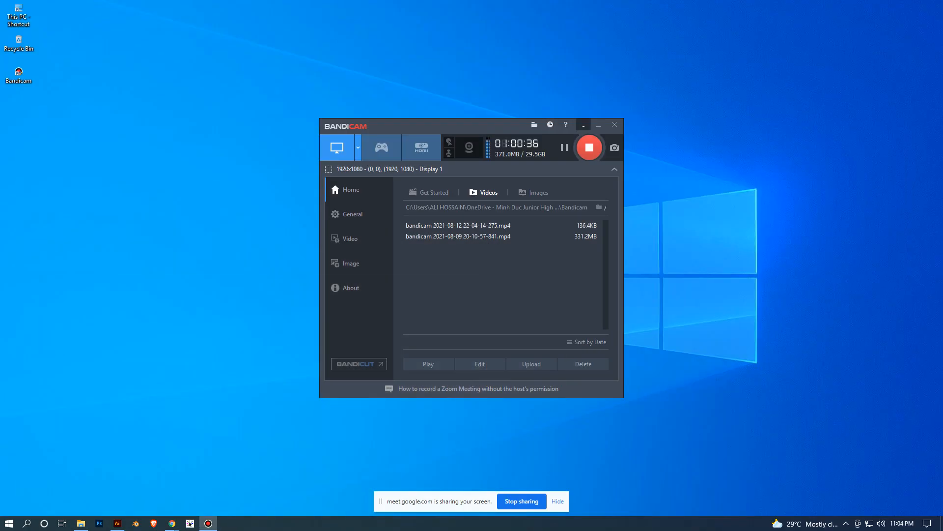
pyautogui.click(584, 125)
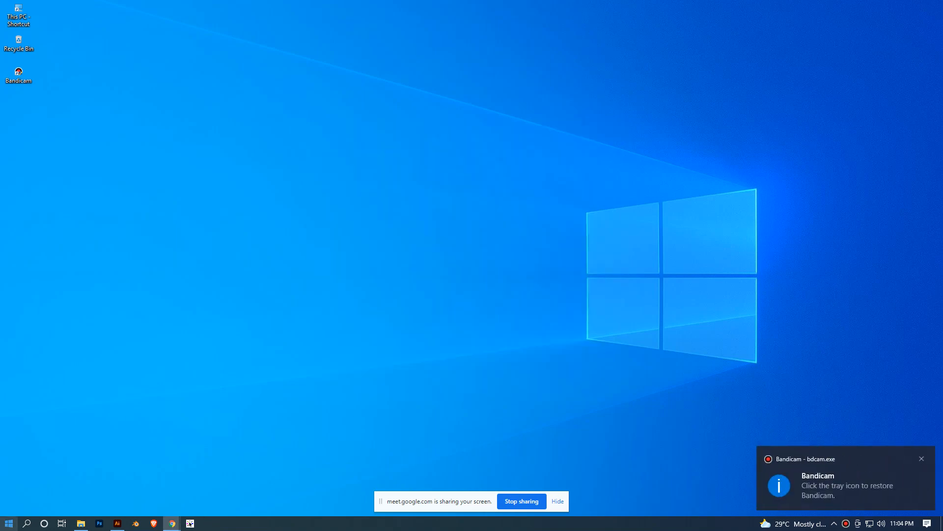
pyautogui.press('super')
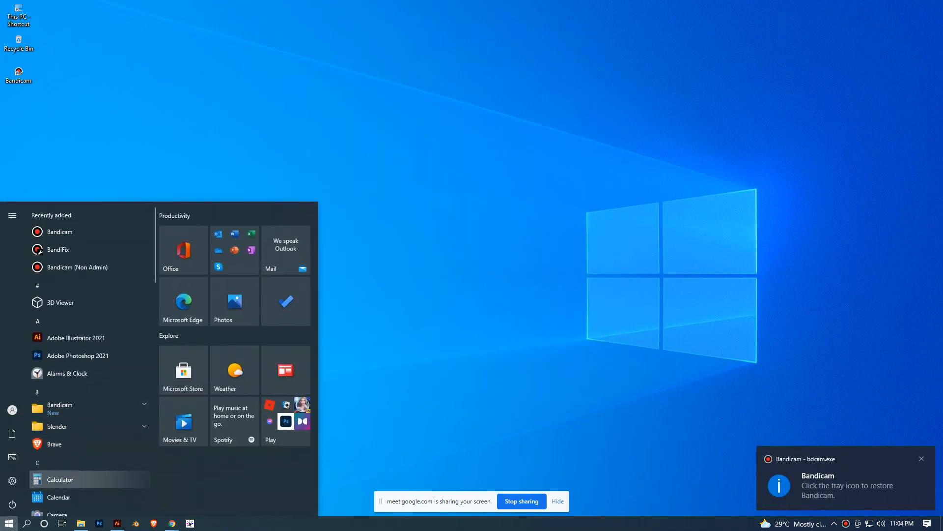
pyautogui.scroll(-8, 81, 420)
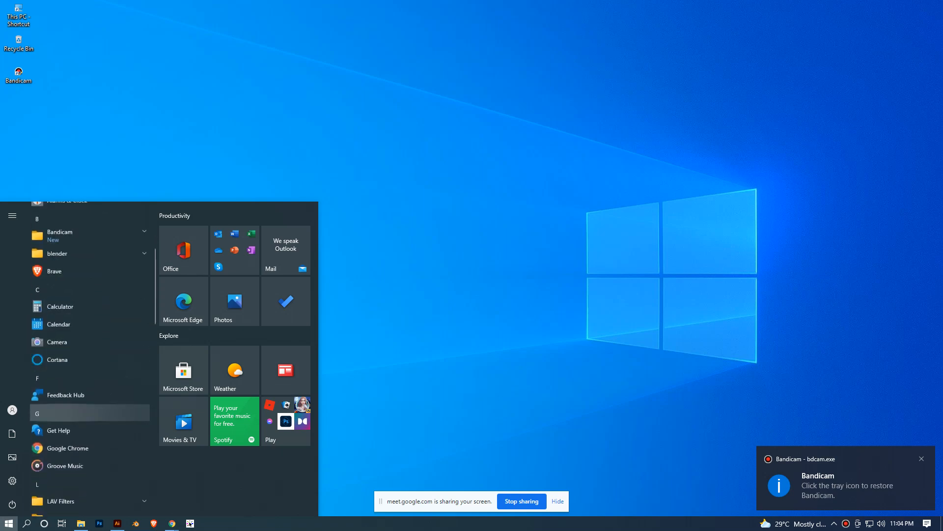
pyautogui.scroll(-10, 82, 420)
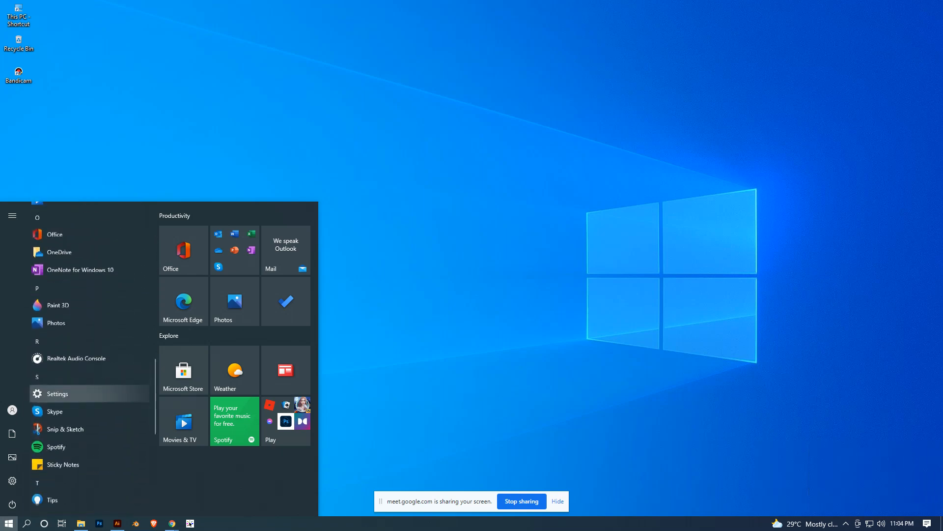
pyautogui.scroll(-4, 82, 420)
pyautogui.scroll(7, 82, 416)
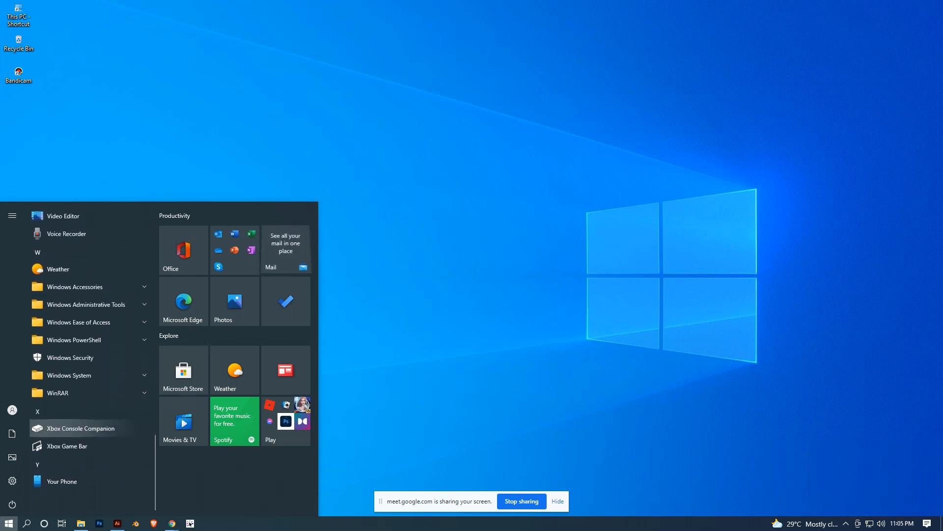
pyautogui.scroll(10, 81, 410)
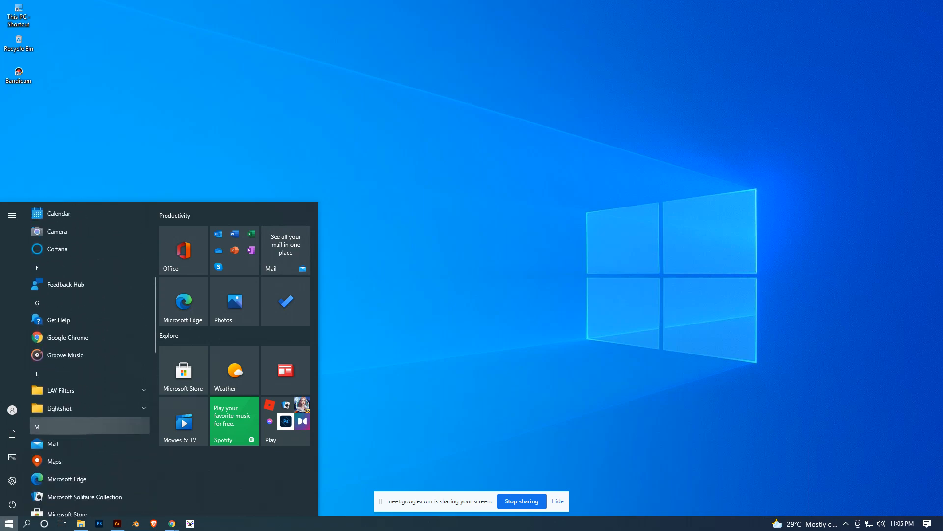
pyautogui.press('super')
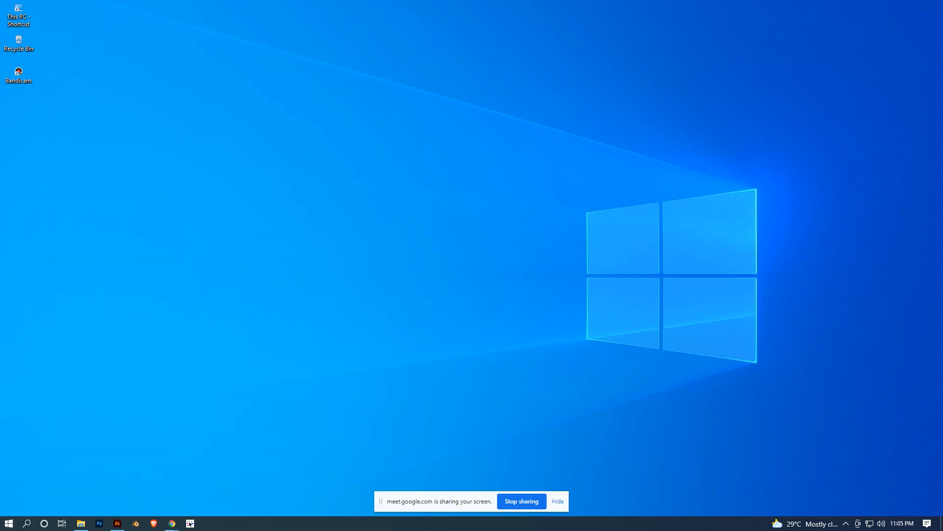
# - Switch to Chrome and copy a Lightshot capture of the four-colour Freepik flyer preview to the clipboard
pyautogui.moveTo(172, 523)
pyautogui.click(118, 475)
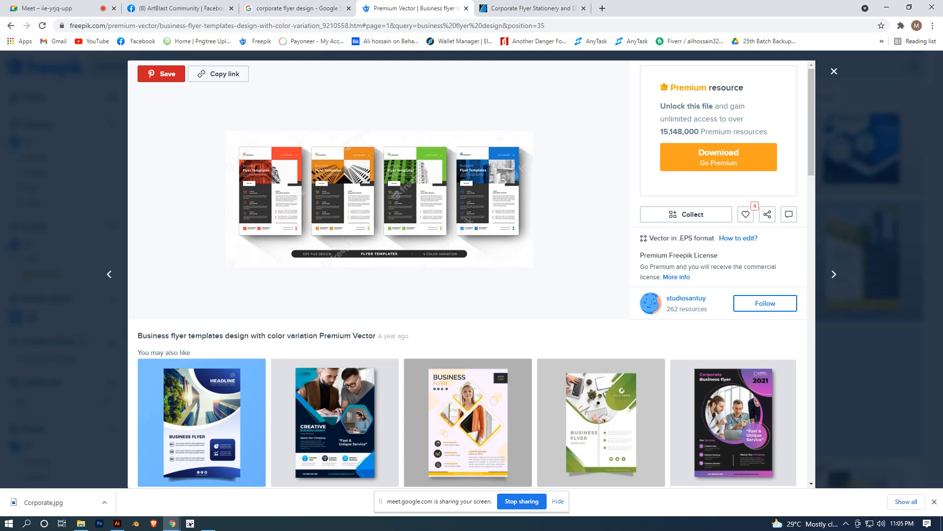
pyautogui.press('Print')
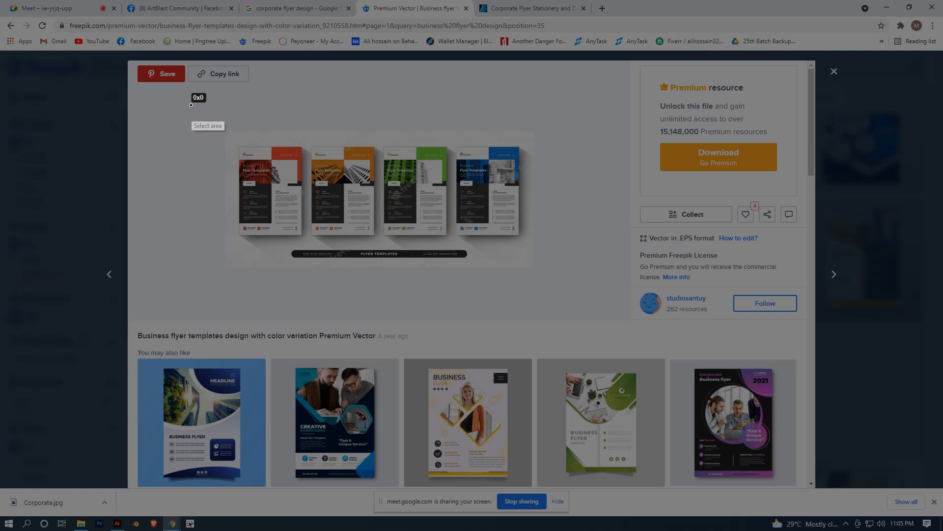
pyautogui.moveTo(191, 105); pyautogui.dragTo(563, 290)
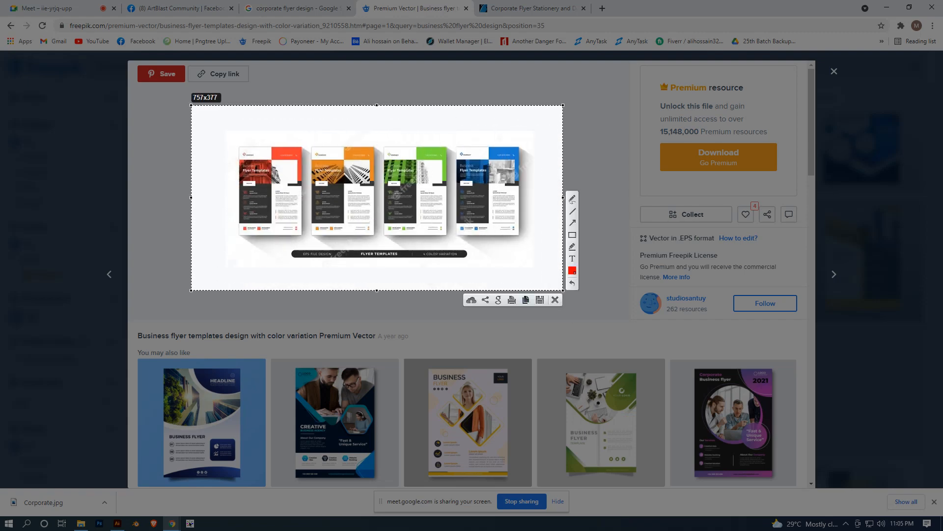
pyautogui.click(525, 299)
# - Paste the capture into the Illustrator flyer document, enlarge it to about 63.3 x 31.5 in, and place it clear of the flyer artboard
pyautogui.click(117, 523)
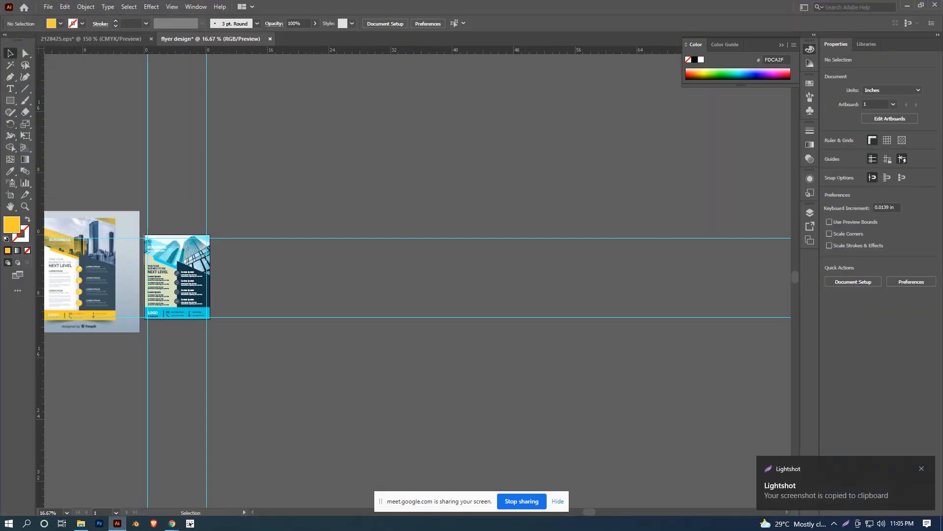
pyautogui.hotkey('ctrl', 'v')
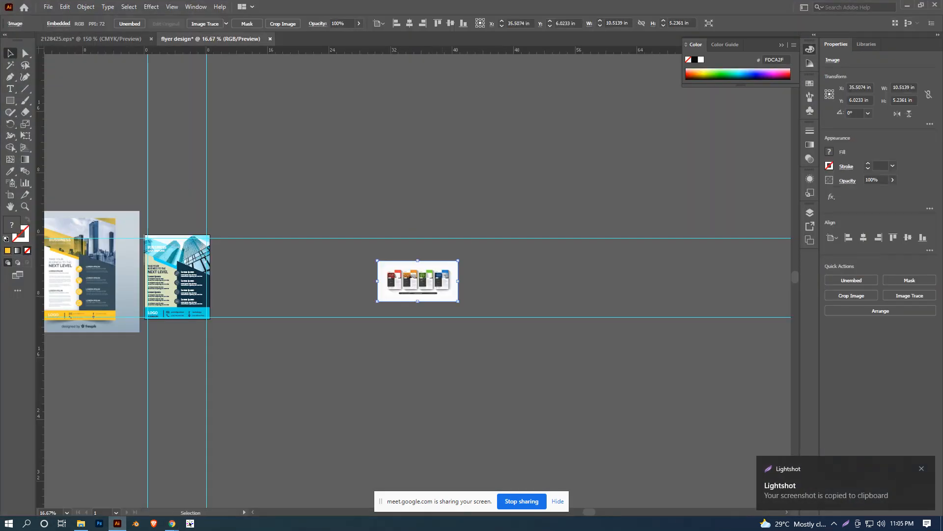
pyautogui.moveTo(458, 300); pyautogui.dragTo(678, 474)
pyautogui.click(673, 465)
pyautogui.scroll(-2, 548, 351)
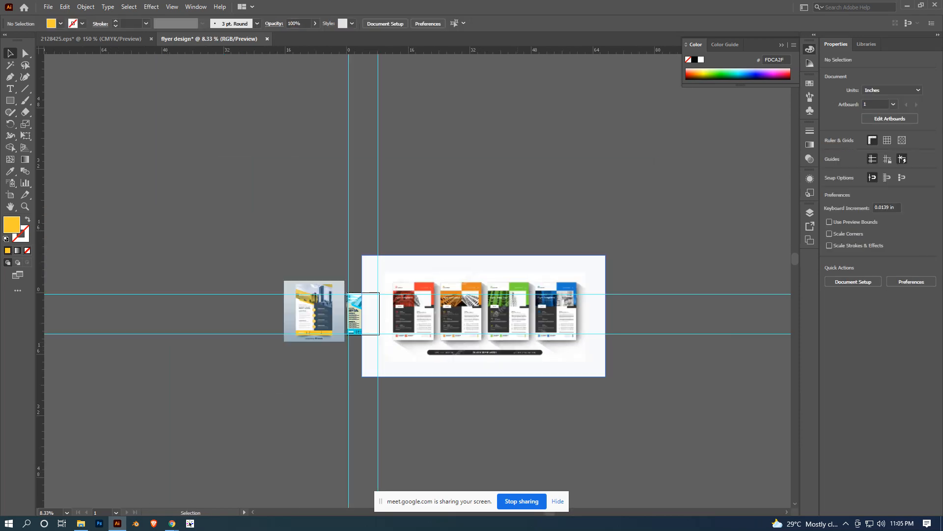
pyautogui.scroll(2, 455, 348)
pyautogui.moveTo(518, 316); pyautogui.dragTo(596, 282)
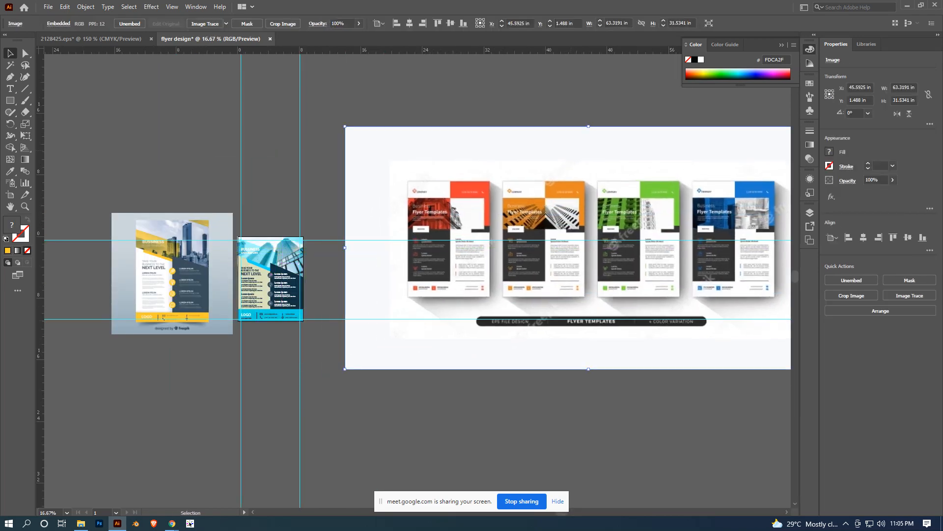
# - Draw a yellow square of about 2.3 in above the pasted capture and duplicate it into three groups of three squares
pyautogui.moveTo(349, 90)
pyautogui.mouseDown()
pyautogui.moveTo(369, 110)
pyautogui.moveTo(402, 100)
pyautogui.mouseUp()
pyautogui.press('v')
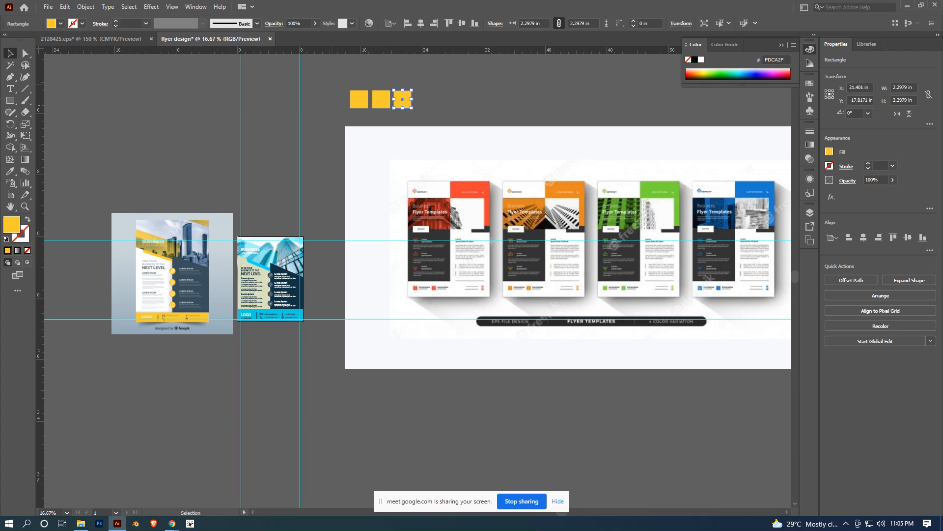
pyautogui.moveTo(332, 83); pyautogui.dragTo(433, 105)
pyautogui.moveTo(406, 97); pyautogui.dragTo(577, 100)
pyautogui.click(587, 117)
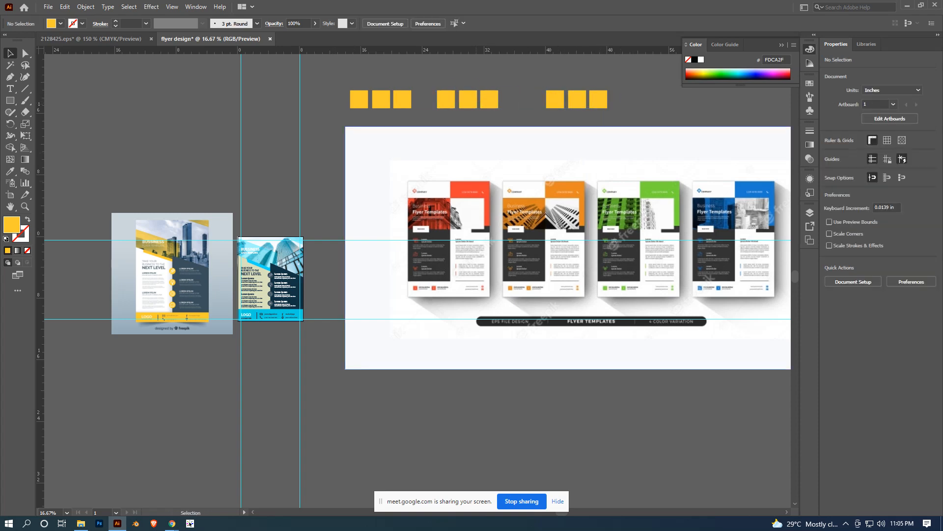
# - Fill the first square with the flyers' dark grey and the second with the orange, sampled from the capture with the Eyedropper
pyautogui.click(360, 99)
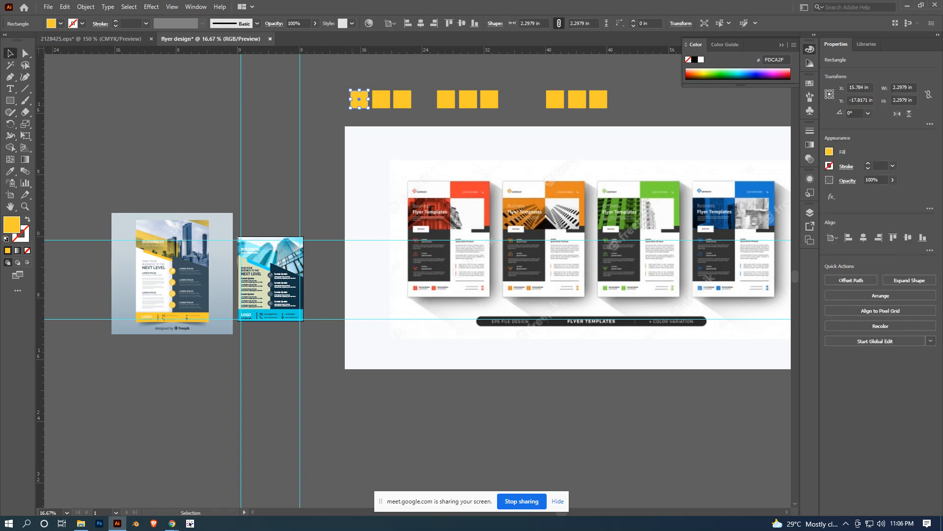
pyautogui.click(10, 171)
pyautogui.click(432, 265)
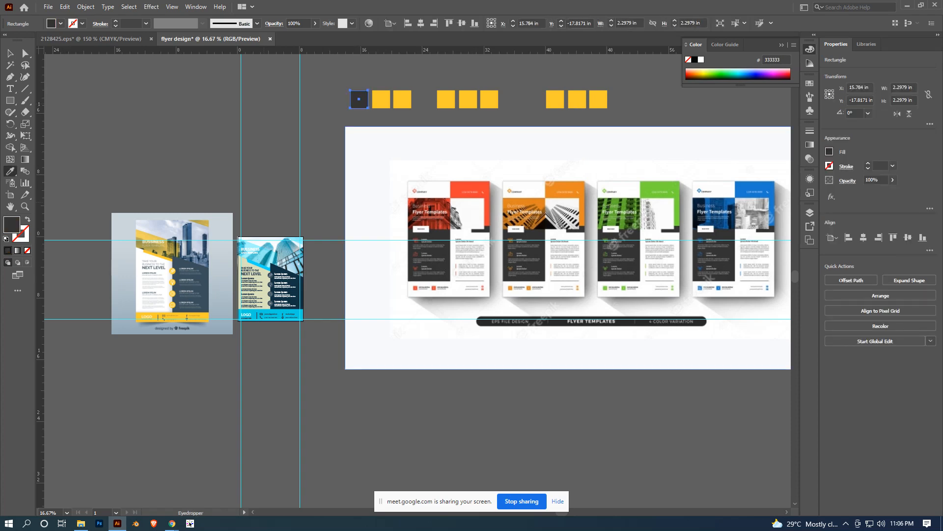
pyautogui.press('v')
pyautogui.click(381, 99)
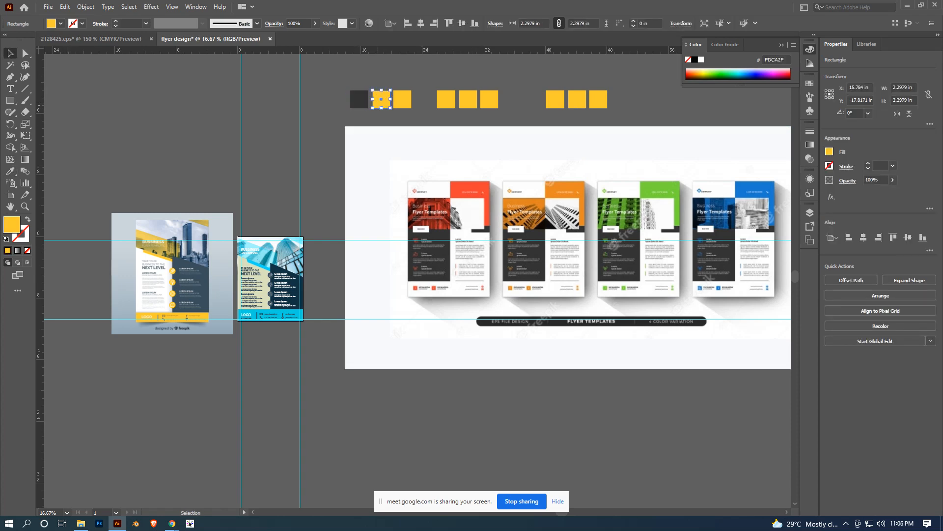
pyautogui.press('i')
pyautogui.click(563, 189)
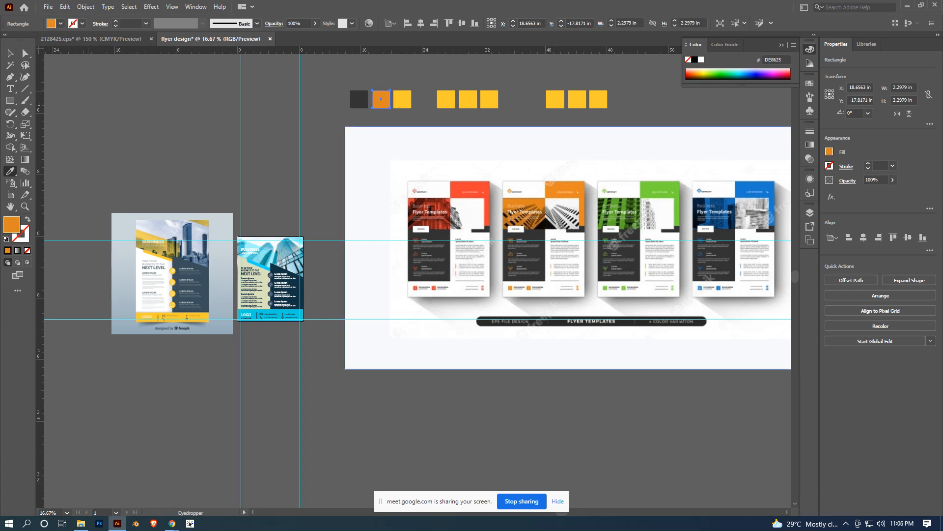
pyautogui.press('v')
# - Sample the green flyer's header colour for the third square and the blue flyer's header colour for the fourth
pyautogui.click(403, 99)
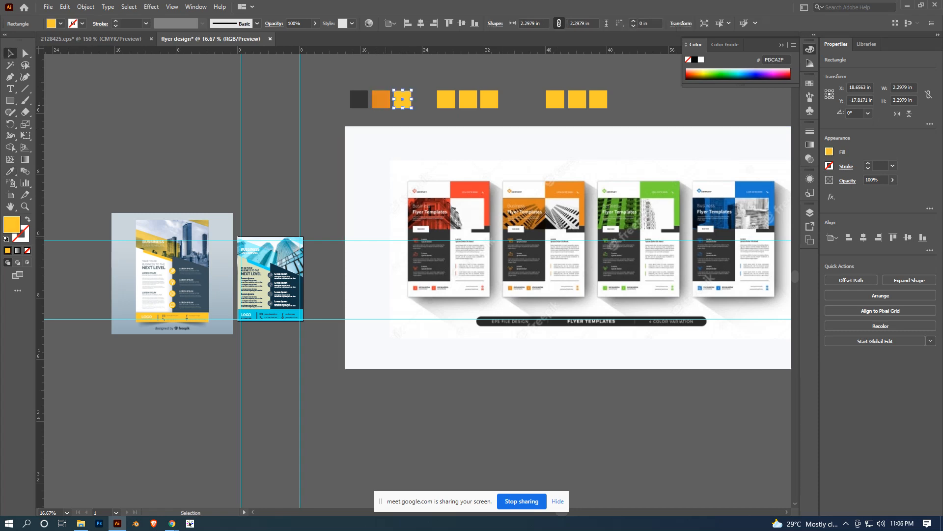
pyautogui.press('i')
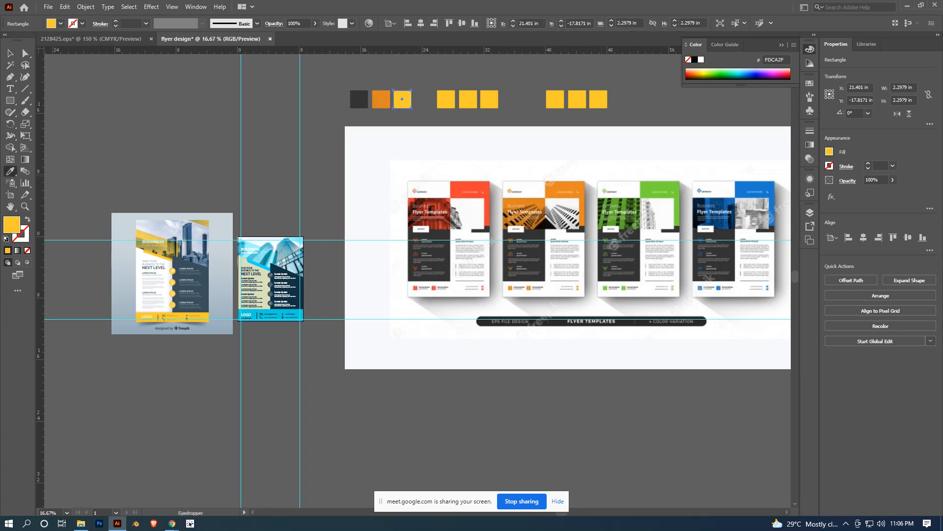
pyautogui.click(659, 189)
pyautogui.press('v')
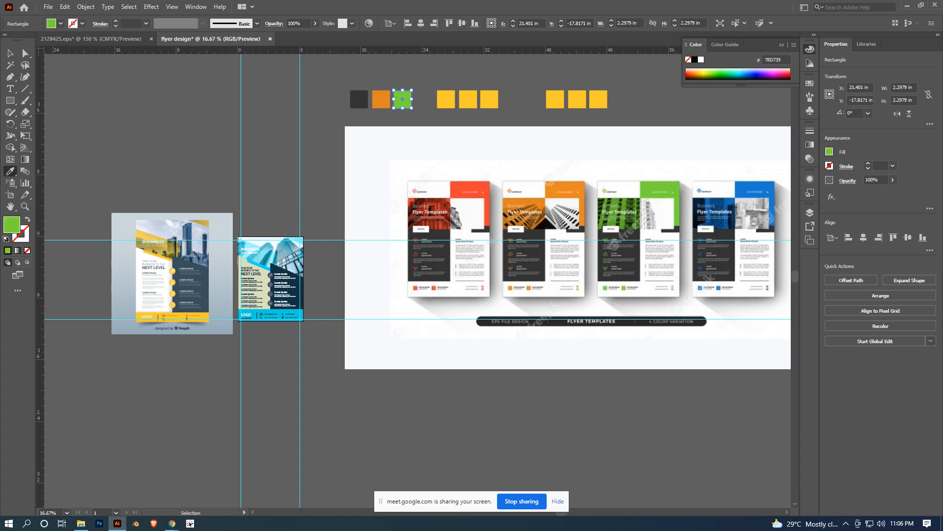
pyautogui.click(446, 99)
pyautogui.press('i')
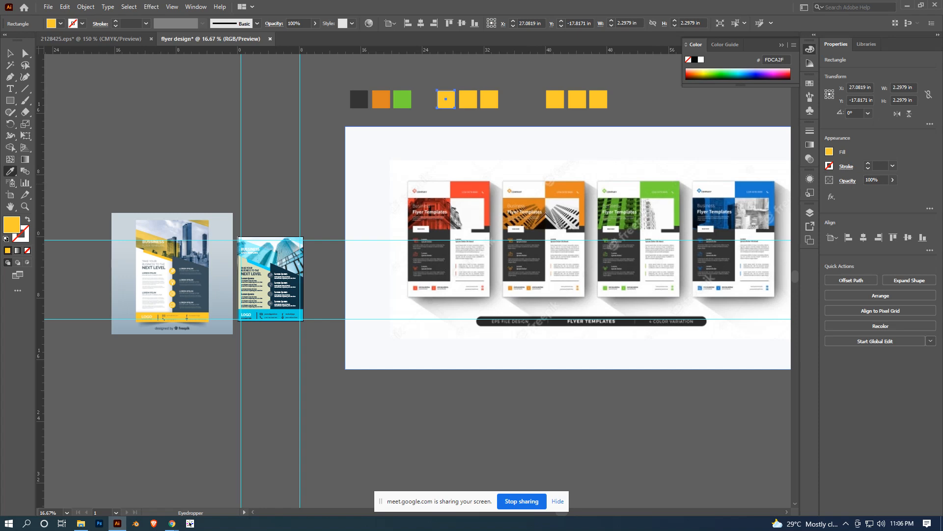
pyautogui.click(754, 185)
pyautogui.press('v')
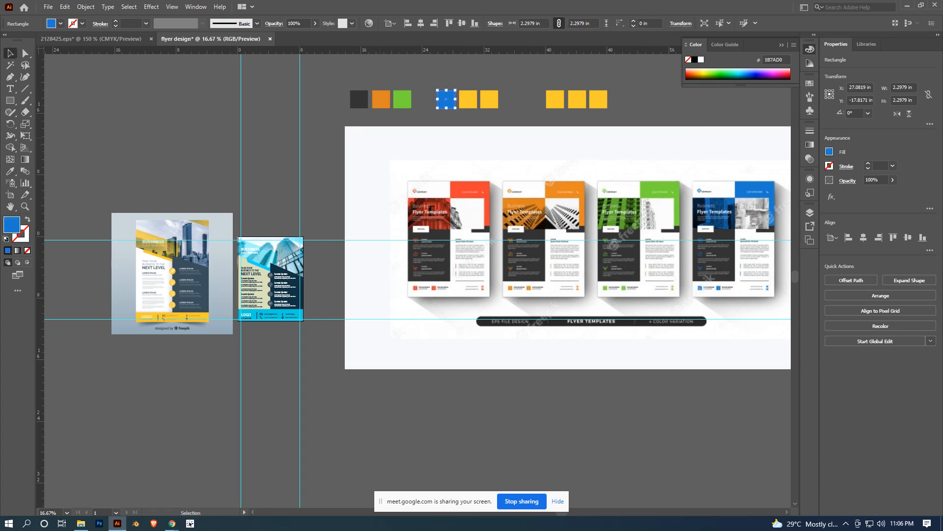
# - Delete the pasted flyer capture, keeping the colour squares beside the artboard
pyautogui.hotkey('ctrl', '=')
pyautogui.scroll(-3, 589, 230)
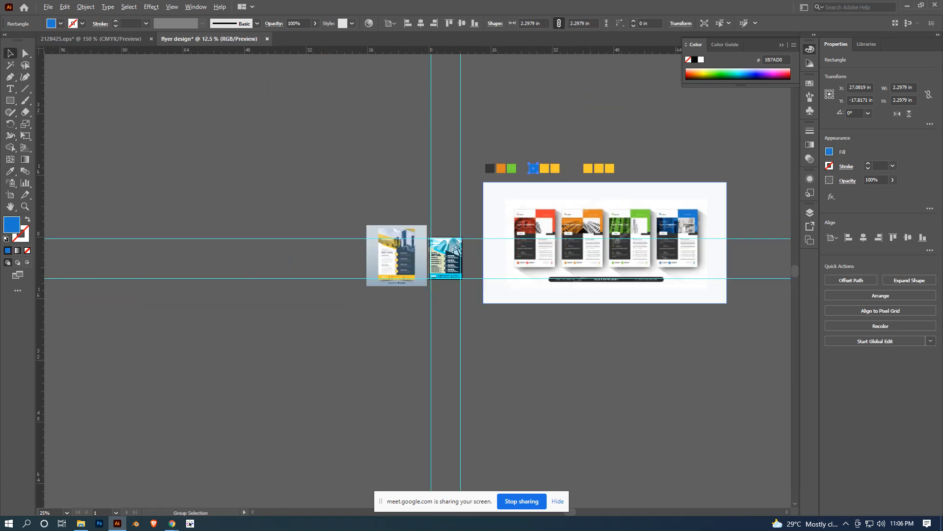
pyautogui.moveTo(588, 230); pyautogui.dragTo(518, 258)
pyautogui.click(517, 258)
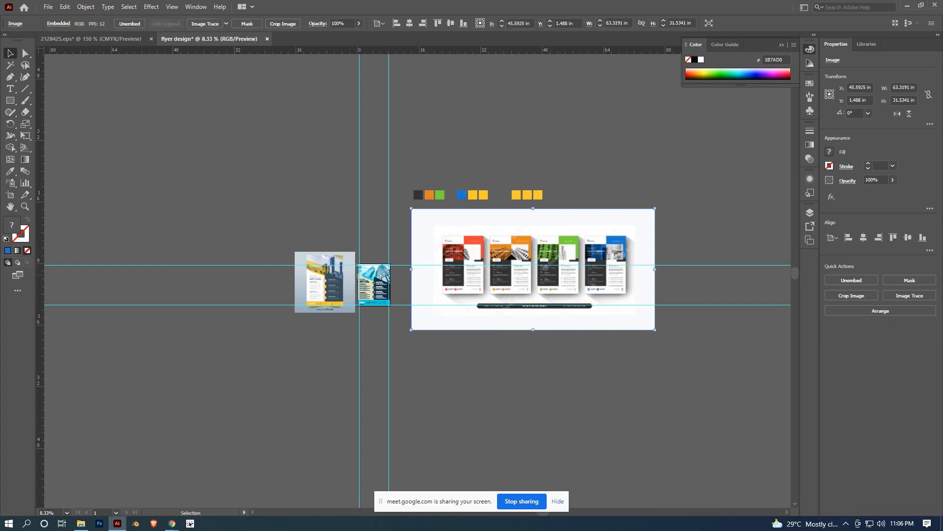
pyautogui.press('Delete')
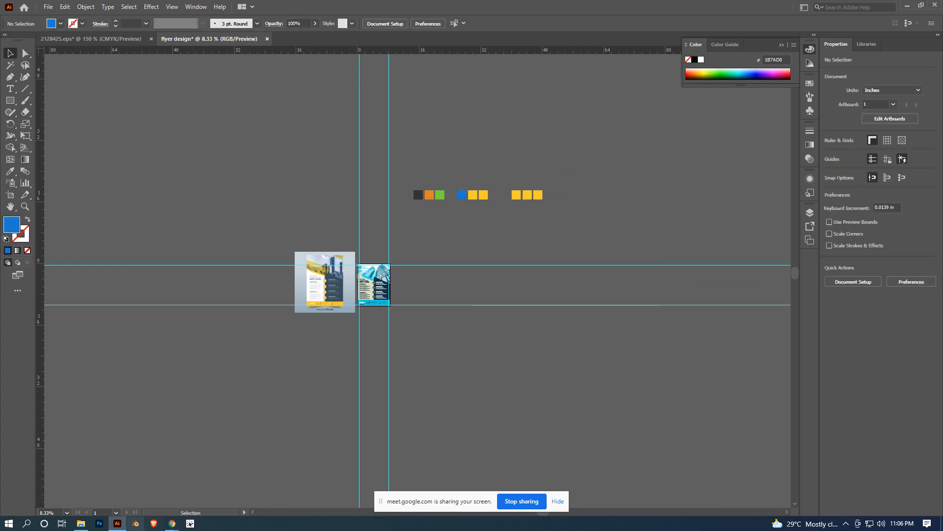
# - Switch to Chrome and close the Freepik preview of the colour-variation flyer templates
pyautogui.moveTo(172, 523)
pyautogui.click(123, 479)
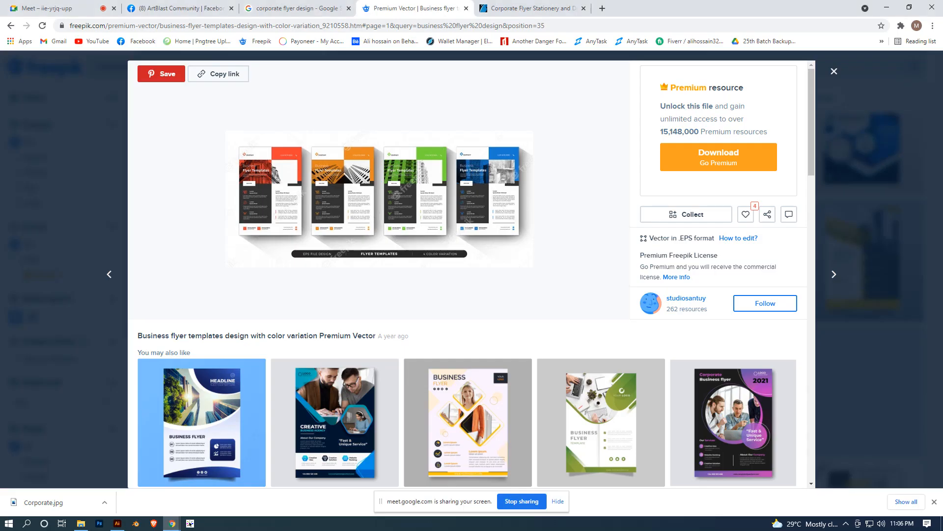
pyautogui.click(834, 71)
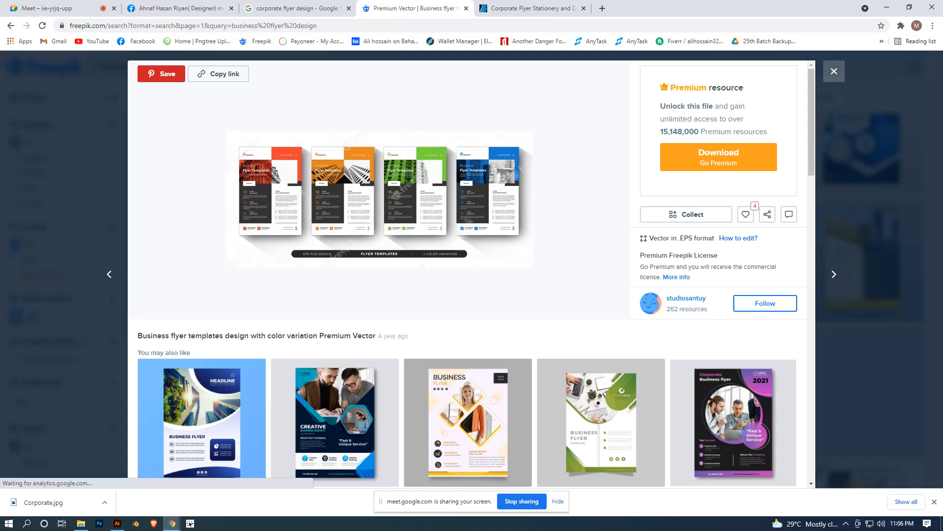
# - Return to the Google image results for "corporate flyer design" and browse further down for more flyer examples
pyautogui.click(298, 8)
pyautogui.scroll(2, 471, 280)
pyautogui.scroll(-5, 471, 280)
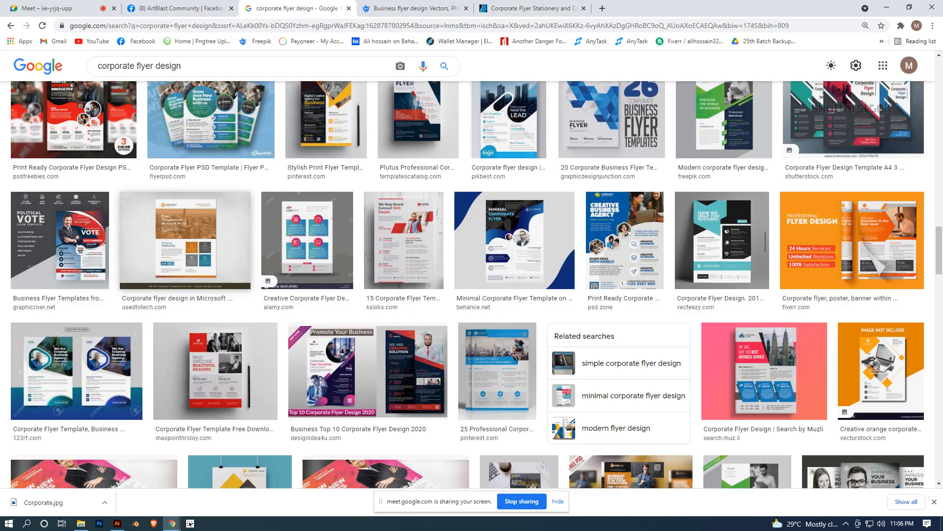
pyautogui.scroll(-6, 472, 284)
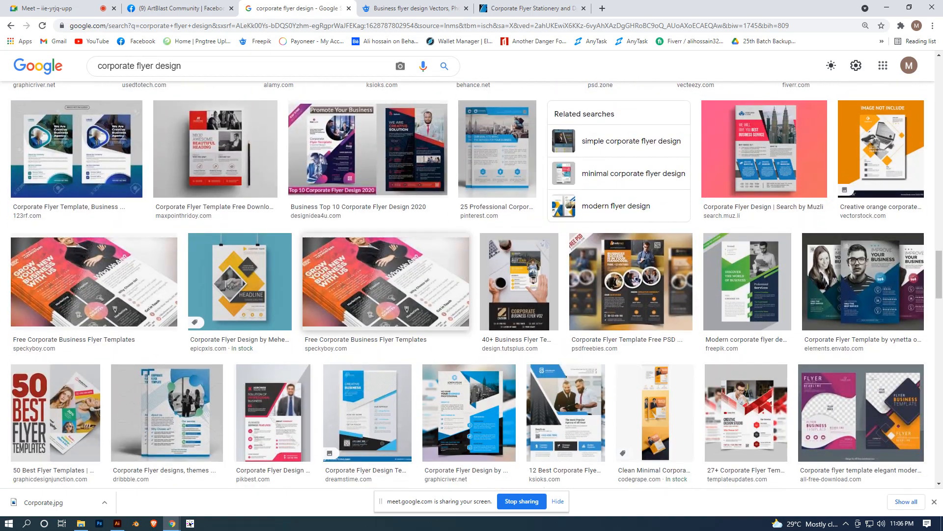
pyautogui.scroll(-5, 467, 284)
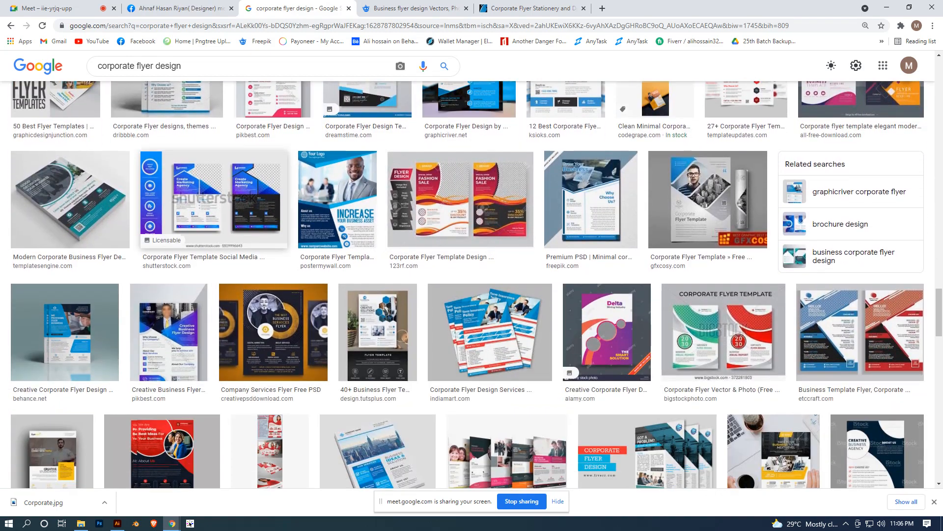
pyautogui.scroll(-5, 280, 202)
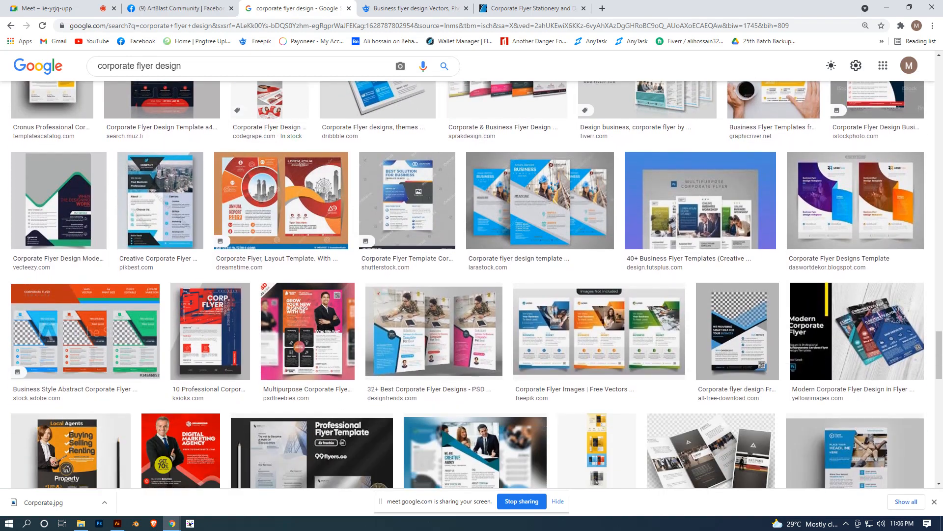
# - Preview the orange Dreamstime annual report flyer, close the preview, and look through earlier image results for a better flyer reference
pyautogui.click(280, 201)
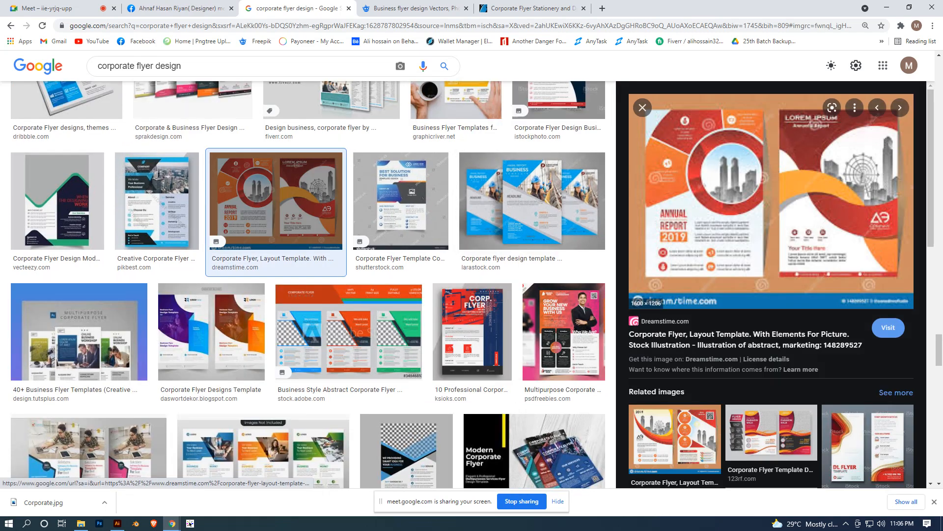
pyautogui.scroll(-6, 673, 157)
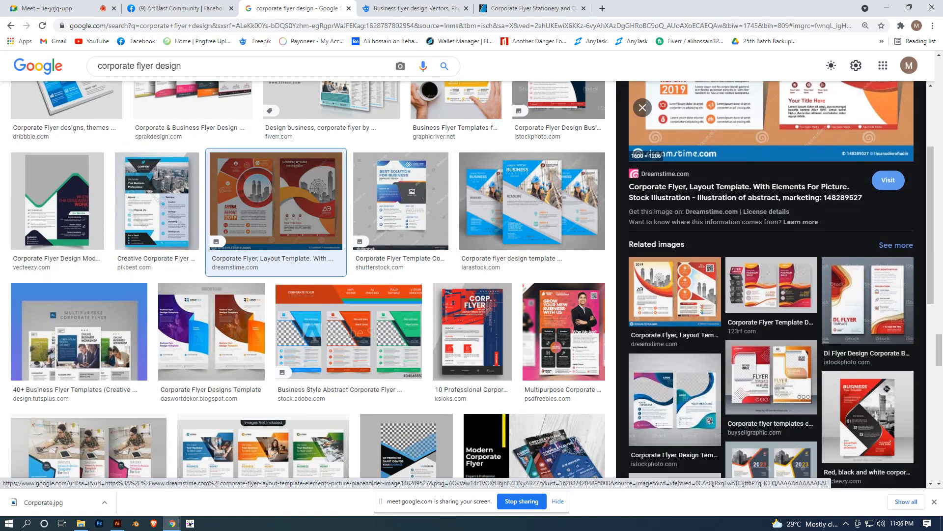
pyautogui.scroll(6, 532, 200)
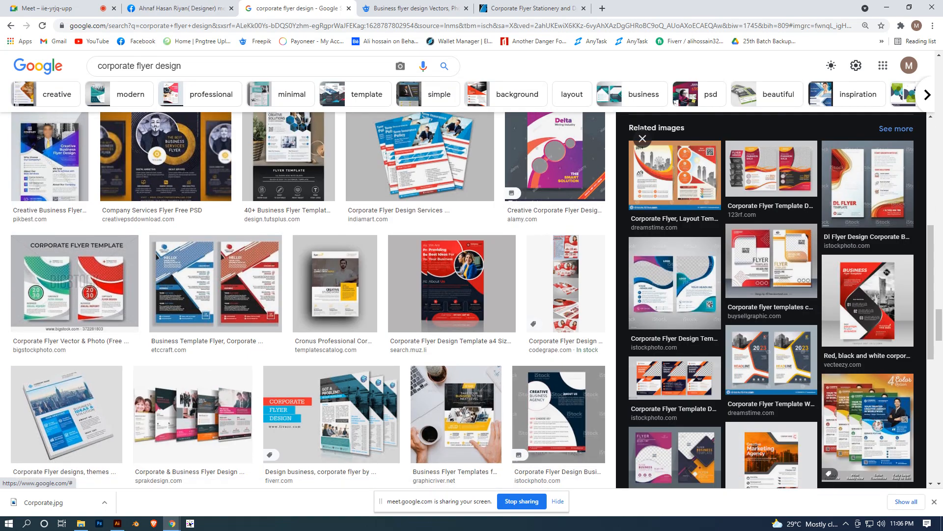
pyautogui.click(642, 138)
pyautogui.scroll(6, 516, 169)
pyautogui.scroll(15, 476, 295)
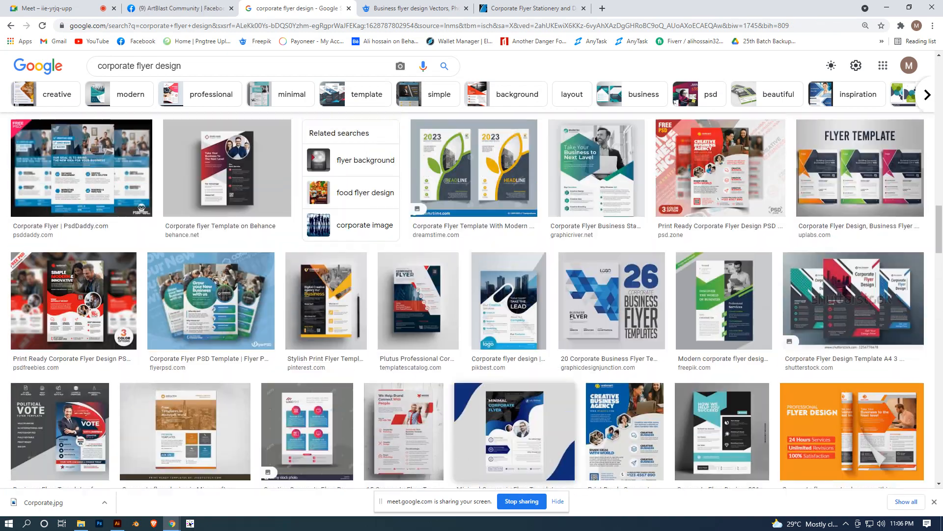
pyautogui.scroll(1, 476, 295)
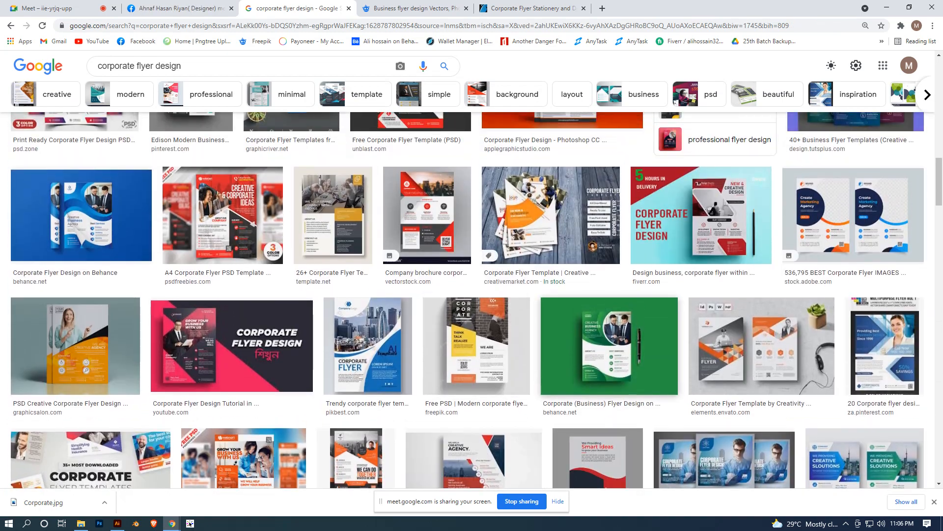
# - Preview the blue Behance flyer, open the related Shutterstock flyer with teal, red and blue versions, and copy its image
pyautogui.click(81, 215)
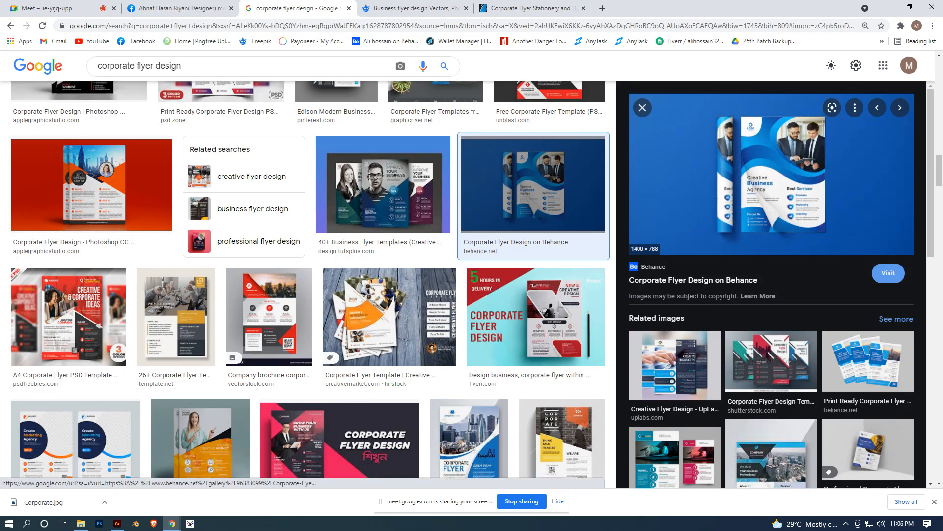
pyautogui.scroll(-2, 759, 216)
pyautogui.click(768, 260)
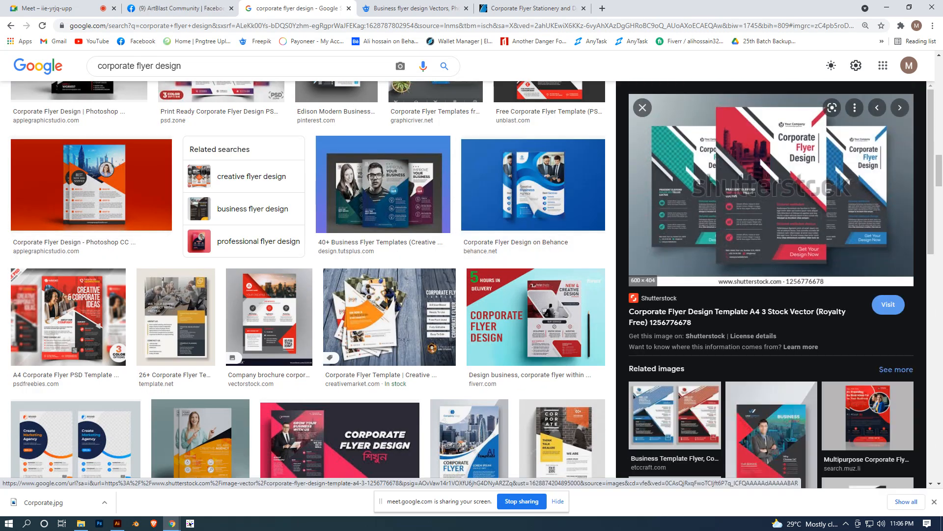
pyautogui.rightClick(720, 175)
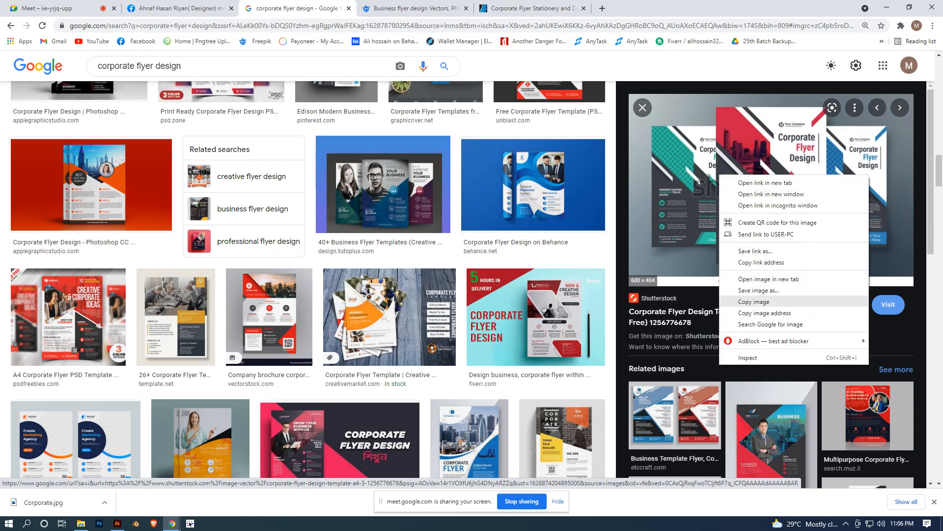
pyautogui.click(753, 301)
# - Switch to Illustrator, paste the copied three-flyer image, enlarge it to about 43.4 by 29.2 in, and place it below the colour squares
pyautogui.click(117, 523)
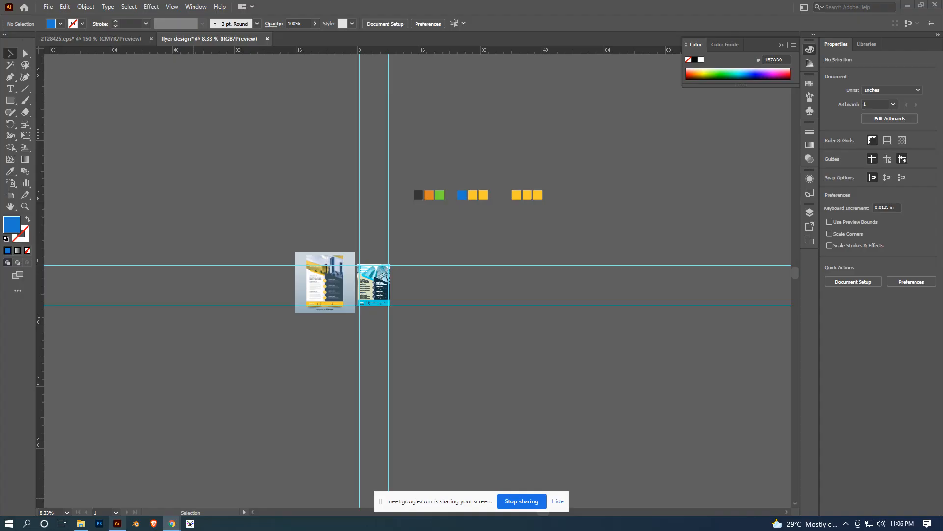
pyautogui.hotkey('ctrl', 'v')
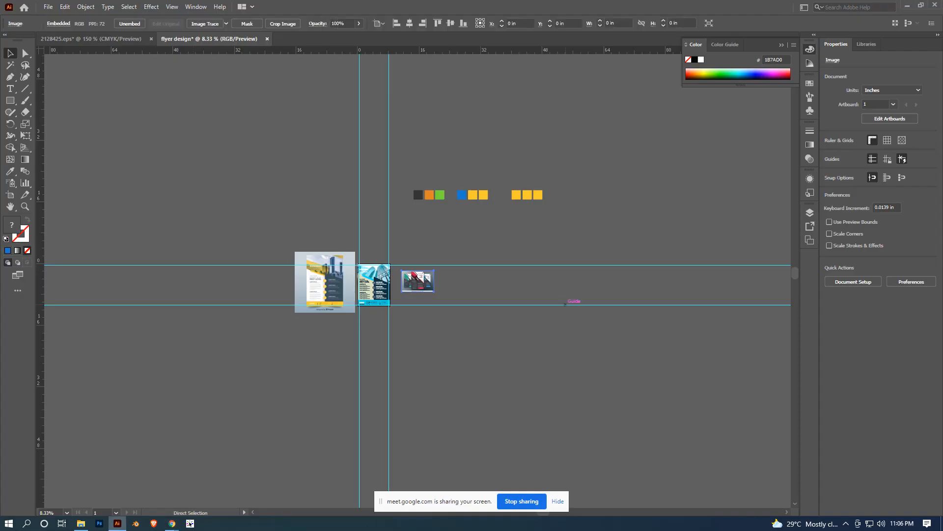
pyautogui.hotkey('ctrl', '=')
pyautogui.hotkey('ctrl', '=')
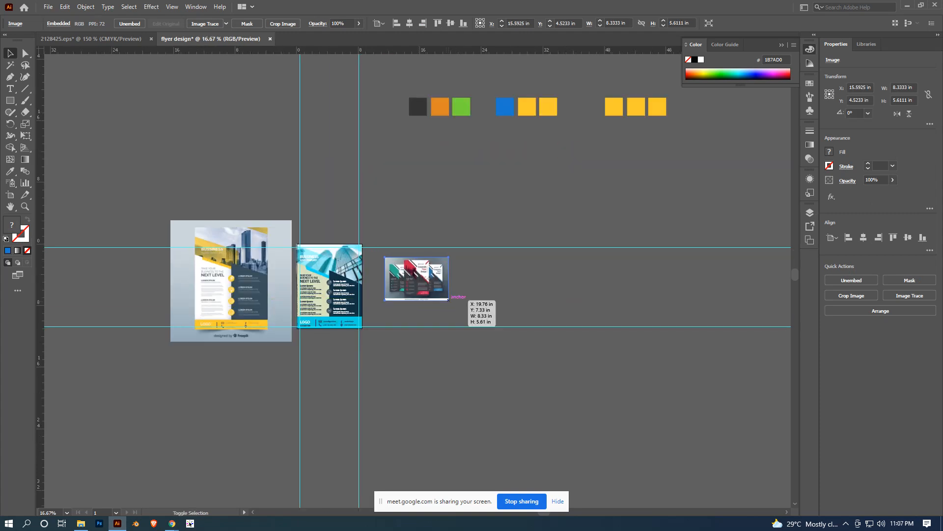
pyautogui.moveTo(449, 301); pyautogui.dragTo(585, 392)
pyautogui.moveTo(452, 257); pyautogui.dragTo(615, 297)
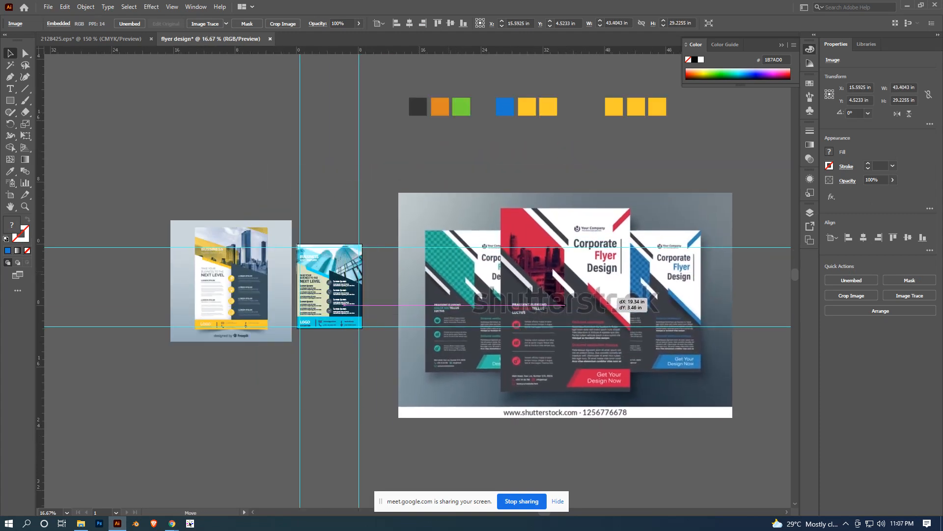
# - Sample the pasted green flyer's teal for the middle group's second square and the red flyer's dark grey for its third
pyautogui.click(527, 106)
pyautogui.press('i')
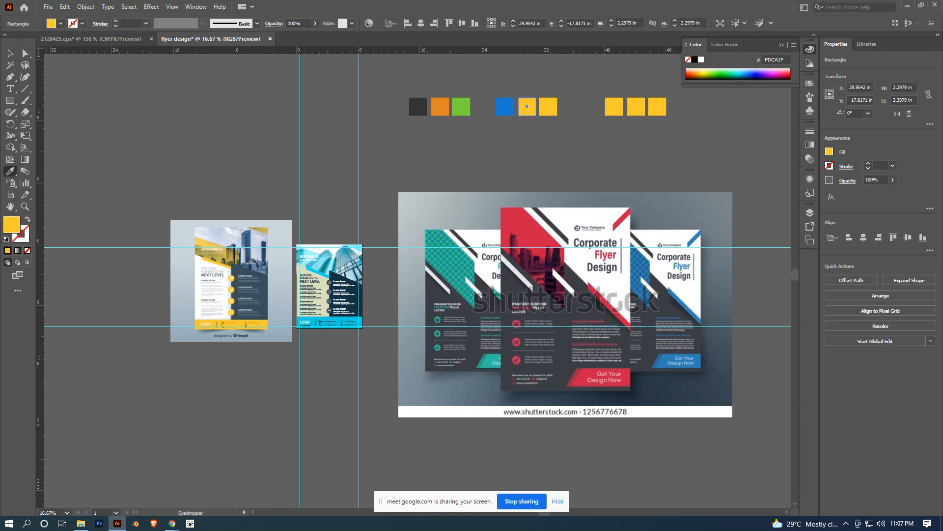
pyautogui.click(450, 268)
pyautogui.press('v')
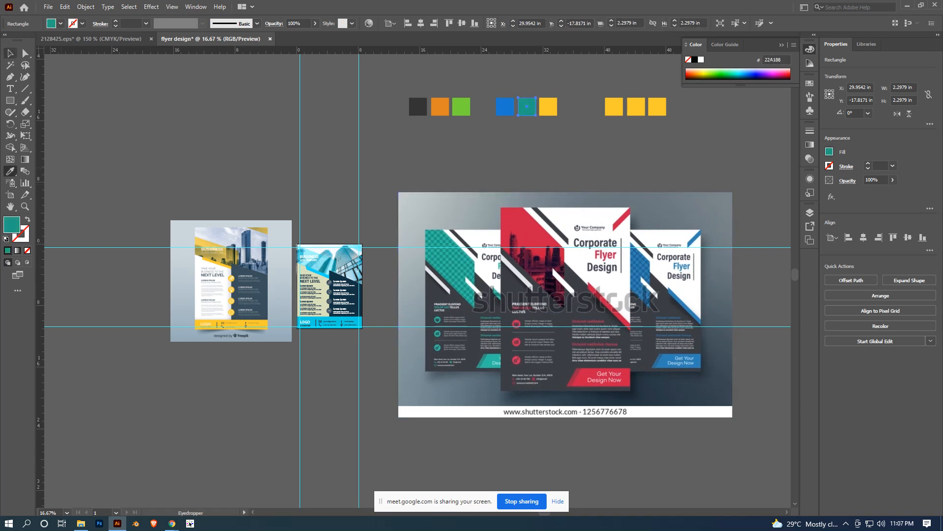
pyautogui.click(550, 113)
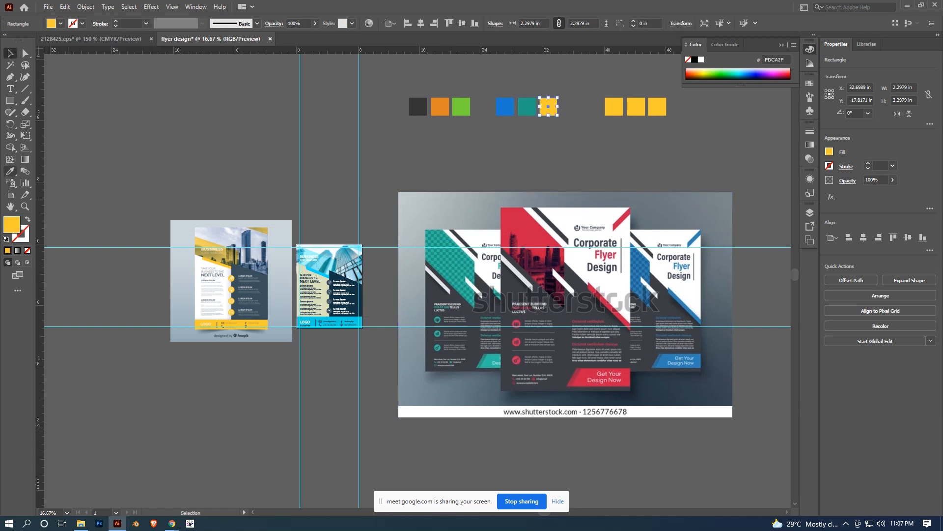
pyautogui.press('i')
pyautogui.click(508, 339)
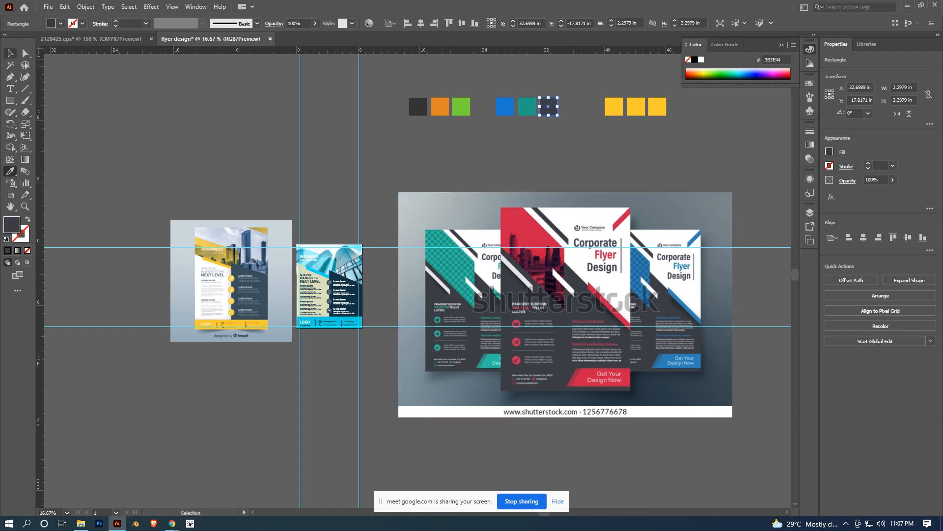
pyautogui.hotkey('ctrl', 'shift', 'a')
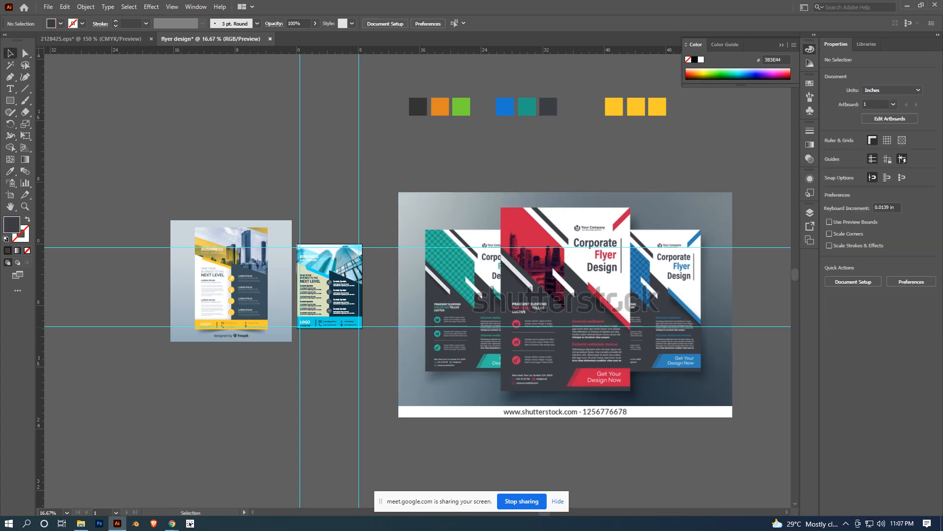
# - Sample the white background of the yellow reference flyer for the first square of the last group
pyautogui.scroll(2, 697, 317)
pyautogui.scroll(-2, 691, 279)
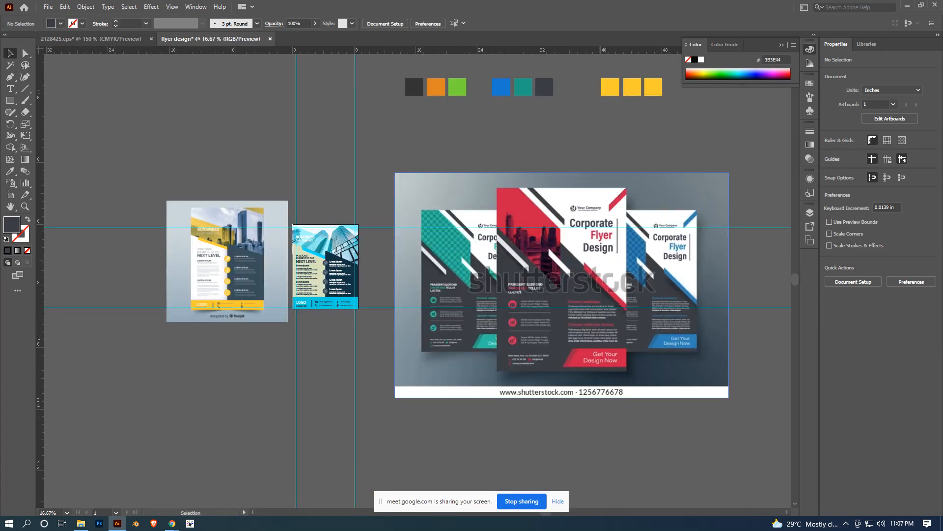
pyautogui.click(610, 87)
pyautogui.press('i')
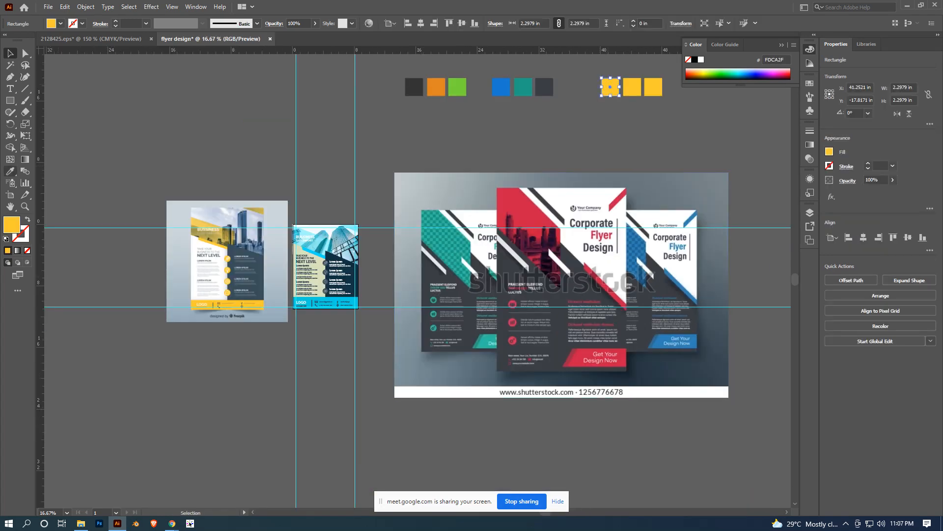
pyautogui.click(212, 275)
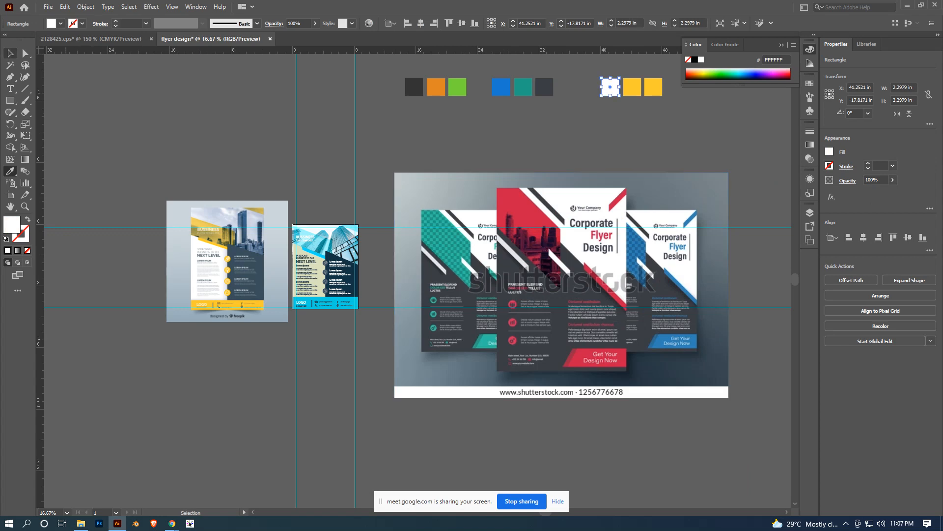
# - Set the fill of the last group's first square to the off-white F2F0F0
pyautogui.scroll(1, 742, 207)
pyautogui.click(639, 255)
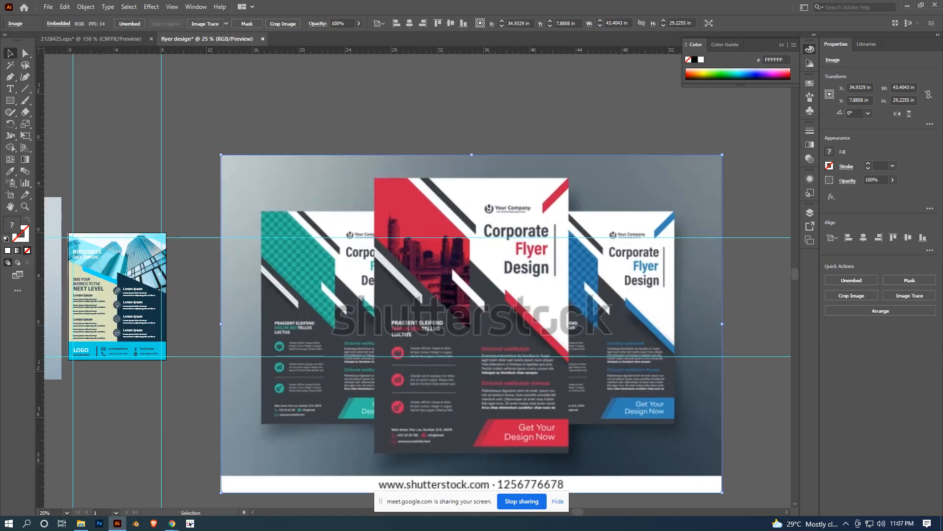
pyautogui.scroll(-1, 587, 178)
pyautogui.click(555, 77)
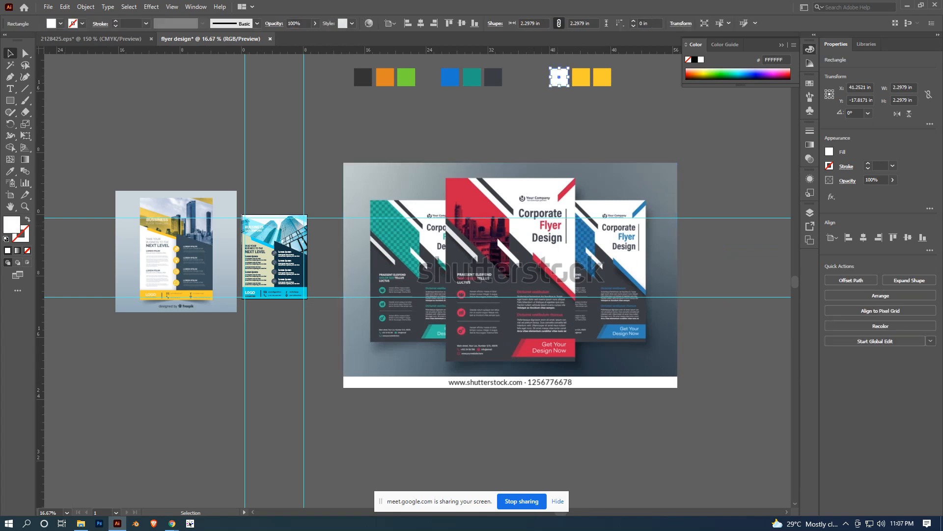
pyautogui.doubleClick(11, 225)
pyautogui.moveTo(140, 269); pyautogui.dragTo(138, 257)
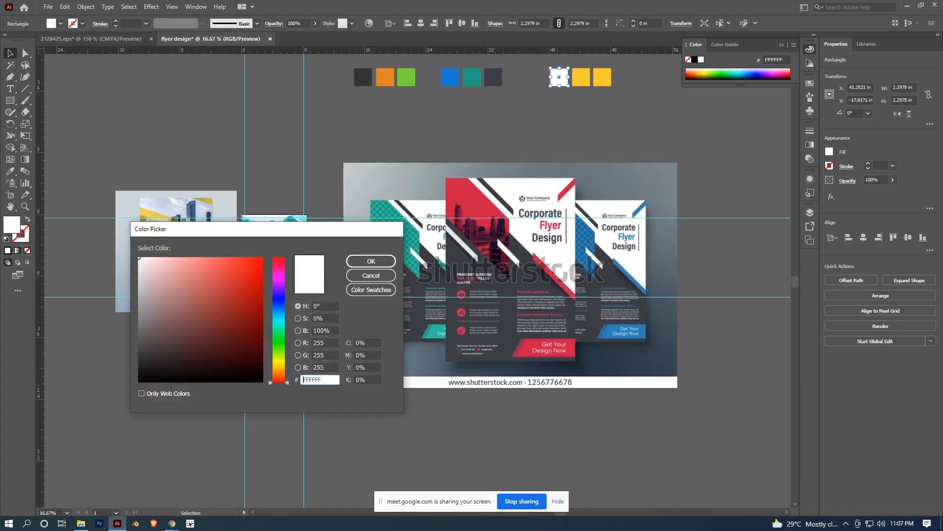
pyautogui.click(371, 261)
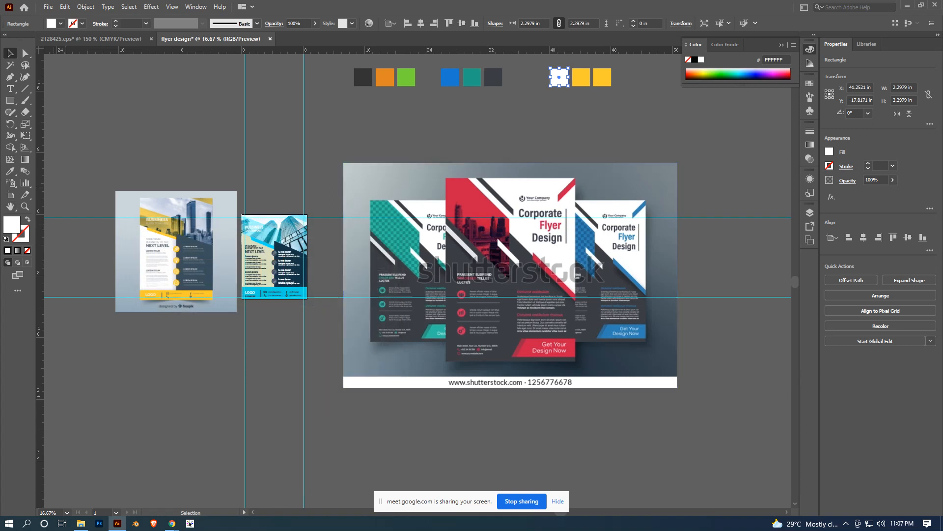
pyautogui.doubleClick(12, 224)
pyautogui.click(140, 264)
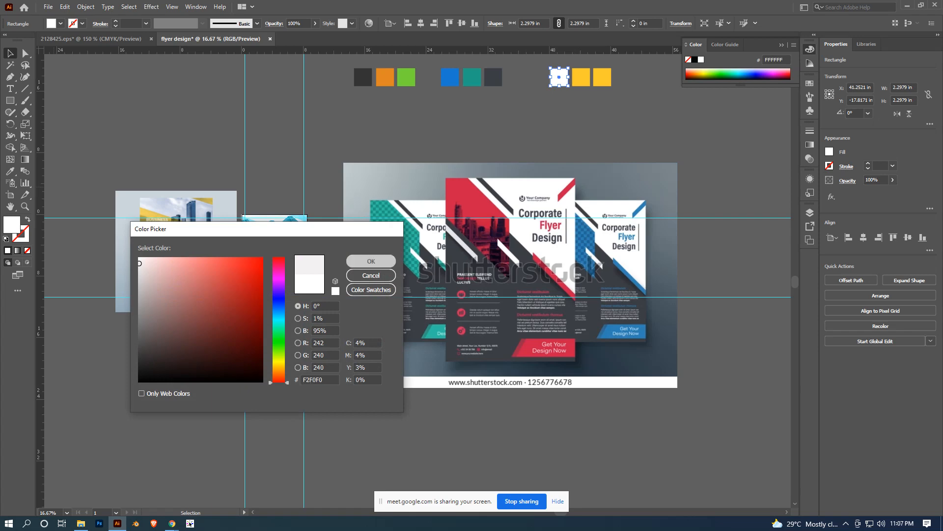
pyautogui.click(370, 261)
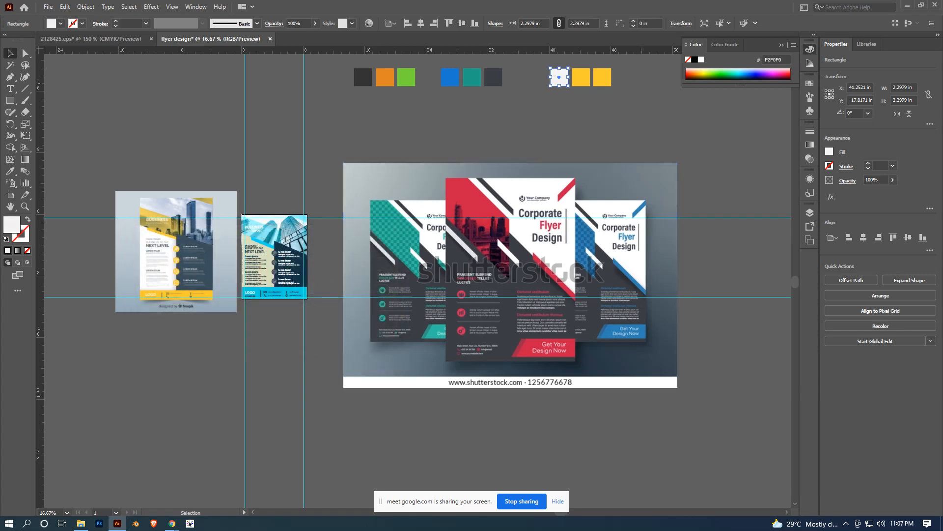
# - Deselect the square and delete the pasted three-flyer reference image
pyautogui.click(722, 191)
pyautogui.moveTo(722, 191); pyautogui.dragTo(635, 232)
pyautogui.scroll(-1, 635, 231)
pyautogui.scroll(1, 493, 286)
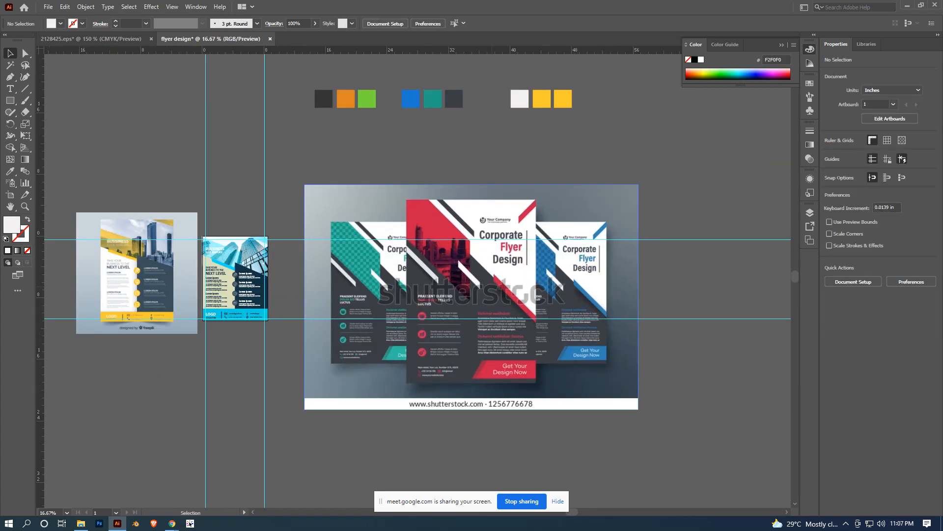
pyautogui.click(493, 287)
pyautogui.press('Delete')
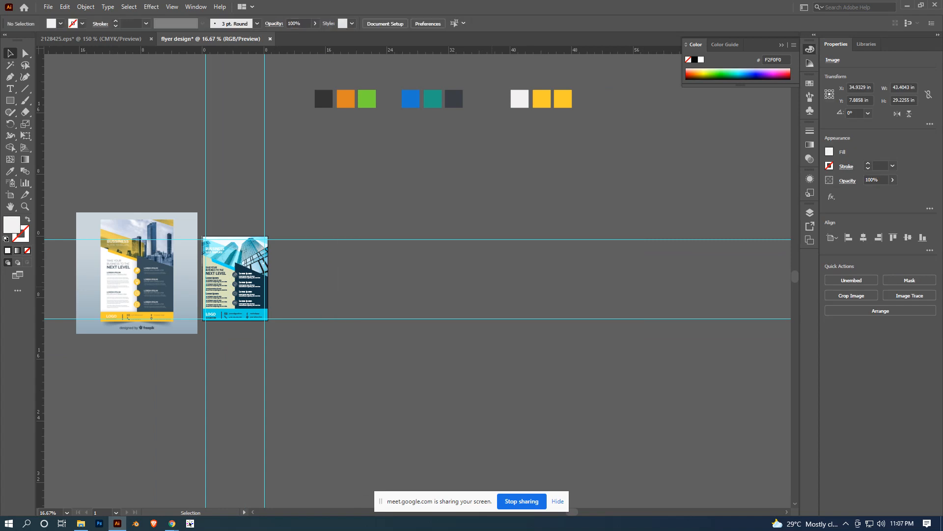
# - Select all nine colour squares above the artboard and delete them
pyautogui.scroll(-1, 491, 287)
pyautogui.moveTo(461, 313); pyautogui.dragTo(449, 343)
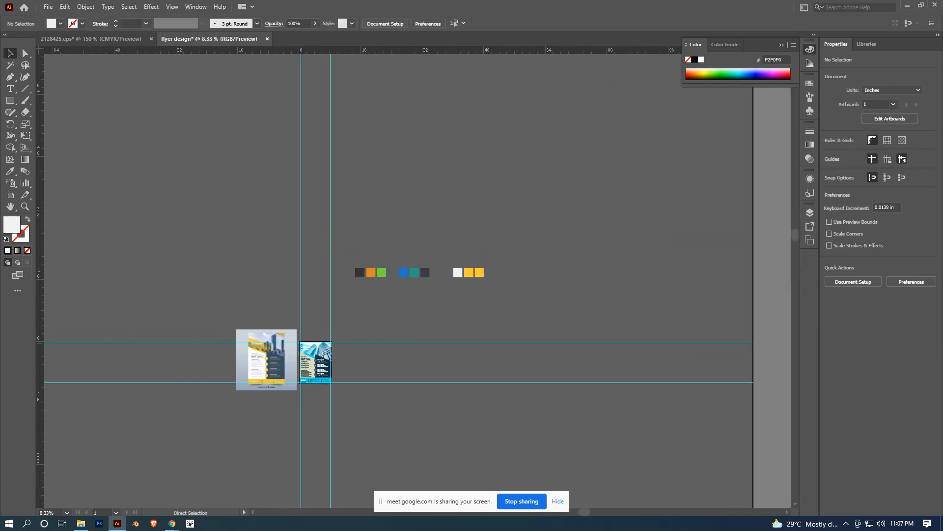
pyautogui.scroll(1, 450, 344)
pyautogui.moveTo(282, 193); pyautogui.dragTo(557, 280)
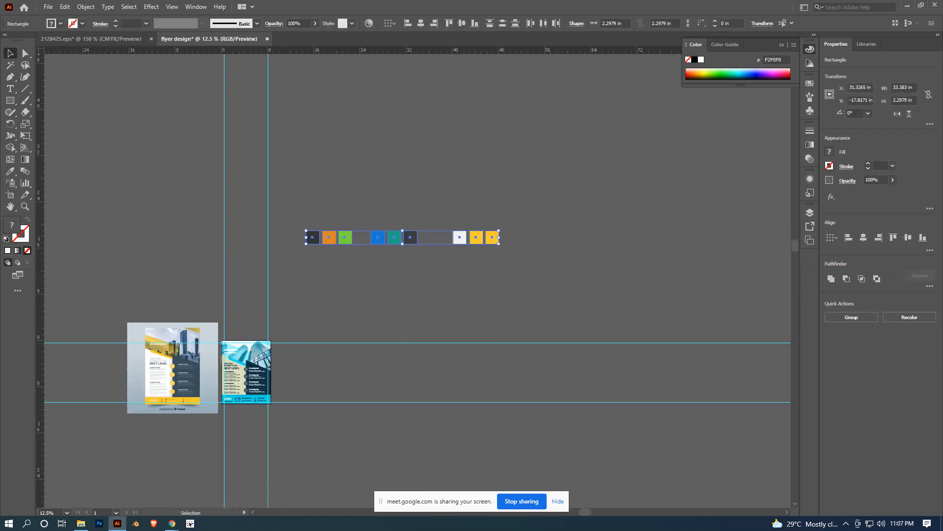
pyautogui.press('Delete')
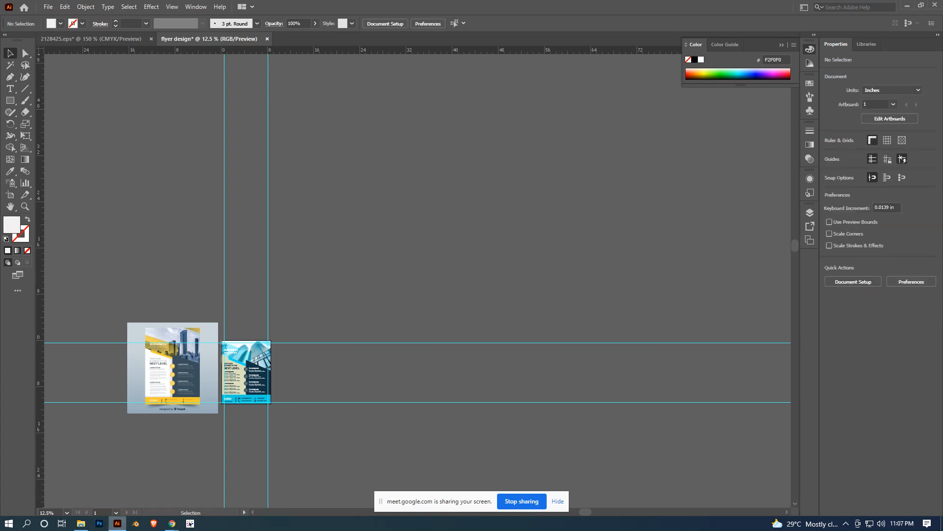
# - Switch to Chrome, go back up the "corporate flyer design" image results, and close the Shutterstock flyer preview
pyautogui.click(172, 524)
pyautogui.click(119, 484)
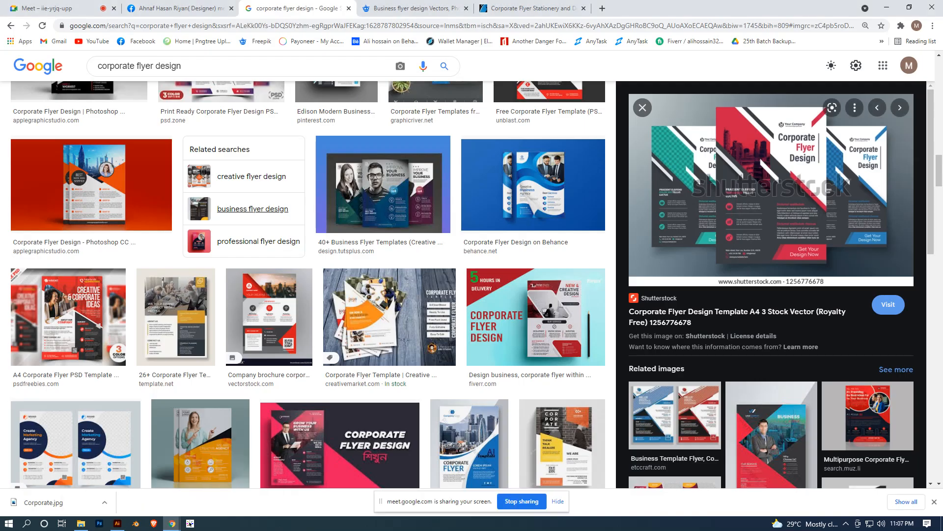
pyautogui.scroll(13, 408, 206)
pyautogui.scroll(10, 308, 295)
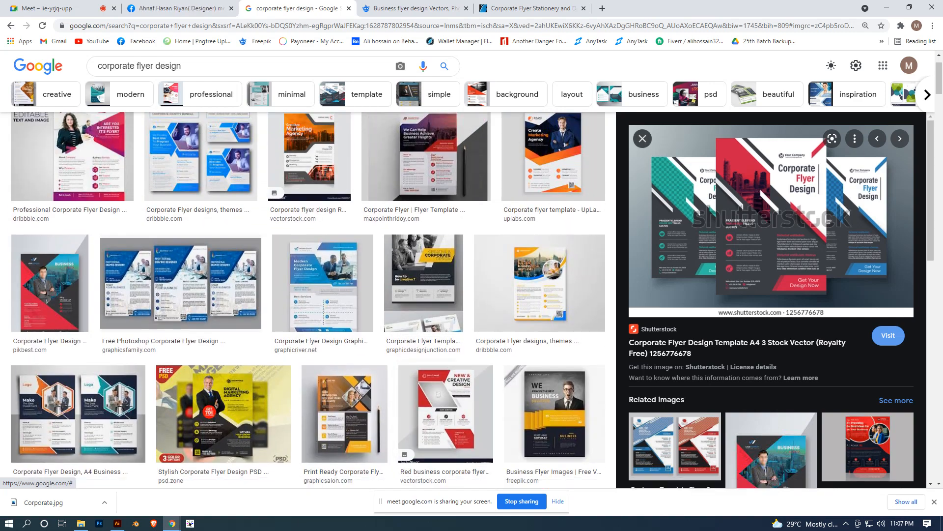
pyautogui.click(643, 139)
# - Preview the navy and orange UpLabs flyer, then open the related Minimal Corporate Flyer Template from Behance
pyautogui.click(604, 160)
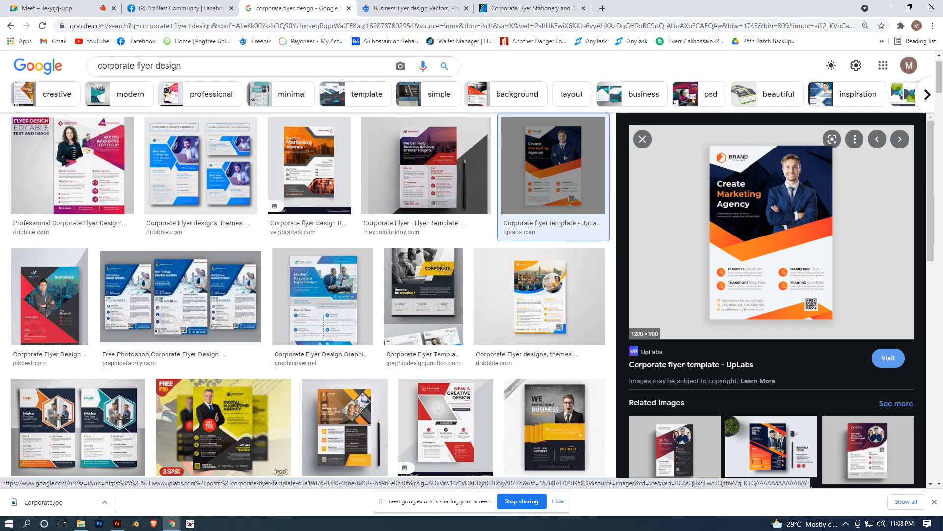
pyautogui.scroll(-1, 771, 384)
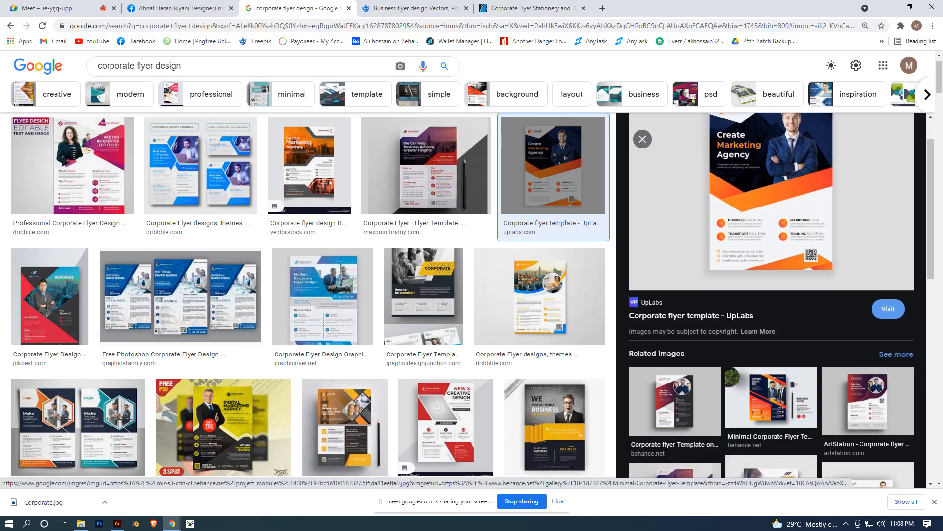
pyautogui.click(771, 401)
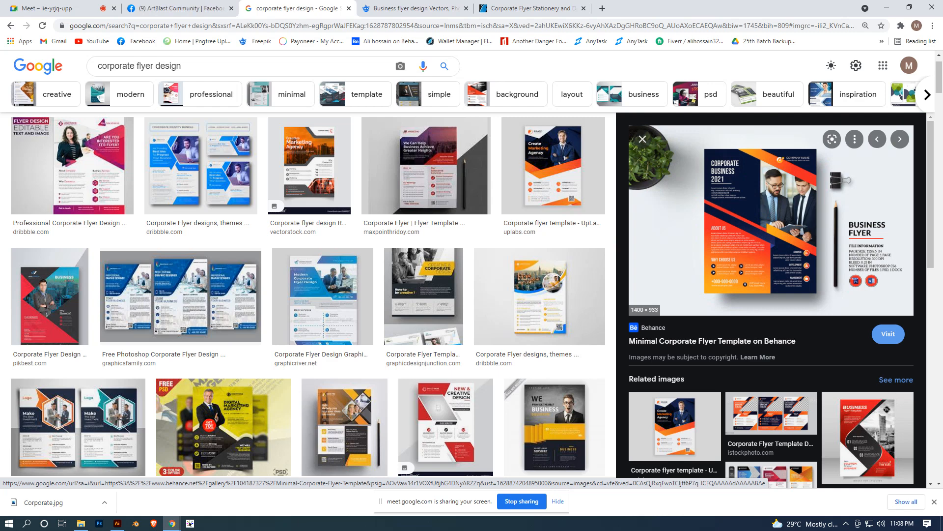
# - Preview the Graphic Salon print-ready corporate flyer and its related images, and browse more "corporate flyer design" image results
pyautogui.click(344, 422)
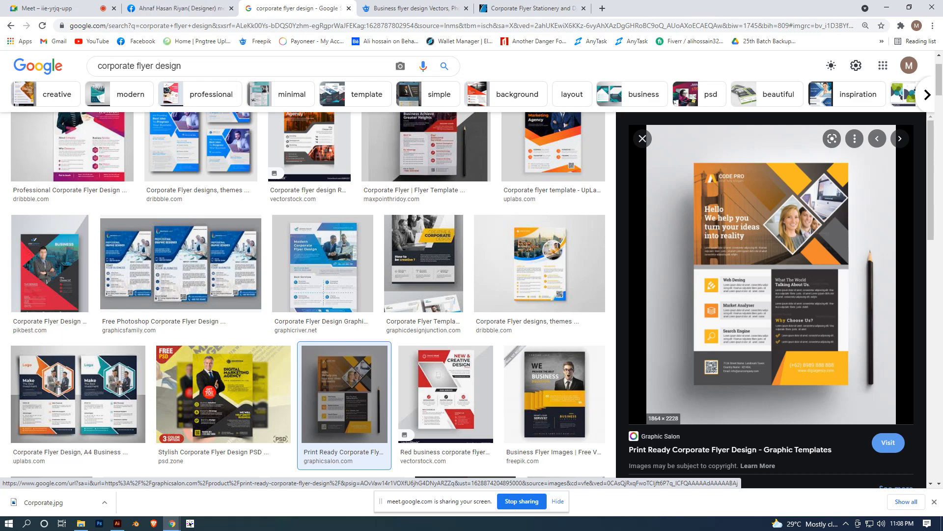
pyautogui.scroll(-5, 771, 295)
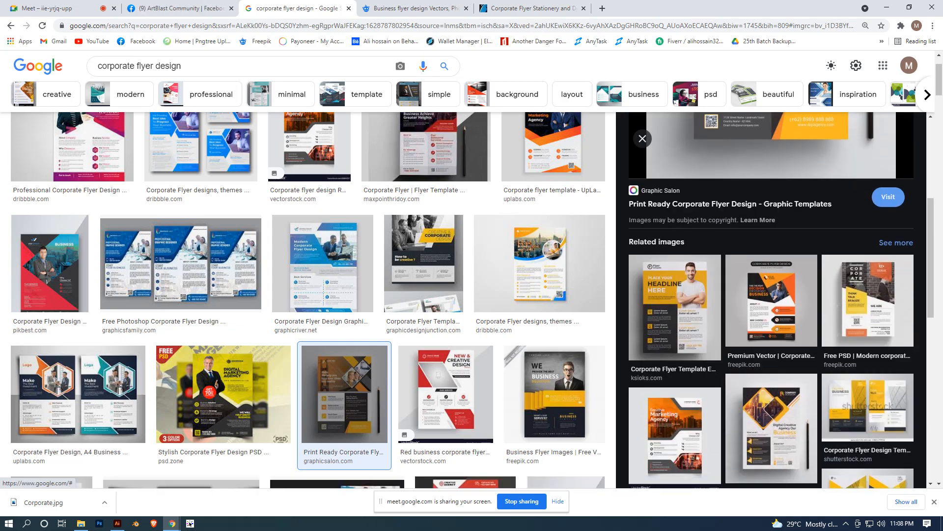
pyautogui.click(643, 138)
pyautogui.scroll(2, 432, 243)
pyautogui.scroll(-11, 125, 211)
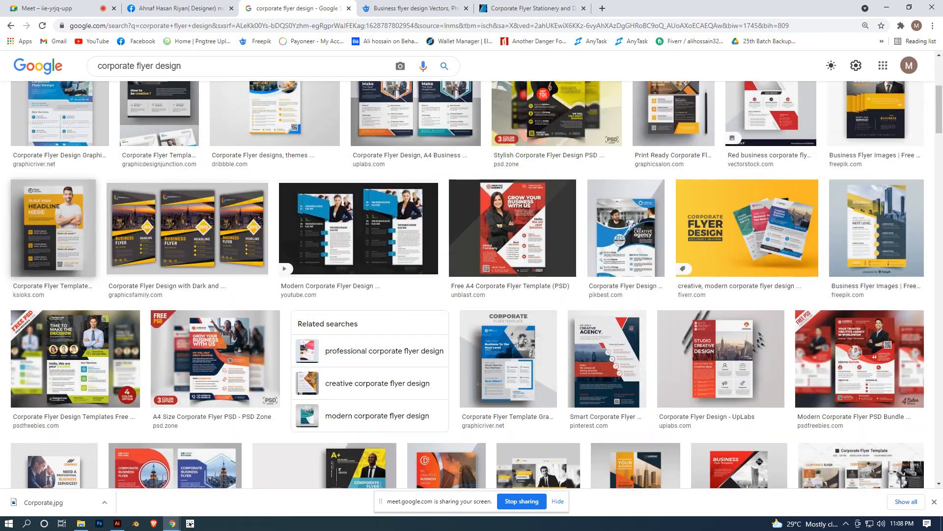
pyautogui.scroll(-15, 216, 147)
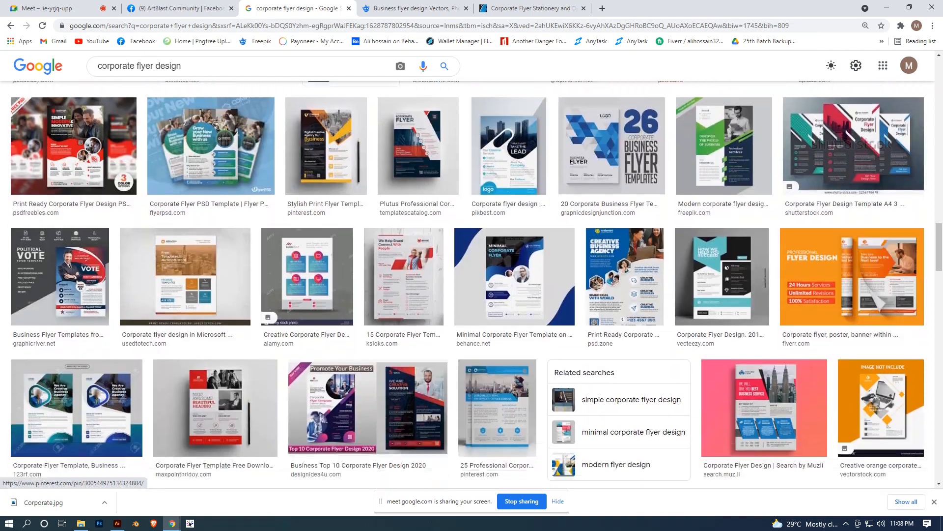
pyautogui.scroll(-7, 216, 147)
pyautogui.scroll(7, 216, 147)
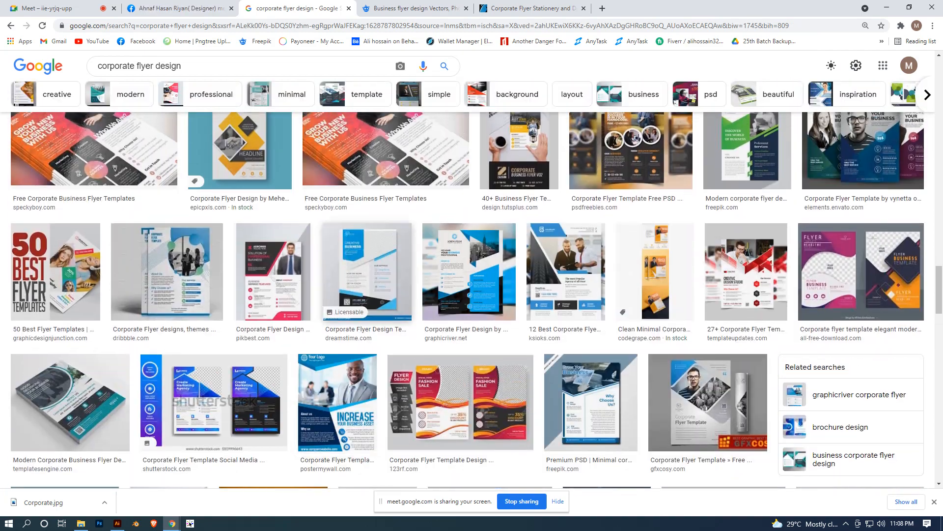
pyautogui.scroll(-5, 385, 290)
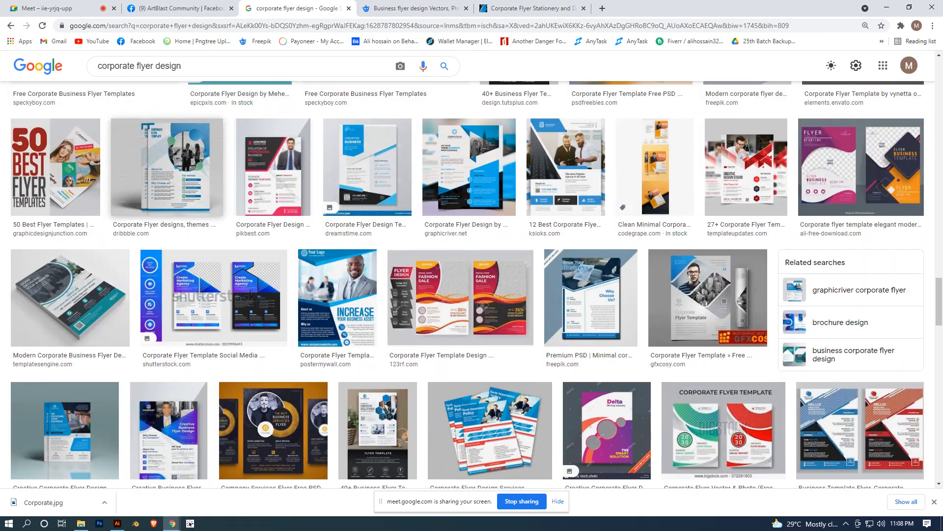
pyautogui.scroll(2, 386, 290)
# - Preview the blue Dribbble corporate flyer template and look through its related images and the neighbouring results
pyautogui.click(167, 261)
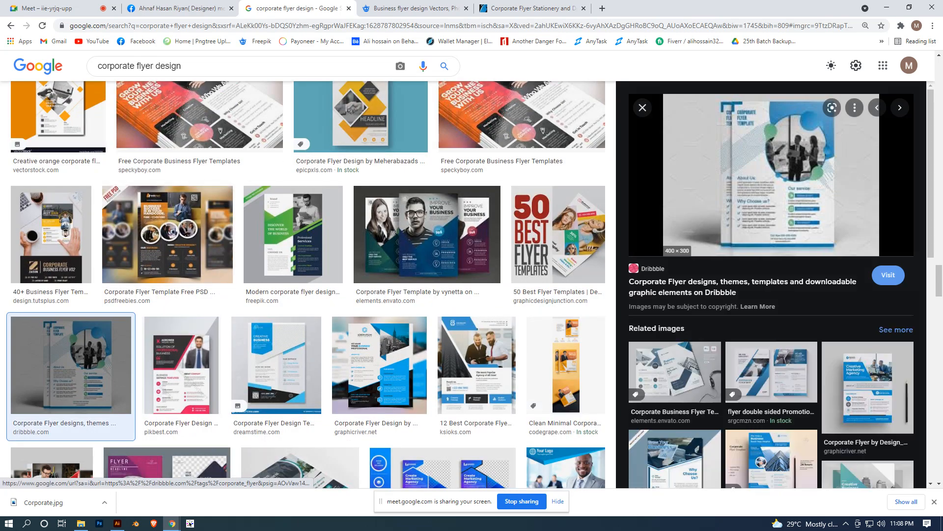
pyautogui.scroll(3, 305, 280)
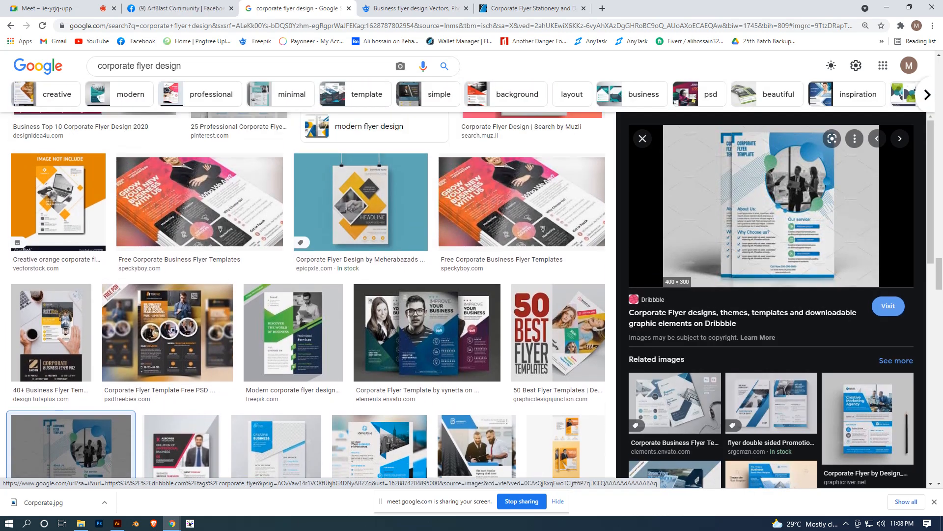
pyautogui.scroll(2, 305, 280)
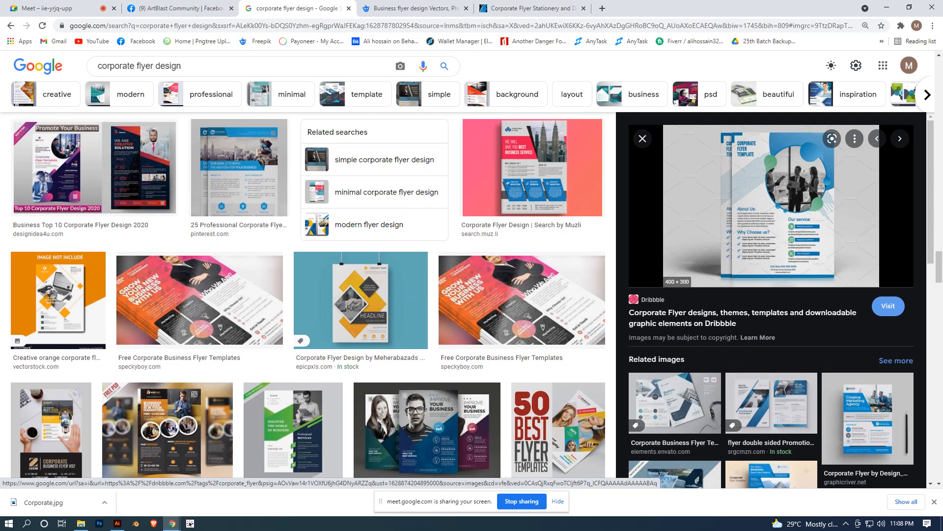
pyautogui.scroll(-3, 771, 206)
pyautogui.scroll(3, 772, 207)
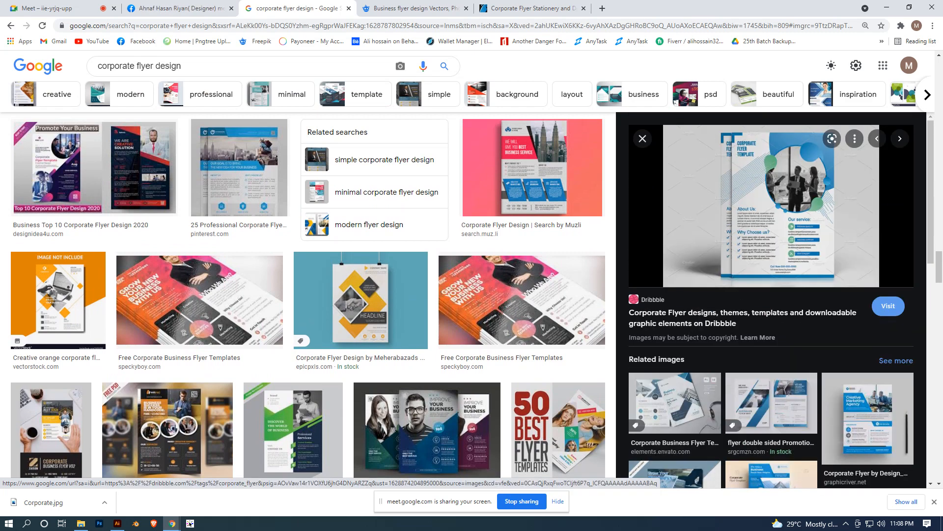
pyautogui.scroll(-7, 771, 300)
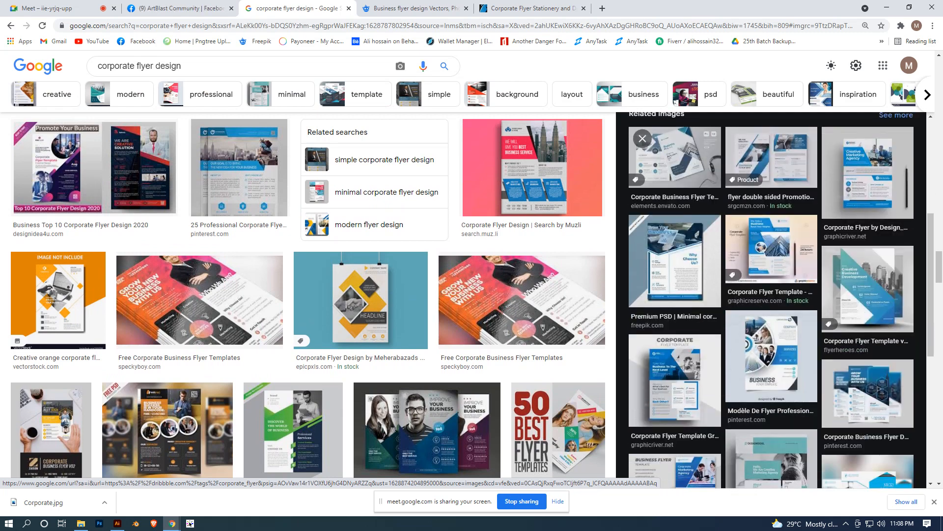
pyautogui.scroll(7, 772, 300)
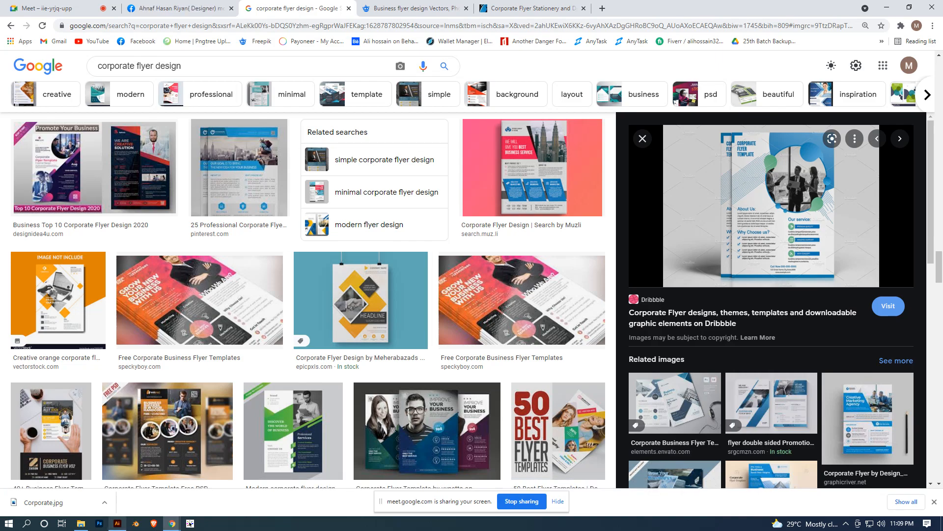
# - Switch to Illustrator and compare the blue business flyer's layout, text and icons with the yellow reference flyer beside it
pyautogui.click(117, 522)
pyautogui.scroll(2, 331, 377)
pyautogui.moveTo(331, 378); pyautogui.dragTo(525, 282)
pyautogui.scroll(2, 524, 283)
pyautogui.moveTo(137, 362); pyautogui.dragTo(453, 303)
pyautogui.scroll(1, 453, 303)
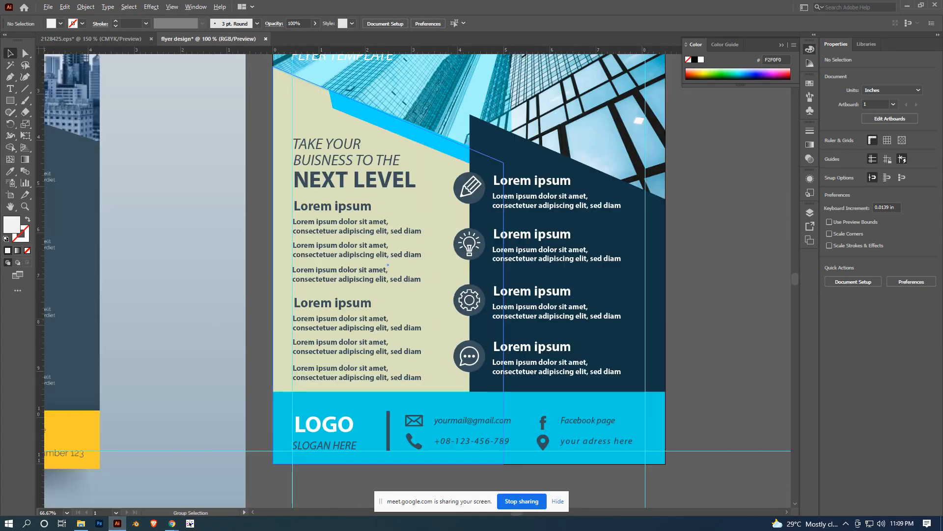
pyautogui.scroll(-1, 624, 300)
pyautogui.scroll(-1, 620, 311)
pyautogui.moveTo(634, 308); pyautogui.dragTo(676, 432)
pyautogui.scroll(2, 615, 363)
pyautogui.scroll(-2, 708, 246)
pyautogui.scroll(1, 666, 260)
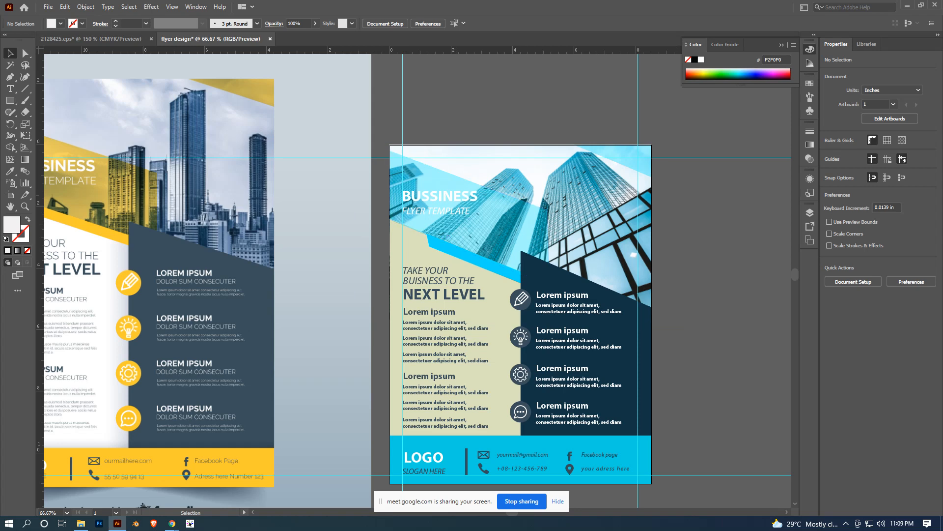
# - Delete the yellow reference flyer image placed beside the artboard
pyautogui.scroll(-3, 778, 225)
pyautogui.click(622, 220)
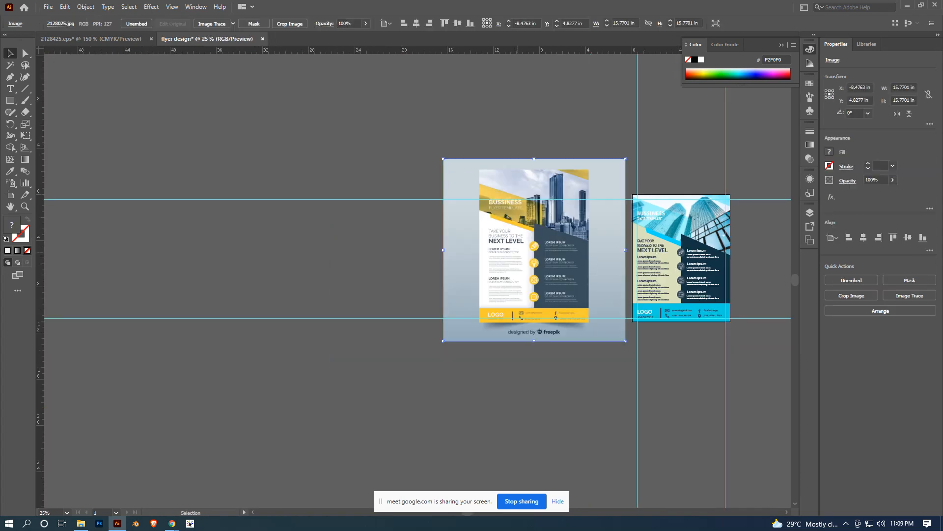
pyautogui.press('Delete')
pyautogui.hotkey('ctrl', '0')
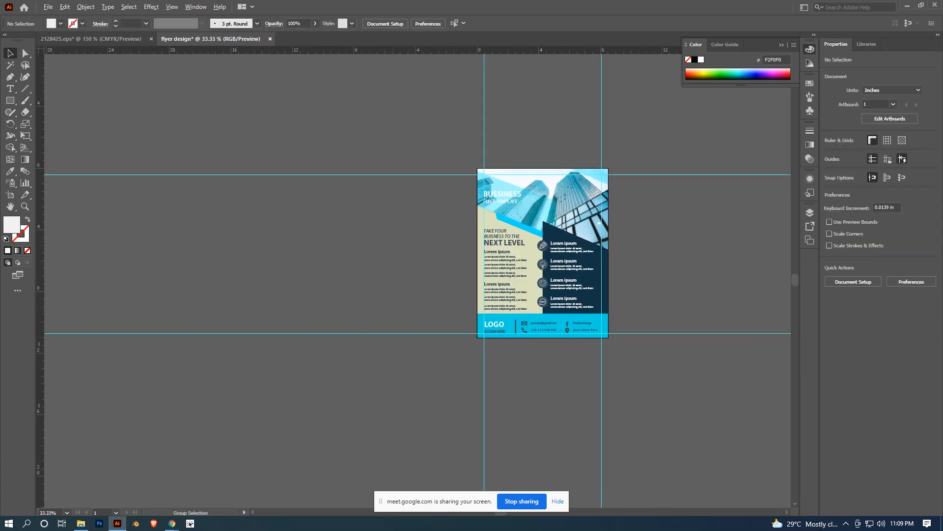
# - Save the document as "flyer design" in Adobe Illustrator (AI) format in the class work folder, with Illustrator 2020 compatibility
pyautogui.scroll(-1, 393, 241)
pyautogui.moveTo(573, 283); pyautogui.dragTo(484, 285)
pyautogui.scroll(1, 484, 286)
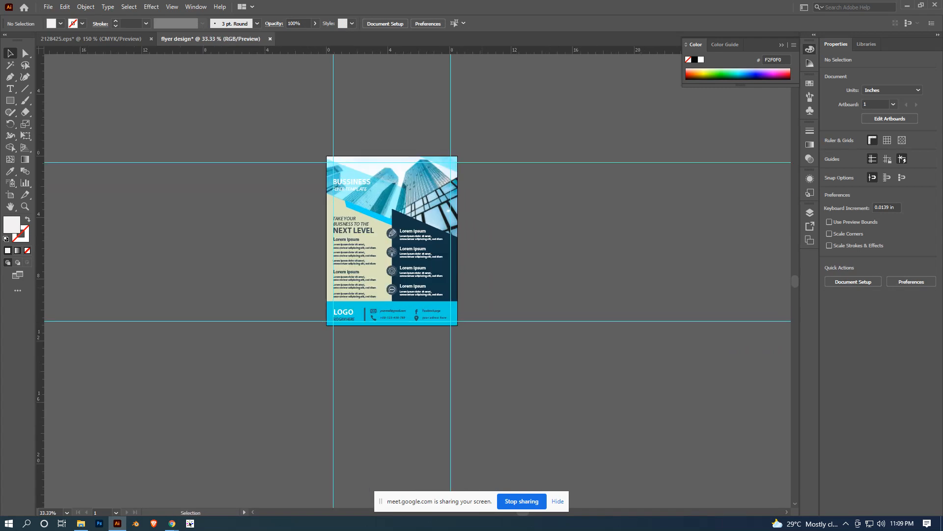
pyautogui.press('ctrl')
pyautogui.hotkey('ctrl', 's')
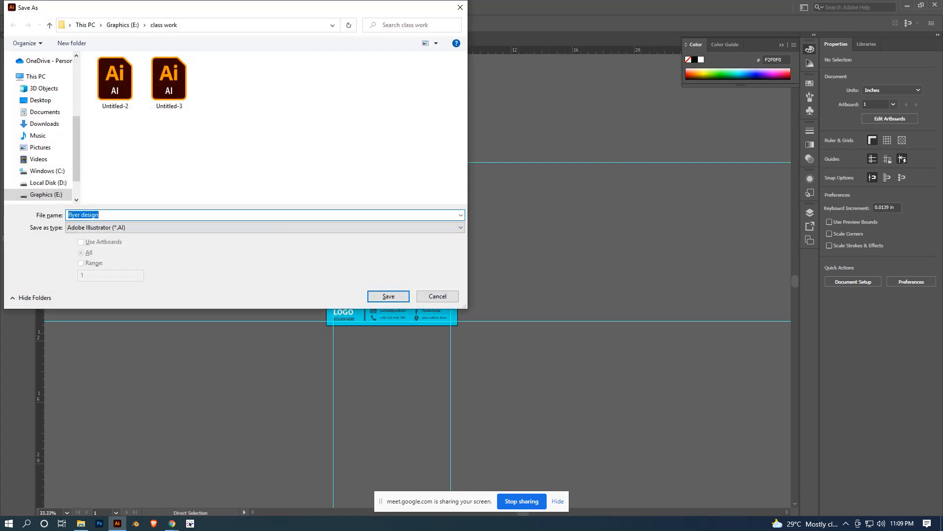
pyautogui.press('Return')
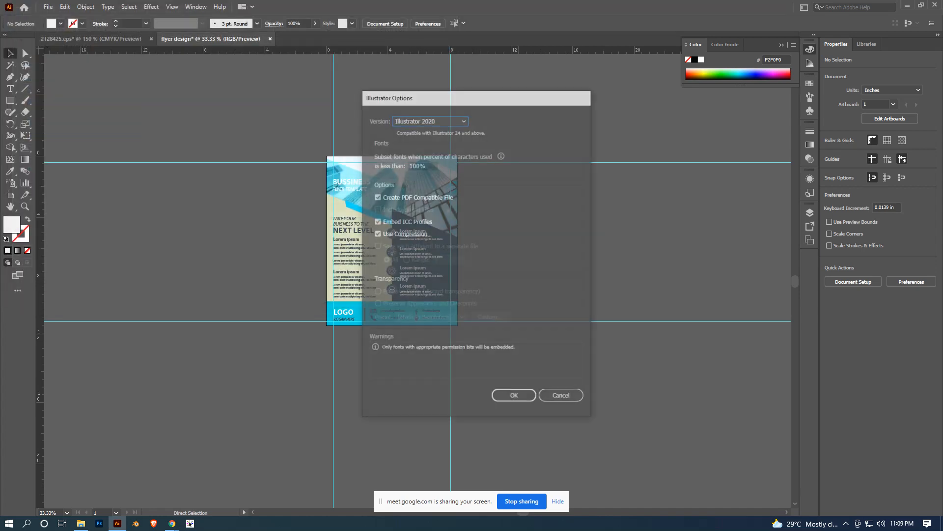
pyautogui.press('Return')
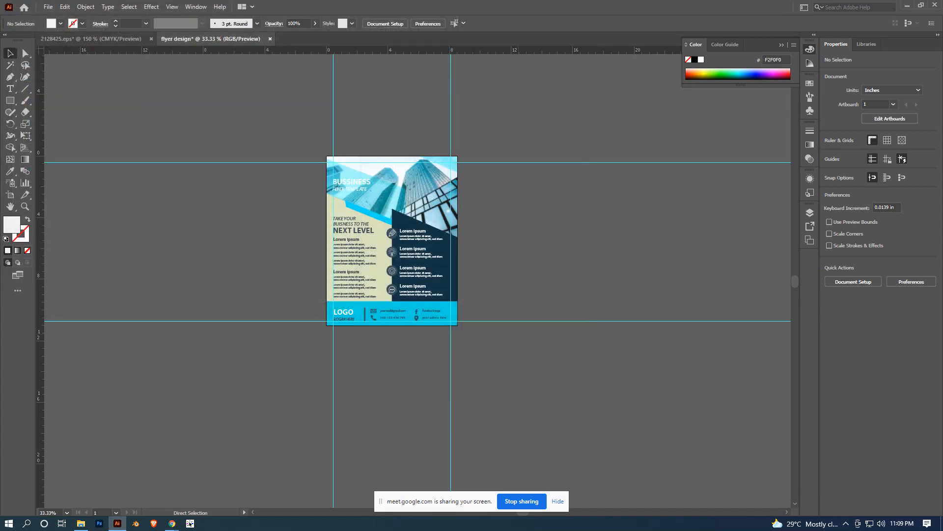
# - Inspect the flyer's text columns, icons and footer contact details up close and as a whole page
pyautogui.scroll(1, 502, 305)
pyautogui.moveTo(502, 305); pyautogui.dragTo(624, 354)
pyautogui.scroll(2, 611, 320)
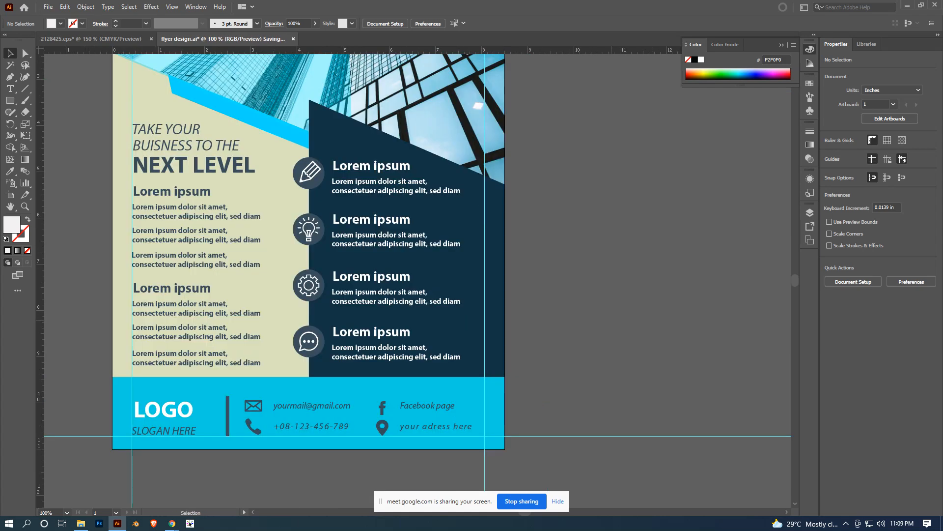
pyautogui.scroll(-2, 611, 320)
pyautogui.moveTo(610, 319); pyautogui.dragTo(571, 318)
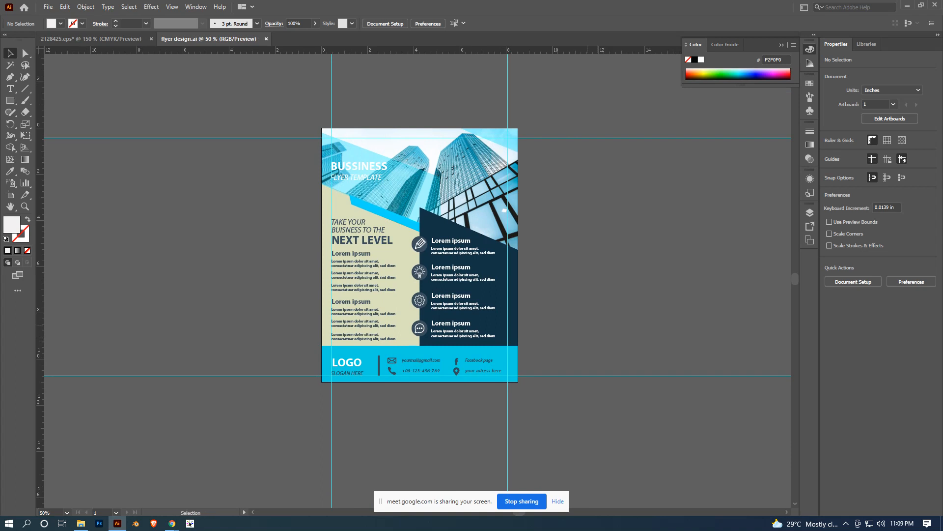
pyautogui.hotkey('ctrl', '+')
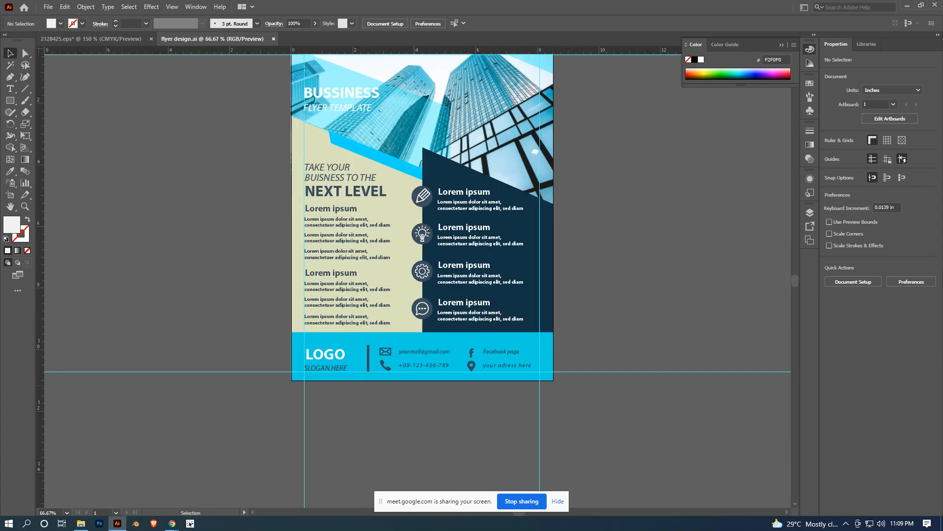
pyautogui.press('ctrl')
pyautogui.scroll(-1, 608, 277)
pyautogui.moveTo(614, 267); pyautogui.dragTo(553, 287)
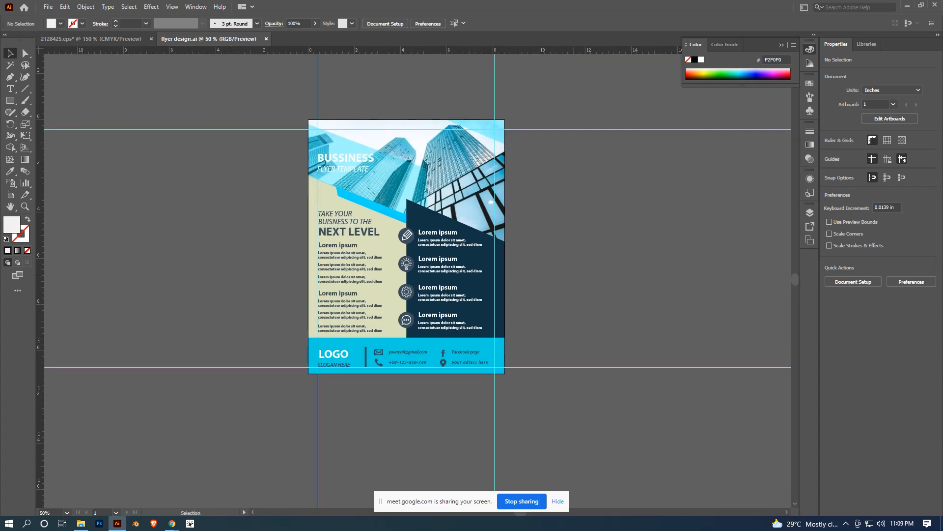
# - Hide the guides around the flyer artboard
pyautogui.scroll(2, 575, 275)
pyautogui.hscroll(-3, 639, 266)
pyautogui.scroll(-2, 638, 265)
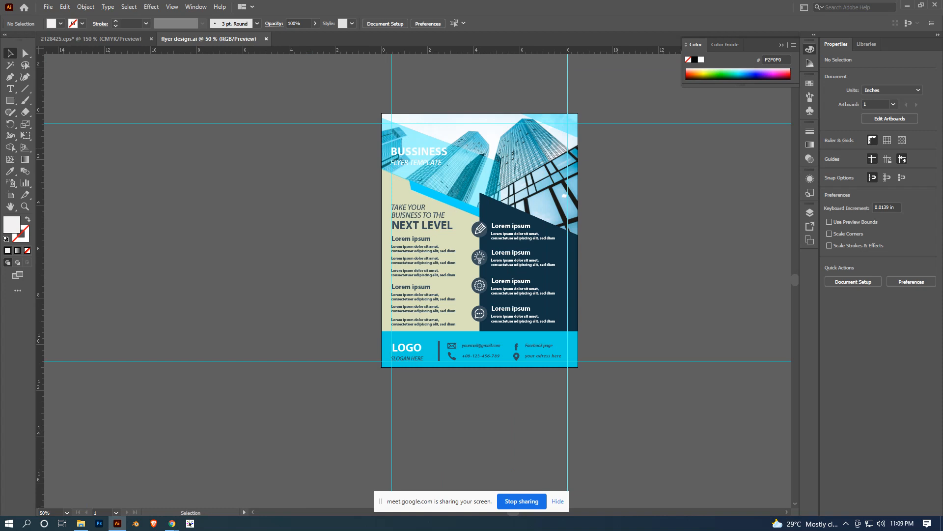
pyautogui.rightClick(669, 219)
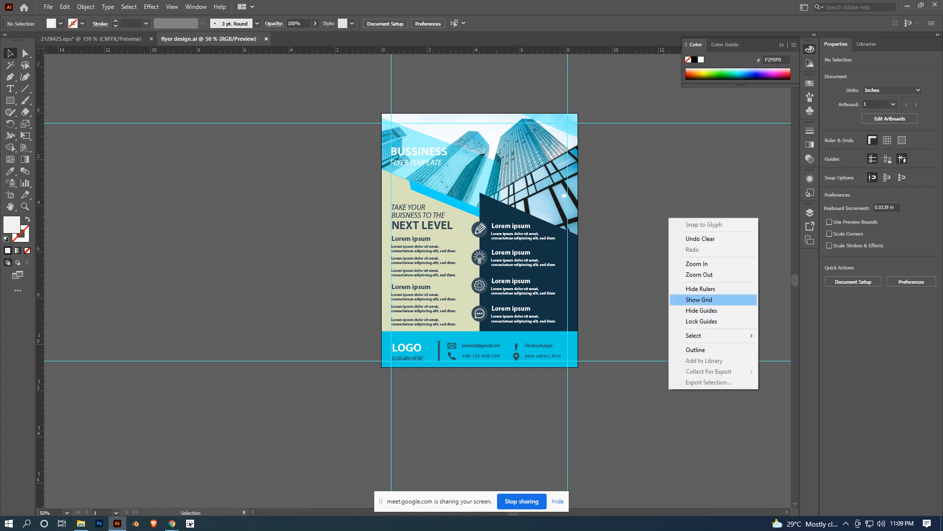
pyautogui.click(702, 310)
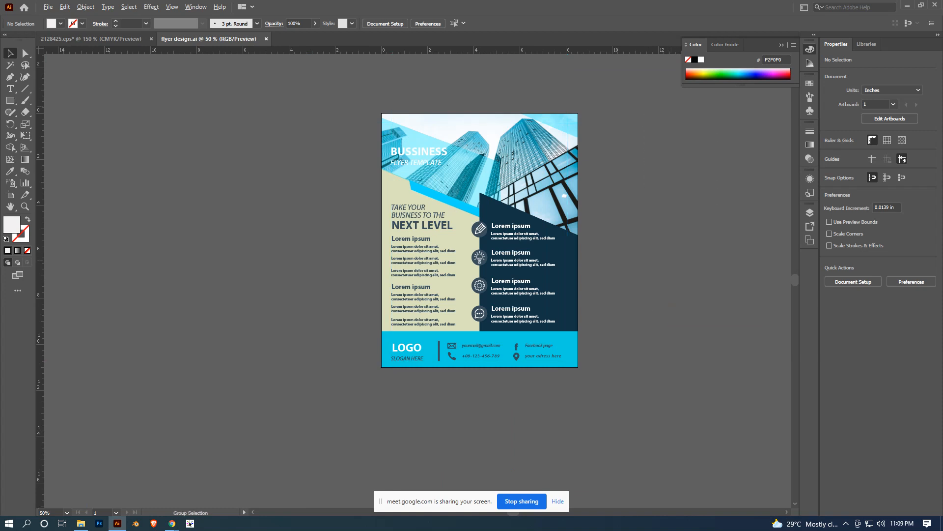
# - Review the finished flyer without guides, checking the header image, headings, icon list and footer at several magnifications
pyautogui.scroll(1, 671, 259)
pyautogui.moveTo(666, 257); pyautogui.dragTo(672, 282)
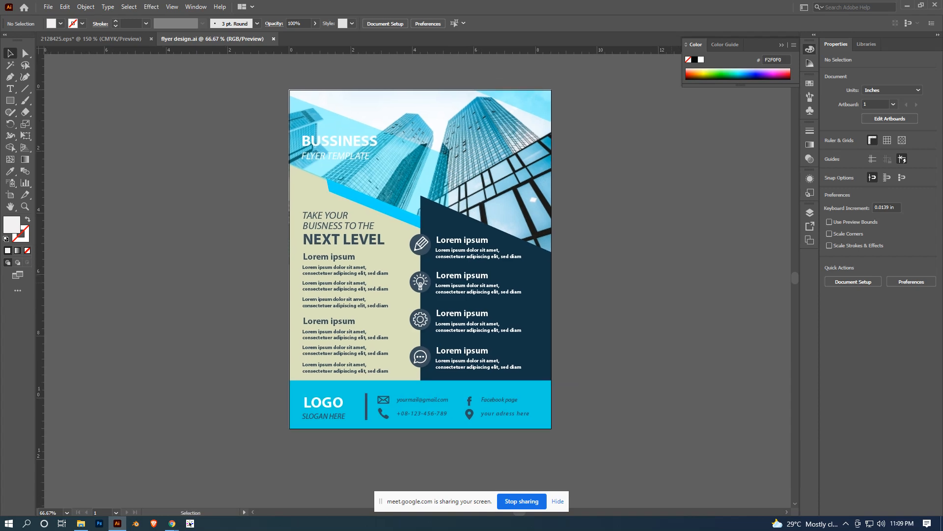
pyautogui.press('-')
pyautogui.press('v')
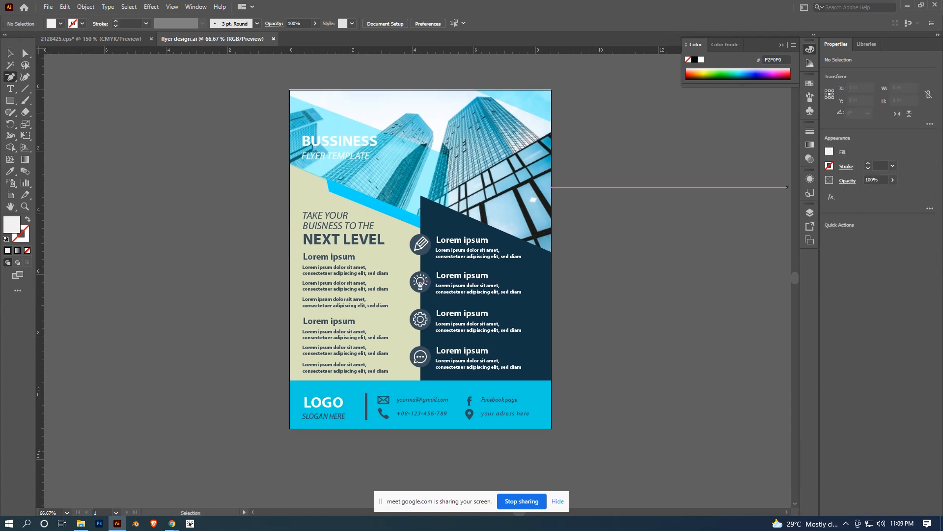
pyautogui.press('a')
pyautogui.scroll(1, 429, 188)
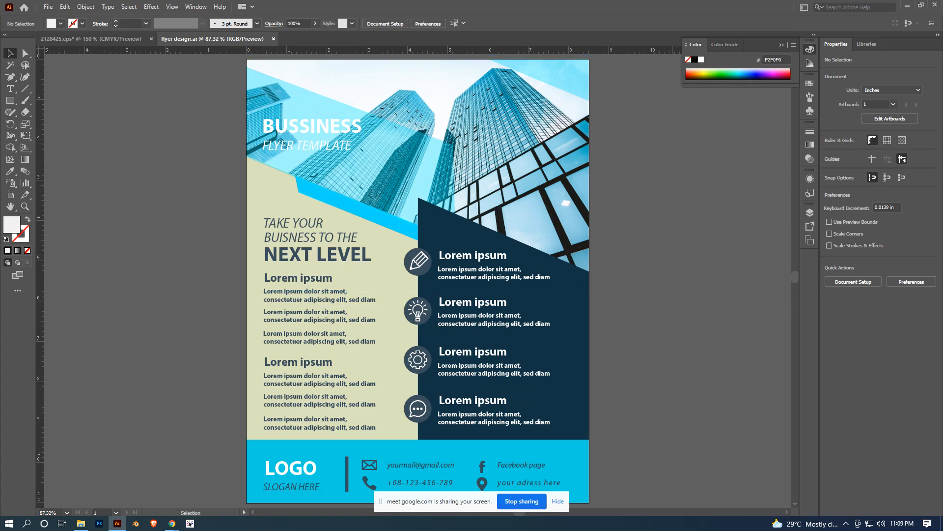
pyautogui.scroll(-1, 674, 252)
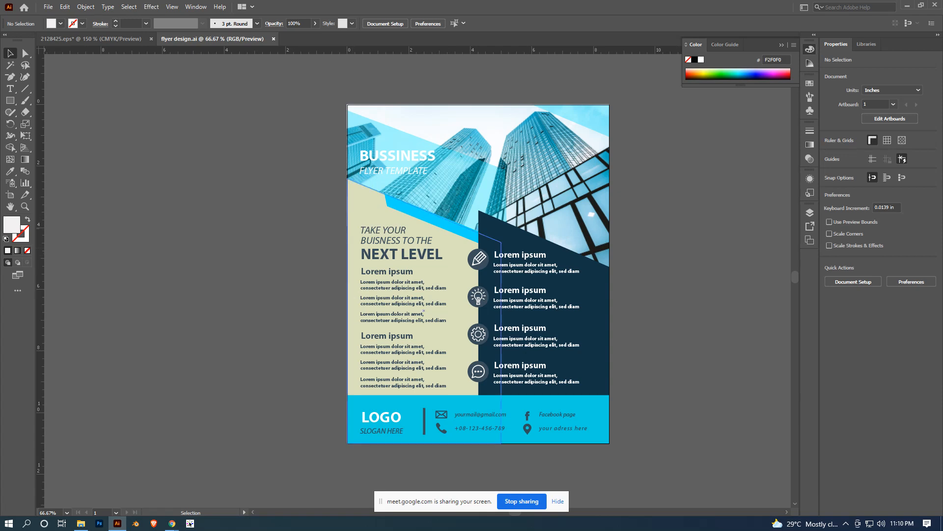
pyautogui.scroll(1, 298, 235)
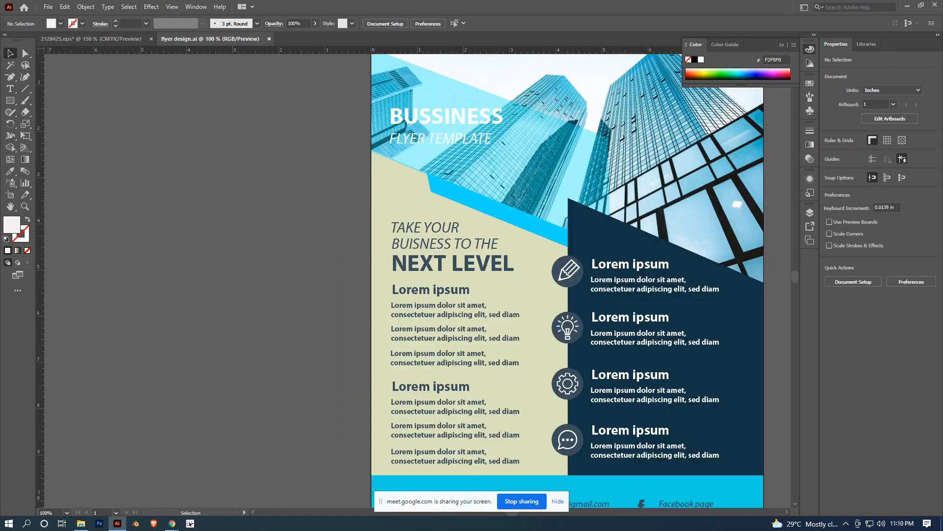
pyautogui.moveTo(420, 231); pyautogui.dragTo(330, 236)
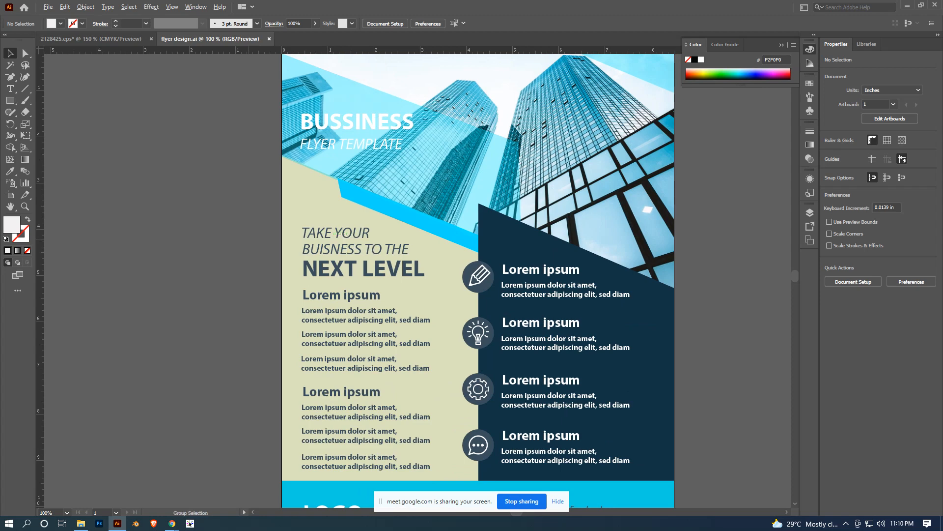
pyautogui.scroll(-2, 249, 239)
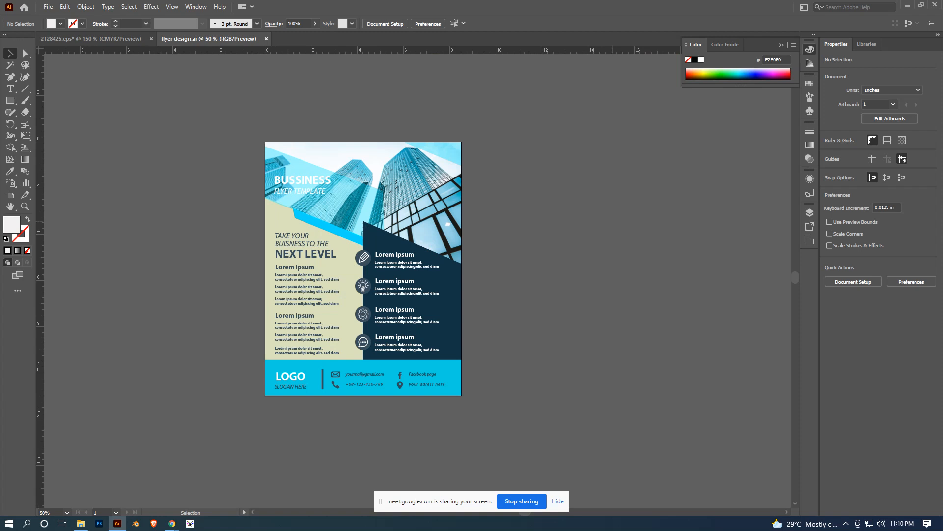
pyautogui.scroll(1, 559, 265)
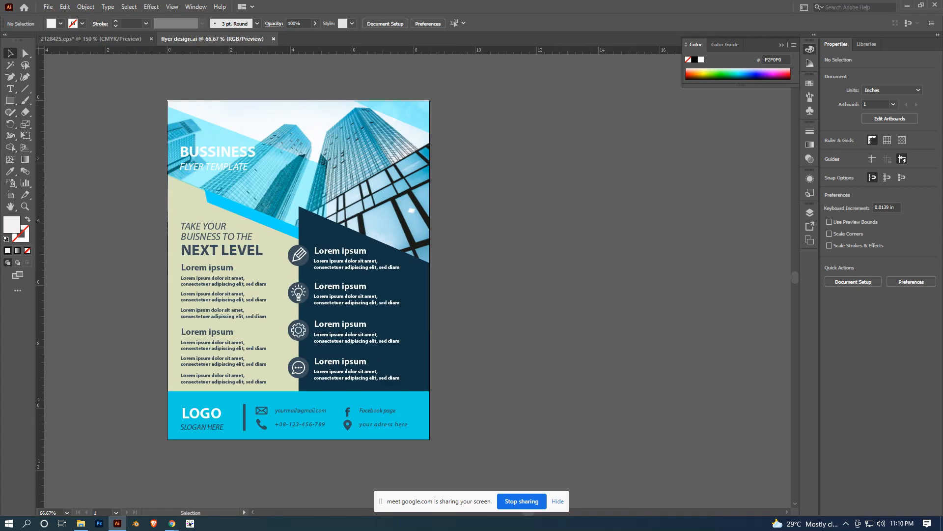
# - Export the flyer as a JPEG named "flyer design" to the class work folder, in RGB, Maximum quality 10, High (300 ppi)
pyautogui.click(48, 7)
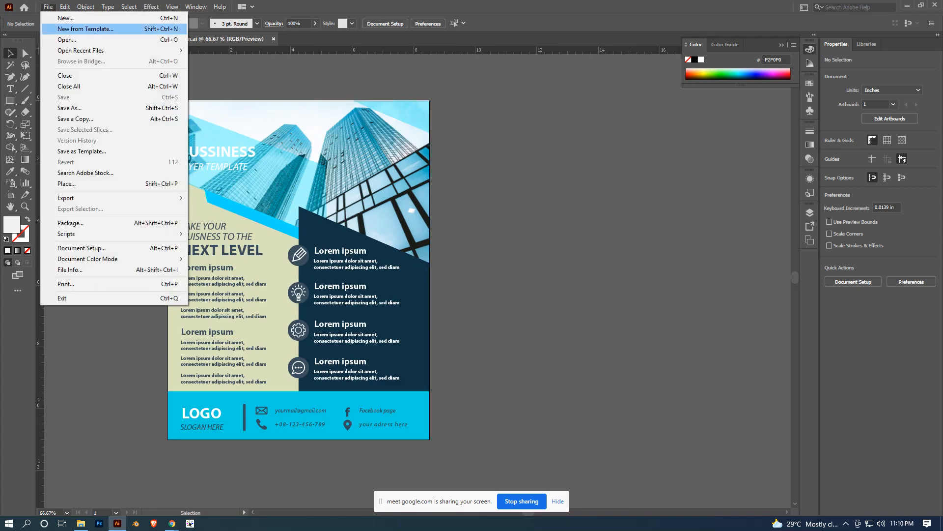
pyautogui.moveTo(98, 198)
pyautogui.click(211, 209)
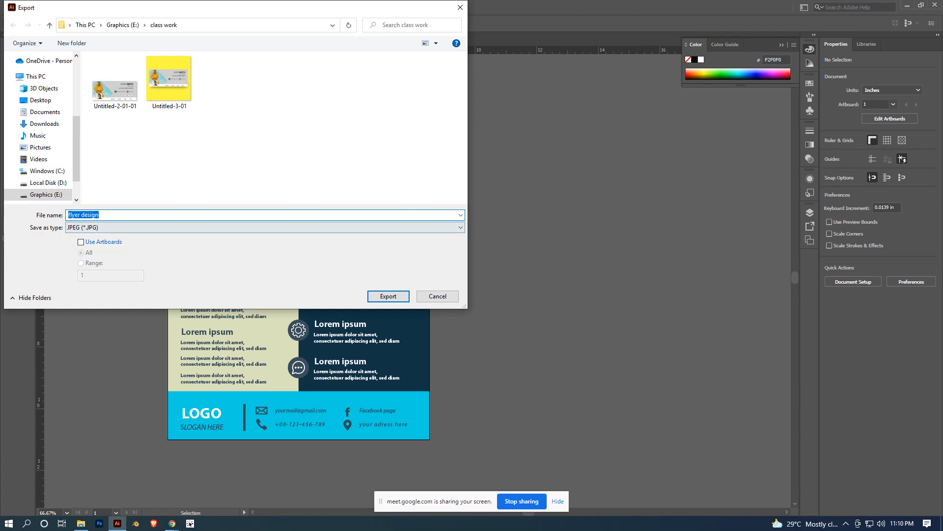
pyautogui.click(388, 296)
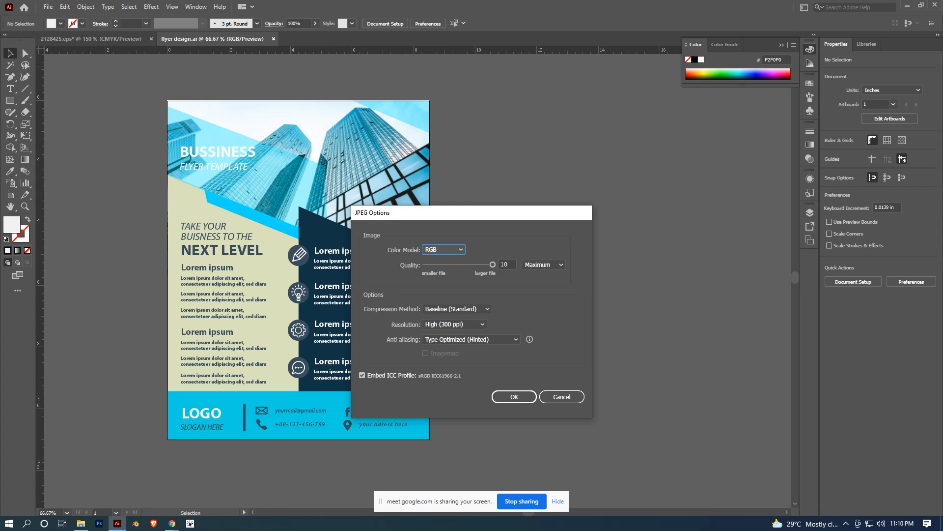
pyautogui.click(514, 396)
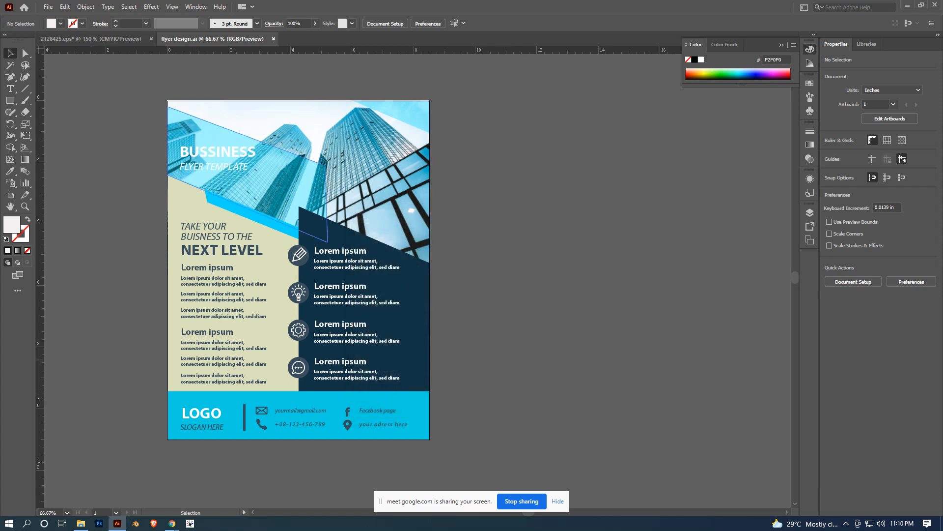
# - Switch to File Explorer and open the exported "flyer design" JPEG from the class work folder on Graphics (E:)
pyautogui.click(81, 523)
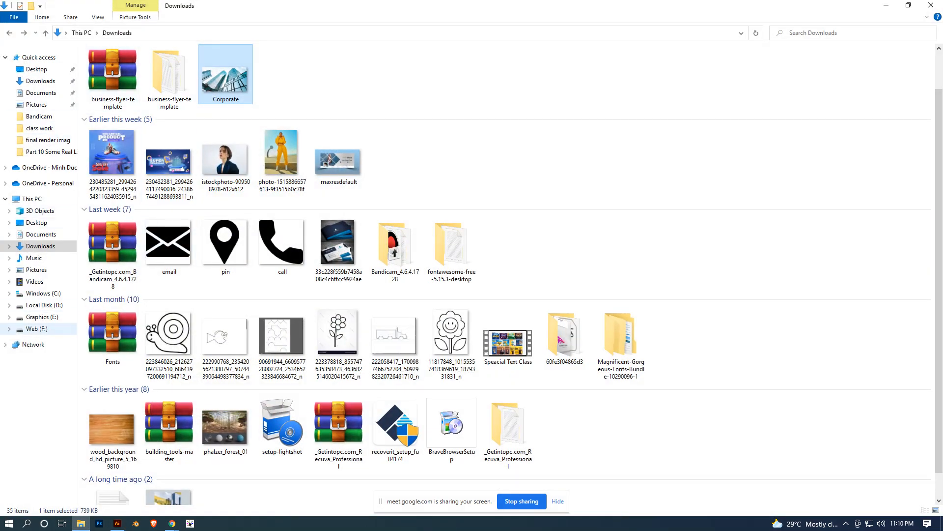
pyautogui.click(42, 317)
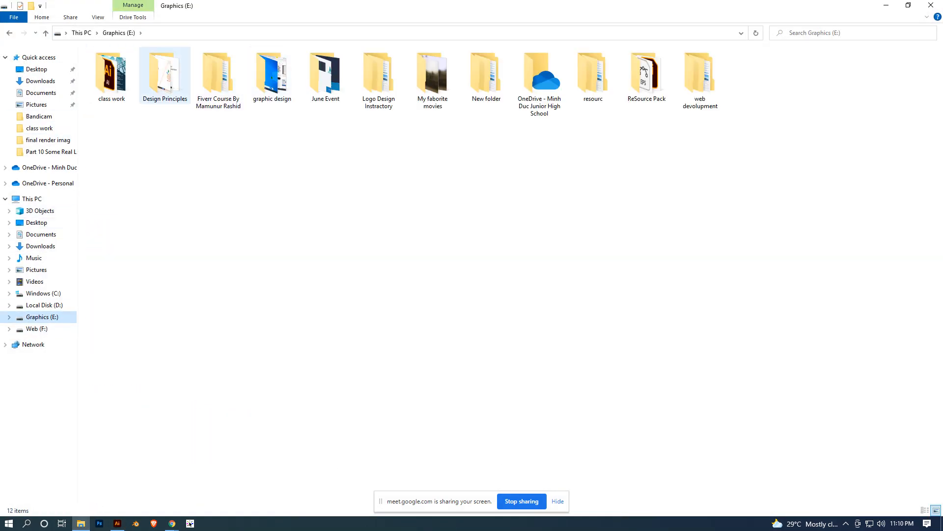
pyautogui.click(112, 76)
pyautogui.doubleClick(112, 76)
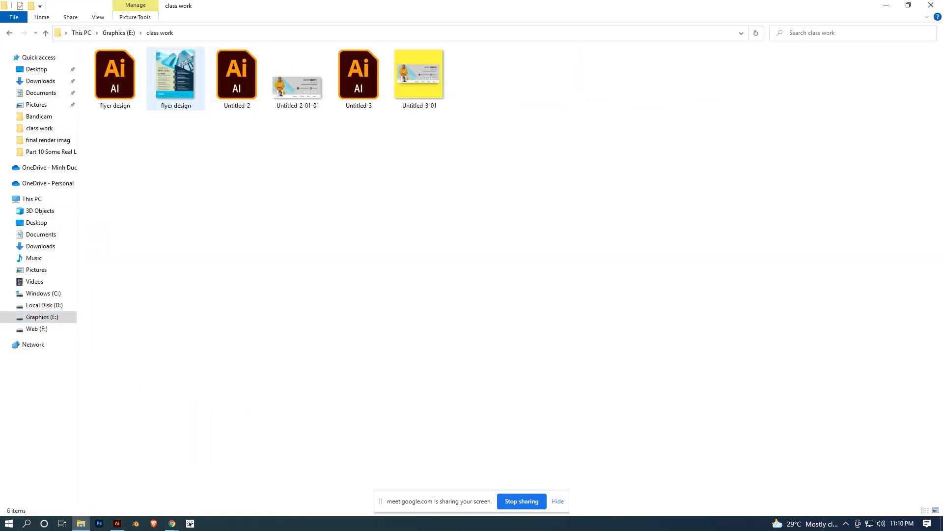
pyautogui.doubleClick(176, 79)
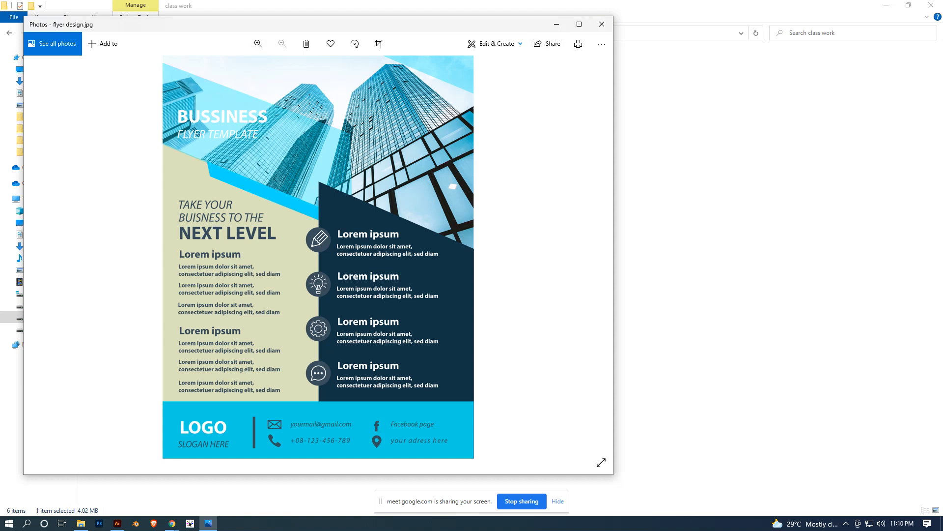
# - Move the exported flyer's preview aside and open the reference image 2128025 from the Downloads folder
pyautogui.moveTo(429, 28); pyautogui.dragTo(583, 100)
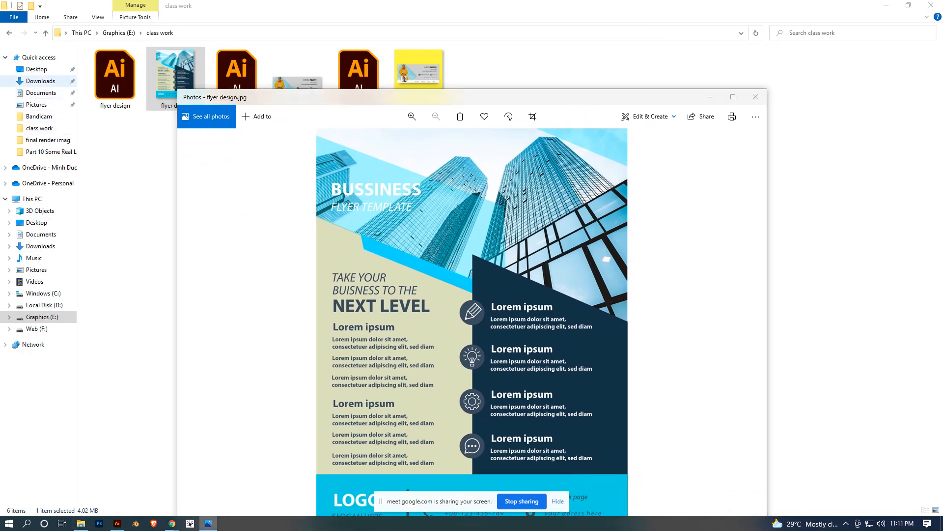
pyautogui.click(41, 81)
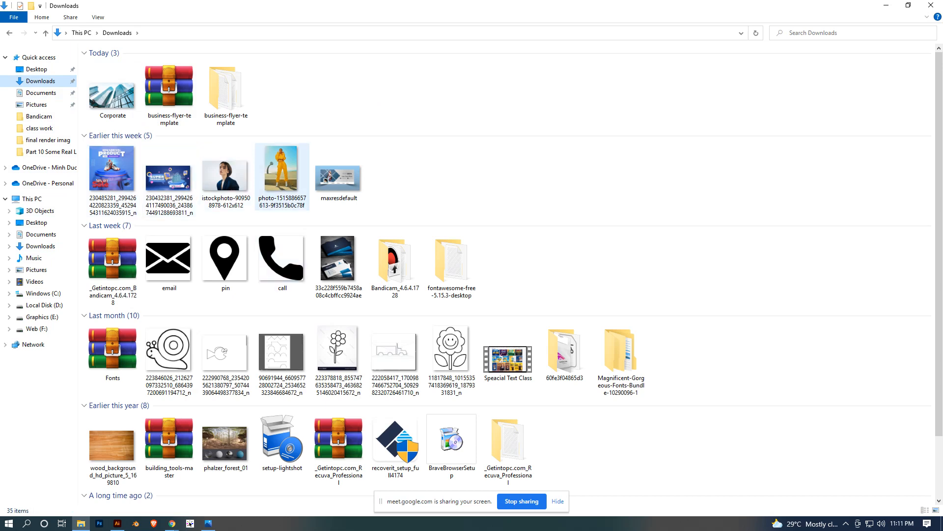
pyautogui.scroll(-2, 282, 192)
pyautogui.click(169, 473)
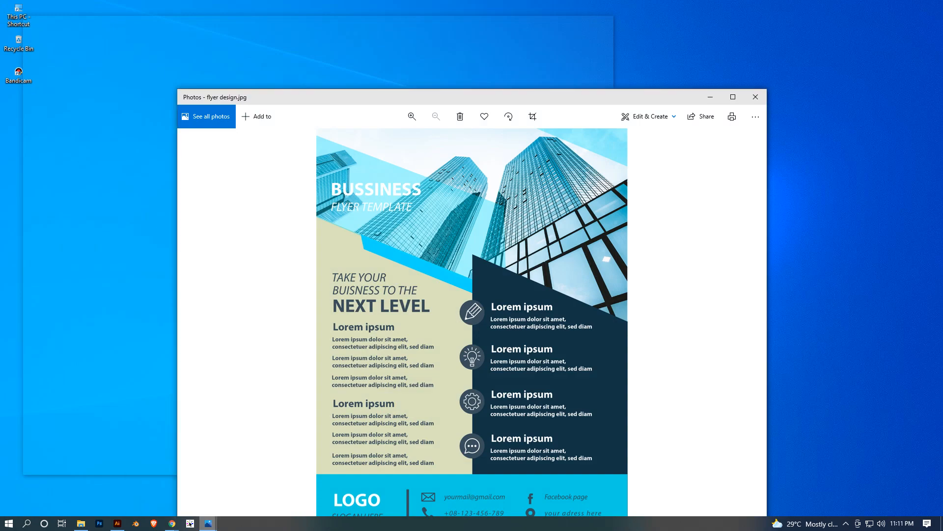
# - Narrow both photo windows and place the yellow reference flyer and the blue exported flyer side by side for comparison
pyautogui.click(167, 472)
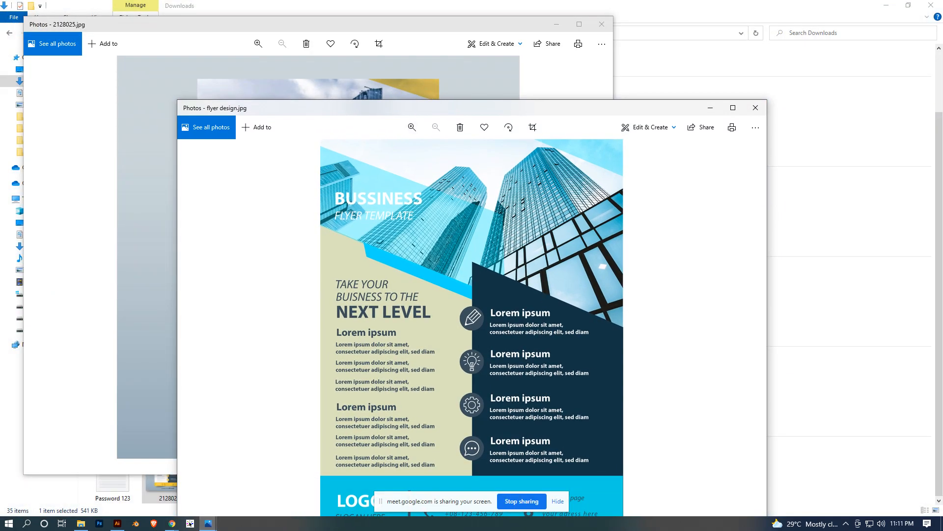
pyautogui.moveTo(178, 324); pyautogui.dragTo(436, 324)
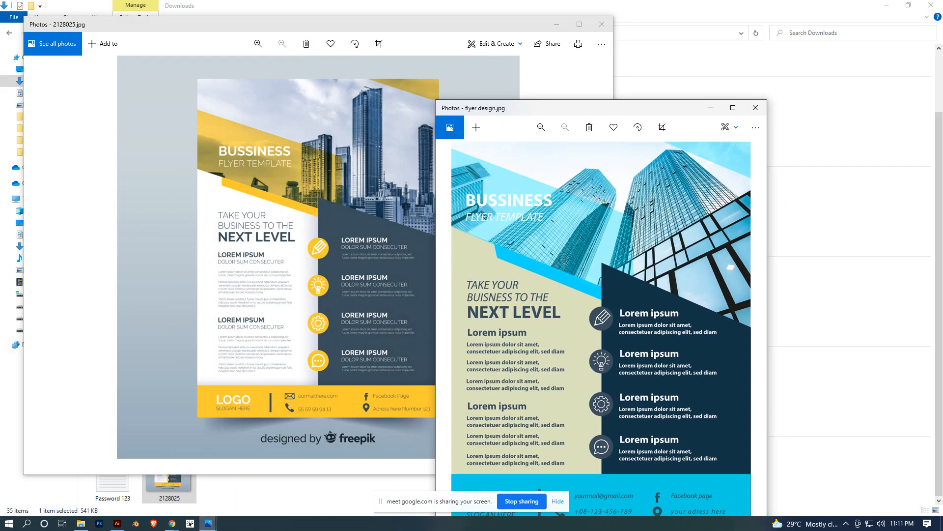
pyautogui.moveTo(572, 109); pyautogui.dragTo(712, 51)
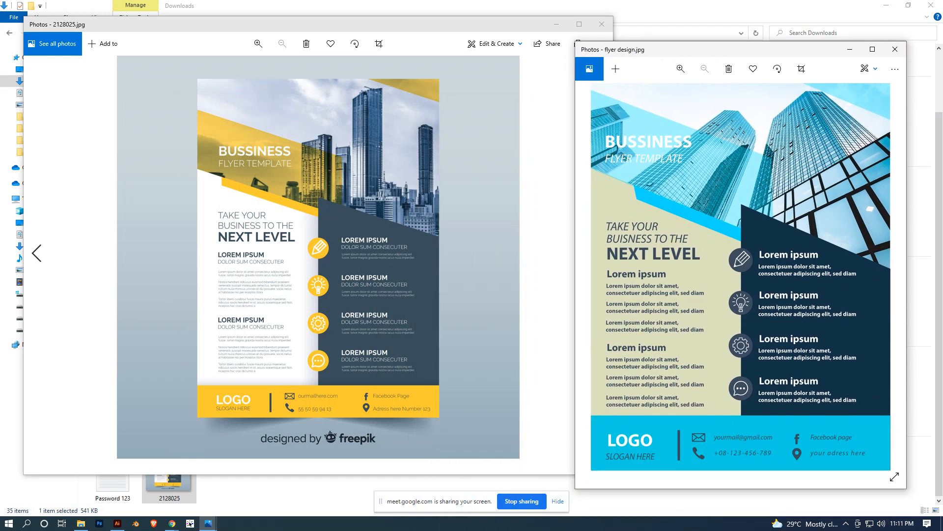
pyautogui.moveTo(24, 253); pyautogui.dragTo(292, 253)
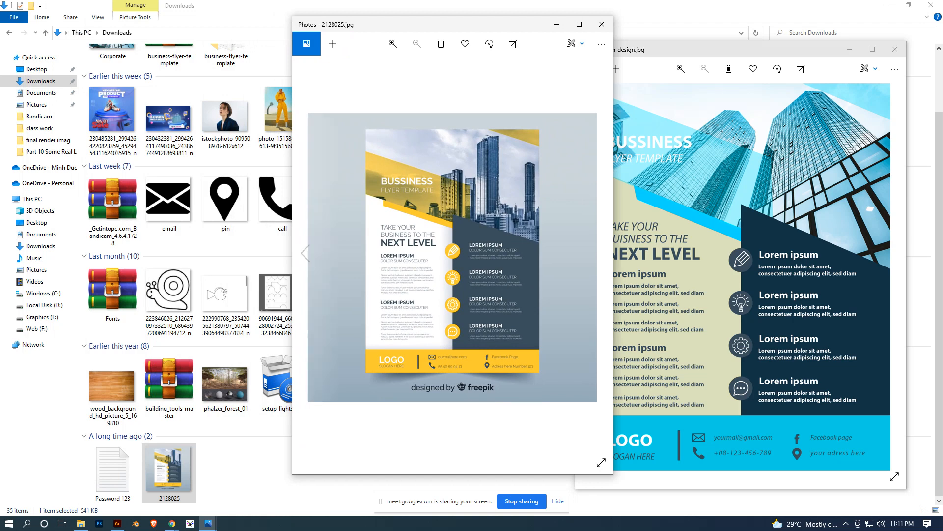
pyautogui.moveTo(410, 30); pyautogui.dragTo(288, 32)
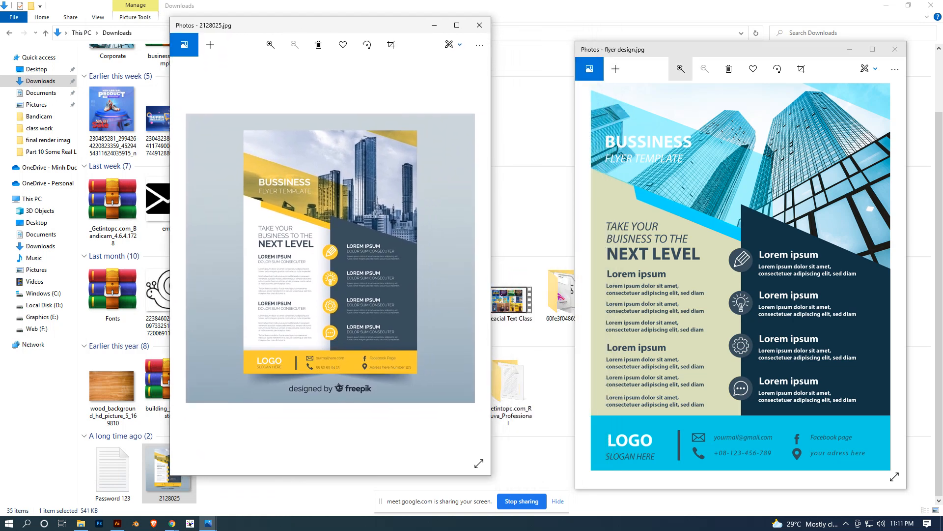
pyautogui.moveTo(697, 53); pyautogui.dragTo(617, 36)
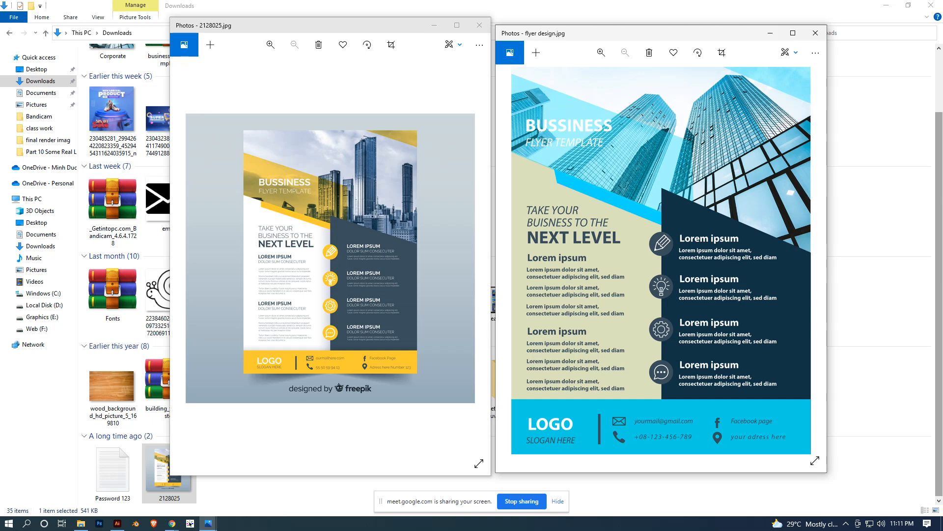
pyautogui.scroll(2, 881, 294)
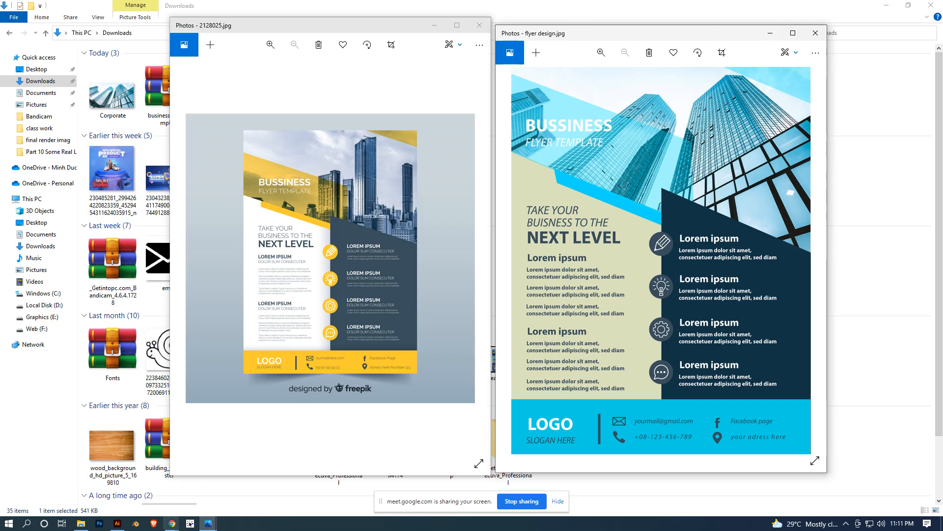
# - Switch to Chrome and look through the Freepik results for "business flyer design", back to the start of the list
pyautogui.click(172, 523)
pyautogui.click(120, 484)
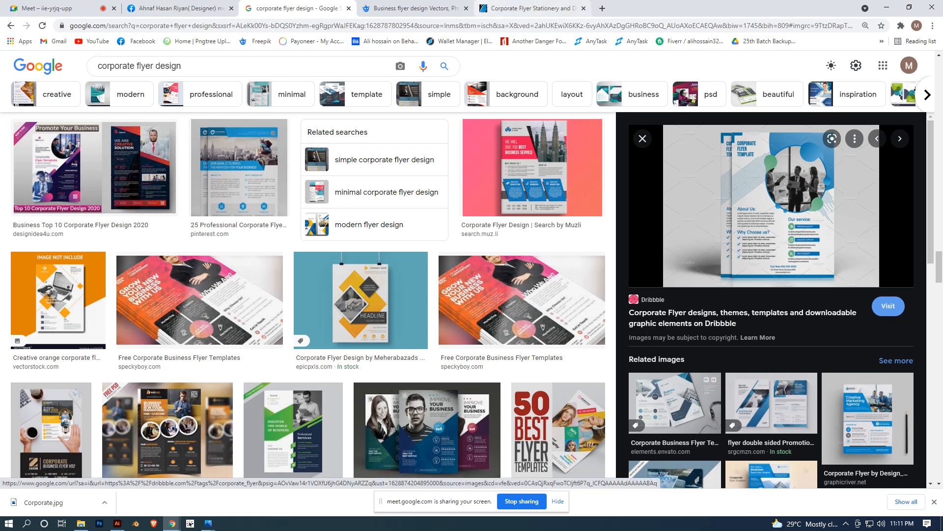
pyautogui.click(415, 8)
pyautogui.scroll(7, 344, 260)
pyautogui.scroll(10, 364, 293)
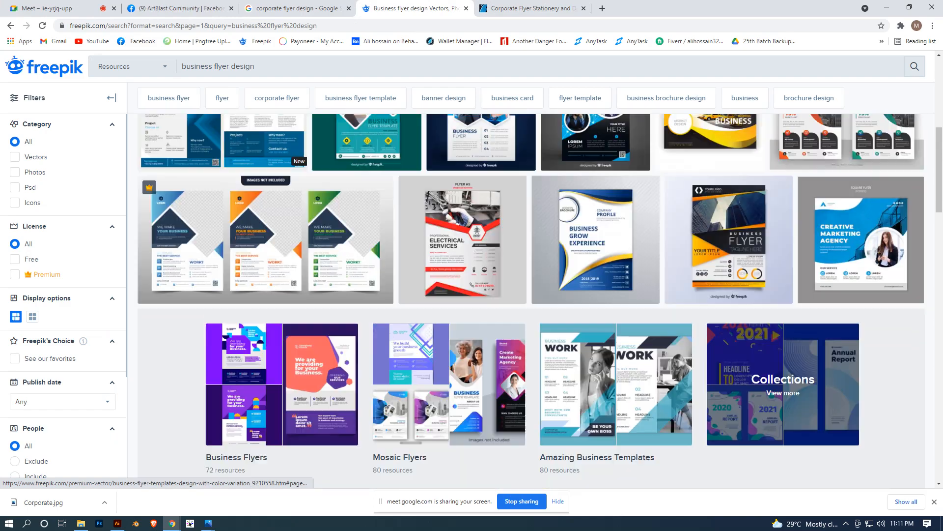
pyautogui.scroll(2, 364, 293)
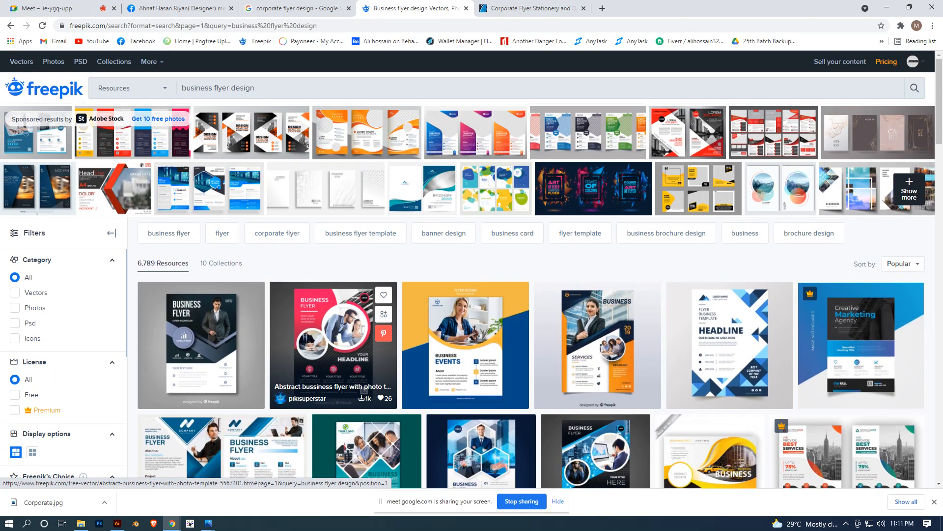
# - Browse the GraphicRiver "corporate flyer" print template results for further flyer design examples
pyautogui.click(533, 9)
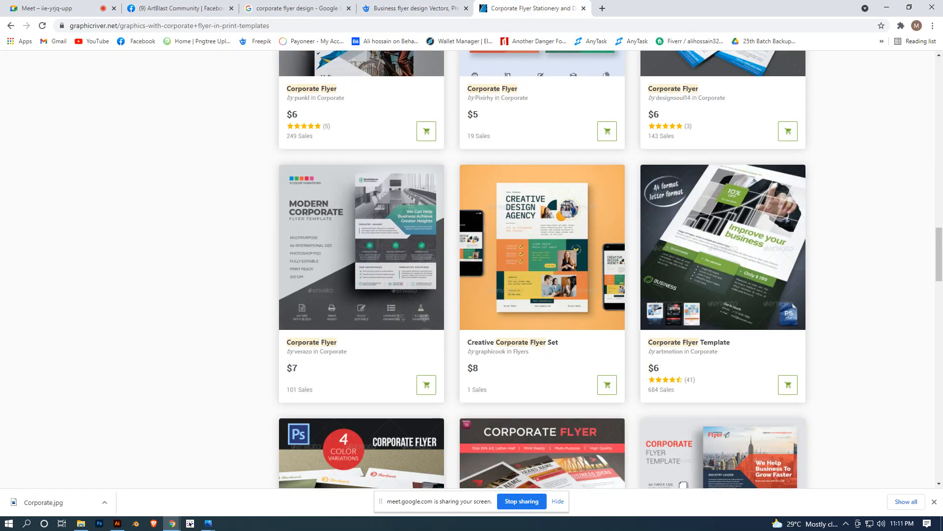
pyautogui.scroll(15, 363, 295)
pyautogui.scroll(10, 364, 295)
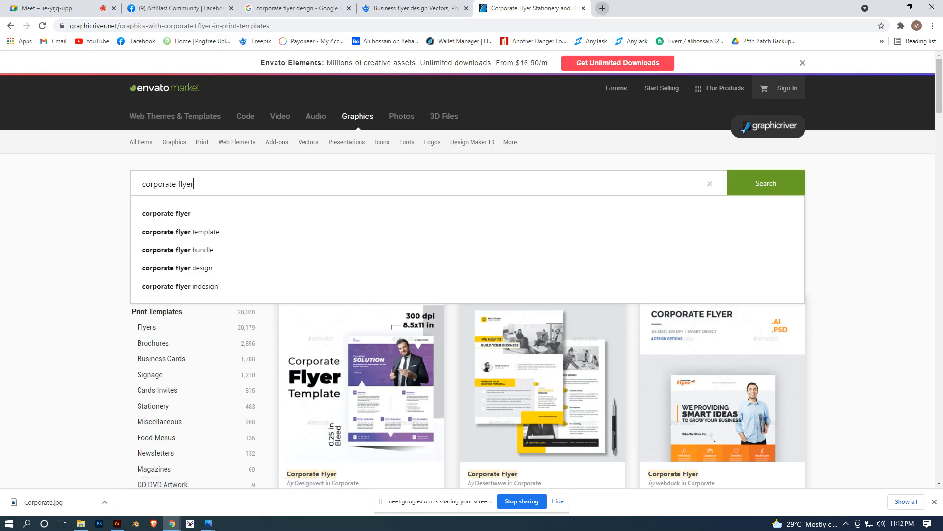
pyautogui.hotkey('ctrl', 't')
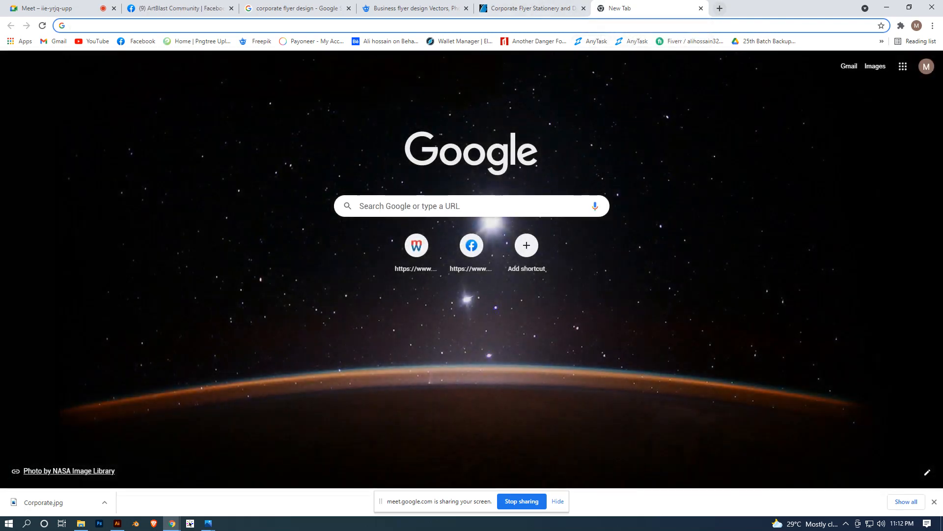
pyautogui.click(701, 7)
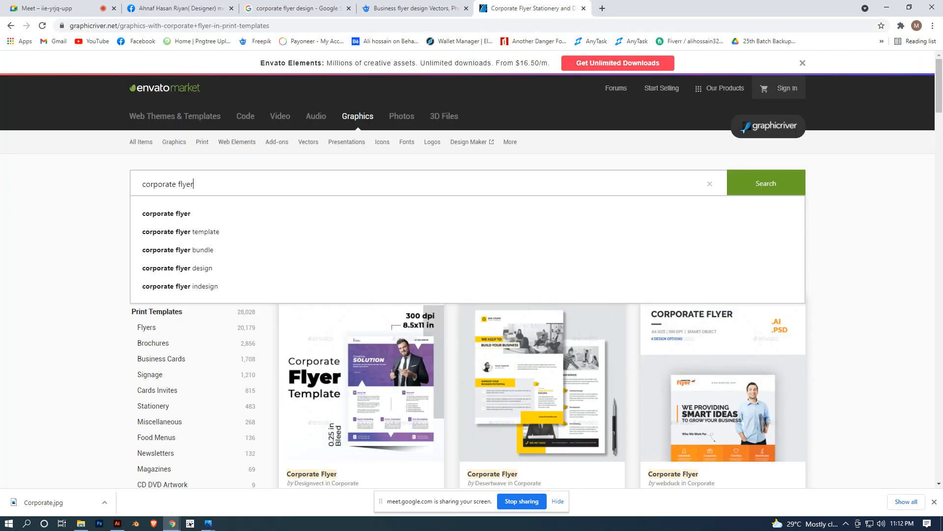
pyautogui.scroll(-7, 527, 139)
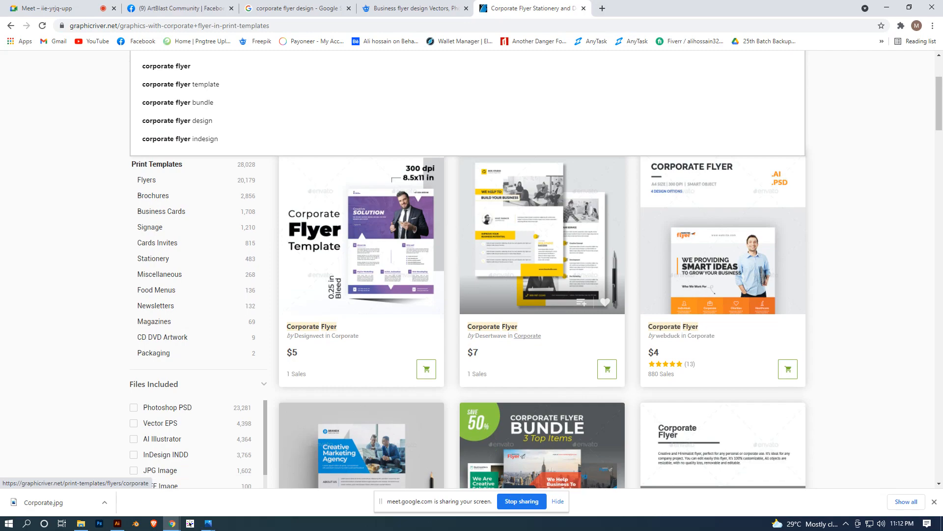
pyautogui.scroll(-7, 527, 140)
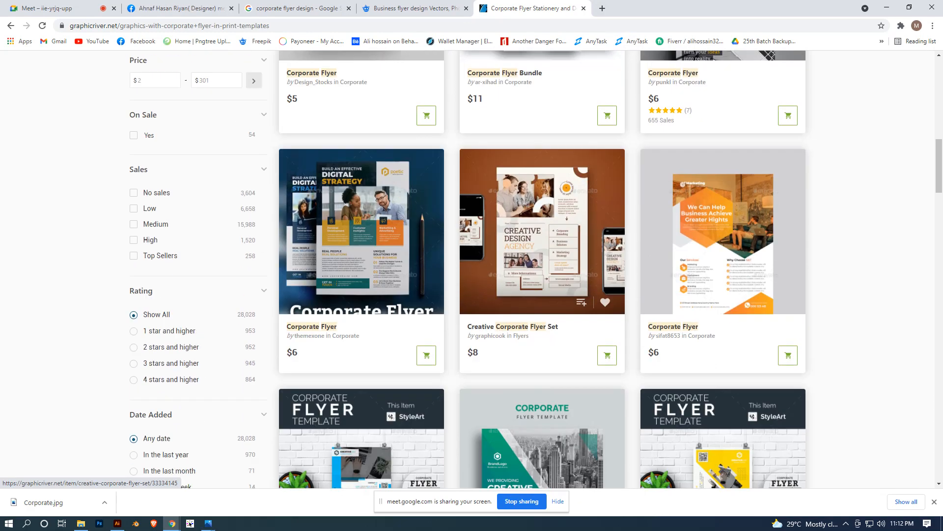
pyautogui.scroll(-5, 527, 139)
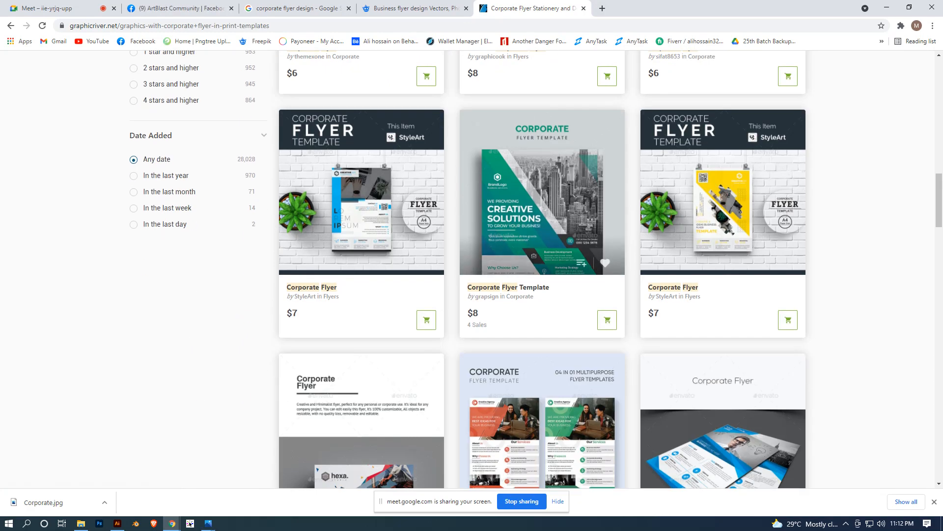
pyautogui.scroll(-1, 545, 224)
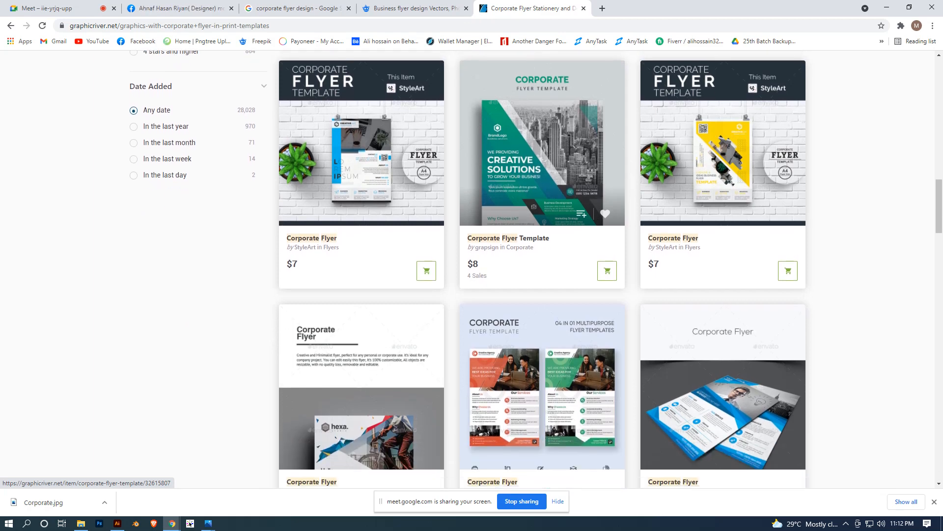
# - Open the green "Creative Solutions" Corporate Flyer Template on GraphicRiver and examine its preview layout and item details
pyautogui.click(546, 223)
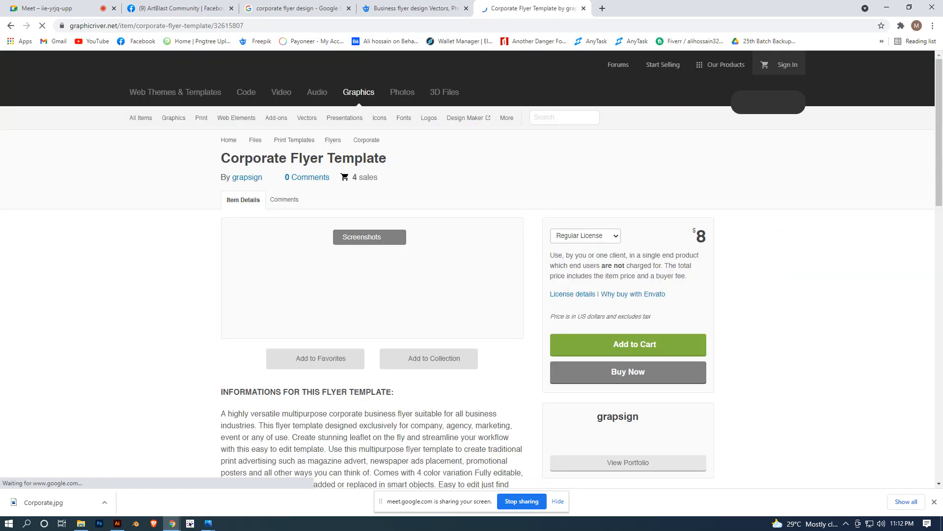
pyautogui.scroll(-4, 372, 344)
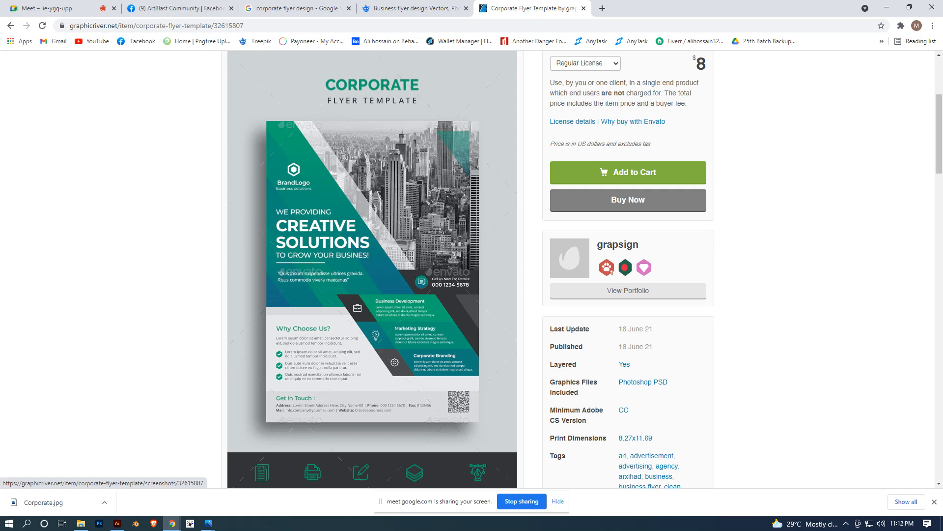
pyautogui.scroll(4, 372, 246)
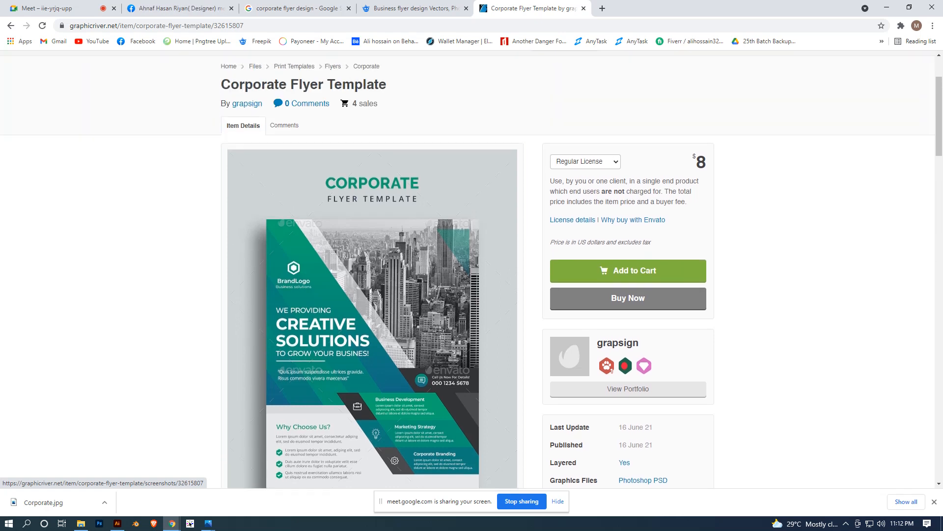
pyautogui.scroll(-5, 371, 246)
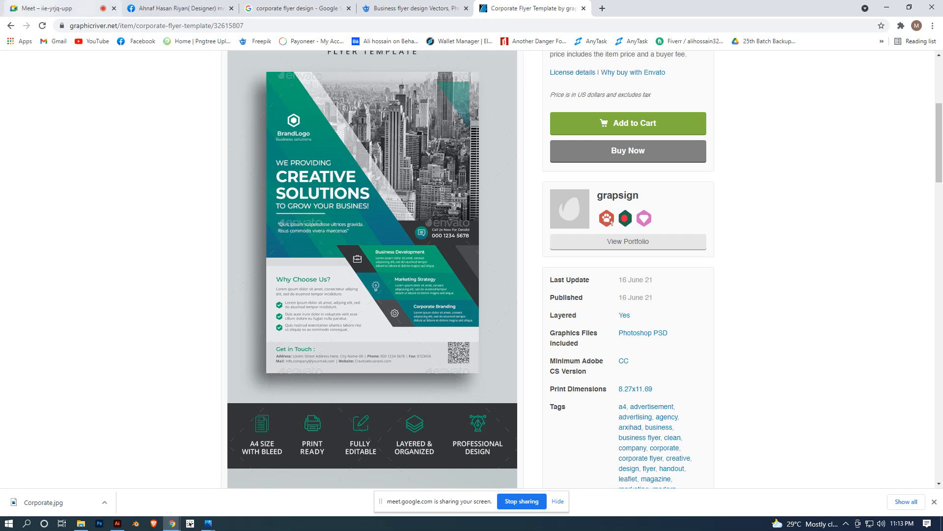
# - Check the Google Meet call page, and return to the flyer document in Illustrator
pyautogui.click(55, 9)
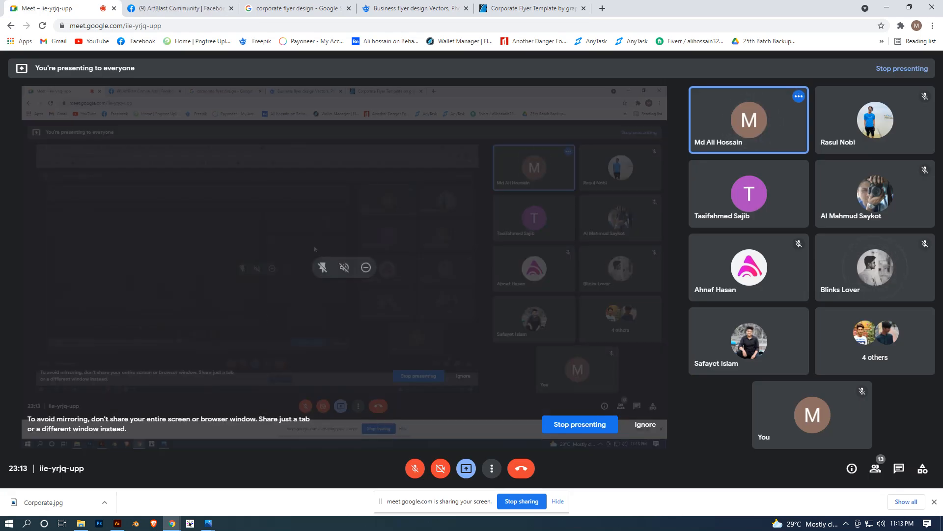
pyautogui.click(117, 523)
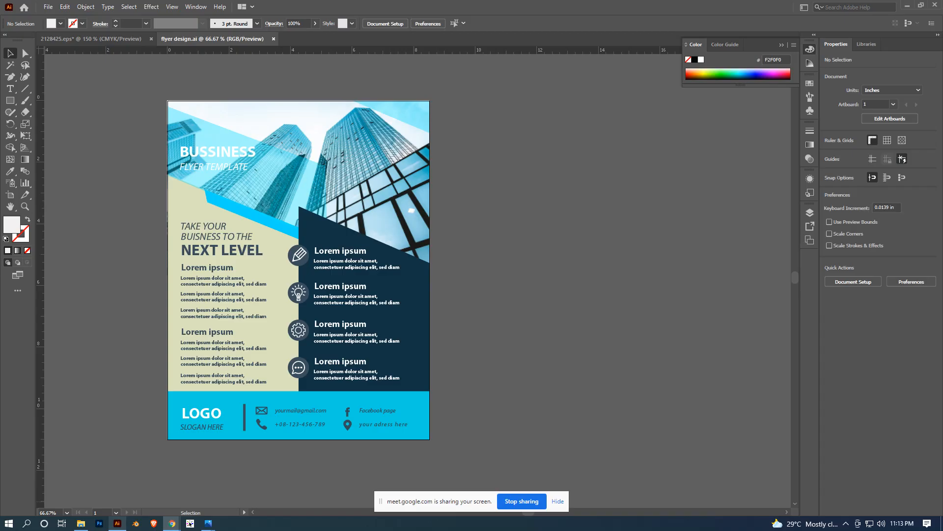
# - Close the flyer design.ai document and the 2128425.eps document, discarding the unsaved changes in the EPS file
pyautogui.hotkey('ctrl', 'w')
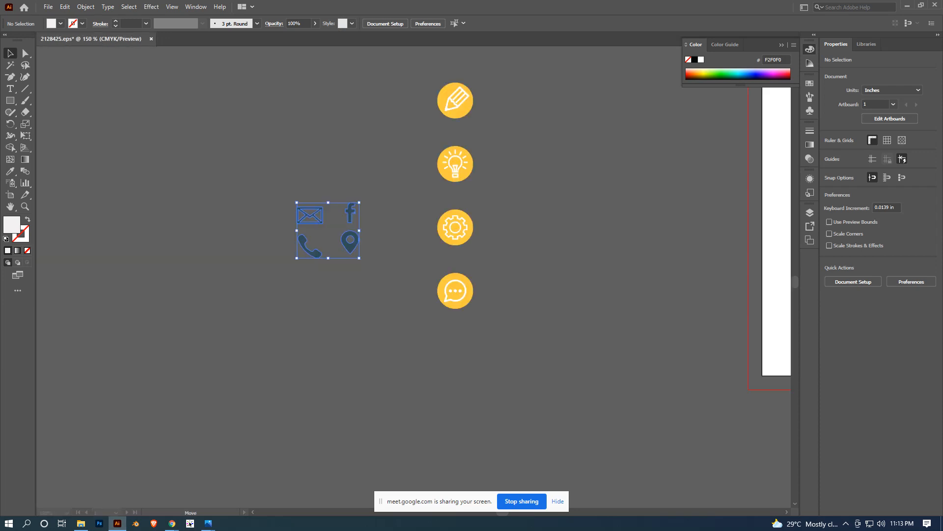
pyautogui.hotkey('ctrl', 'w')
pyautogui.press('n')
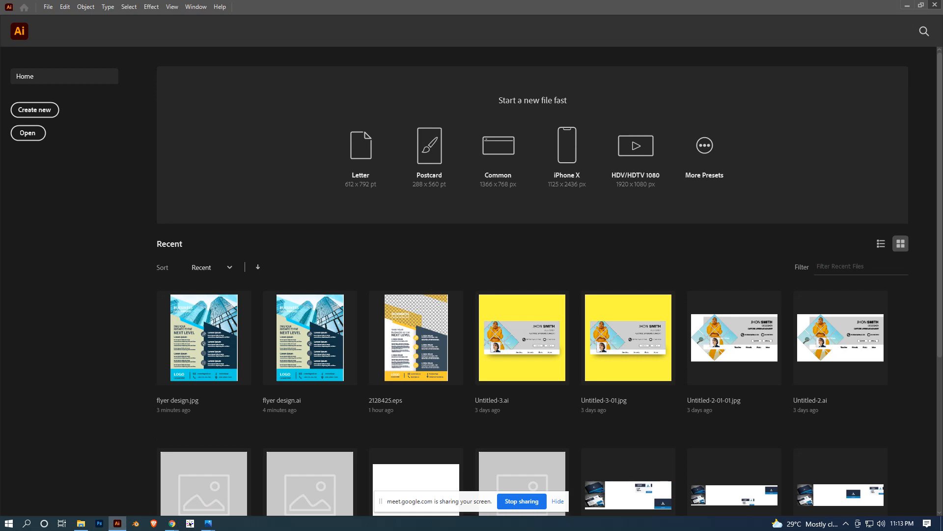
# - Switch to the ArtBlast Community Facebook page in Chrome, dismiss the missed video chat notice and close all open chat windows
pyautogui.hotkey('alt', 'Tab')
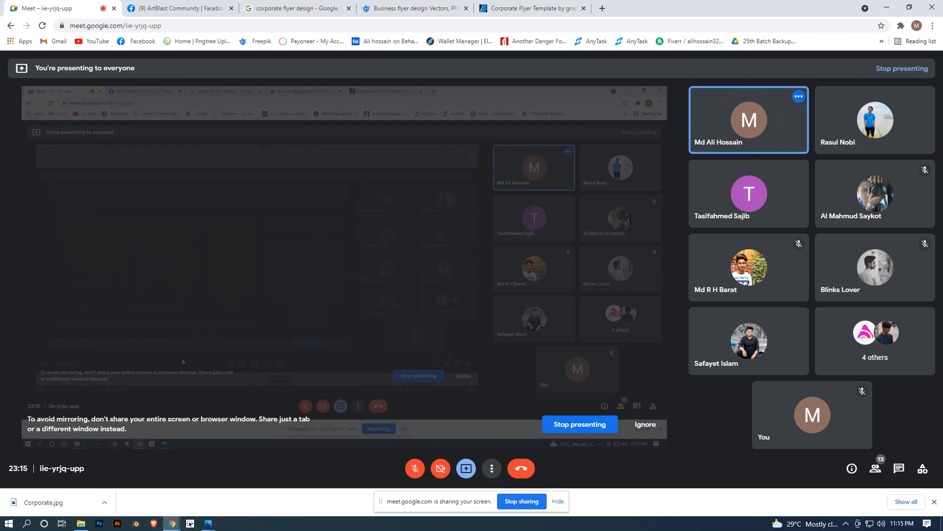
pyautogui.hotkey('ctrl', 'Tab')
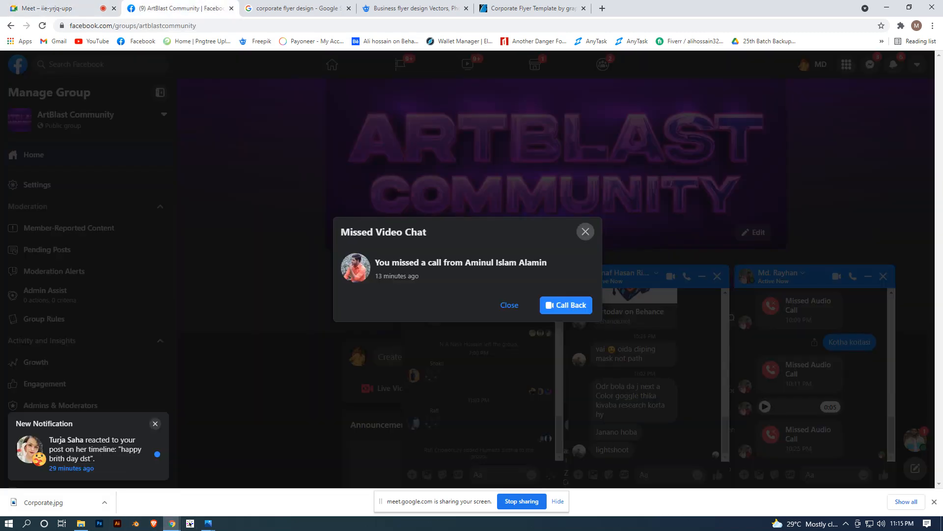
pyautogui.click(585, 232)
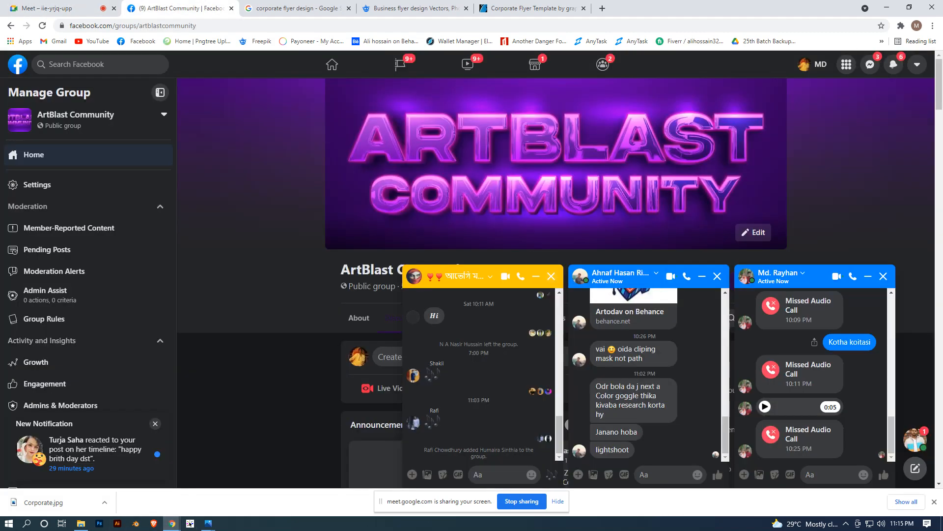
pyautogui.click(551, 276)
pyautogui.click(883, 277)
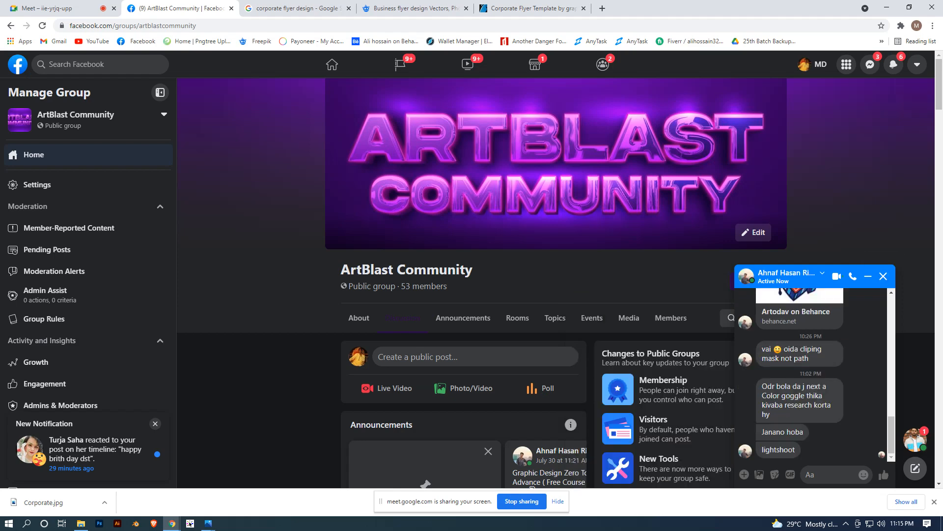
pyautogui.click(884, 276)
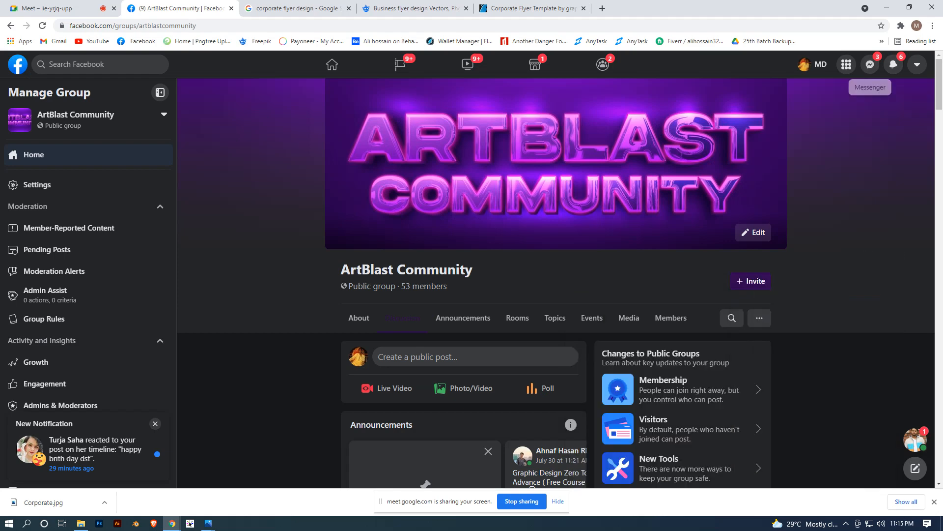
# - Reopen the contact's Messenger chat and send them the yellow reference flyer image 2128025 copied from the Downloads folder
pyautogui.click(870, 64)
pyautogui.click(835, 214)
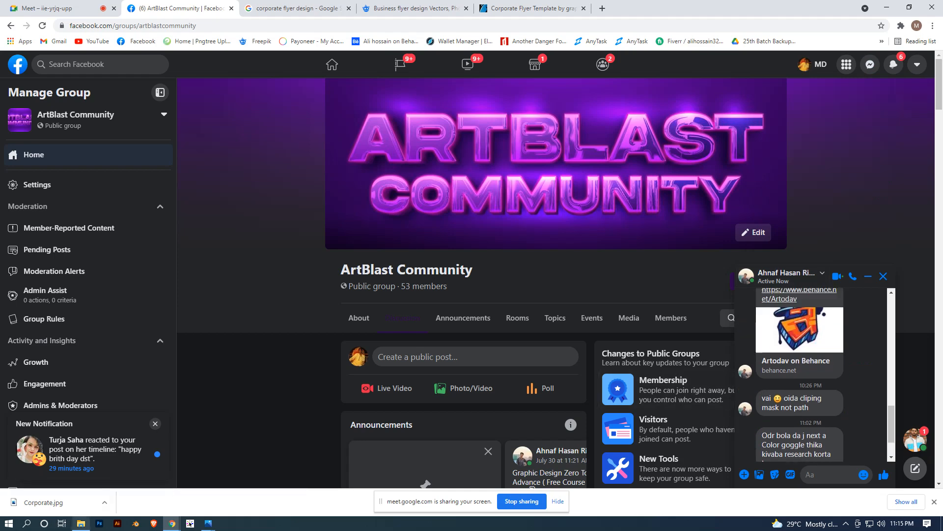
pyautogui.click(81, 522)
pyautogui.scroll(-2, 113, 93)
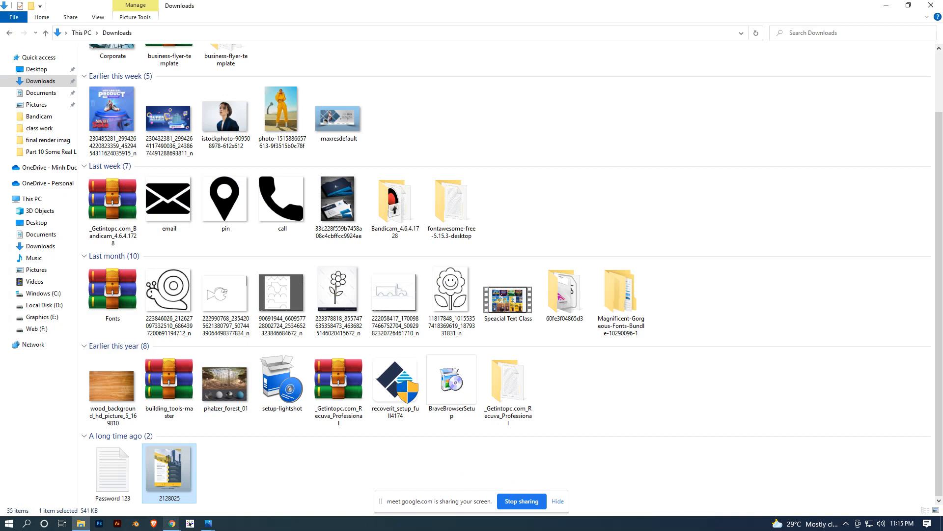
pyautogui.click(172, 523)
pyautogui.click(118, 479)
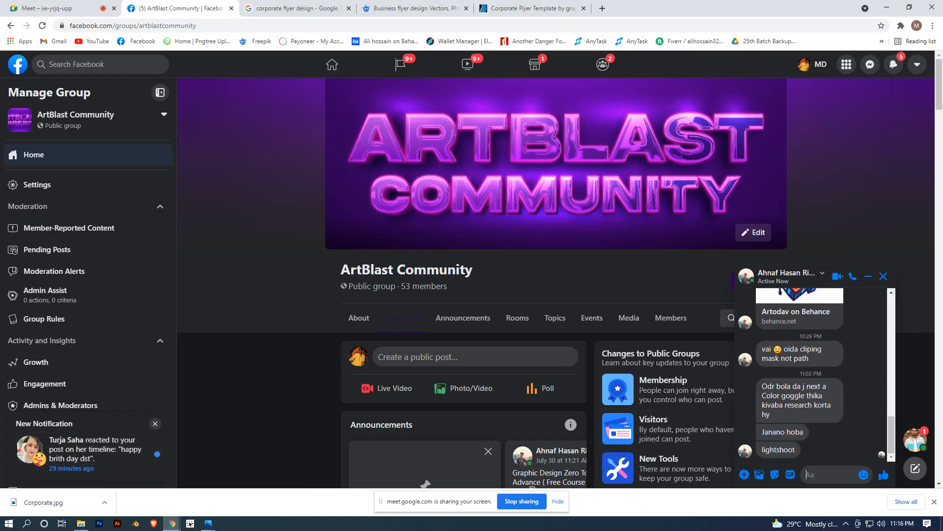
pyautogui.hotkey('ctrl', 'v')
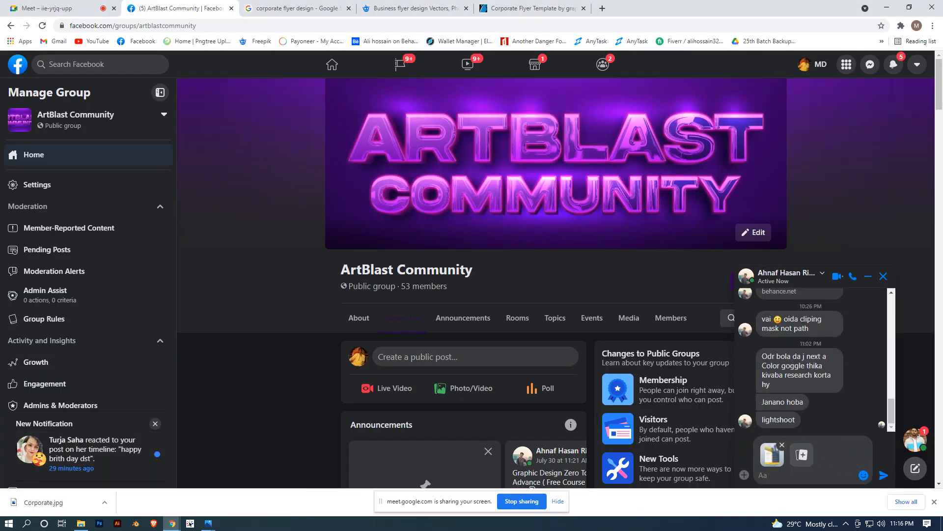
pyautogui.press('Return')
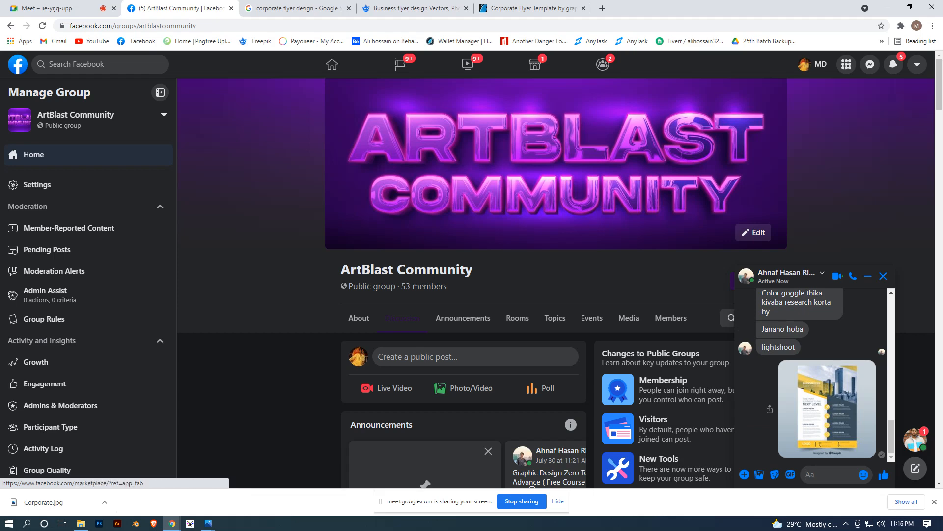
# - Leave the Google Meet call and minimize the Chrome and Illustrator windows
pyautogui.click(59, 8)
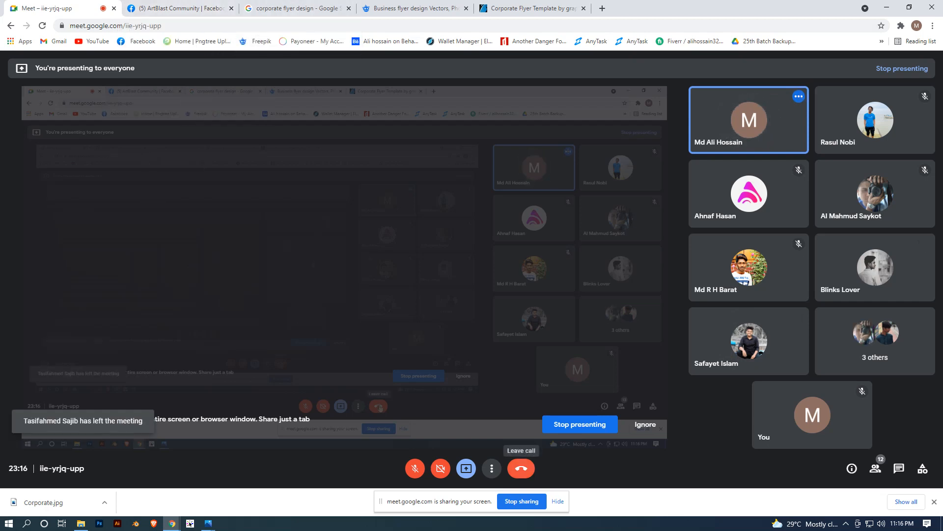
pyautogui.click(521, 468)
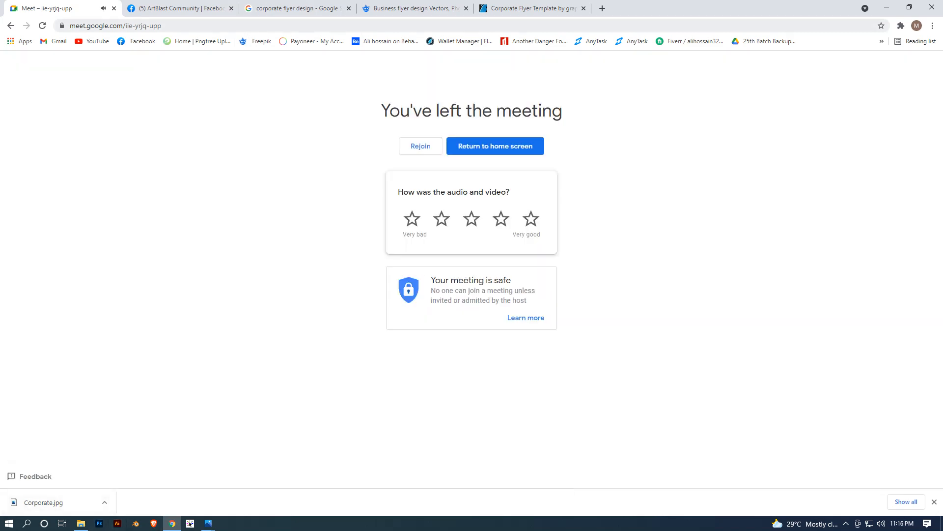
pyautogui.click(887, 7)
pyautogui.click(887, 6)
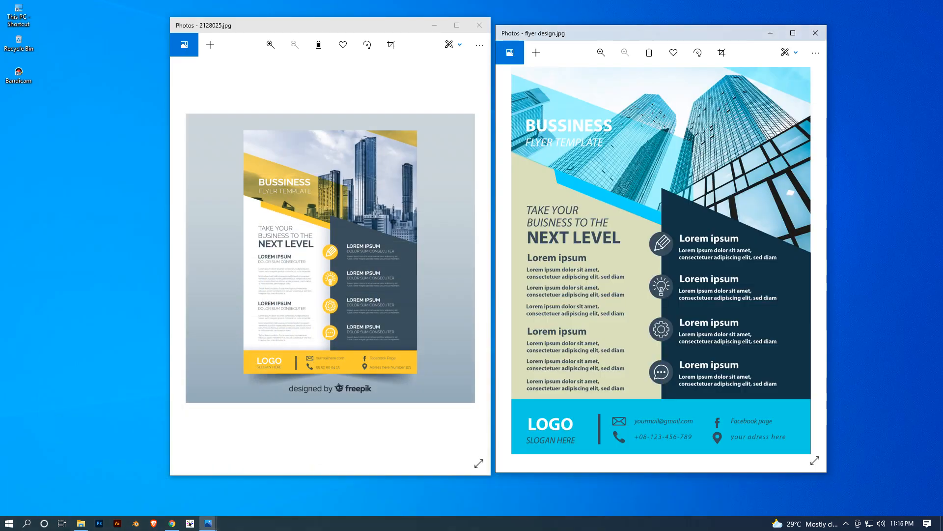
# - Close the flyer design.jpg and 2128025.jpg images in Photos
pyautogui.click(813, 29)
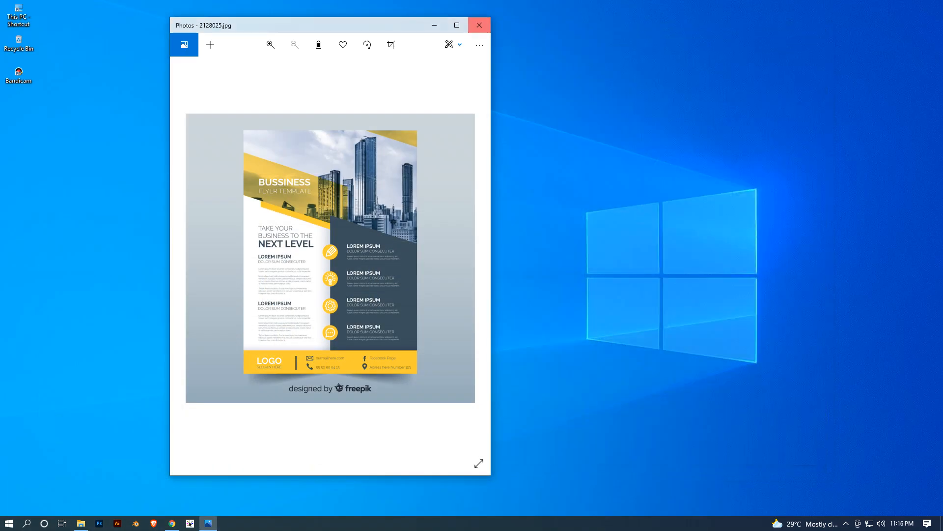
pyautogui.click(480, 25)
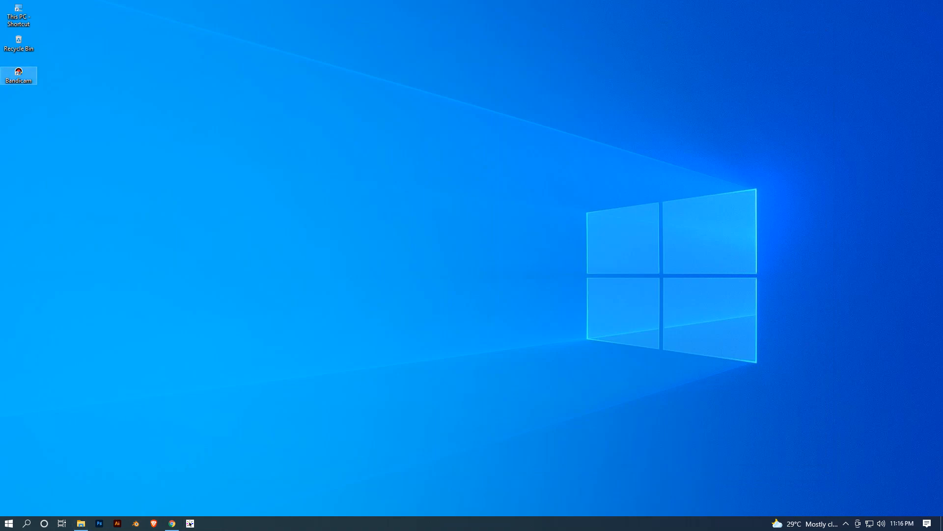
pyautogui.click(172, 524)
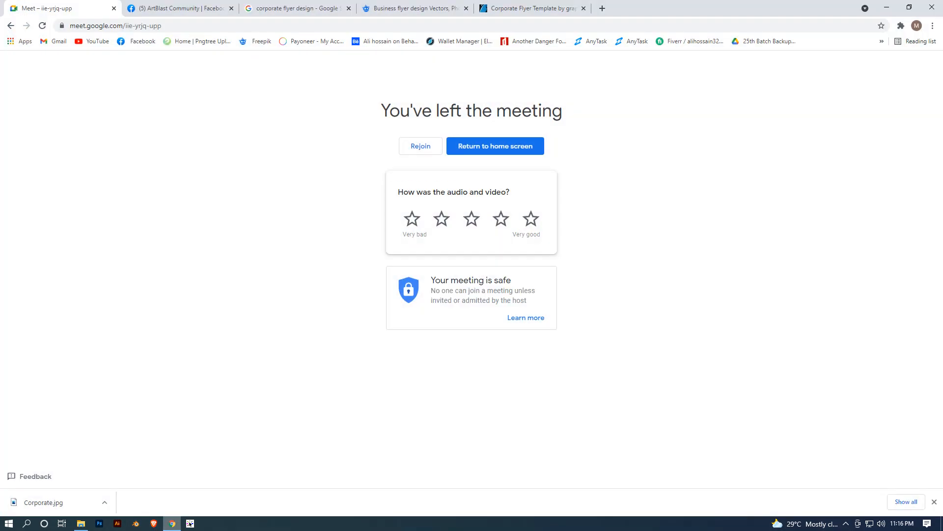
pyautogui.click(172, 523)
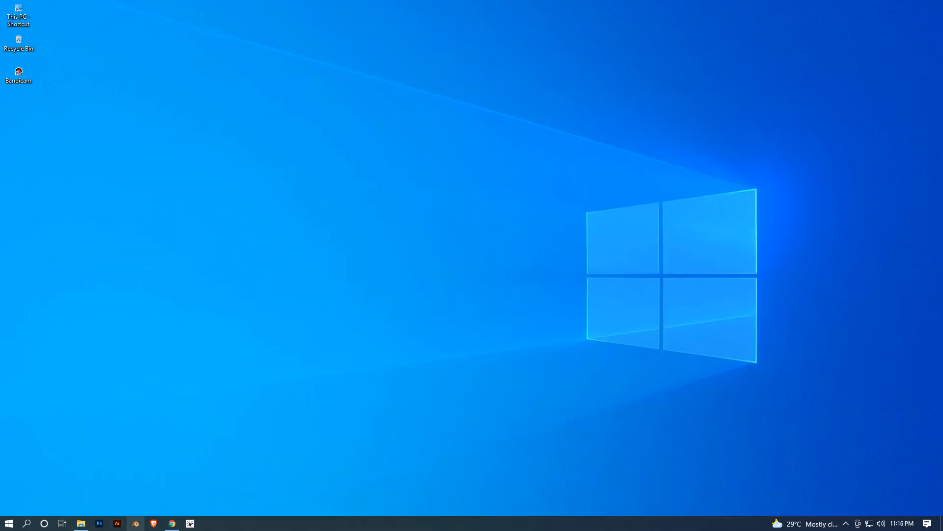
pyautogui.moveTo(81, 524)
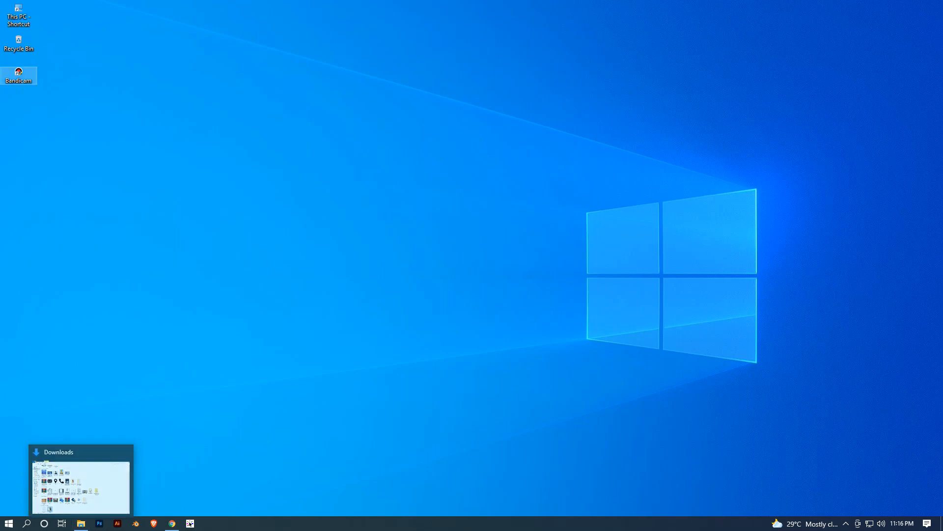
# - Refresh the Windows desktop
pyautogui.rightClick(450, 276)
pyautogui.click(471, 307)
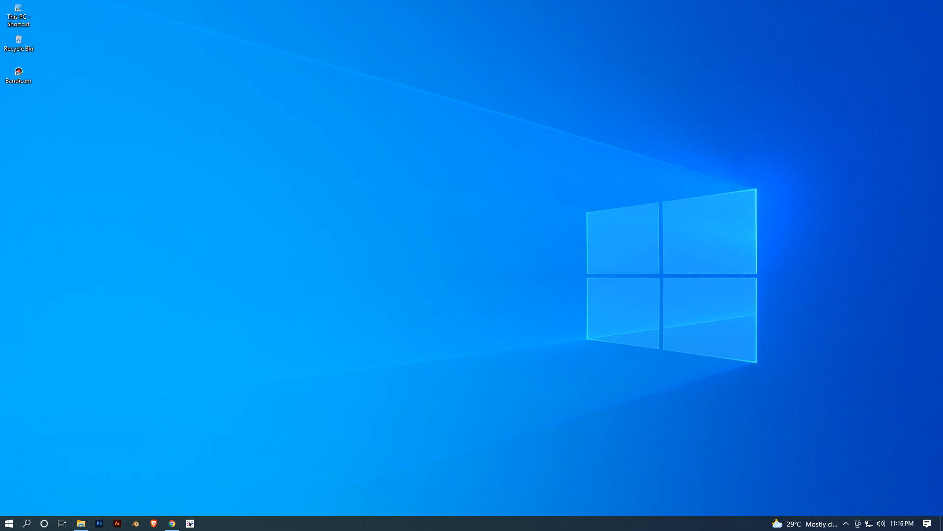
pyautogui.rightClick(177, 287)
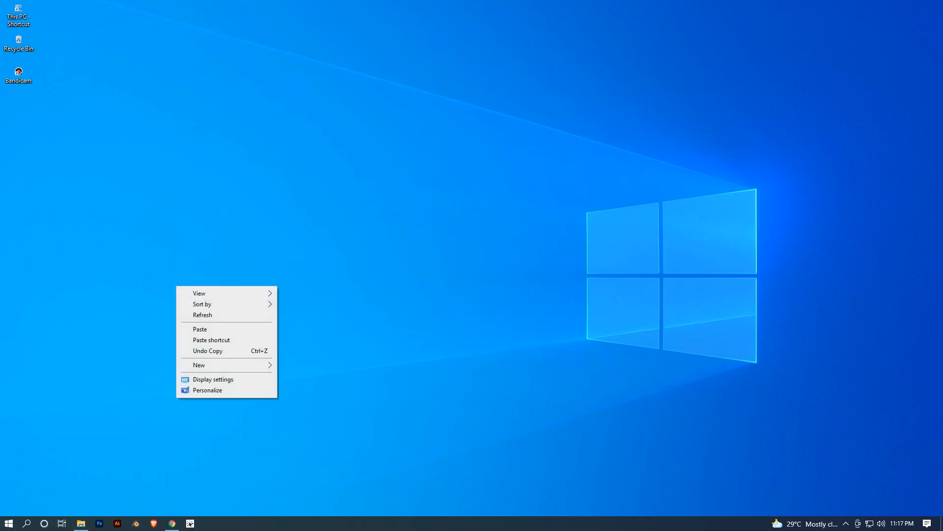
pyautogui.click(203, 315)
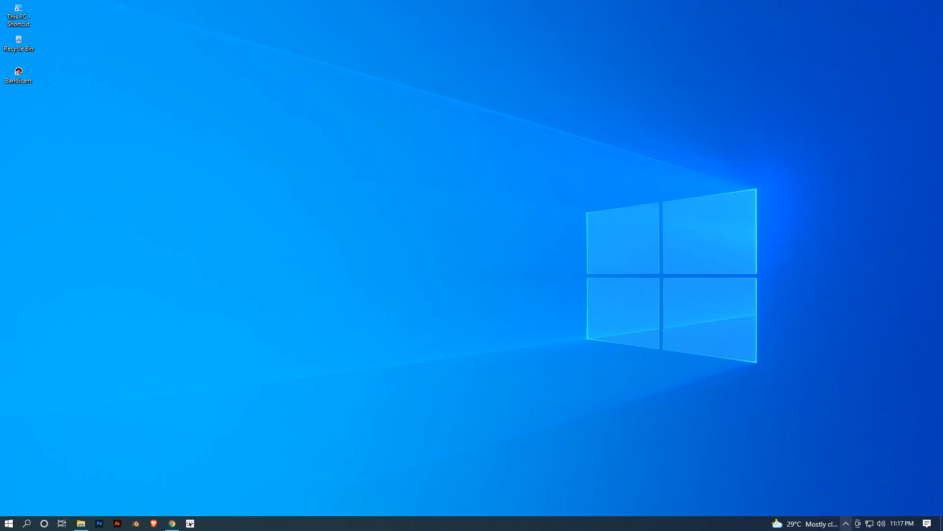
# - Bring up the Bandicam recorder window
pyautogui.click(846, 523)
pyautogui.click(856, 506)
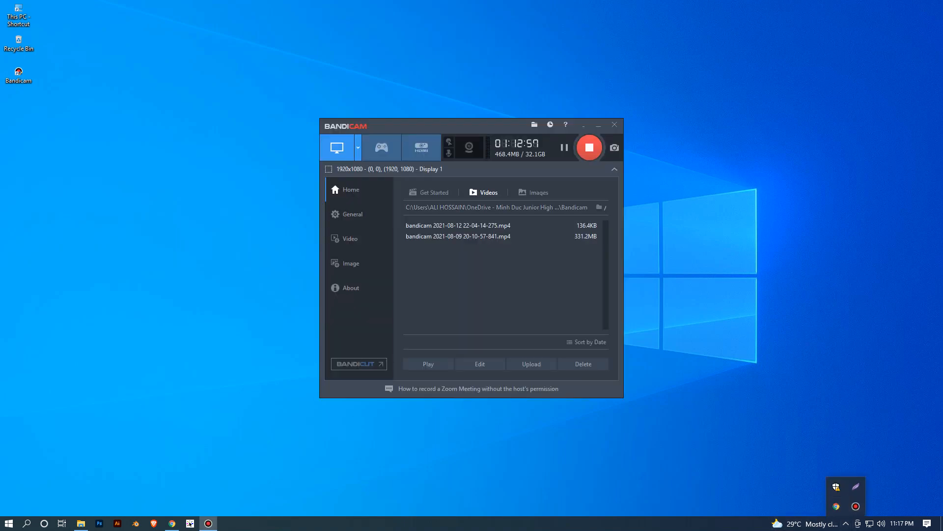